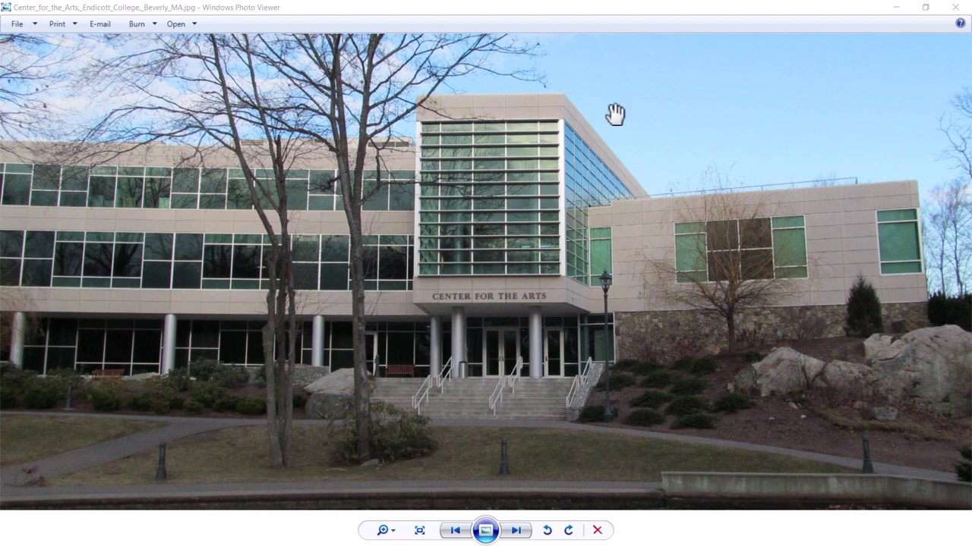
# Step: Review the arts center photo and evacuation map, then select the imported DWG in Revit's Level 1 plan
pyautogui.moveTo(551, 227); pyautogui.dragTo(549, 240)
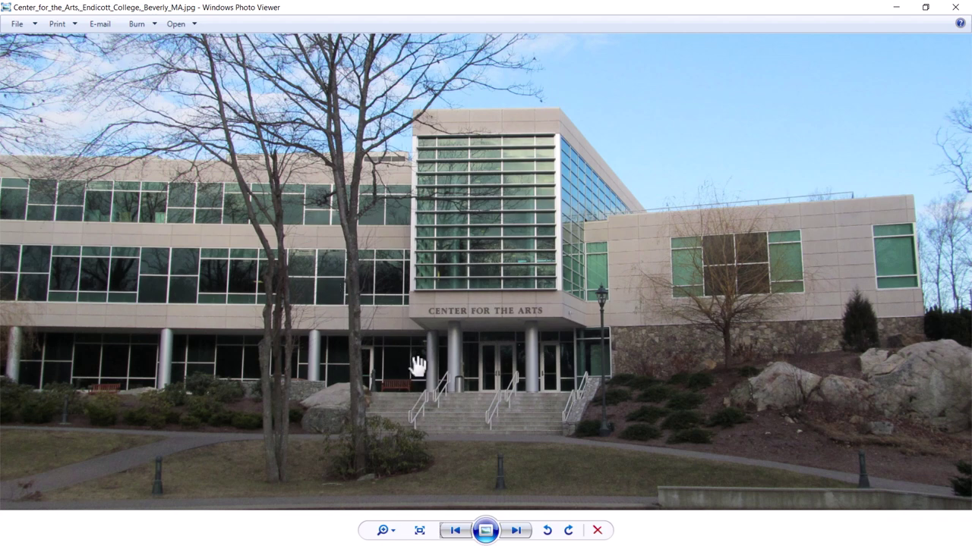
pyautogui.press('Right')
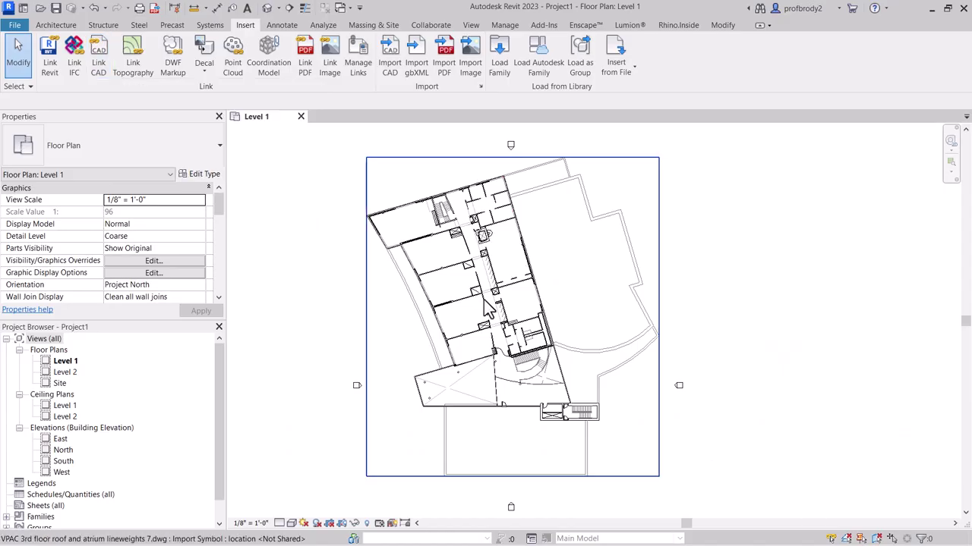
pyautogui.click(483, 307)
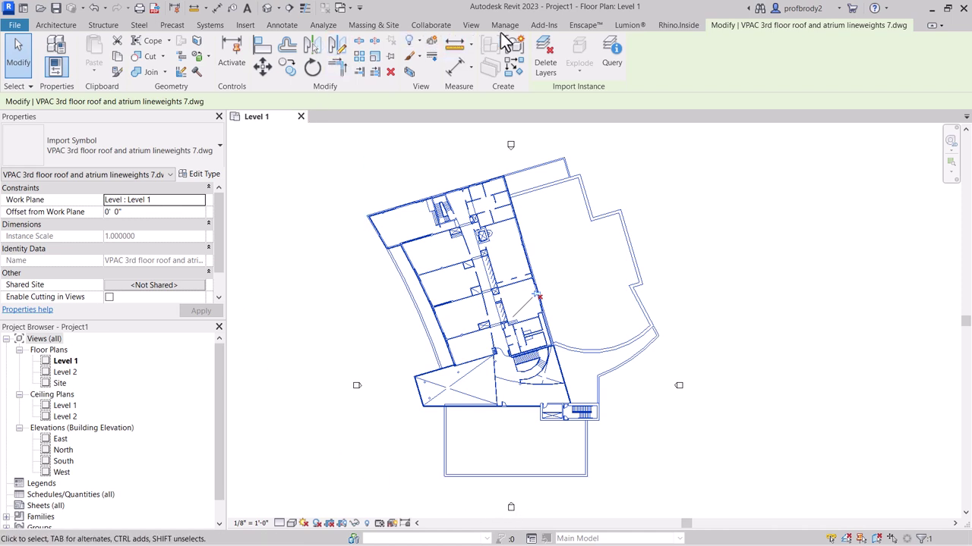
# Step: Show the Insert and Massing & Site tools and zoom into the southern end of the Level 1 plan
pyautogui.click(245, 25)
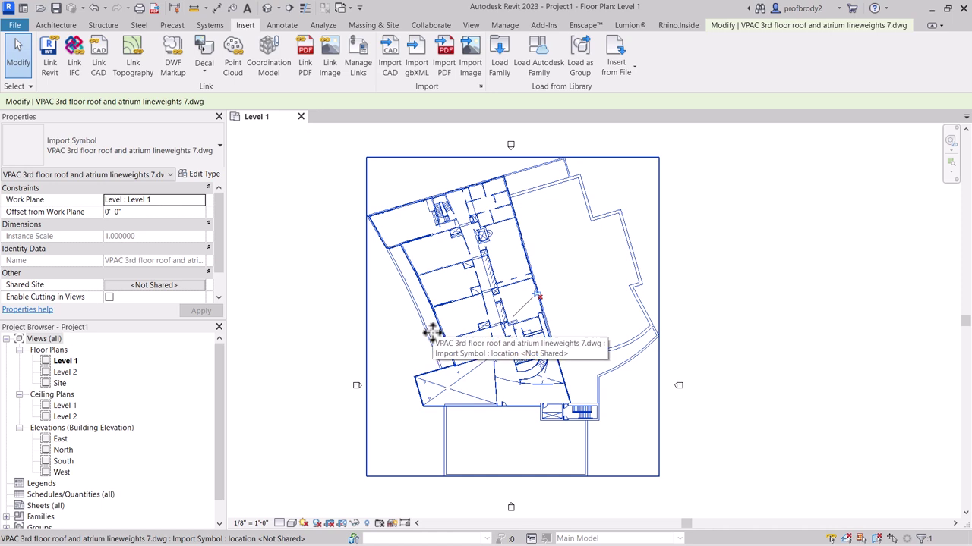
pyautogui.click(364, 25)
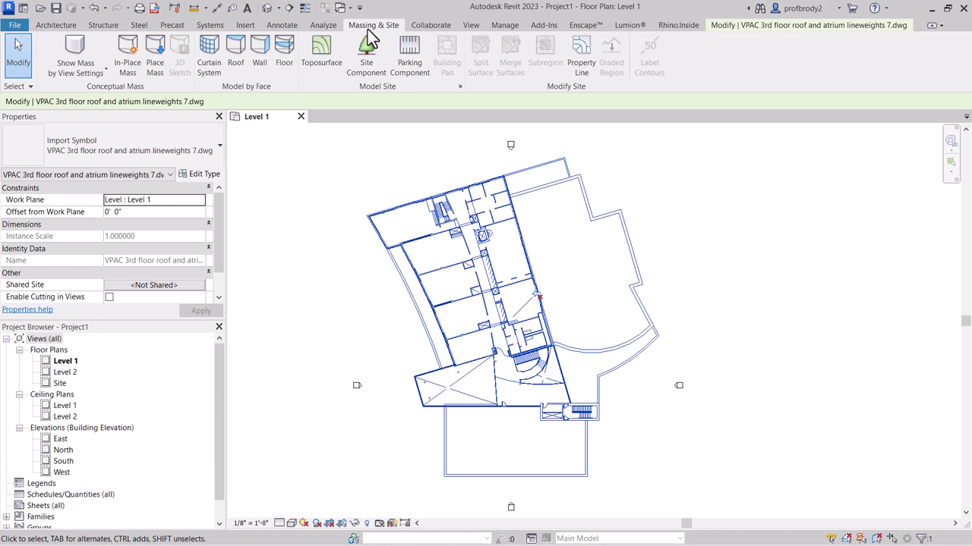
pyautogui.scroll(3, 516, 446)
pyautogui.moveTo(517, 446); pyautogui.dragTo(529, 389, button='middle')
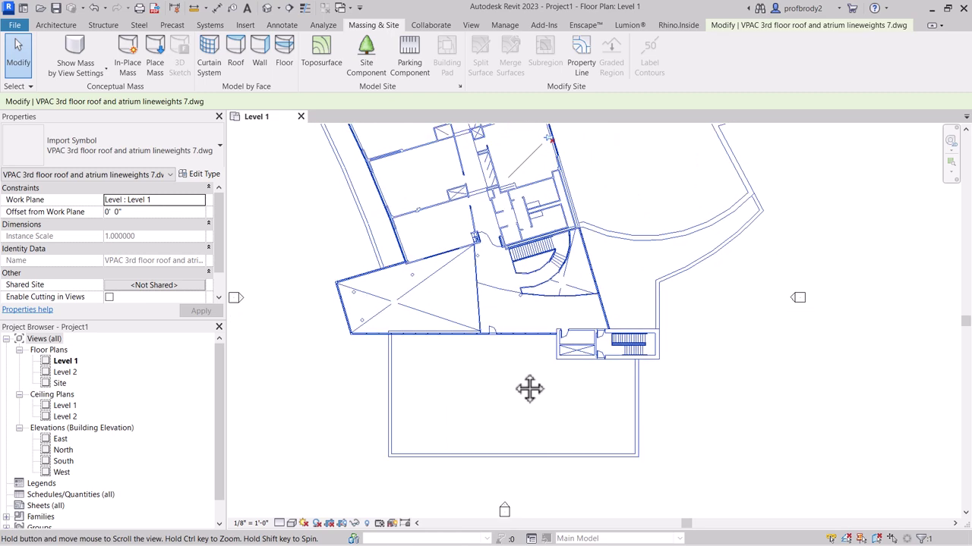
pyautogui.scroll(2, 526, 372)
pyautogui.moveTo(524, 354); pyautogui.dragTo(618, 364, button='middle')
pyautogui.scroll(1, 581, 347)
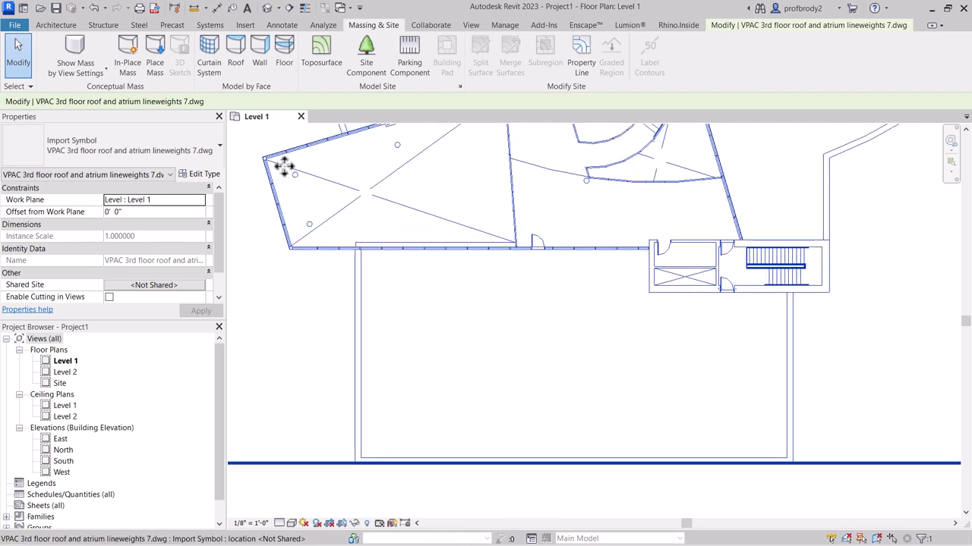
# Step: Start an in-place mass named Mass 1, saving the project as 'VPAC base model for roof project' first
pyautogui.click(126, 60)
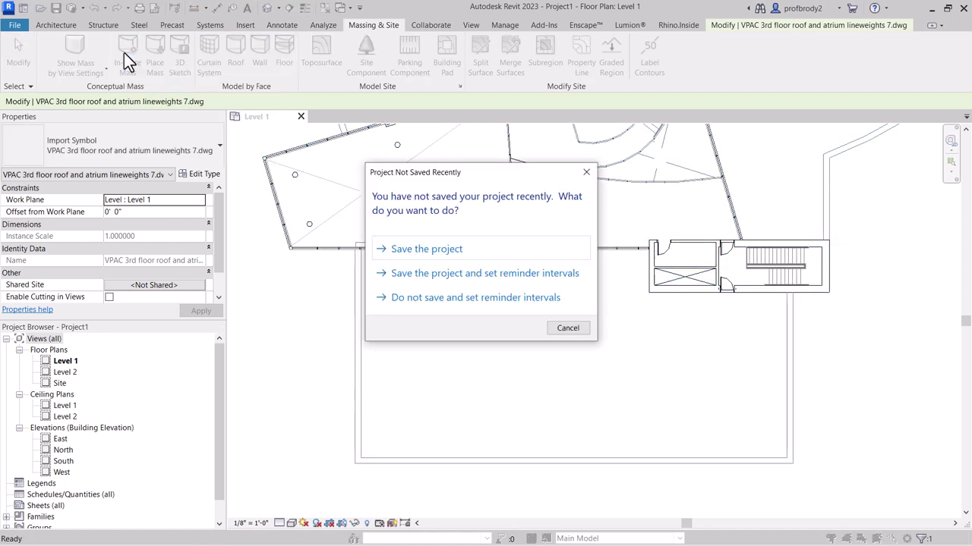
pyautogui.click(417, 252)
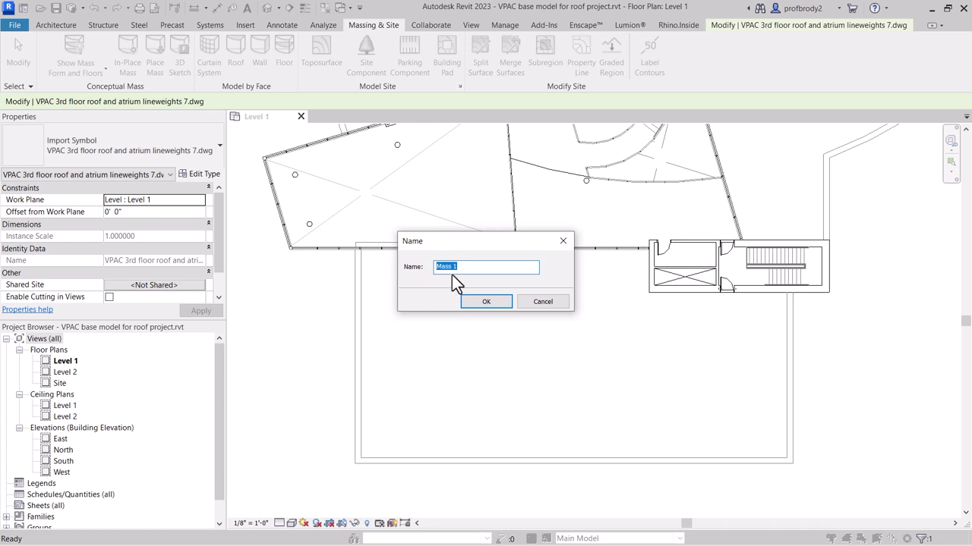
pyautogui.click(486, 302)
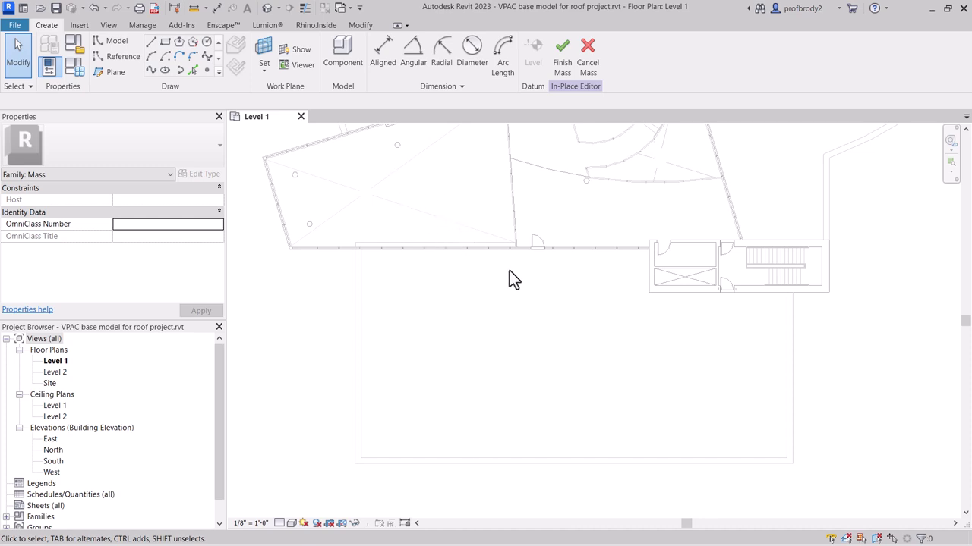
# Step: Zoom and pan the Level 1 plan until the stair core at the southern edge fills the view
pyautogui.scroll(-1, 519, 306)
pyautogui.moveTo(513, 280); pyautogui.dragTo(508, 329, button='middle')
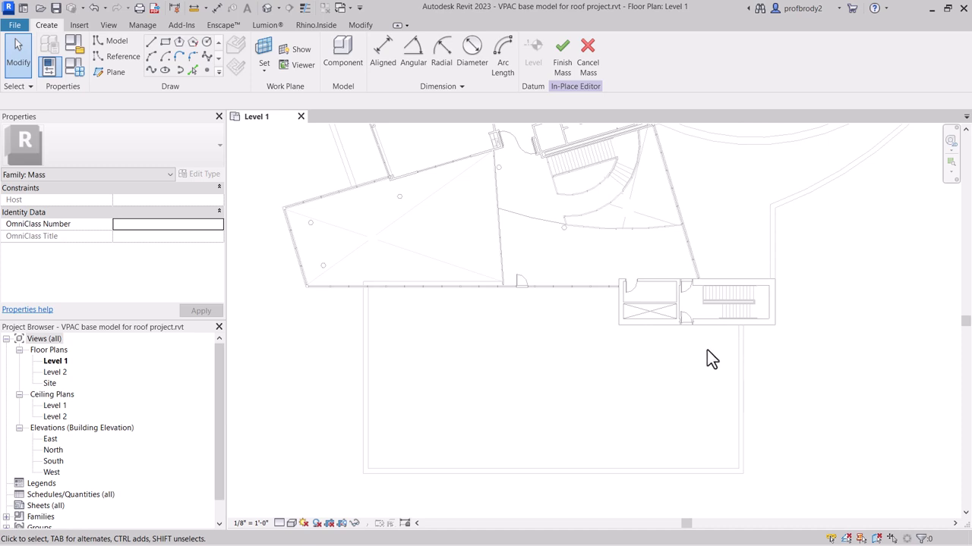
pyautogui.scroll(-3, 641, 358)
pyautogui.moveTo(641, 358); pyautogui.dragTo(561, 430, button='middle')
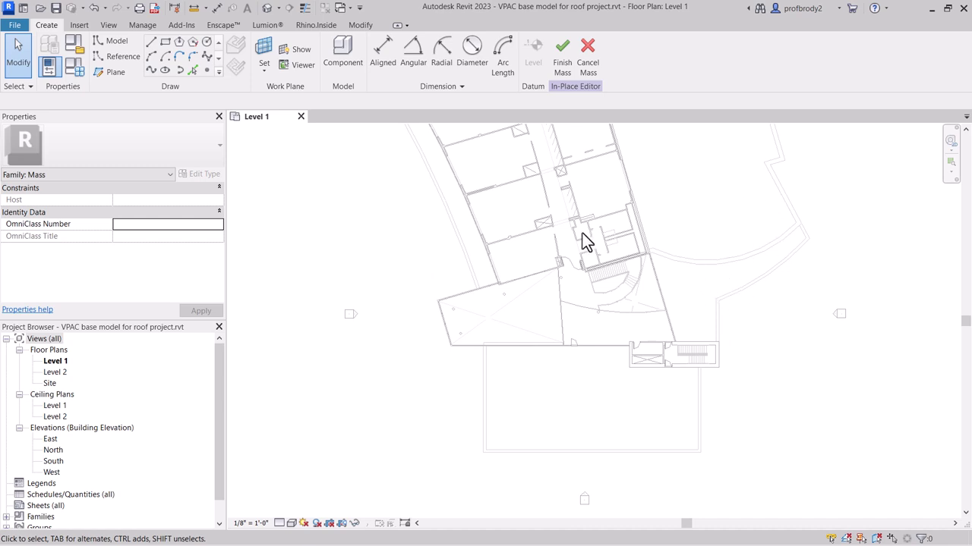
pyautogui.scroll(8, 698, 375)
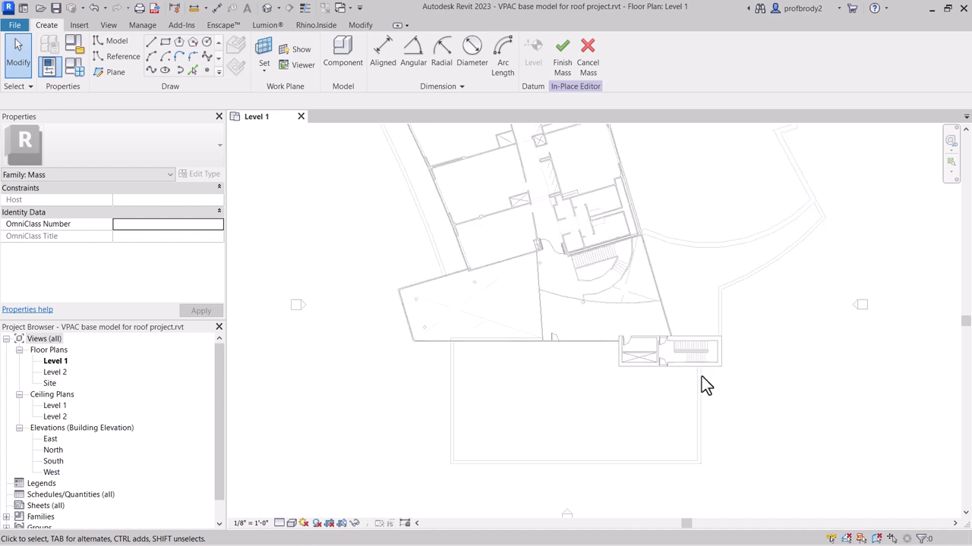
pyautogui.scroll(4, 702, 370)
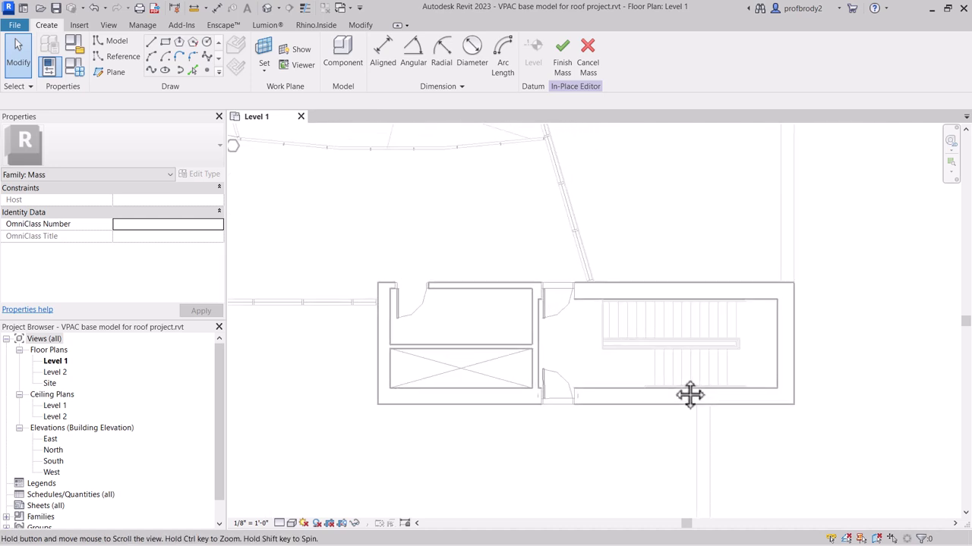
pyautogui.moveTo(672, 387); pyautogui.dragTo(697, 399, button='middle')
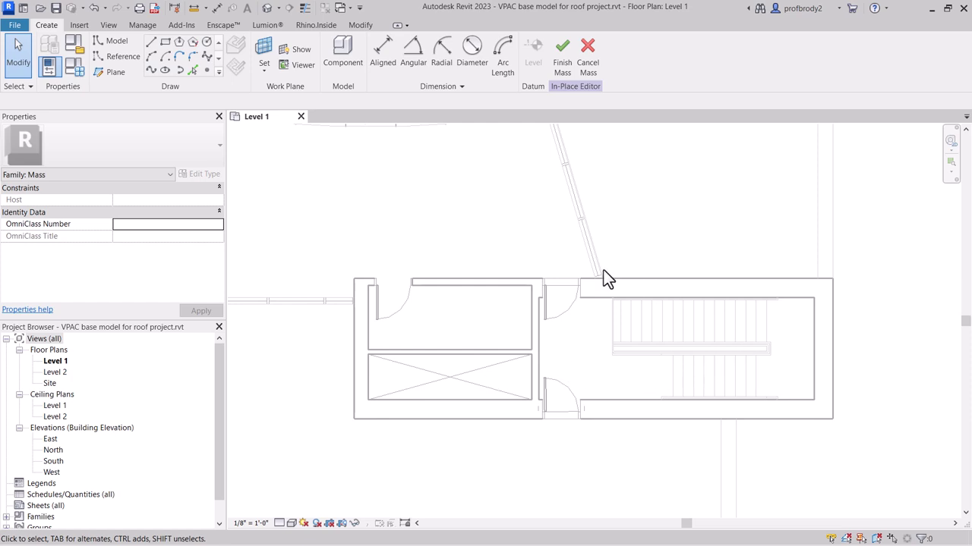
# Step: Sketch a rectangle over the stair core and turn it into a solid form
pyautogui.click(165, 41)
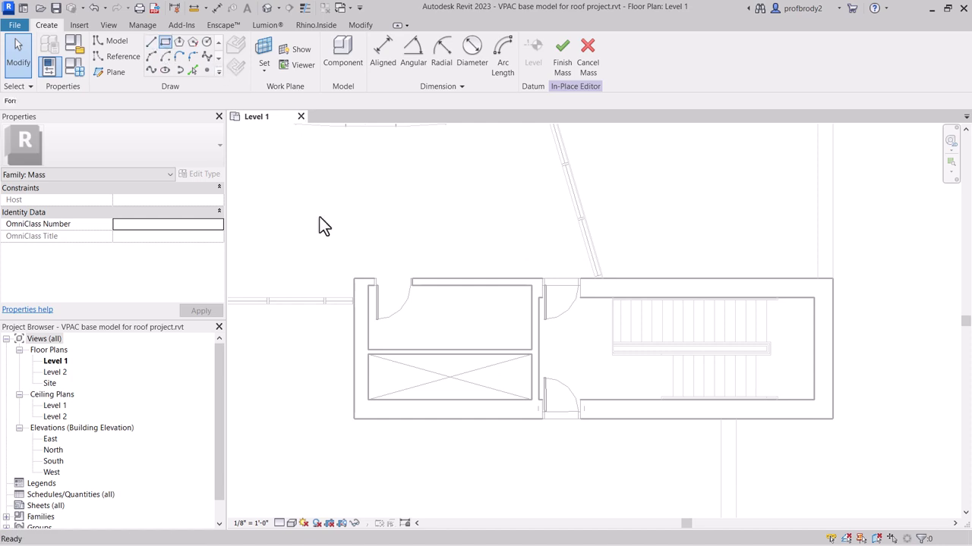
pyautogui.click(354, 279)
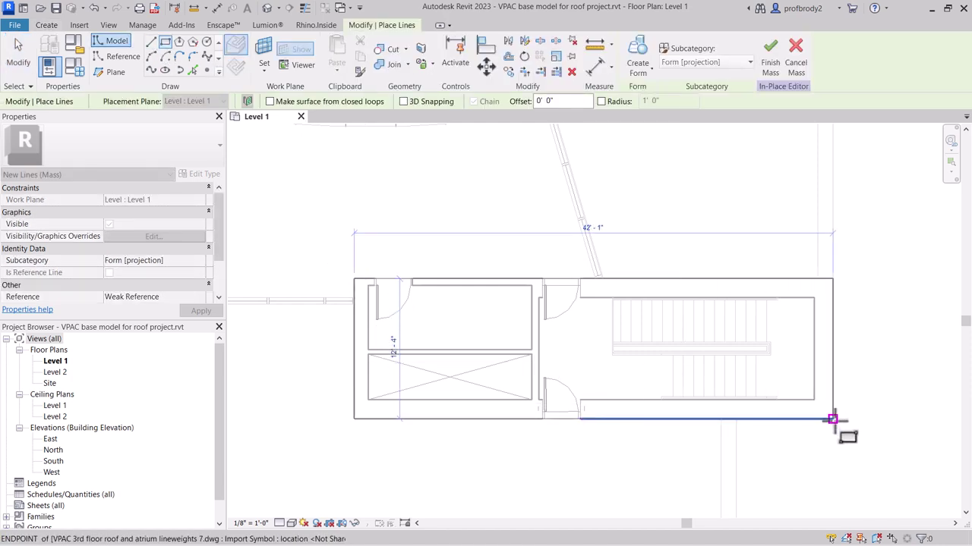
pyautogui.click(833, 418)
pyautogui.click(23, 54)
pyautogui.press('Tab')
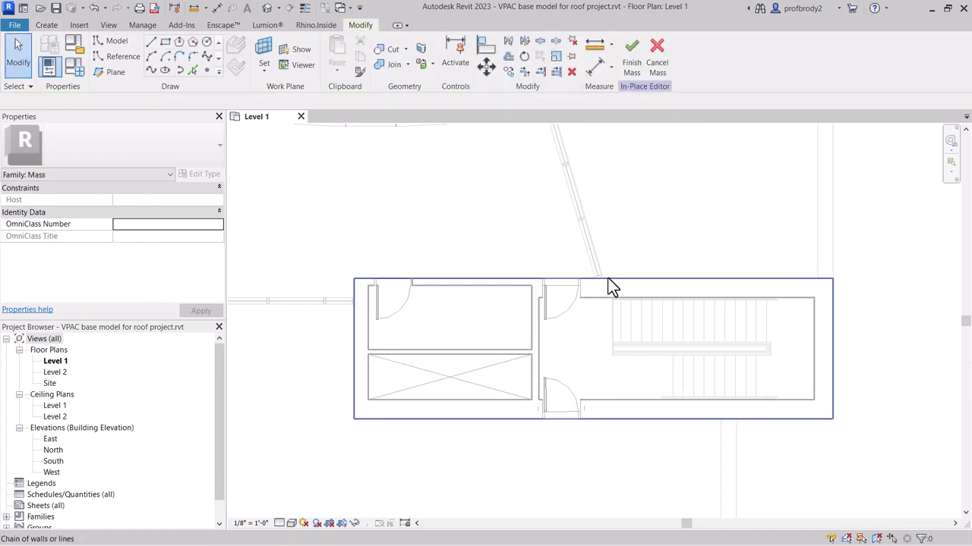
pyautogui.click(607, 281)
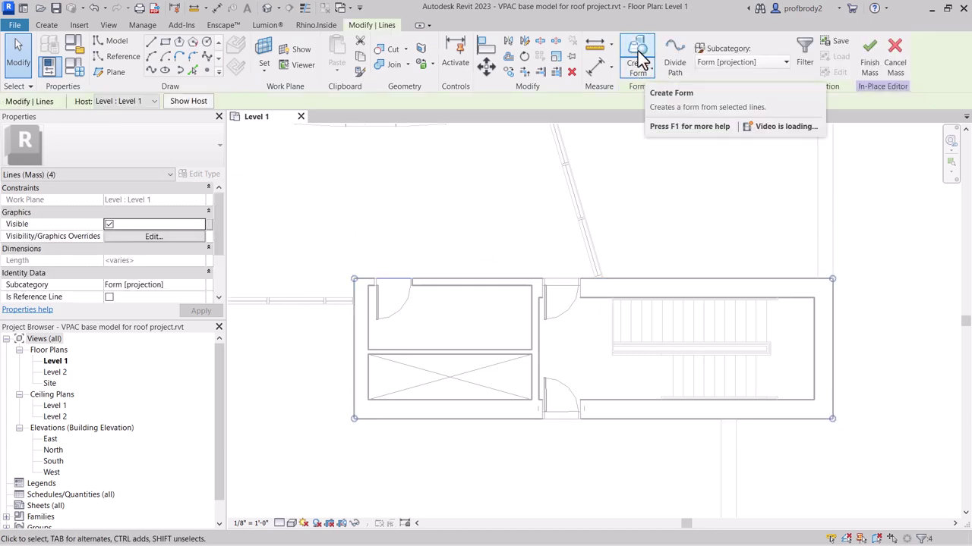
pyautogui.click(647, 68)
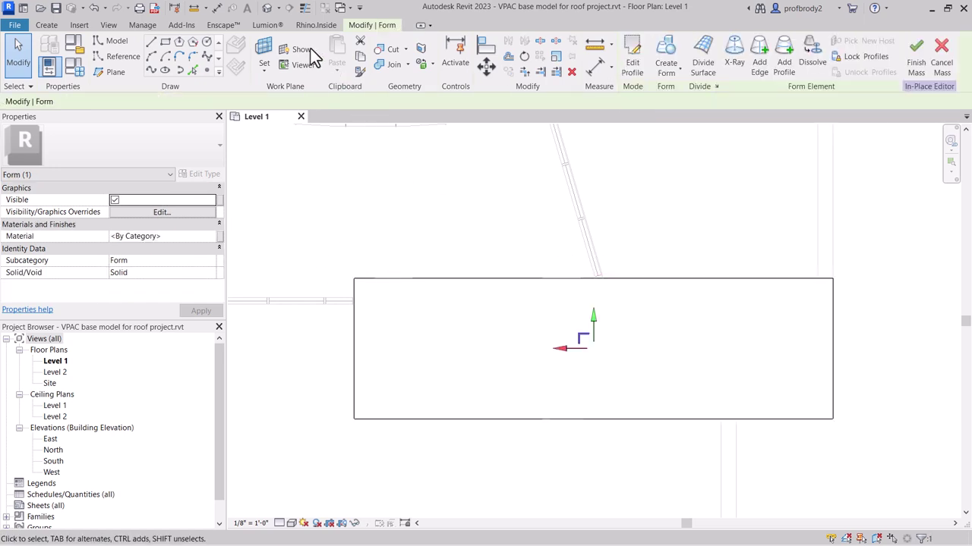
# Step: In the default 3D view, raise the form's top face to about 38 feet and finish the mass
pyautogui.click(270, 9)
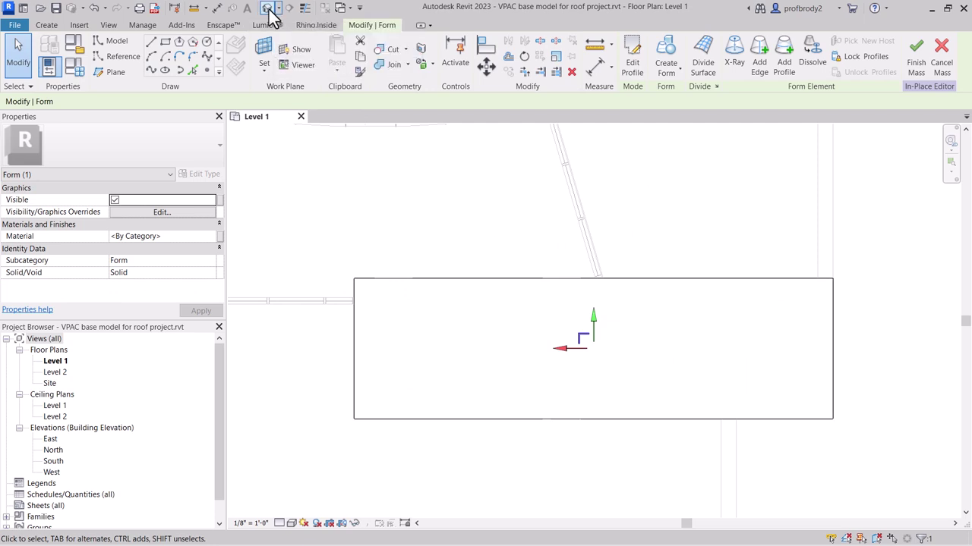
pyautogui.scroll(2, 546, 429)
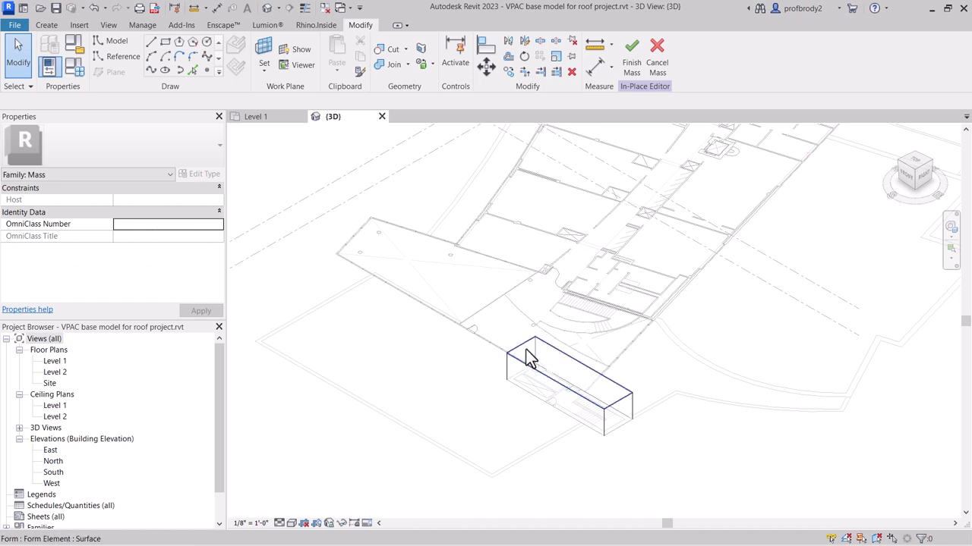
pyautogui.click(559, 371)
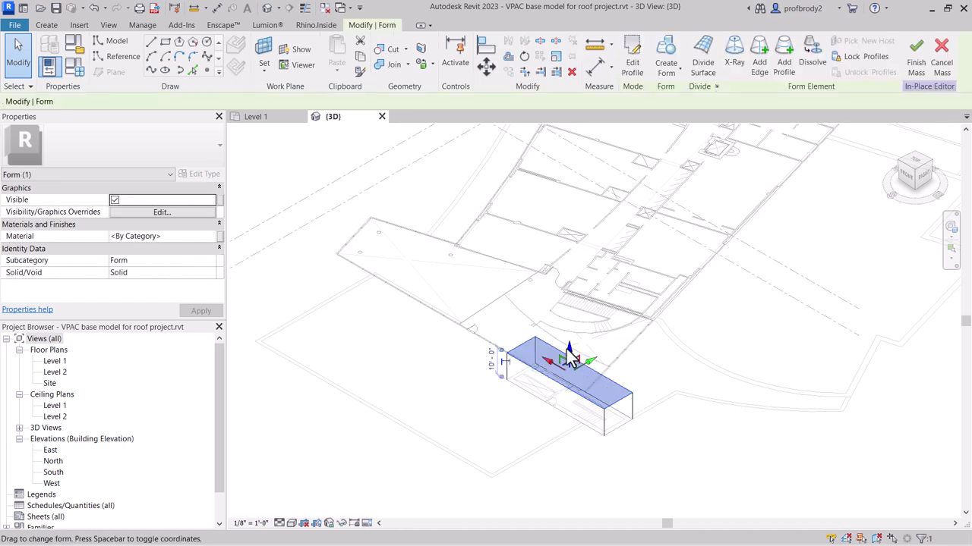
pyautogui.moveTo(571, 360); pyautogui.dragTo(568, 280)
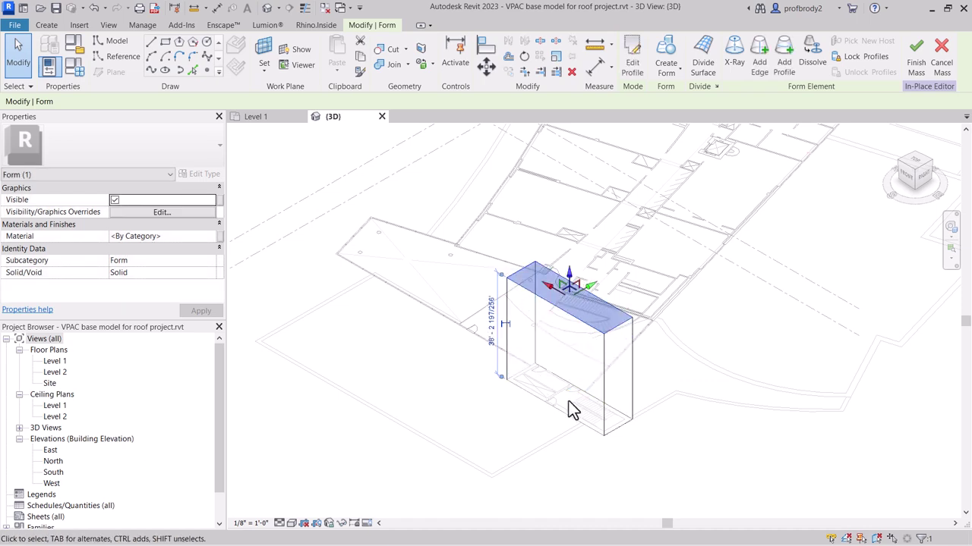
pyautogui.keyDown('shift'); pyautogui.moveTo(569, 406); pyautogui.dragTo(644, 462, button='middle'); pyautogui.keyUp('shift')
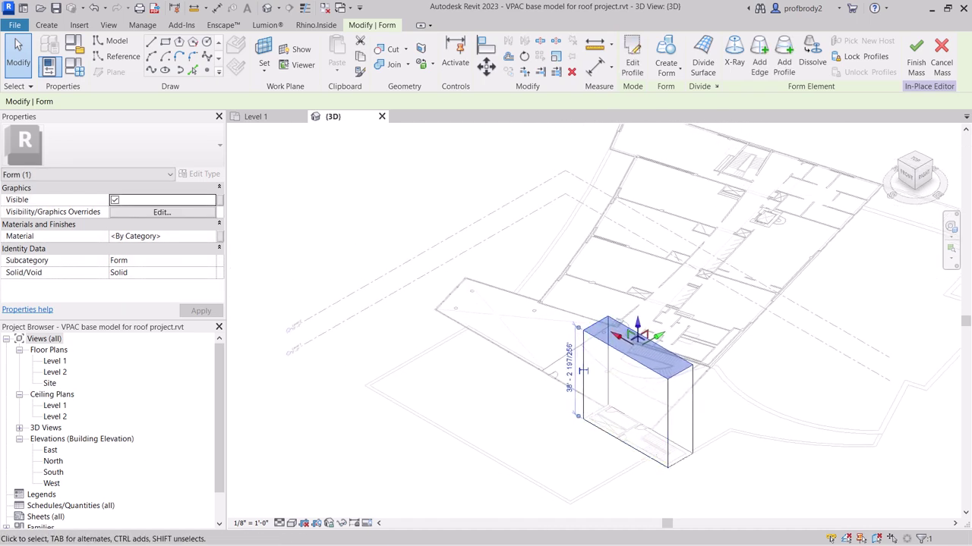
pyautogui.click(919, 66)
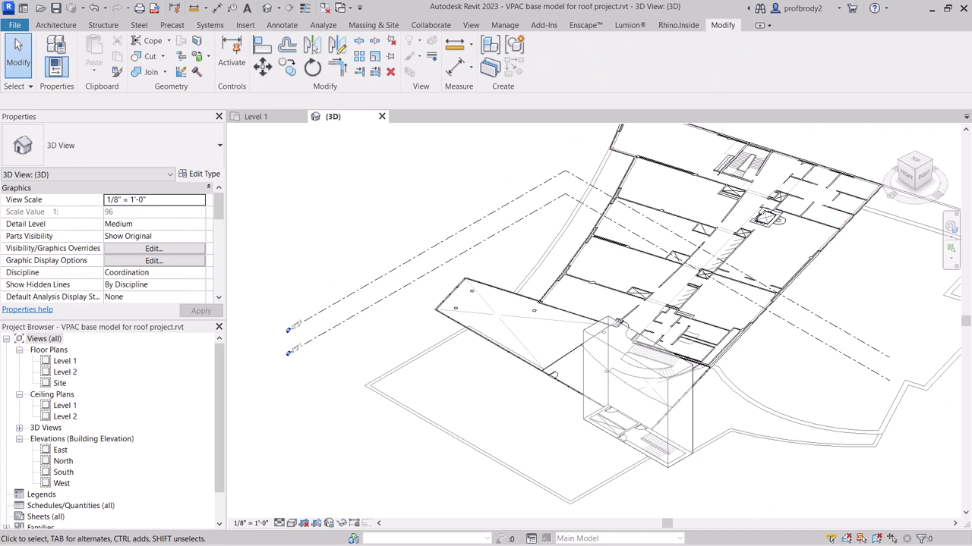
# Step: In the front elevation, rename Level 1 to Ground Floor and rename its matching views too
pyautogui.click(910, 182)
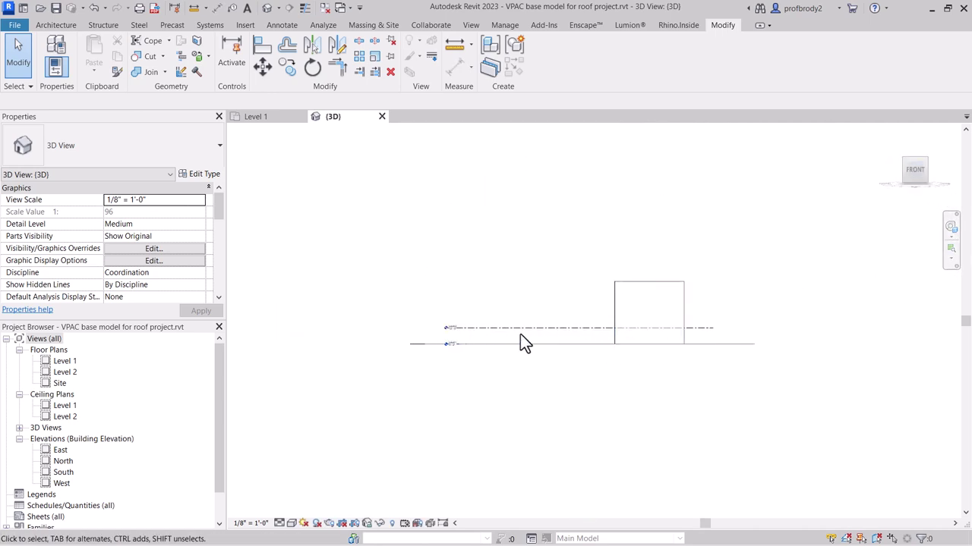
pyautogui.scroll(5, 521, 343)
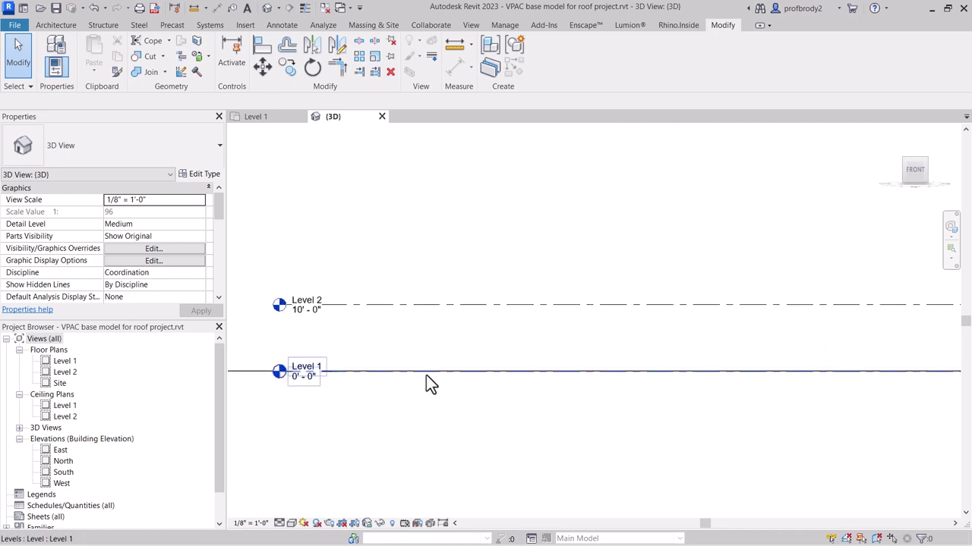
pyautogui.scroll(1, 426, 385)
pyautogui.moveTo(426, 385); pyautogui.dragTo(478, 397, button='middle')
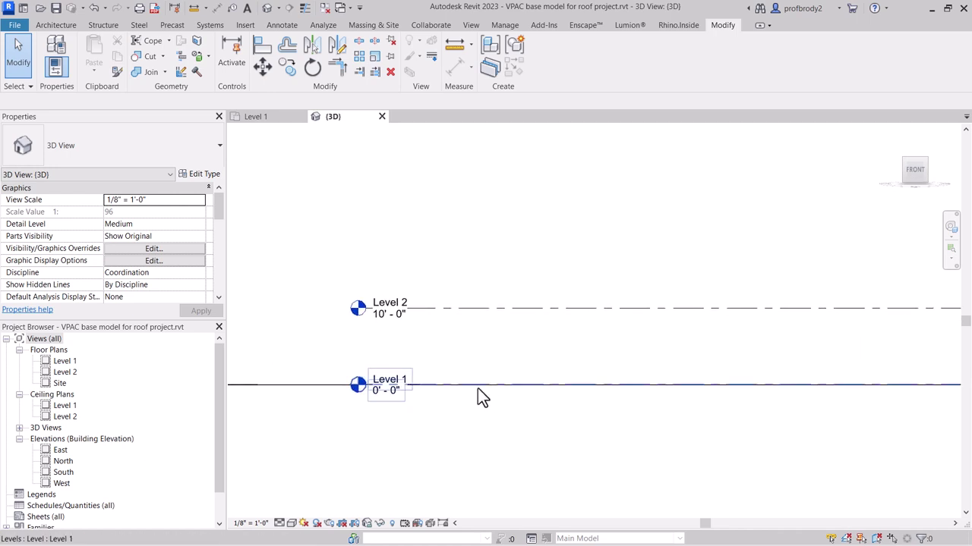
pyautogui.click(390, 385)
pyautogui.scroll(4, 390, 386)
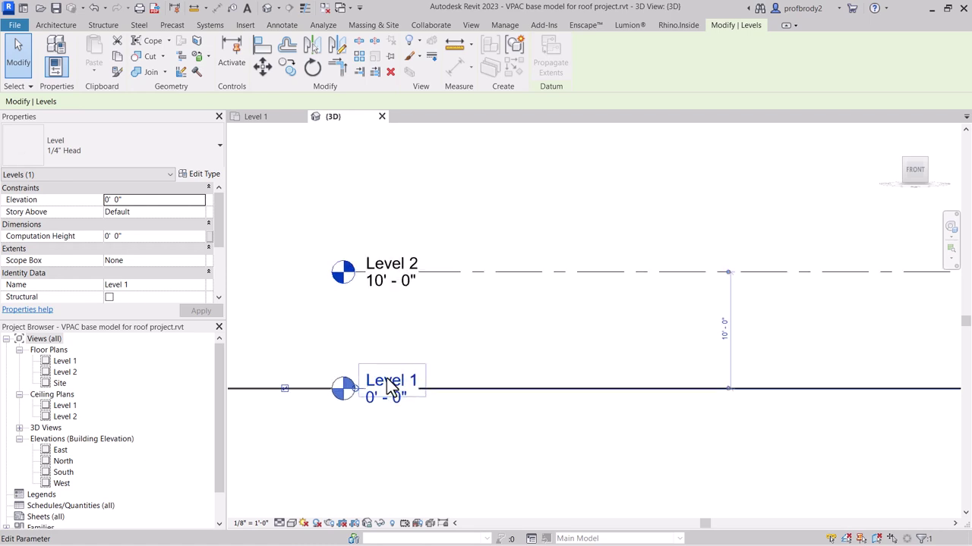
pyautogui.click(391, 387)
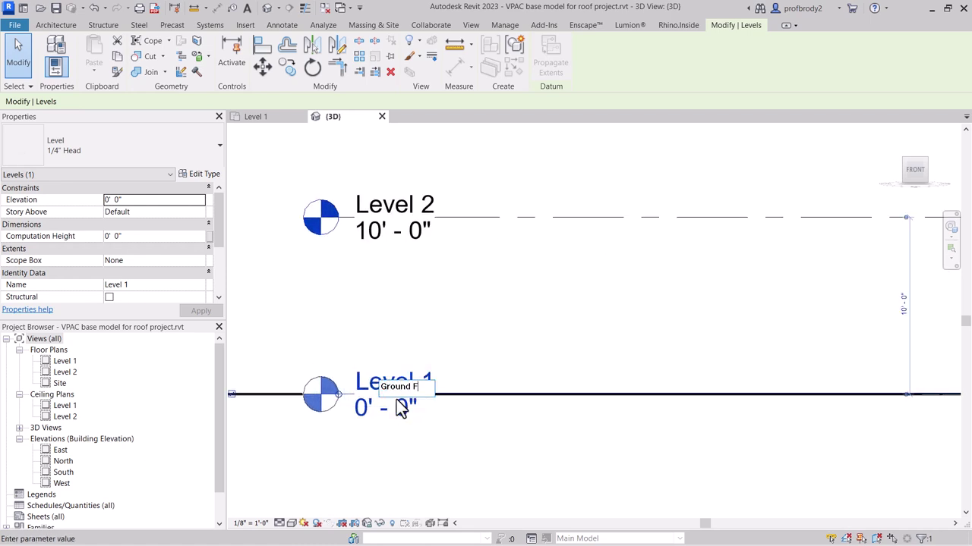
pyautogui.press('Return')
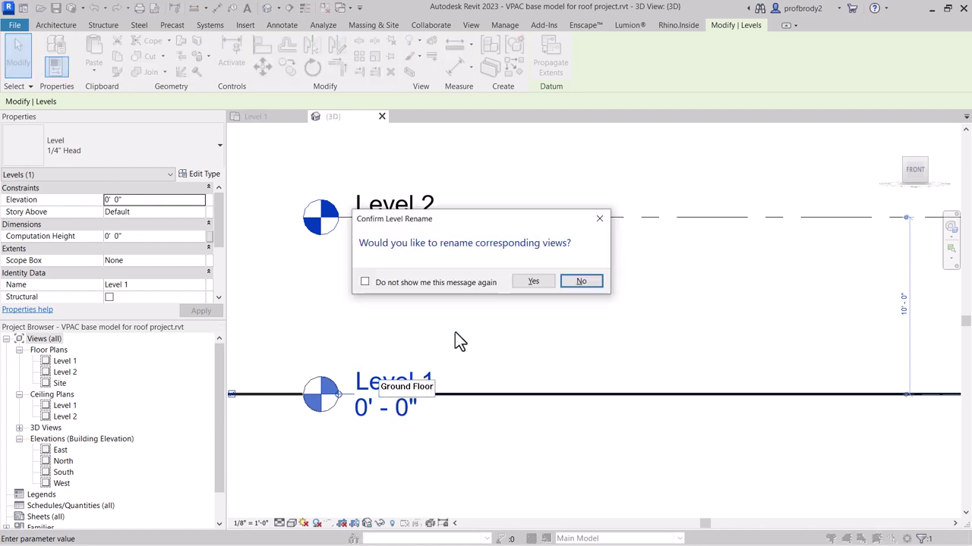
pyautogui.click(365, 282)
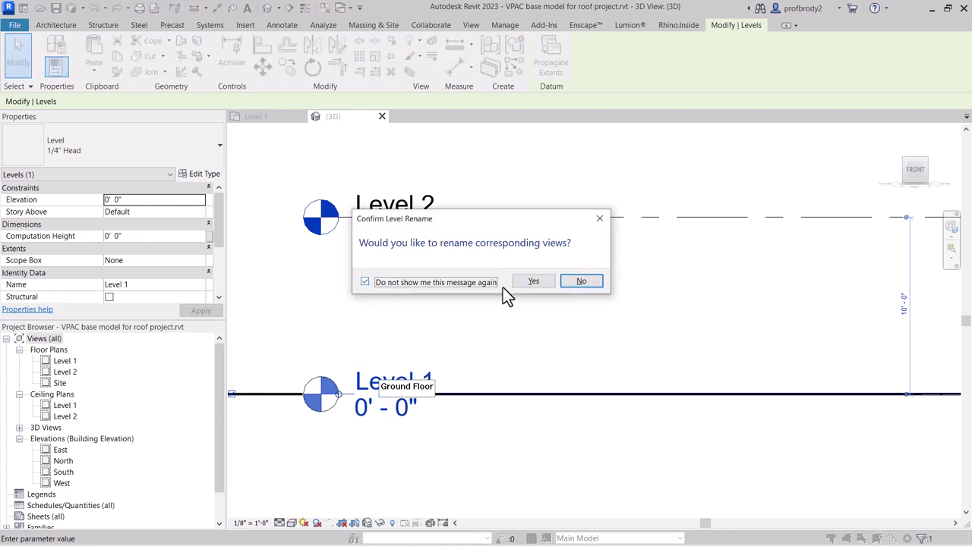
pyautogui.click(532, 282)
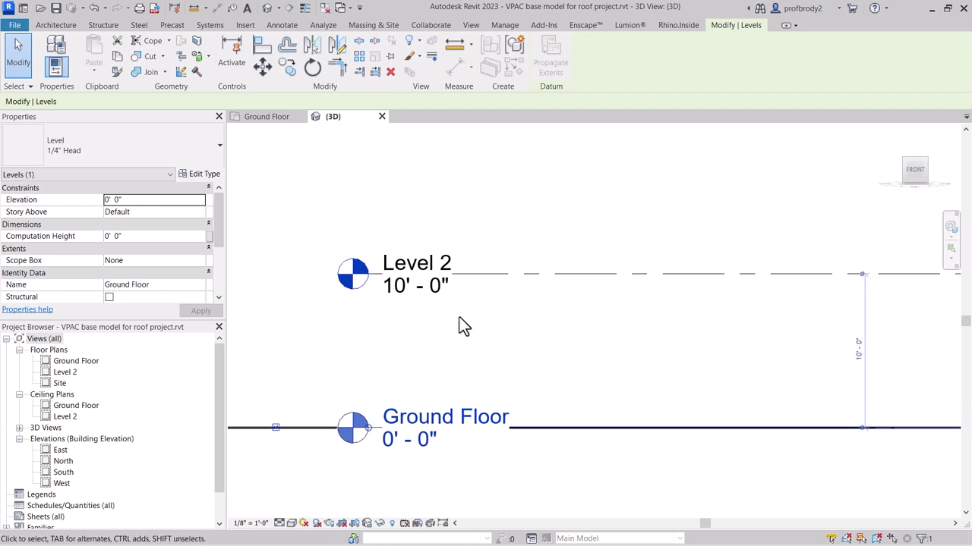
# Step: Set Level 2's elevation to 14' - 0"
pyautogui.click(422, 300)
pyautogui.scroll(2, 402, 296)
pyautogui.click(402, 295)
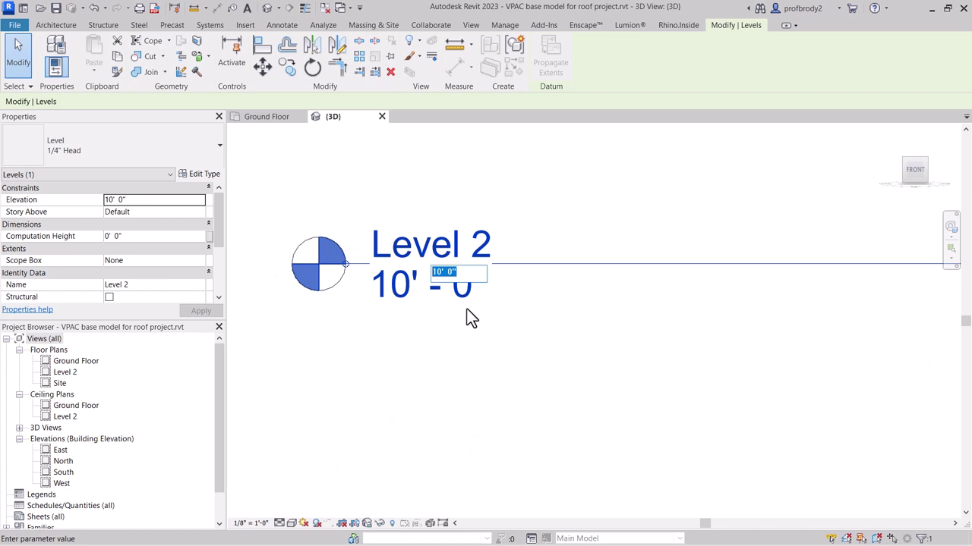
pyautogui.write('14')
pyautogui.press('Return')
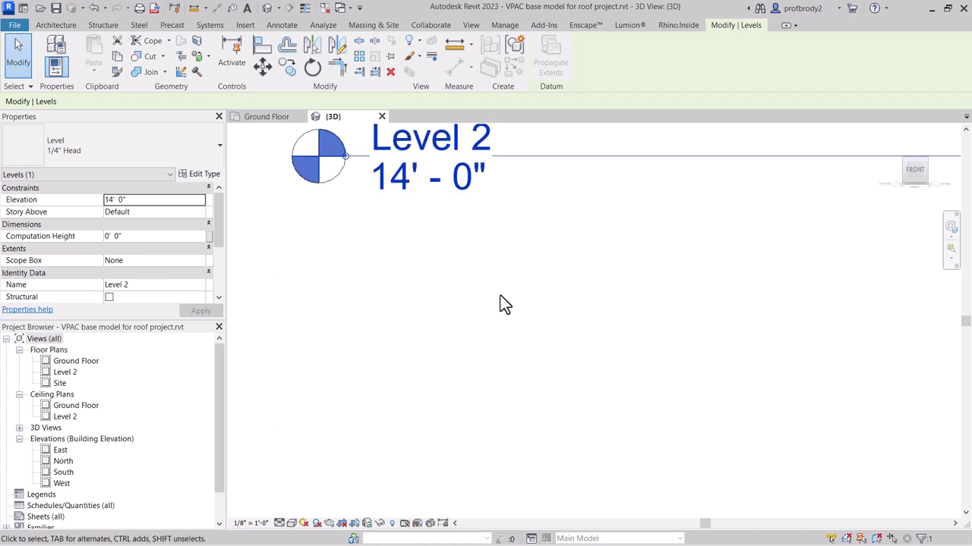
pyautogui.scroll(-5, 500, 295)
pyautogui.moveTo(521, 326); pyautogui.dragTo(494, 379, button='middle')
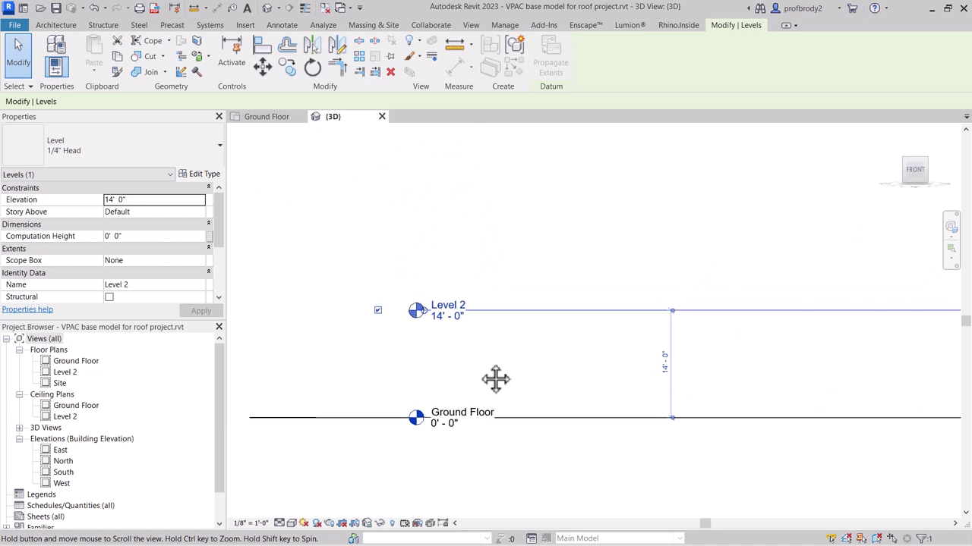
# Step: Copy Level 2 upward 14' apart to create Level 3 at 28' and Level 4 at 42'
pyautogui.click(296, 76)
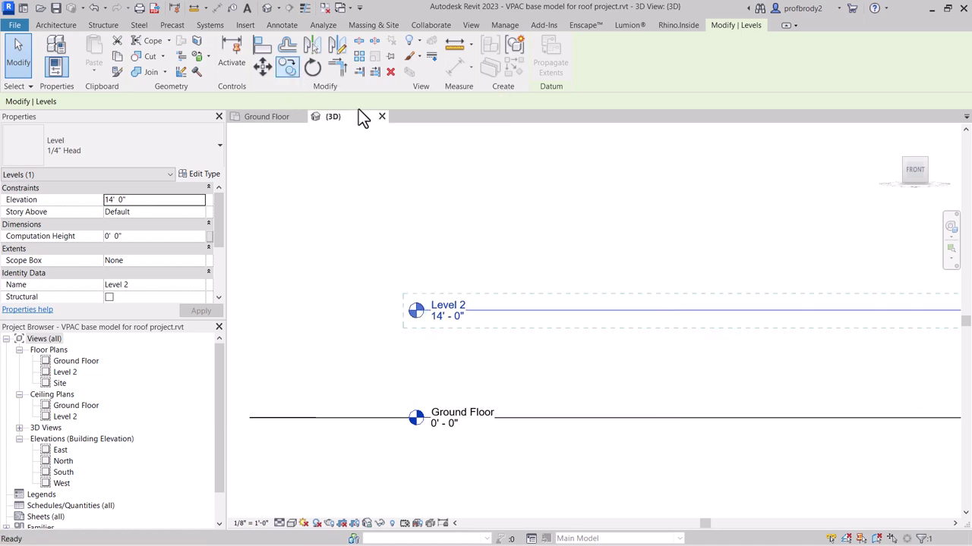
pyautogui.click(579, 308)
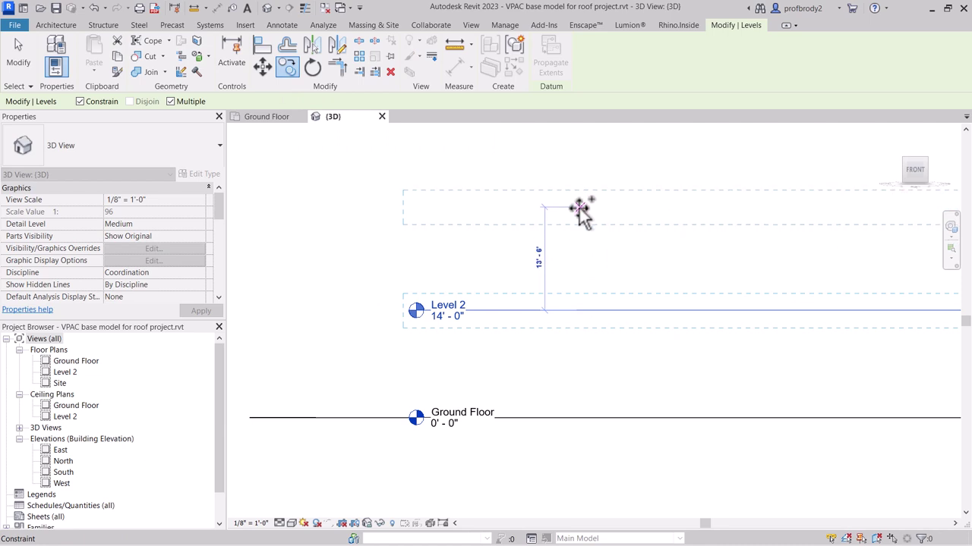
pyautogui.click(579, 205)
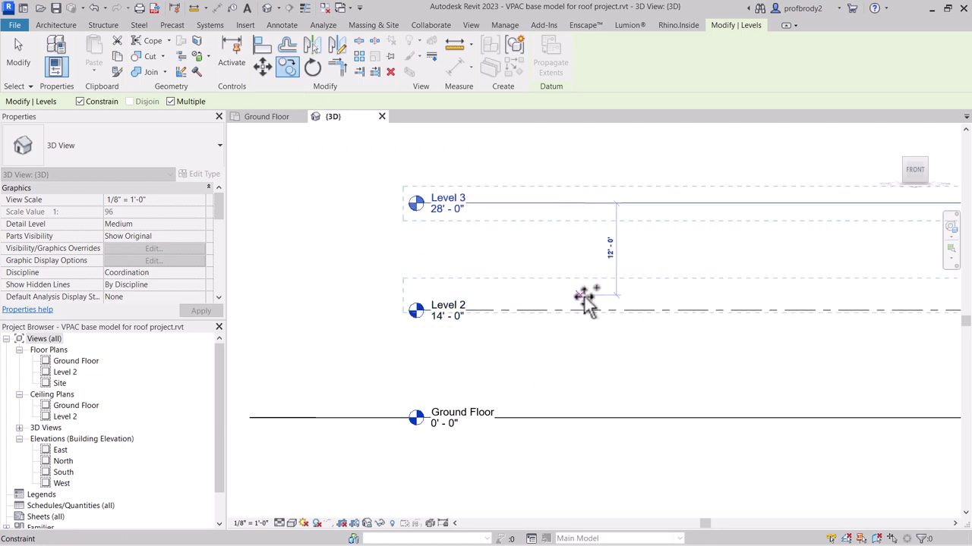
pyautogui.moveTo(585, 296); pyautogui.dragTo(594, 478, button='middle')
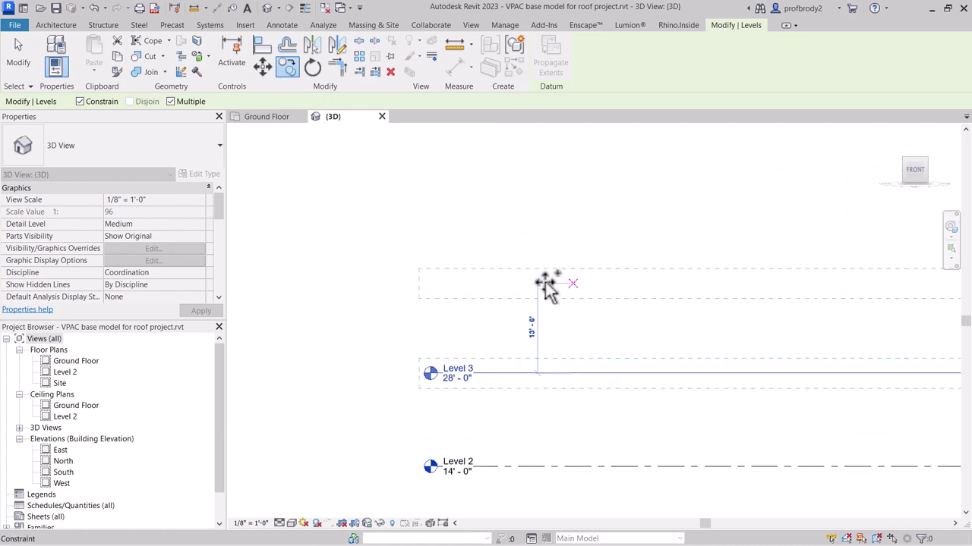
pyautogui.click(546, 284)
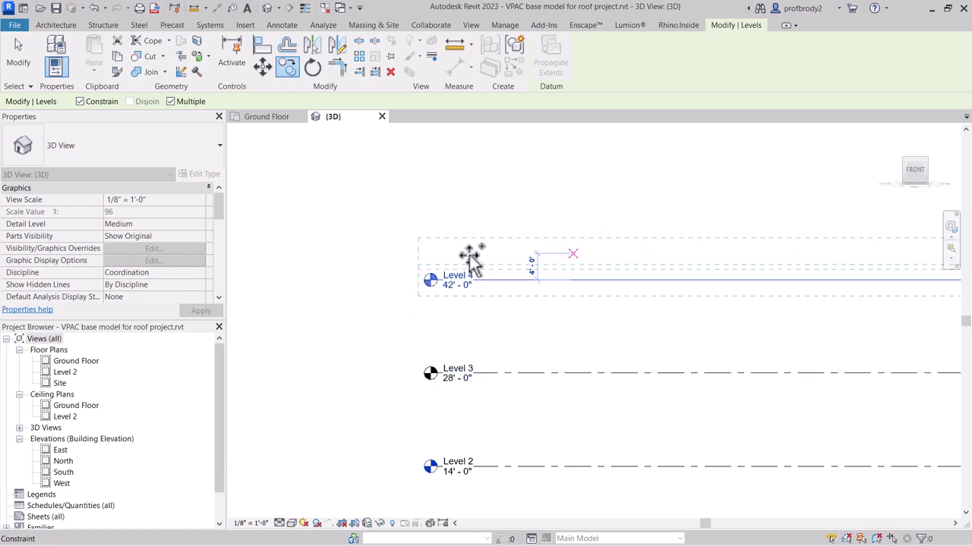
pyautogui.click(19, 60)
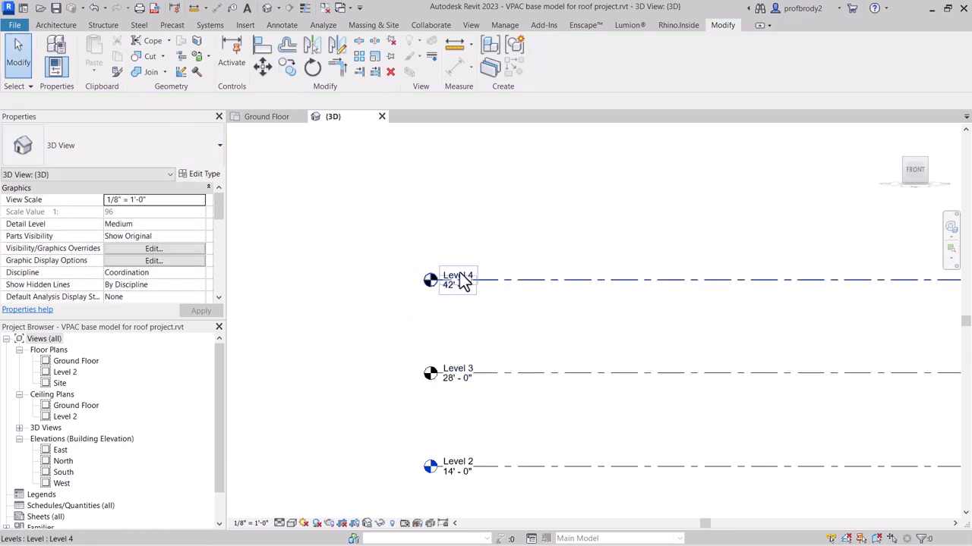
# Step: Rename Level 4 to Roof and frame all levels with the mass in view
pyautogui.click(463, 280)
pyautogui.scroll(5, 463, 280)
pyautogui.click(463, 282)
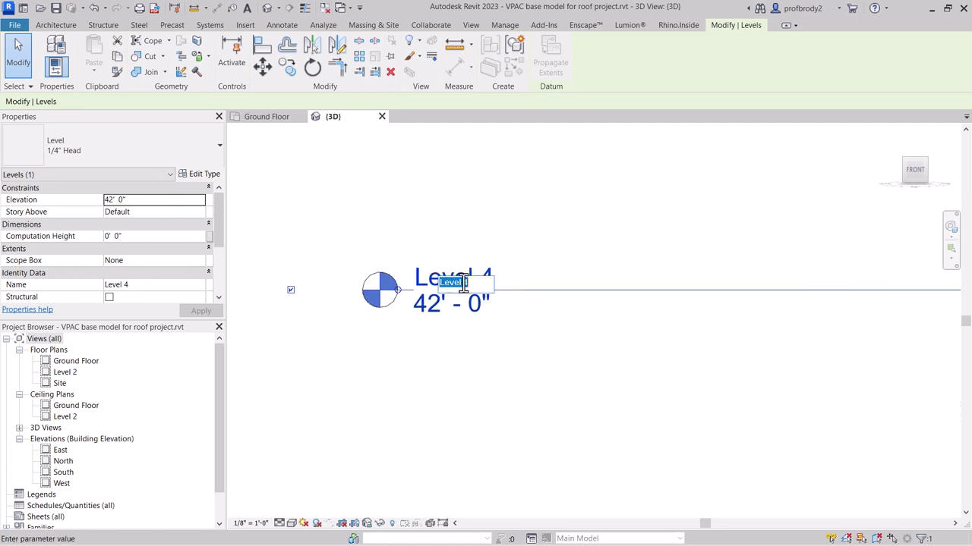
pyautogui.write('Roof')
pyautogui.press('Return')
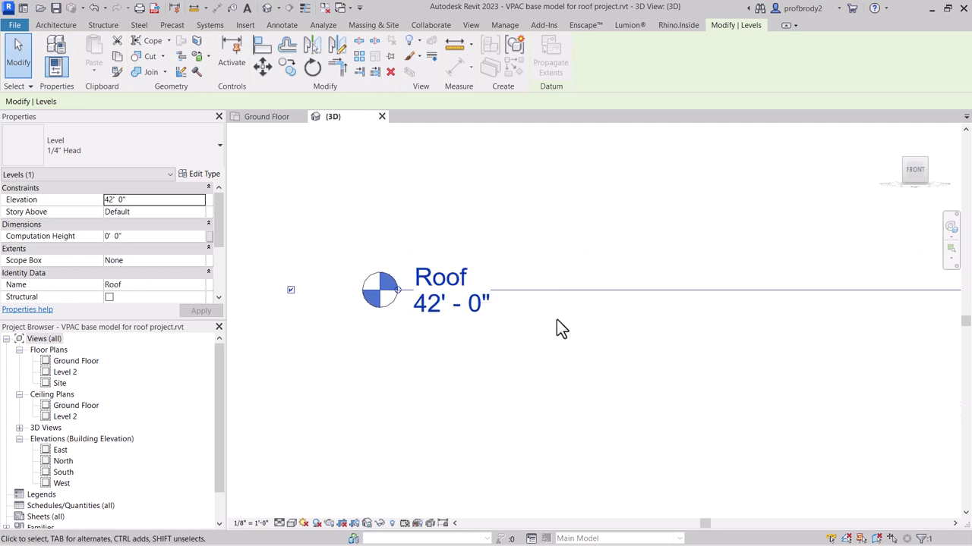
pyautogui.scroll(-2, 577, 342)
pyautogui.press('Escape')
pyautogui.scroll(-5, 636, 388)
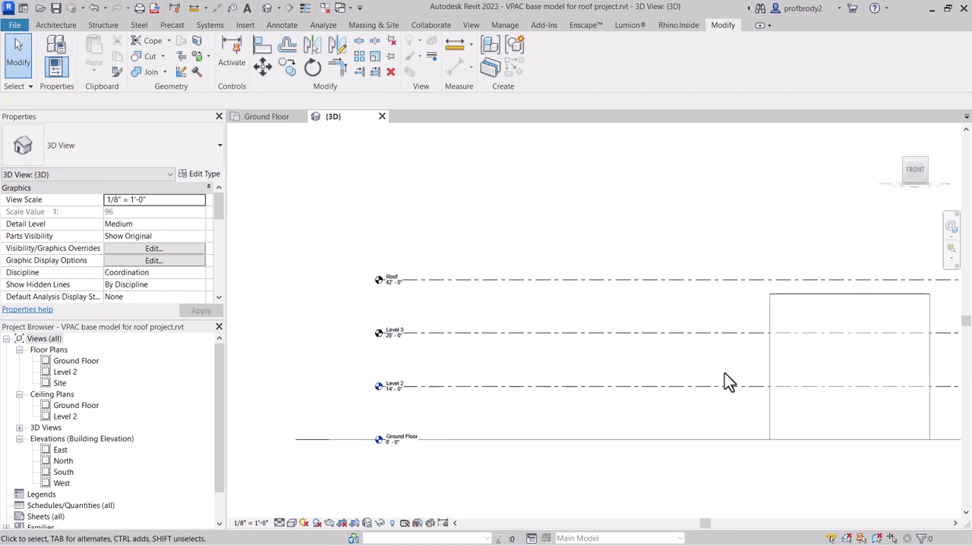
pyautogui.scroll(-1, 725, 383)
pyautogui.moveTo(722, 359); pyautogui.dragTo(676, 338, button='middle')
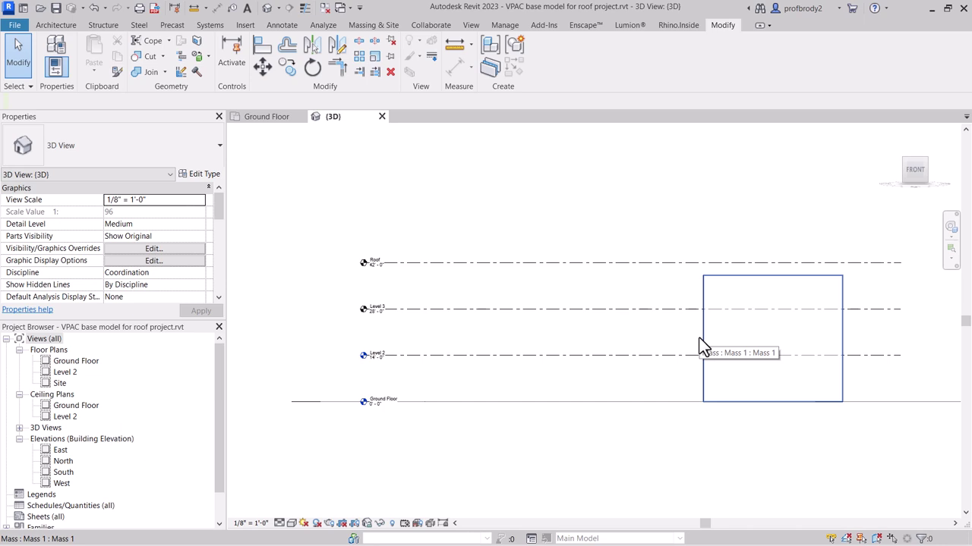
pyautogui.scroll(2, 693, 343)
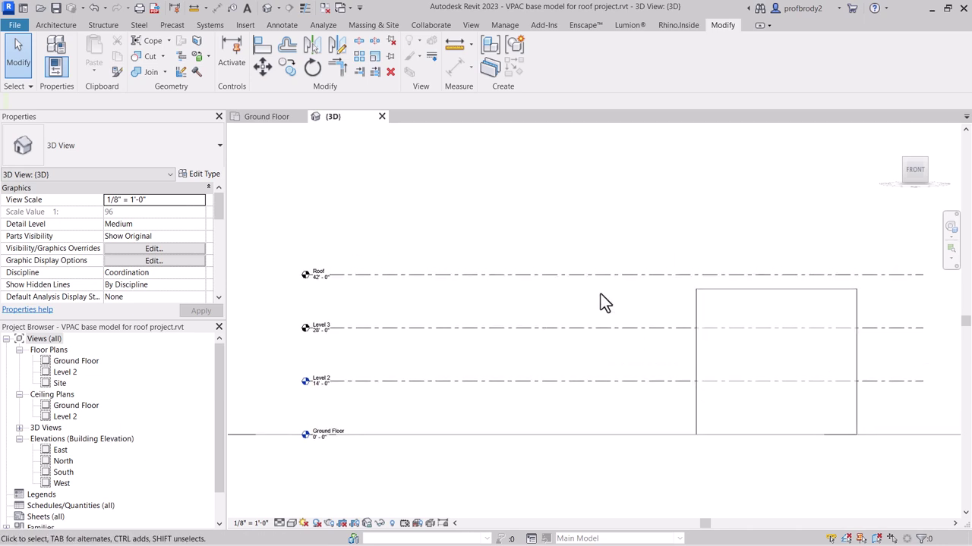
# Step: Align Mass 1's top edge to the Roof level at 42', lock it, and test by dragging Roof then undoing
pyautogui.click(259, 43)
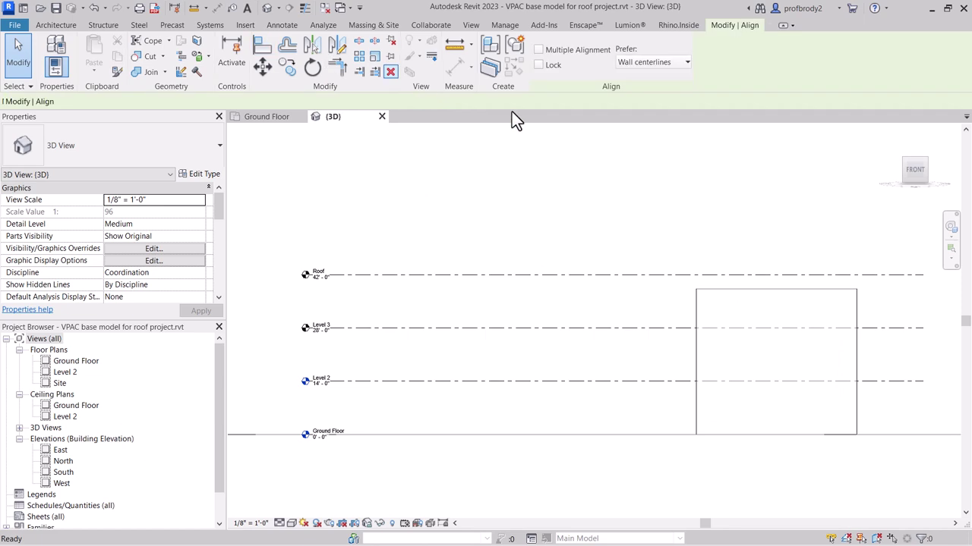
pyautogui.click(756, 288)
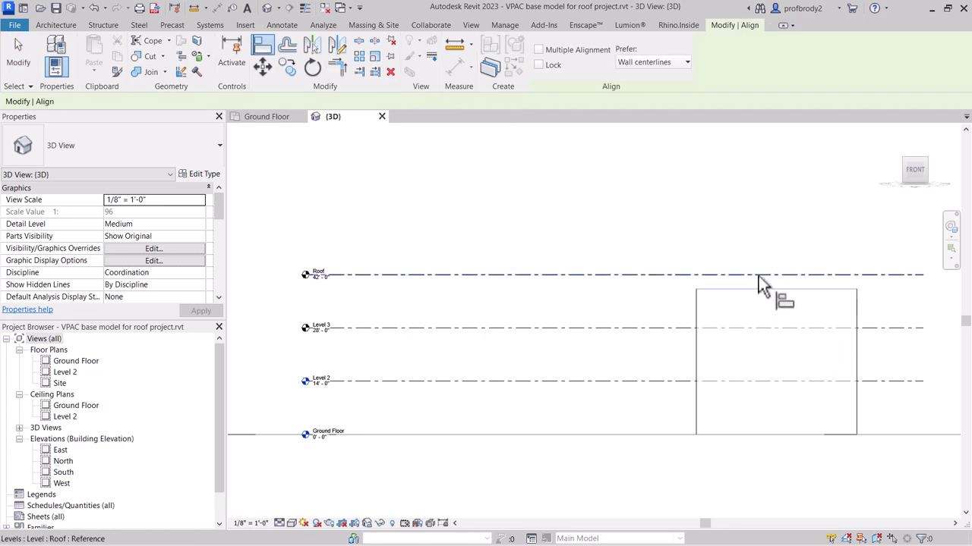
pyautogui.click(759, 276)
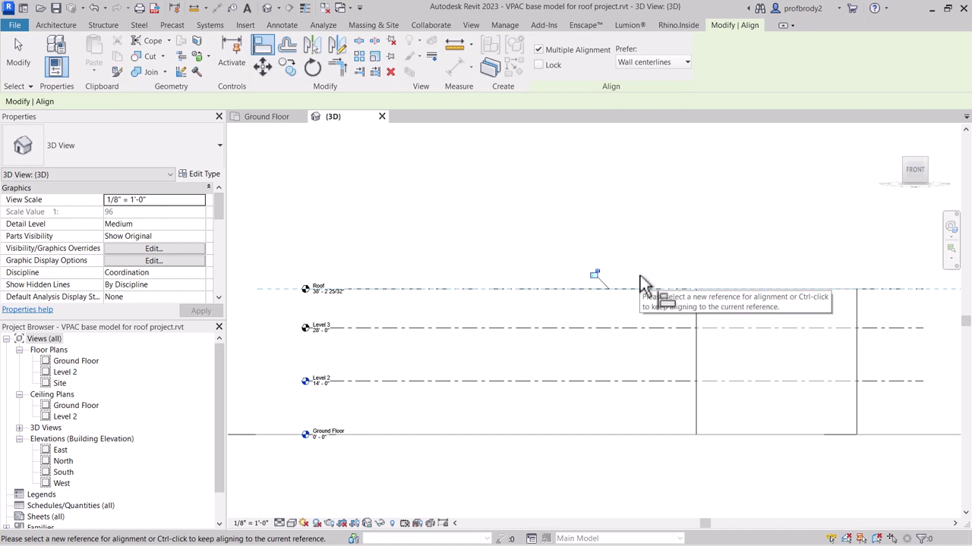
pyautogui.hotkey('ctrl', 'z')
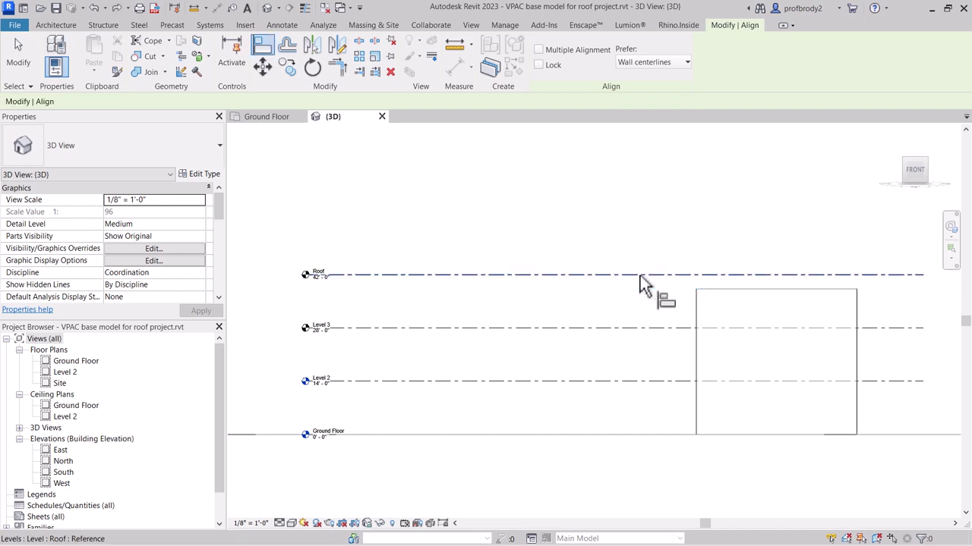
pyautogui.click(729, 290)
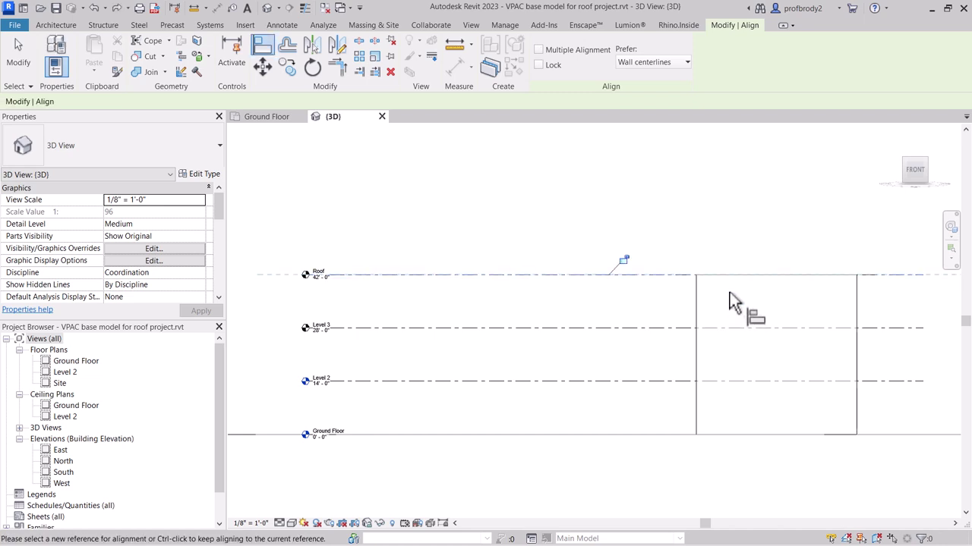
pyautogui.click(624, 262)
pyautogui.press('Escape')
pyautogui.press('Escape')
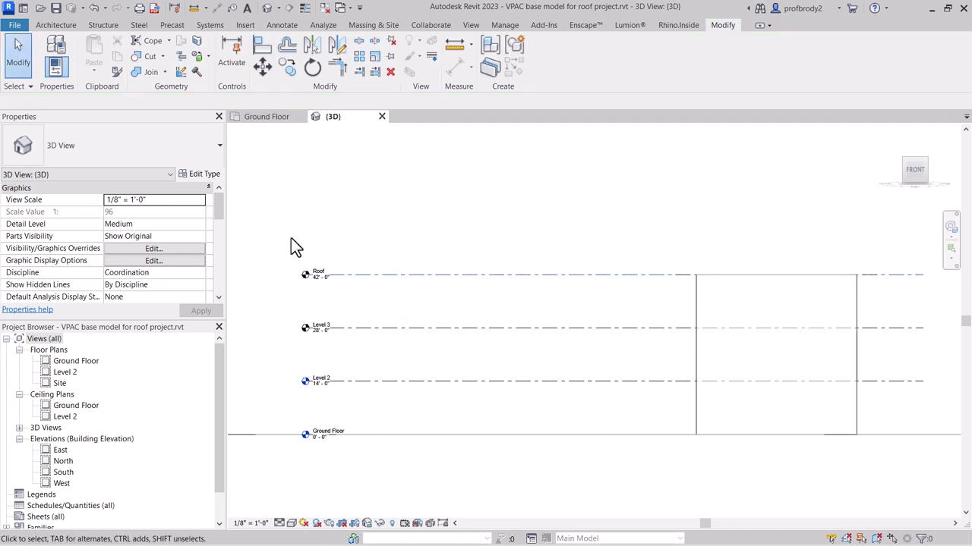
pyautogui.moveTo(382, 275); pyautogui.dragTo(384, 253)
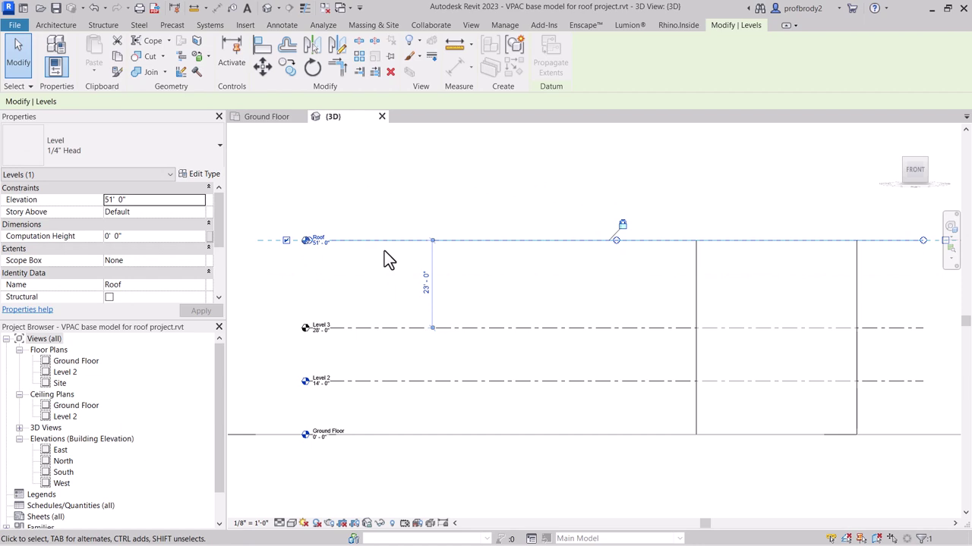
pyautogui.hotkey('ctrl', 'z')
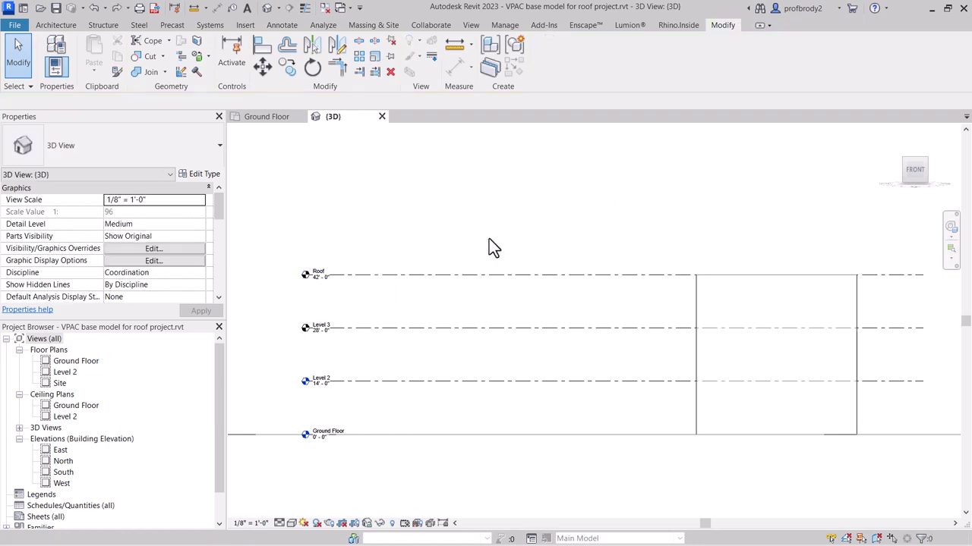
# Step: Open the Ground Floor plan, frame the building, and show the Massing & Site tools
pyautogui.click(266, 117)
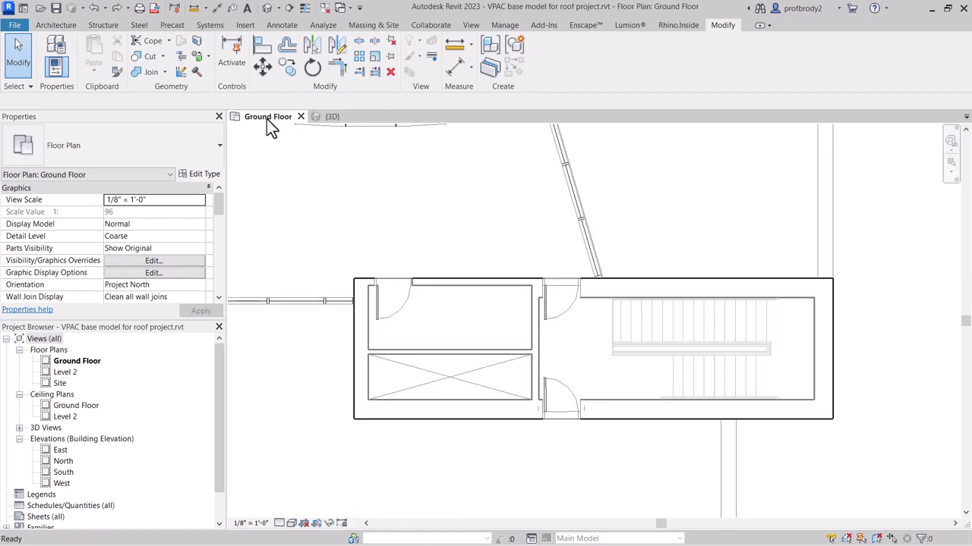
pyautogui.scroll(-2, 505, 369)
pyautogui.moveTo(505, 369); pyautogui.dragTo(710, 273, button='middle')
pyautogui.scroll(-1, 598, 343)
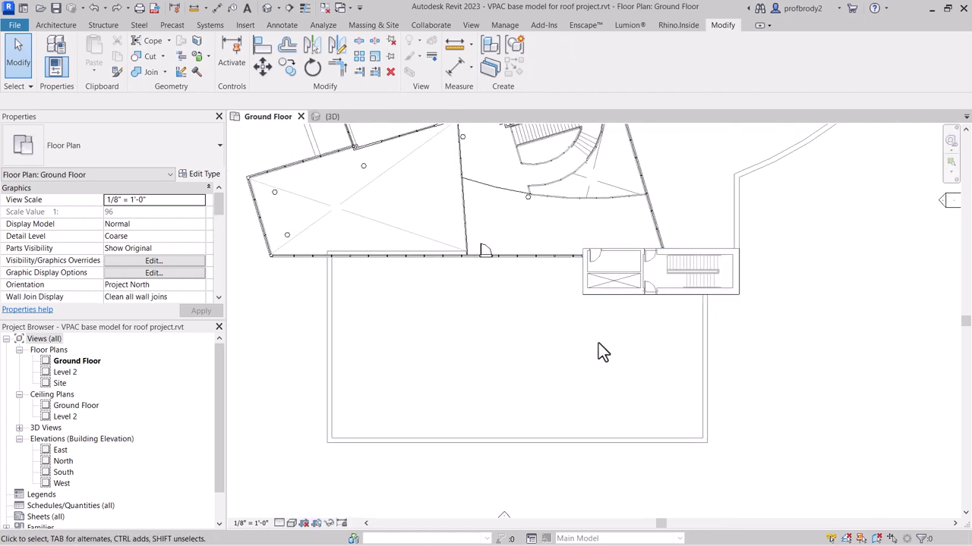
pyautogui.moveTo(598, 343); pyautogui.dragTo(657, 362, button='middle')
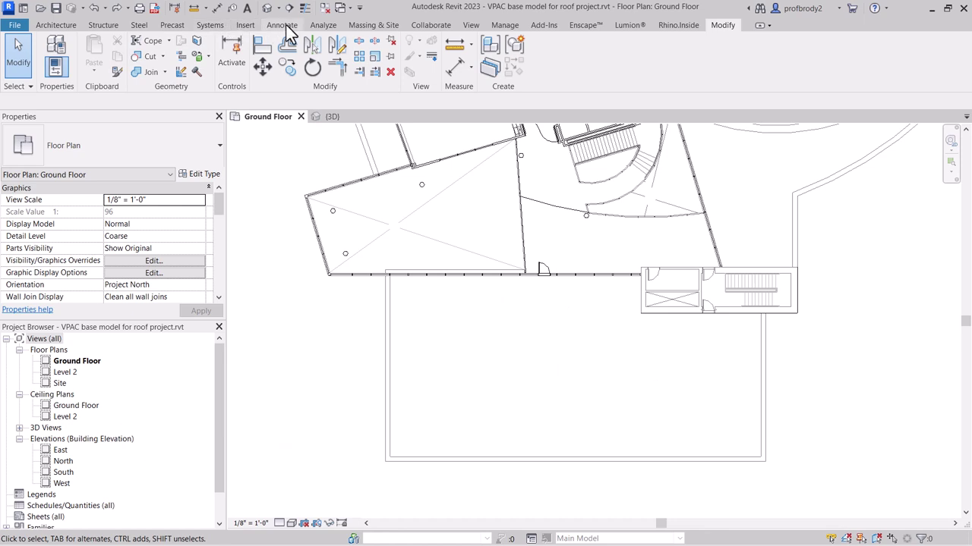
pyautogui.click(361, 27)
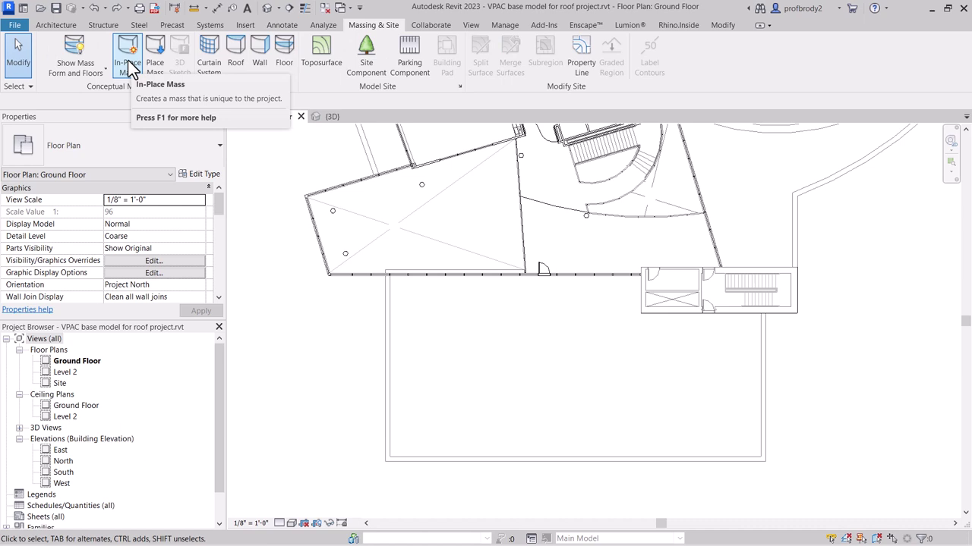
pyautogui.scroll(1, 668, 319)
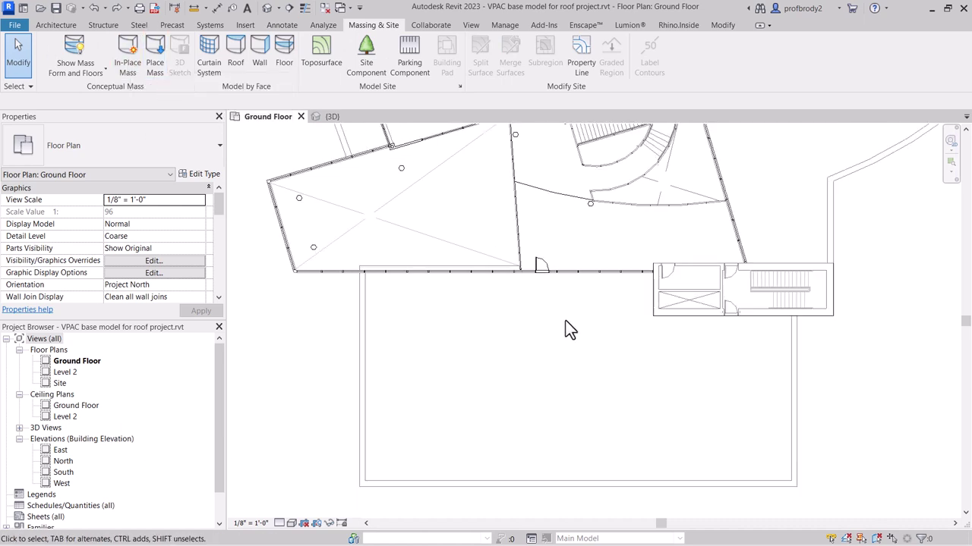
pyautogui.moveTo(569, 330); pyautogui.dragTo(605, 457, button='middle')
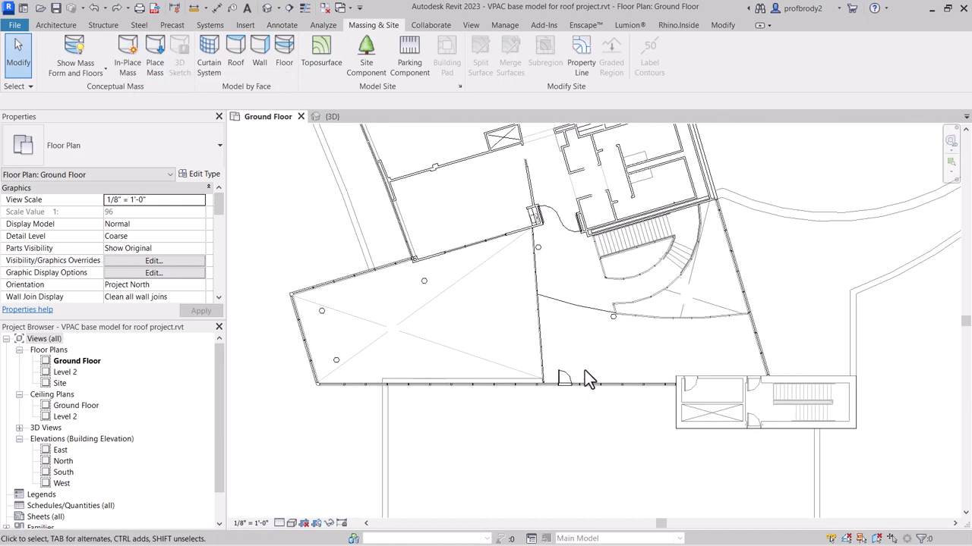
pyautogui.scroll(-1, 608, 391)
pyautogui.scroll(-1, 648, 376)
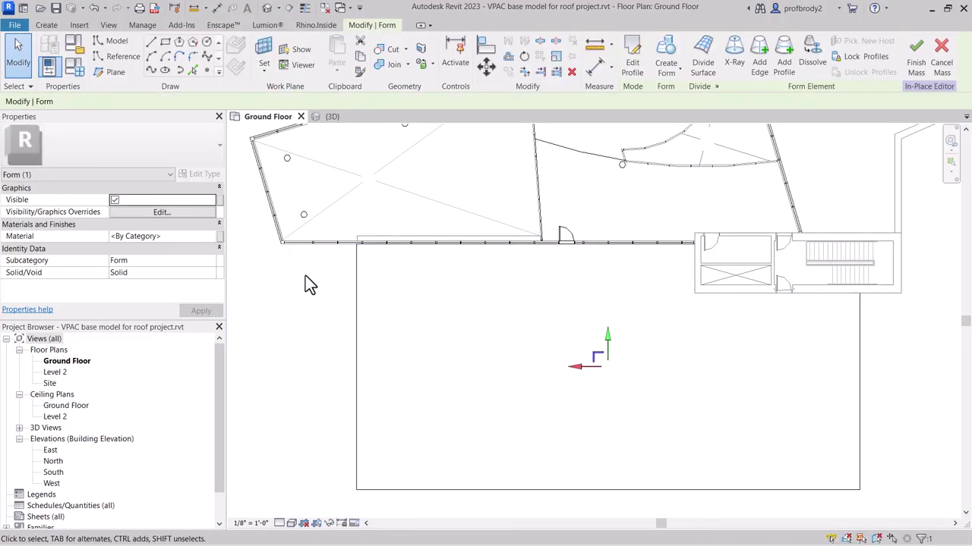
# Step: Zoom in on the Ground Floor plan around the building footprint
pyautogui.scroll(3, 433, 336)
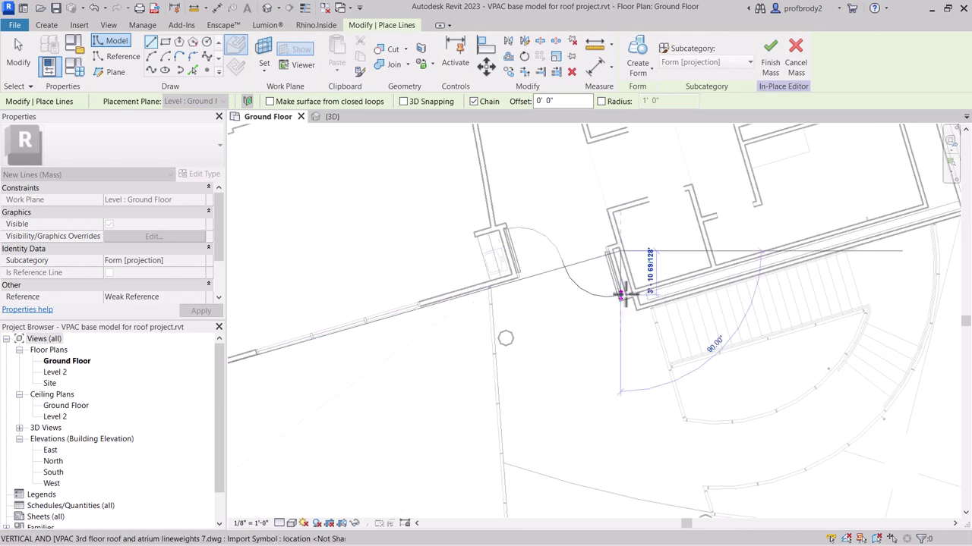
pyautogui.scroll(5, 386, 336)
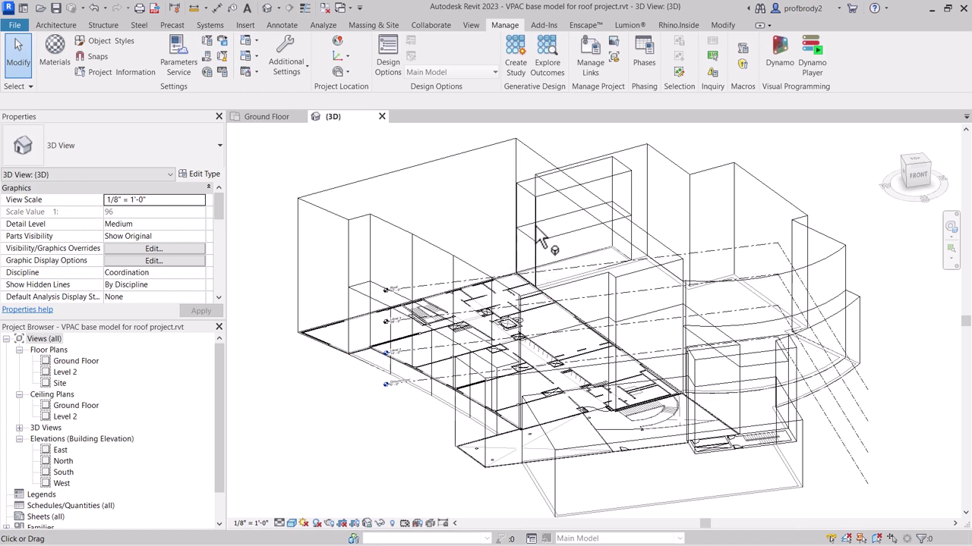
# Step: Make the Default Form mass material fully opaque with Transparency 0 and apply it
pyautogui.keyDown('shift'); pyautogui.moveTo(512, 290); pyautogui.dragTo(516, 286, button='middle'); pyautogui.keyUp('shift')
pyautogui.moveTo(546, 342); pyautogui.dragTo(547, 335, button='middle')
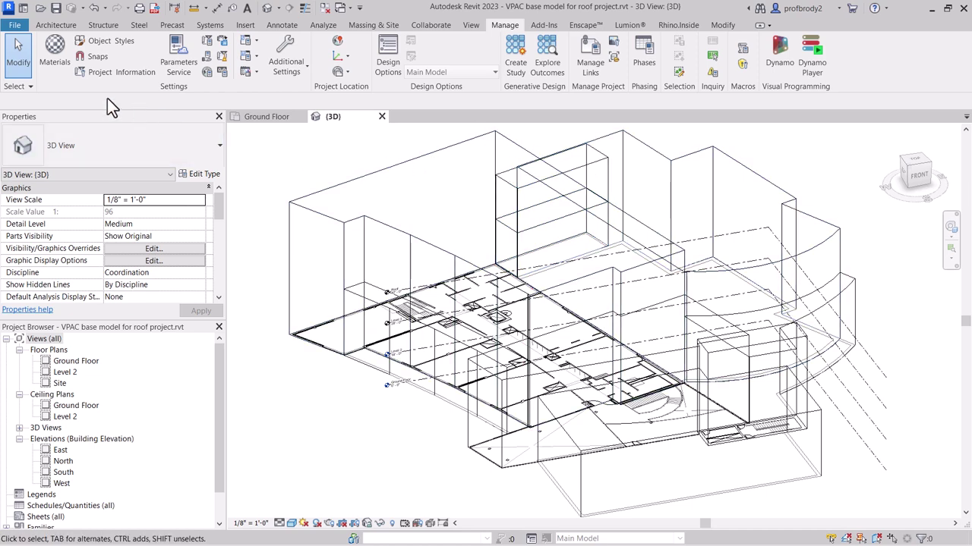
pyautogui.click(60, 61)
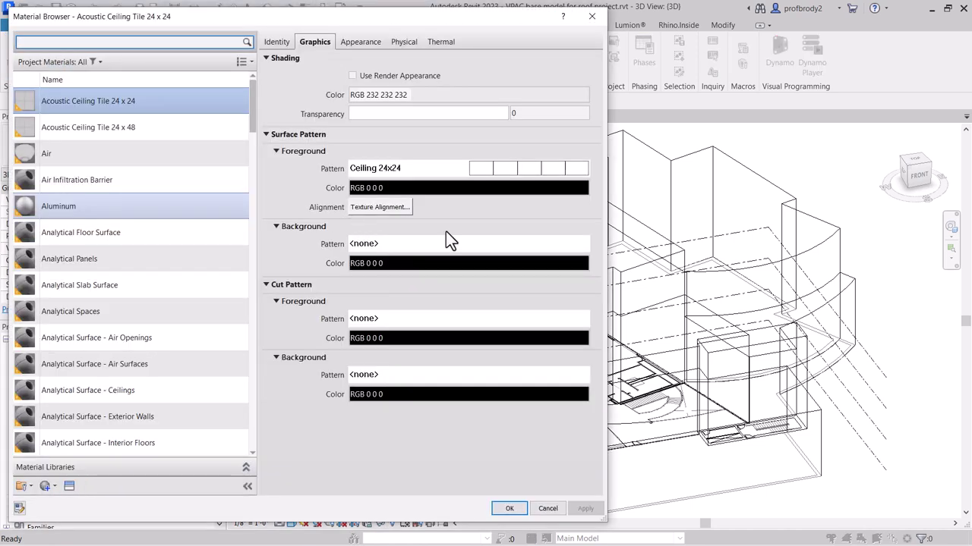
pyautogui.moveTo(237, 18); pyautogui.dragTo(286, 23)
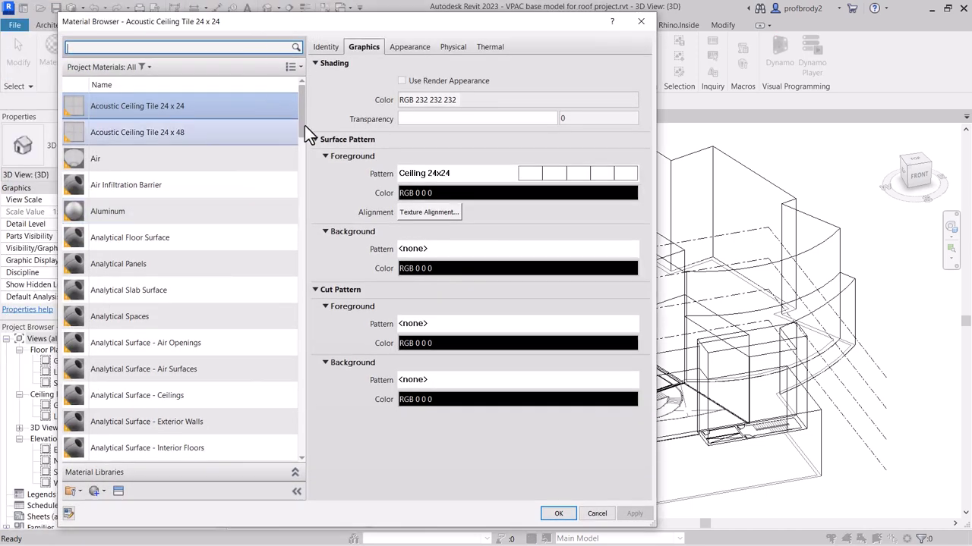
pyautogui.moveTo(303, 131); pyautogui.dragTo(314, 229)
pyautogui.click(154, 388)
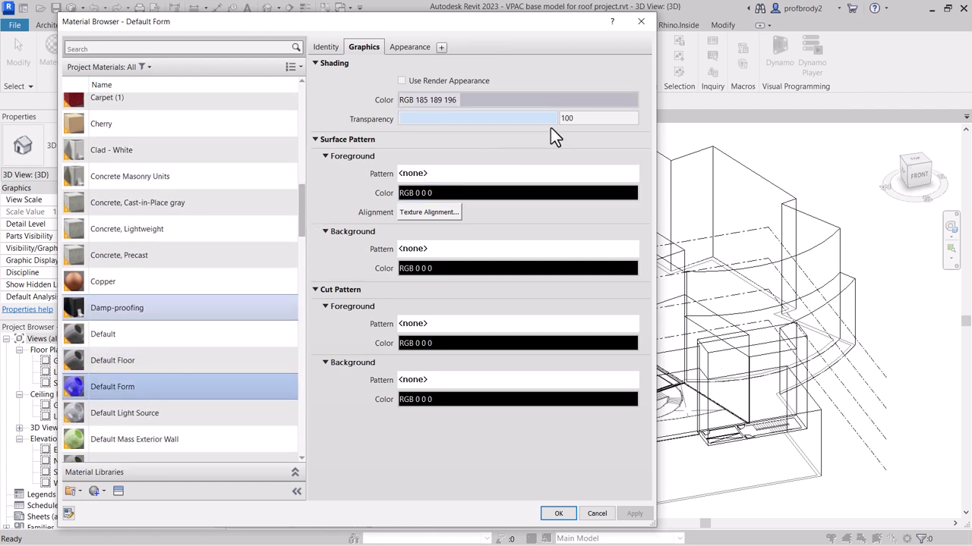
pyautogui.moveTo(557, 120); pyautogui.dragTo(404, 126)
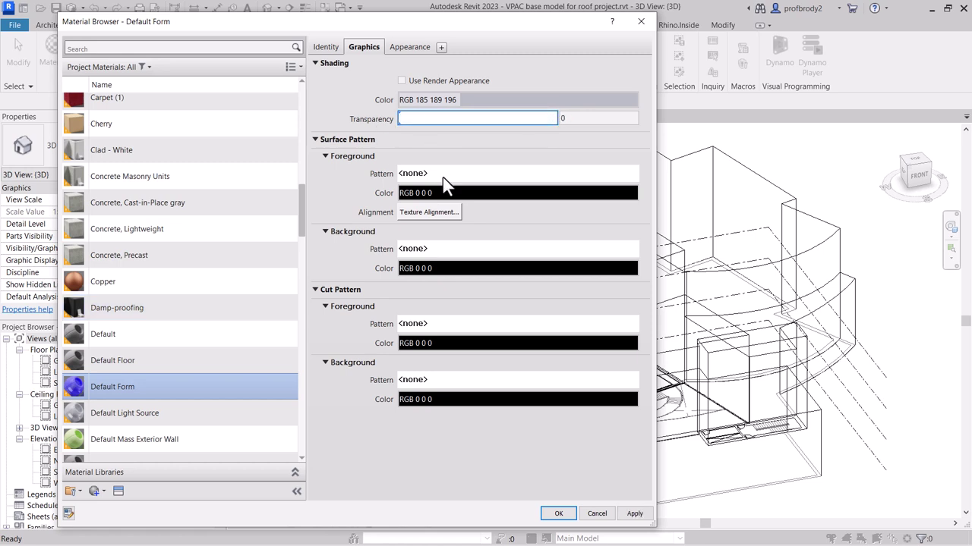
pyautogui.click(634, 514)
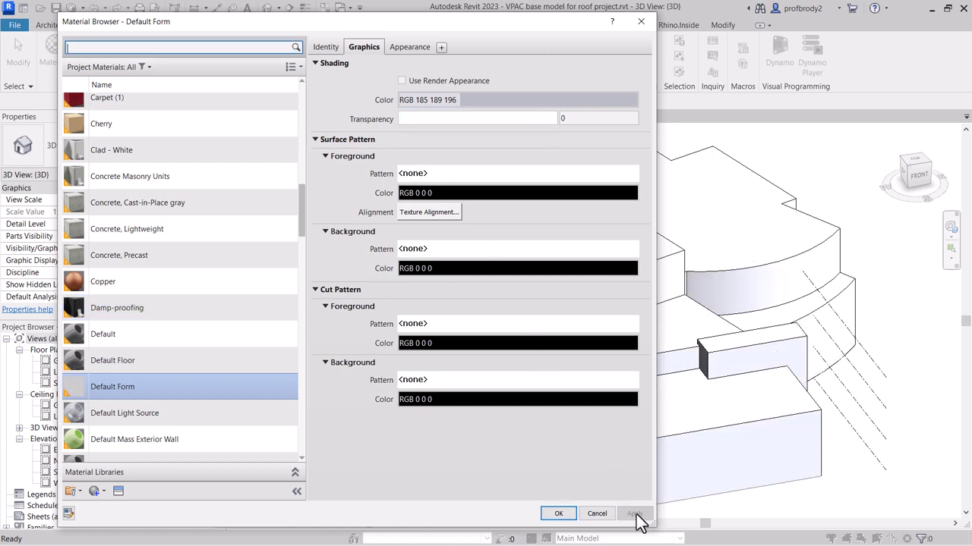
# Step: Set the Default Form shading colour to olive, RGB 128 128 64, and apply
pyautogui.click(499, 103)
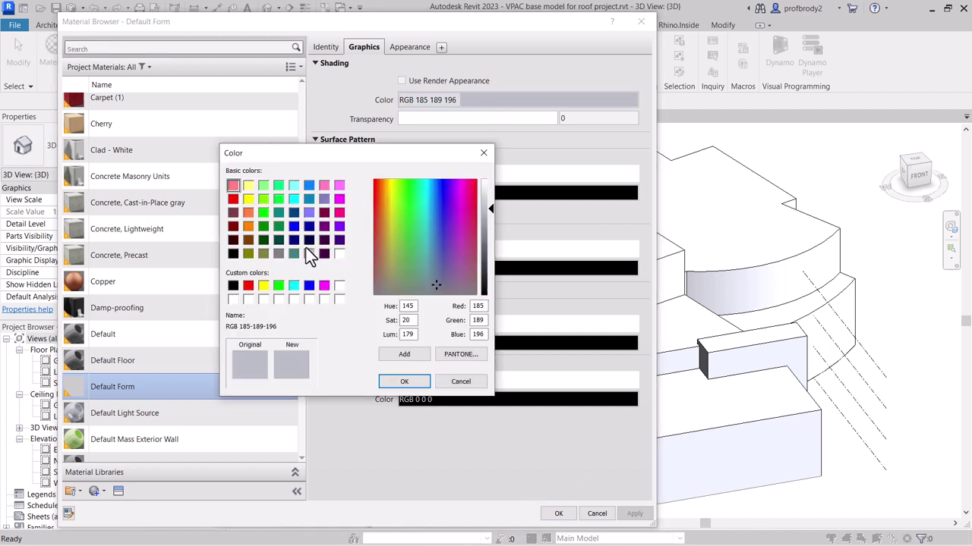
pyautogui.click(264, 254)
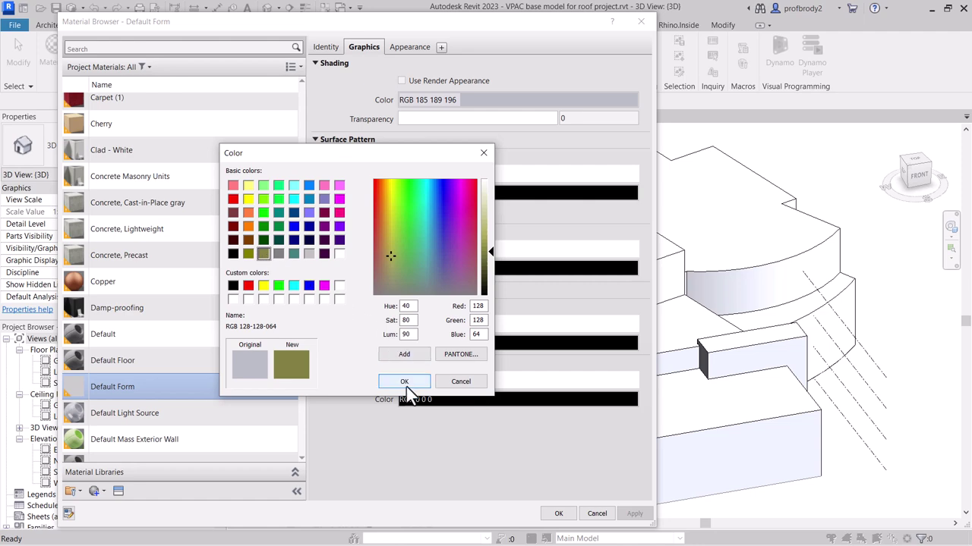
pyautogui.click(404, 382)
pyautogui.click(634, 514)
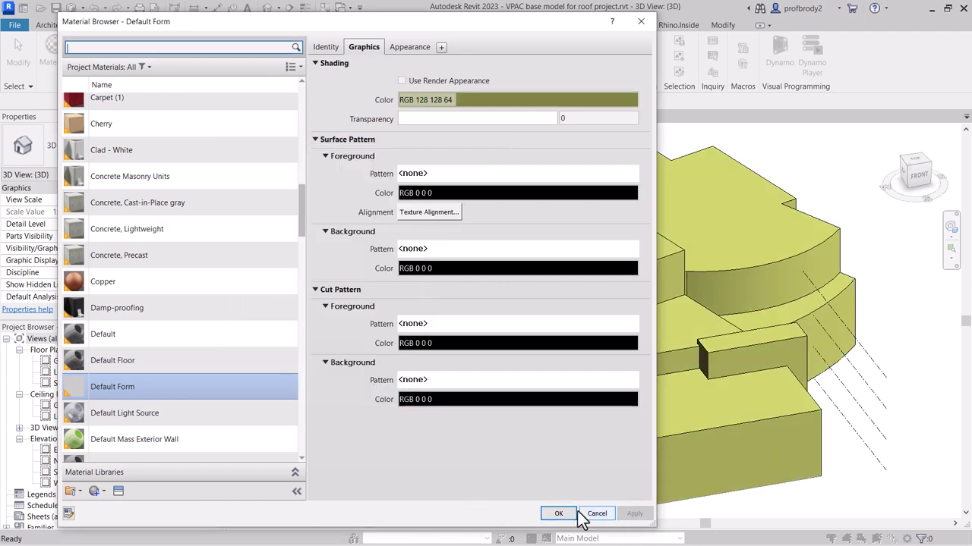
pyautogui.click(558, 514)
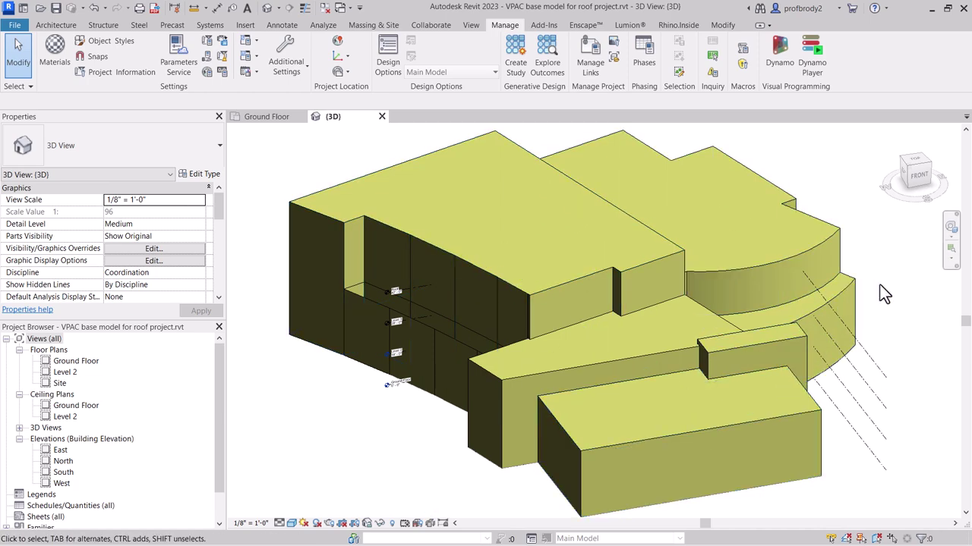
# Step: View the masses from the front in Hidden Line and lower the small right mass's top to 34688.95 CF
pyautogui.click(920, 184)
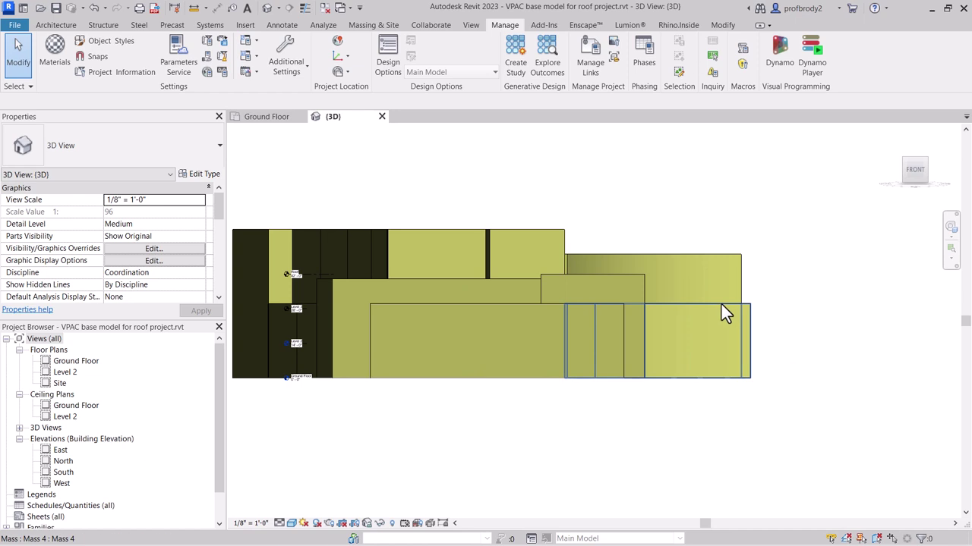
pyautogui.click(723, 313)
pyautogui.moveTo(624, 371); pyautogui.dragTo(673, 385, button='middle')
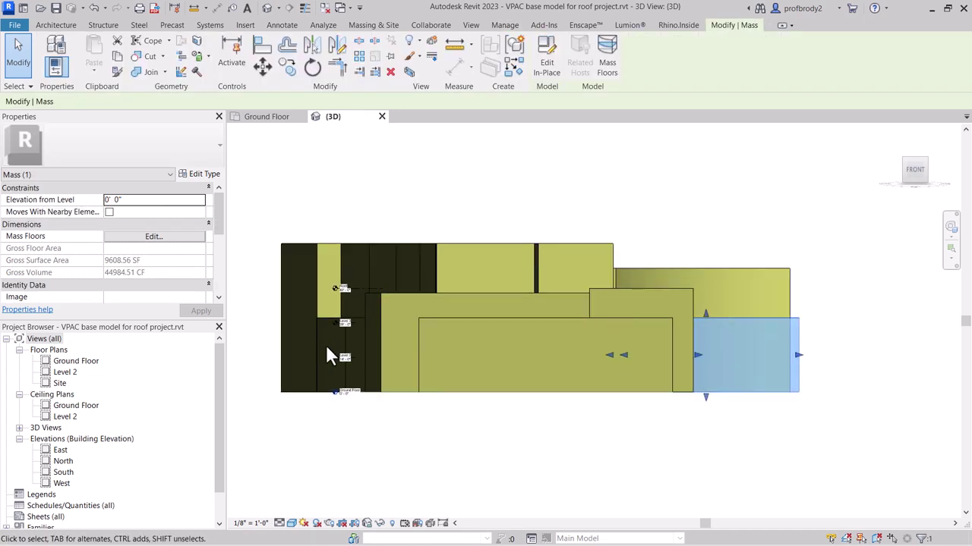
pyautogui.scroll(2, 356, 352)
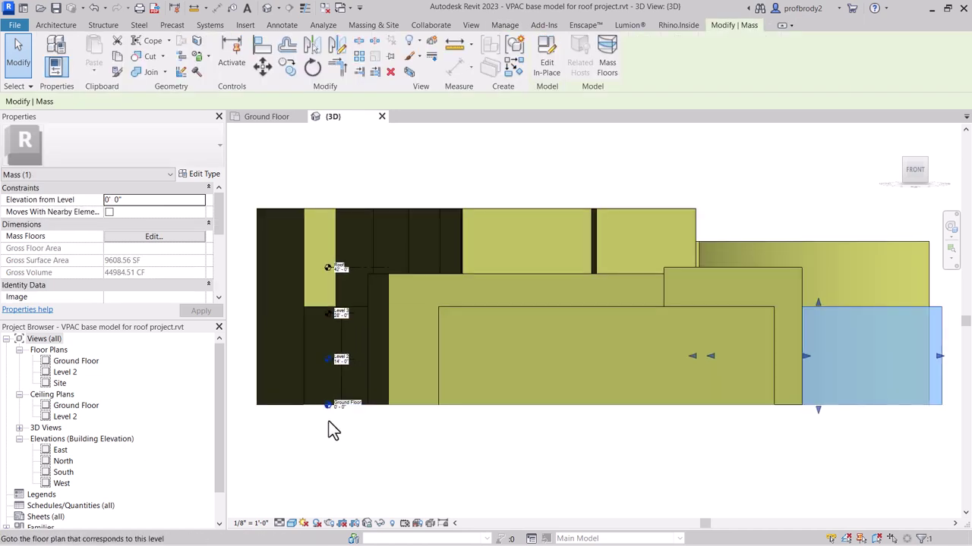
pyautogui.click(291, 523)
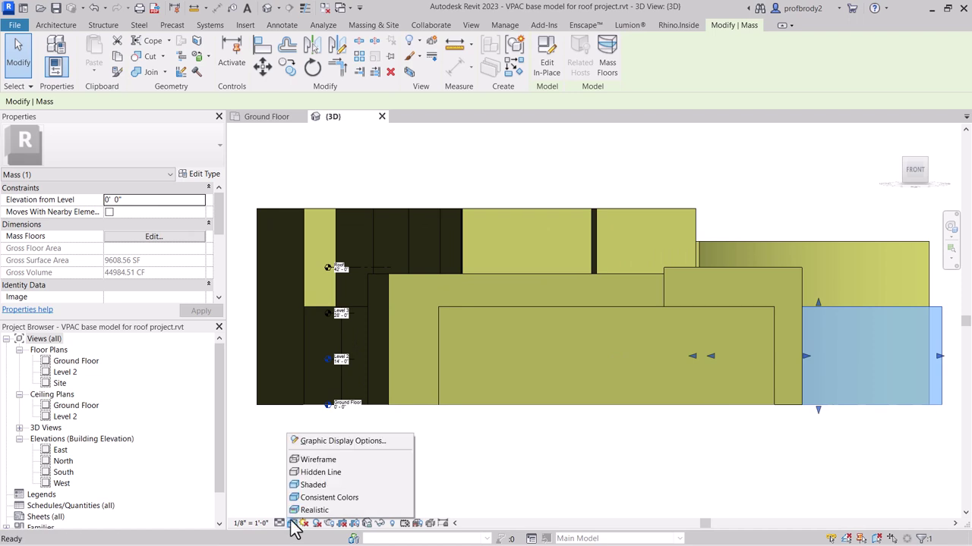
pyautogui.click(313, 460)
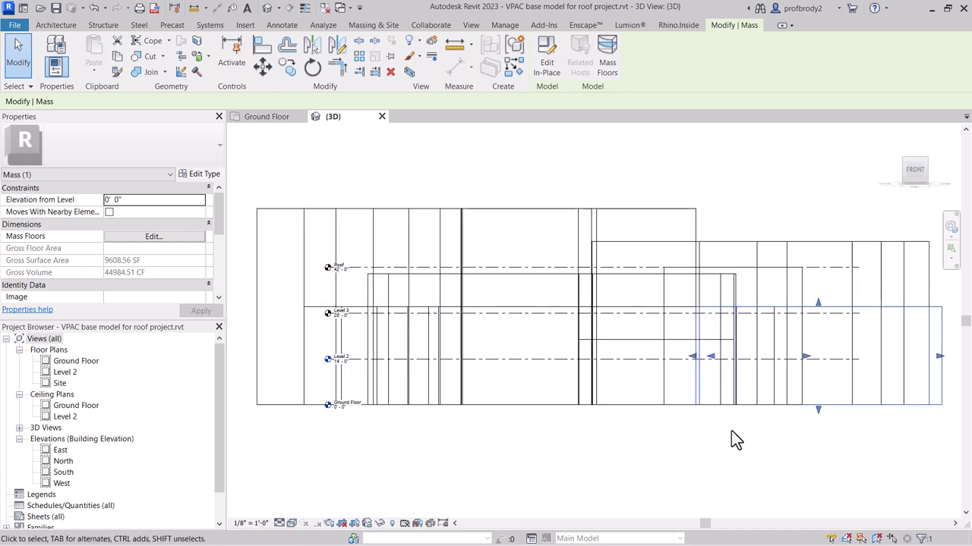
pyautogui.moveTo(737, 385); pyautogui.dragTo(678, 412, button='middle')
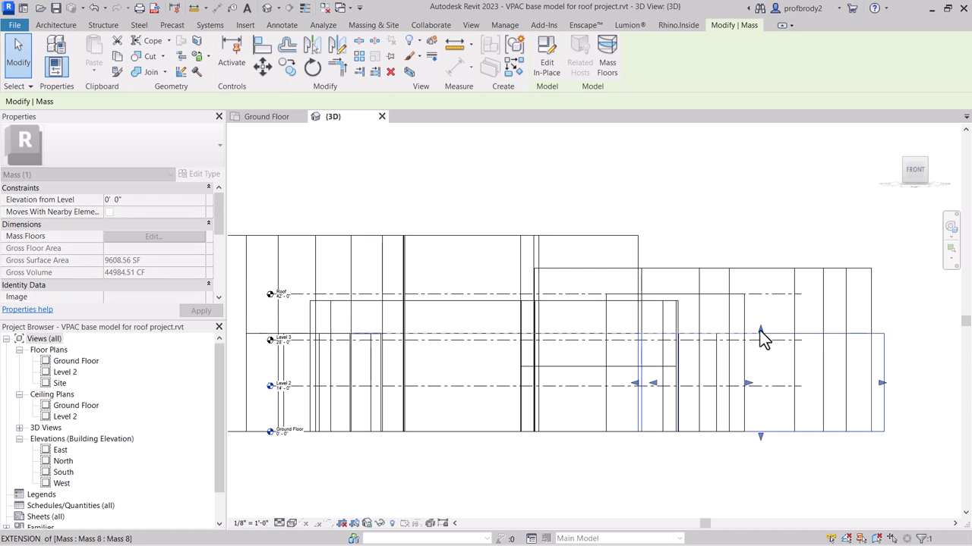
pyautogui.moveTo(761, 331); pyautogui.dragTo(763, 359)
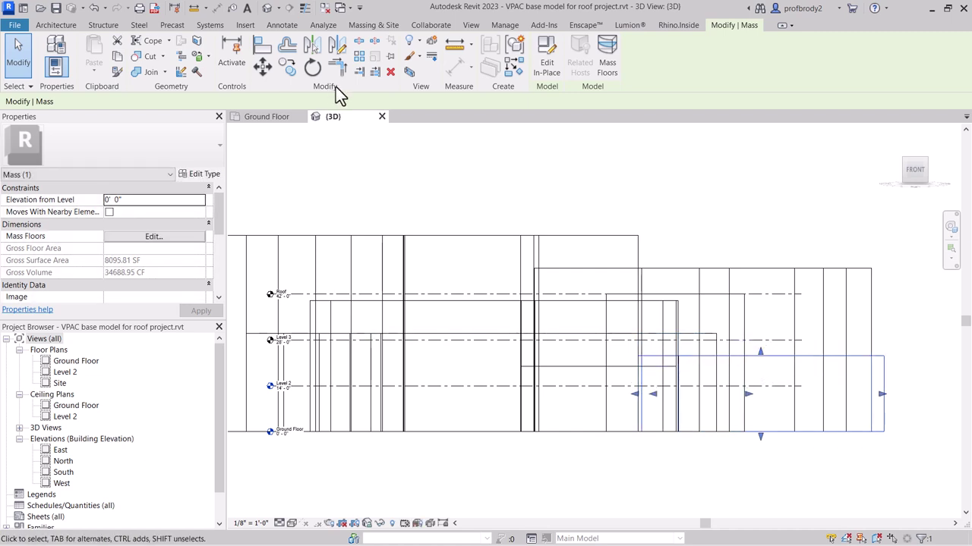
# Step: Align a mass face to Level 2, then return to the front view
pyautogui.click(261, 47)
pyautogui.click(697, 387)
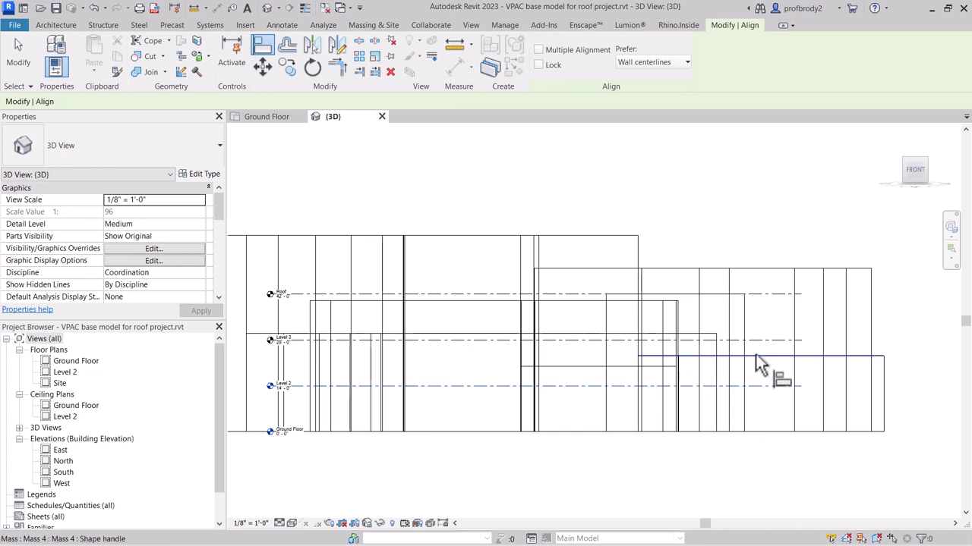
pyautogui.click(795, 402)
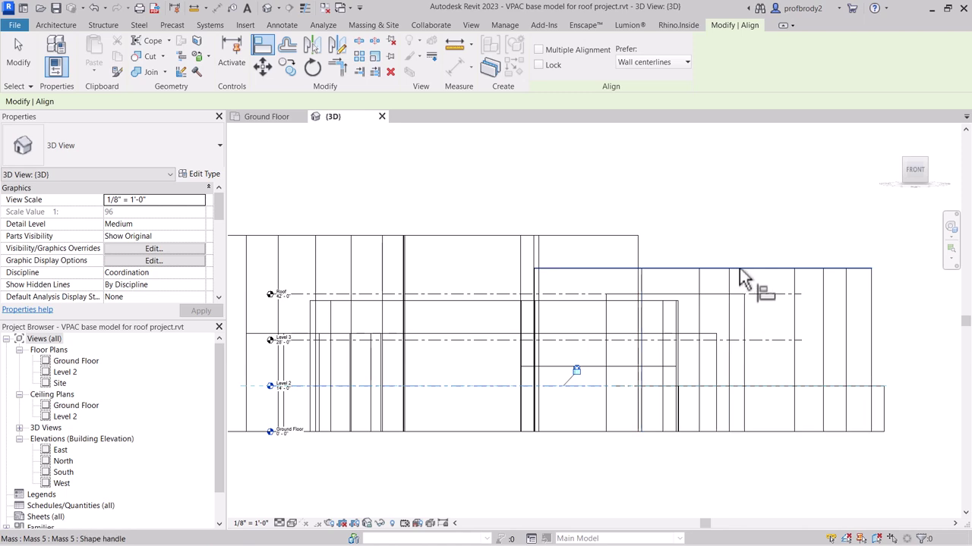
pyautogui.keyDown('shift'); pyautogui.moveTo(640, 293); pyautogui.dragTo(654, 328, button='middle'); pyautogui.keyUp('shift')
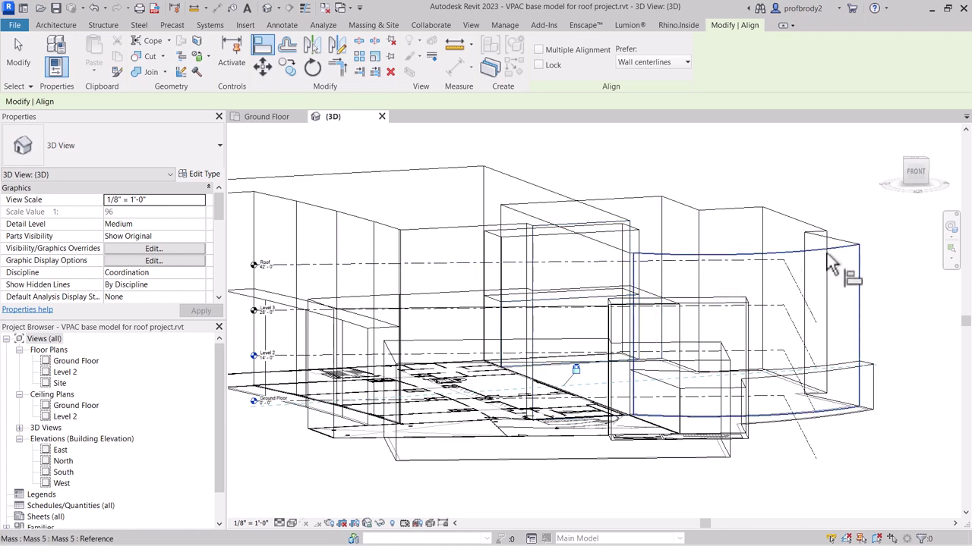
pyautogui.press('Escape')
pyautogui.click(916, 171)
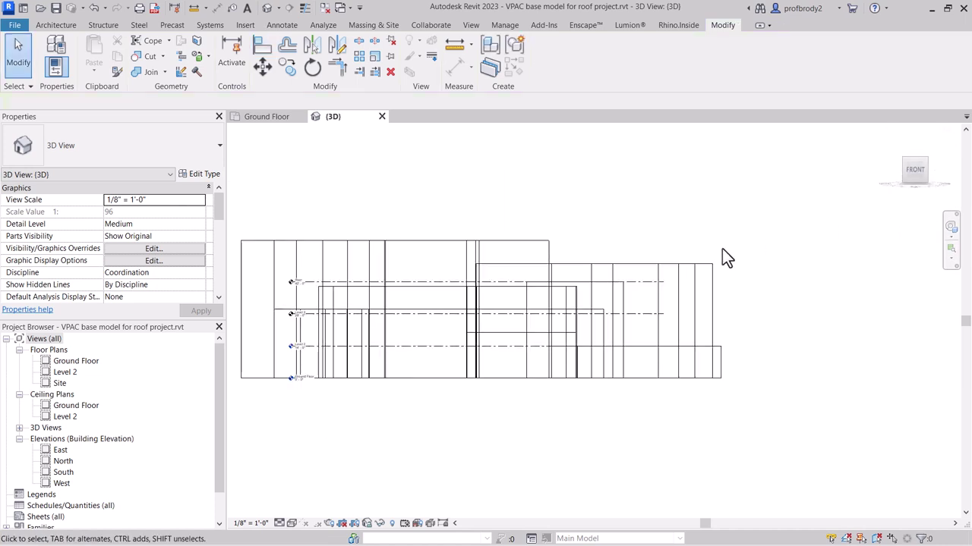
# Step: Select and inspect the Roof level and Masses 5, 3 and 7
pyautogui.click(645, 283)
pyautogui.click(538, 297)
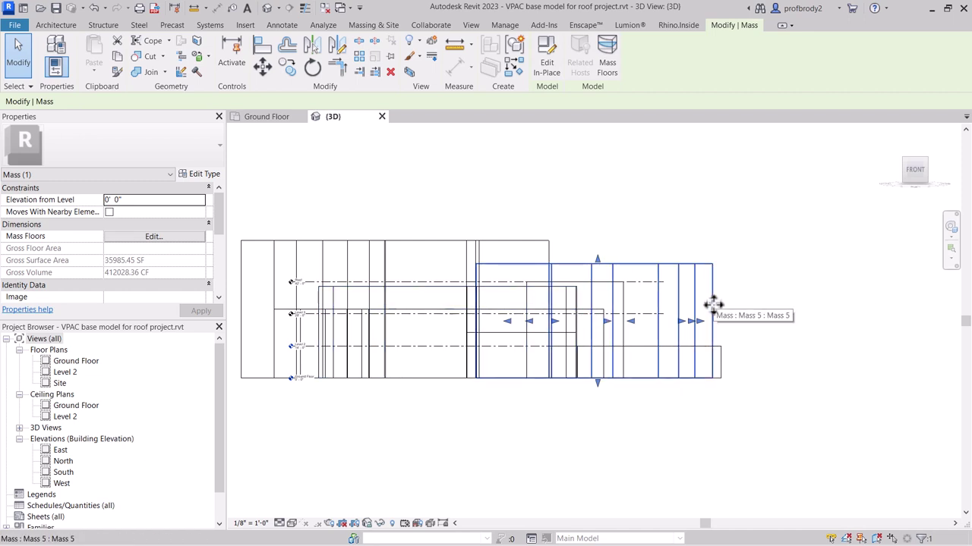
pyautogui.scroll(2, 713, 304)
pyautogui.press('Escape')
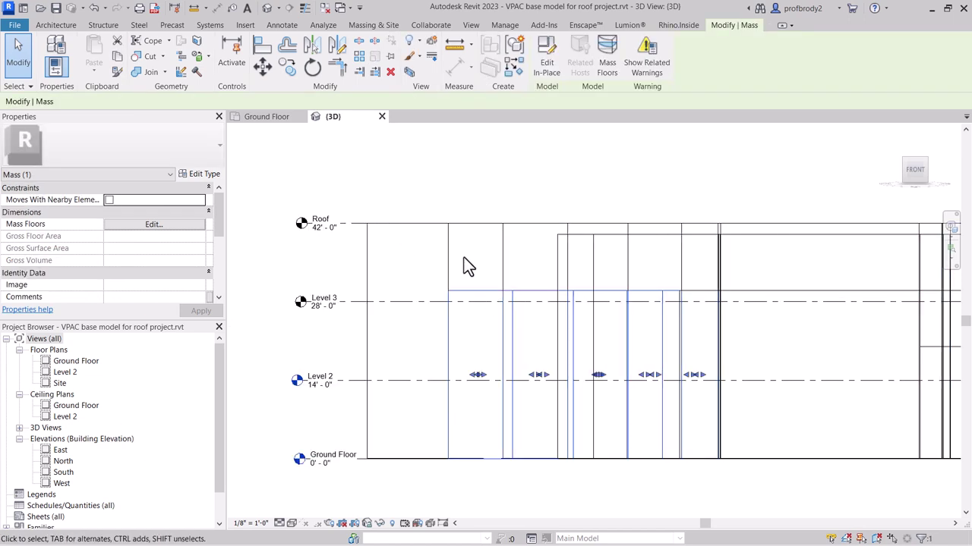
pyautogui.click(483, 287)
pyautogui.click(551, 304)
pyautogui.click(526, 239)
pyautogui.click(518, 226)
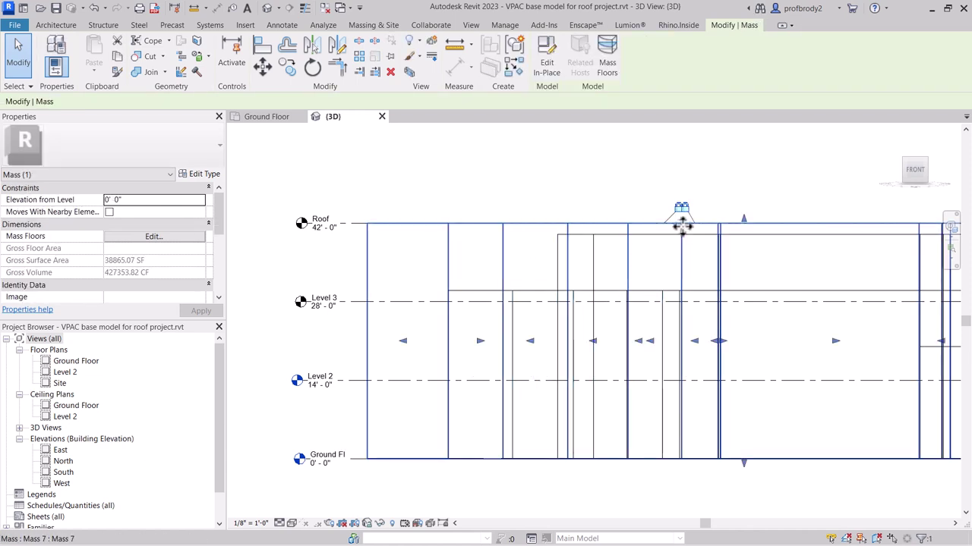
pyautogui.click(731, 212)
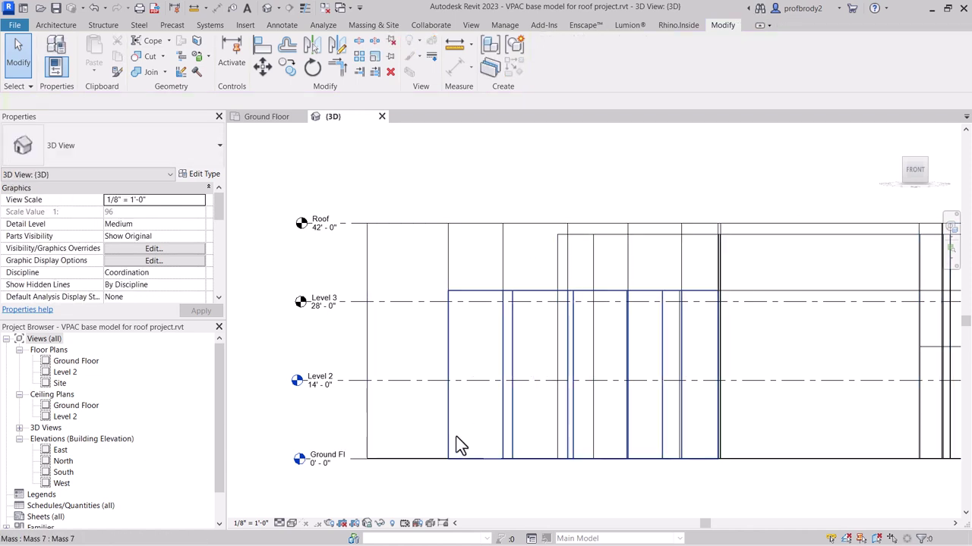
# Step: Drag the front mass's bottom up to Level 2 and its top to Level 3
pyautogui.click(510, 447)
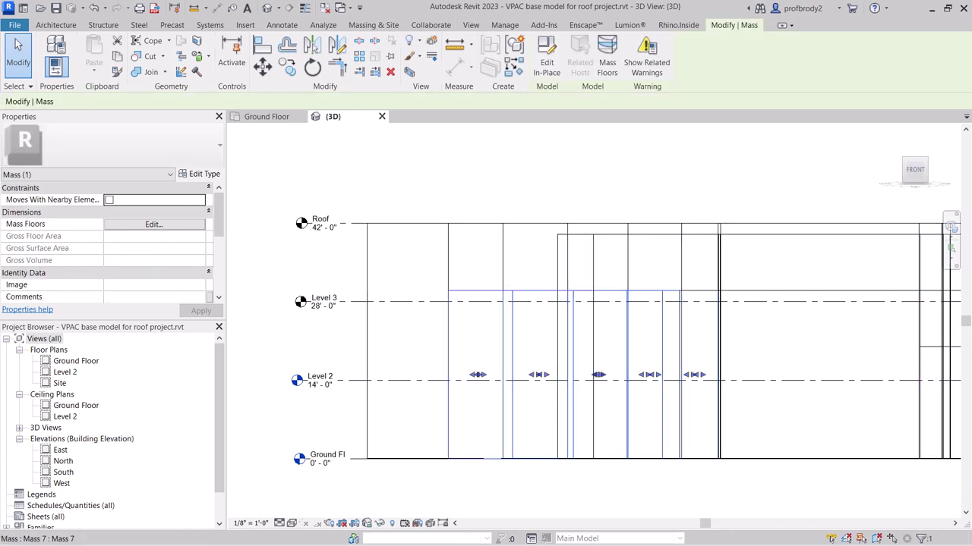
pyautogui.scroll(1, 444, 298)
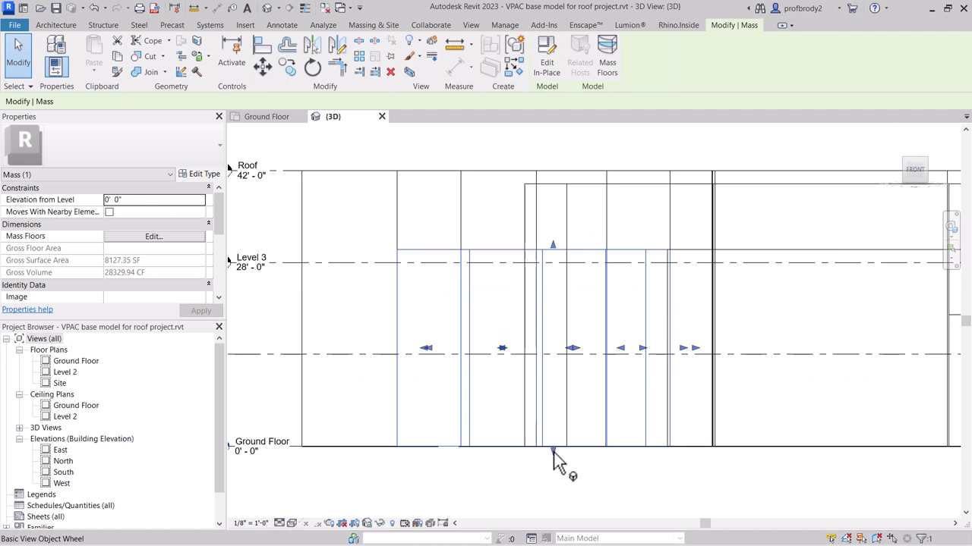
pyautogui.moveTo(553, 453); pyautogui.dragTo(552, 354)
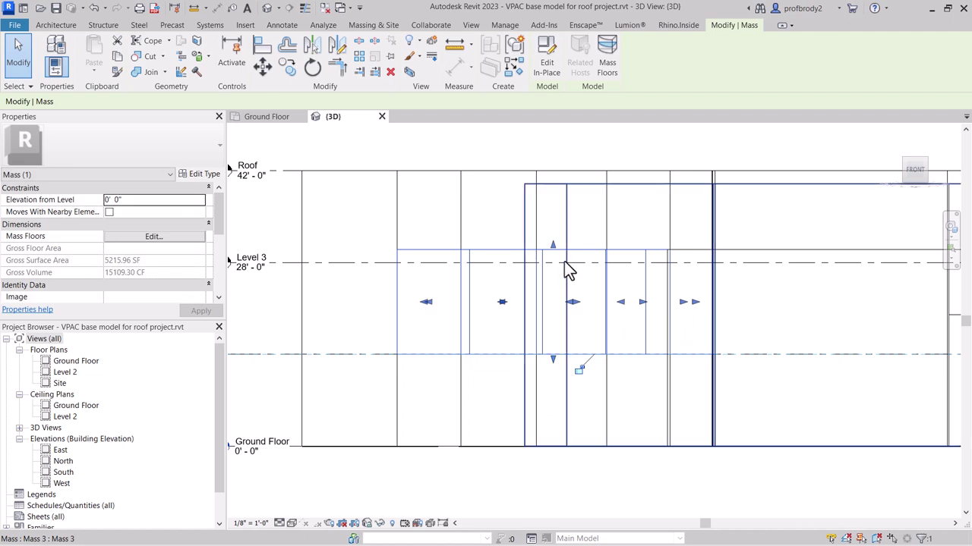
pyautogui.moveTo(555, 253); pyautogui.dragTo(555, 262)
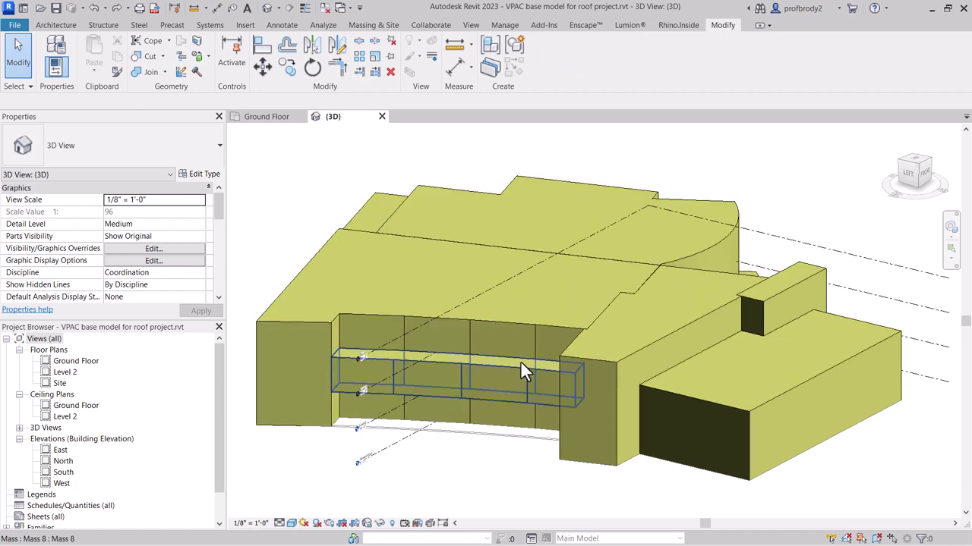
# Step: Stretch the Roof, Ground Floor and Level 2 planes across the whole mass model
pyautogui.keyDown('shift'); pyautogui.moveTo(521, 363); pyautogui.dragTo(481, 368, button='middle'); pyautogui.keyUp('shift')
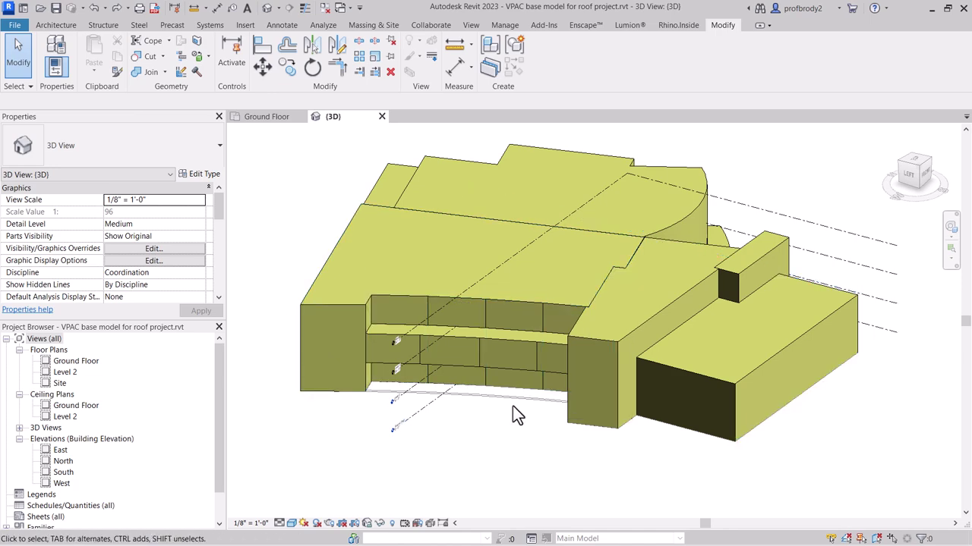
pyautogui.click(749, 216)
pyautogui.moveTo(545, 252); pyautogui.dragTo(331, 209)
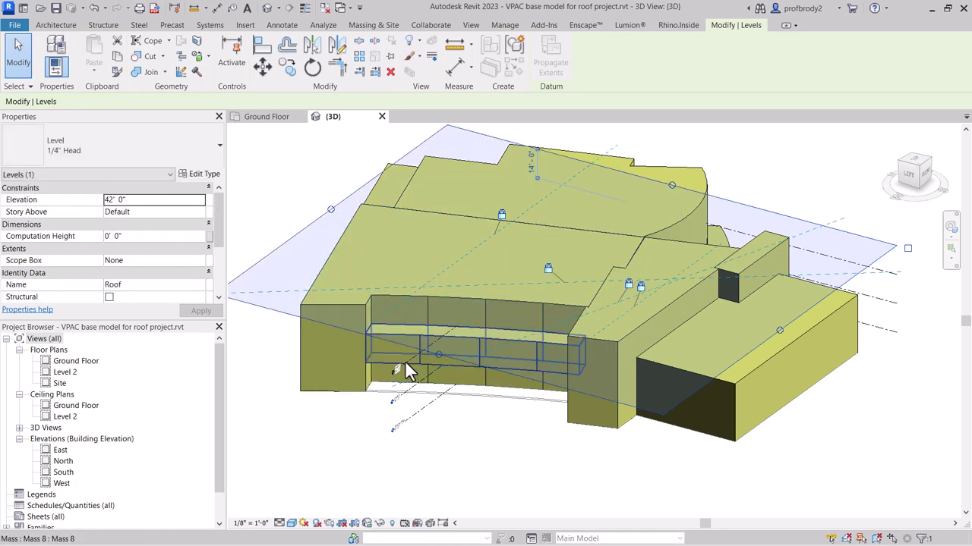
pyautogui.click(403, 426)
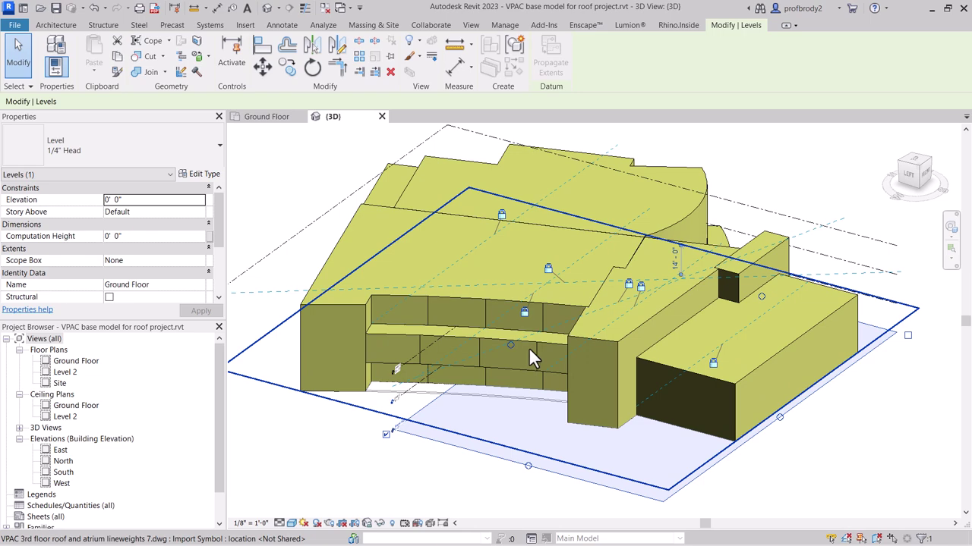
pyautogui.moveTo(512, 353); pyautogui.dragTo(328, 262)
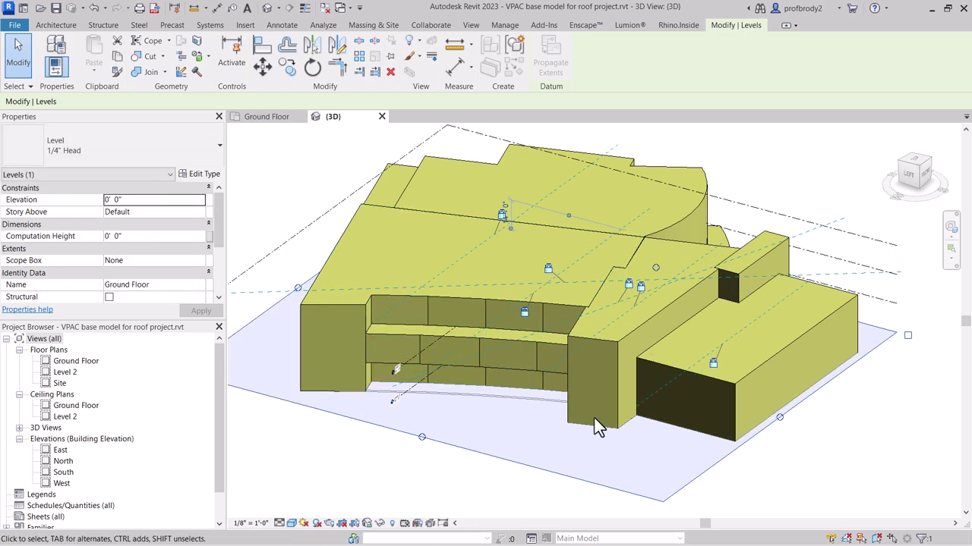
pyautogui.click(408, 402)
pyautogui.moveTo(507, 321); pyautogui.dragTo(303, 259)
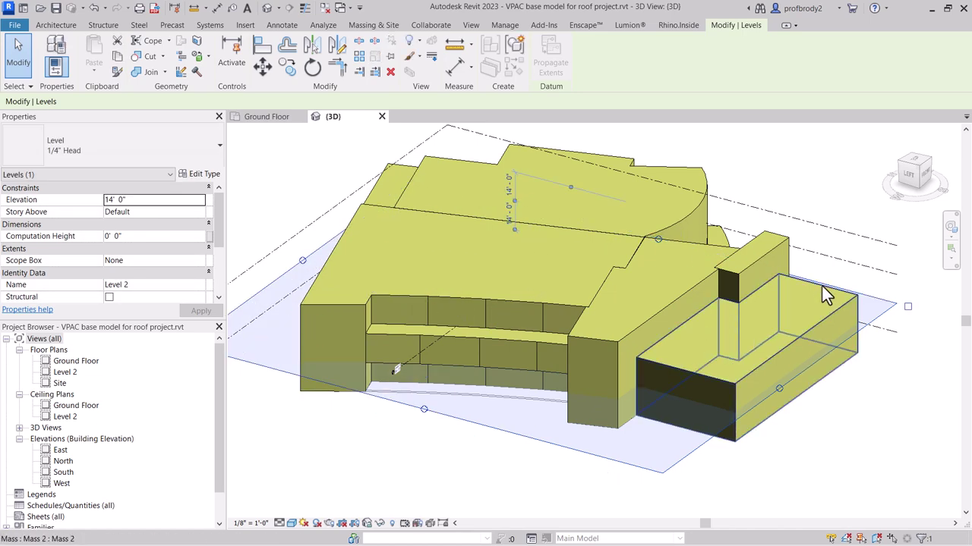
# Step: Select Level 3, then clear the selection and select corner mass Mass 3
pyautogui.click(396, 375)
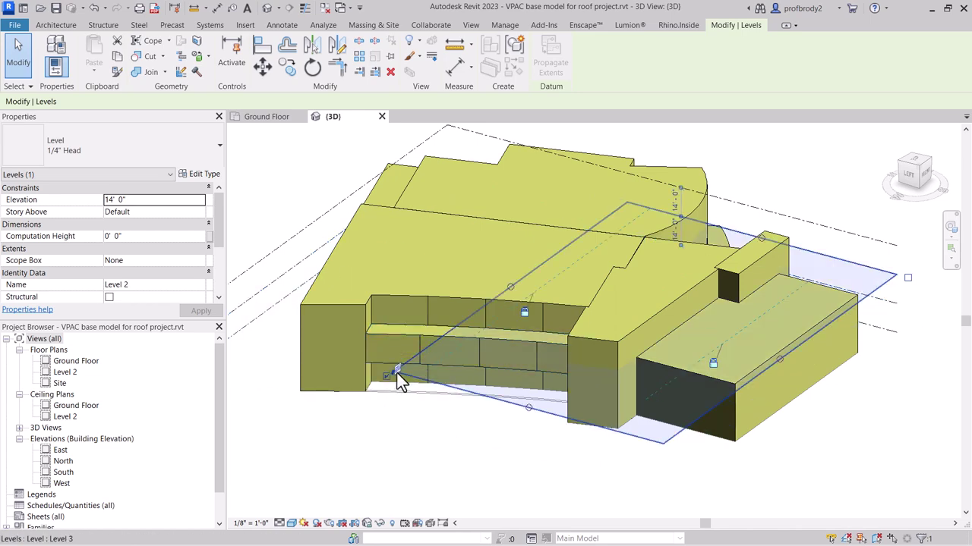
pyautogui.click(396, 374)
pyautogui.press('Escape')
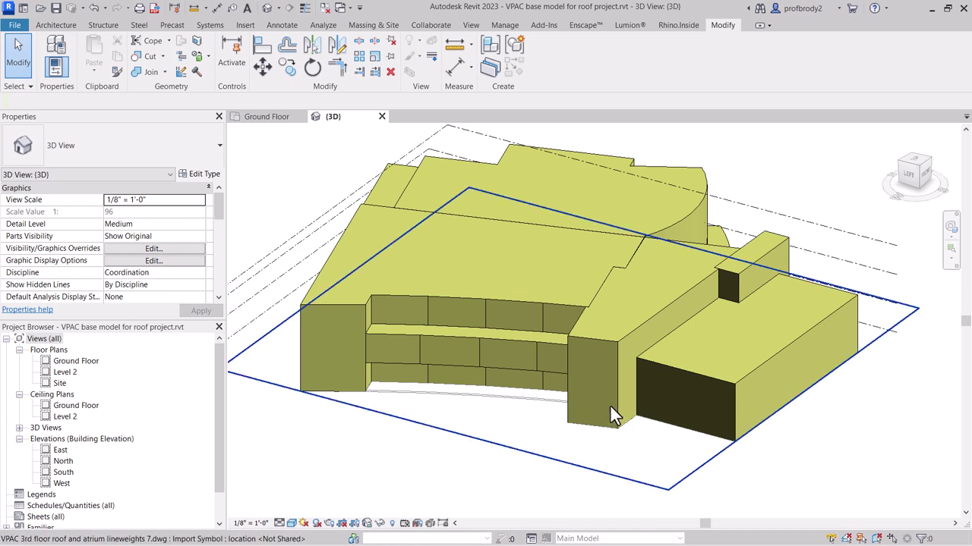
pyautogui.click(617, 360)
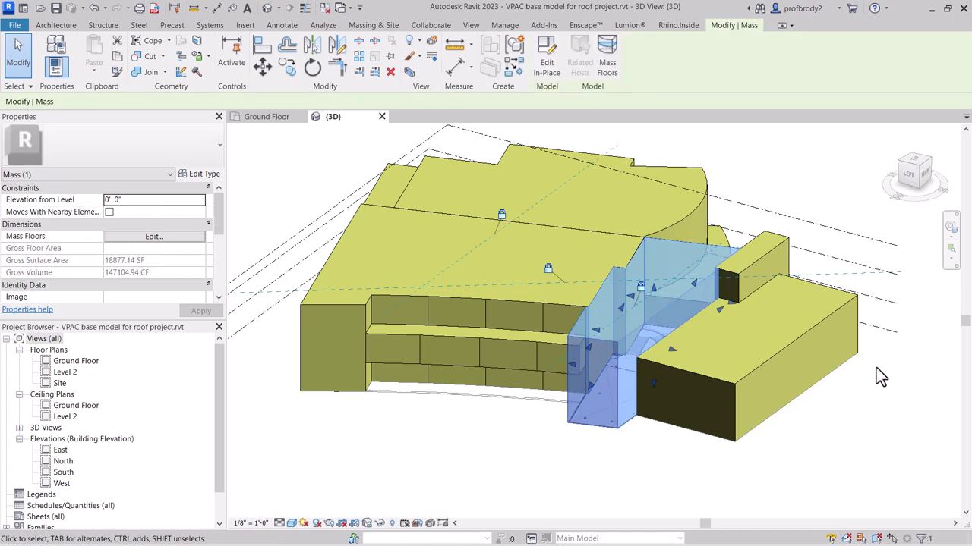
# Step: Edit Mass 3 in place and view its base outline from underneath in Hidden Line style
pyautogui.doubleClick(618, 362)
pyautogui.scroll(3, 586, 409)
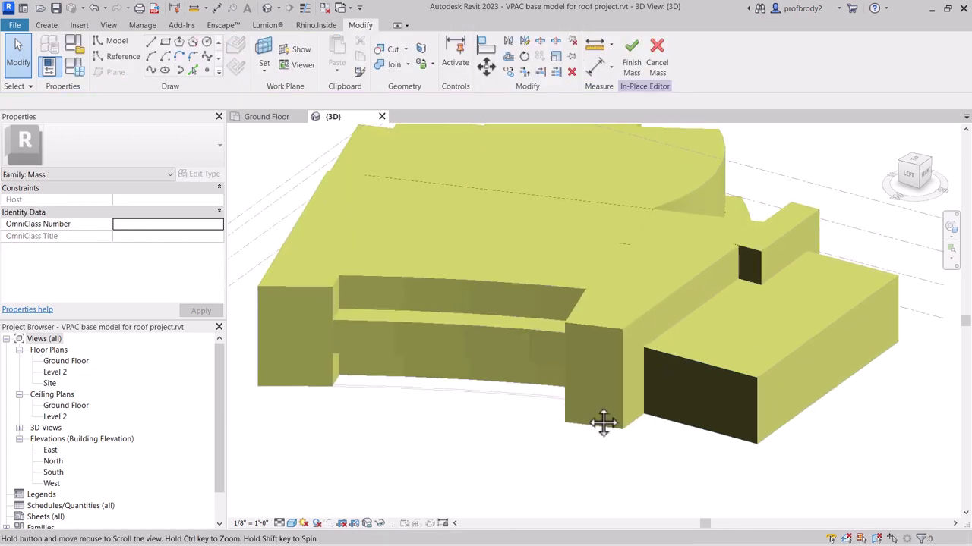
pyautogui.scroll(-1, 603, 423)
pyautogui.keyDown('shift'); pyautogui.moveTo(579, 402); pyautogui.dragTo(557, 208, button='middle'); pyautogui.keyUp('shift')
pyautogui.scroll(3, 580, 307)
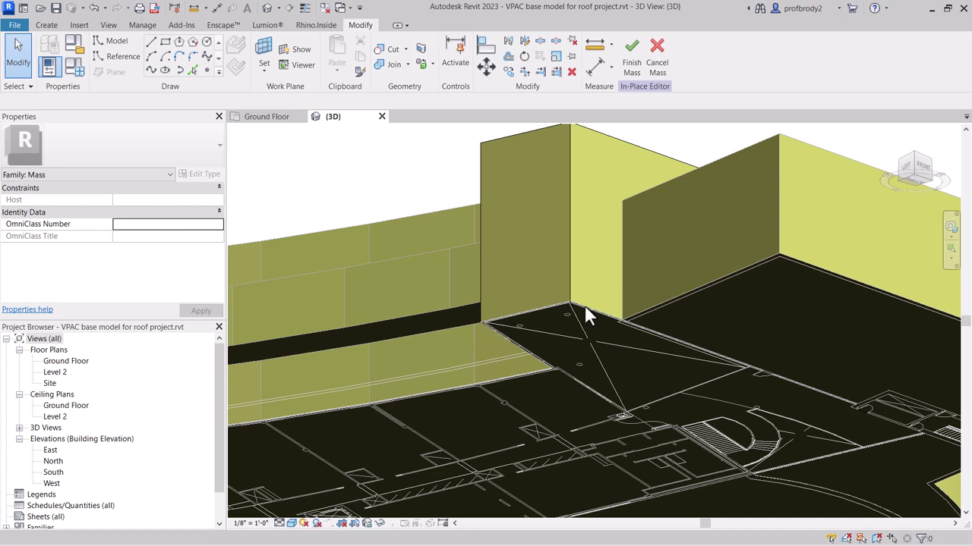
pyautogui.scroll(3, 585, 312)
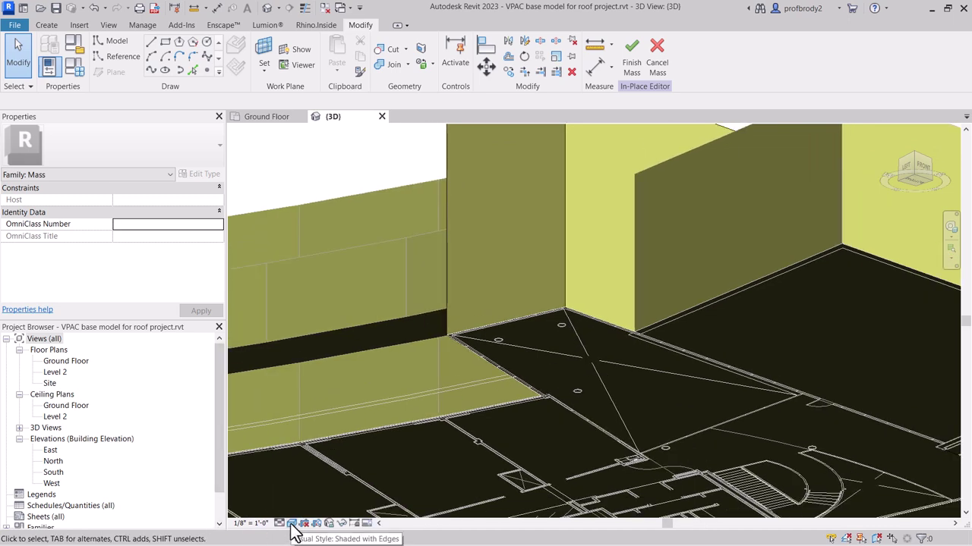
pyautogui.click(291, 523)
pyautogui.click(297, 471)
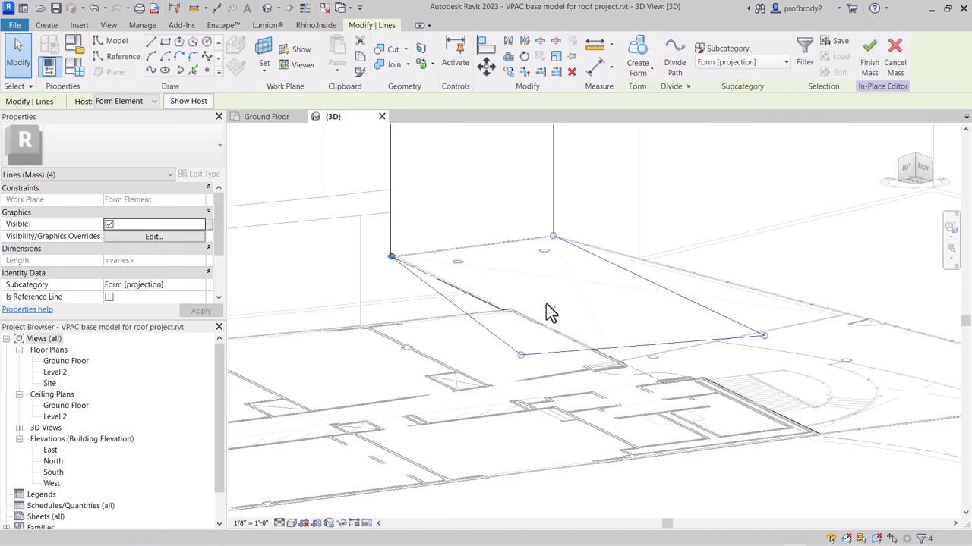
pyautogui.scroll(2, 563, 312)
pyautogui.keyDown('shift'); pyautogui.moveTo(563, 312); pyautogui.dragTo(654, 368, button='middle'); pyautogui.keyUp('shift')
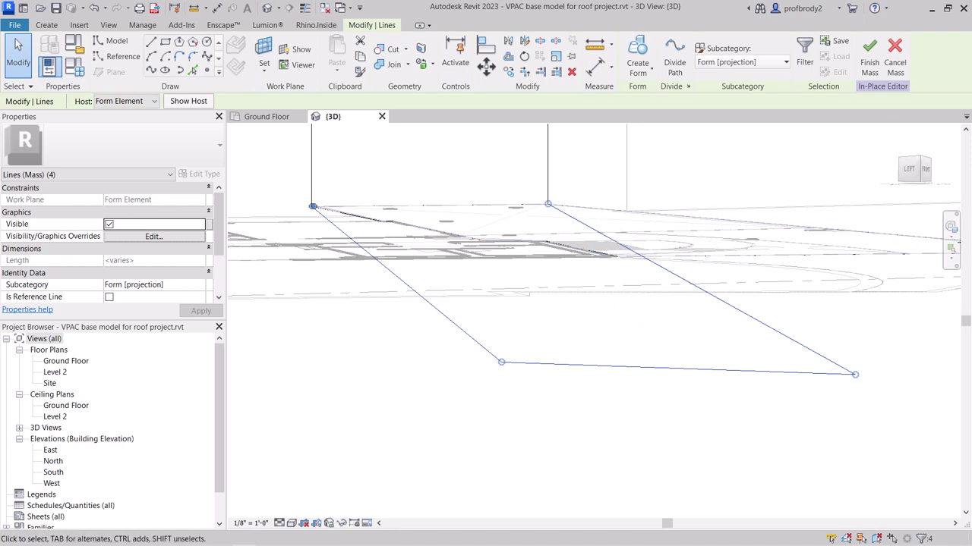
# Step: On the Ground Floor plan, pick the top, left and bottom edges as lines and shorten the bottom line
pyautogui.hotkey('ctrl', 'Tab')
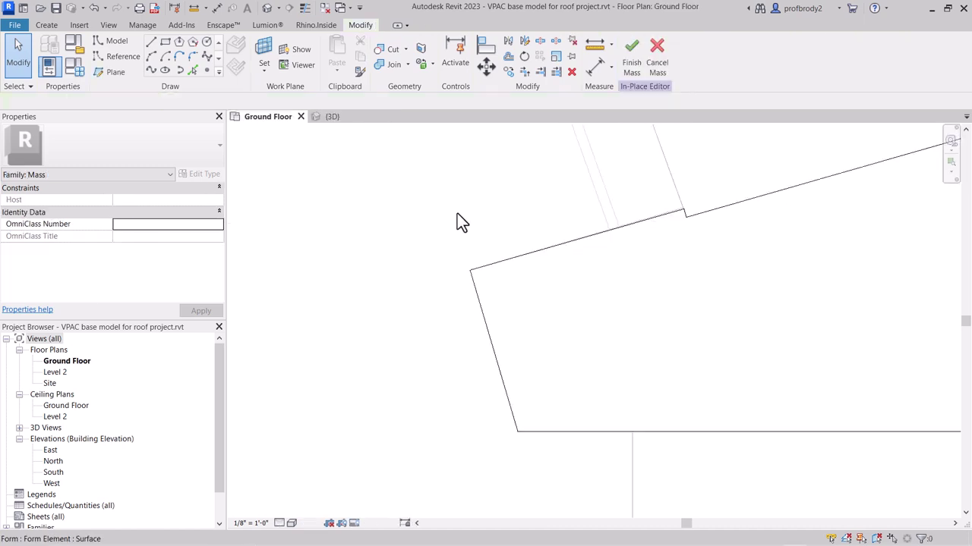
pyautogui.click(195, 72)
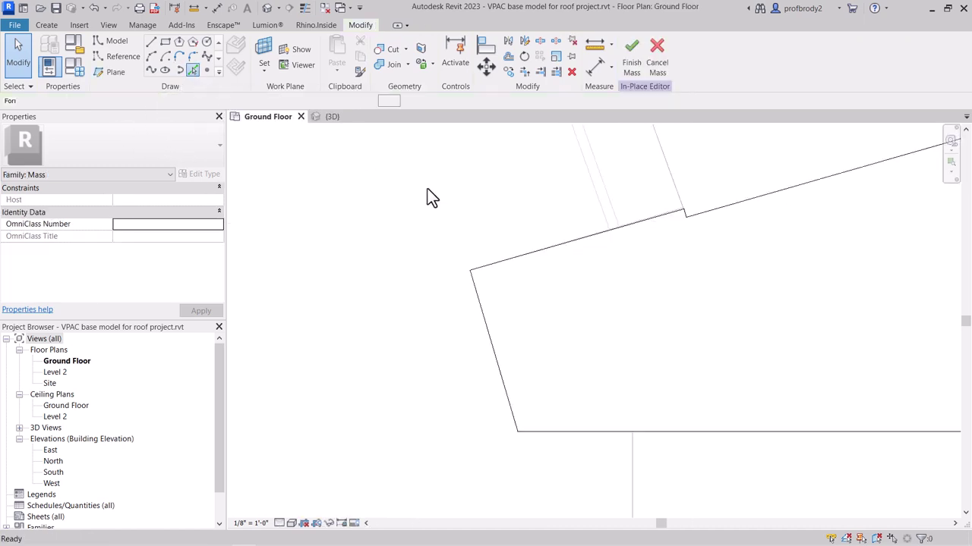
pyautogui.click(554, 245)
pyautogui.click(488, 333)
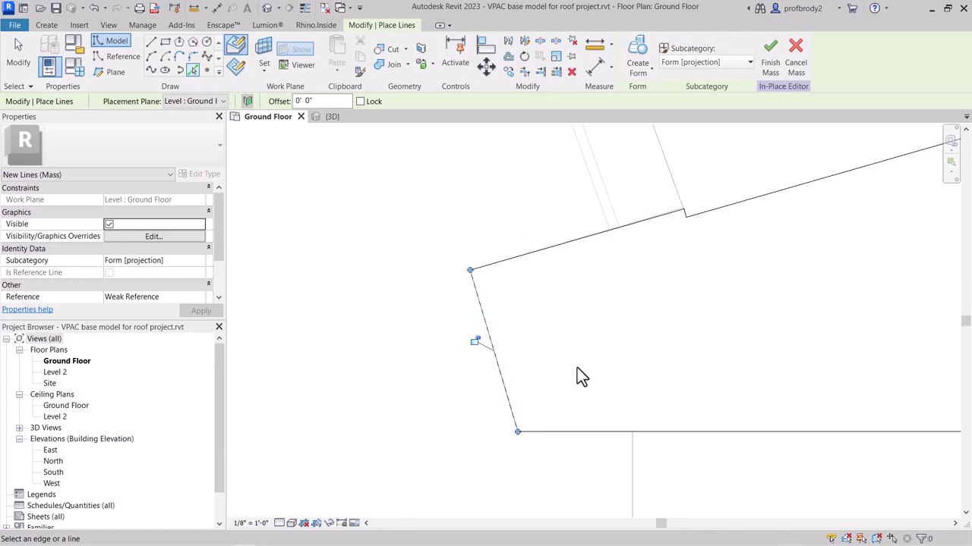
pyautogui.click(740, 434)
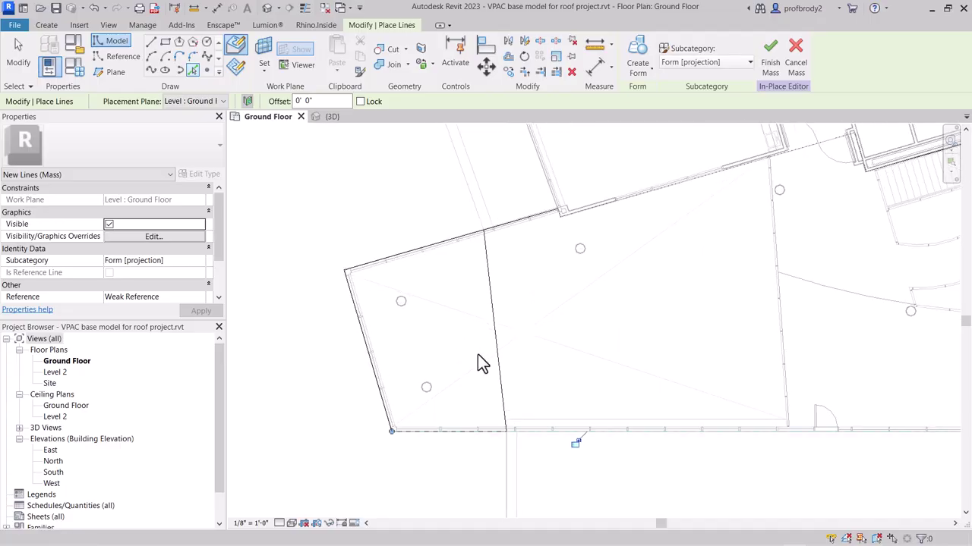
pyautogui.scroll(3, 489, 357)
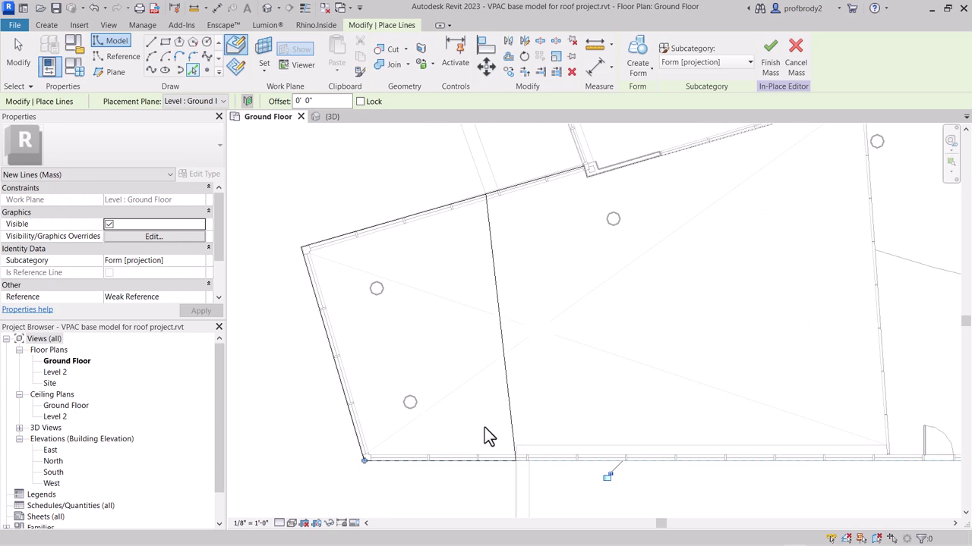
pyautogui.scroll(-4, 608, 426)
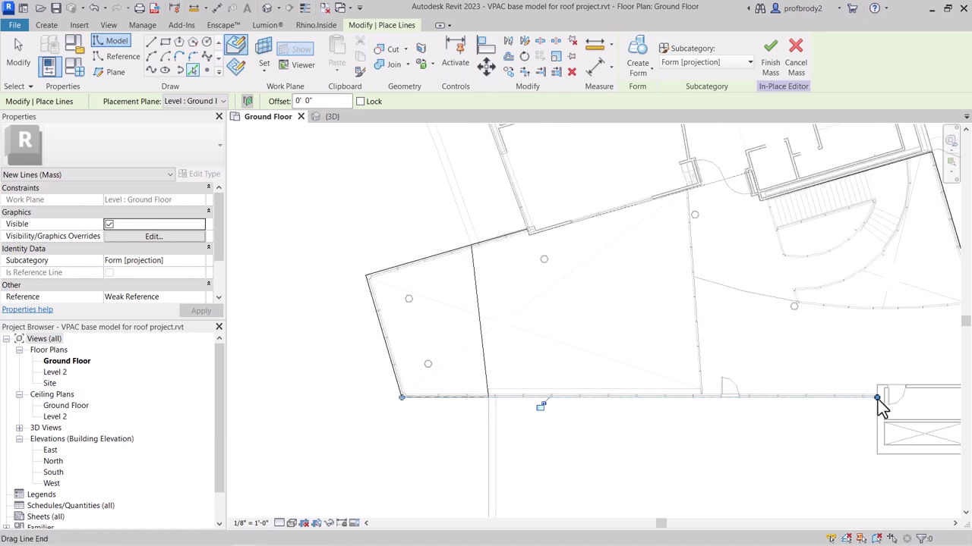
pyautogui.moveTo(879, 403); pyautogui.dragTo(488, 397)
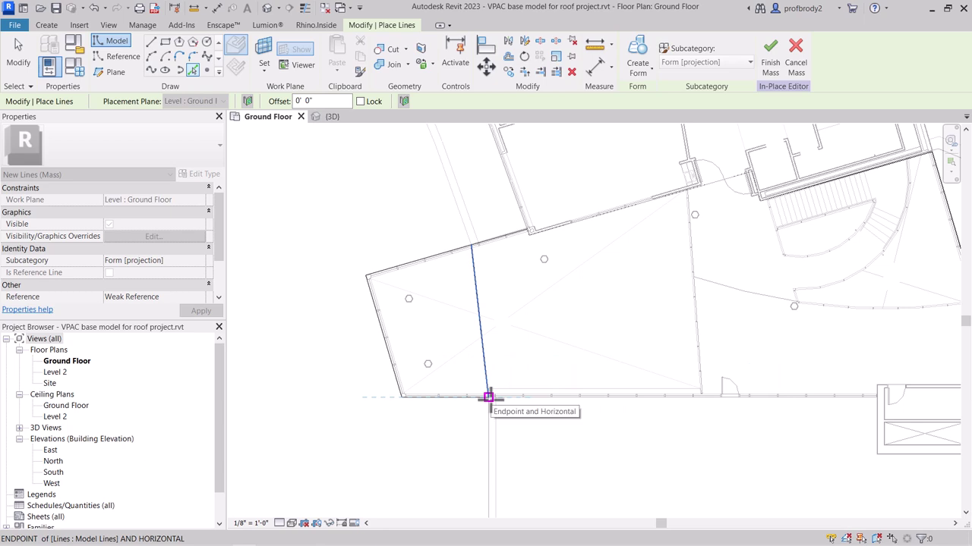
pyautogui.moveTo(450, 290); pyautogui.dragTo(499, 365, button='middle')
pyautogui.scroll(1, 498, 364)
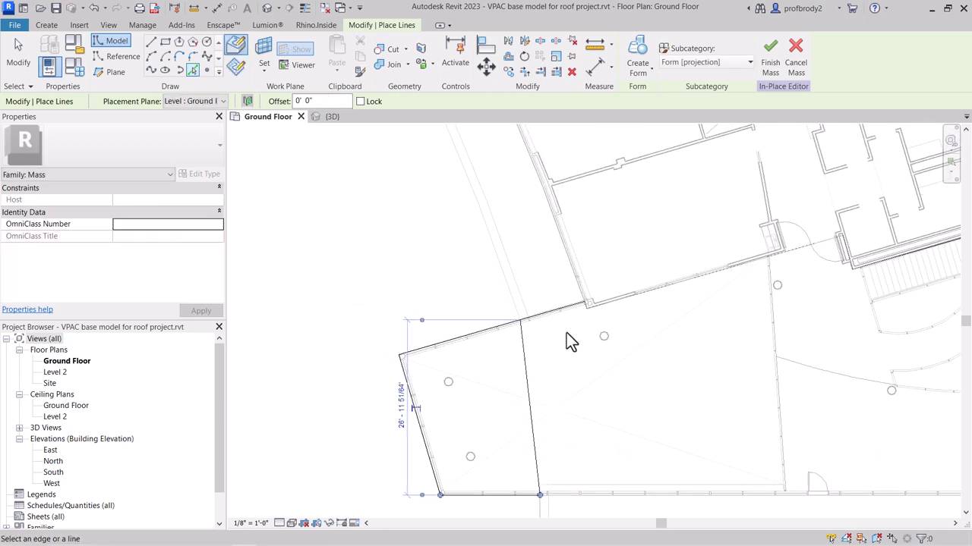
pyautogui.click(559, 319)
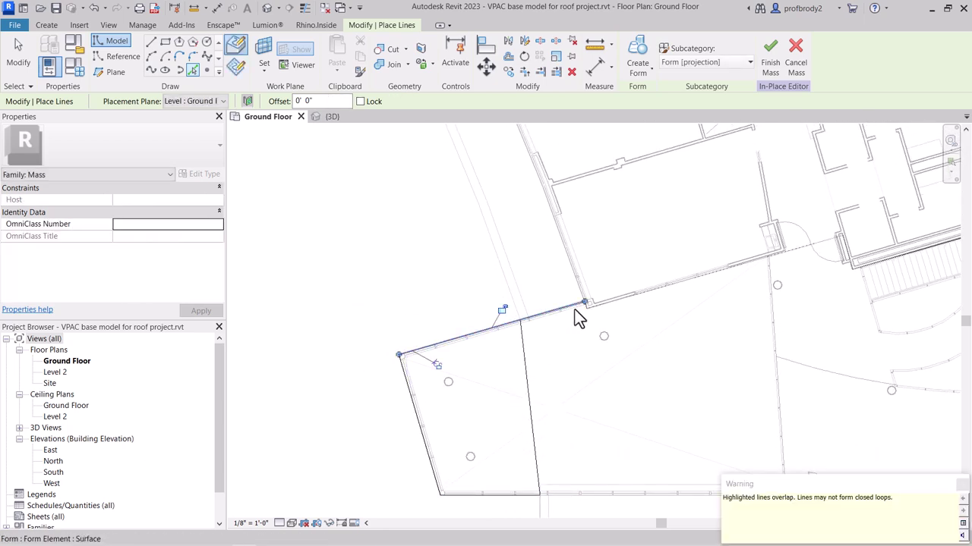
# Step: Trim the vertical line to meet the top line, forming a closed corner
pyautogui.click(525, 72)
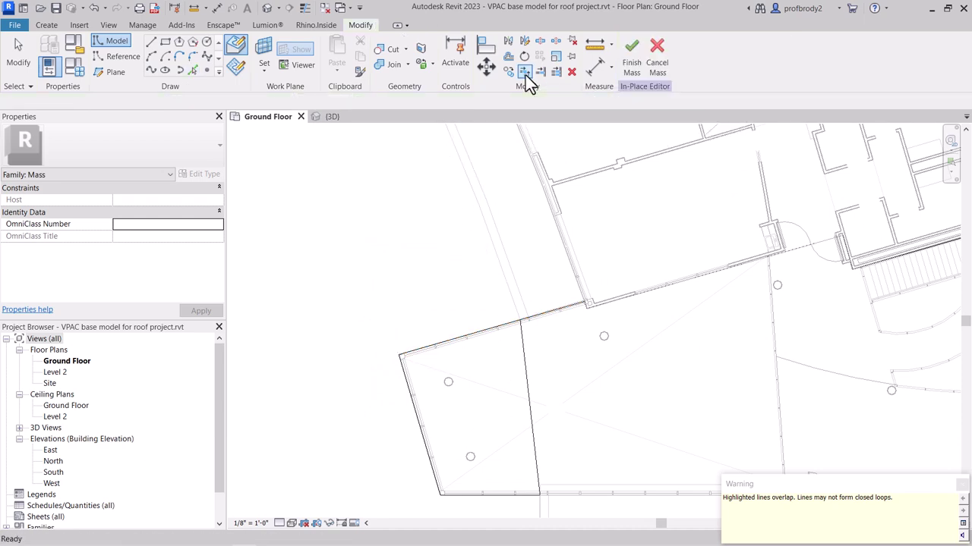
pyautogui.click(499, 332)
pyautogui.click(524, 340)
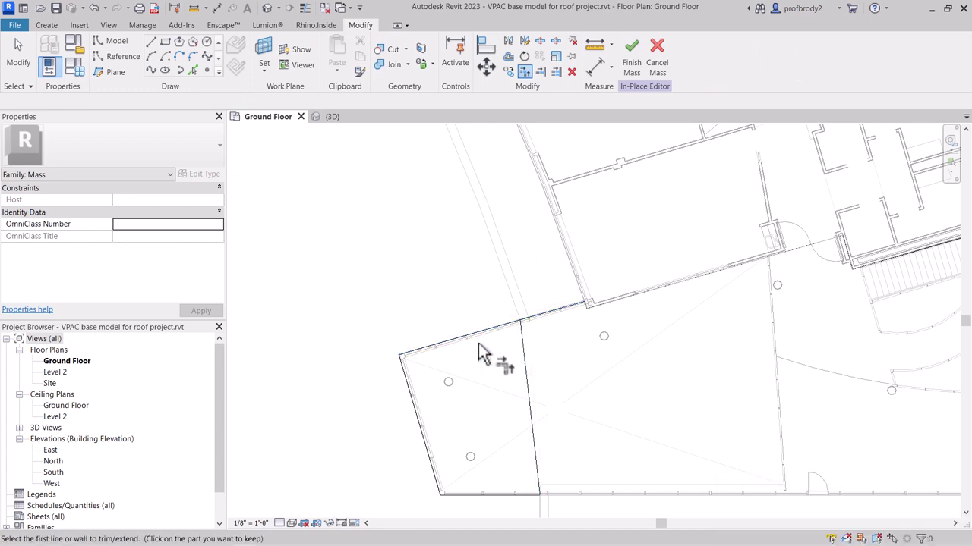
pyautogui.click(18, 53)
# Step: Chain-select all four outline lines and create a void form from them
pyautogui.press('Tab')
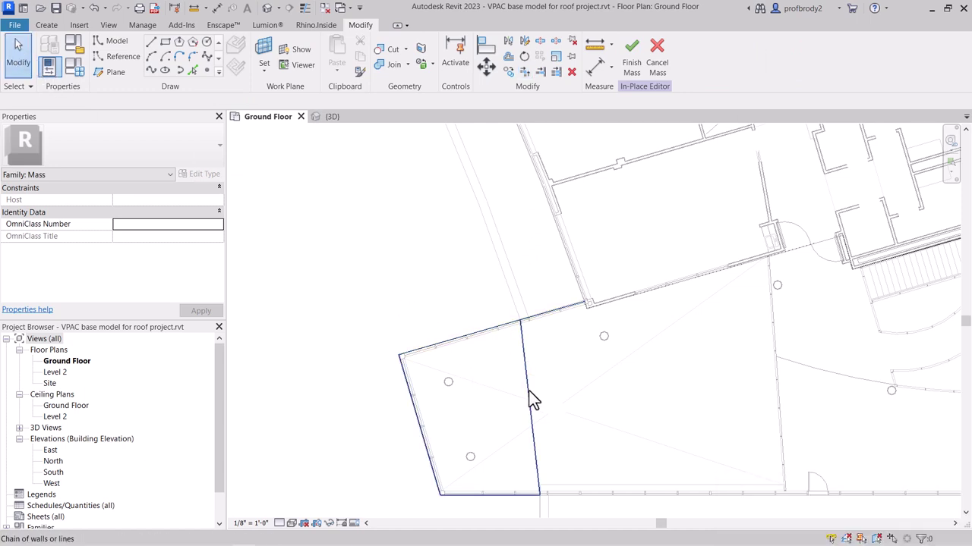
pyautogui.click(532, 398)
pyautogui.scroll(2, 427, 330)
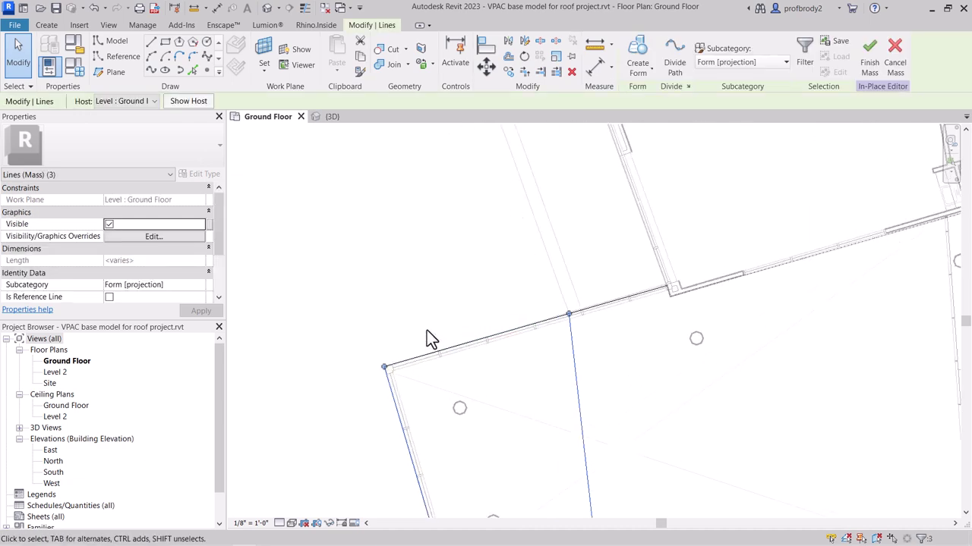
pyautogui.click(433, 291)
pyautogui.press('Tab')
pyautogui.click(483, 339)
pyautogui.scroll(-1, 497, 334)
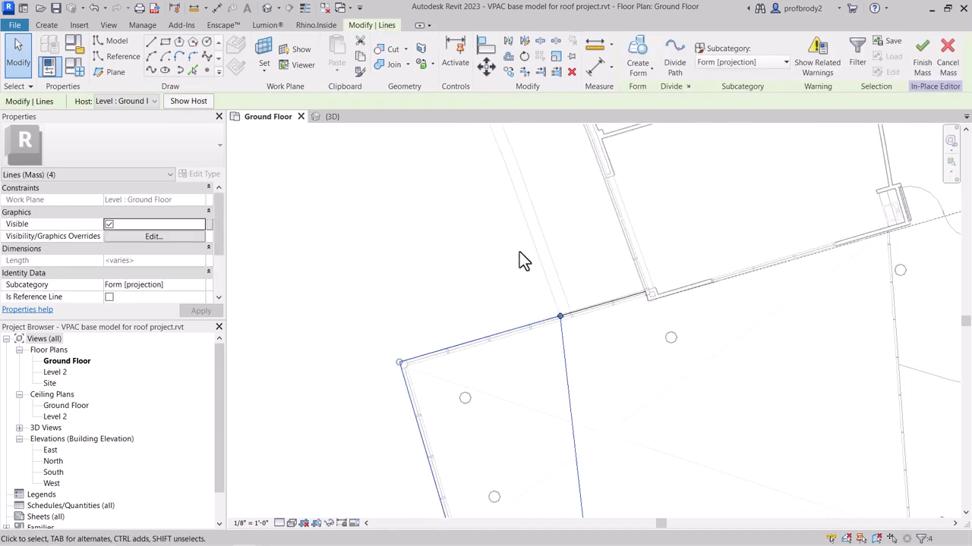
pyautogui.click(634, 73)
pyautogui.click(646, 118)
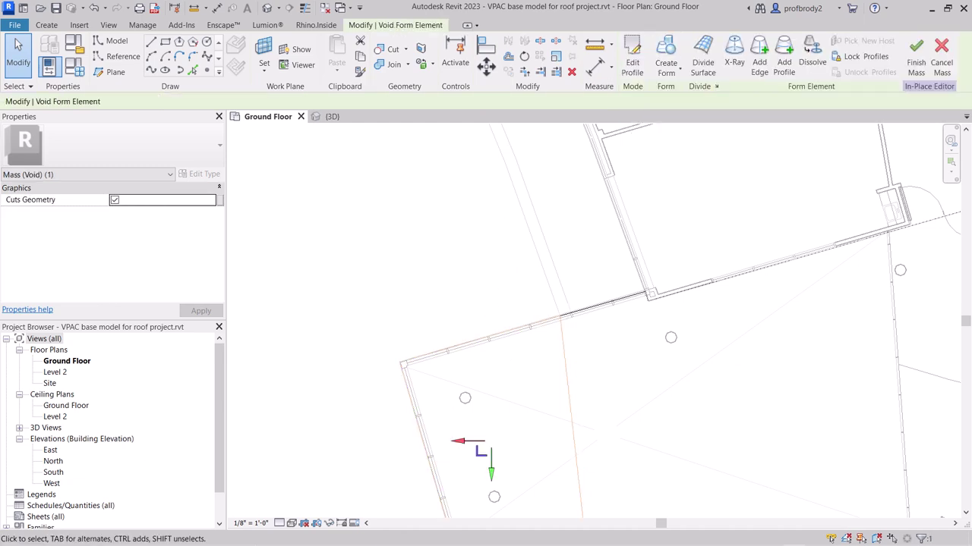
# Step: In the 3D view's Wireframe style, raise the void form's top
pyautogui.click(332, 117)
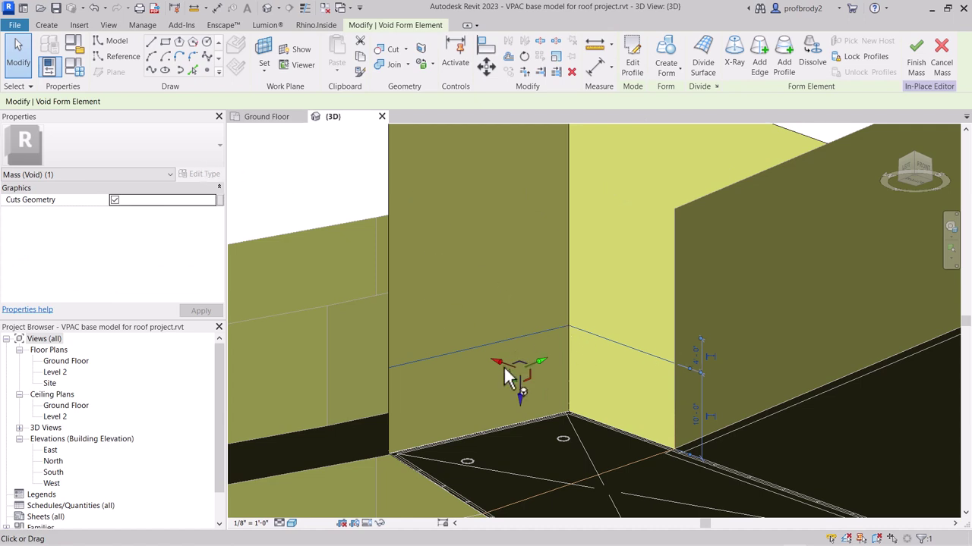
pyautogui.click(291, 523)
pyautogui.click(300, 460)
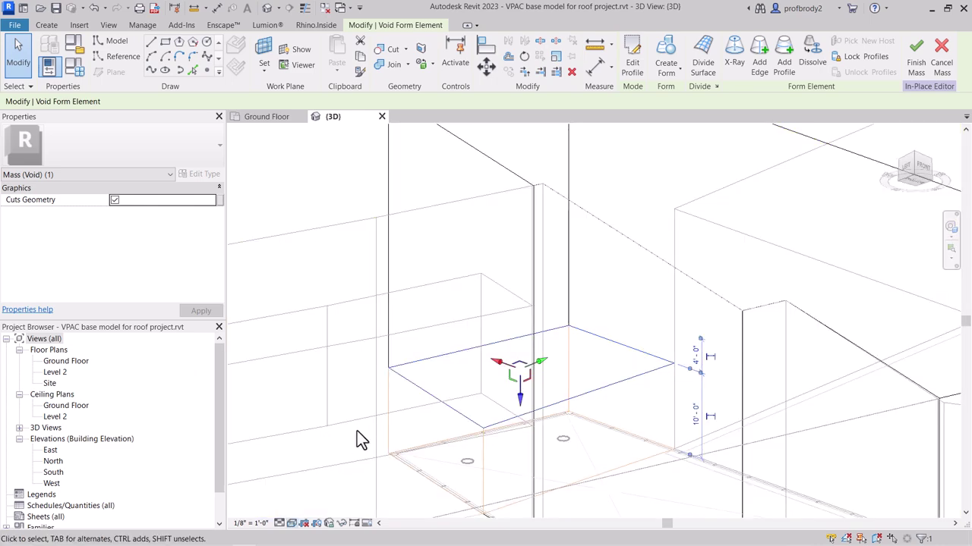
pyautogui.keyDown('shift'); pyautogui.moveTo(501, 402); pyautogui.dragTo(558, 448, button='middle'); pyautogui.keyUp('shift')
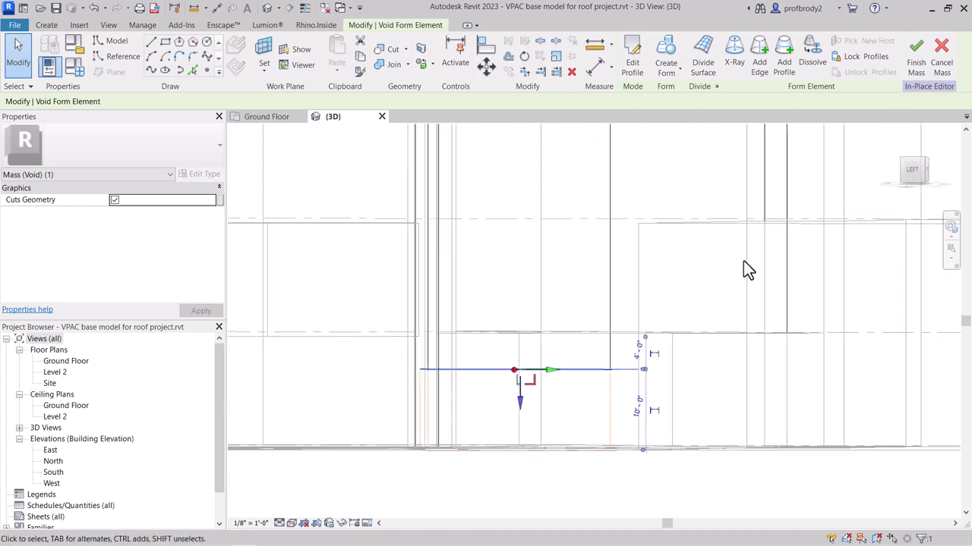
pyautogui.click(911, 171)
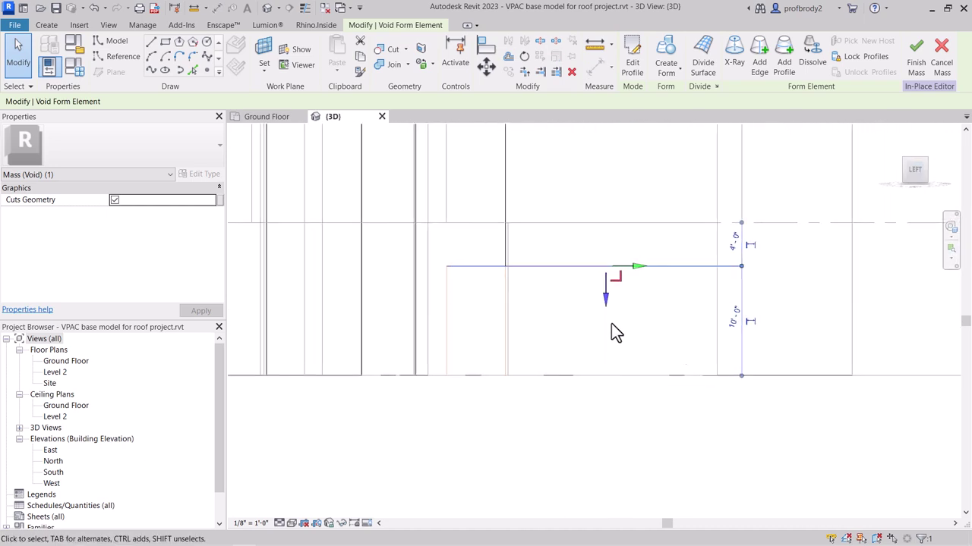
pyautogui.moveTo(611, 301); pyautogui.dragTo(599, 268)
# Step: Switch the 3D view to Shaded and finish the in-place mass
pyautogui.keyDown('shift'); pyautogui.moveTo(630, 312); pyautogui.dragTo(516, 315, button='middle'); pyautogui.keyUp('shift')
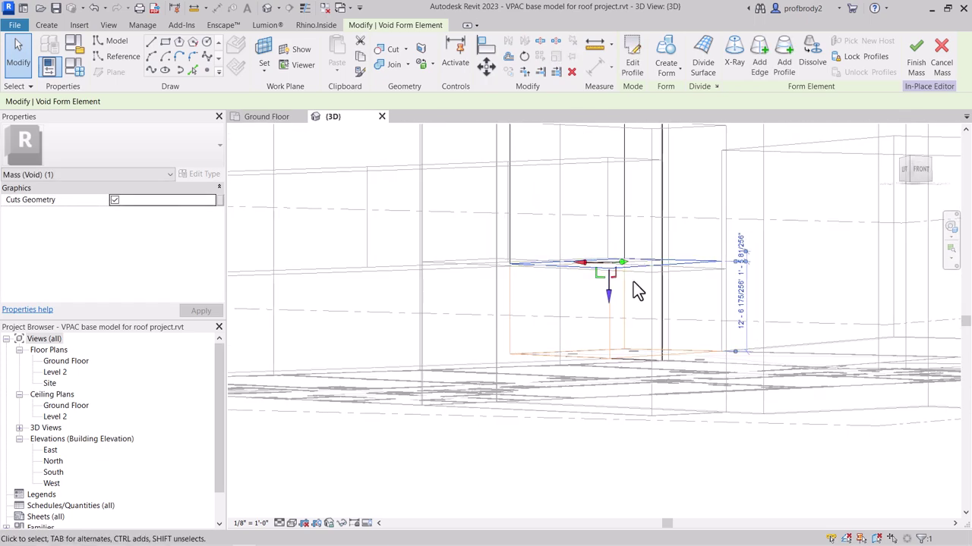
pyautogui.keyDown('shift'); pyautogui.moveTo(636, 288); pyautogui.dragTo(850, 137, button='middle'); pyautogui.keyUp('shift')
pyautogui.click(292, 523)
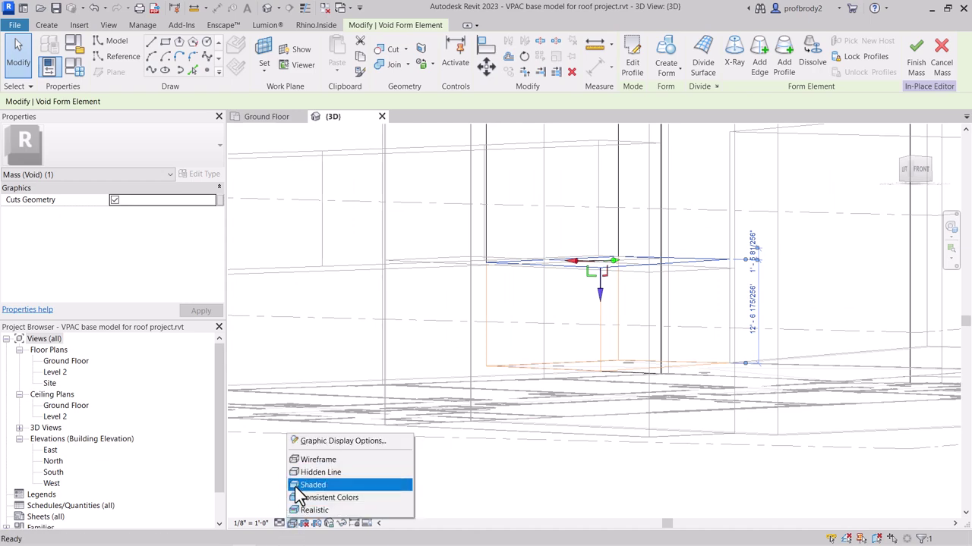
pyautogui.click(295, 487)
pyautogui.moveTo(503, 389); pyautogui.dragTo(575, 331, button='middle')
pyautogui.scroll(3, 576, 332)
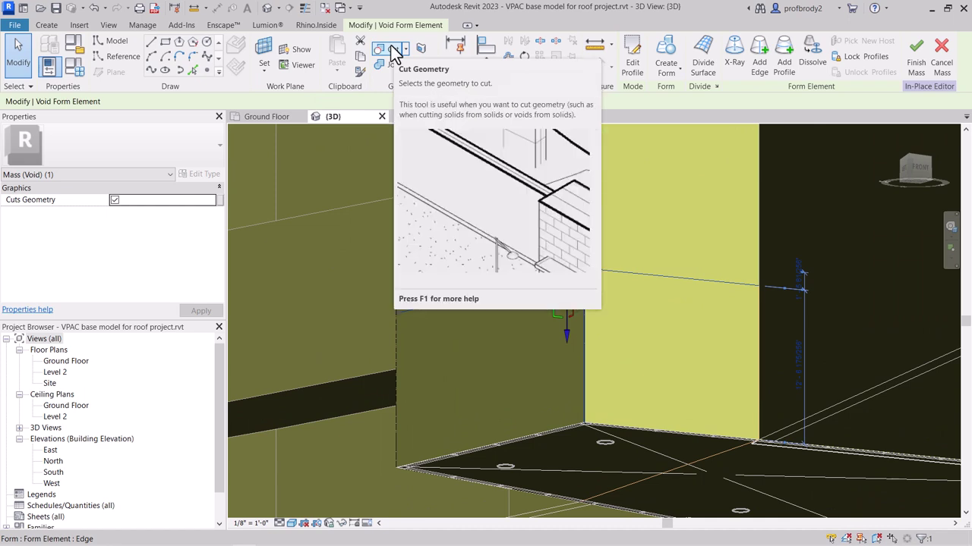
pyautogui.click(926, 60)
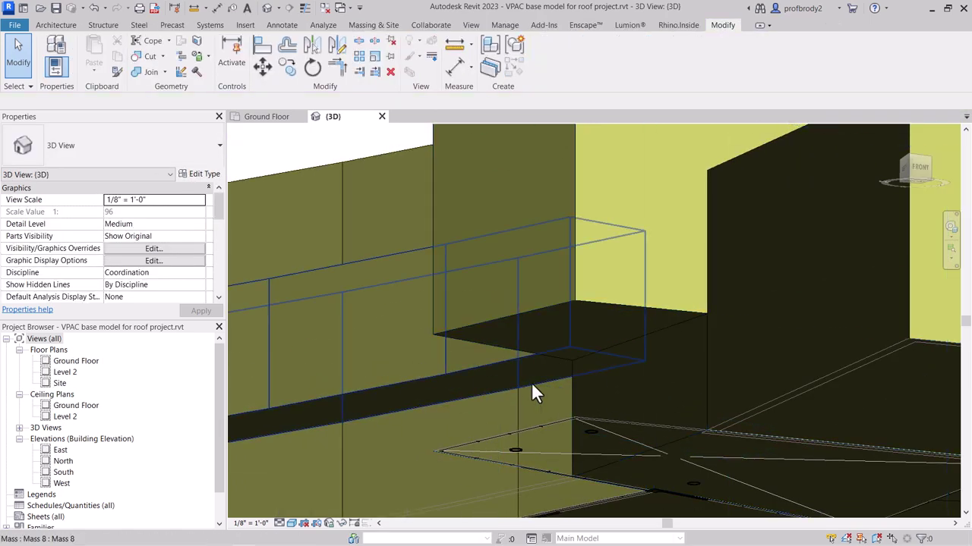
pyautogui.scroll(-1, 596, 379)
pyautogui.scroll(-1, 643, 363)
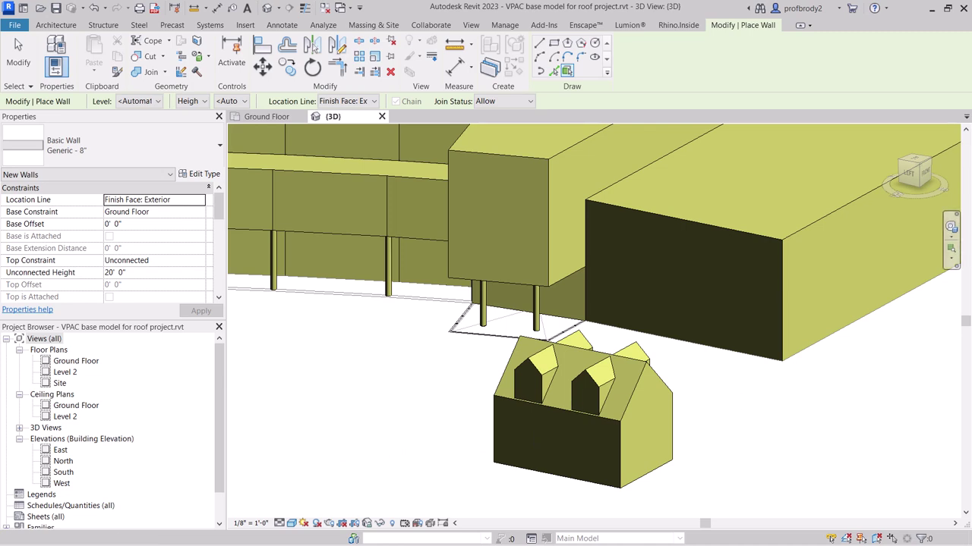
pyautogui.scroll(3, 644, 450)
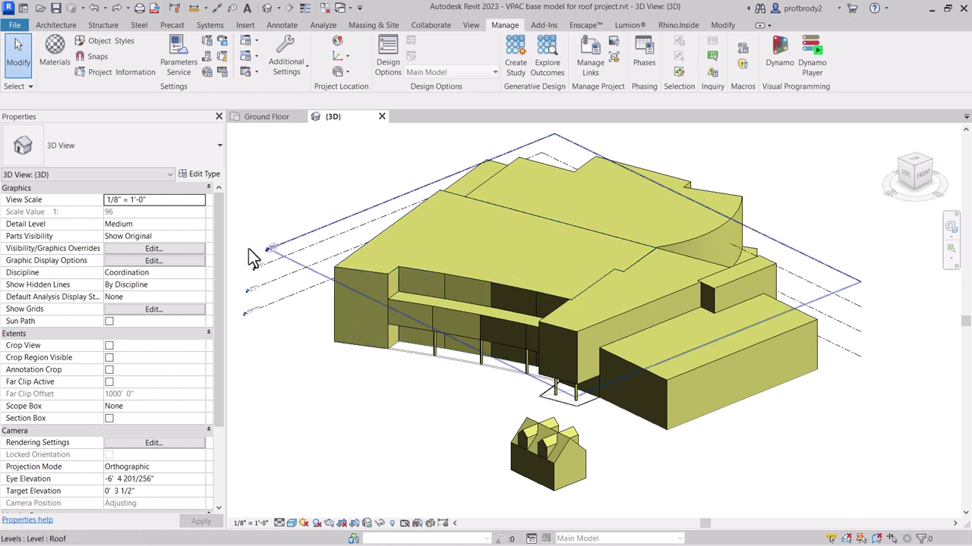
# Step: Set the 3D view's Phase Filter to Show Complete and apply
pyautogui.moveTo(216, 265); pyautogui.dragTo(229, 351)
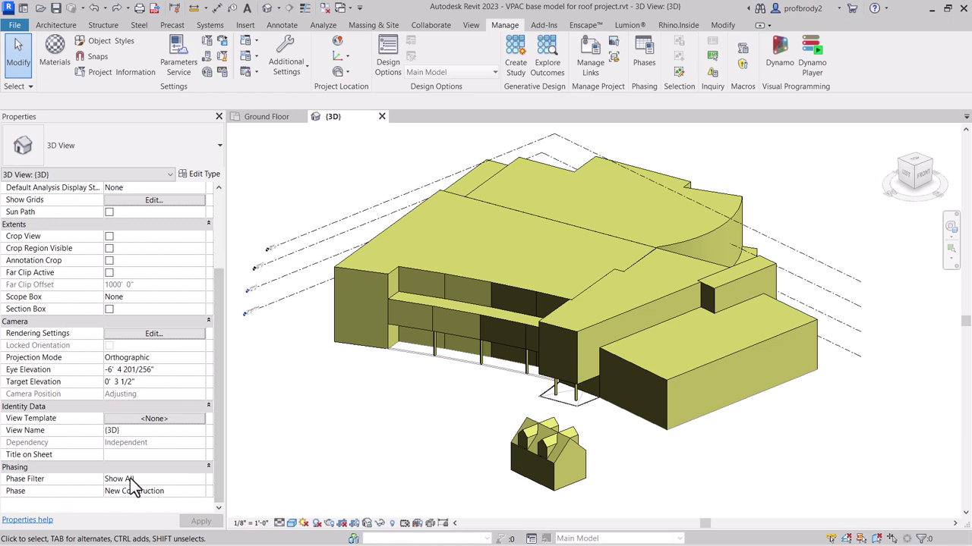
pyautogui.click(160, 480)
pyautogui.click(200, 479)
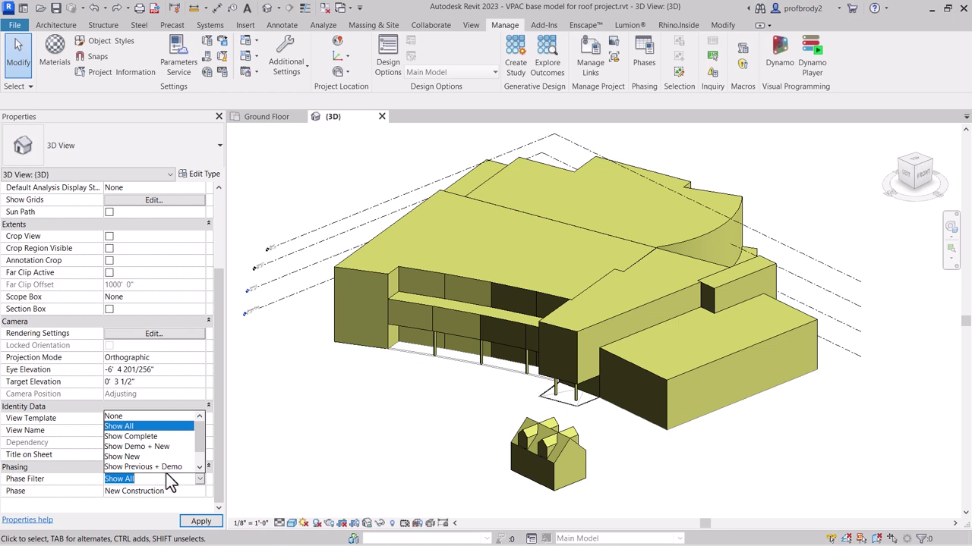
pyautogui.click(147, 438)
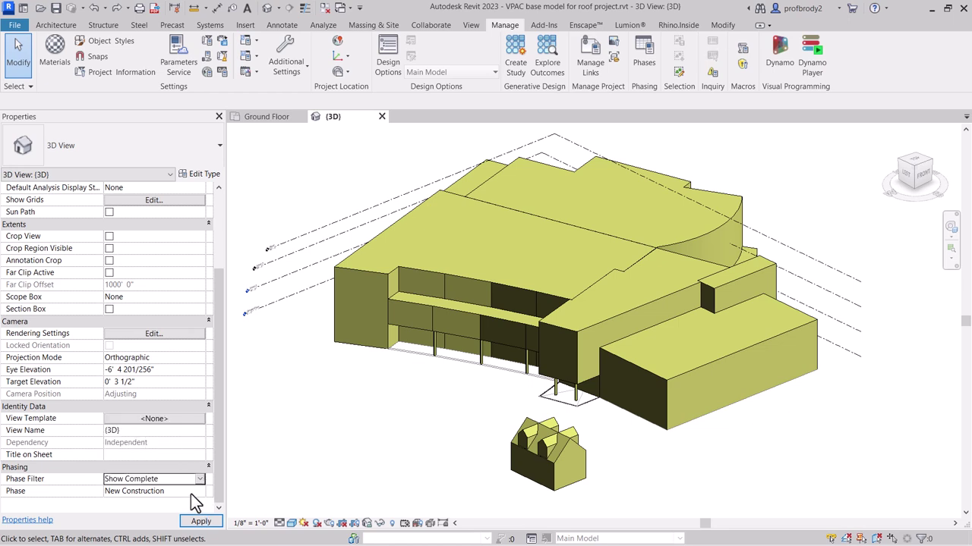
pyautogui.click(201, 522)
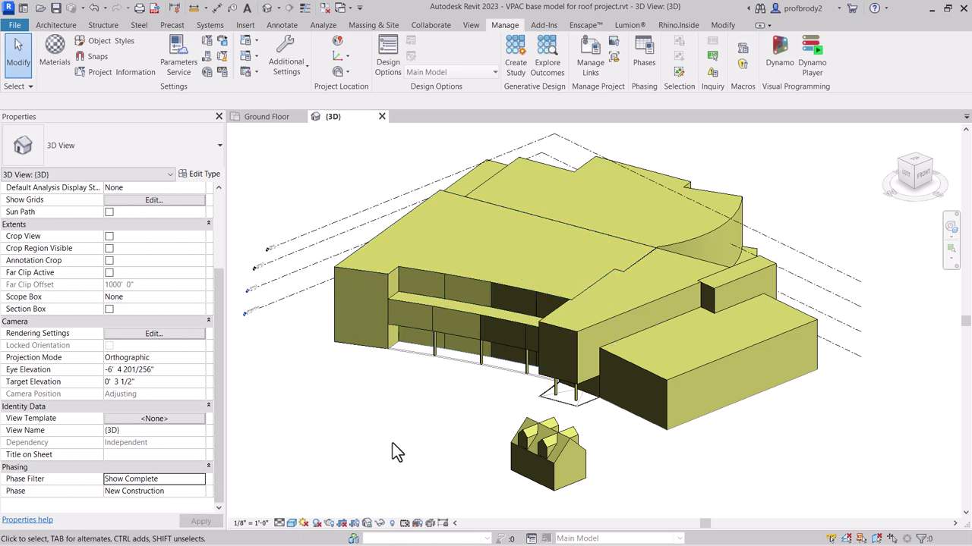
# Step: Preview the view's phase as Existing, then set it back to New Construction
pyautogui.click(205, 491)
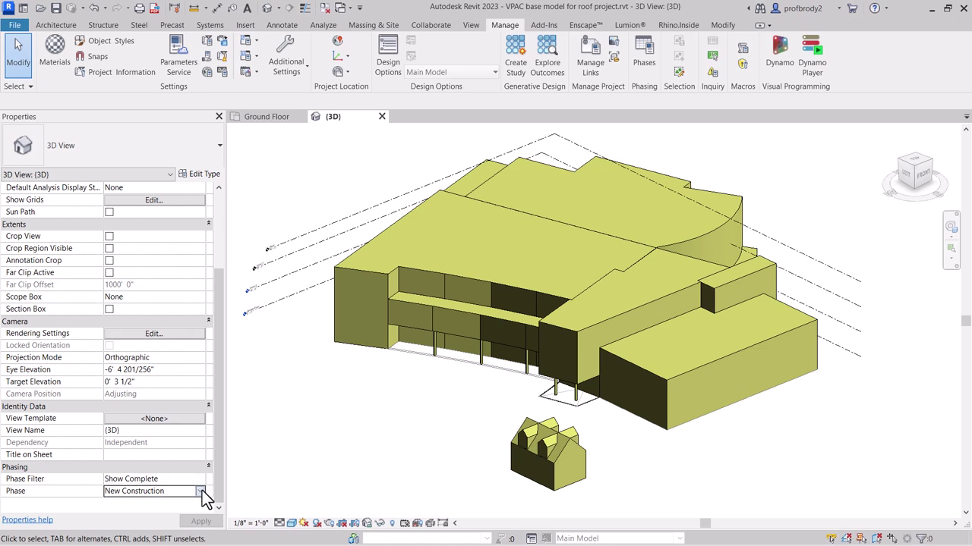
pyautogui.click(200, 491)
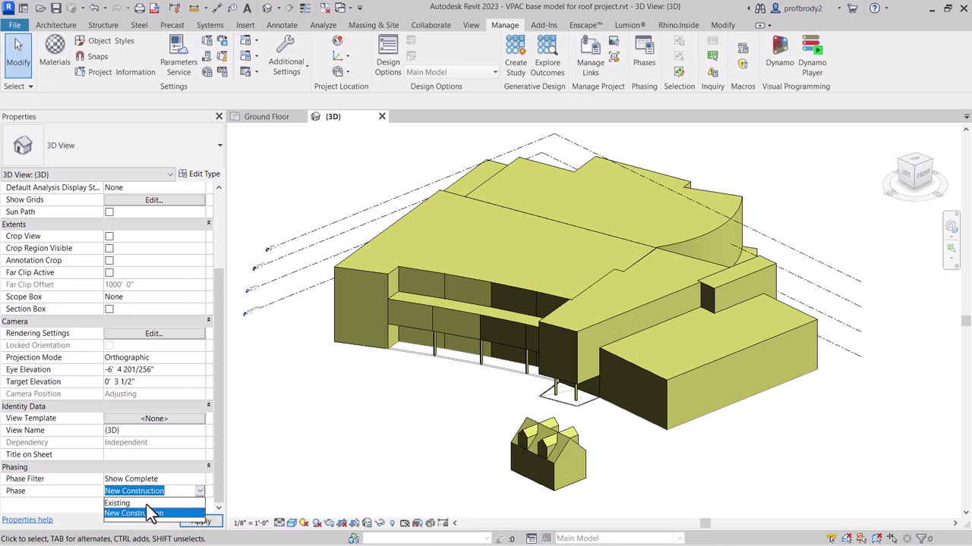
pyautogui.click(133, 503)
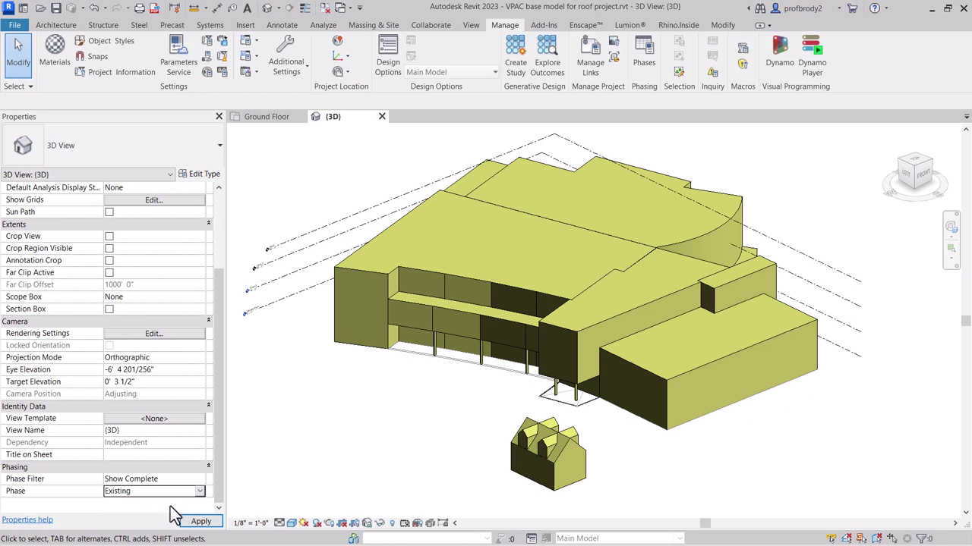
pyautogui.click(200, 521)
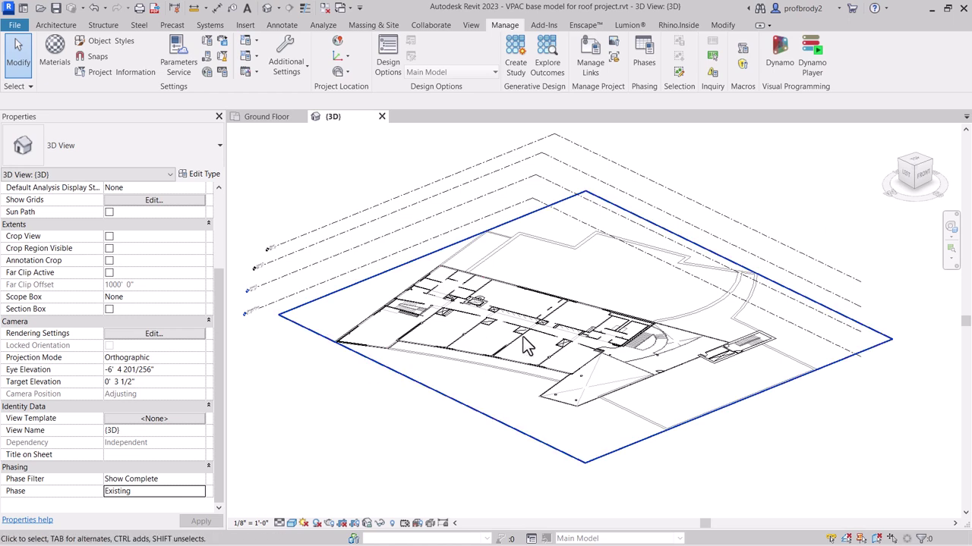
pyautogui.click(198, 493)
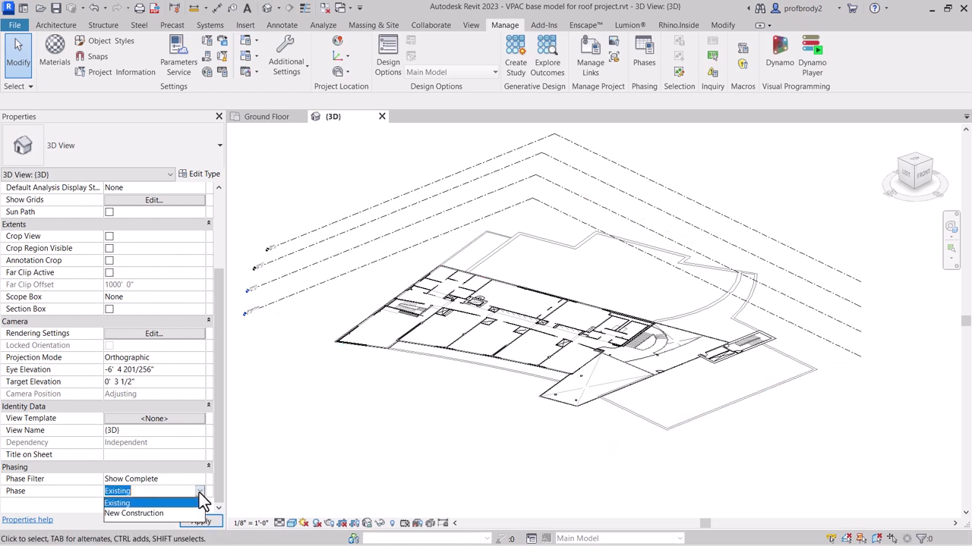
pyautogui.click(144, 514)
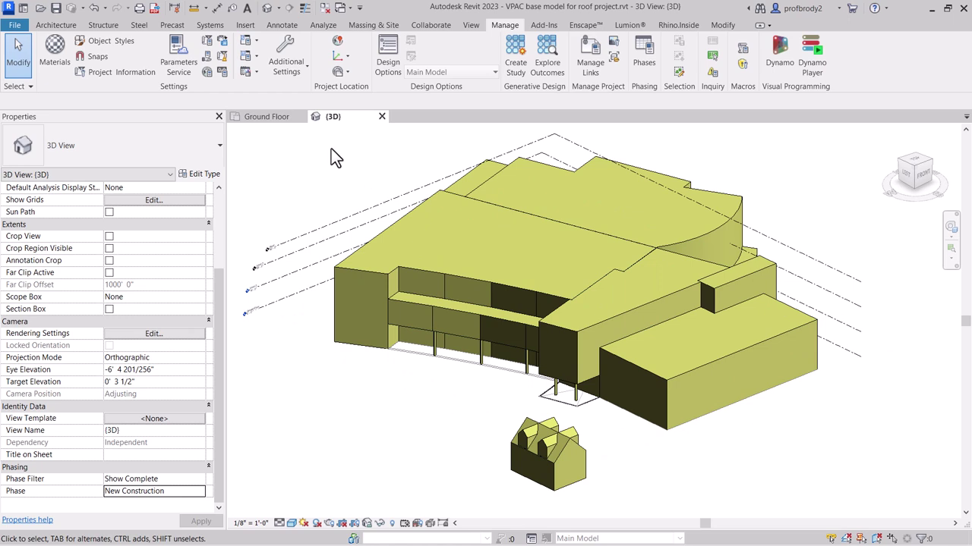
# Step: Select the 15 masses, excluding the linked roof, and set their Phase Created to Existing
pyautogui.moveTo(312, 145); pyautogui.dragTo(868, 510)
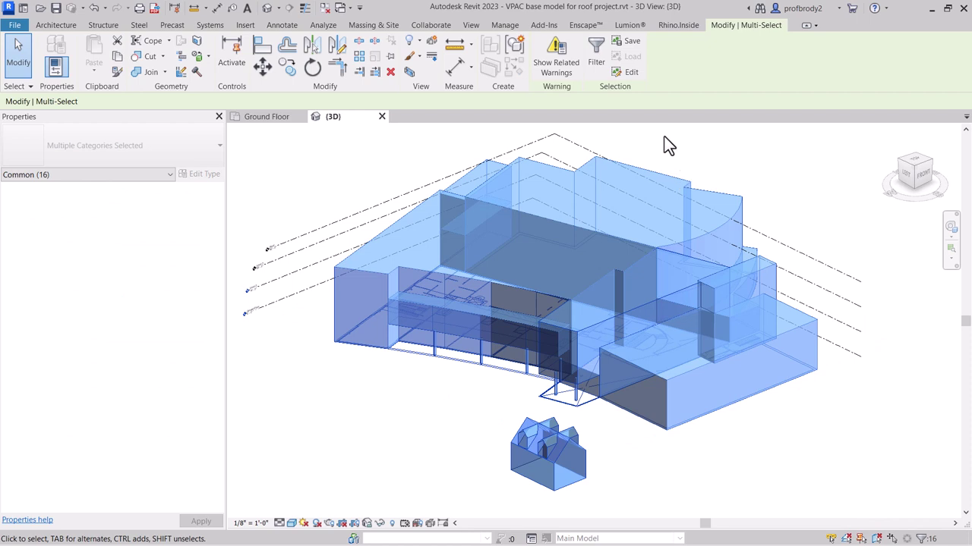
pyautogui.click(596, 66)
pyautogui.click(380, 209)
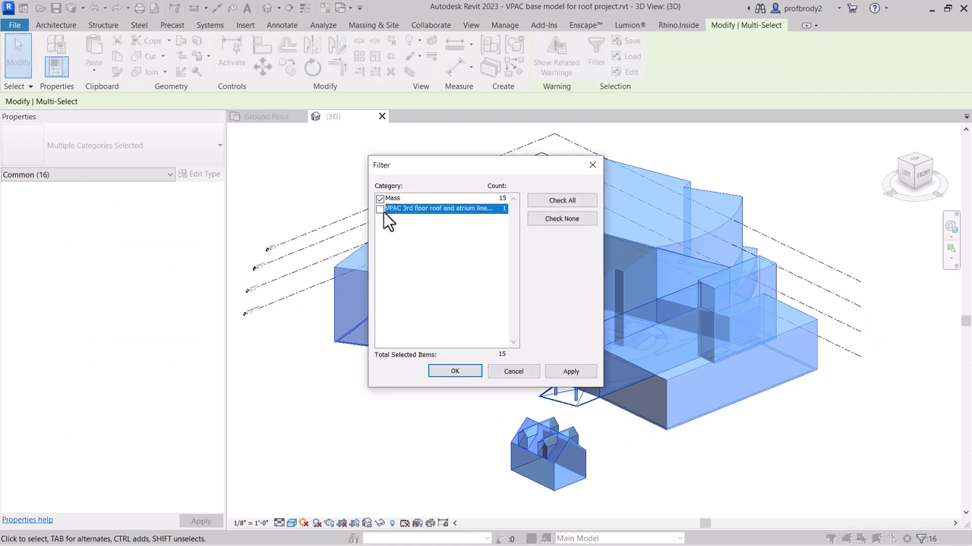
pyautogui.click(575, 372)
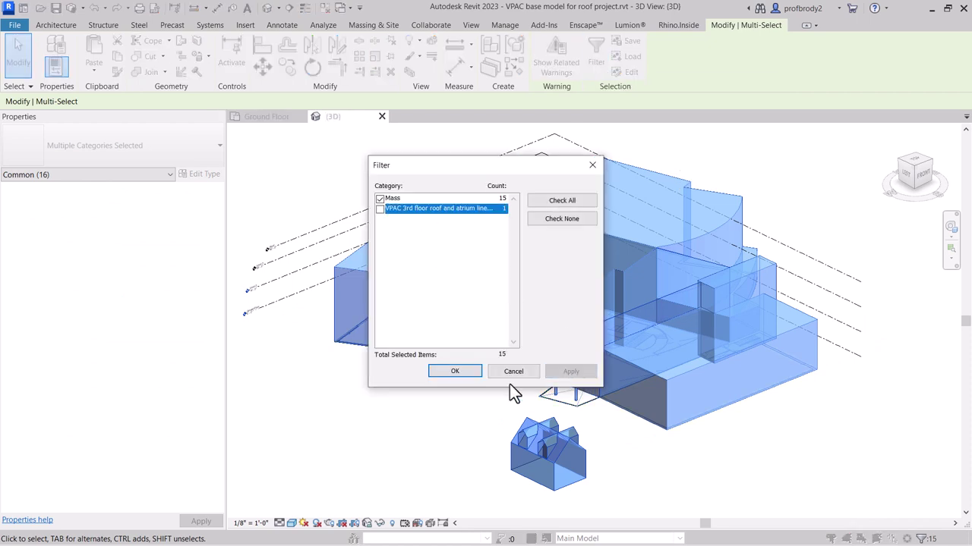
pyautogui.click(453, 372)
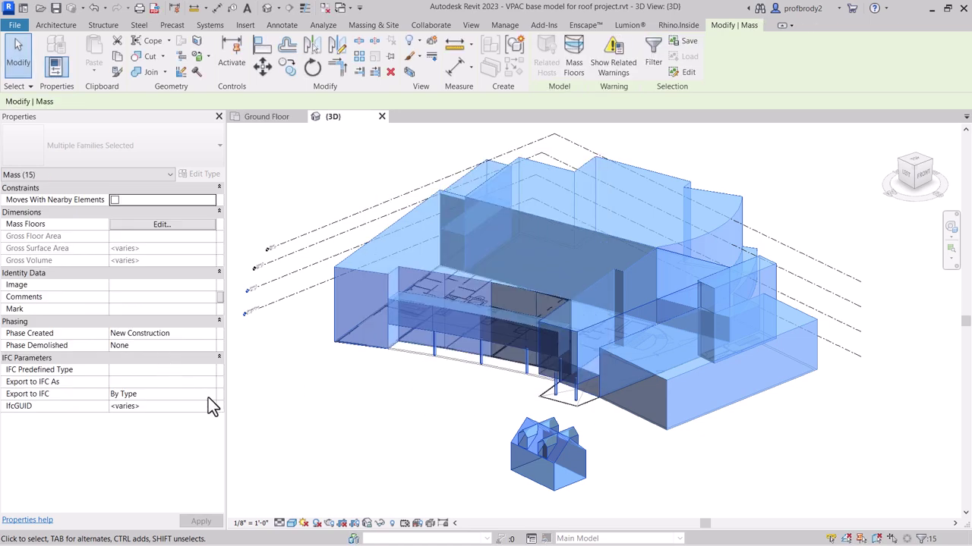
pyautogui.click(209, 334)
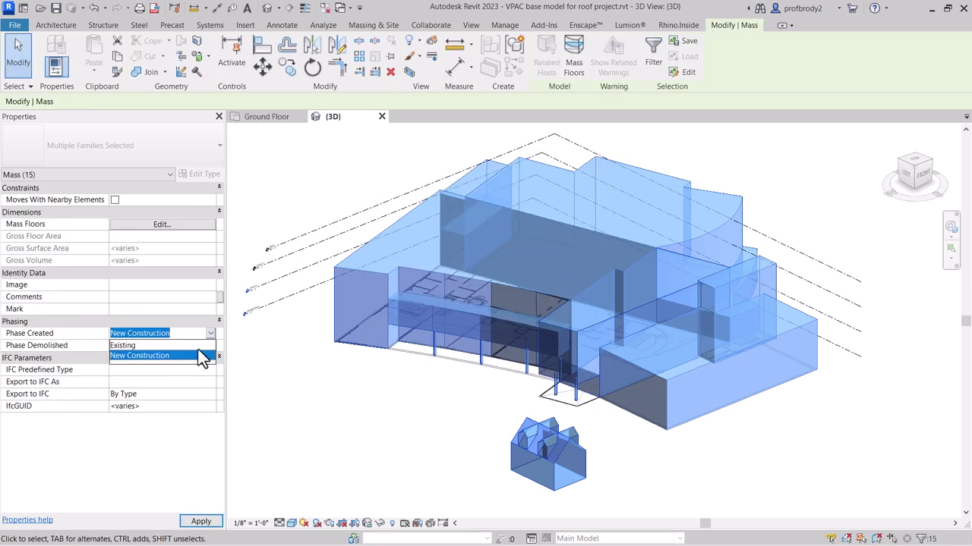
pyautogui.click(141, 345)
pyautogui.click(201, 522)
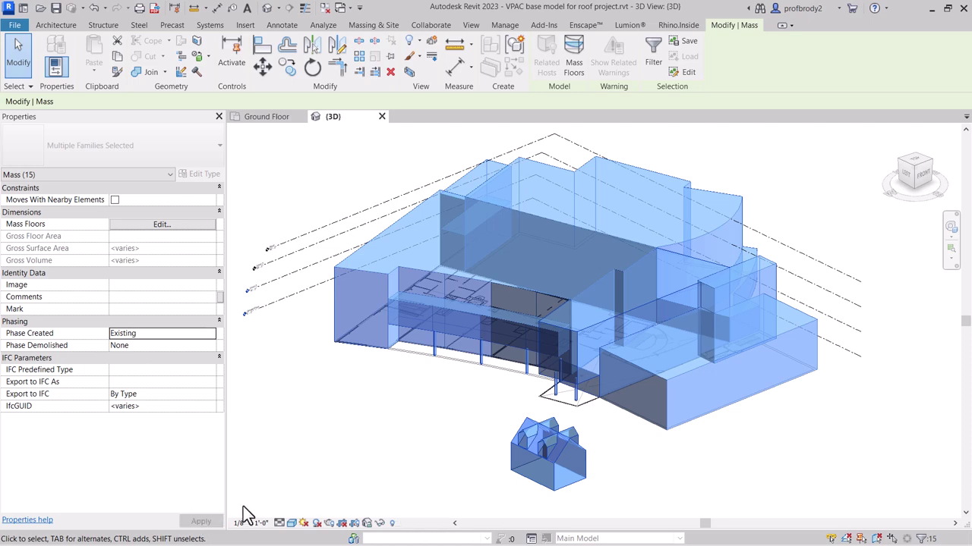
pyautogui.click(398, 416)
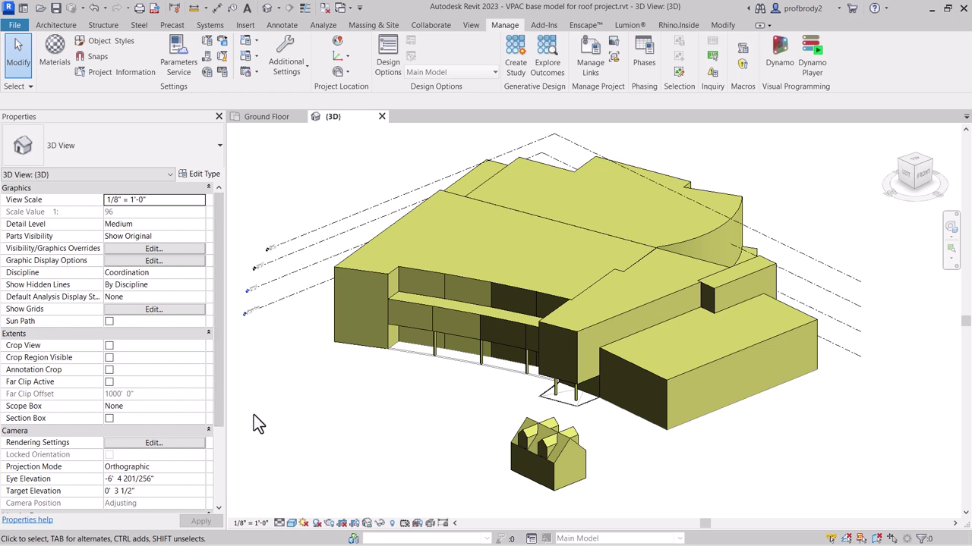
# Step: Set the 3D view's Phase to Existing in the Phasing properties and apply
pyautogui.moveTo(216, 417); pyautogui.dragTo(230, 491)
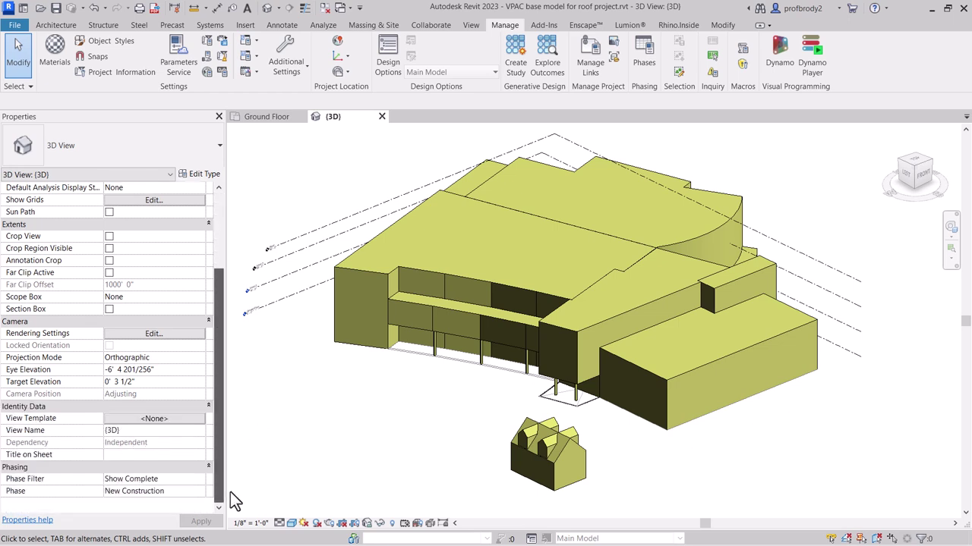
pyautogui.click(186, 490)
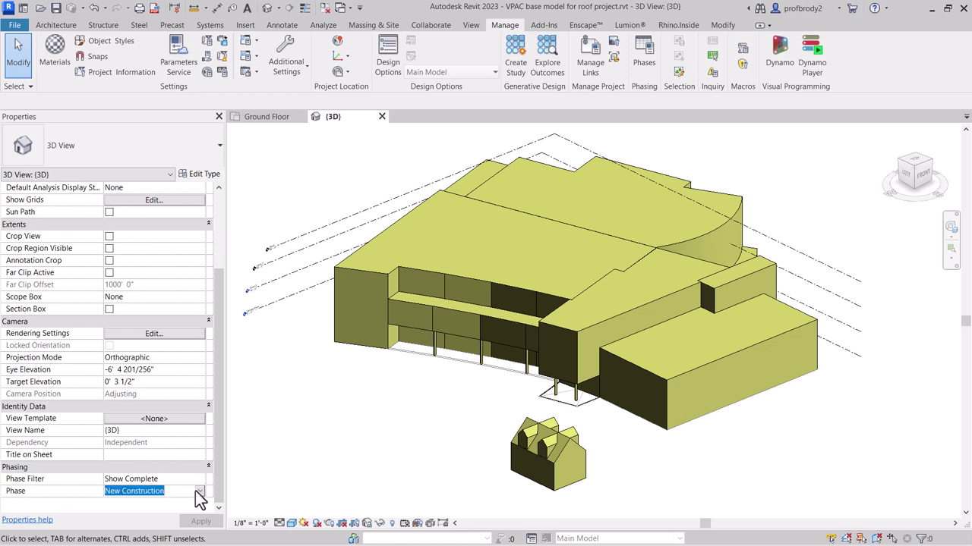
pyautogui.click(198, 491)
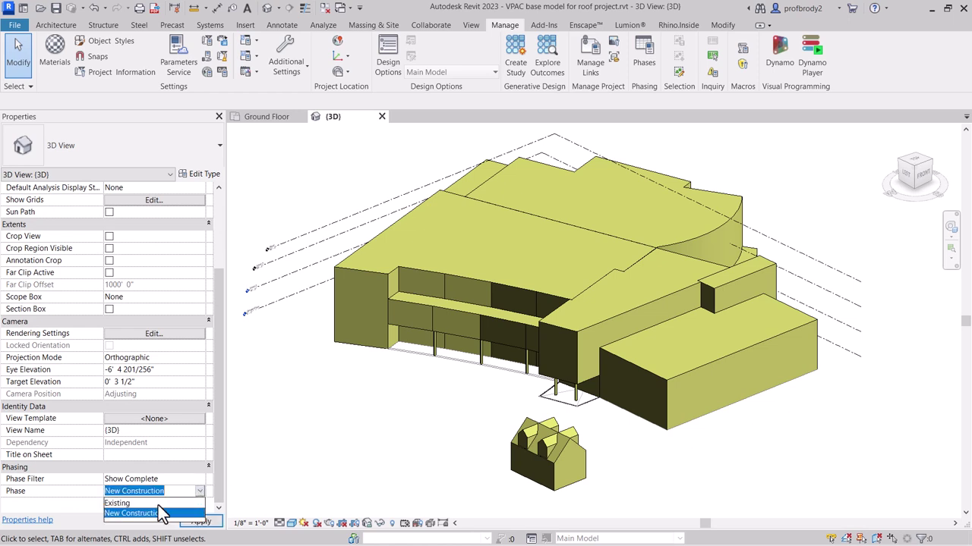
pyautogui.click(162, 504)
pyautogui.click(193, 522)
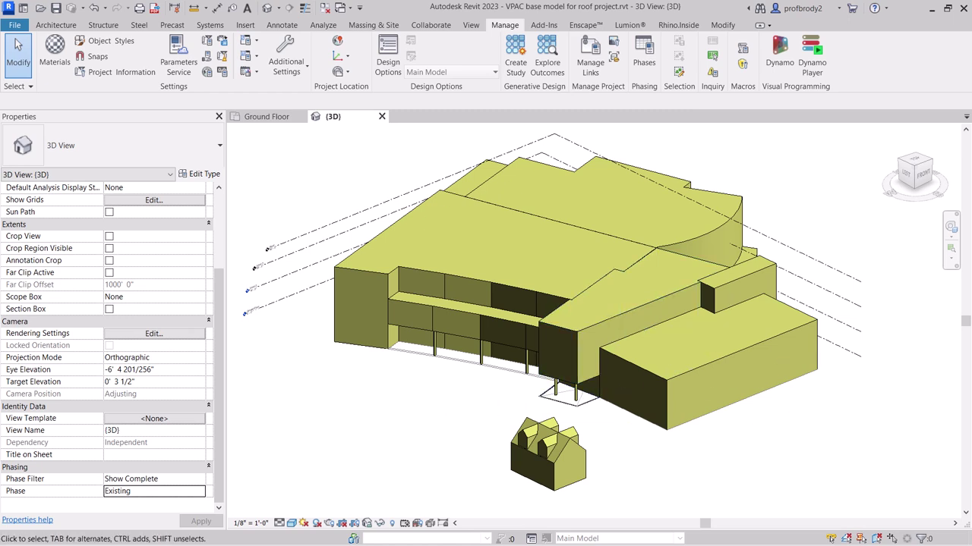
pyautogui.scroll(2, 642, 353)
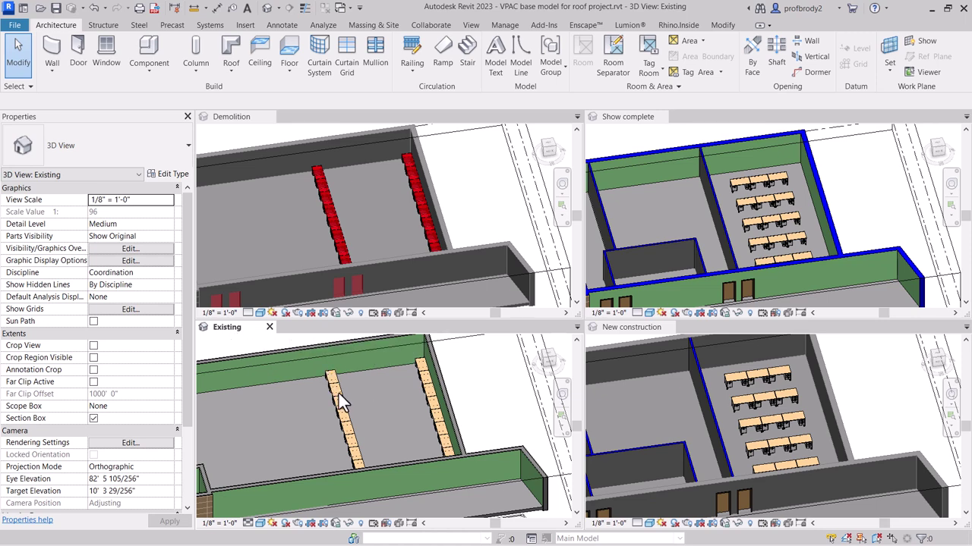
# Step: In the Existing view, confirm phase Existing with Show All filter, then begin placing a 60" x 30" desk
pyautogui.click(232, 118)
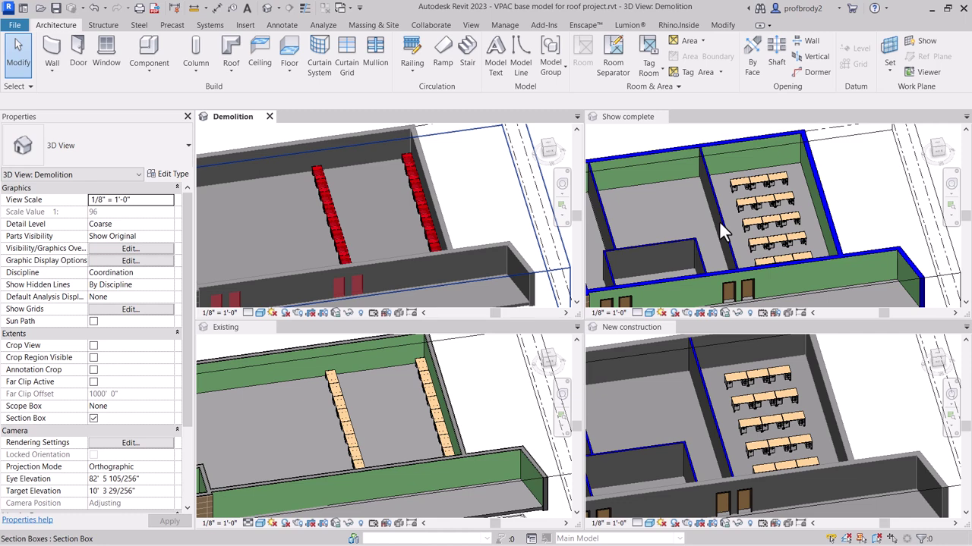
pyautogui.click(241, 326)
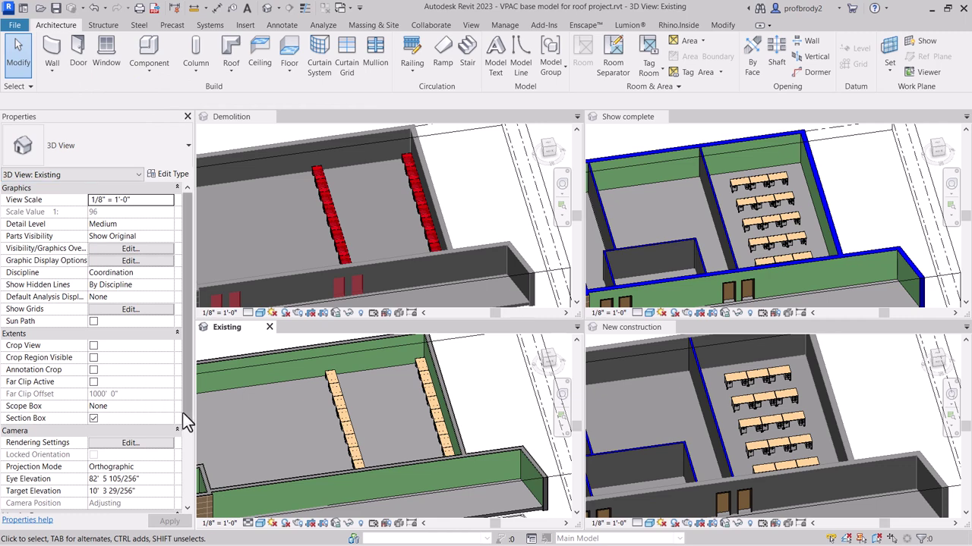
pyautogui.scroll(-1, 189, 429)
pyautogui.scroll(-4, 188, 433)
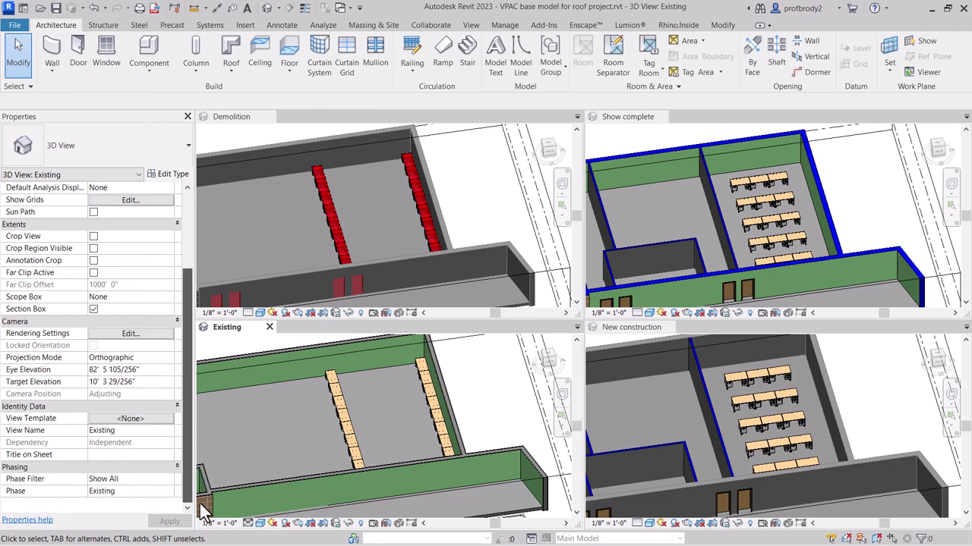
pyautogui.click(142, 489)
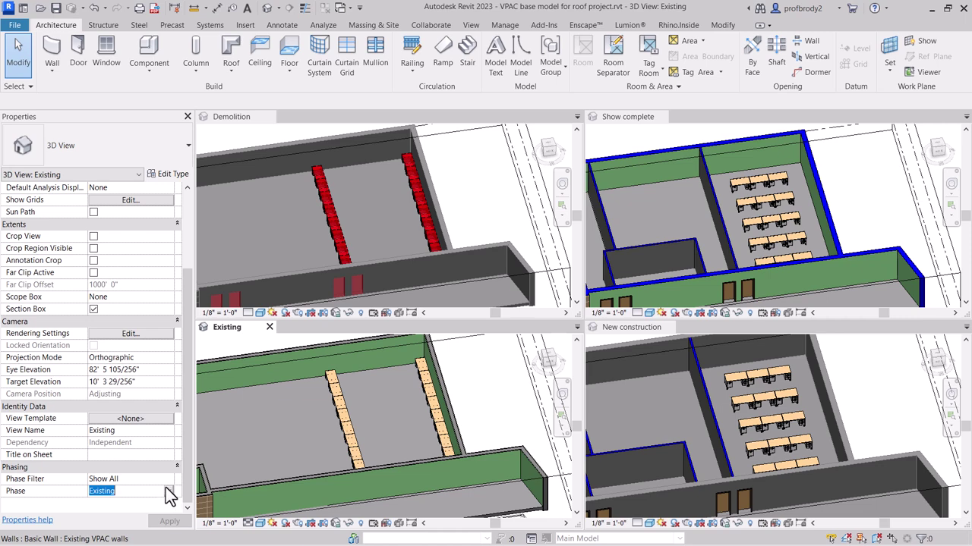
pyautogui.click(152, 479)
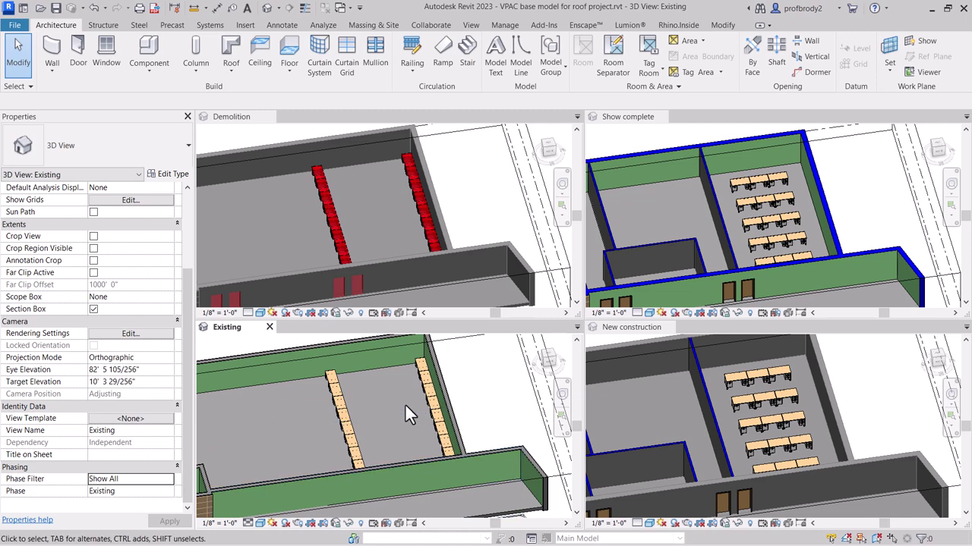
pyautogui.click(148, 53)
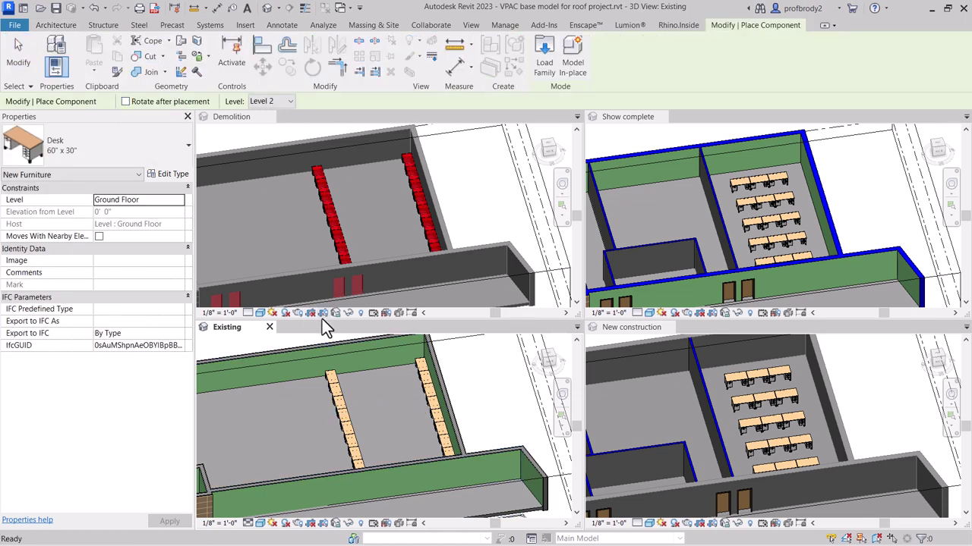
# Step: Place the 60" x 30" desk between the two seating rows in the Existing view
pyautogui.click(379, 370)
pyautogui.click(21, 61)
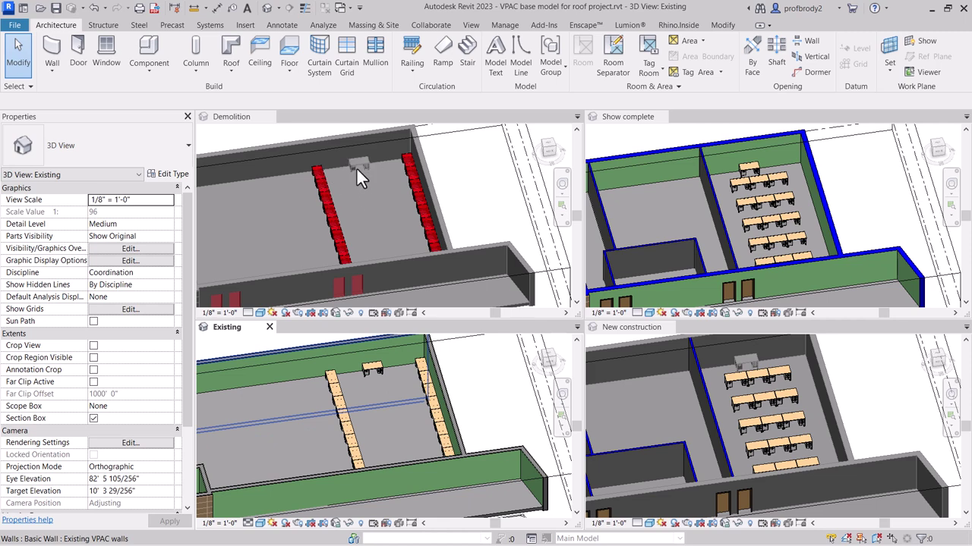
pyautogui.scroll(3, 356, 167)
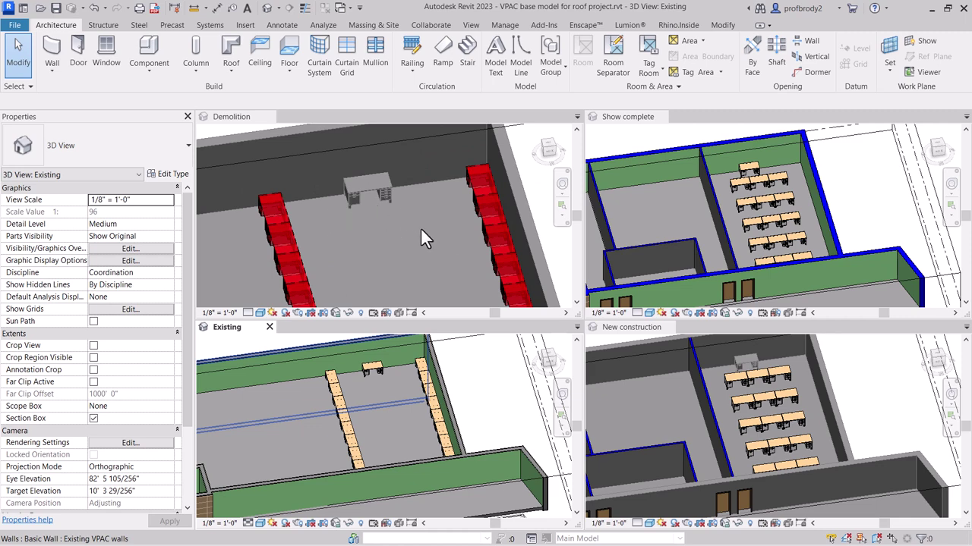
pyautogui.scroll(2, 749, 378)
# Step: Orbit the New construction, Show complete and Existing views to confirm the desk appears in each
pyautogui.click(760, 415)
pyautogui.keyDown('shift'); pyautogui.moveTo(761, 414); pyautogui.dragTo(788, 468, button='middle'); pyautogui.keyUp('shift')
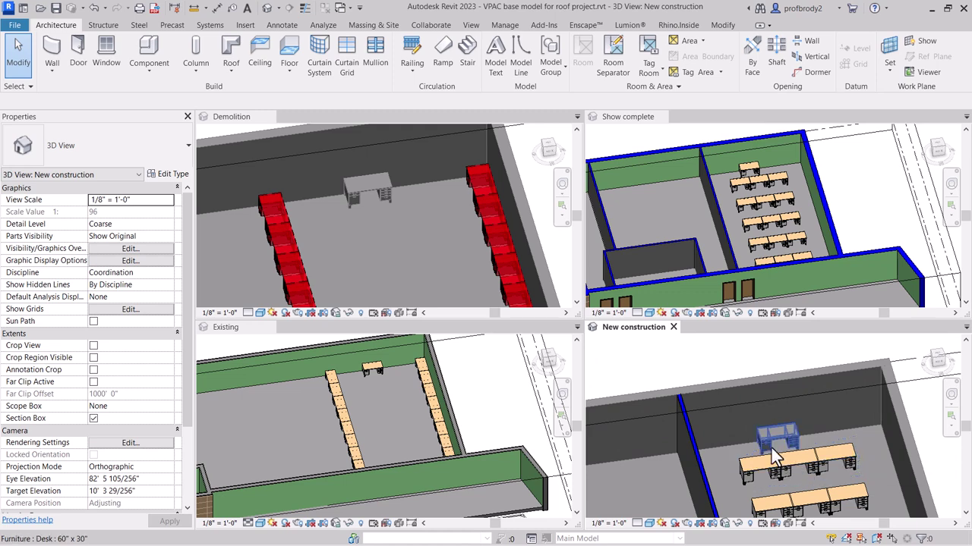
pyautogui.scroll(5, 744, 190)
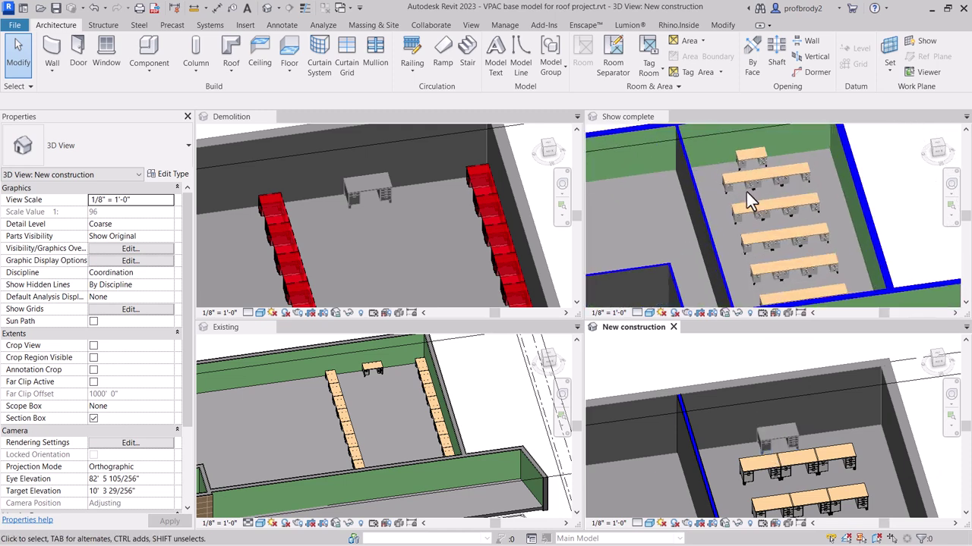
pyautogui.scroll(-2, 763, 198)
pyautogui.keyDown('shift'); pyautogui.moveTo(764, 198); pyautogui.dragTo(780, 242, button='middle'); pyautogui.keyUp('shift')
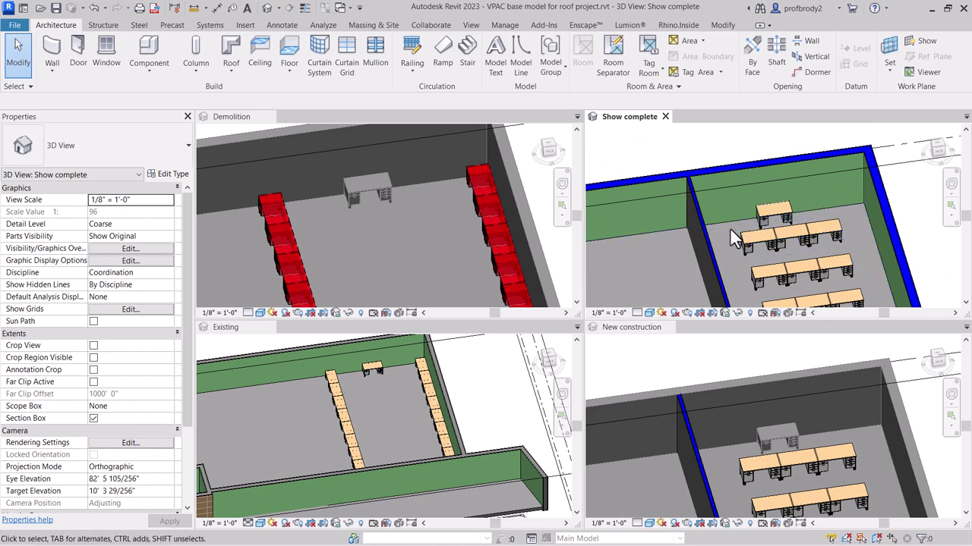
pyautogui.scroll(4, 366, 369)
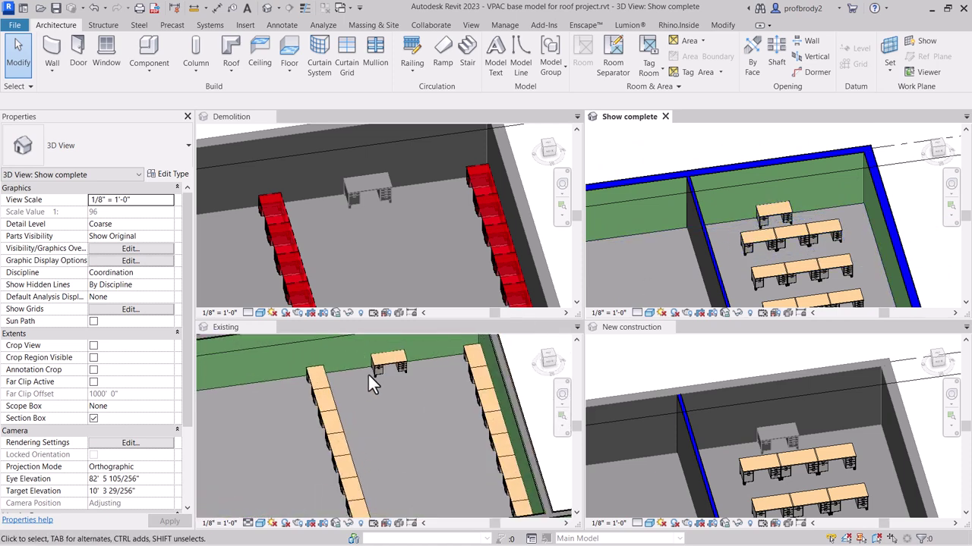
pyautogui.keyDown('shift'); pyautogui.moveTo(385, 440); pyautogui.dragTo(434, 439, button='middle'); pyautogui.keyUp('shift')
# Step: Set the new desk's Phase Demolished to New Construction
pyautogui.click(435, 438)
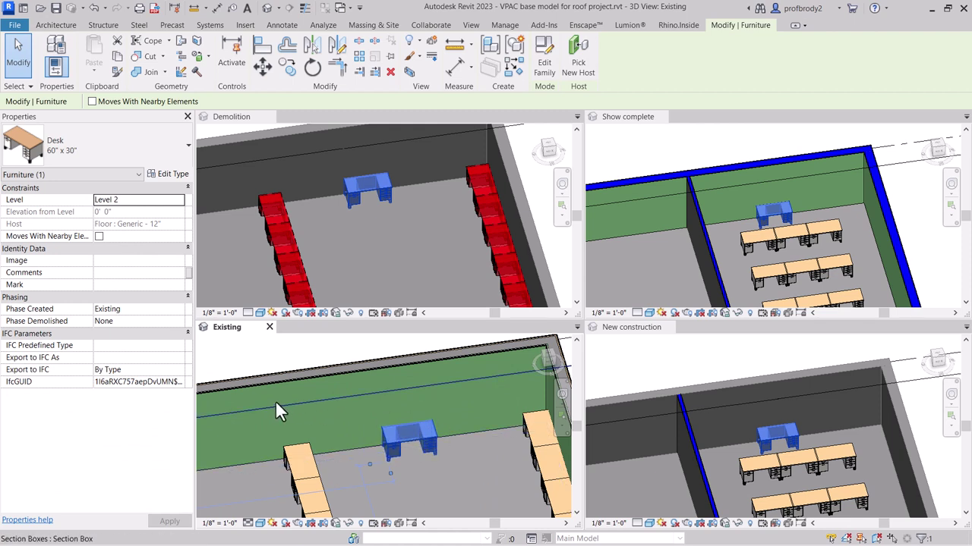
pyautogui.click(130, 321)
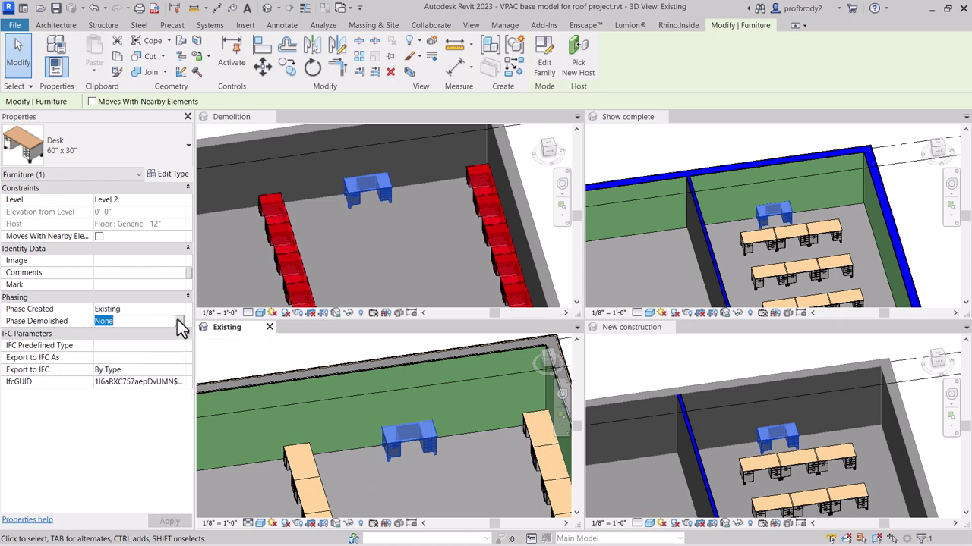
pyautogui.click(180, 321)
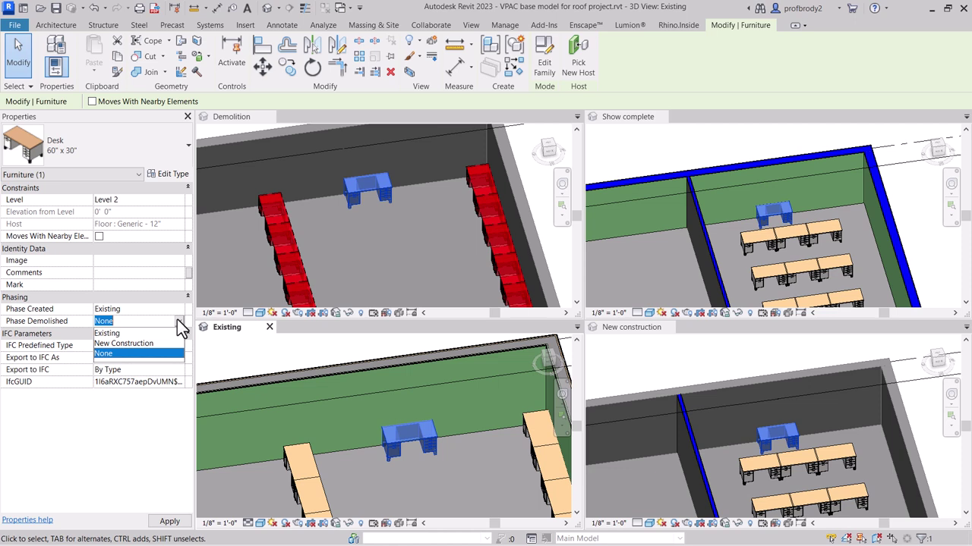
pyautogui.click(144, 344)
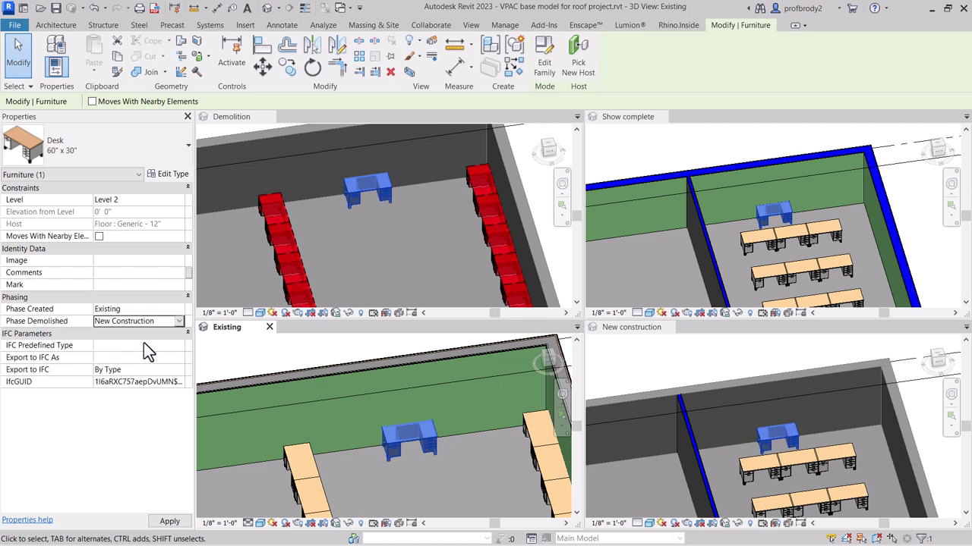
# Step: Orbit the Existing and Demolition views to see the desk and seating rows shown in red
pyautogui.click(408, 272)
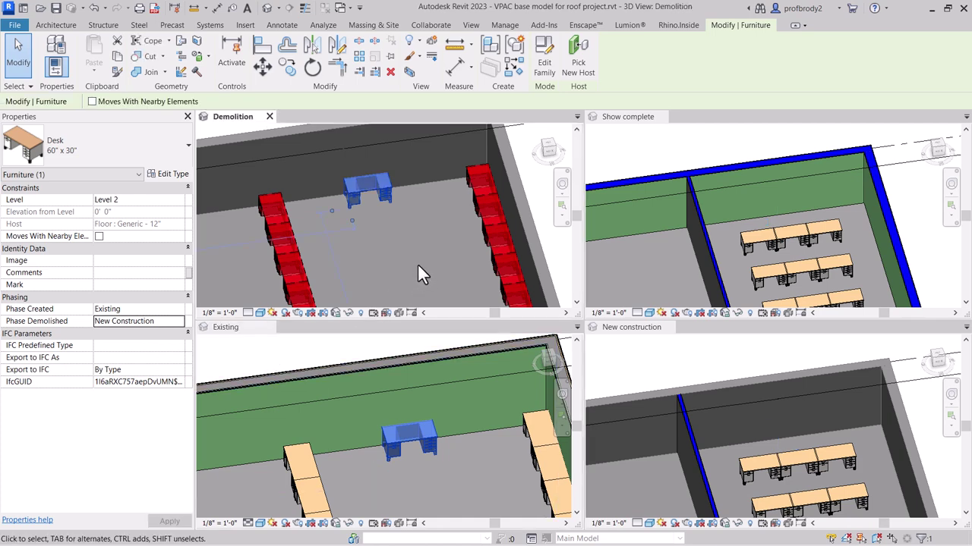
pyautogui.click(311, 363)
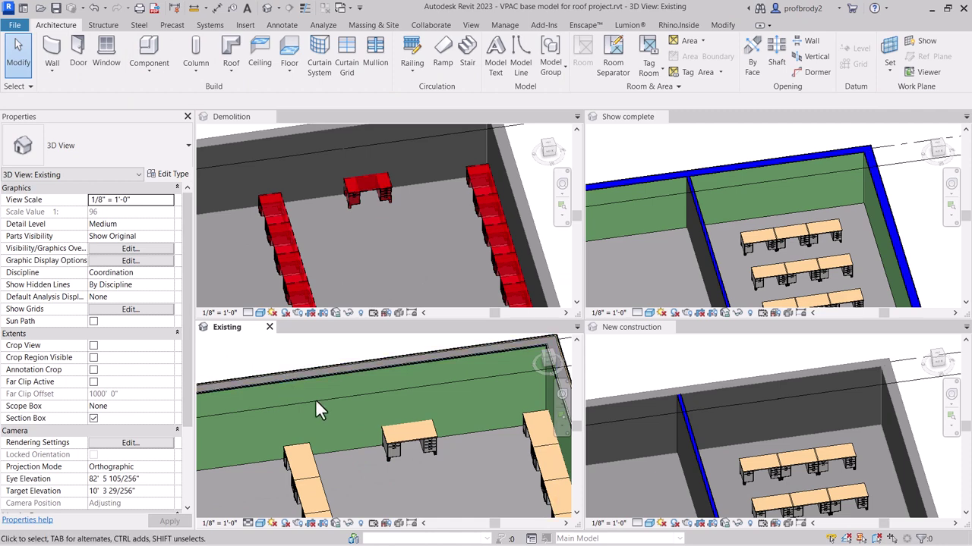
pyautogui.moveTo(416, 441)
pyautogui.keyDown('shift'); pyautogui.mouseDown(button='middle')
pyautogui.moveTo(388, 434)
pyautogui.moveTo(420, 443)
pyautogui.moveTo(403, 436)
pyautogui.mouseUp(button='middle'); pyautogui.keyUp('shift')
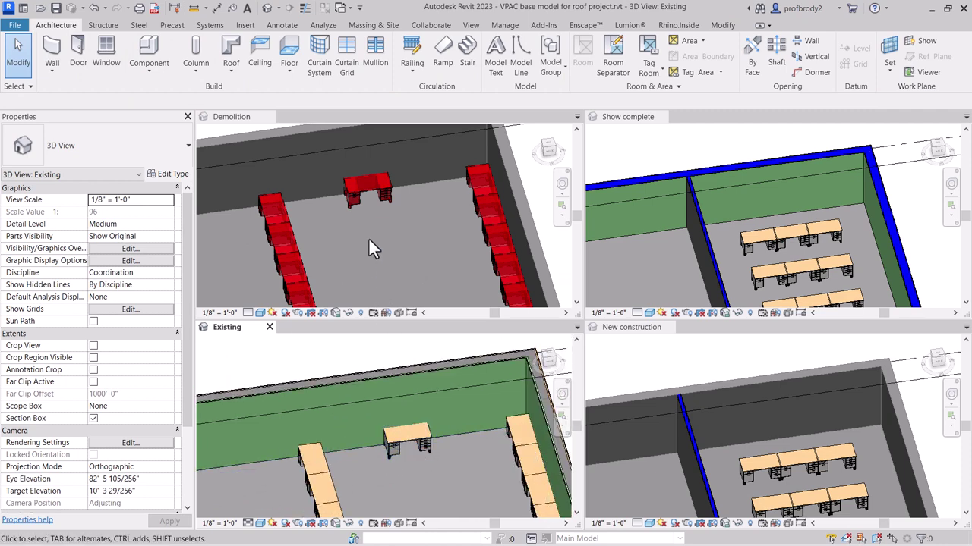
pyautogui.keyDown('shift'); pyautogui.moveTo(369, 241); pyautogui.dragTo(374, 240, button='middle'); pyautogui.keyUp('shift')
pyautogui.click(375, 240)
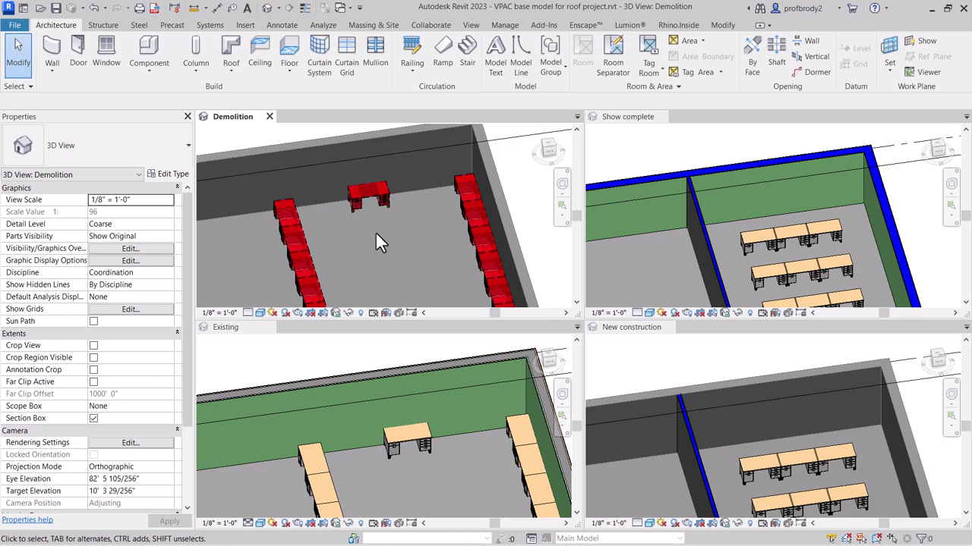
pyautogui.keyDown('shift'); pyautogui.moveTo(385, 225); pyautogui.dragTo(407, 252, button='middle'); pyautogui.keyUp('shift')
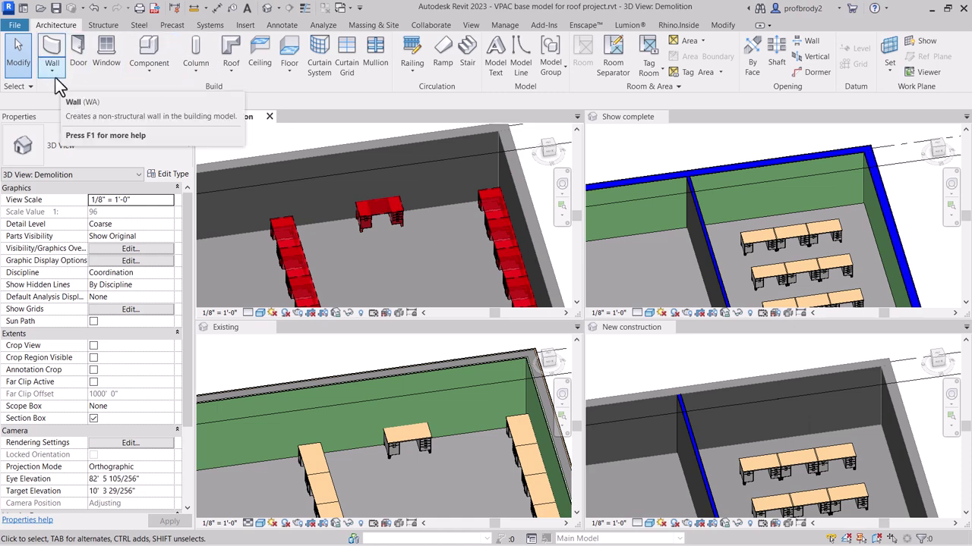
# Step: Select the 36" x 72" fixed window type
pyautogui.click(107, 59)
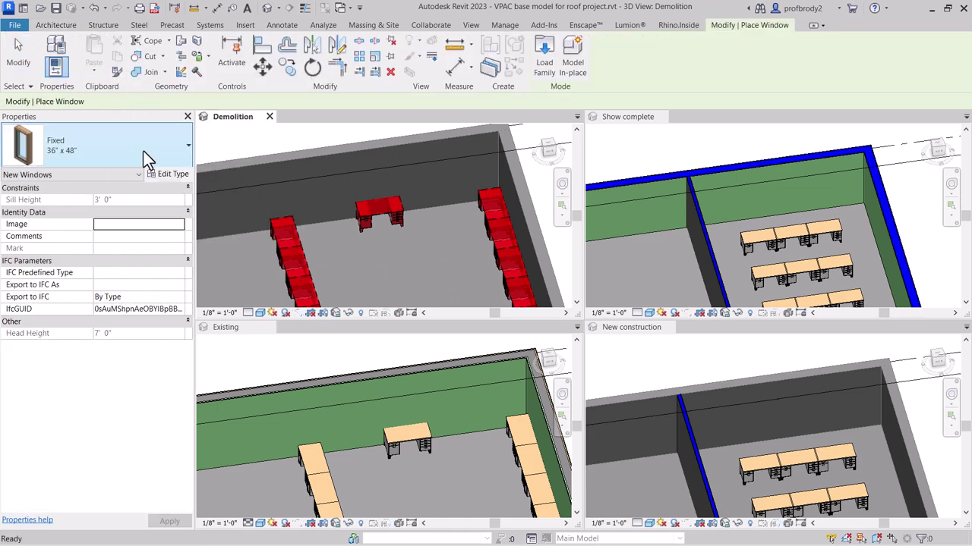
pyautogui.click(171, 150)
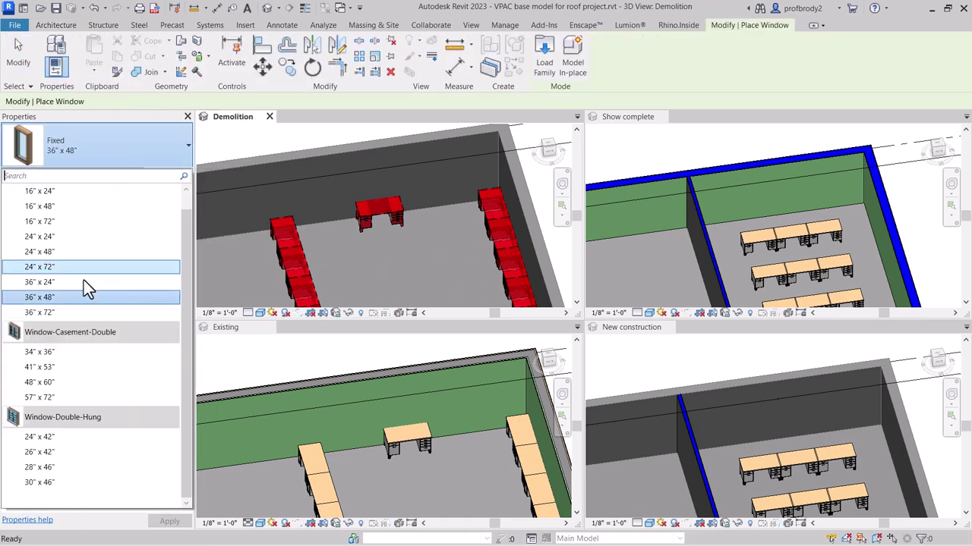
pyautogui.click(61, 313)
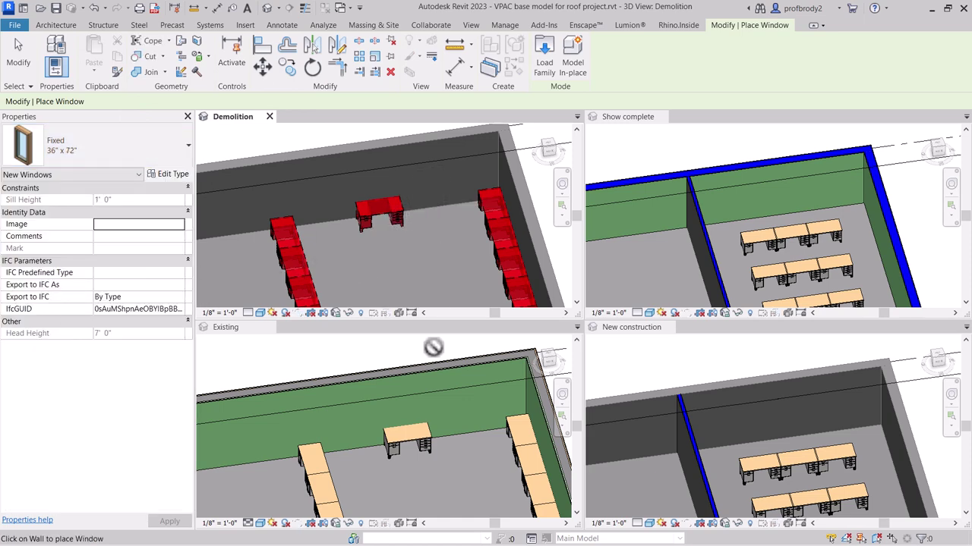
pyautogui.press('Escape')
pyautogui.press('Escape')
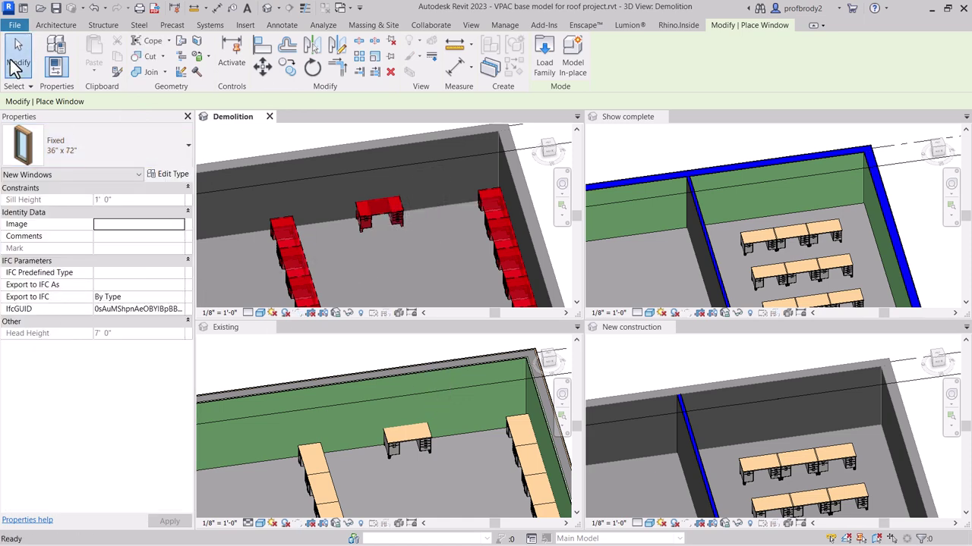
# Step: Place the fixed window in the Existing view's green wall
pyautogui.click(410, 354)
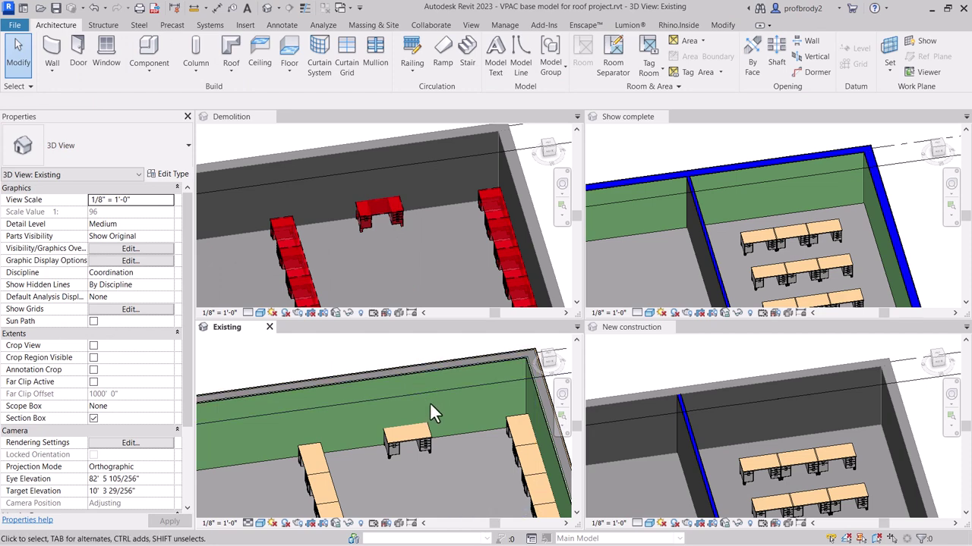
pyautogui.scroll(1, 430, 404)
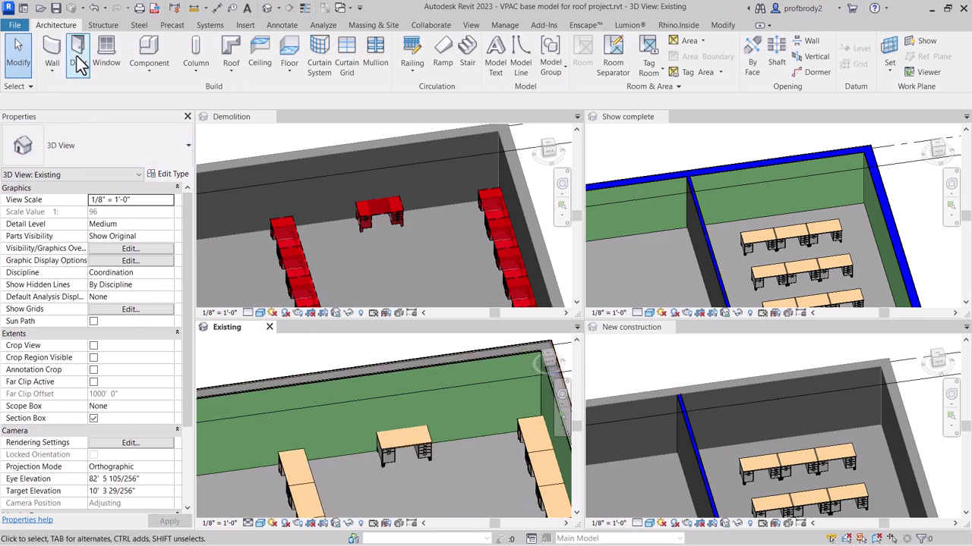
pyautogui.click(100, 56)
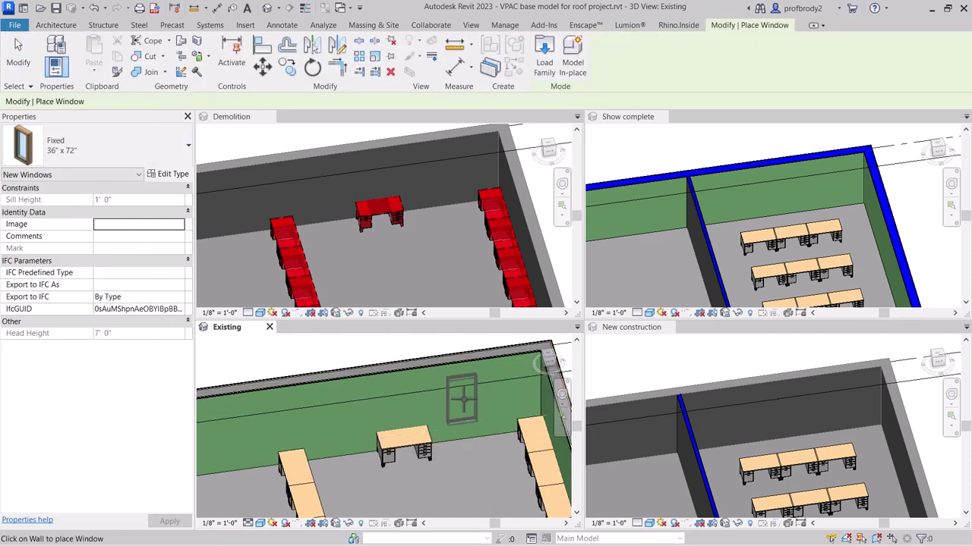
pyautogui.click(461, 398)
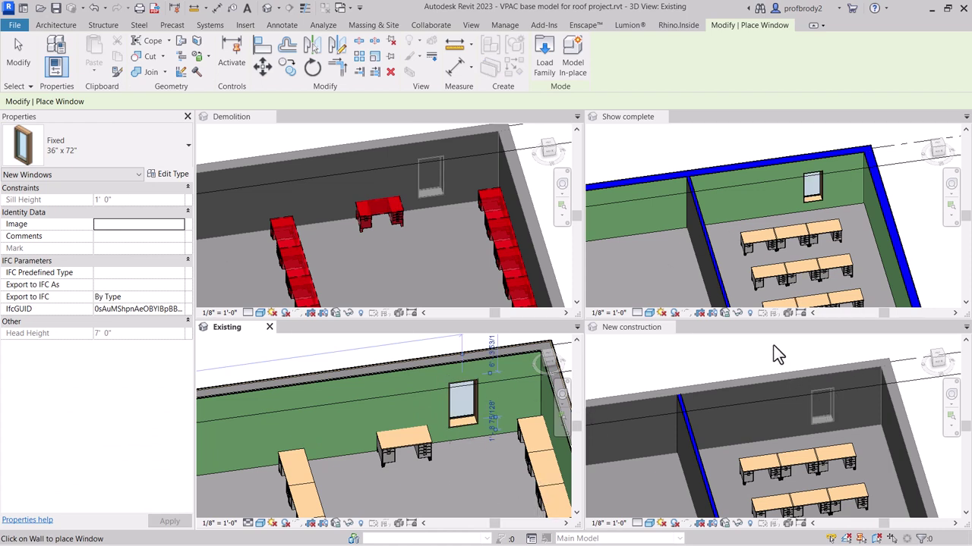
pyautogui.click(18, 53)
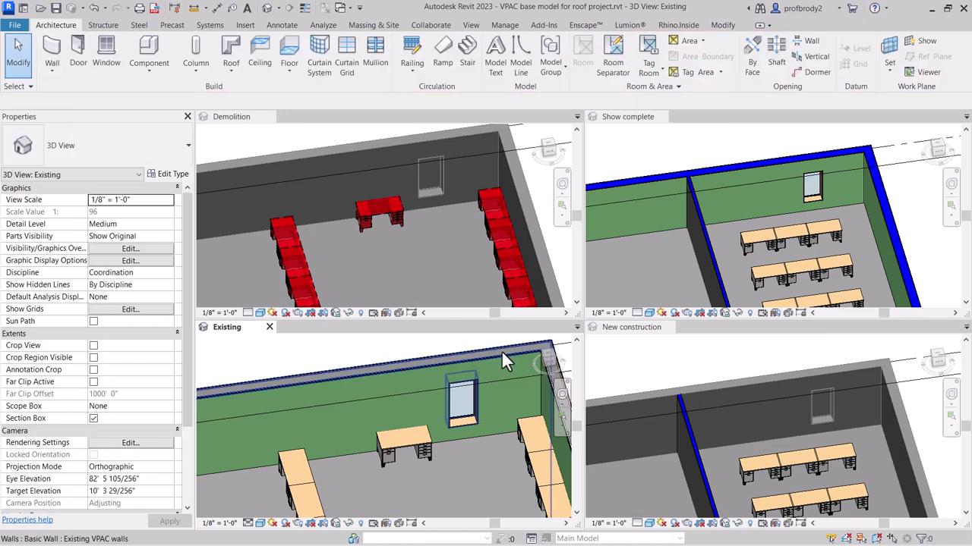
# Step: From the New construction view, place another 36" x 72" fixed window left of the first
pyautogui.click(623, 328)
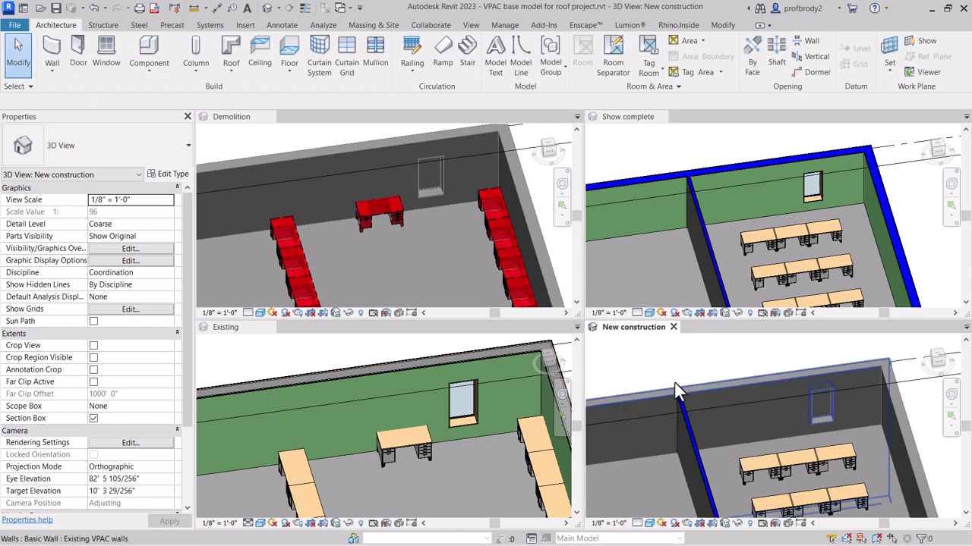
pyautogui.click(105, 47)
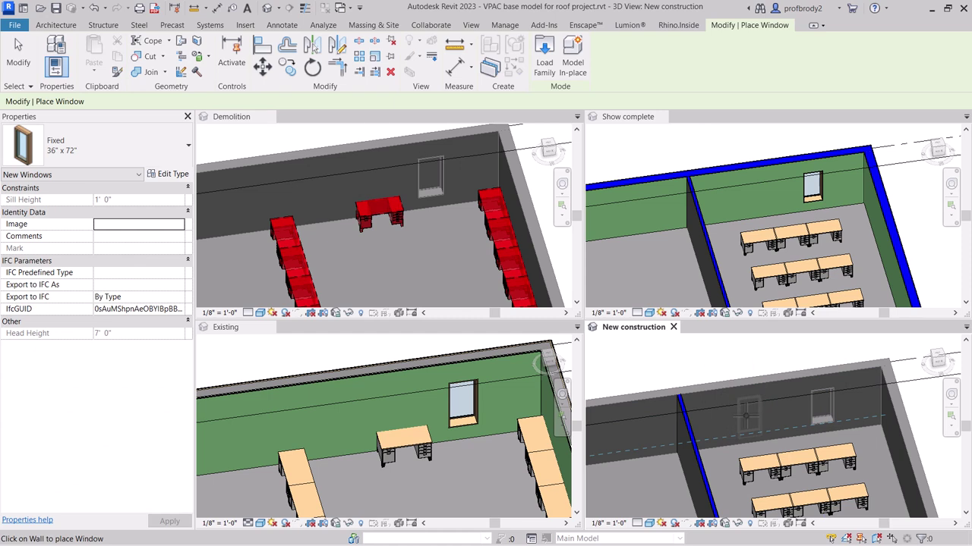
pyautogui.click(748, 415)
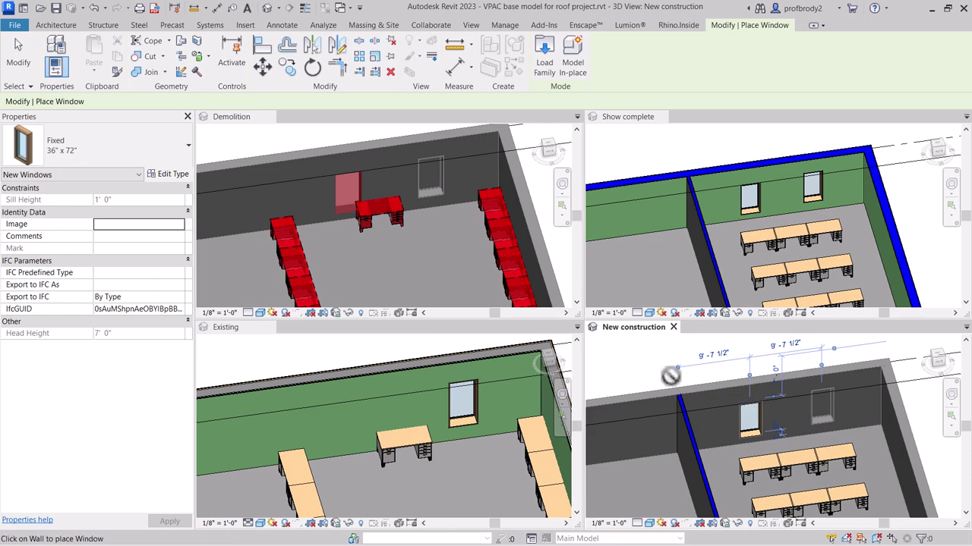
pyautogui.click(18, 57)
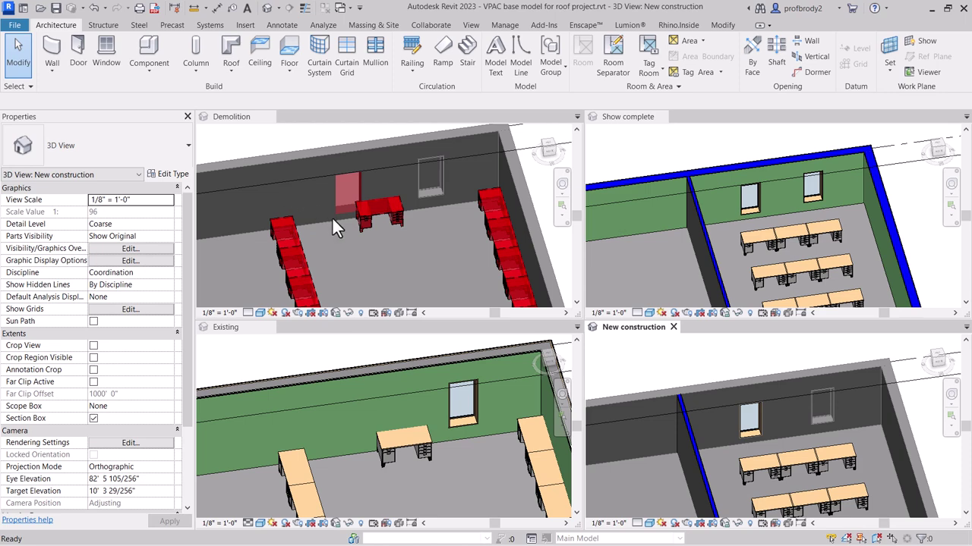
# Step: Raise the second window 4 inches, to a 1' 8" sill height
pyautogui.scroll(3, 347, 206)
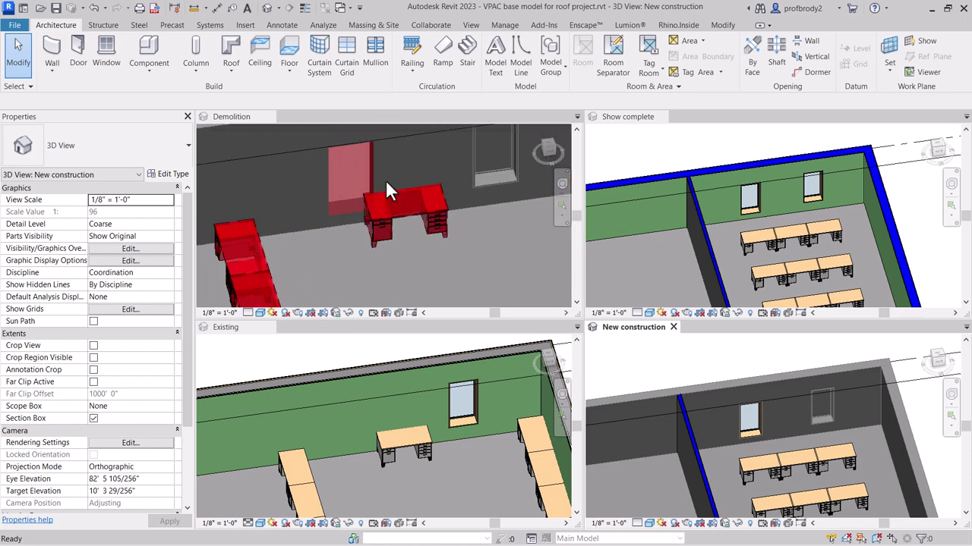
pyautogui.scroll(-3, 358, 212)
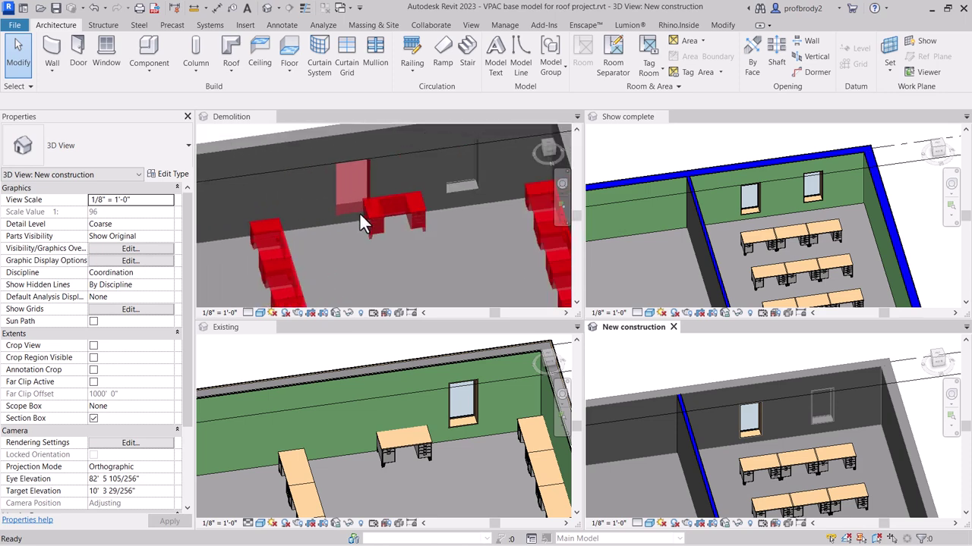
pyautogui.scroll(-2, 368, 204)
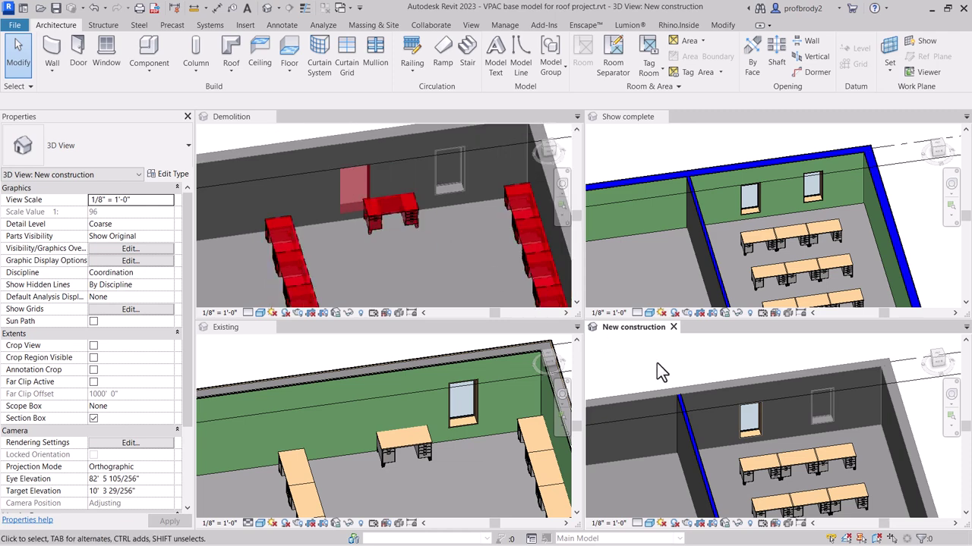
pyautogui.click(755, 431)
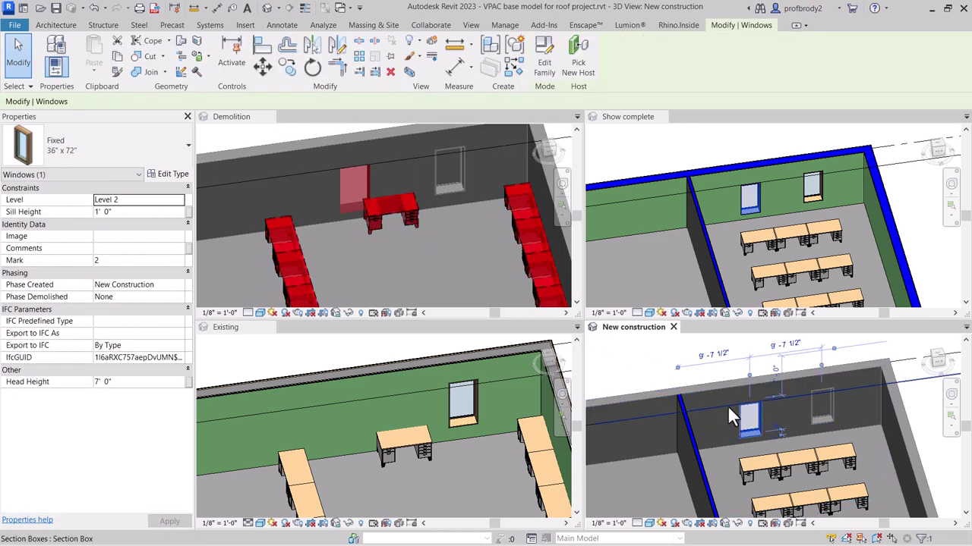
pyautogui.moveTo(758, 428); pyautogui.dragTo(758, 423)
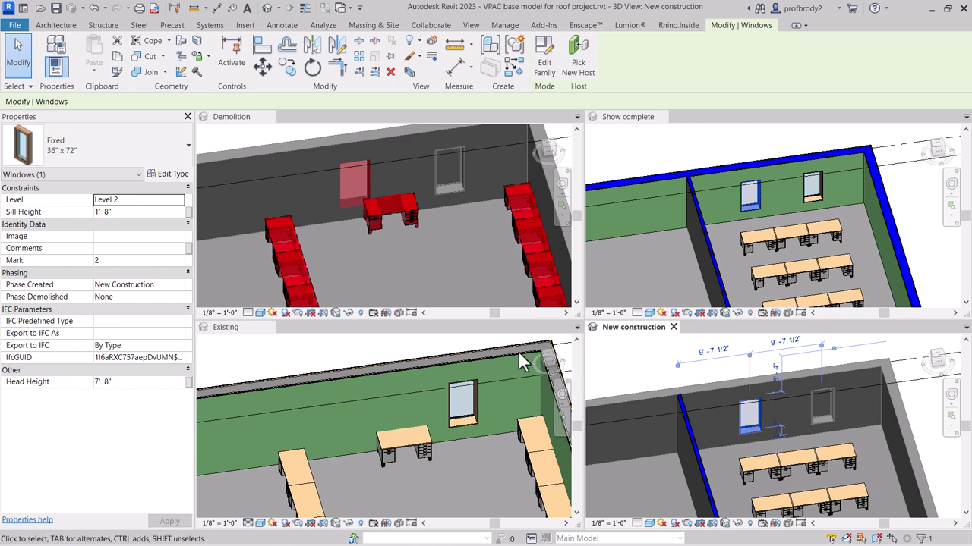
# Step: Set the window's Phase Created to Existing and deselect it
pyautogui.click(241, 134)
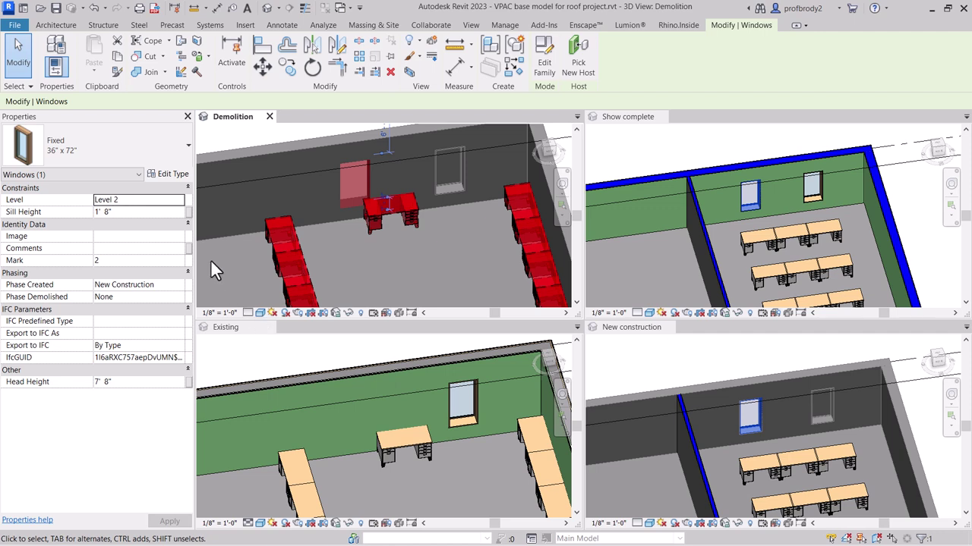
pyautogui.click(161, 286)
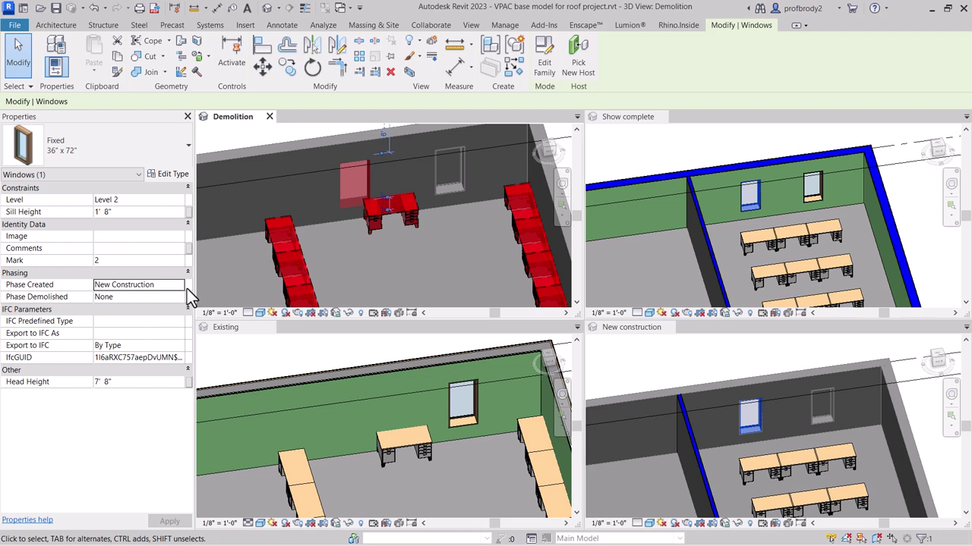
pyautogui.click(170, 291)
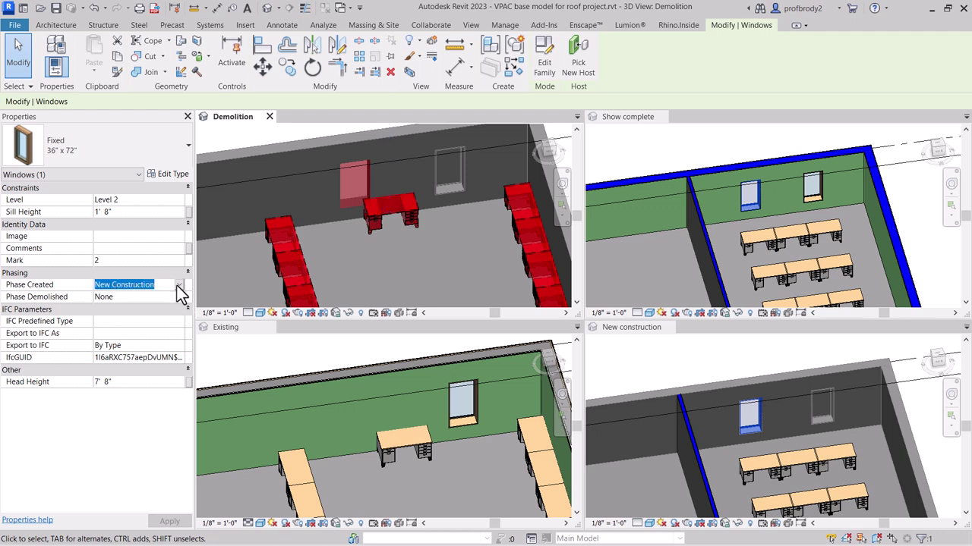
pyautogui.click(179, 285)
pyautogui.click(141, 298)
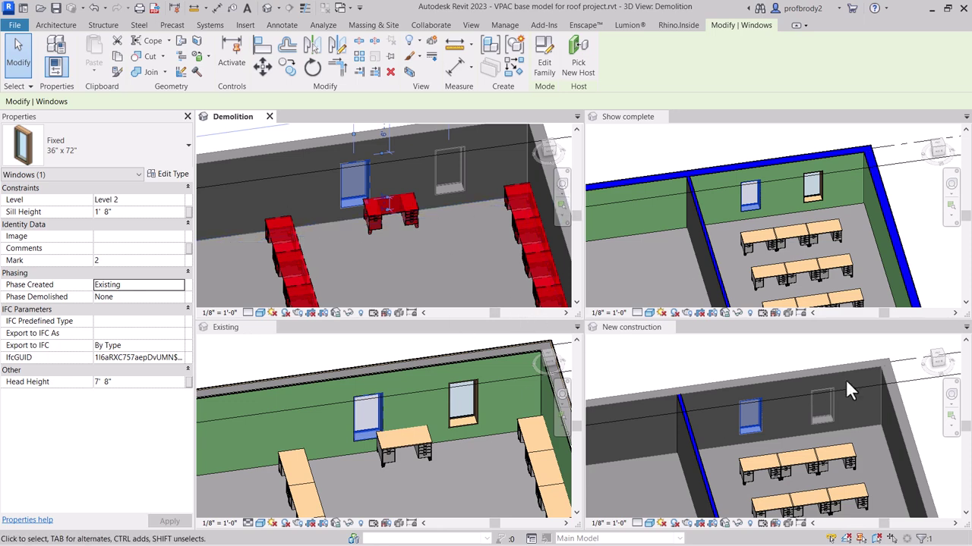
pyautogui.click(224, 141)
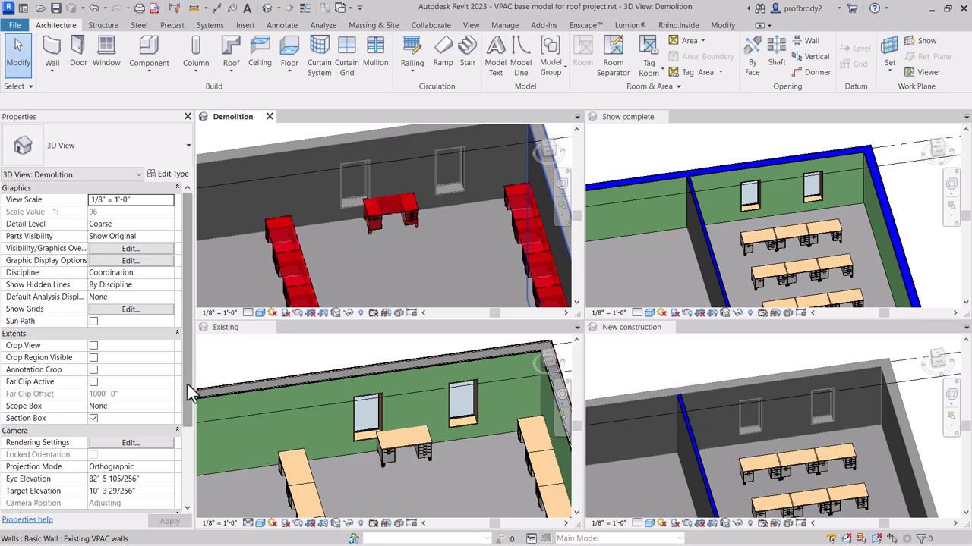
# Step: Review the New construction, Demolition and Show complete views' phase filters, leaving each unchanged
pyautogui.moveTo(187, 384); pyautogui.dragTo(198, 462)
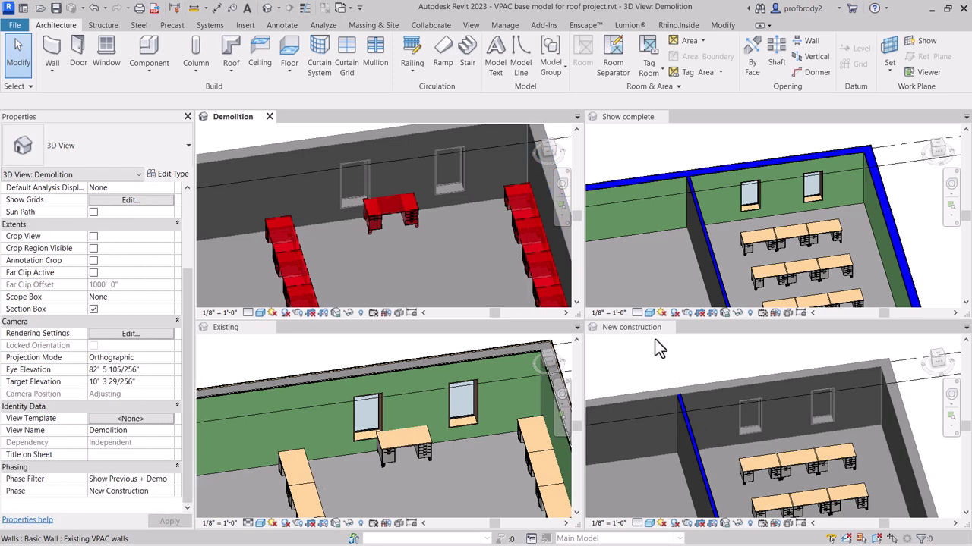
pyautogui.click(633, 330)
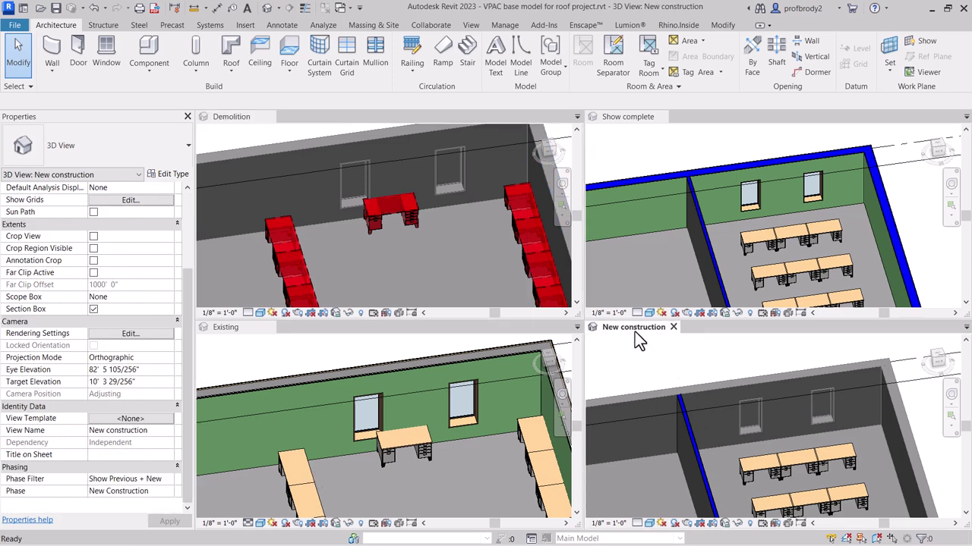
pyautogui.click(165, 480)
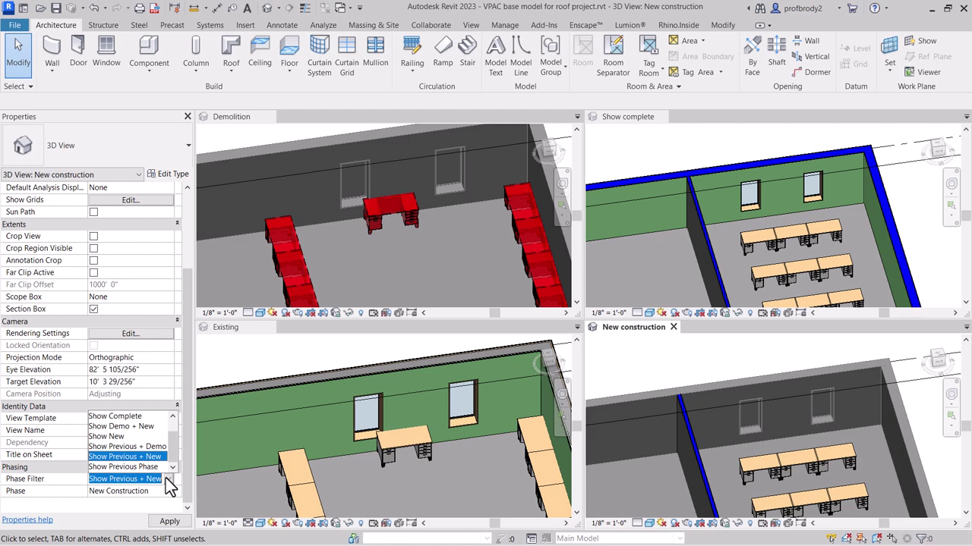
pyautogui.click(168, 485)
pyautogui.click(242, 116)
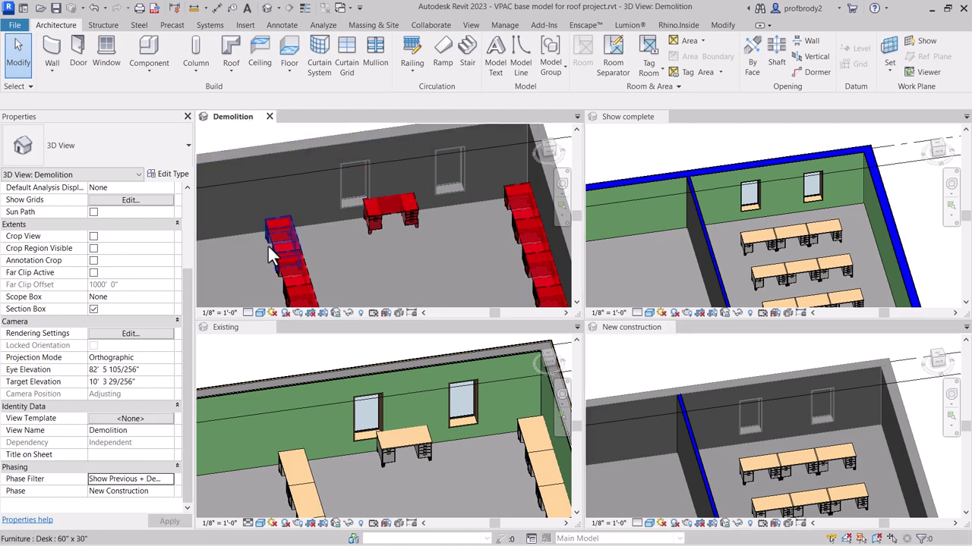
pyautogui.click(167, 479)
pyautogui.click(169, 479)
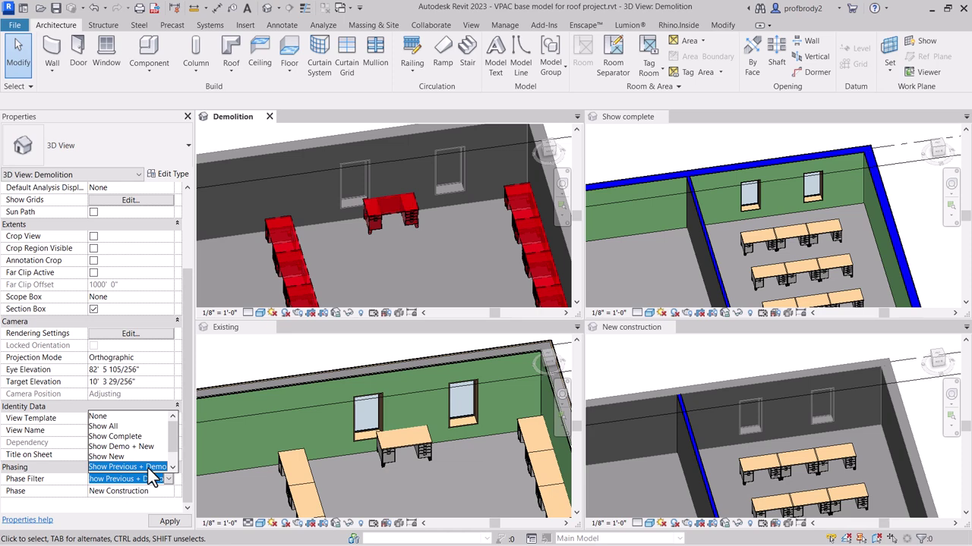
pyautogui.click(638, 118)
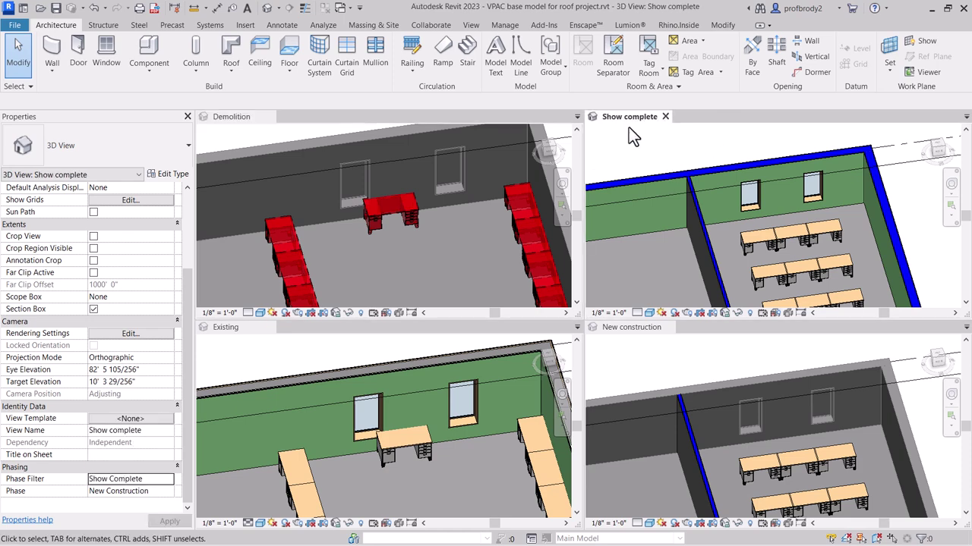
pyautogui.click(169, 481)
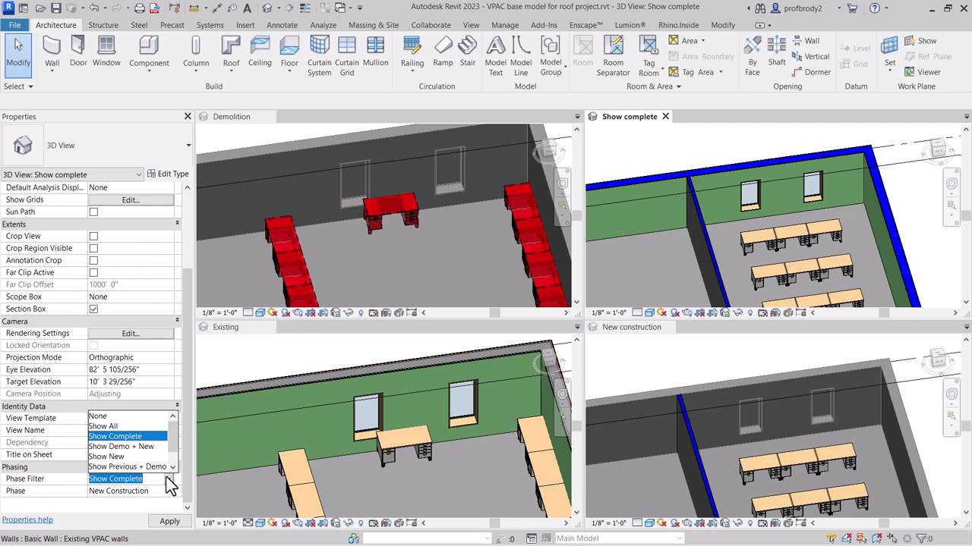
pyautogui.click(150, 437)
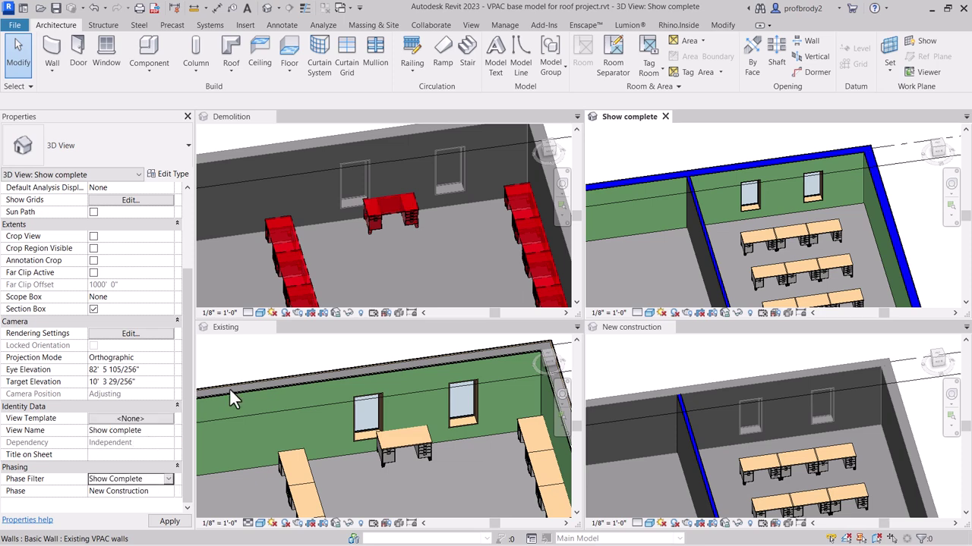
# Step: Open the Phasing dialog from the Manage tab and move it higher on screen
pyautogui.click(507, 29)
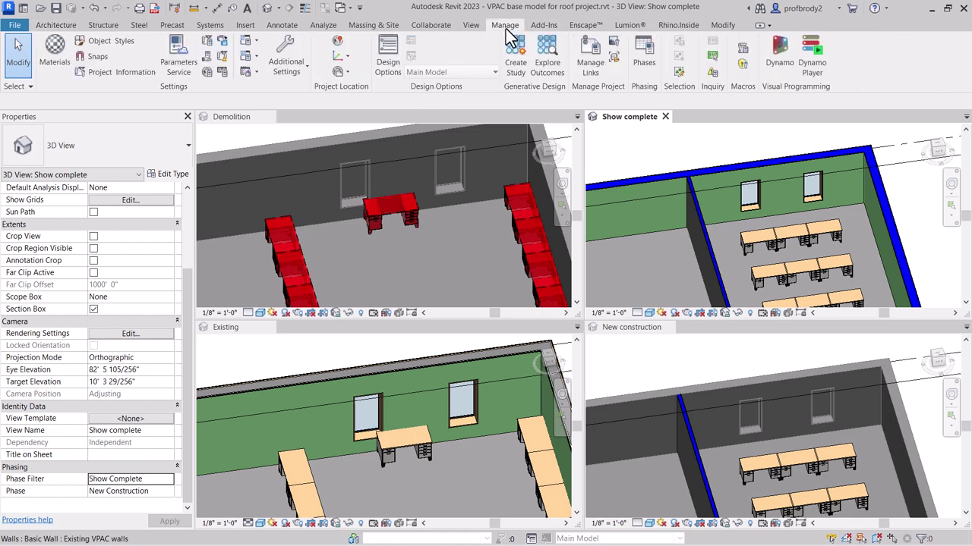
pyautogui.click(641, 50)
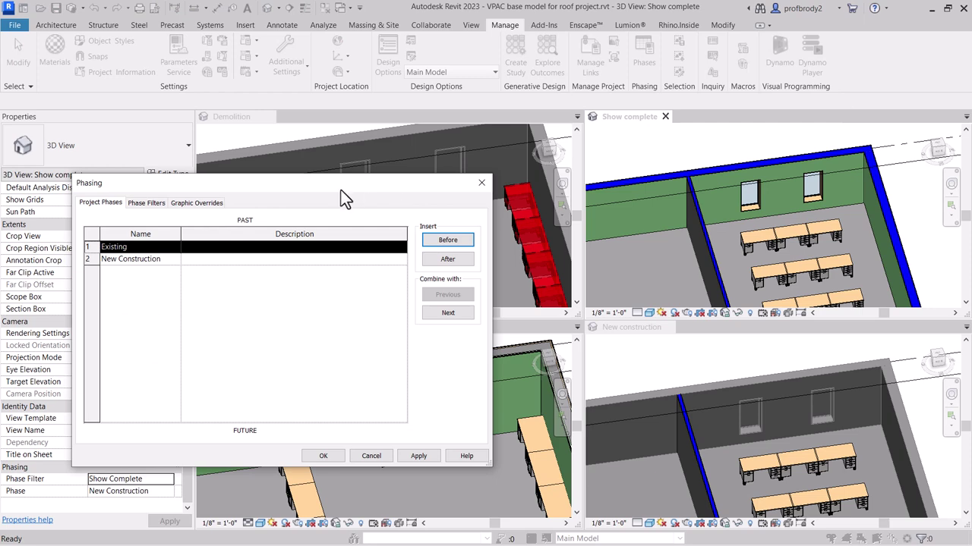
pyautogui.moveTo(339, 189); pyautogui.dragTo(389, 116)
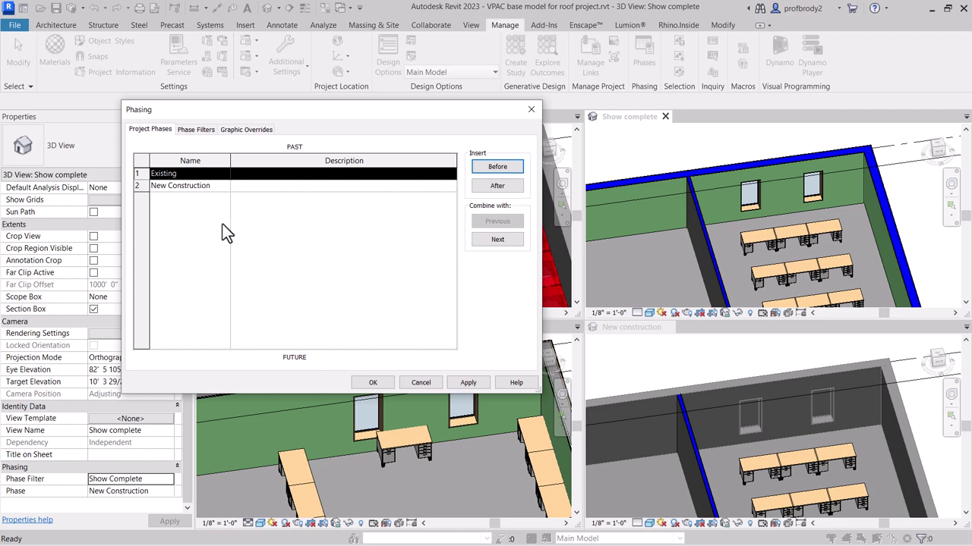
# Step: Switch to the Phase Filters tab, browse the filters, and enlarge the dialog to read the table
pyautogui.click(193, 130)
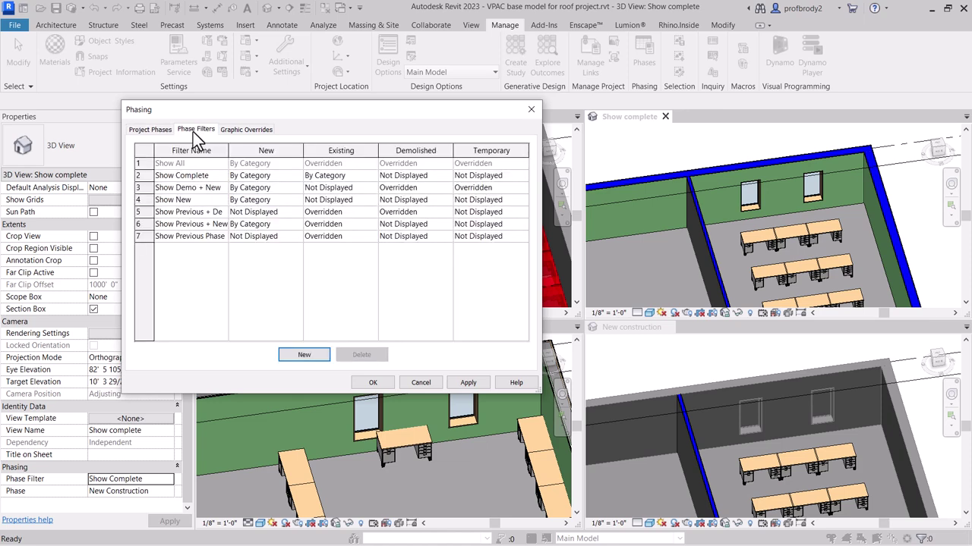
pyautogui.click(200, 179)
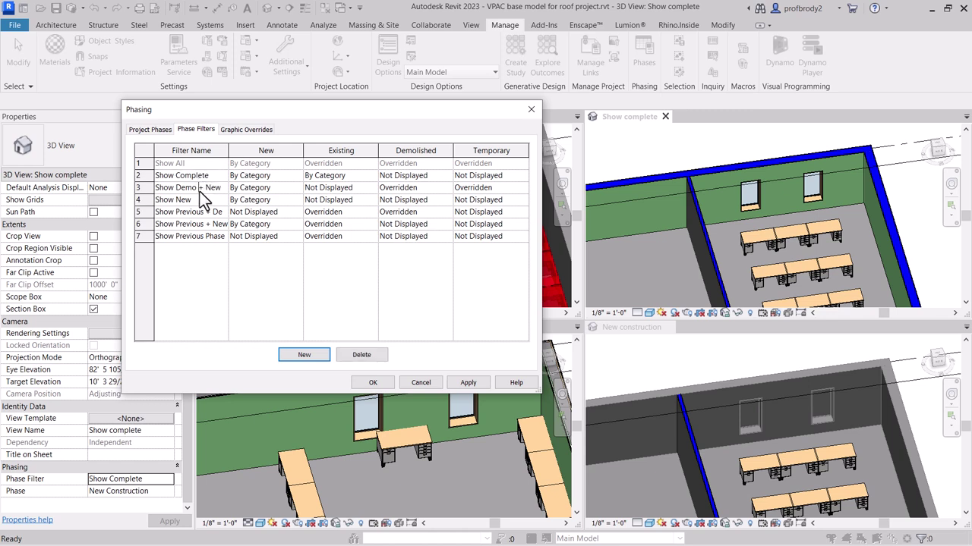
pyautogui.click(191, 215)
pyautogui.click(192, 229)
pyautogui.moveTo(540, 396); pyautogui.dragTo(753, 462)
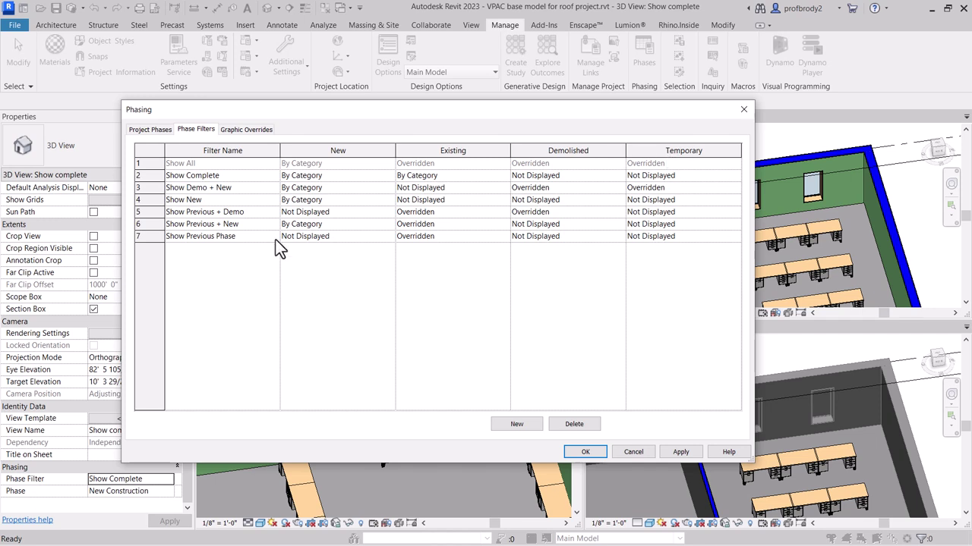
# Step: Inspect how Show Complete and Show Demo + New display new, existing and demolished elements
pyautogui.click(312, 175)
pyautogui.click(469, 175)
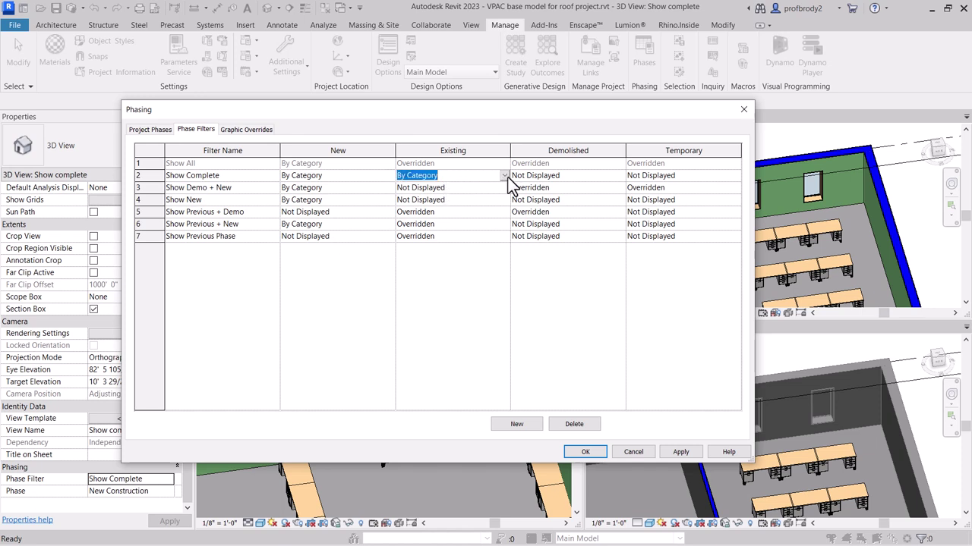
pyautogui.click(582, 176)
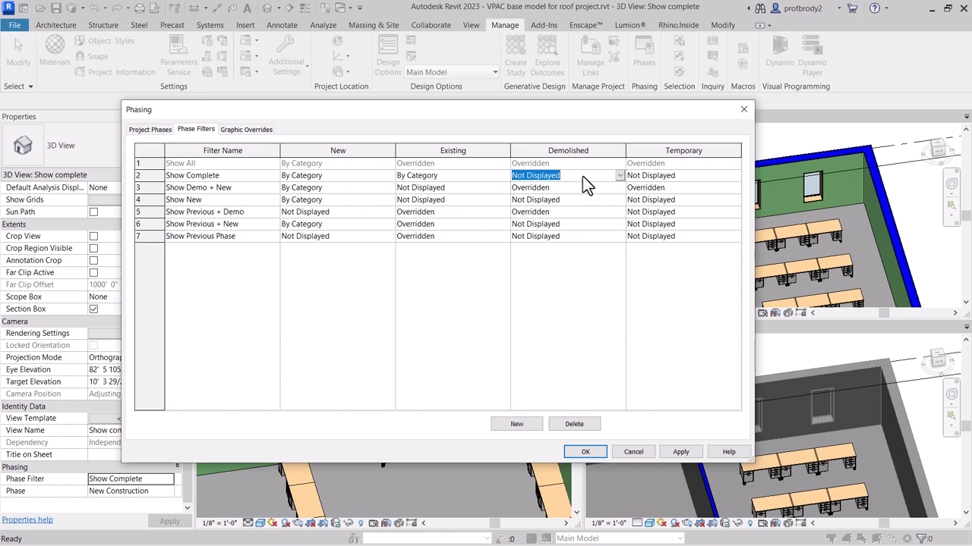
pyautogui.click(577, 179)
pyautogui.click(249, 189)
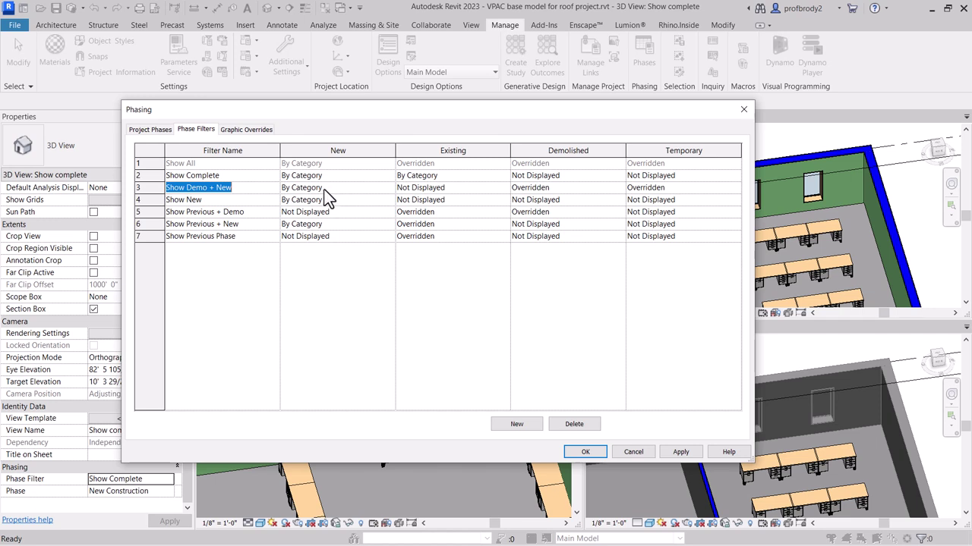
pyautogui.click(330, 189)
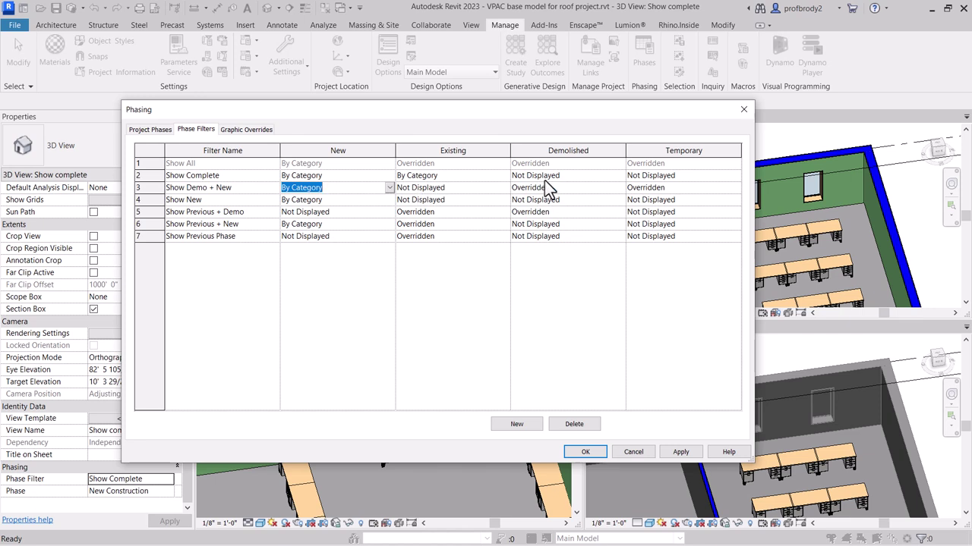
pyautogui.click(577, 190)
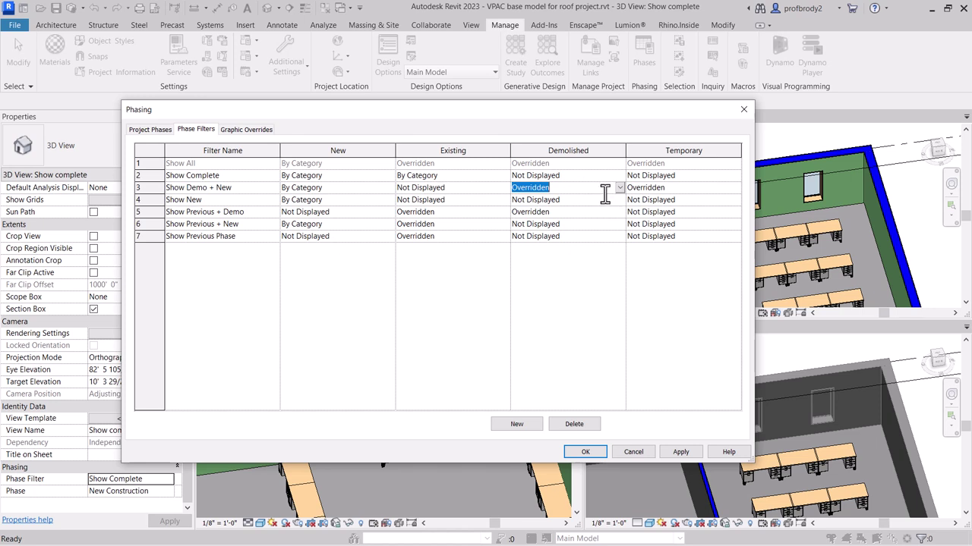
# Step: Compare new and existing element display for Show Previous + New and Show Previous + Demo
pyautogui.click(245, 216)
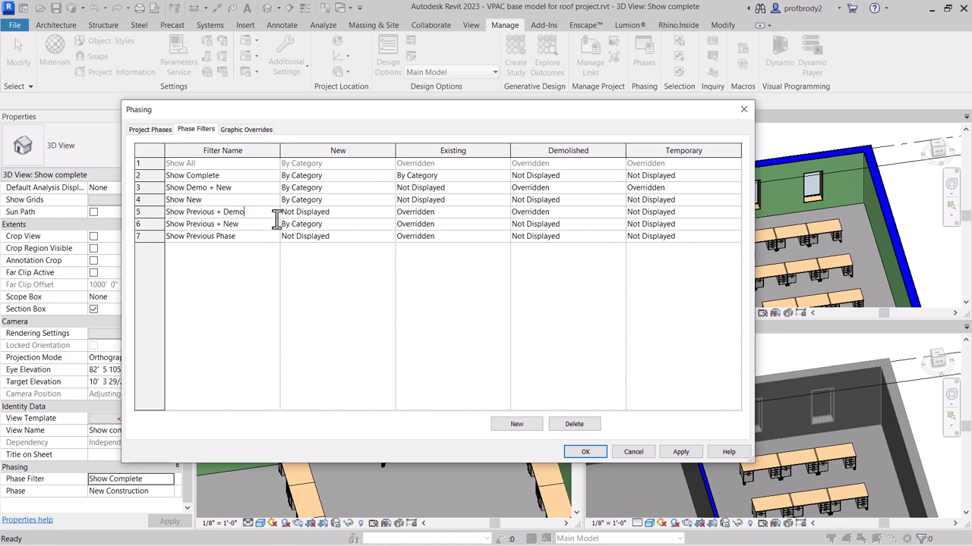
pyautogui.click(251, 225)
pyautogui.click(347, 225)
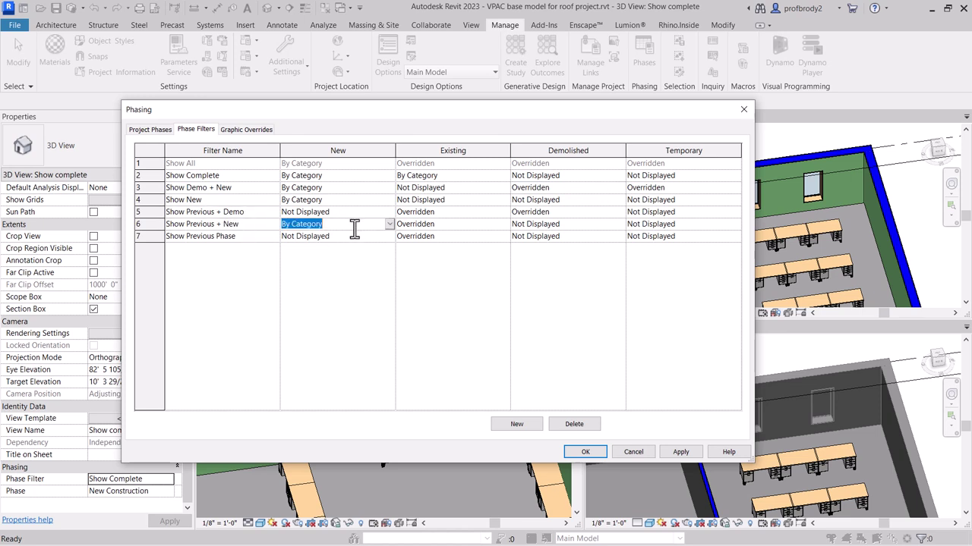
pyautogui.click(448, 229)
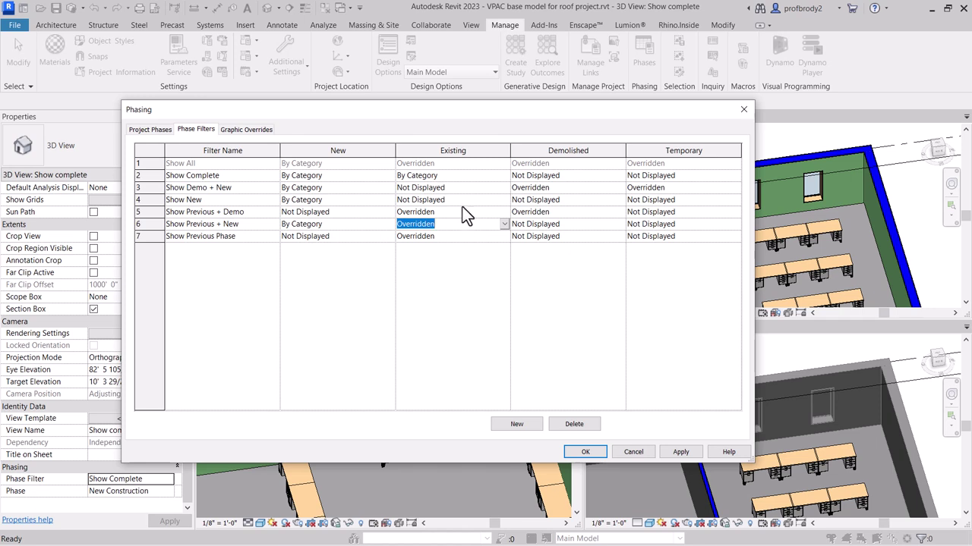
pyautogui.click(446, 210)
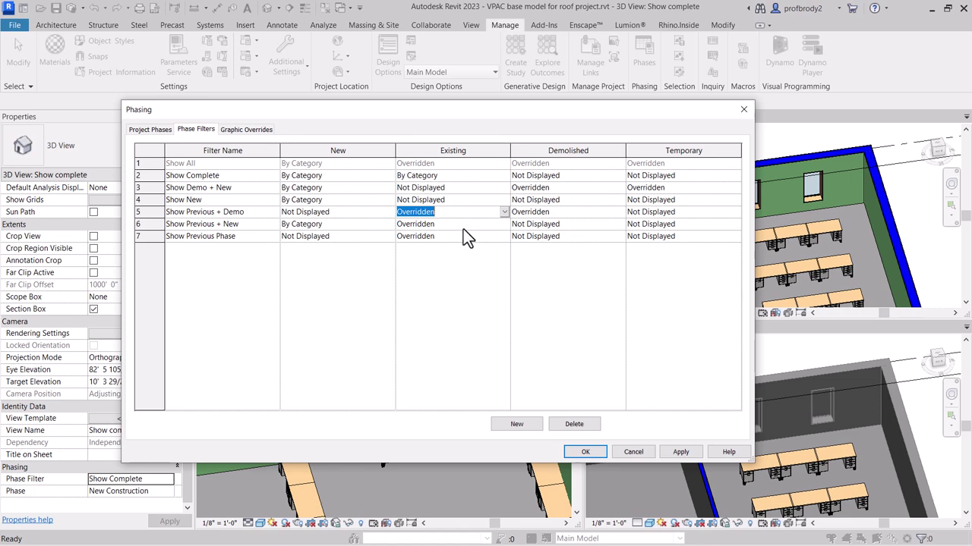
pyautogui.click(463, 227)
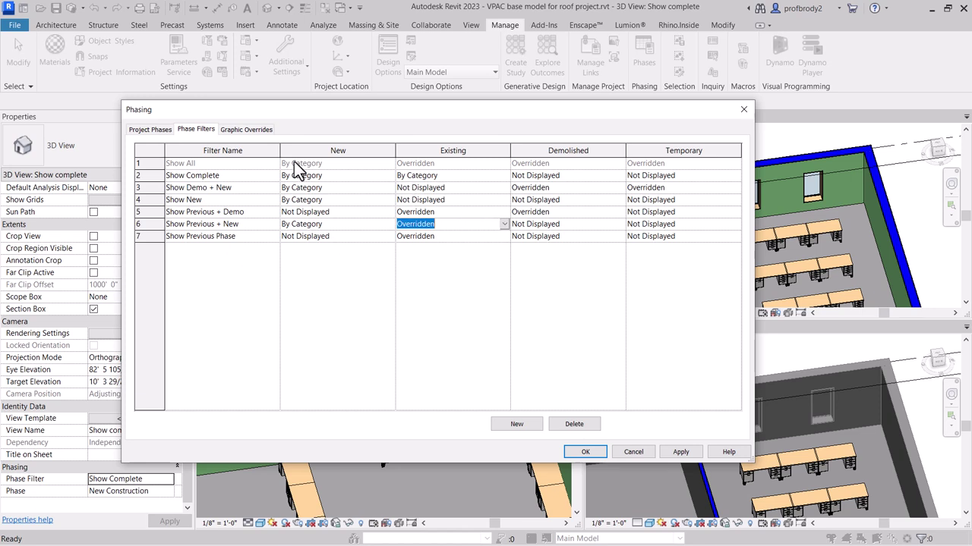
pyautogui.click(250, 133)
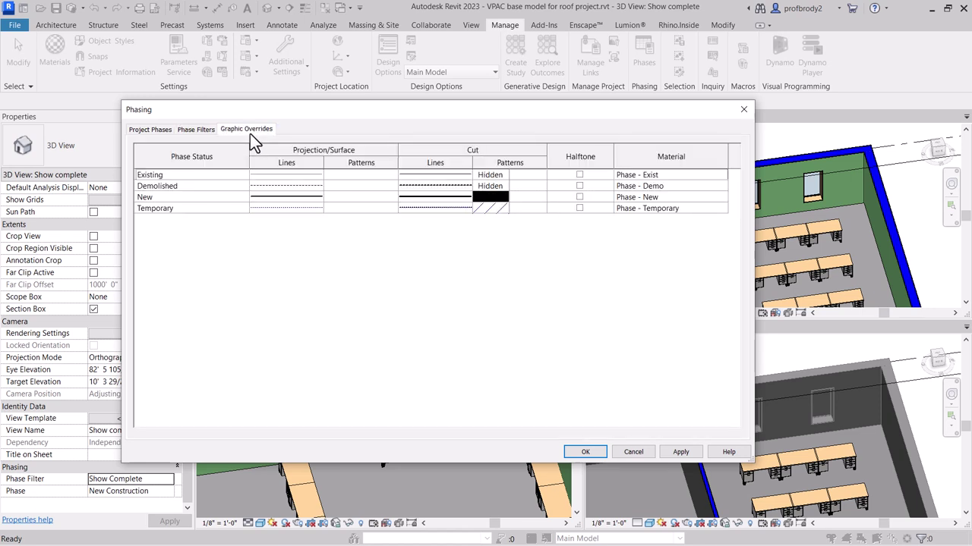
pyautogui.click(197, 130)
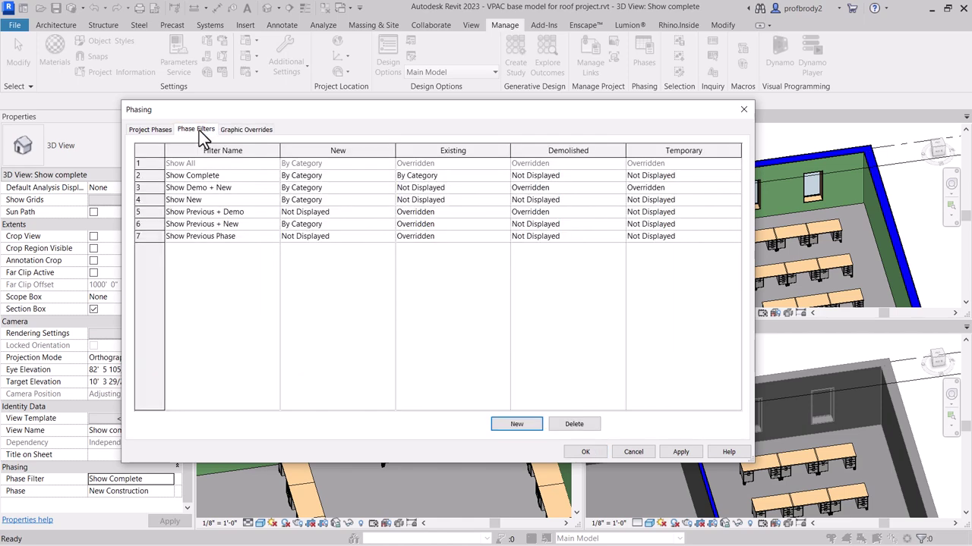
pyautogui.click(449, 213)
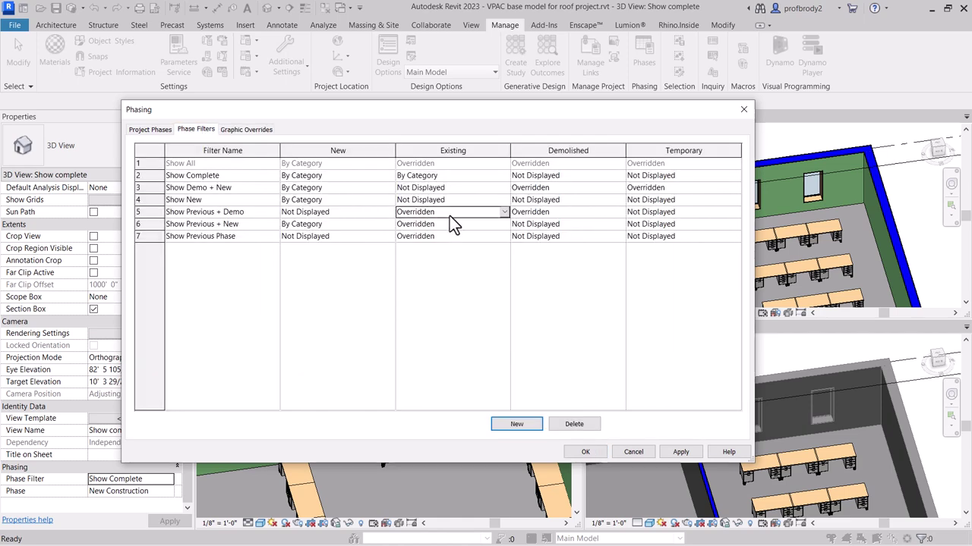
pyautogui.click(504, 211)
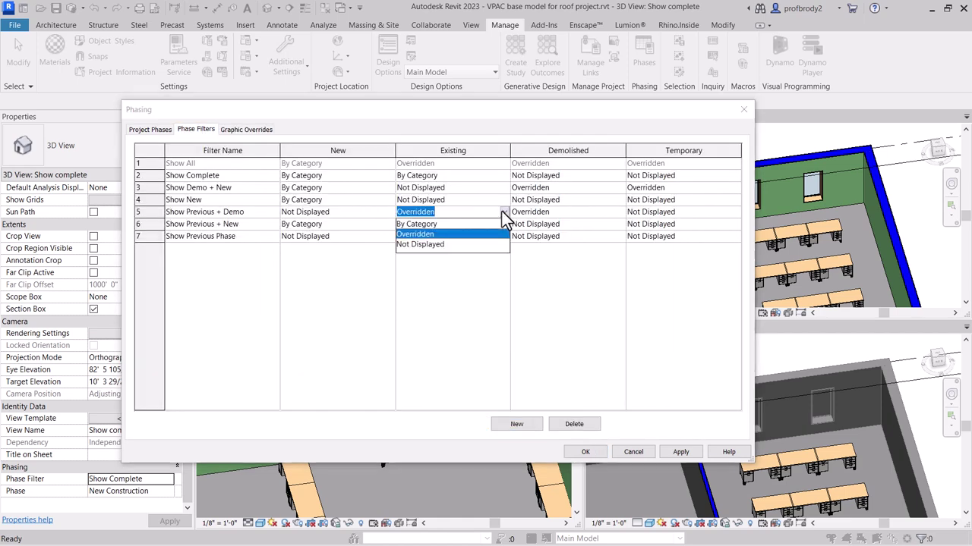
pyautogui.click(503, 213)
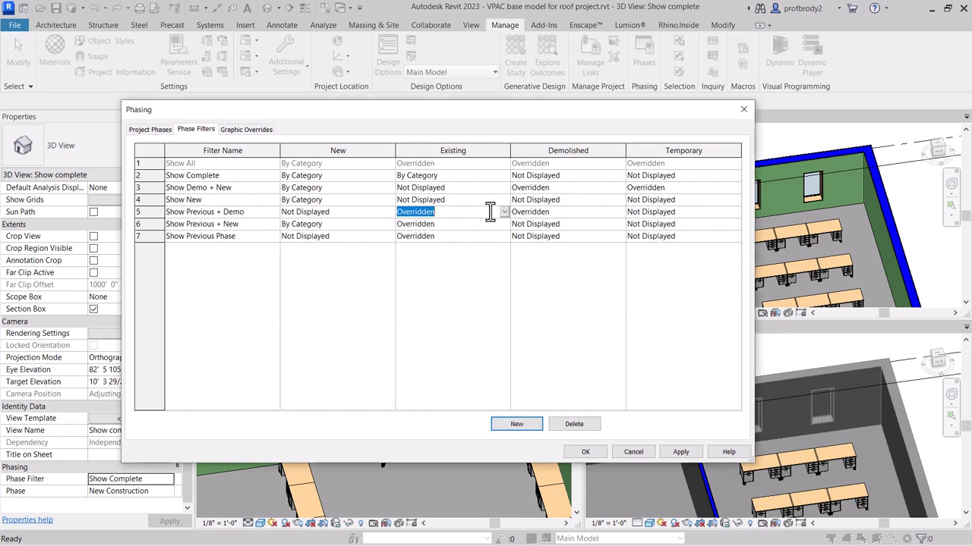
pyautogui.click(245, 129)
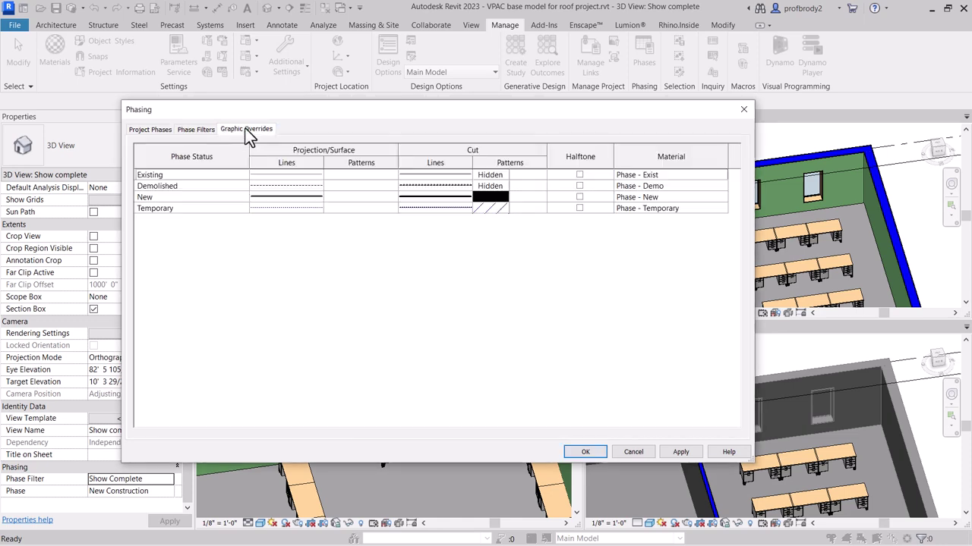
# Step: Give Demolished elements a red solid-fill projection surface pattern
pyautogui.click(277, 187)
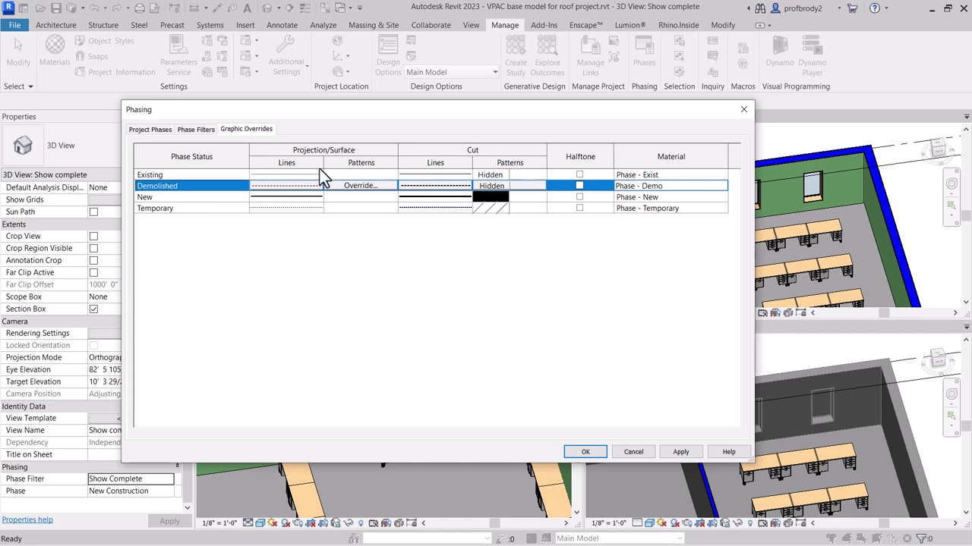
pyautogui.click(354, 187)
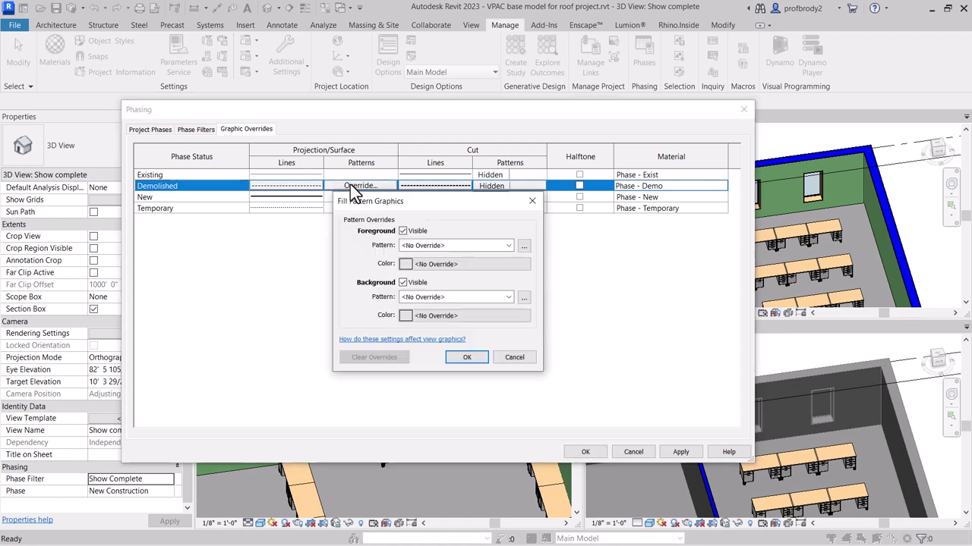
pyautogui.click(473, 266)
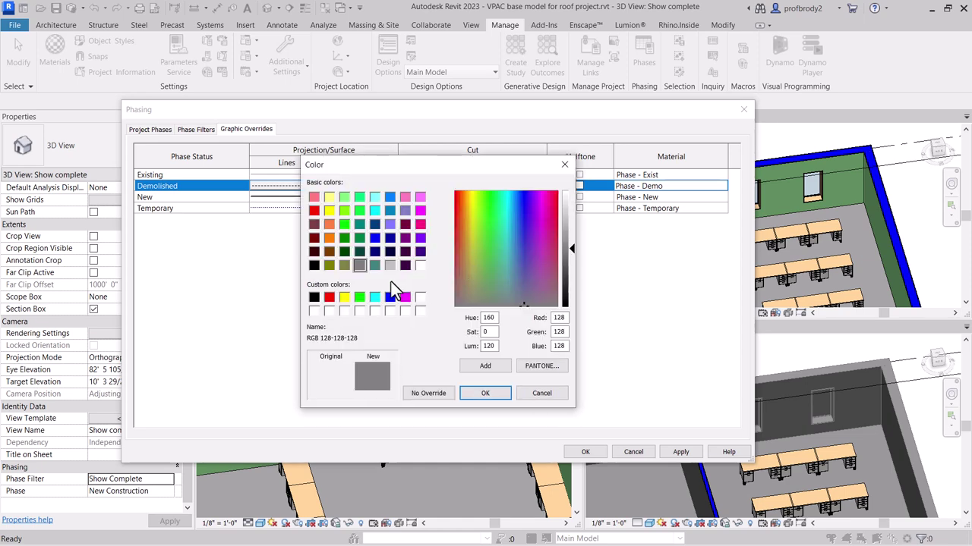
pyautogui.click(331, 297)
pyautogui.click(485, 392)
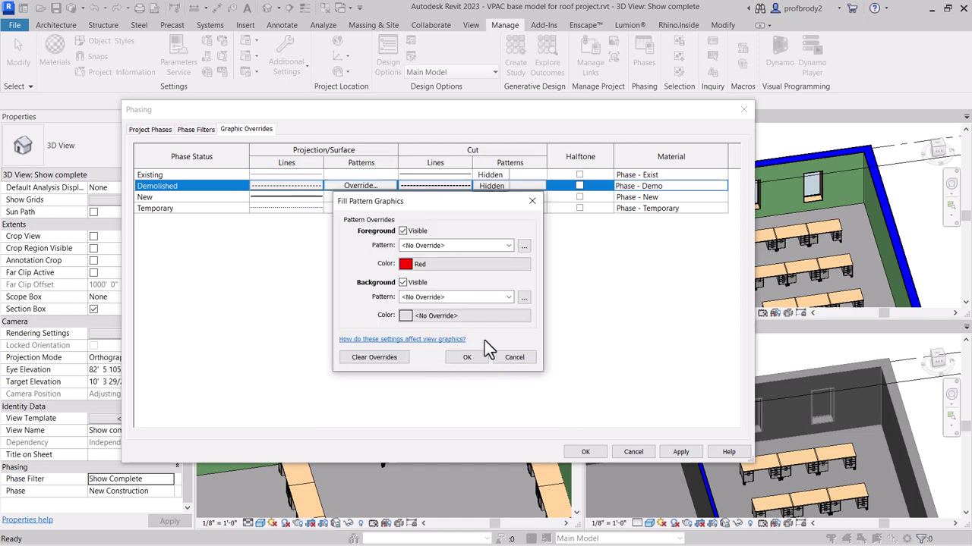
pyautogui.click(508, 245)
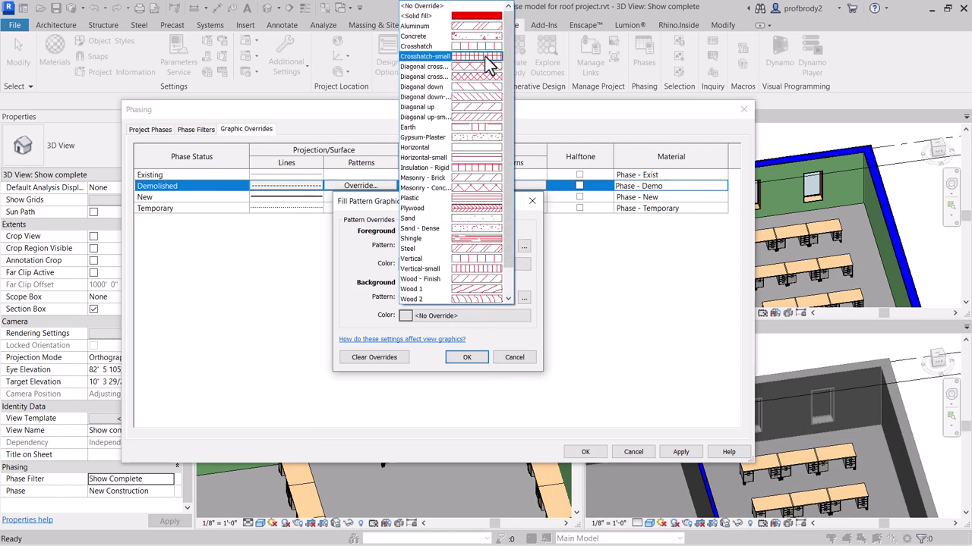
pyautogui.click(479, 16)
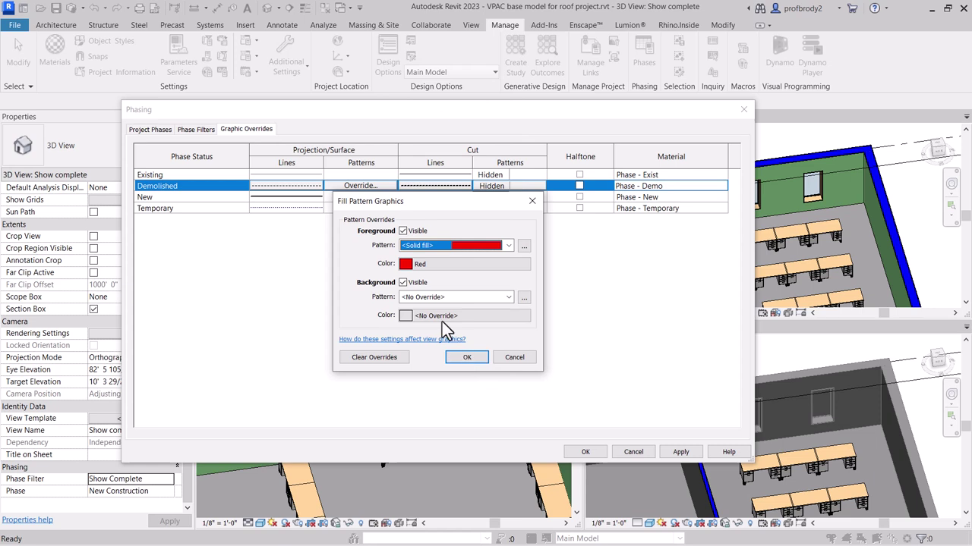
pyautogui.click(466, 360)
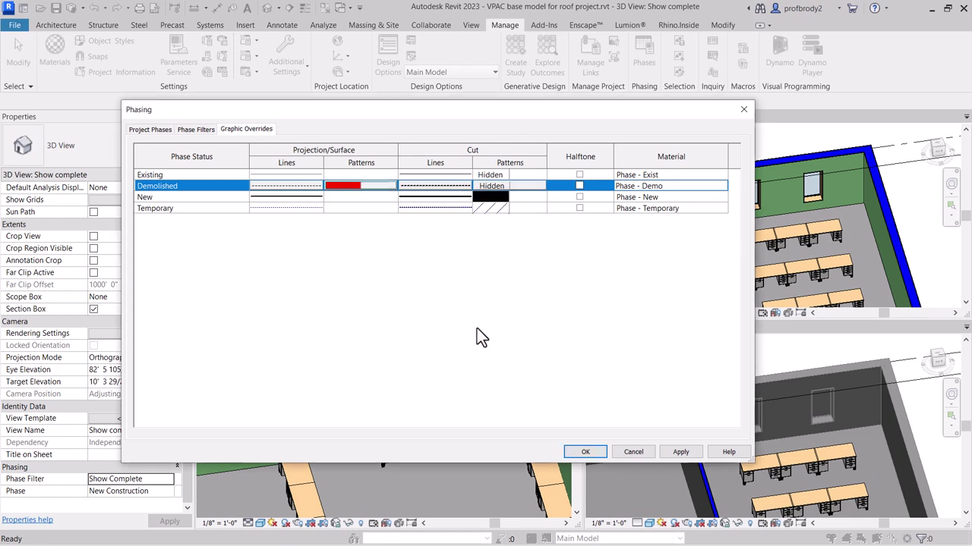
# Step: Make Demolished cut lines red with line weight 6
pyautogui.click(460, 191)
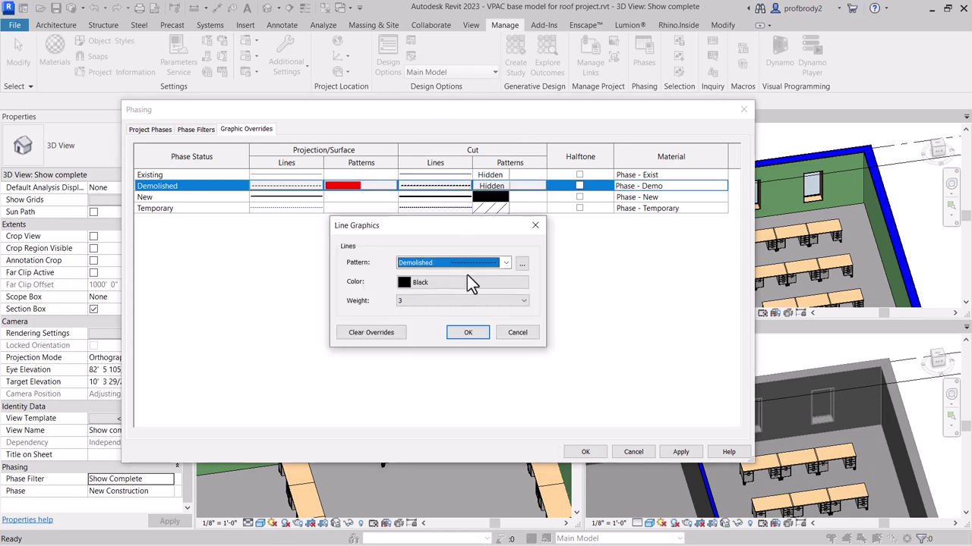
pyautogui.click(510, 282)
pyautogui.click(329, 297)
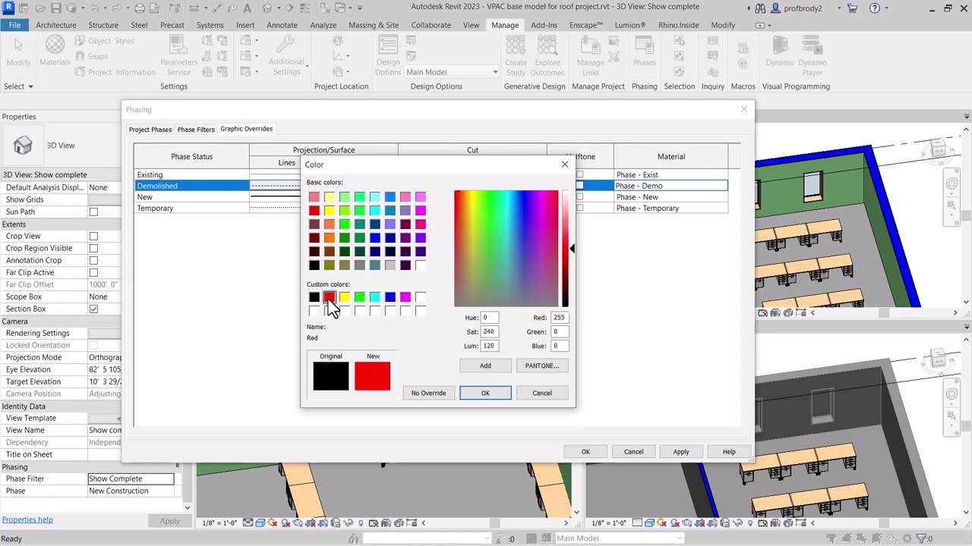
pyautogui.click(466, 392)
pyautogui.click(424, 301)
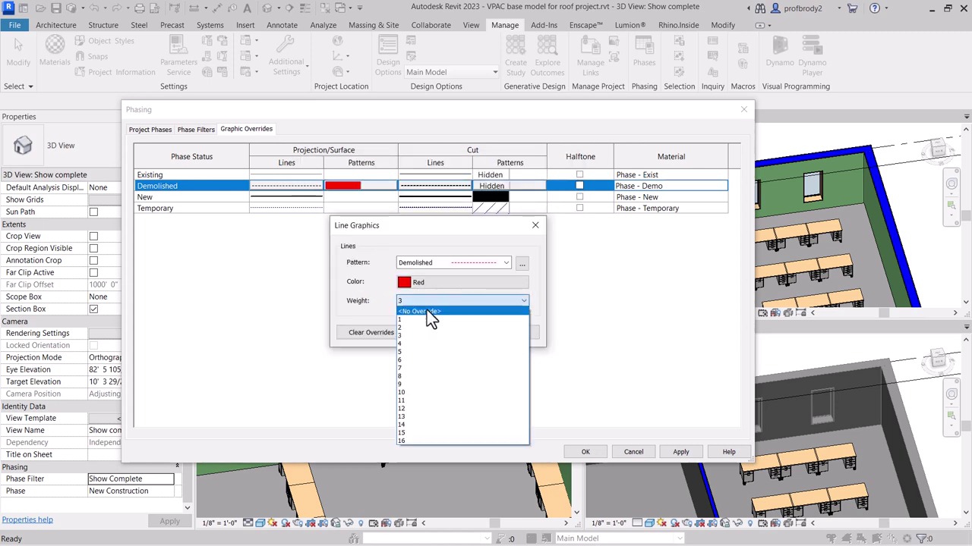
pyautogui.click(430, 363)
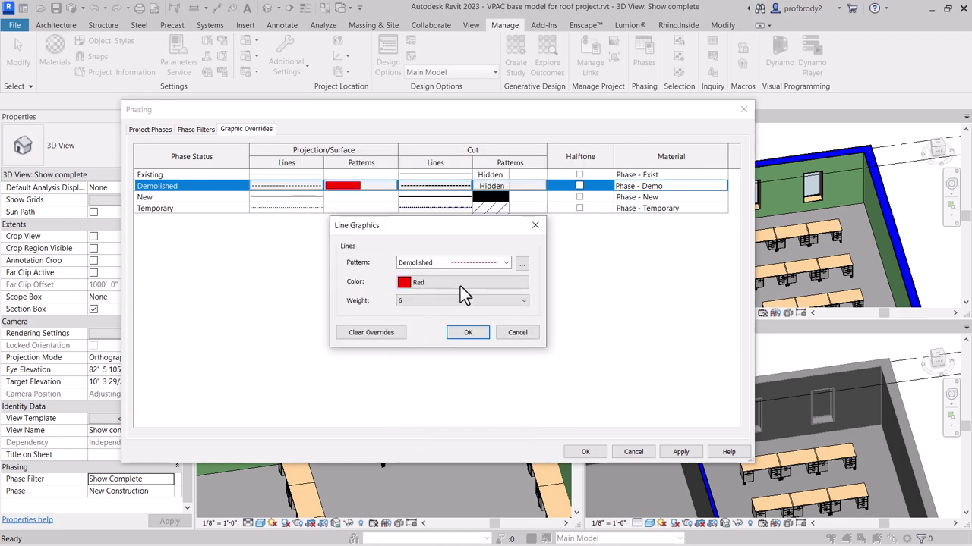
pyautogui.click(466, 332)
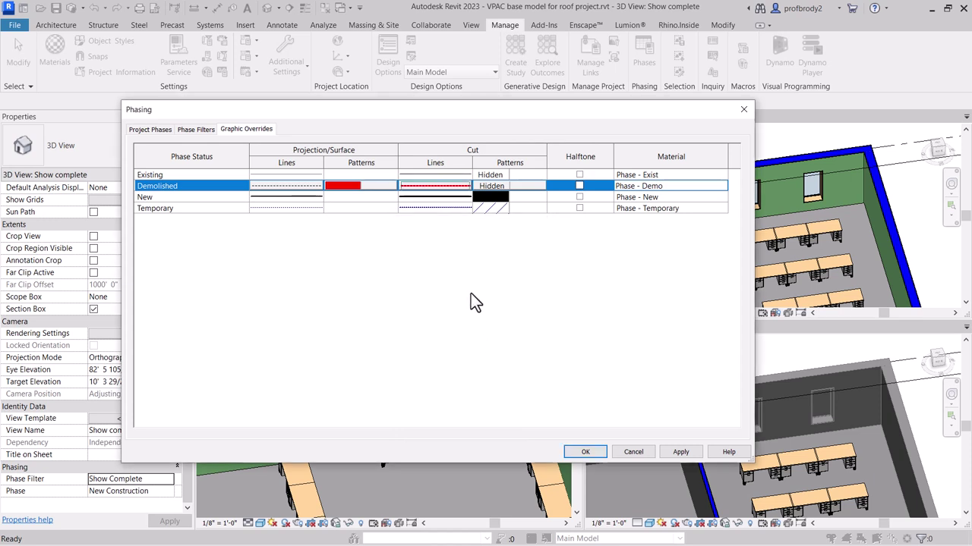
# Step: Give demolished cut patterns a visible solid-fill foreground in pink (RGB 255-138-138)
pyautogui.click(493, 193)
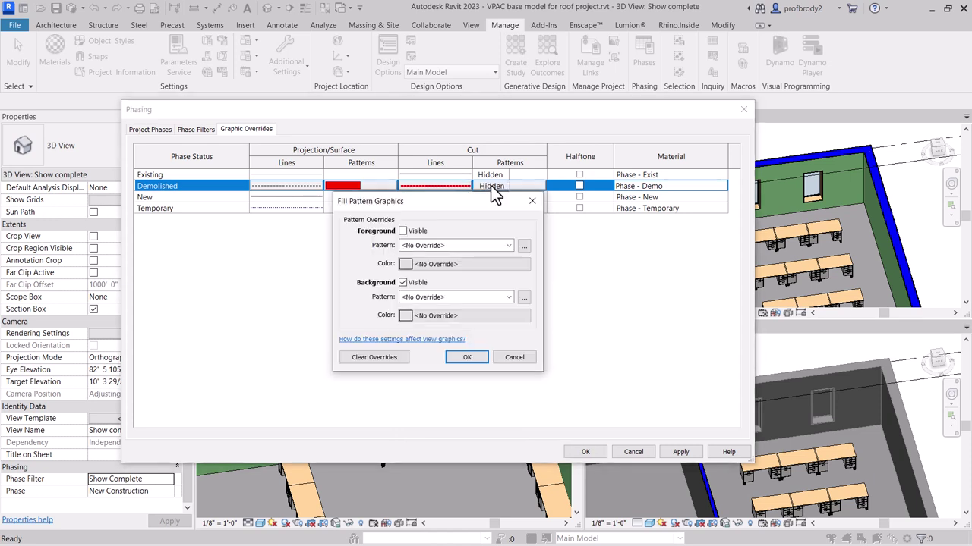
pyautogui.click(403, 231)
pyautogui.click(508, 245)
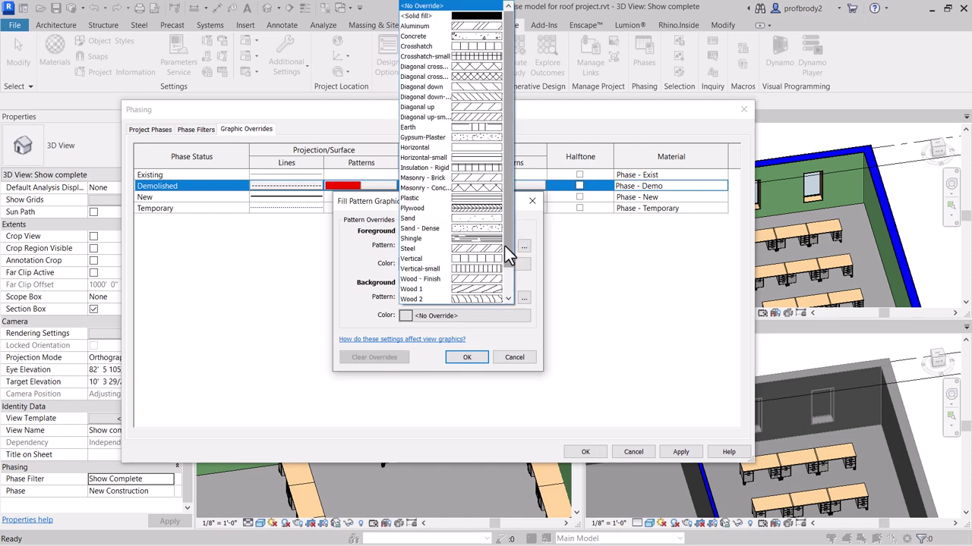
pyautogui.click(477, 20)
pyautogui.click(470, 266)
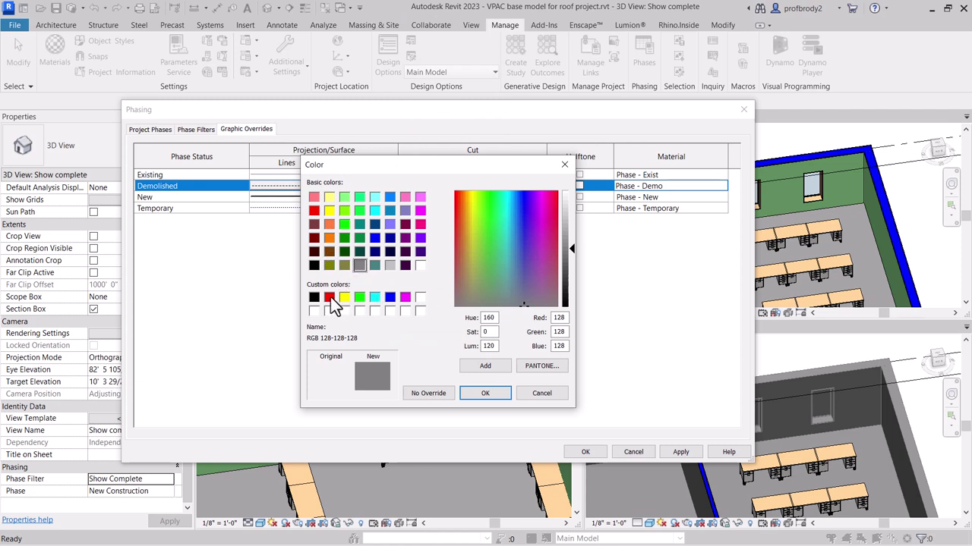
pyautogui.click(313, 197)
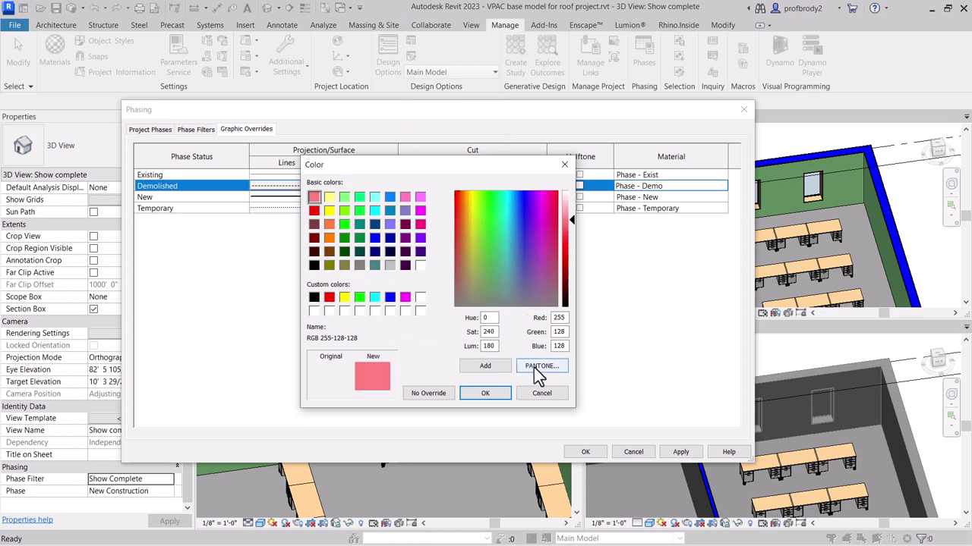
pyautogui.click(328, 297)
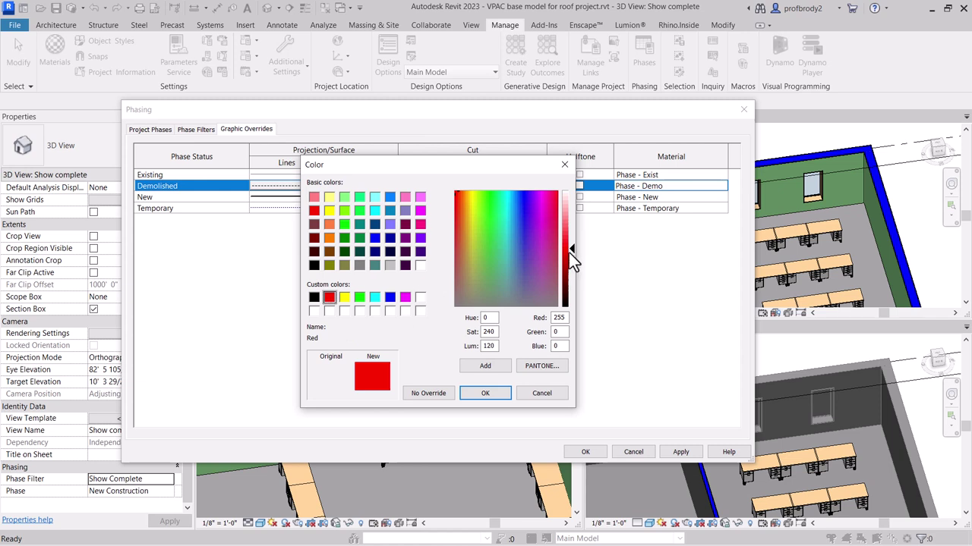
pyautogui.moveTo(570, 251); pyautogui.dragTo(572, 216)
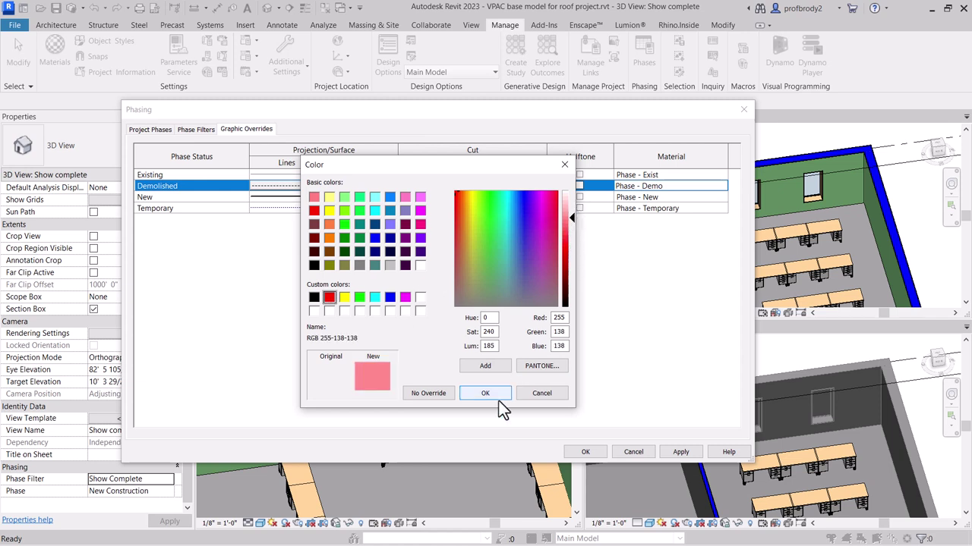
pyautogui.click(466, 394)
pyautogui.click(462, 357)
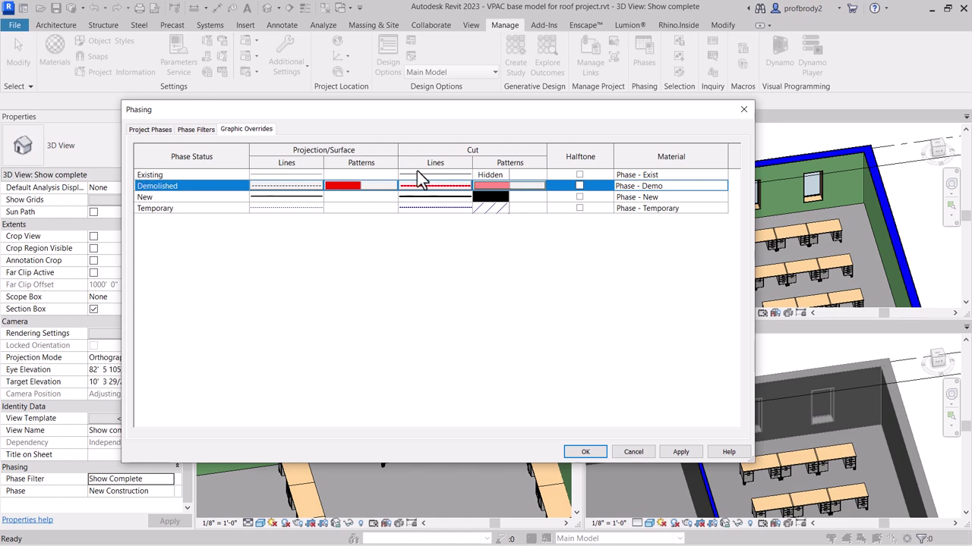
# Step: Set Existing cut lines to black at weight 6, then apply and close Phasing
pyautogui.click(444, 175)
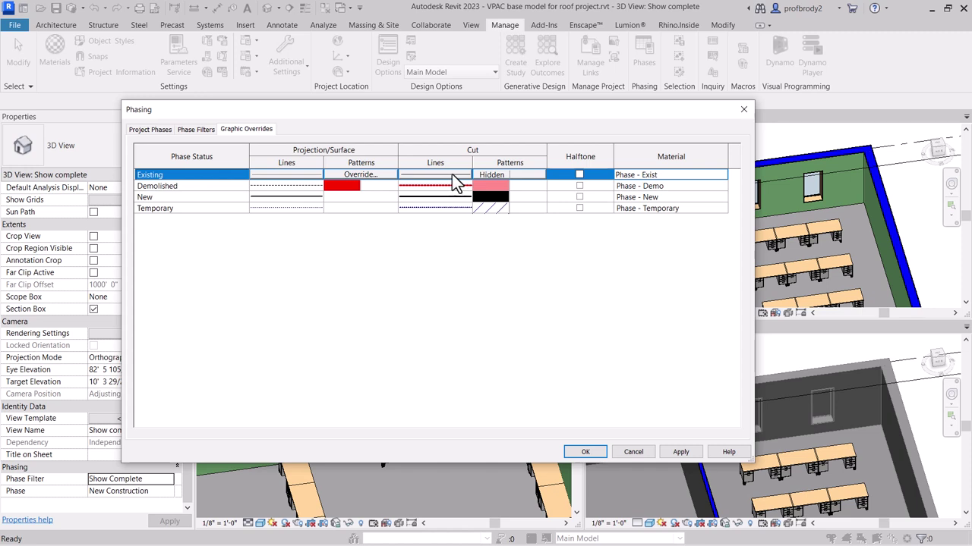
pyautogui.click(450, 175)
pyautogui.click(449, 281)
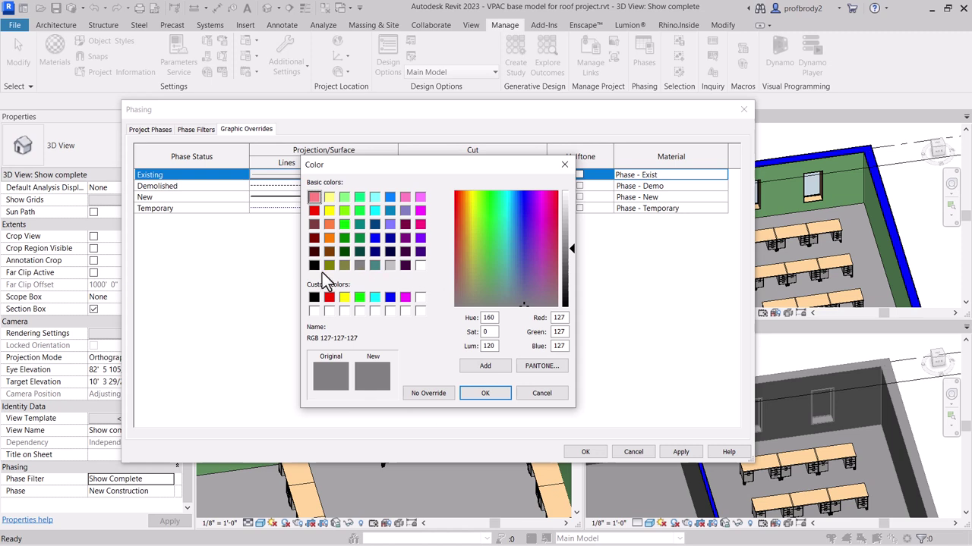
pyautogui.click(314, 266)
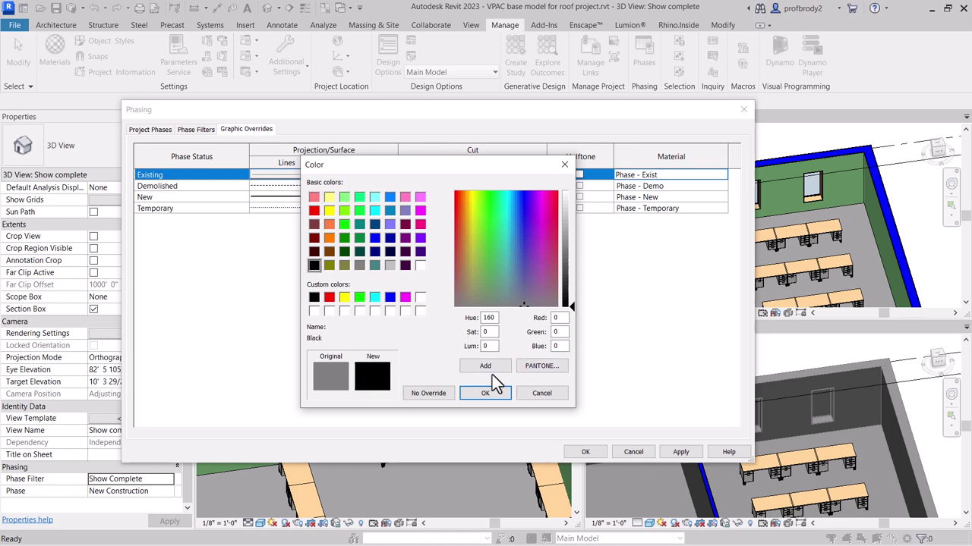
pyautogui.click(480, 394)
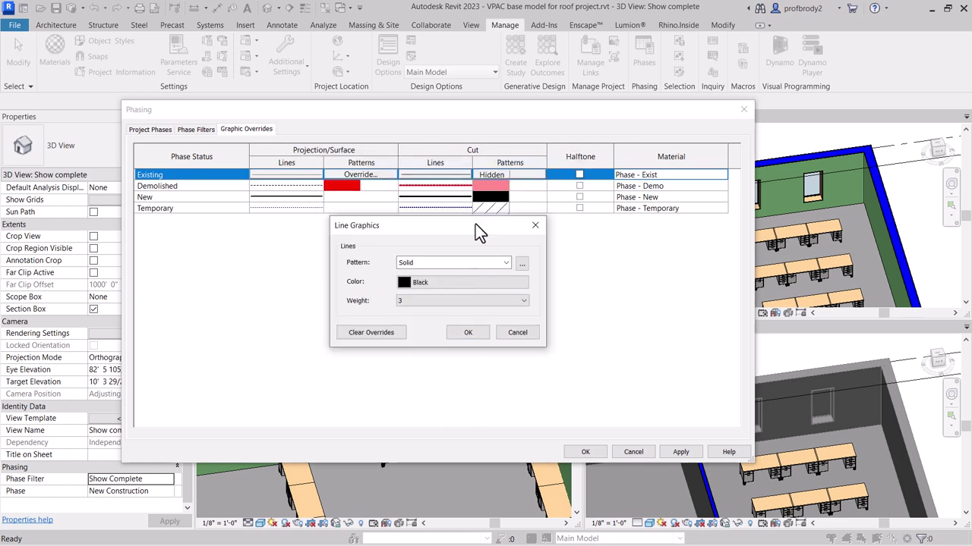
pyautogui.click(431, 302)
pyautogui.click(427, 360)
pyautogui.click(479, 335)
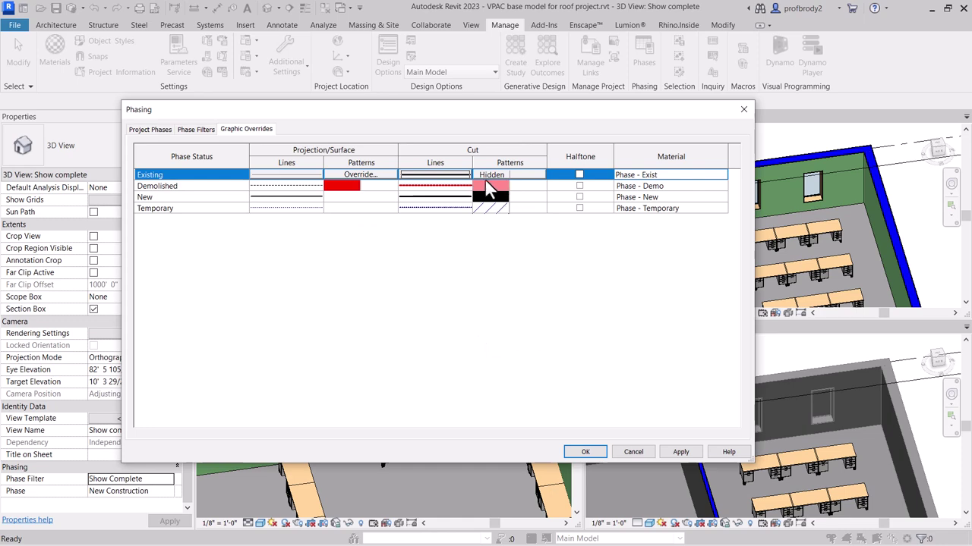
pyautogui.click(687, 456)
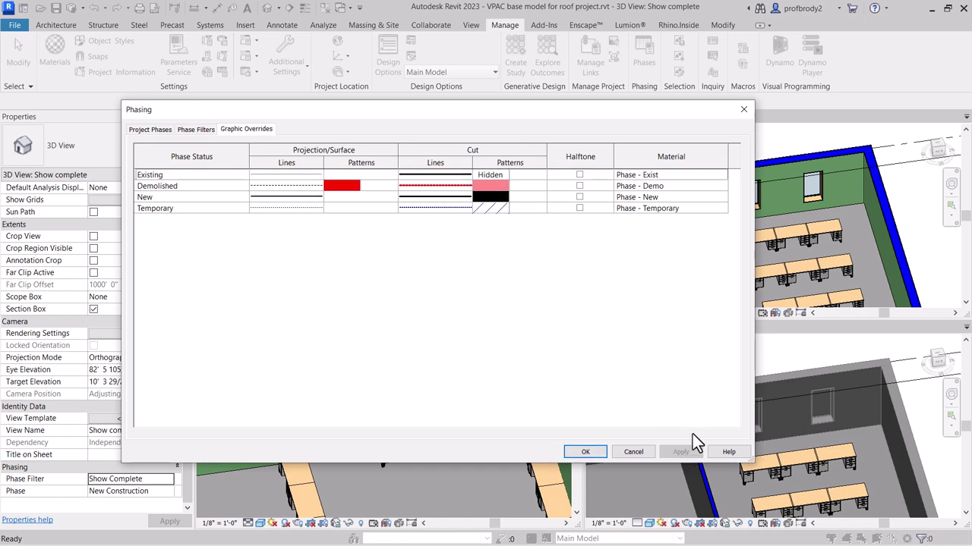
pyautogui.click(585, 453)
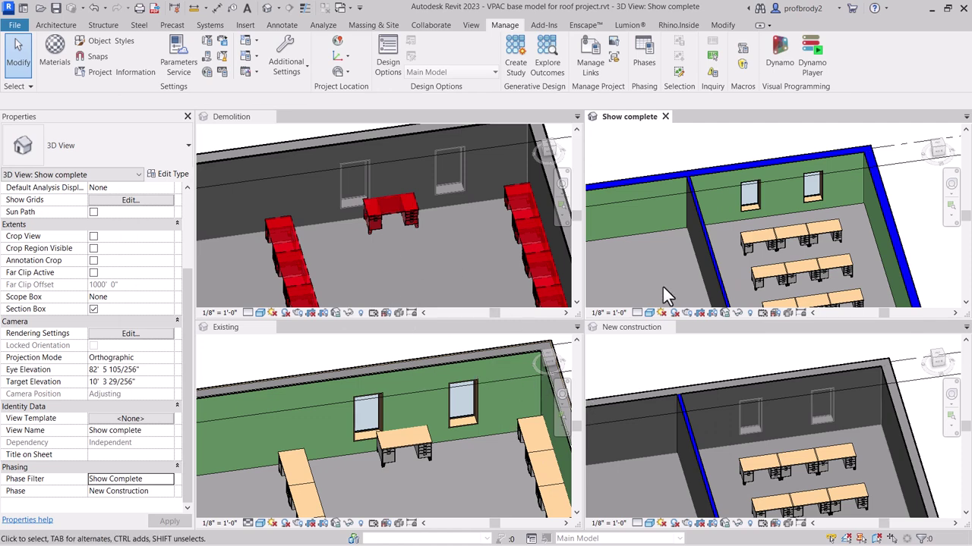
# Step: Set the window's Phase Created to New Construction, keeping Phase Demolished as None
pyautogui.click(752, 209)
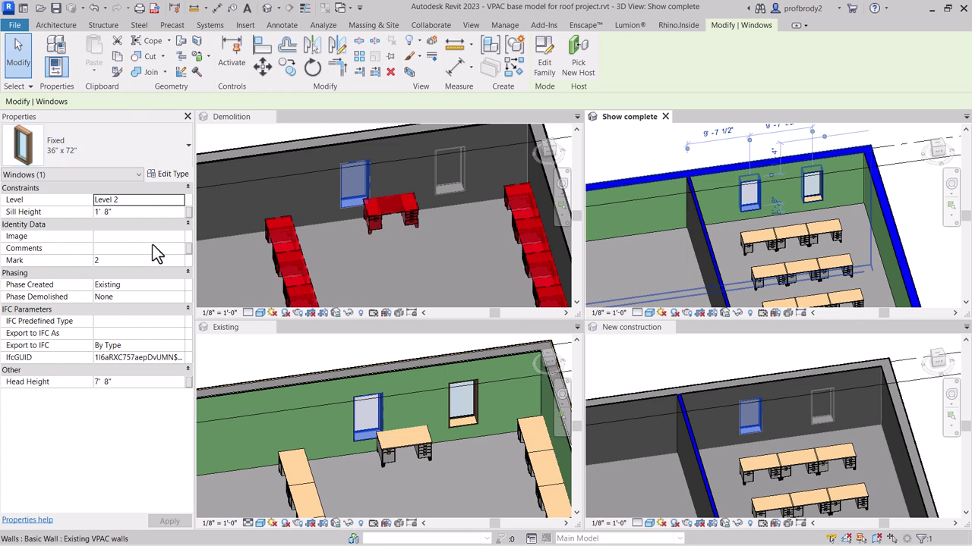
pyautogui.click(177, 286)
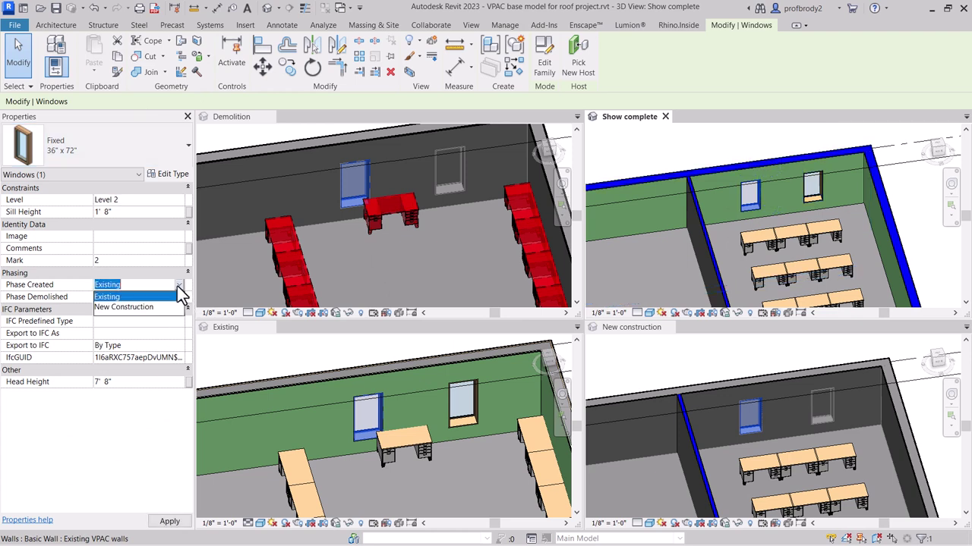
pyautogui.click(158, 307)
pyautogui.click(180, 298)
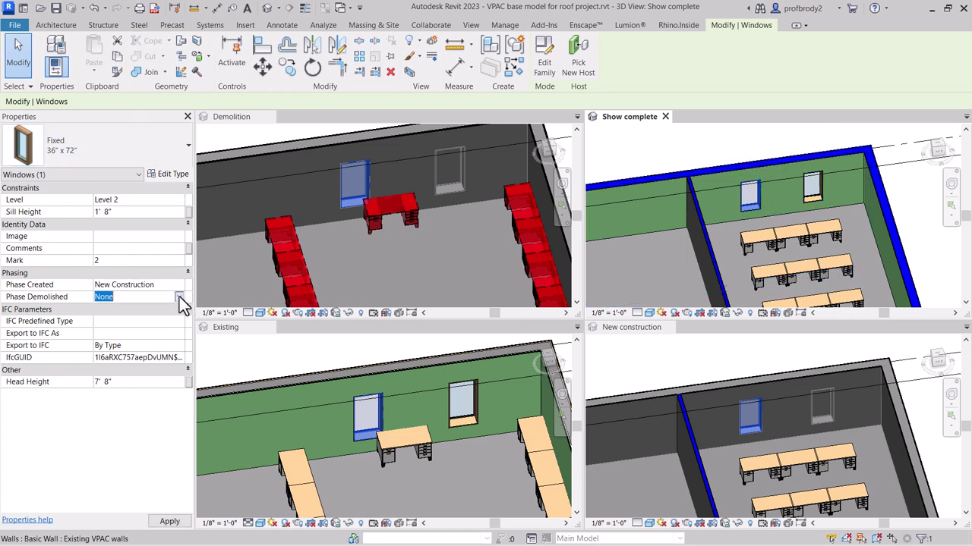
pyautogui.click(181, 301)
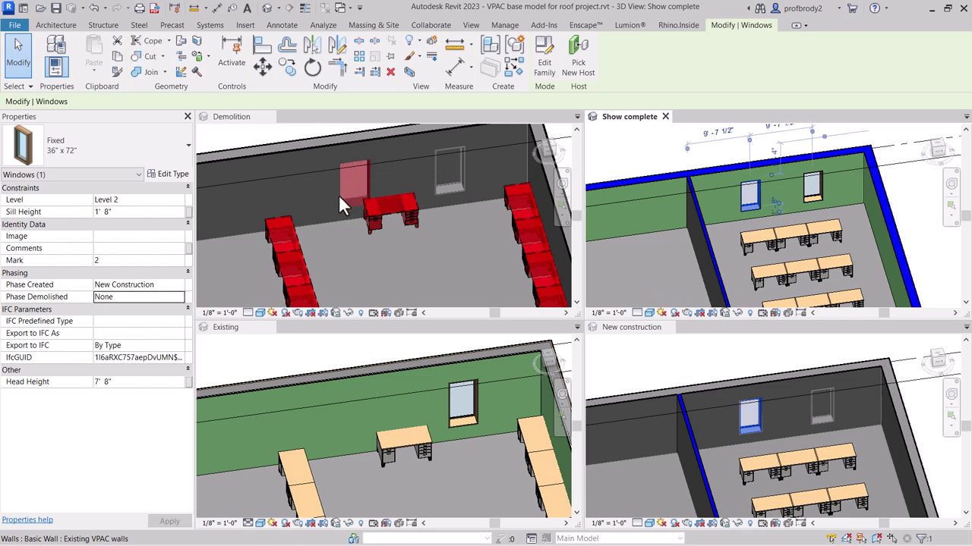
pyautogui.scroll(2, 350, 201)
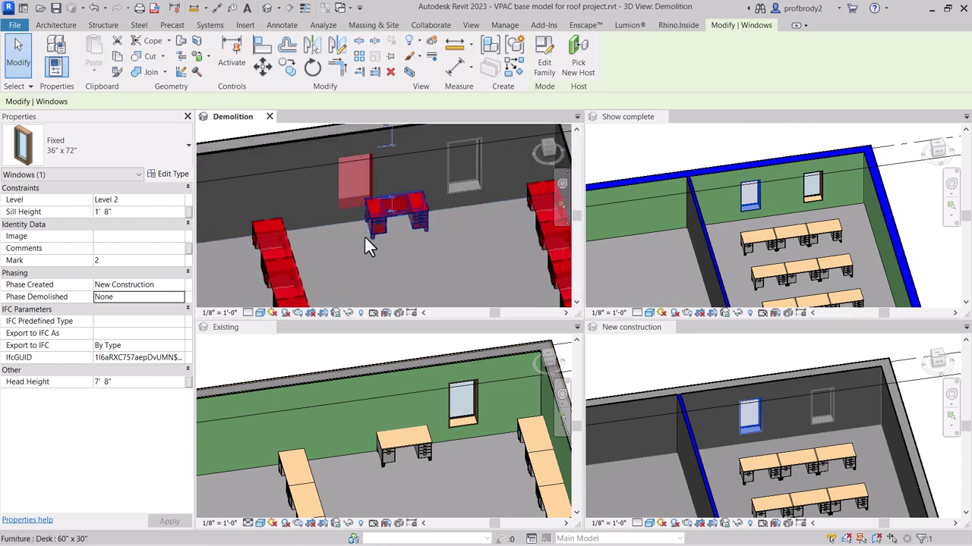
pyautogui.scroll(-1, 376, 245)
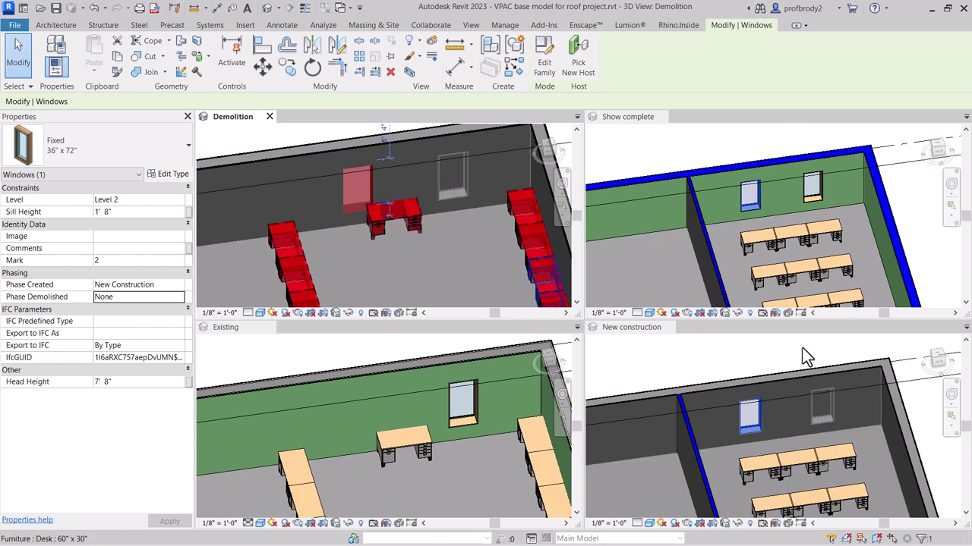
# Step: Switch to the Existing 3D view of the arts center mass model
pyautogui.click(288, 127)
pyautogui.hotkey('ctrl', 'Tab')
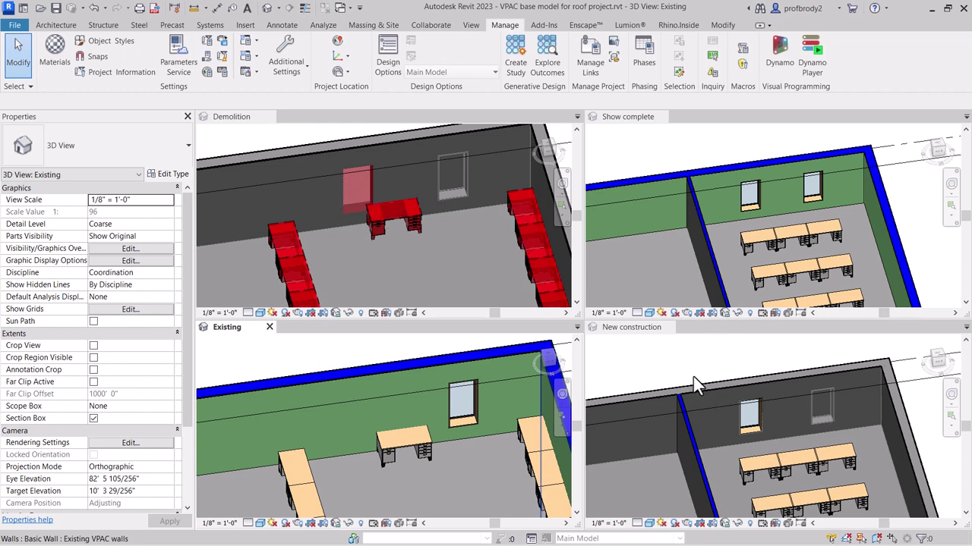
pyautogui.scroll(3, 719, 382)
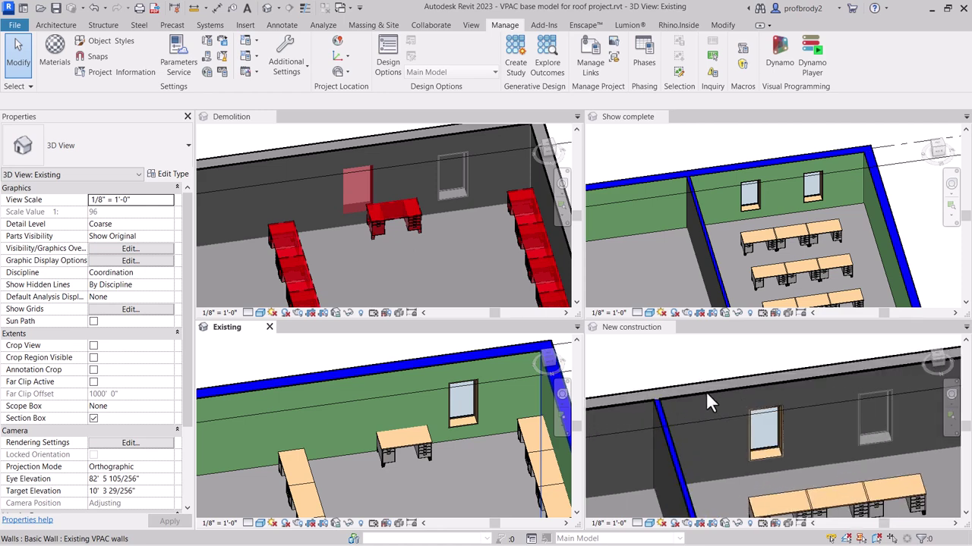
pyautogui.scroll(-2, 706, 397)
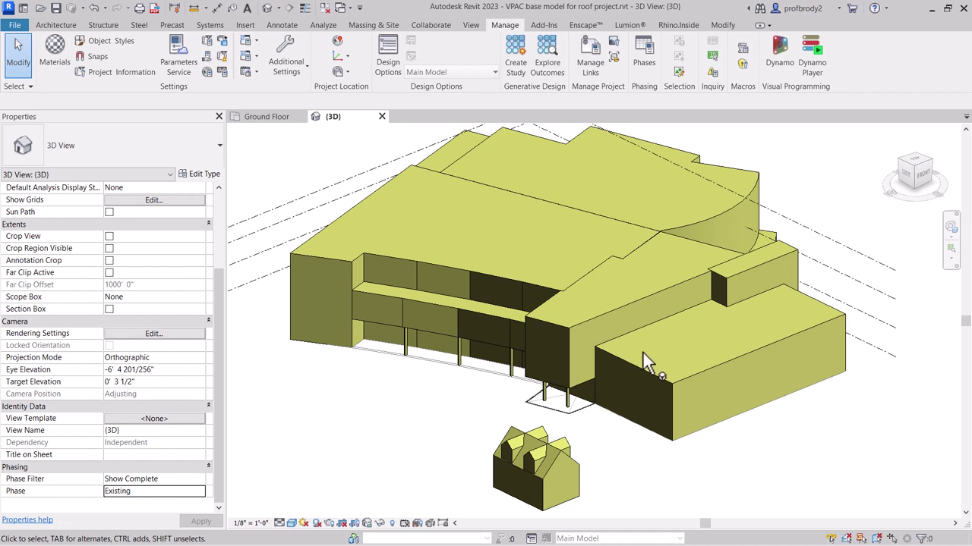
# Step: Start the Wall by Face tool from the Architecture tab's Wall dropdown
pyautogui.click(55, 25)
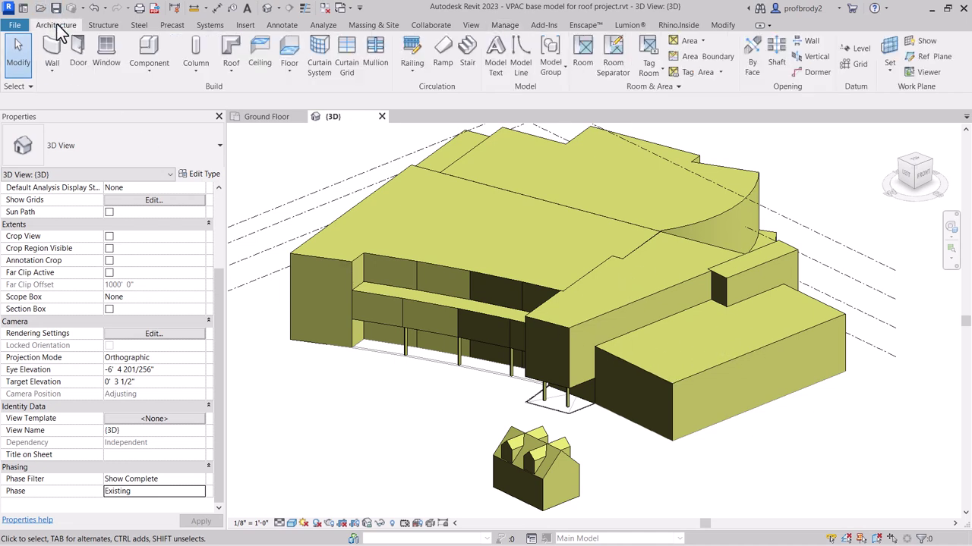
pyautogui.click(51, 67)
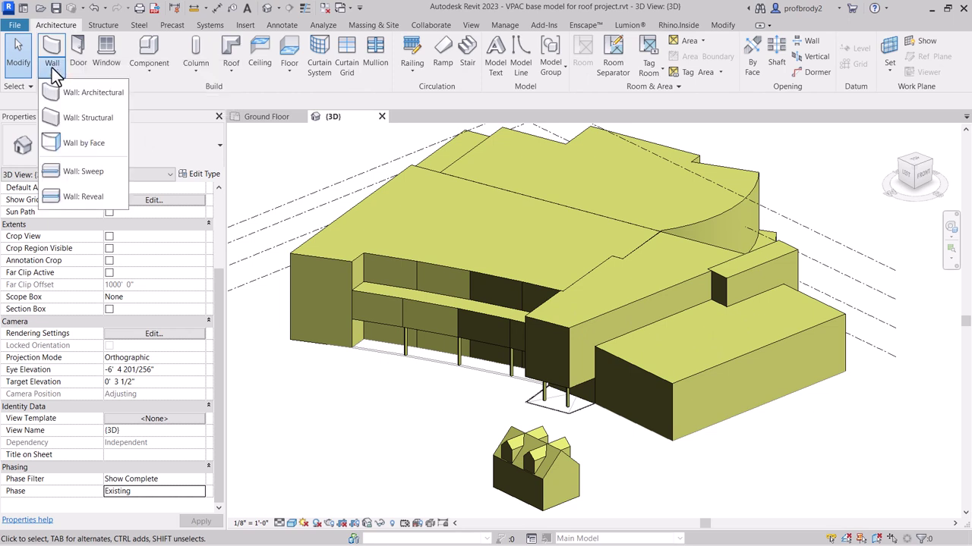
pyautogui.click(76, 142)
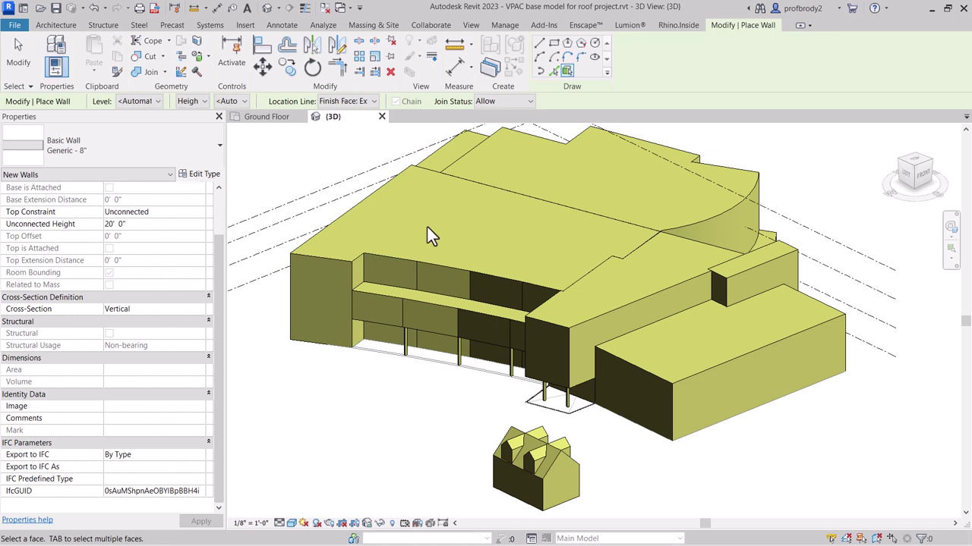
# Step: Duplicate the Generic - 8" wall type as a new type named 'Existing VPAC walls'
pyautogui.click(203, 177)
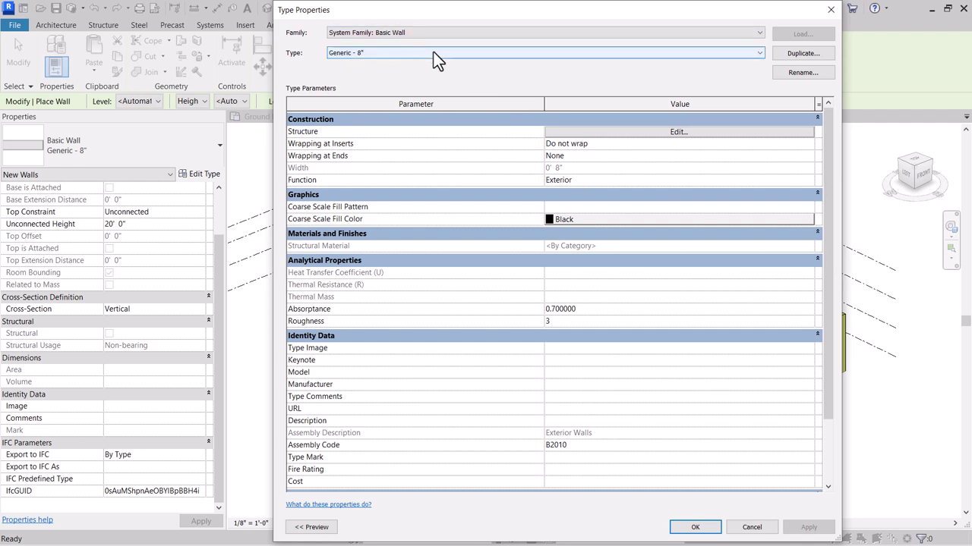
pyautogui.click(791, 54)
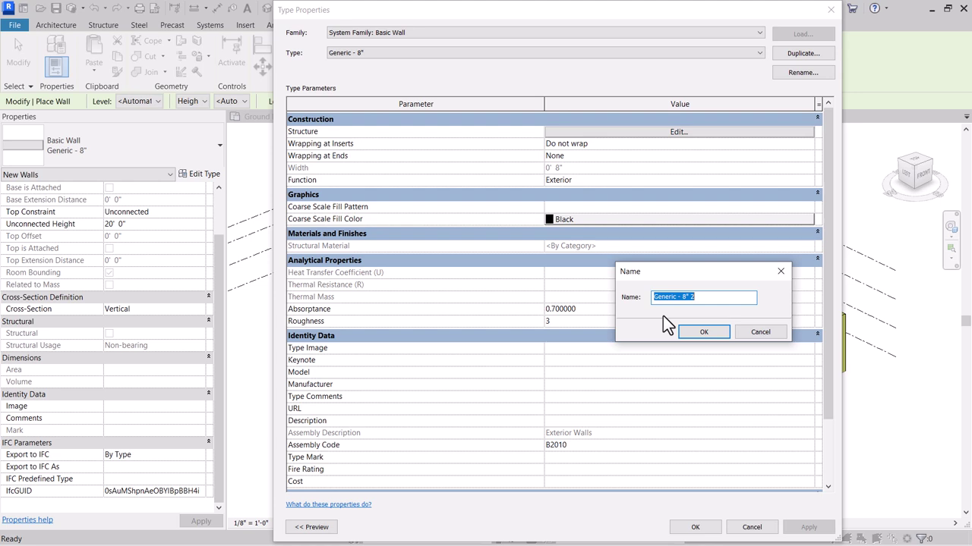
pyautogui.write('Existing VPAC walls')
pyautogui.click(709, 334)
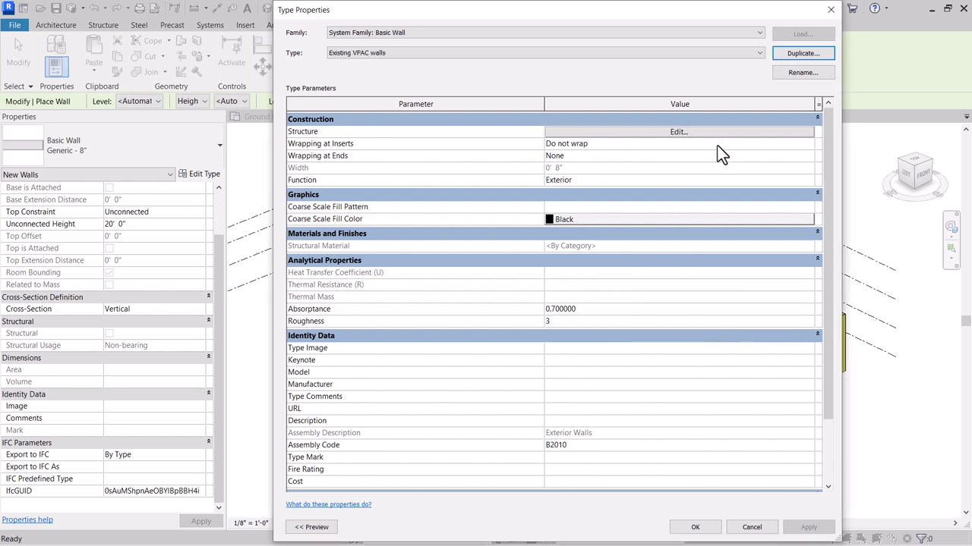
# Step: Set the wall's structure layer thickness to 1' 0" (12 inches)
pyautogui.click(678, 133)
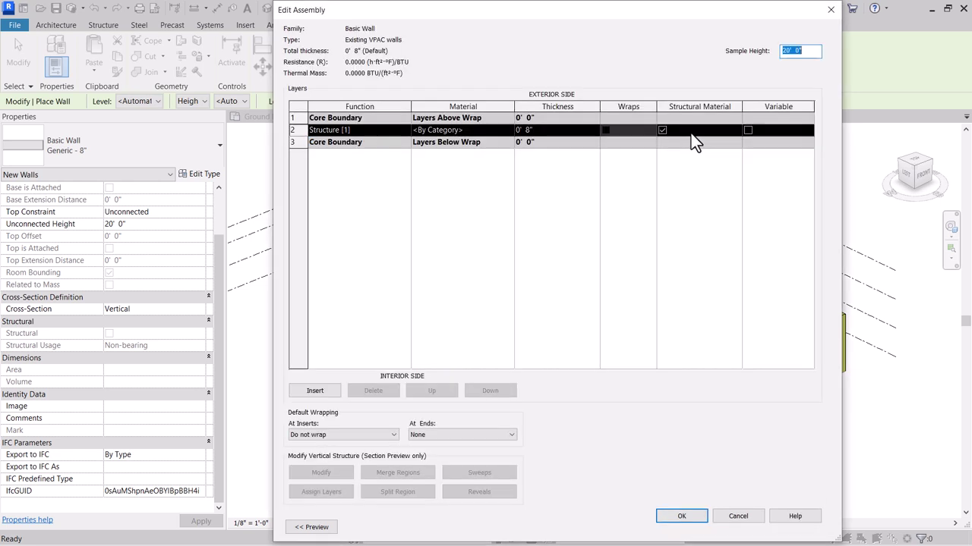
pyautogui.click(315, 529)
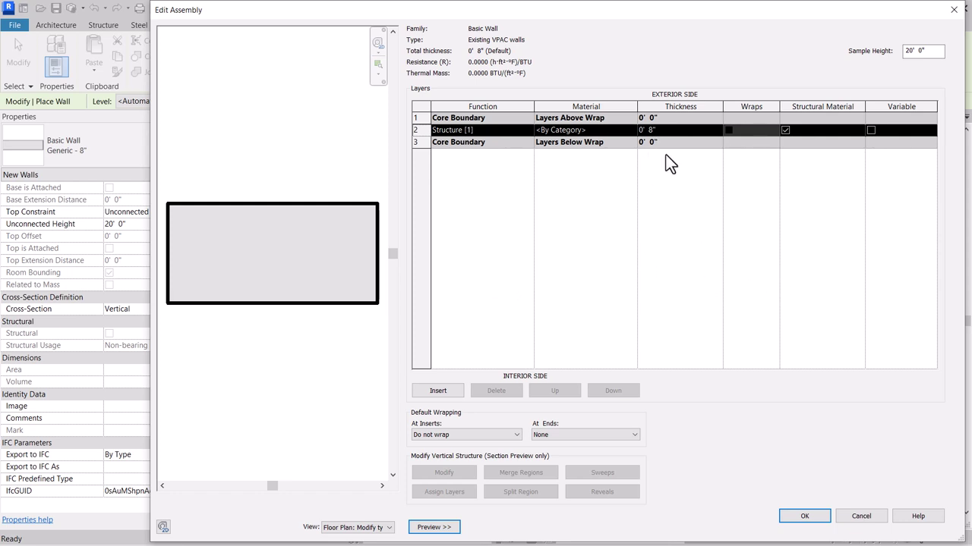
pyautogui.click(655, 130)
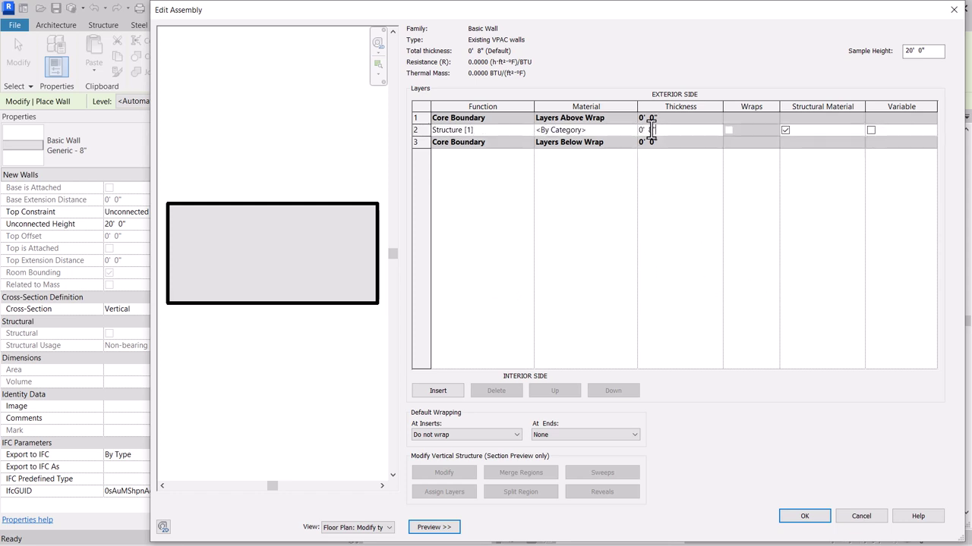
pyautogui.doubleClick(652, 131)
pyautogui.moveTo(655, 130); pyautogui.dragTo(651, 131)
pyautogui.write('12')
pyautogui.press('Return')
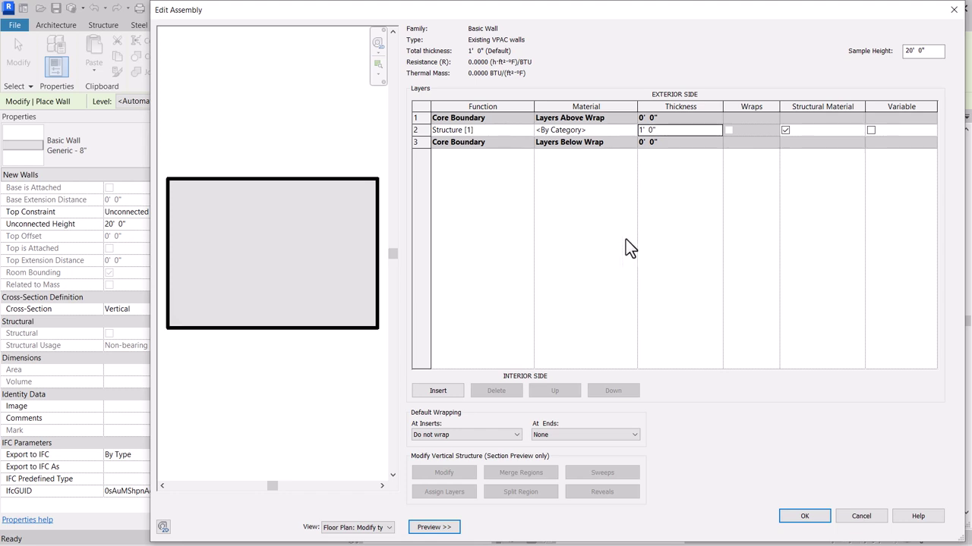
# Step: Insert a new layer on the exterior side and set its function to Finish 1 [4]
pyautogui.click(437, 392)
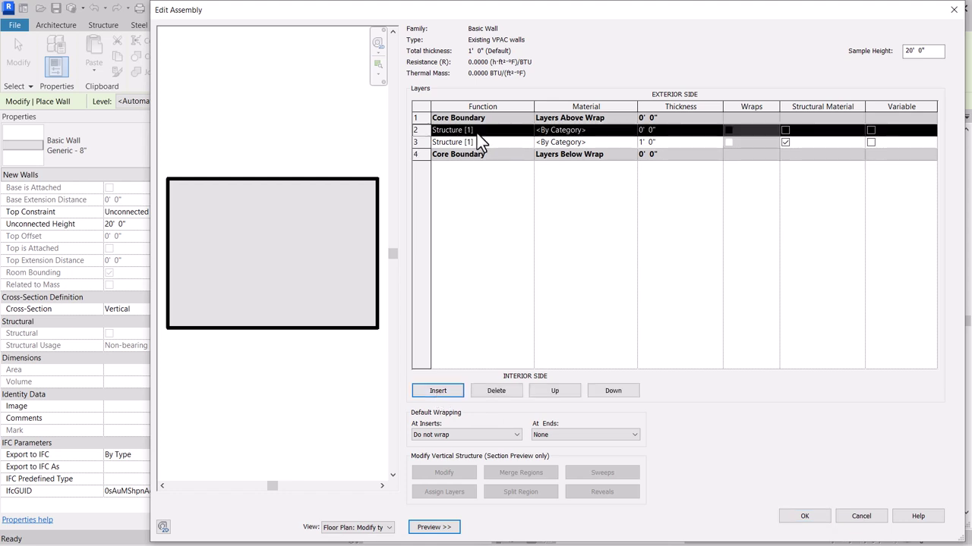
pyautogui.click(546, 393)
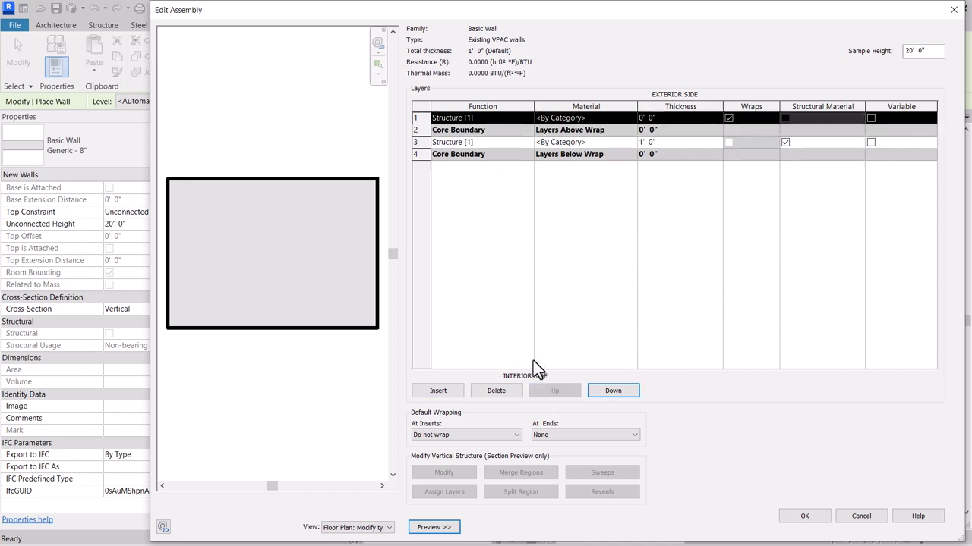
pyautogui.click(510, 117)
pyautogui.click(526, 119)
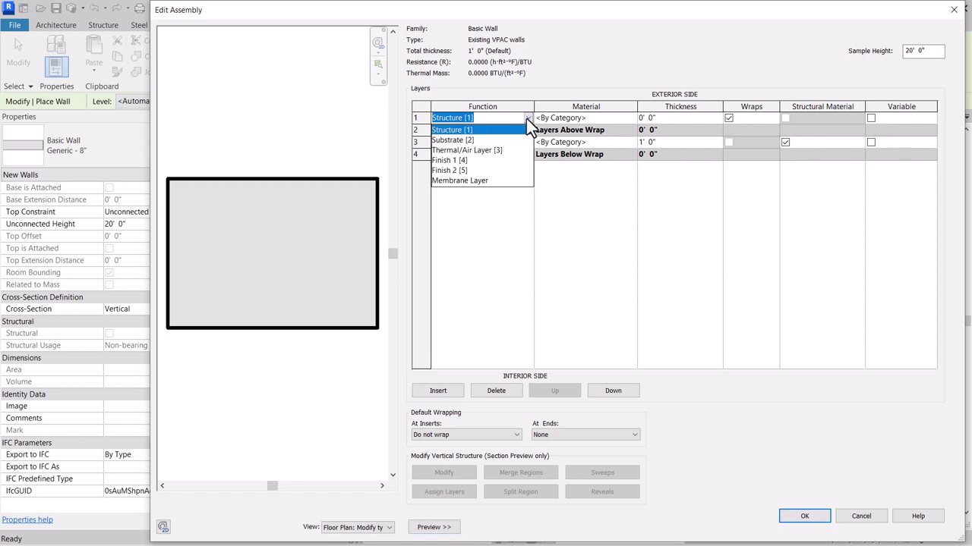
pyautogui.click(460, 161)
pyautogui.click(602, 118)
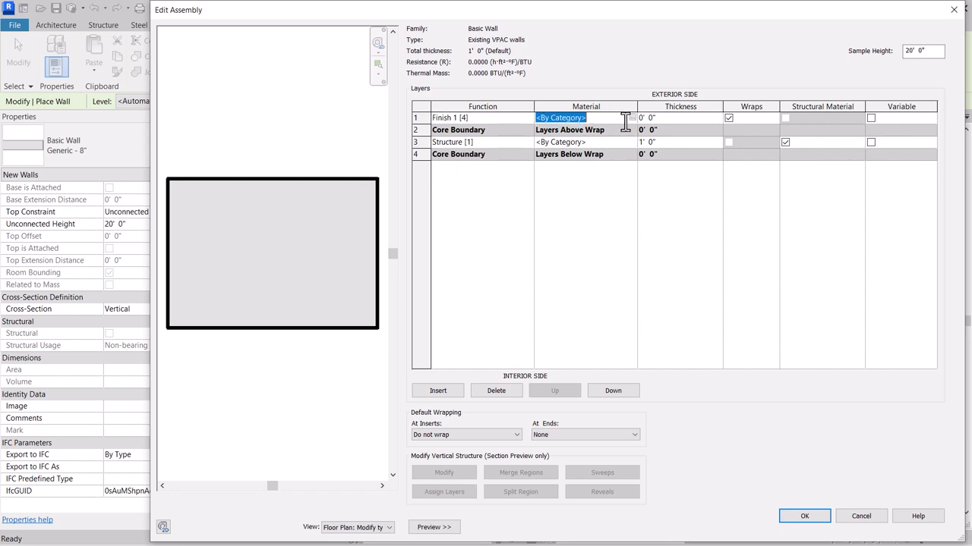
pyautogui.click(634, 118)
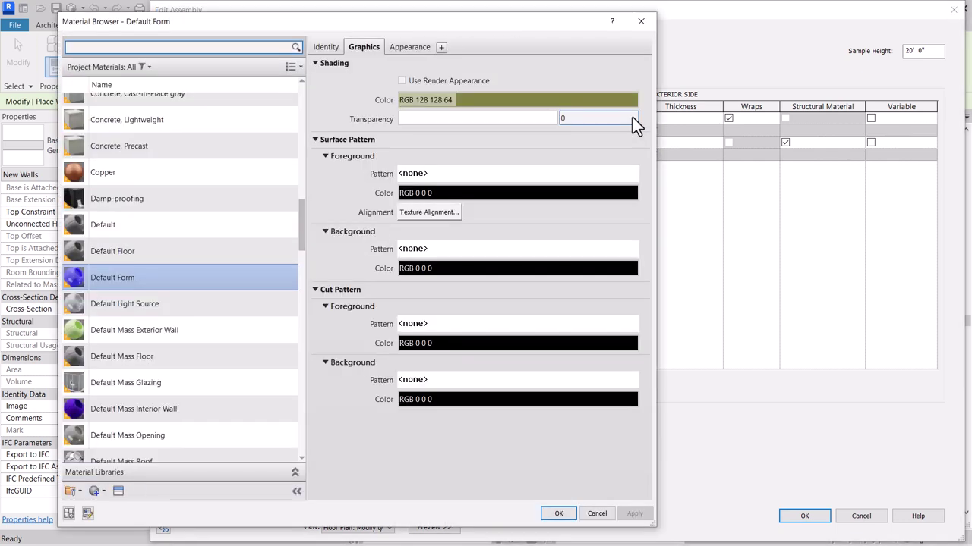
# Step: Create a new material for the finish layer and name it '_Existing Exterior'
pyautogui.click(641, 22)
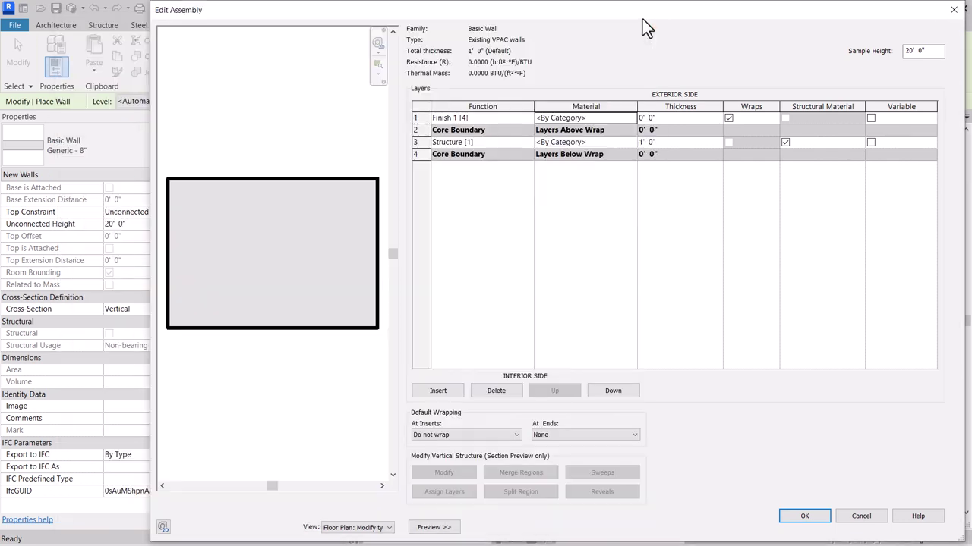
pyautogui.click(626, 120)
pyautogui.click(634, 119)
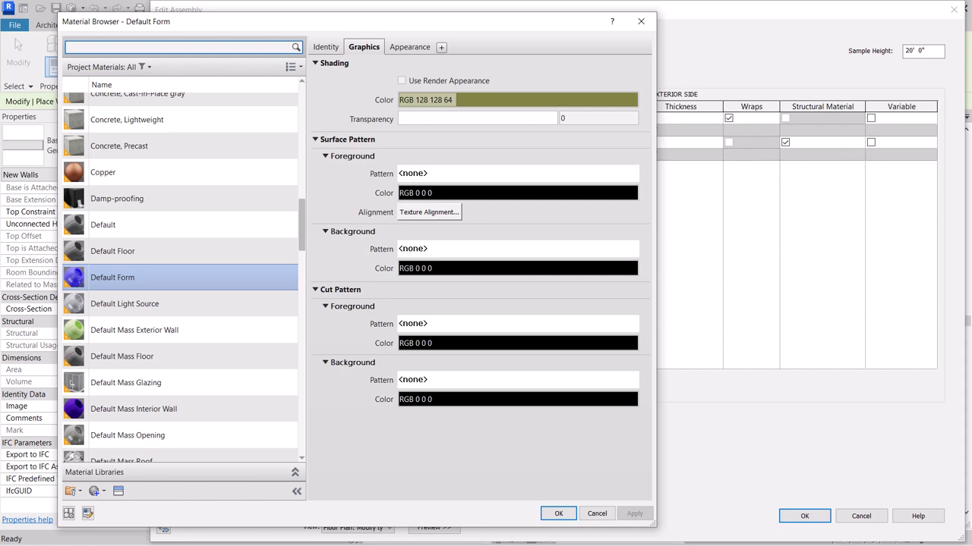
pyautogui.tripleClick(497, 66)
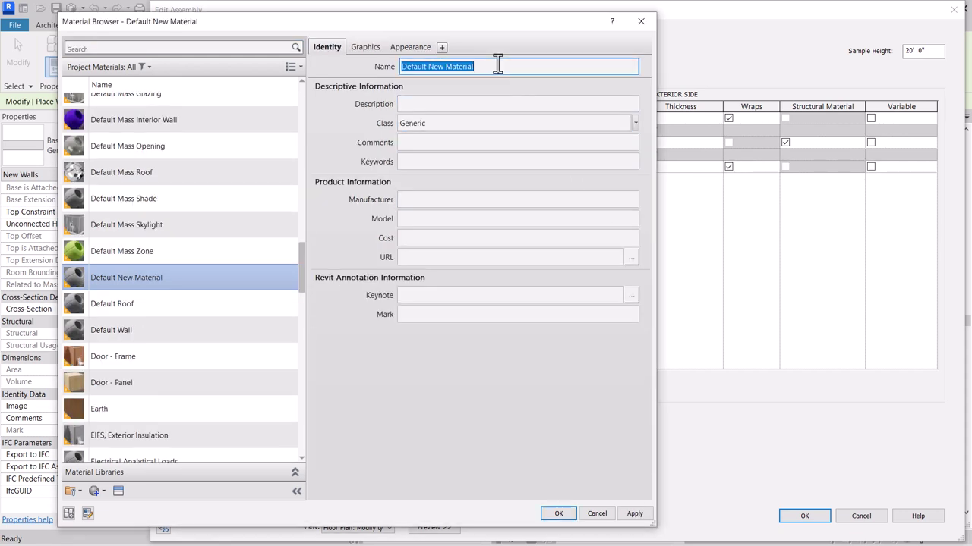
pyautogui.press('BackSpace')
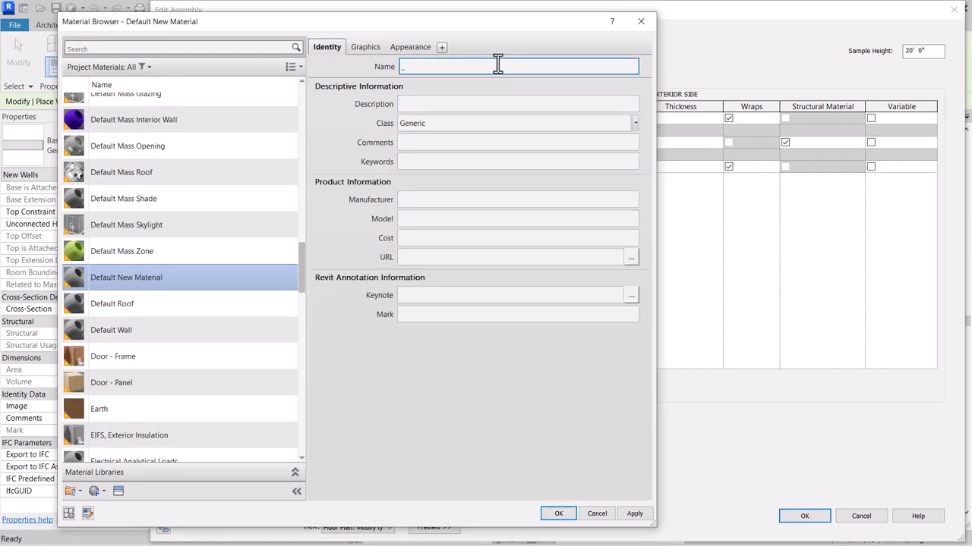
pyautogui.write('_Existing Exterior')
# Step: Make the material's graphics shading use its render appearance
pyautogui.click(364, 49)
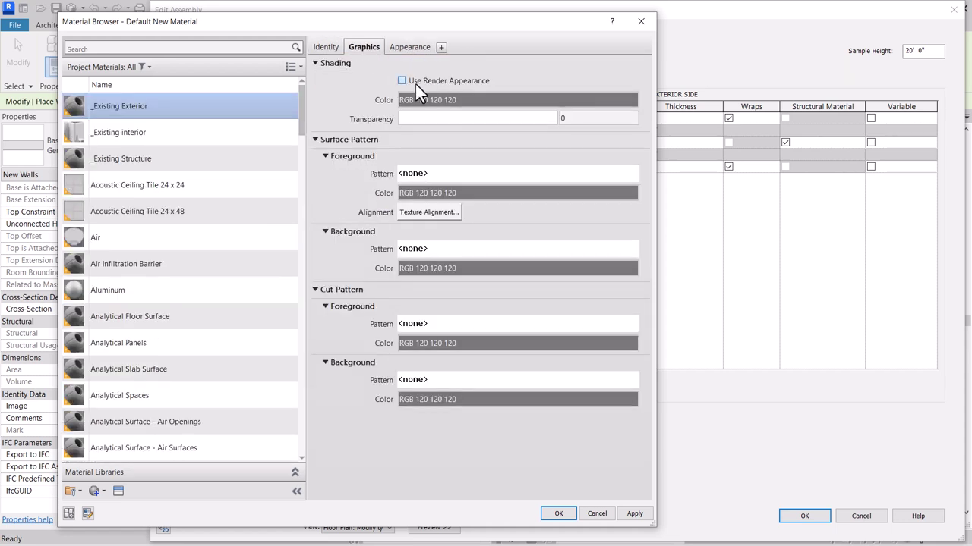
pyautogui.click(400, 82)
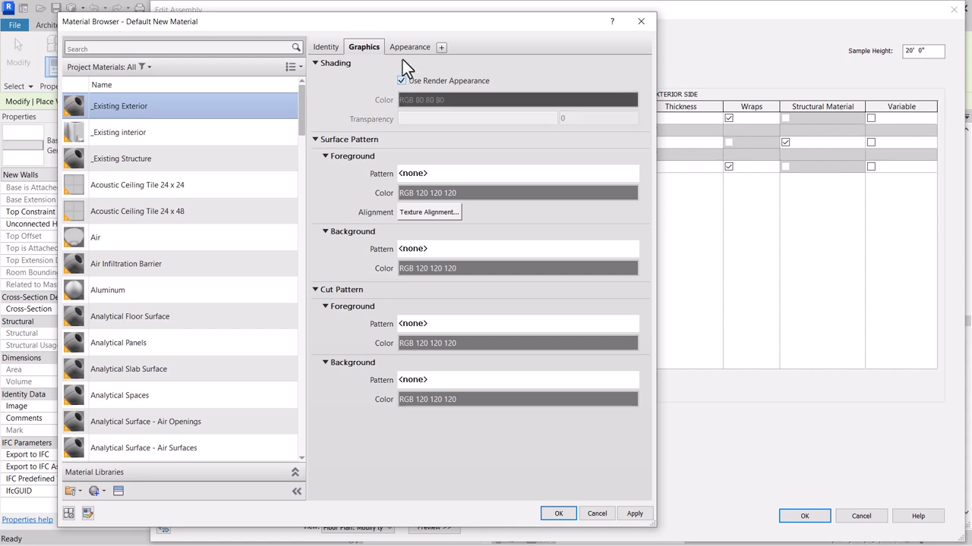
pyautogui.click(408, 47)
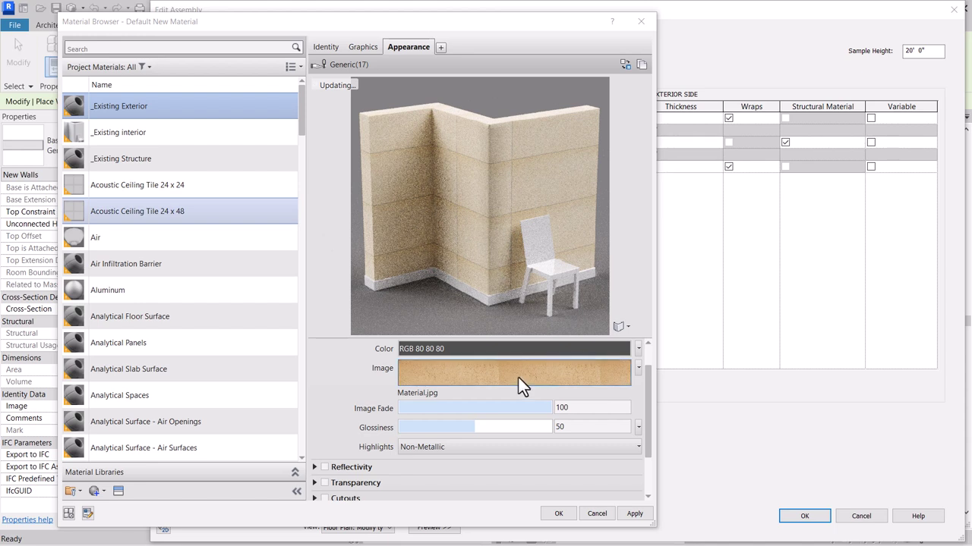
# Step: Link the material image's texture transforms and apply, giving a tan shading colour (RGB 212 176 126)
pyautogui.click(460, 374)
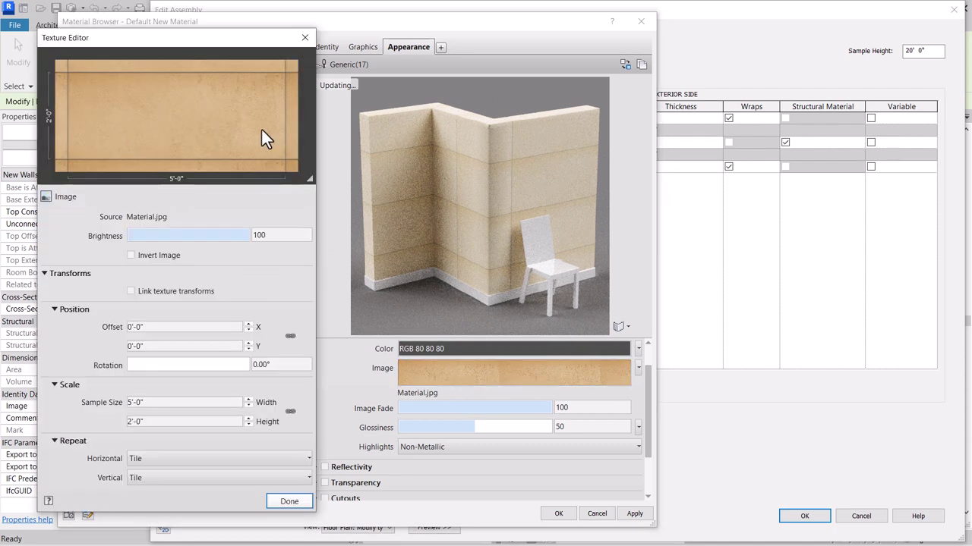
pyautogui.doubleClick(164, 404)
pyautogui.click(205, 422)
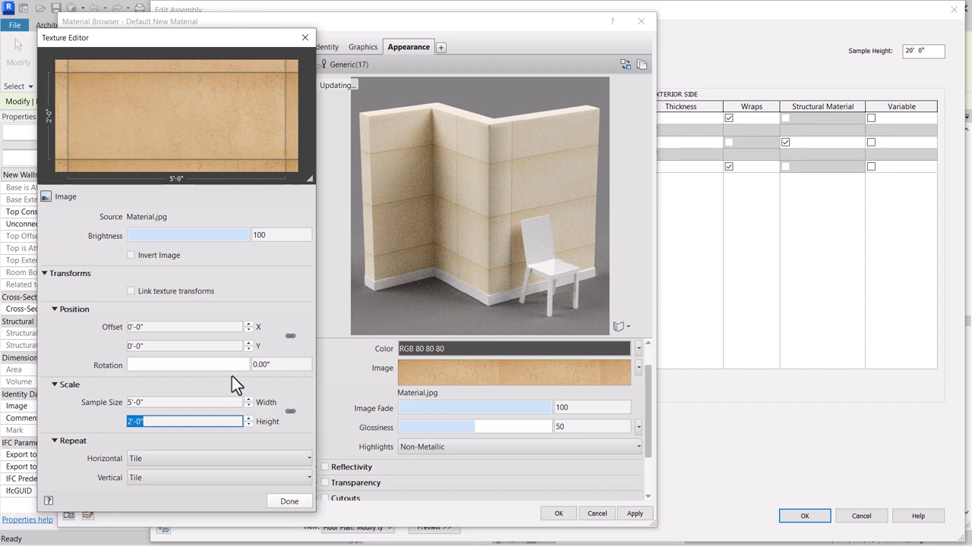
pyautogui.click(130, 292)
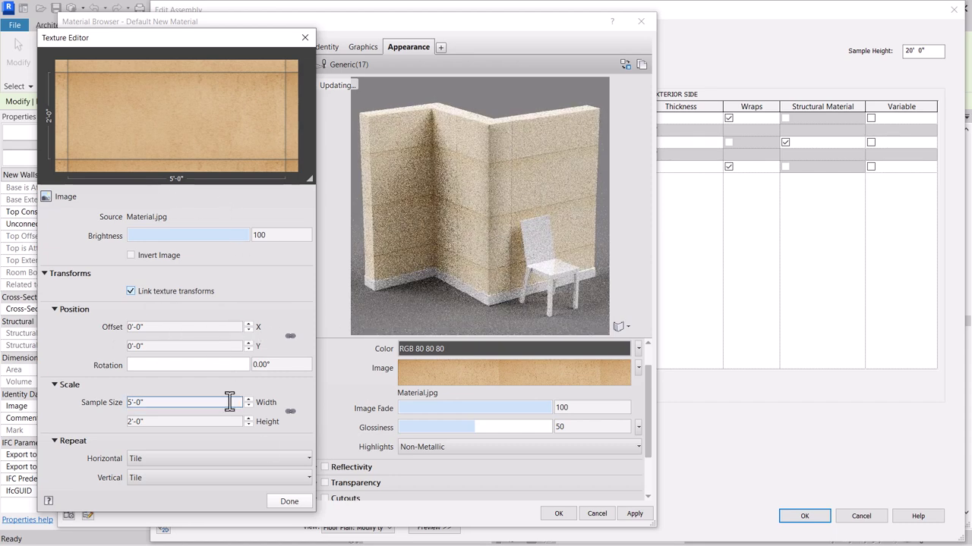
pyautogui.click(219, 365)
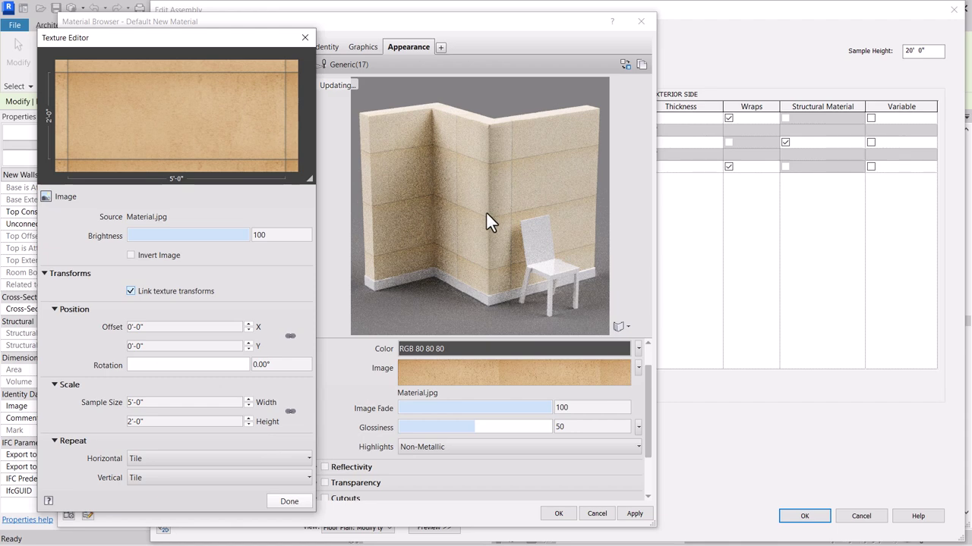
pyautogui.click(637, 516)
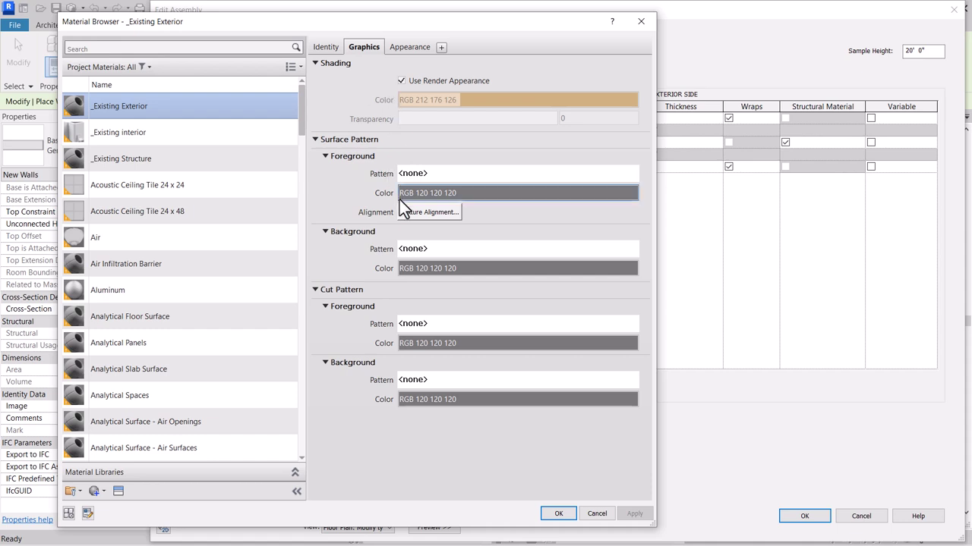
# Step: Start a new model surface pattern of type Basic Crosshatch with line angle 0
pyautogui.click(432, 174)
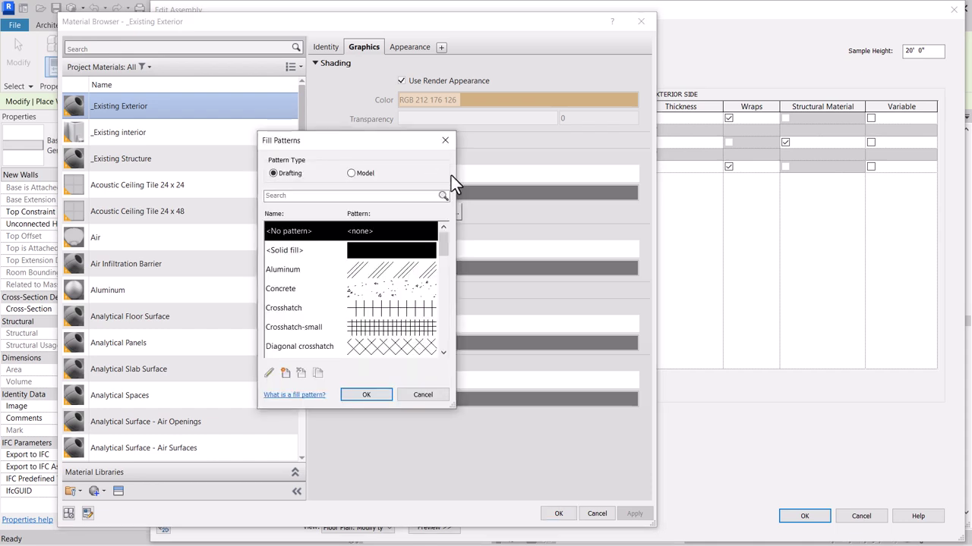
pyautogui.click(352, 174)
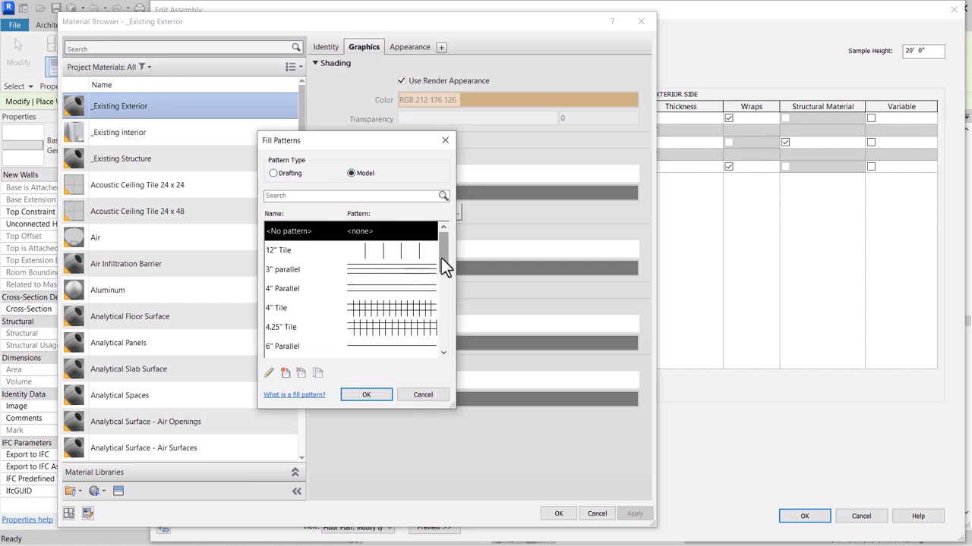
pyautogui.click(286, 374)
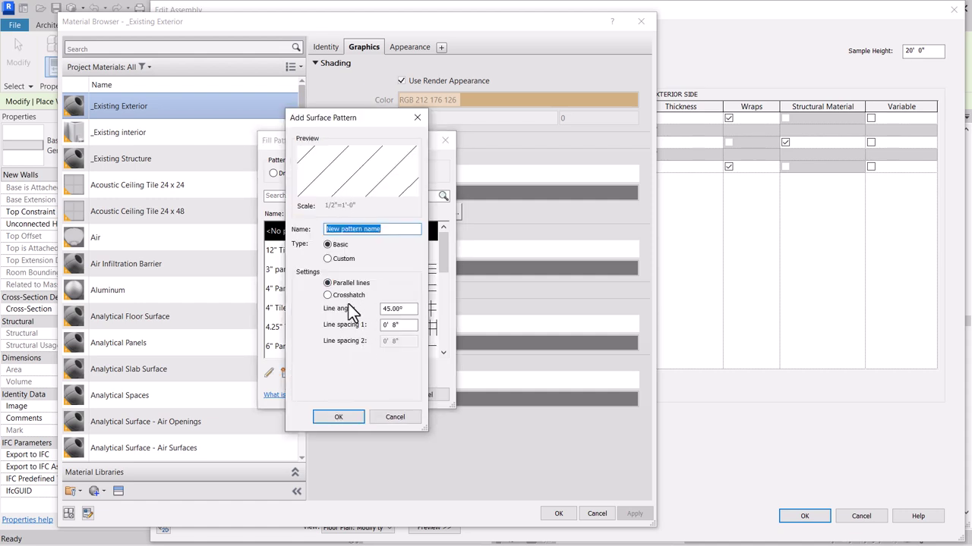
pyautogui.click(327, 295)
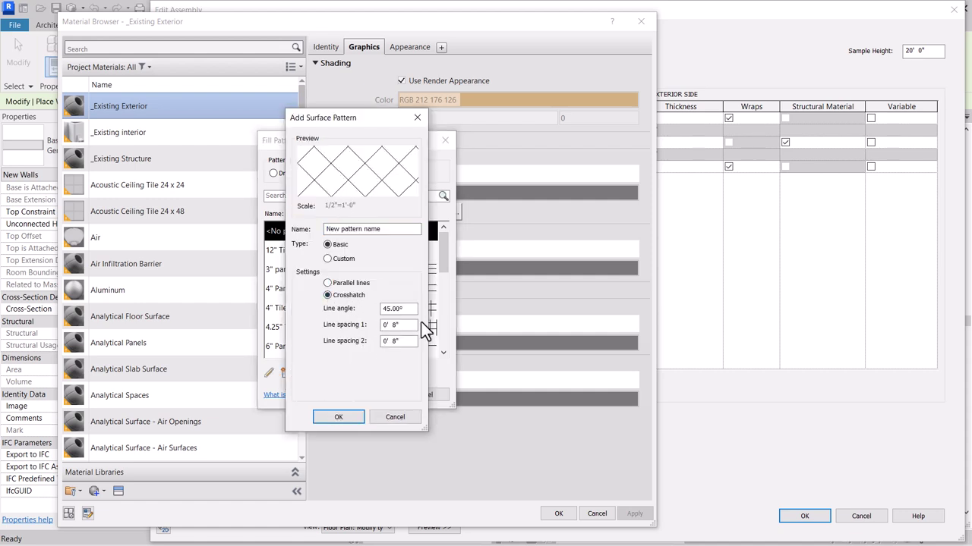
pyautogui.click(403, 326)
pyautogui.doubleClick(400, 308)
pyautogui.write('0')
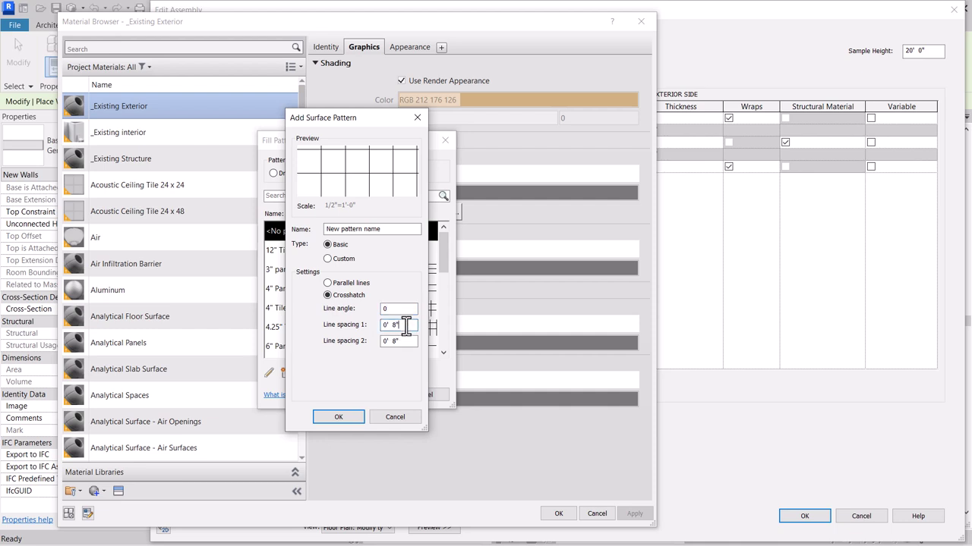
pyautogui.press('Tab')
# Step: Set the crosshatch line spacings to 2' and 5', enlarging the dialog for a bigger preview
pyautogui.write('2')
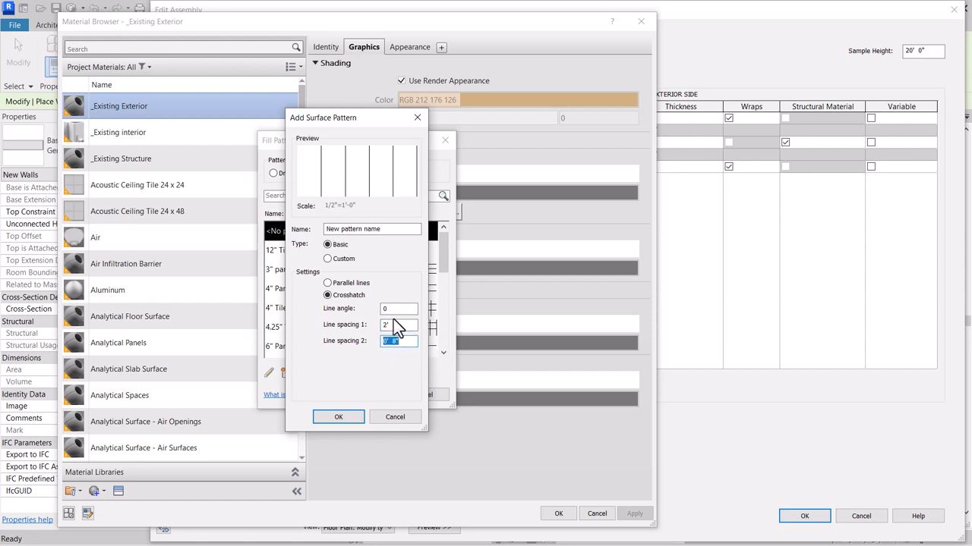
pyautogui.click(388, 325)
pyautogui.press('Tab')
pyautogui.write("2'")
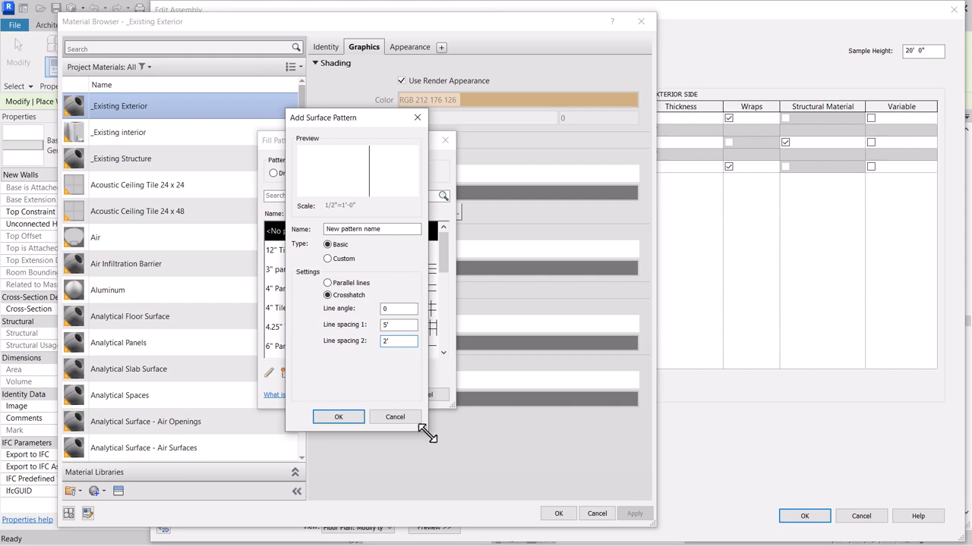
pyautogui.moveTo(426, 431); pyautogui.dragTo(666, 532)
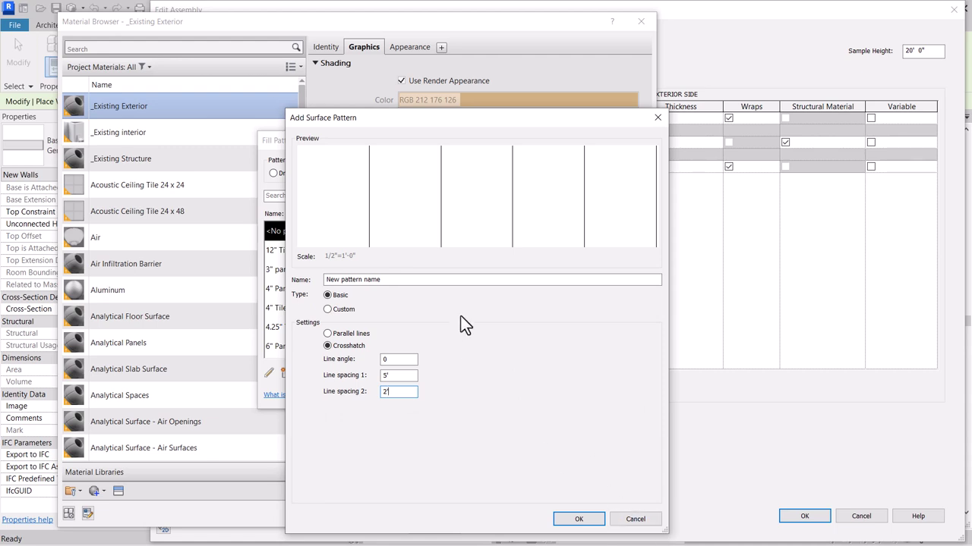
pyautogui.moveTo(375, 116); pyautogui.dragTo(329, 21)
pyautogui.moveTo(618, 443); pyautogui.dragTo(663, 519)
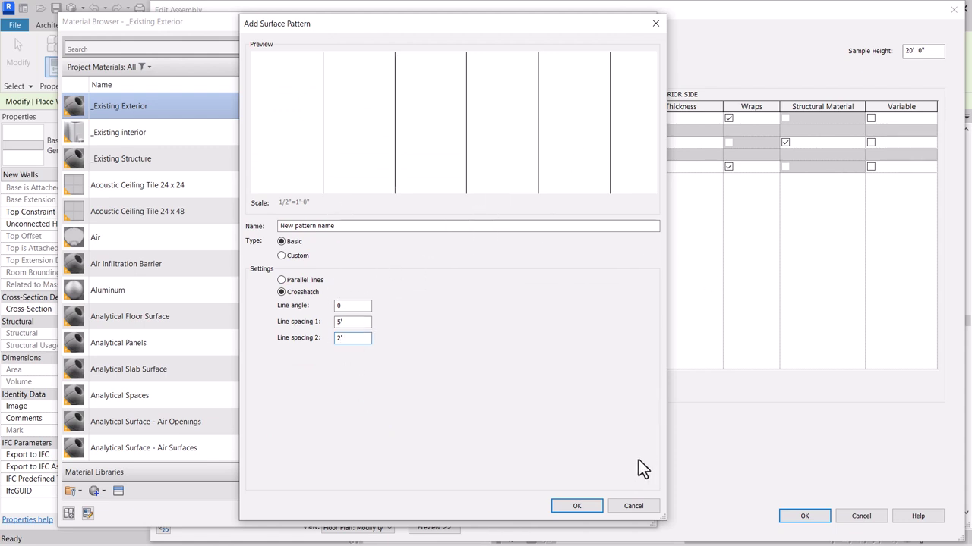
pyautogui.moveTo(354, 321); pyautogui.dragTo(327, 318)
pyautogui.write('2')
pyautogui.press('Tab')
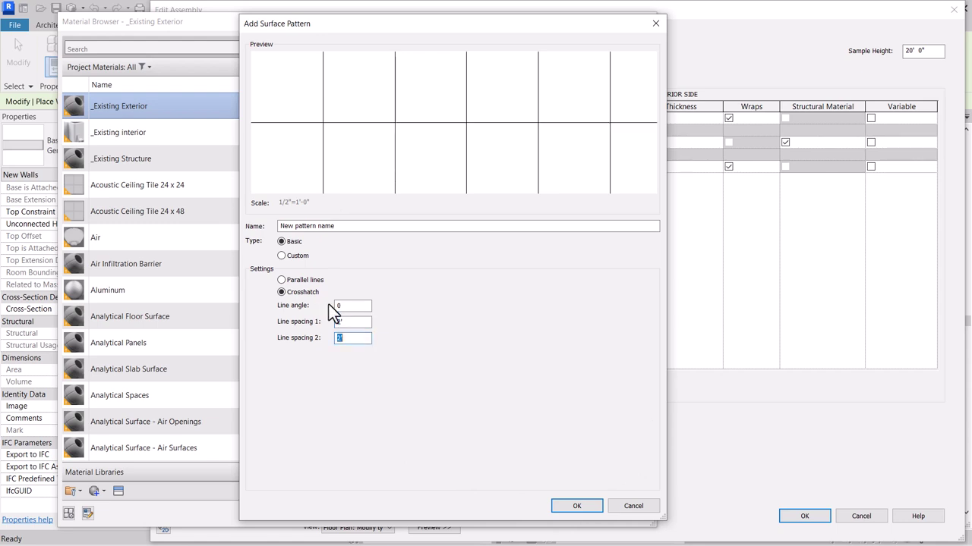
pyautogui.write('5')
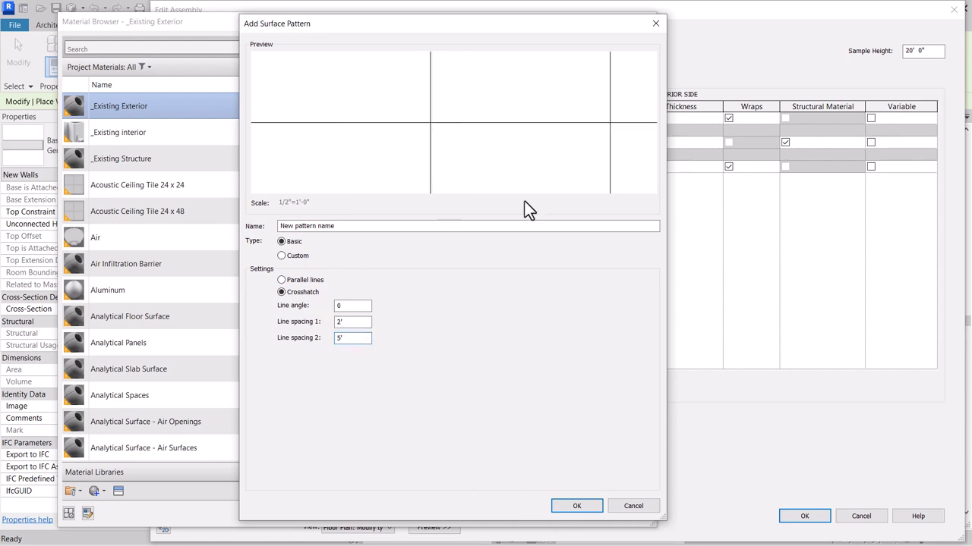
# Step: Assign the new crosshatch as _Existing Exterior's surface pattern and apply the material changes
pyautogui.click(583, 511)
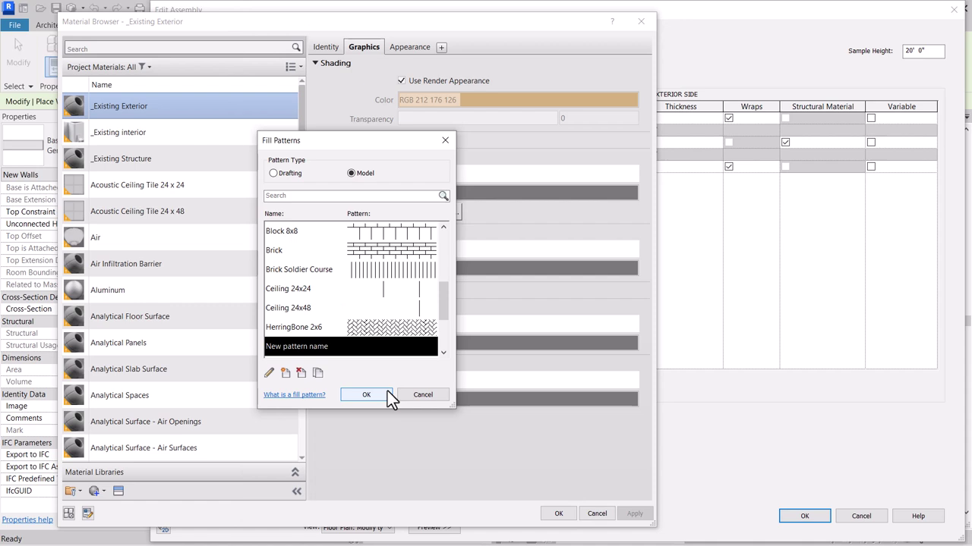
pyautogui.moveTo(349, 137); pyautogui.dragTo(347, 135)
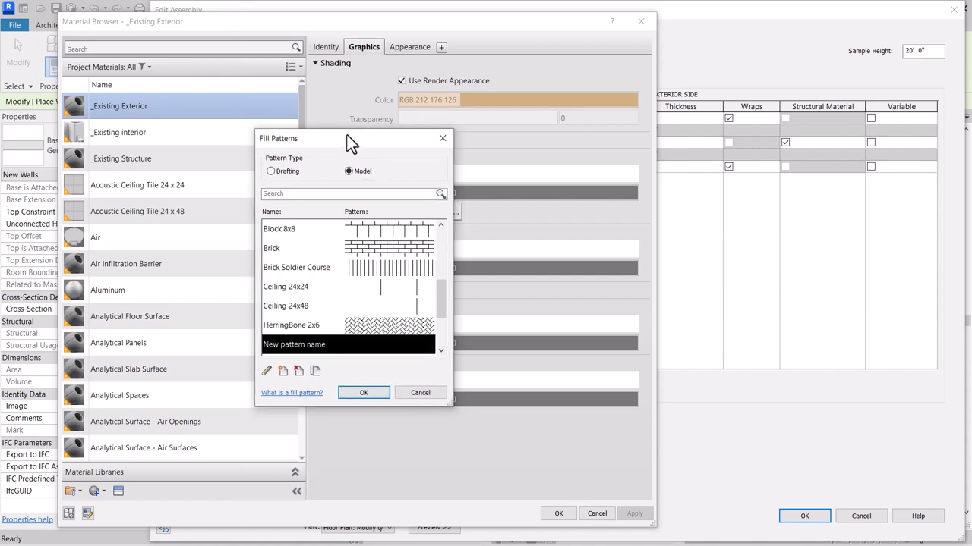
pyautogui.click(363, 393)
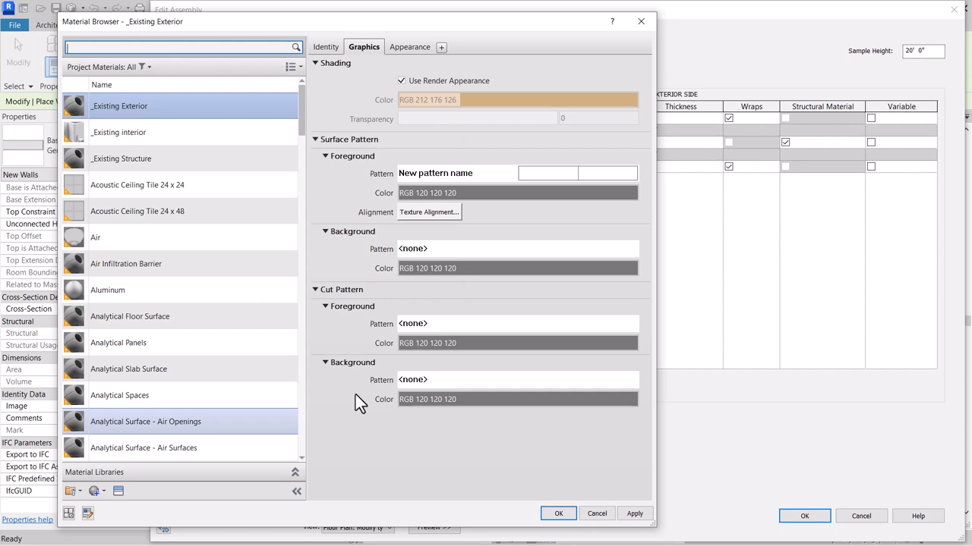
pyautogui.click(634, 513)
pyautogui.click(560, 515)
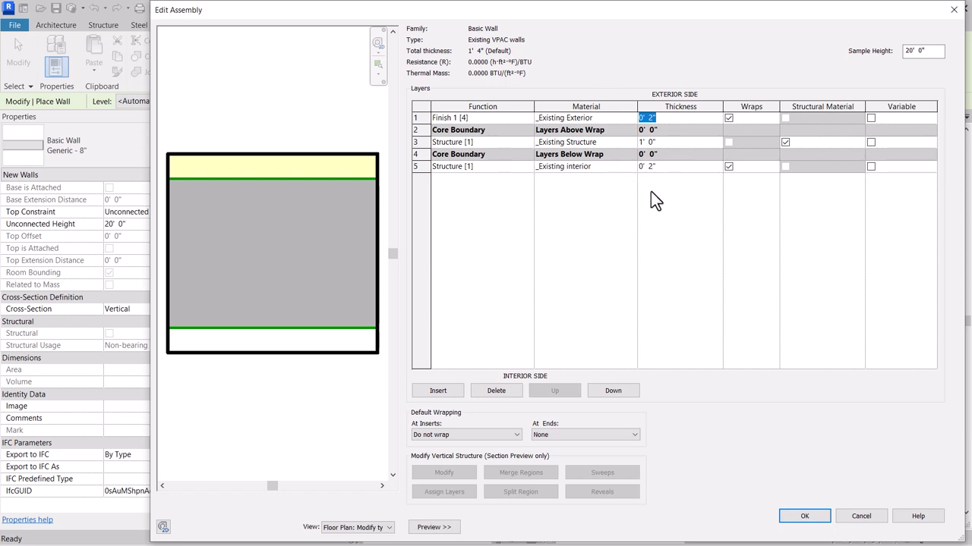
# Step: Preview the wall in section and accept the 1' 4" Existing VPAC walls assembly
pyautogui.click(653, 118)
pyautogui.click(660, 142)
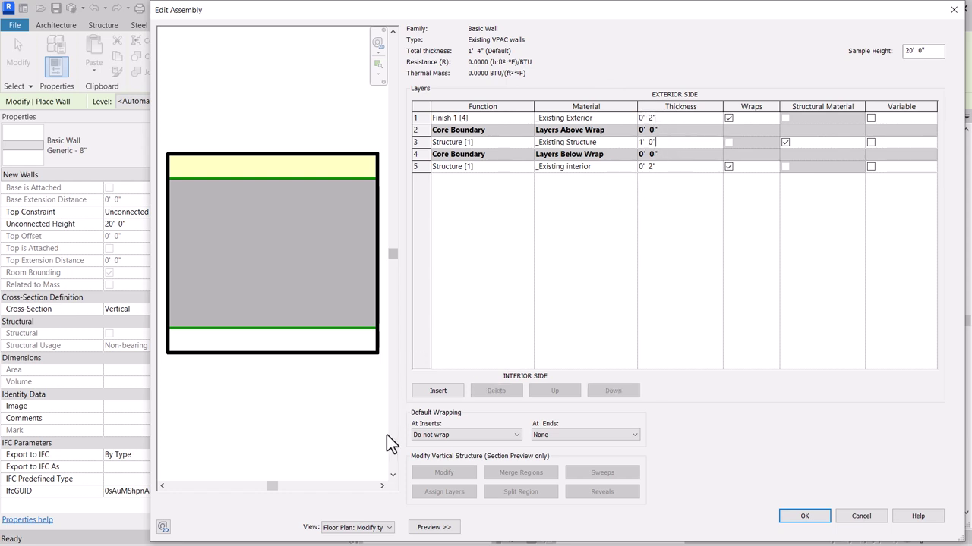
pyautogui.click(369, 528)
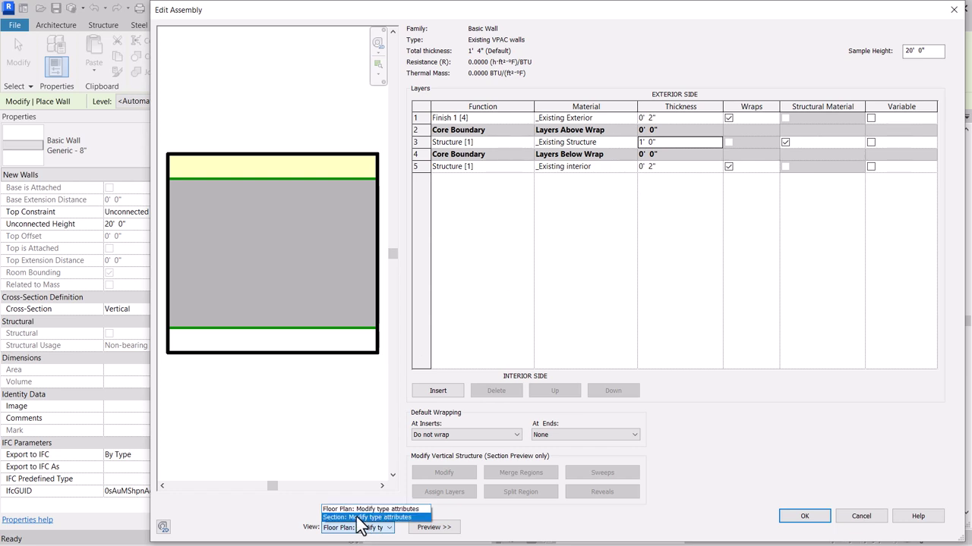
pyautogui.click(366, 518)
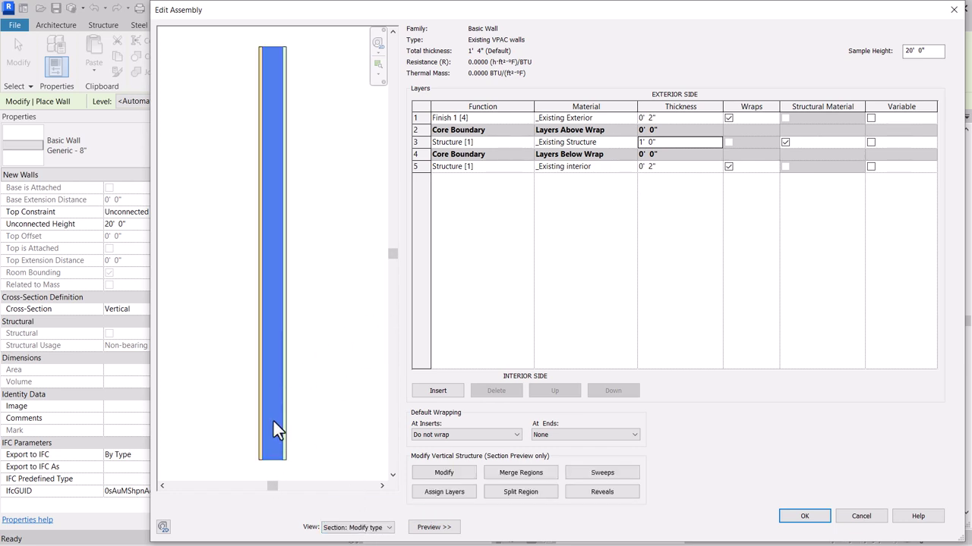
pyautogui.scroll(5, 274, 421)
pyautogui.scroll(2, 255, 381)
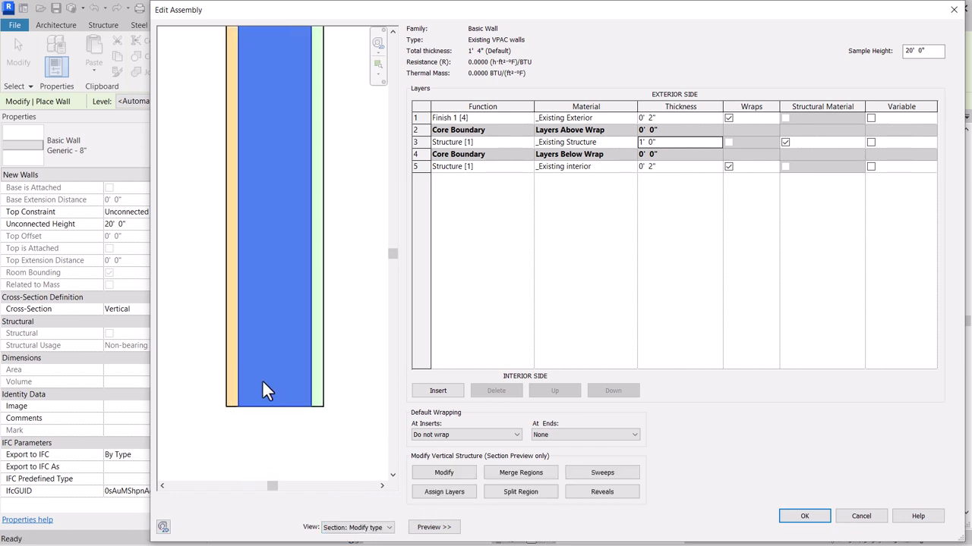
pyautogui.scroll(-3, 300, 383)
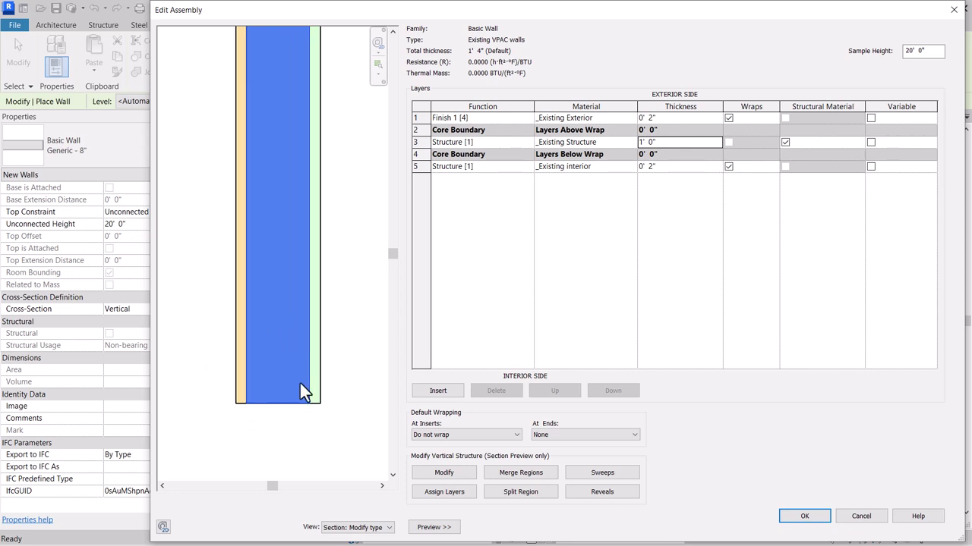
pyautogui.scroll(-2, 286, 410)
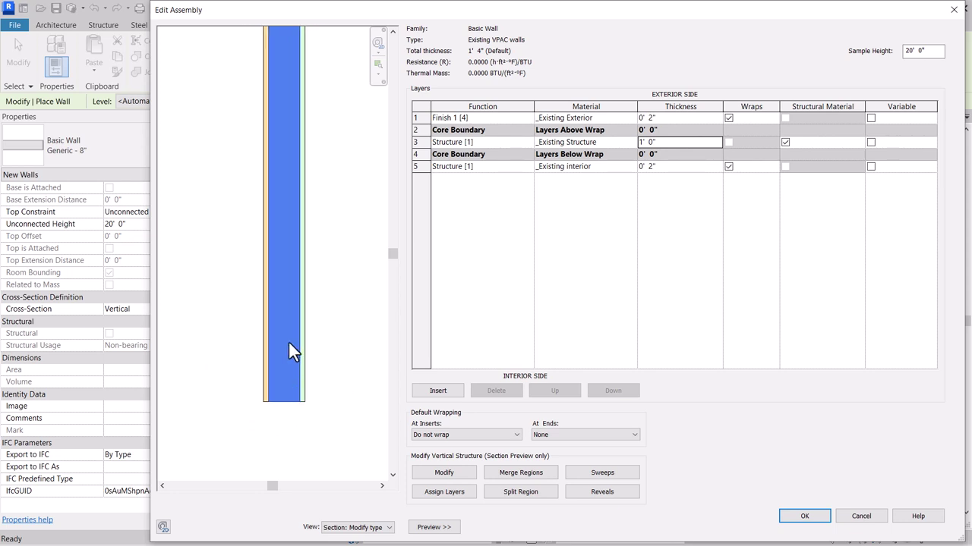
pyautogui.scroll(-3, 279, 319)
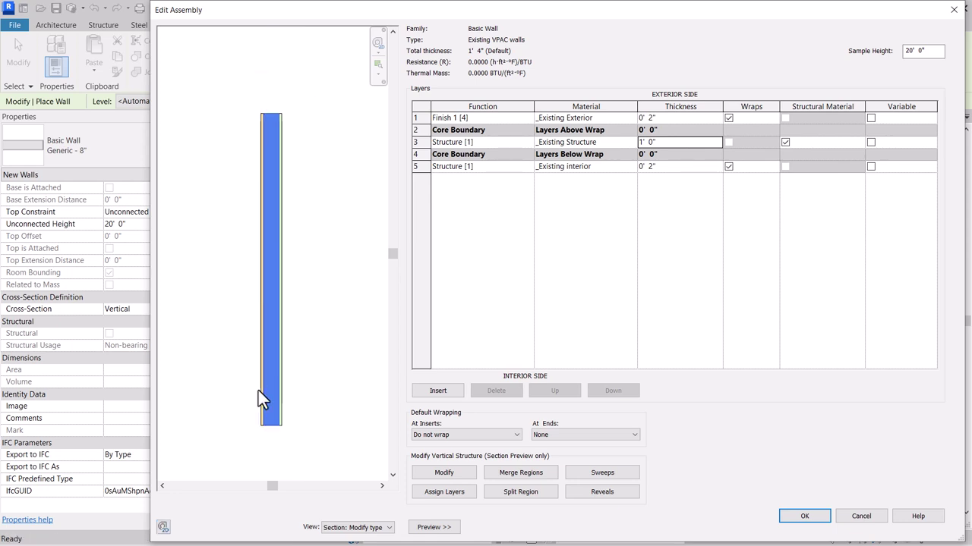
pyautogui.scroll(4, 315, 388)
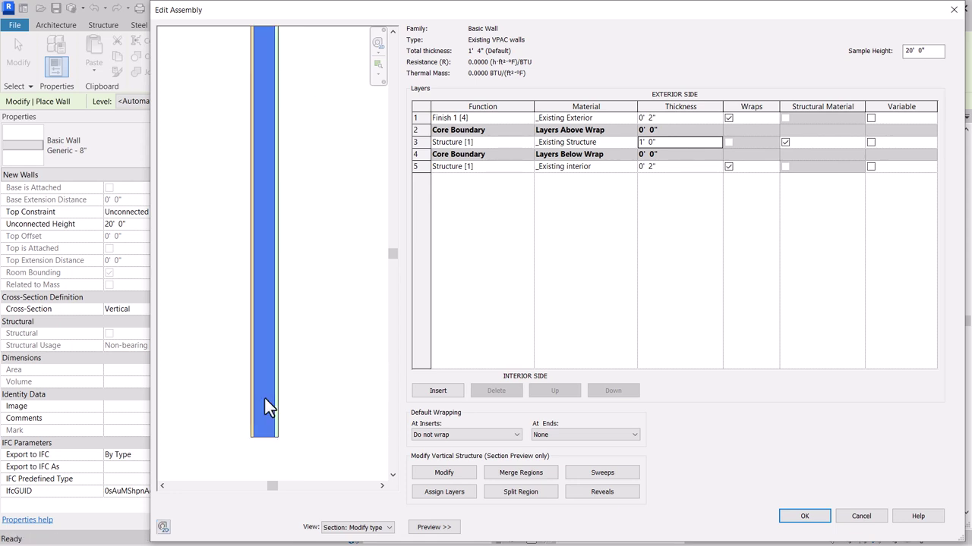
pyautogui.scroll(3, 265, 403)
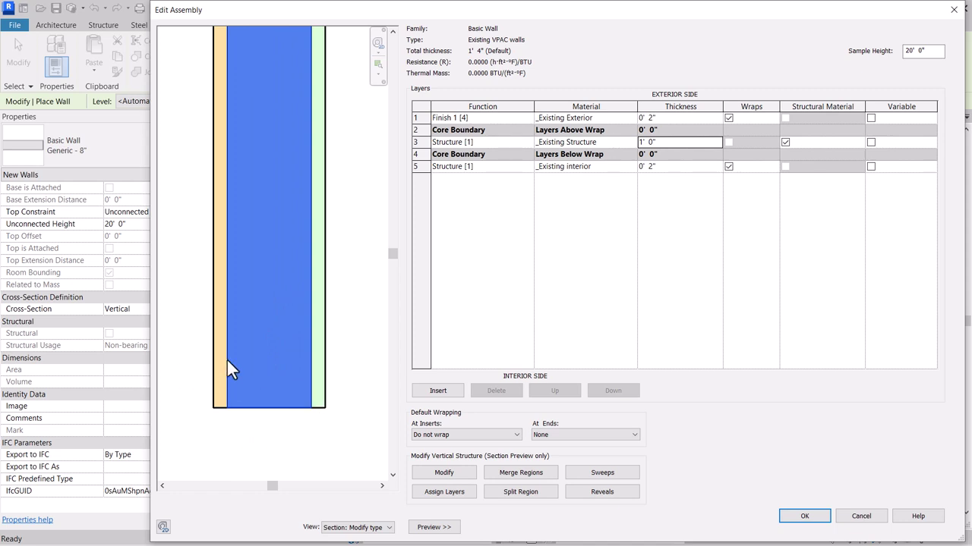
pyautogui.click(797, 519)
pyautogui.click(922, 531)
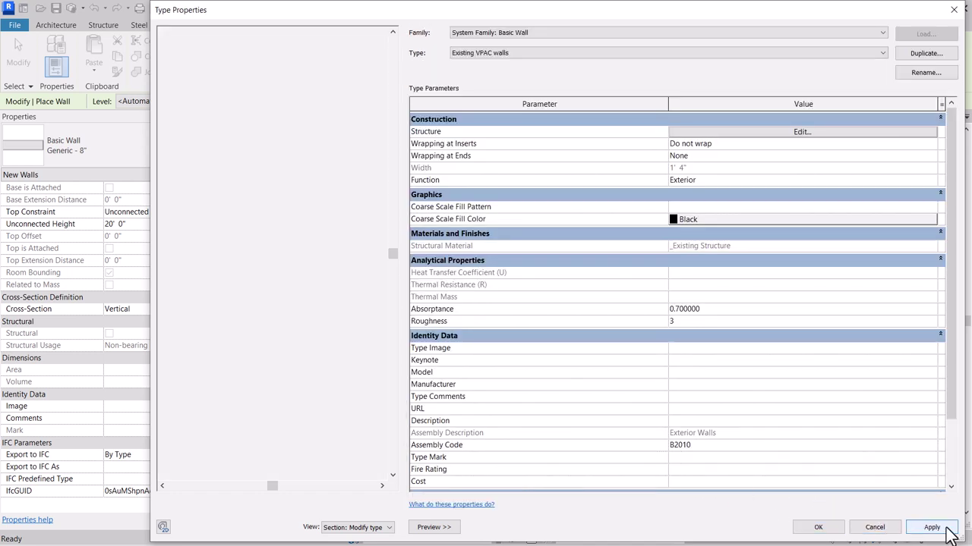
# Step: Place Existing VPAC walls on the main mass, Mass 3, the small box, Mass 2 and the dark face
pyautogui.click(819, 529)
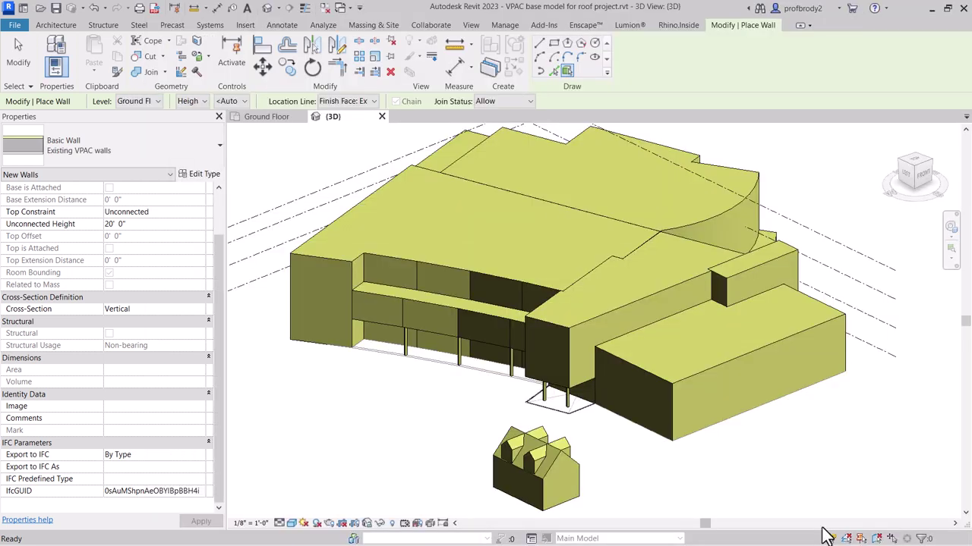
pyautogui.click(683, 398)
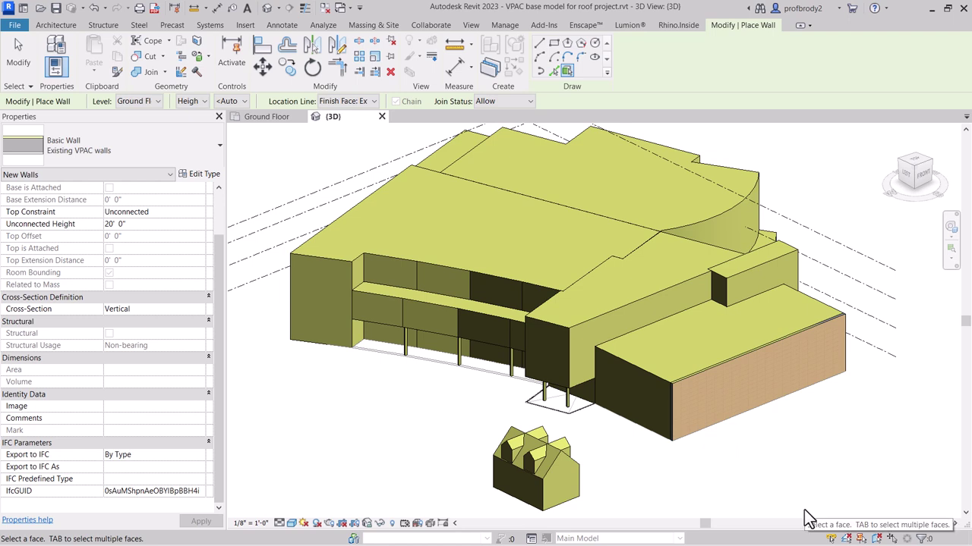
pyautogui.click(578, 334)
pyautogui.scroll(3, 790, 266)
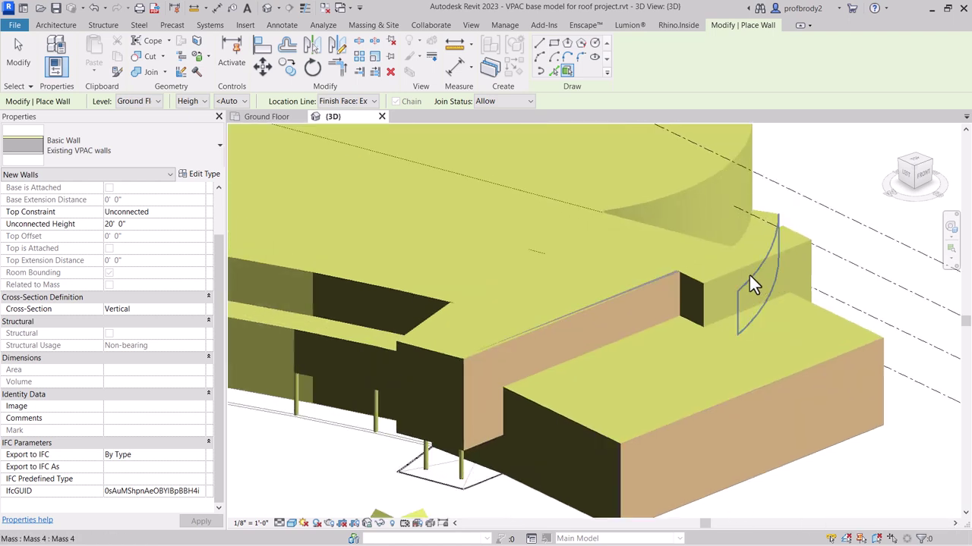
pyautogui.click(723, 282)
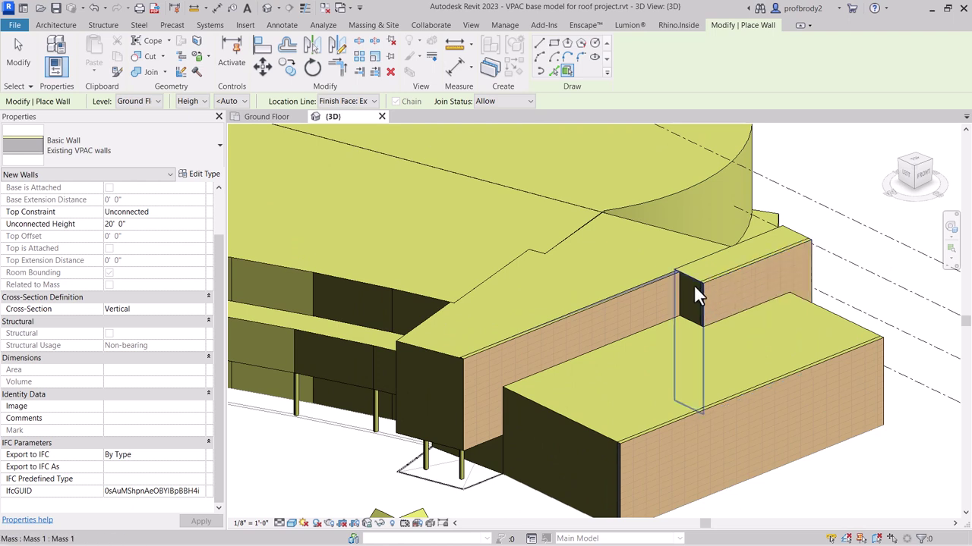
pyautogui.click(694, 292)
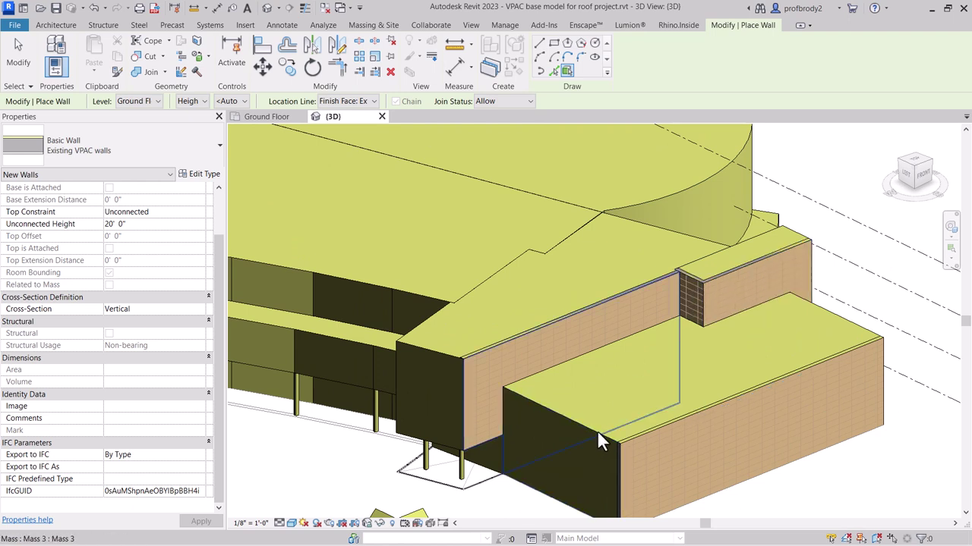
pyautogui.click(605, 442)
pyautogui.scroll(-1, 714, 403)
pyautogui.moveTo(713, 400); pyautogui.dragTo(580, 385, button='middle')
pyautogui.click(580, 386)
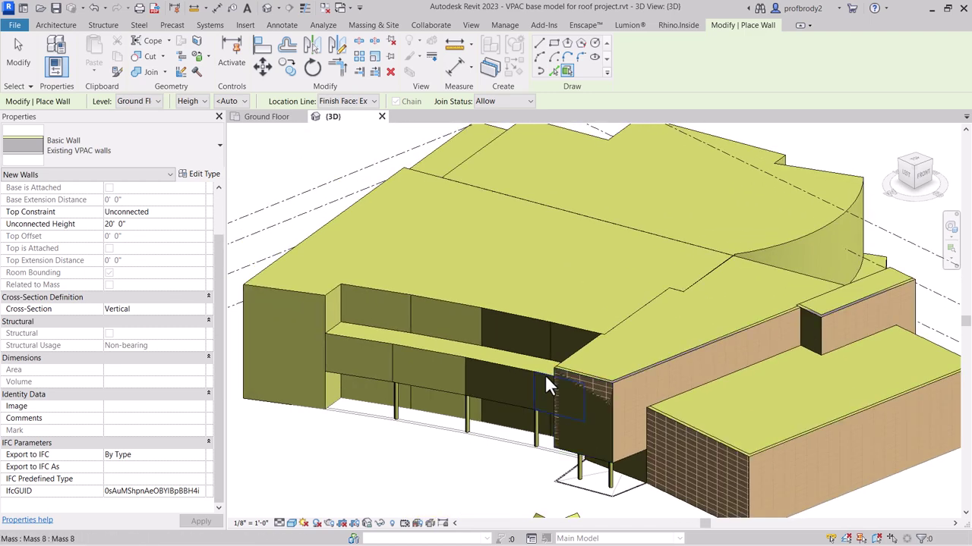
pyautogui.scroll(2, 573, 391)
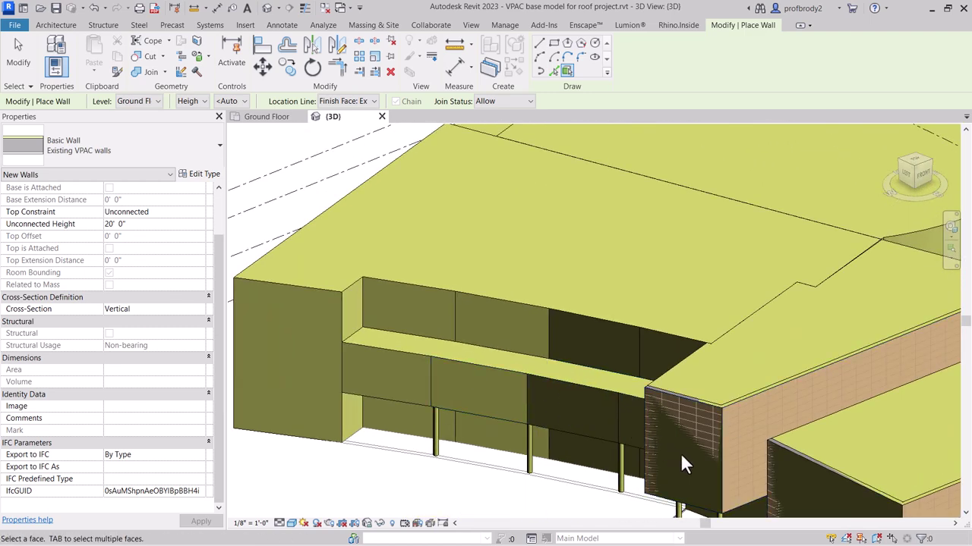
pyautogui.scroll(-1, 748, 430)
pyautogui.scroll(3, 713, 443)
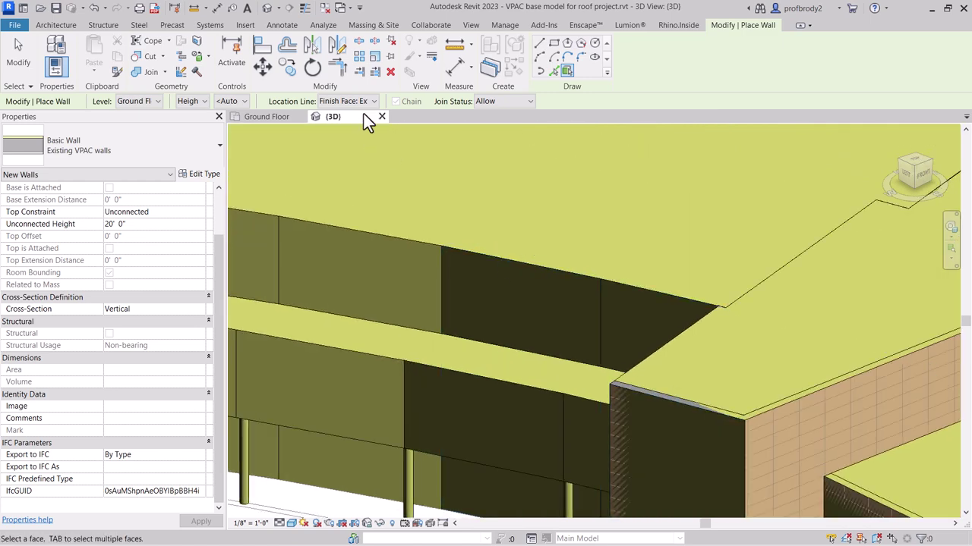
# Step: Keep the location line at Finish Face: Exterior and reposition the view of the building
pyautogui.click(373, 101)
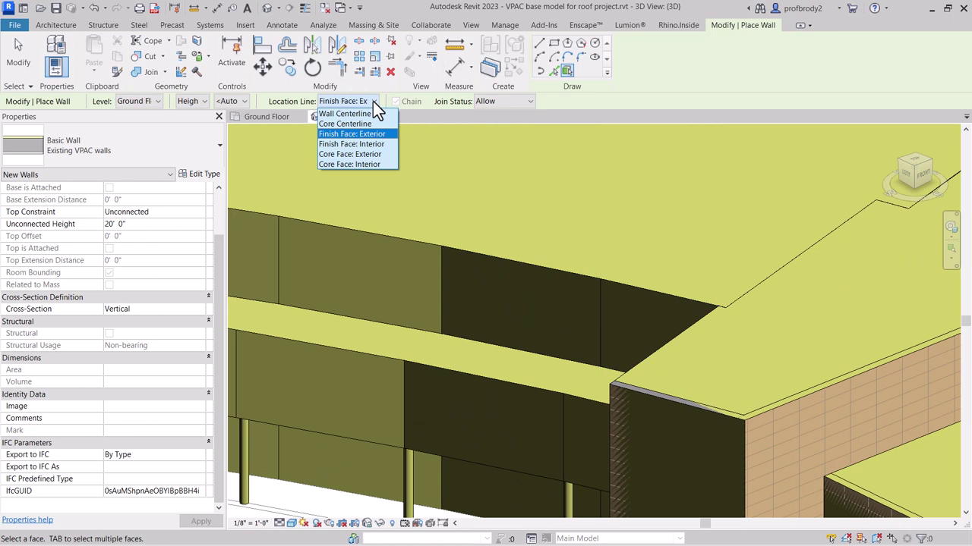
pyautogui.click(373, 102)
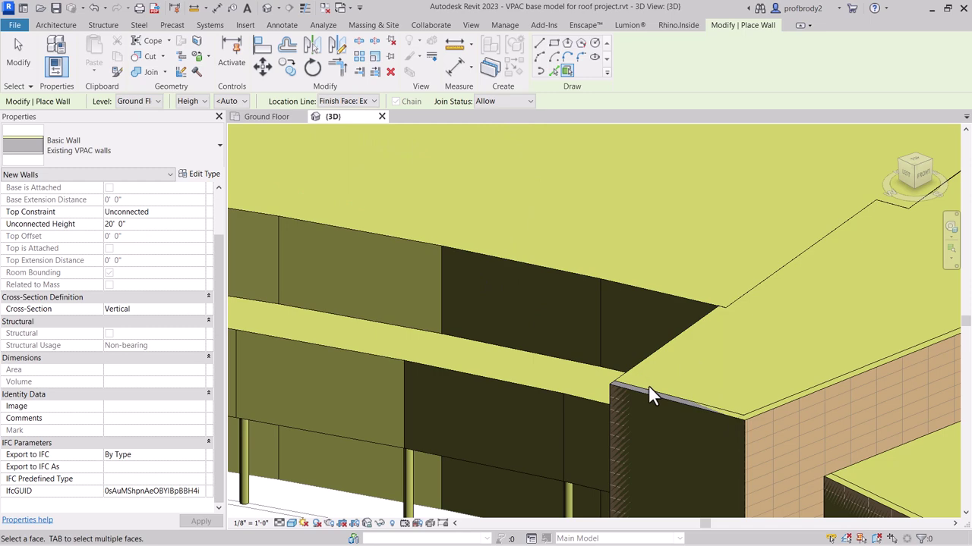
pyautogui.keyDown('shift'); pyautogui.moveTo(628, 367); pyautogui.dragTo(540, 295, button='middle'); pyautogui.keyUp('shift')
pyautogui.moveTo(718, 373); pyautogui.dragTo(576, 364, button='middle')
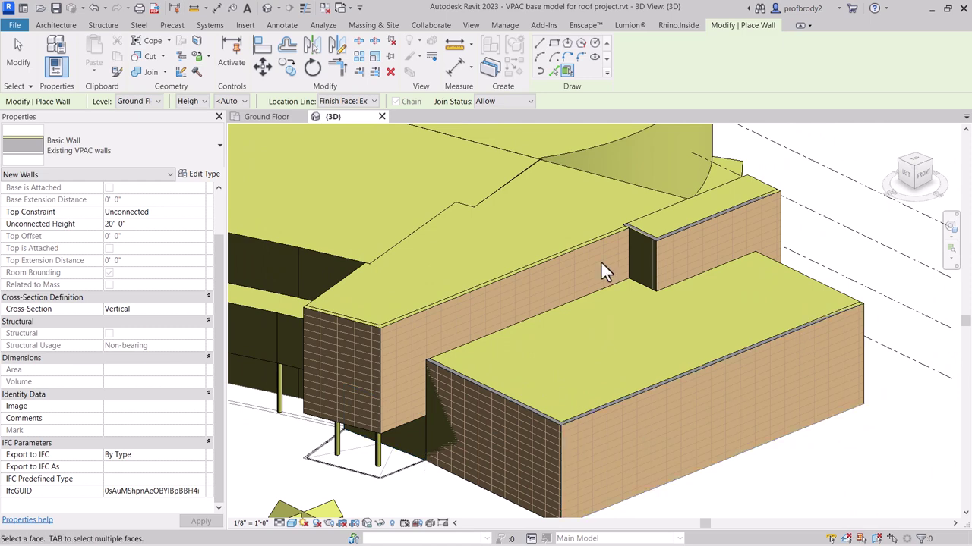
pyautogui.moveTo(767, 283); pyautogui.dragTo(739, 298, button='middle')
pyautogui.press('l')
pyautogui.press('c')
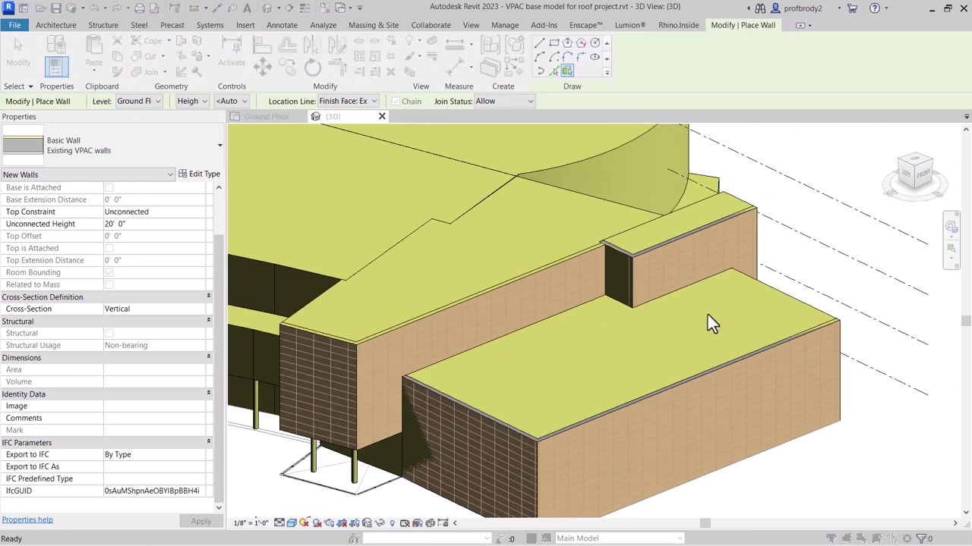
pyautogui.click(455, 365)
# Step: Cancel the accidental link dialog and restart the Wall tool with the WA shortcut
pyautogui.press('Escape')
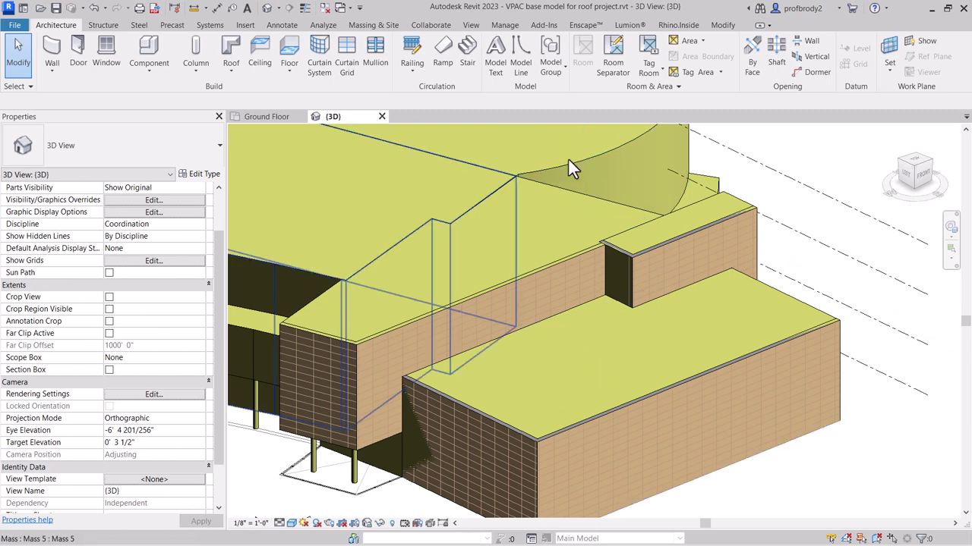
pyautogui.press('w')
pyautogui.press('a')
pyautogui.scroll(-2, 532, 318)
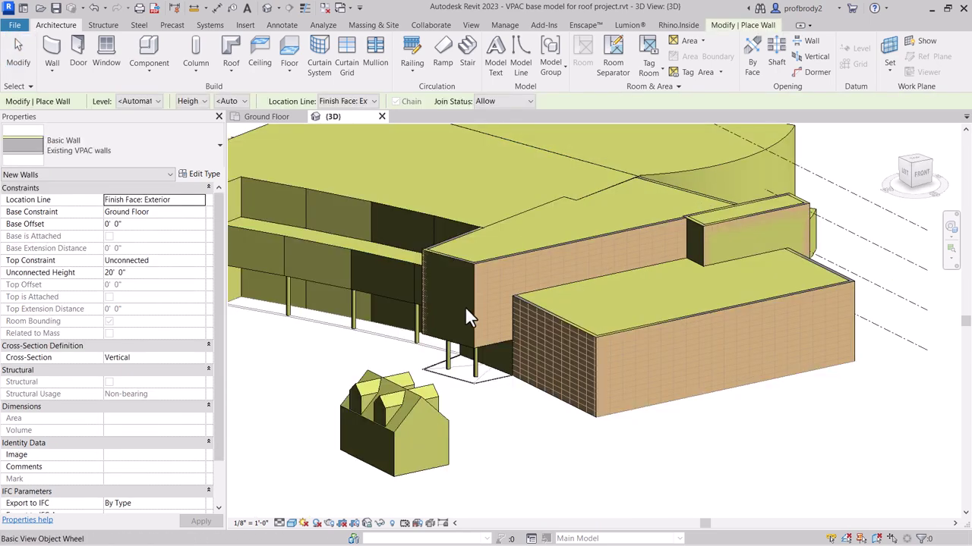
pyautogui.scroll(6, 427, 418)
pyautogui.moveTo(438, 416); pyautogui.dragTo(661, 281, button='middle')
pyautogui.scroll(-3, 528, 427)
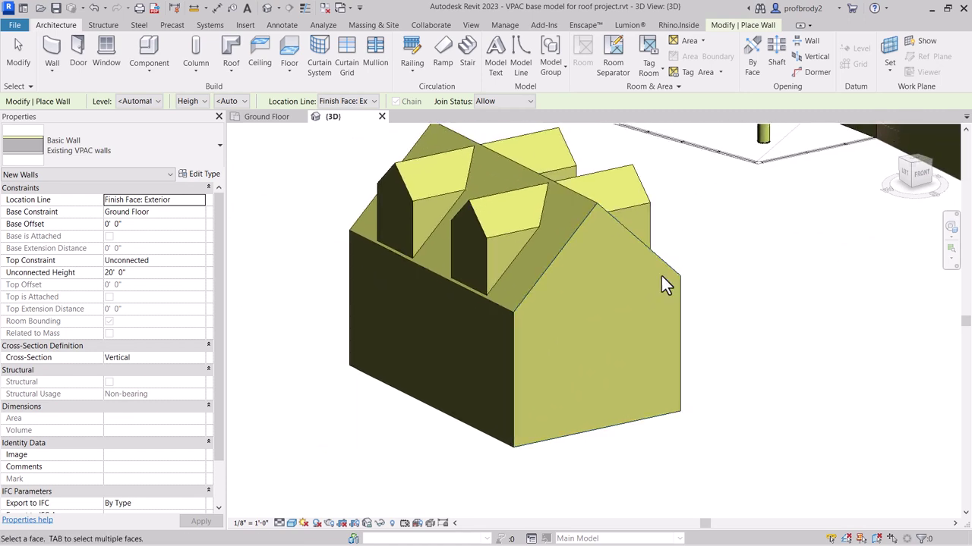
# Step: Switch to Wall by Face and clad the small house mass's gable face
pyautogui.click(67, 78)
pyautogui.click(76, 144)
pyautogui.click(529, 319)
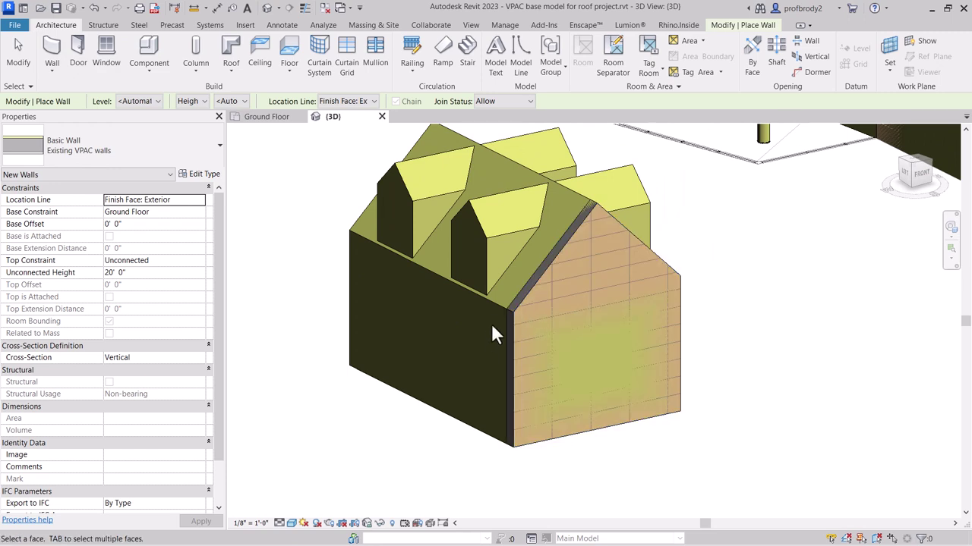
pyautogui.scroll(-1, 433, 340)
pyautogui.moveTo(434, 341); pyautogui.dragTo(456, 371, button='middle')
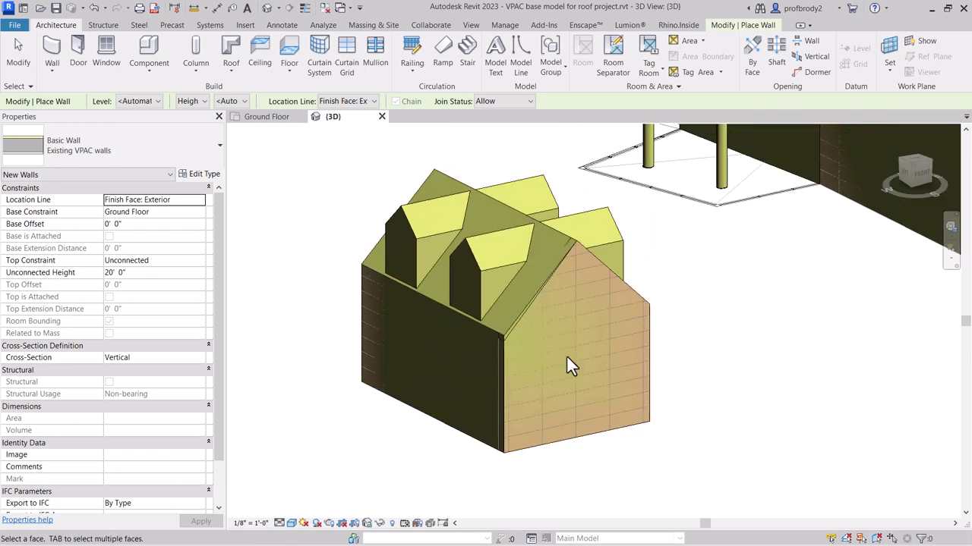
pyautogui.scroll(-3, 566, 355)
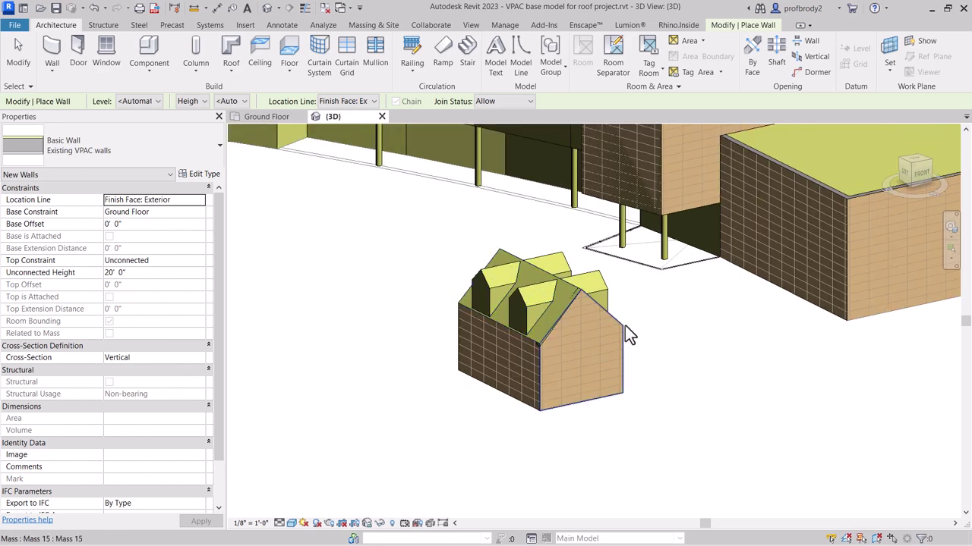
pyautogui.scroll(-2, 626, 329)
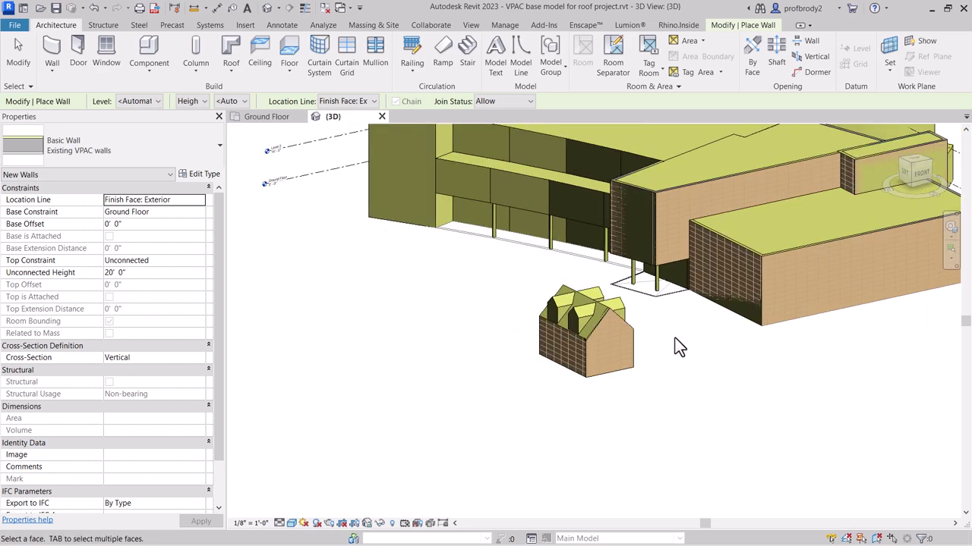
pyautogui.moveTo(668, 286); pyautogui.dragTo(594, 376, button='middle')
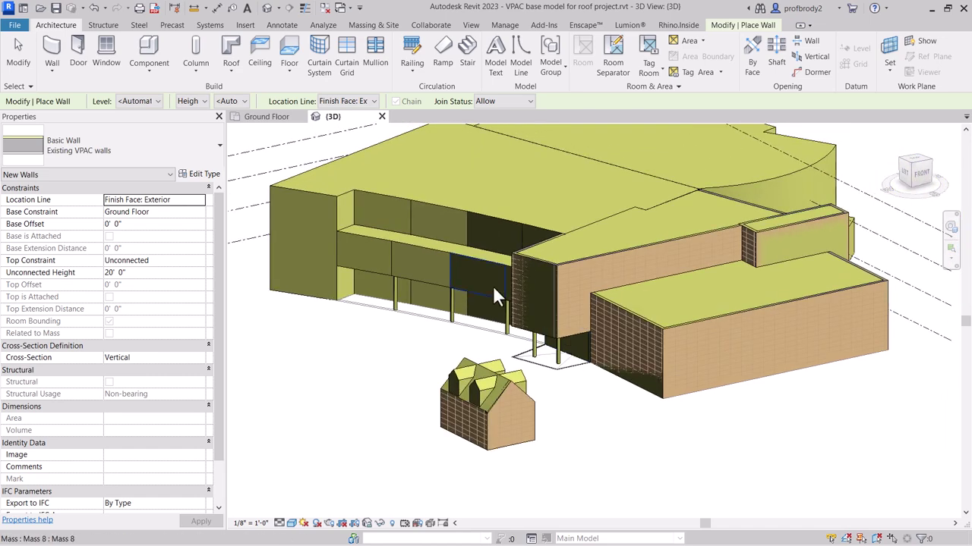
# Step: Switch to Roof by Face using the Generic - 18" roof type
pyautogui.click(231, 76)
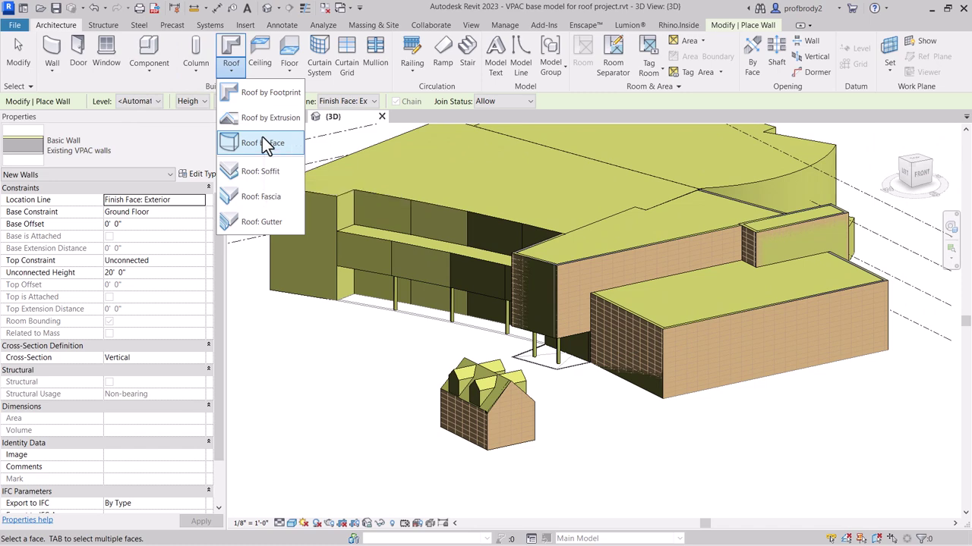
pyautogui.click(265, 145)
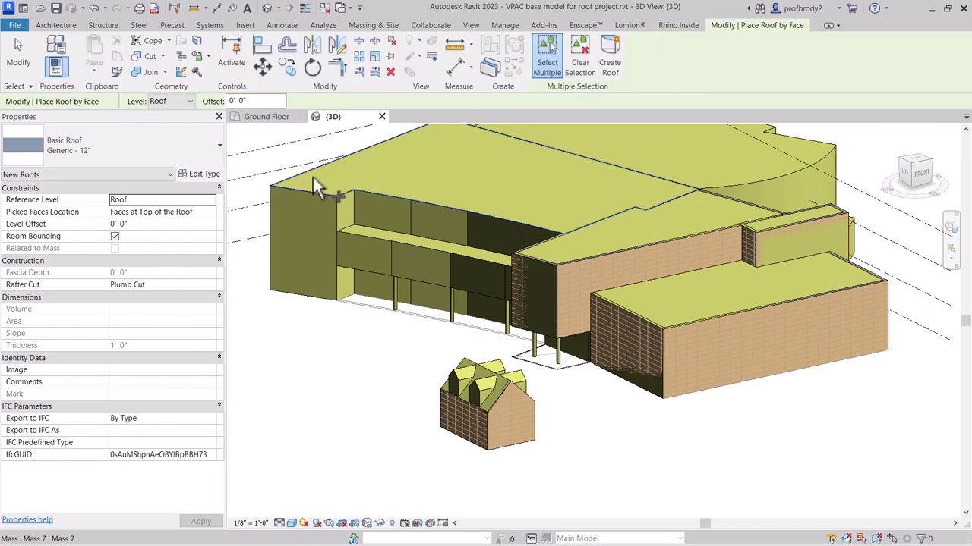
pyautogui.click(216, 151)
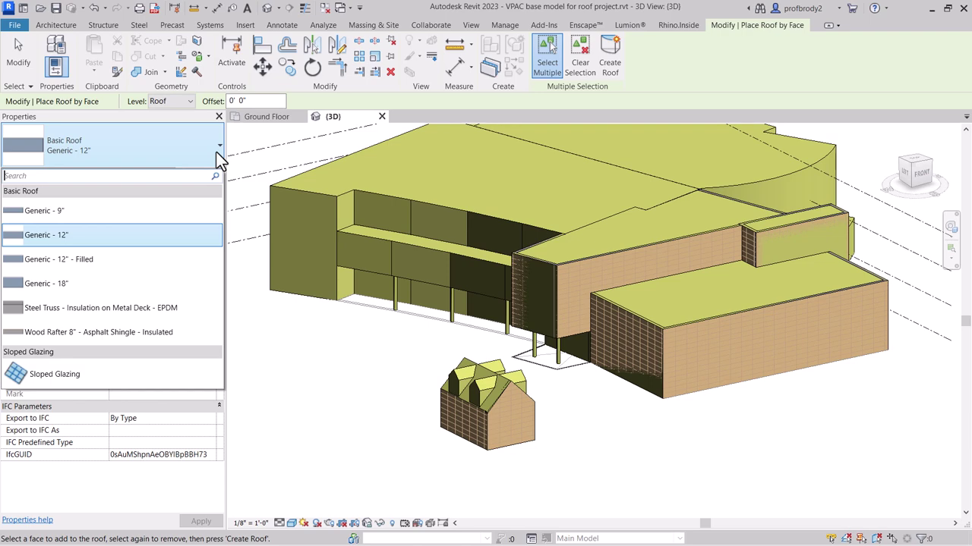
pyautogui.click(104, 279)
pyautogui.scroll(2, 619, 327)
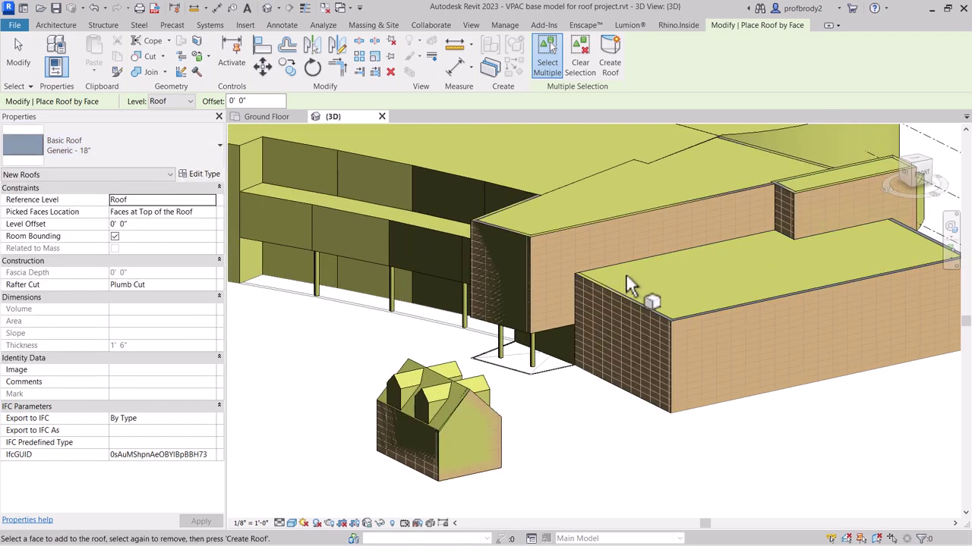
# Step: Pick the lower right block's top face and create the roof on it
pyautogui.click(596, 277)
pyautogui.click(613, 268)
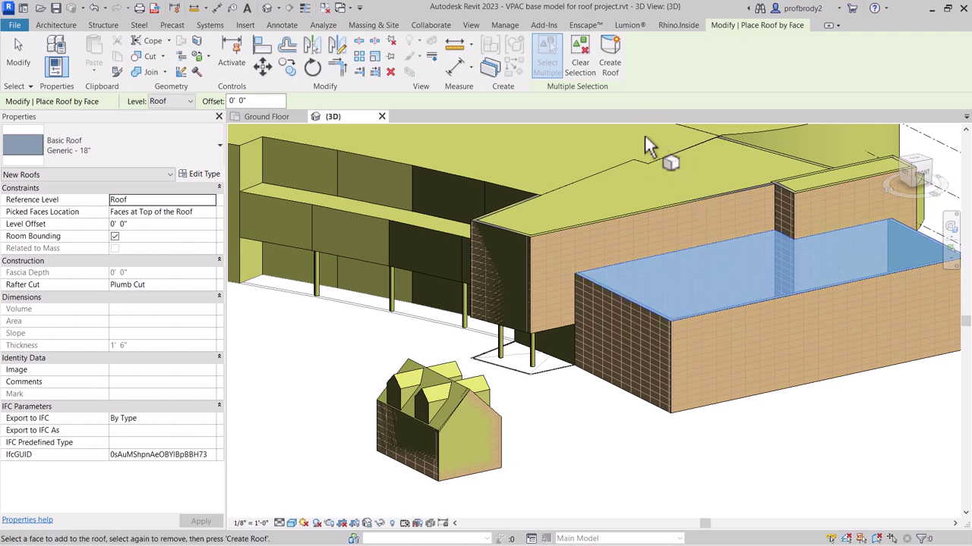
pyautogui.click(611, 57)
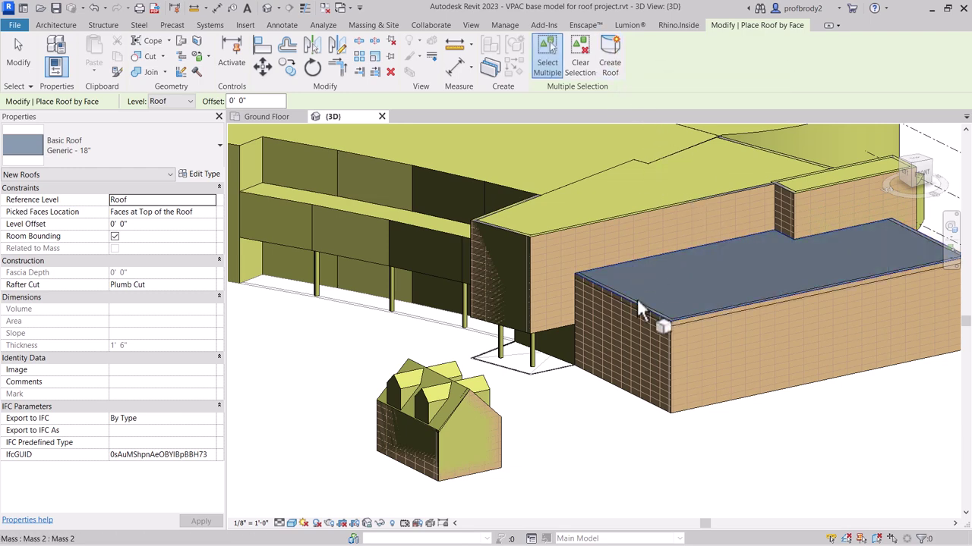
pyautogui.scroll(4, 661, 319)
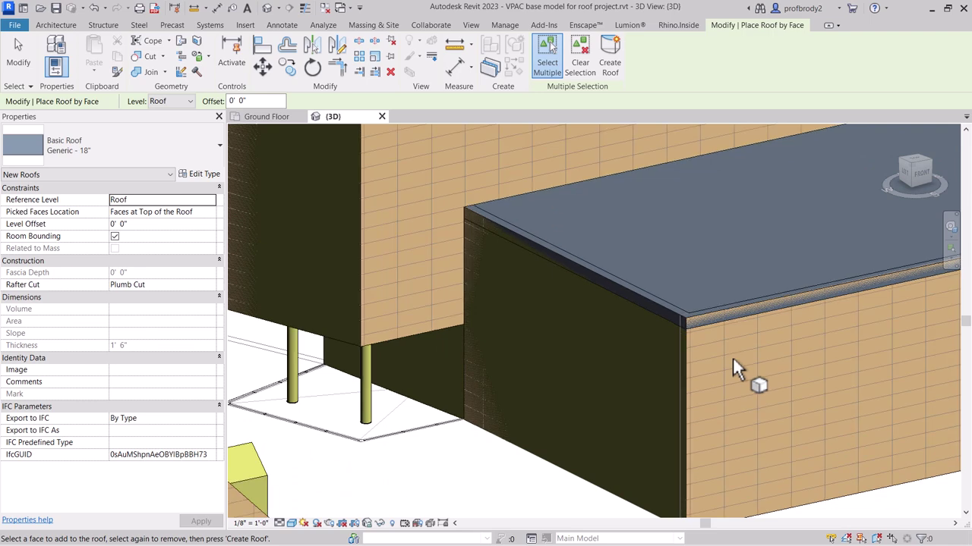
pyautogui.scroll(-5, 691, 331)
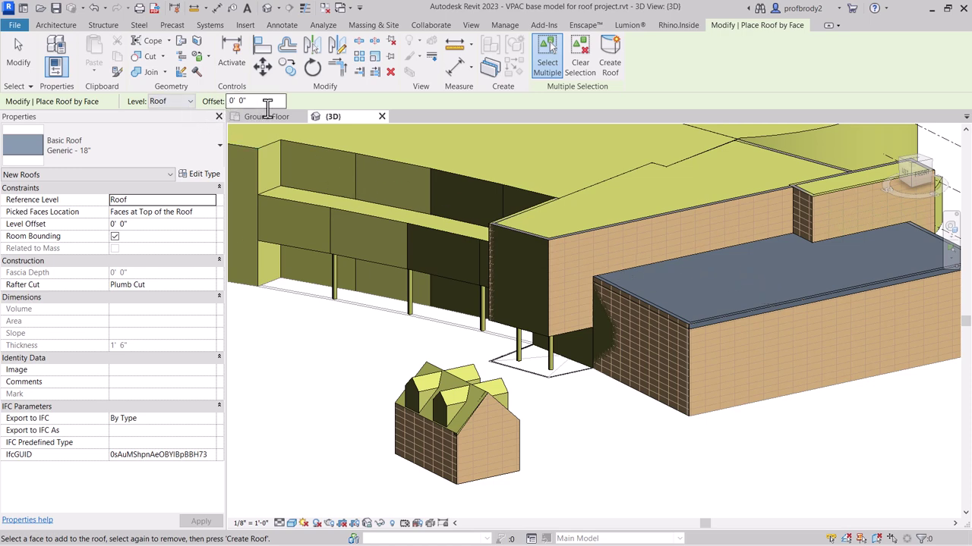
pyautogui.press('Escape')
pyautogui.press('Escape')
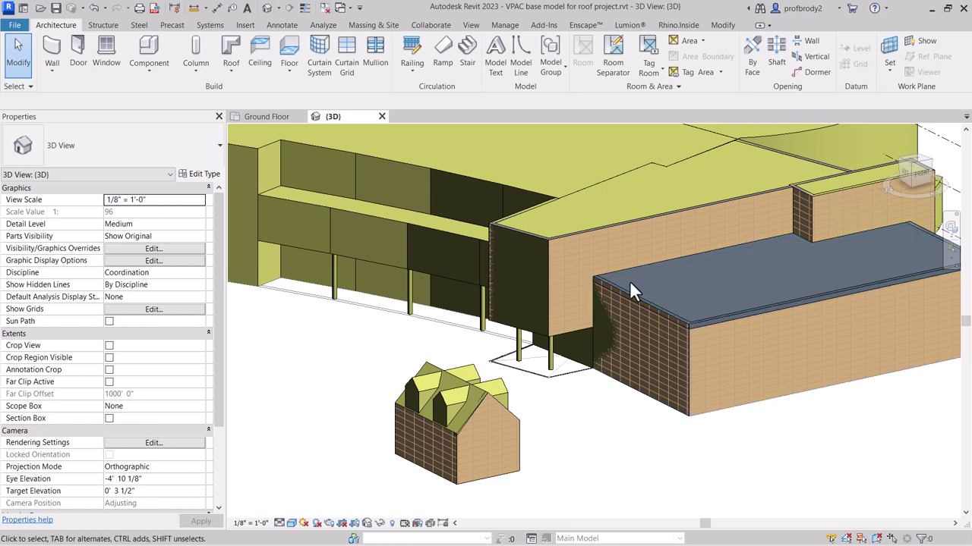
# Step: Duplicate the new roof's type as 'Existing roof' with a 4" thick structure layer
pyautogui.click(618, 272)
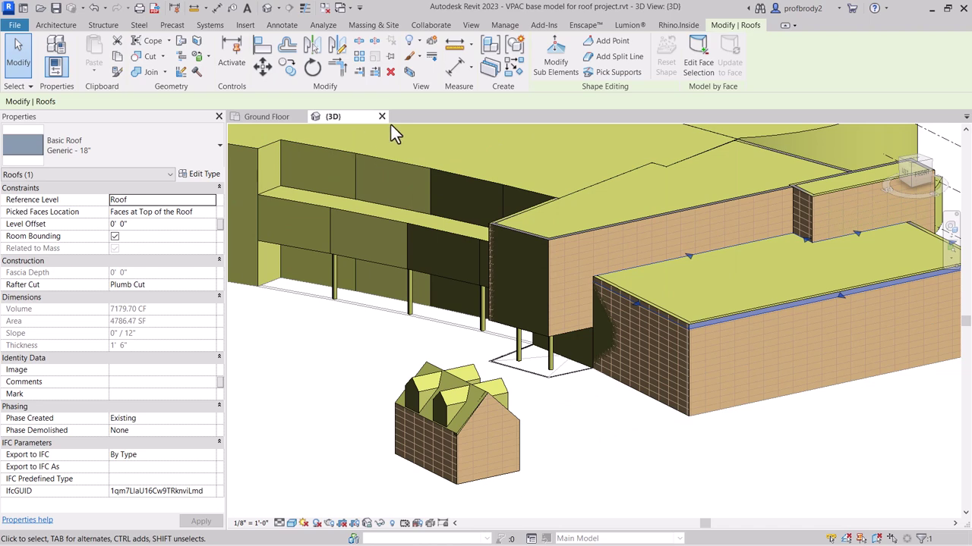
pyautogui.click(188, 174)
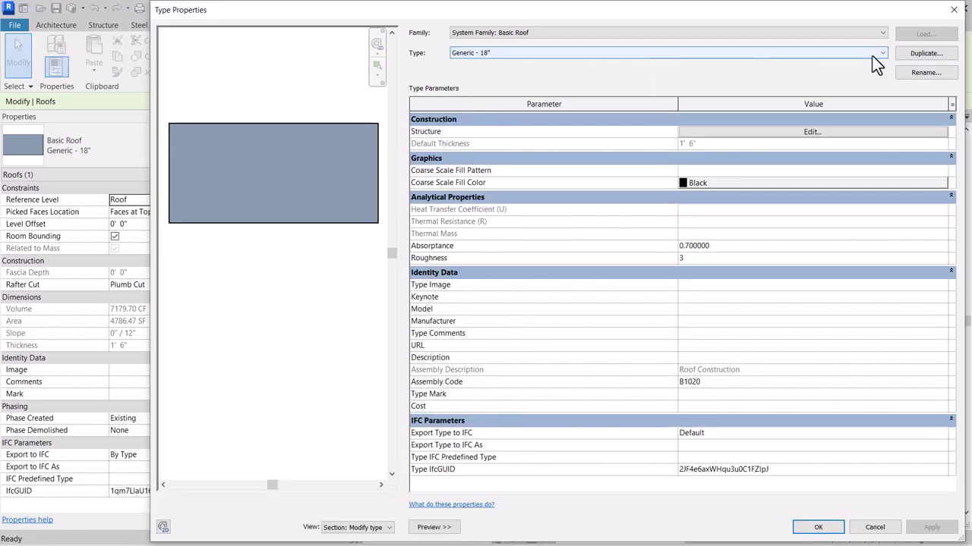
pyautogui.click(910, 53)
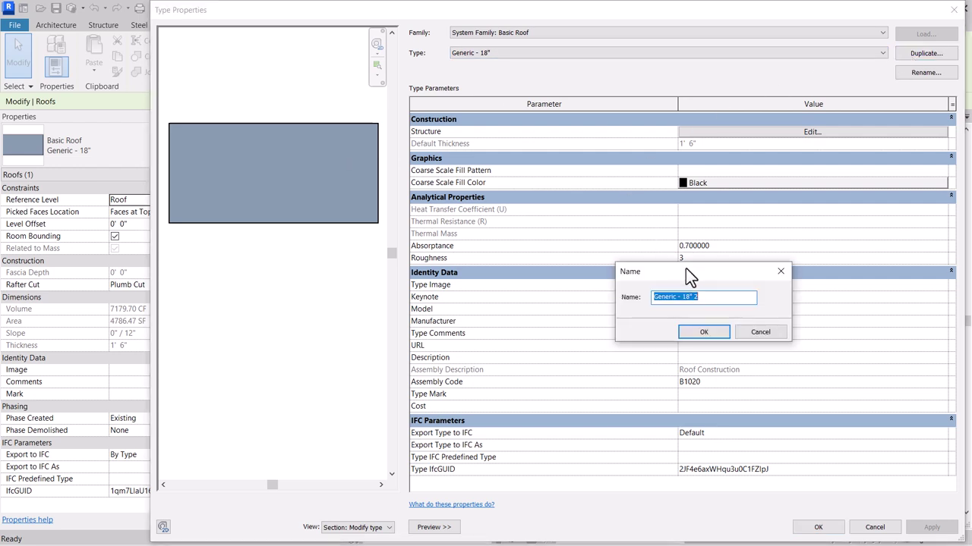
pyautogui.write('Existing roof')
pyautogui.press('Return')
pyautogui.click(708, 133)
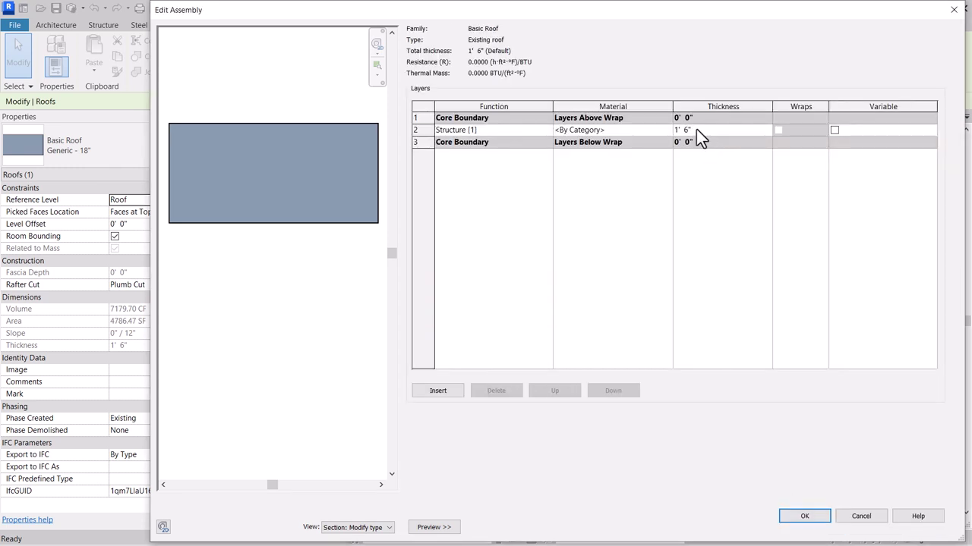
pyautogui.click(691, 131)
pyautogui.click(818, 520)
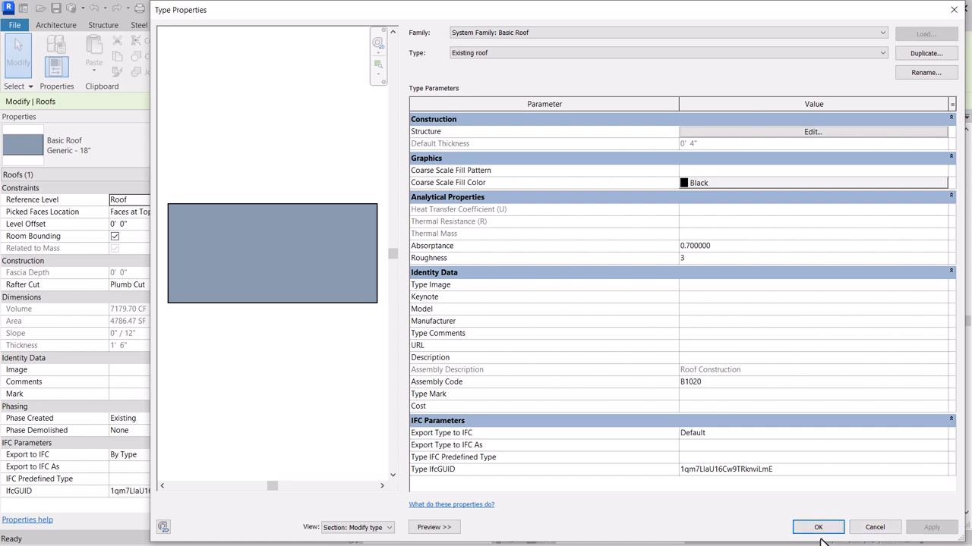
pyautogui.click(817, 526)
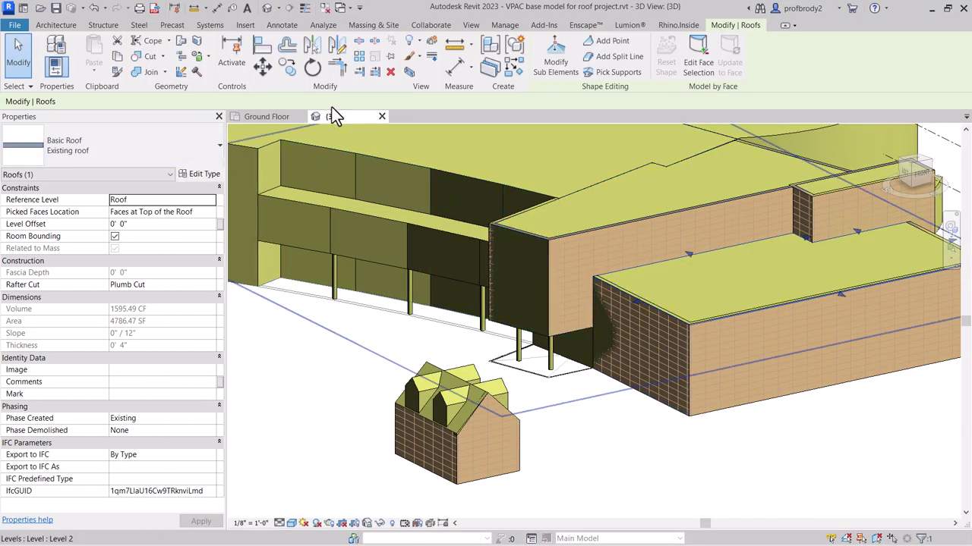
# Step: Raise the roof with a 4" level offset, then begin another roof from the Roof menu
pyautogui.click(145, 228)
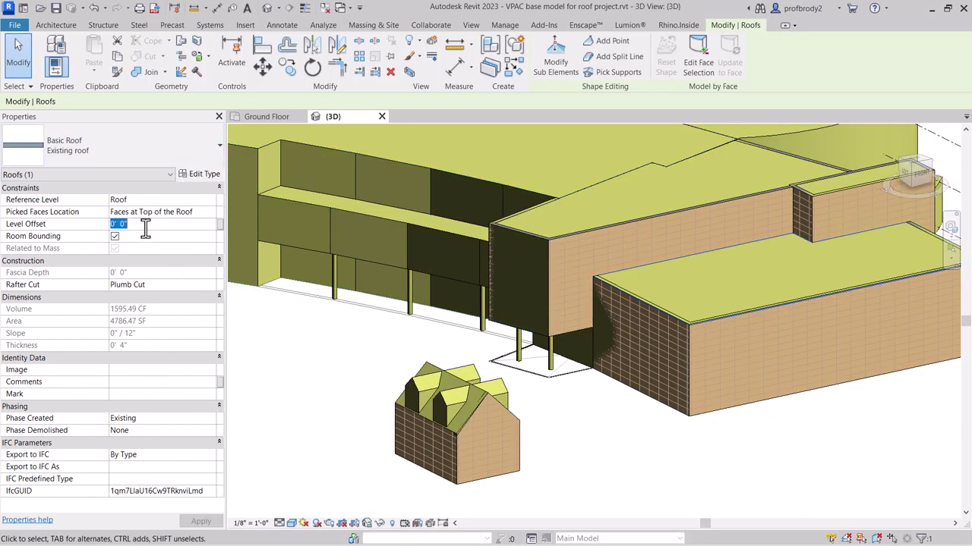
pyautogui.write('4"')
pyautogui.press('Return')
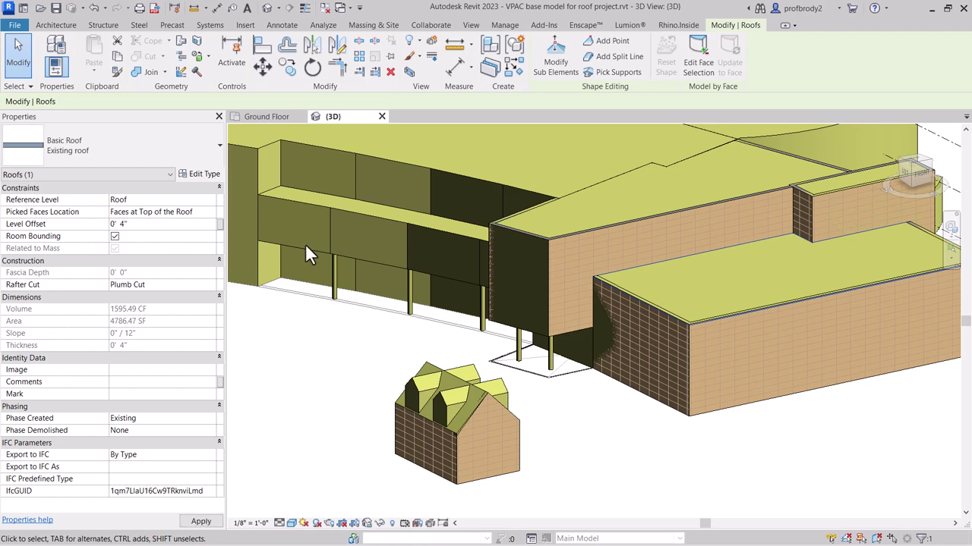
pyautogui.click(373, 362)
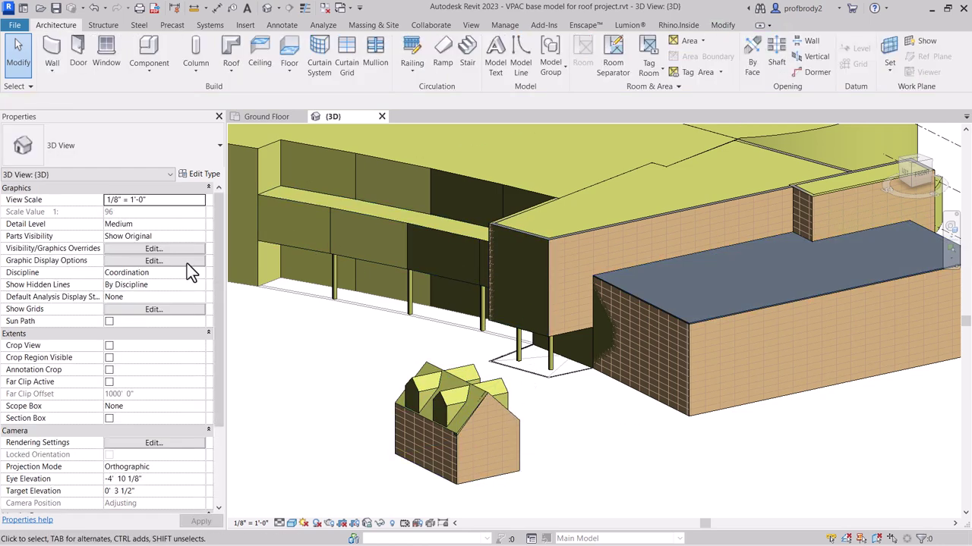
pyautogui.click(230, 71)
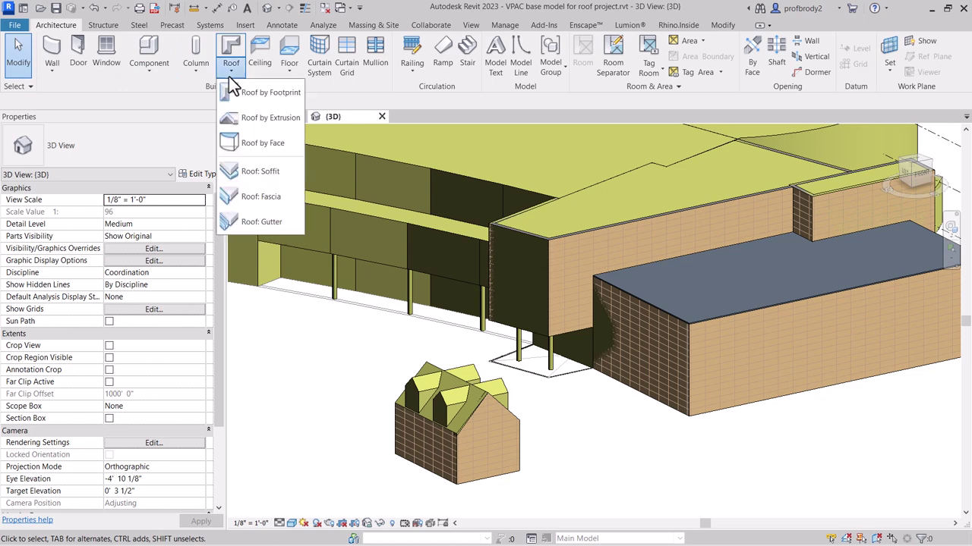
# Step: Set up Roof by Face with the Existing roof type and a 0' 4" offset
pyautogui.click(262, 143)
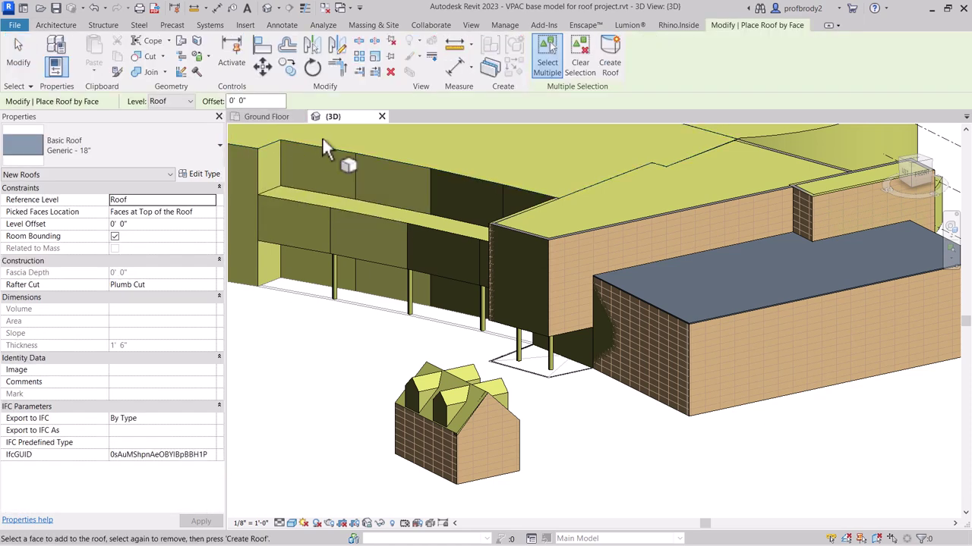
pyautogui.click(191, 150)
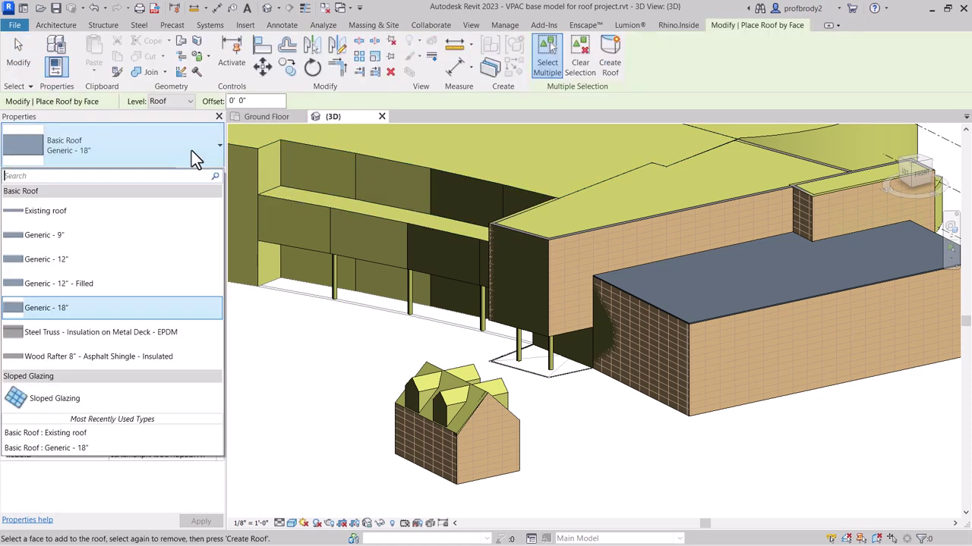
pyautogui.click(66, 211)
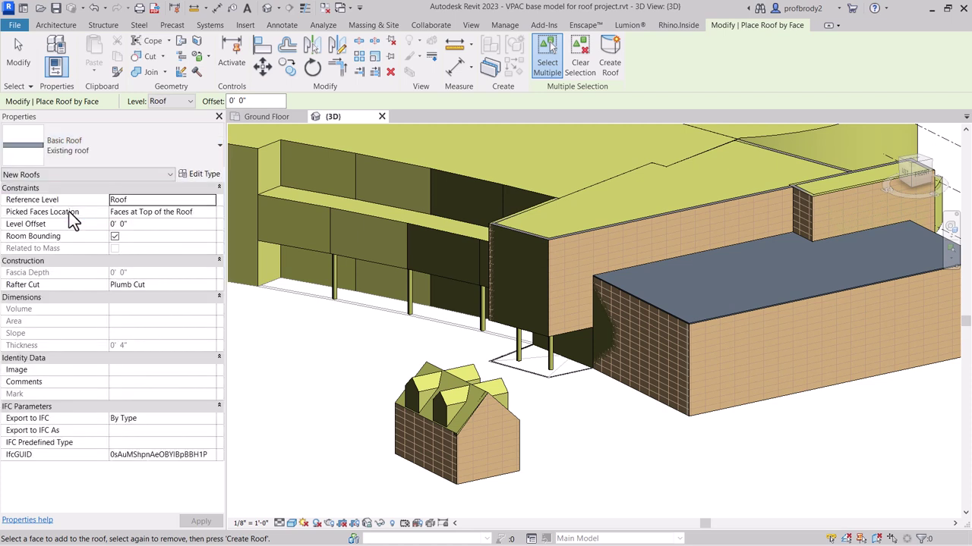
pyautogui.click(247, 100)
pyautogui.press('BackSpace')
pyautogui.press('BackSpace')
pyautogui.write('4')
# Step: Create roofs on the upper main block's top face and the raised box beside it
pyautogui.click(574, 194)
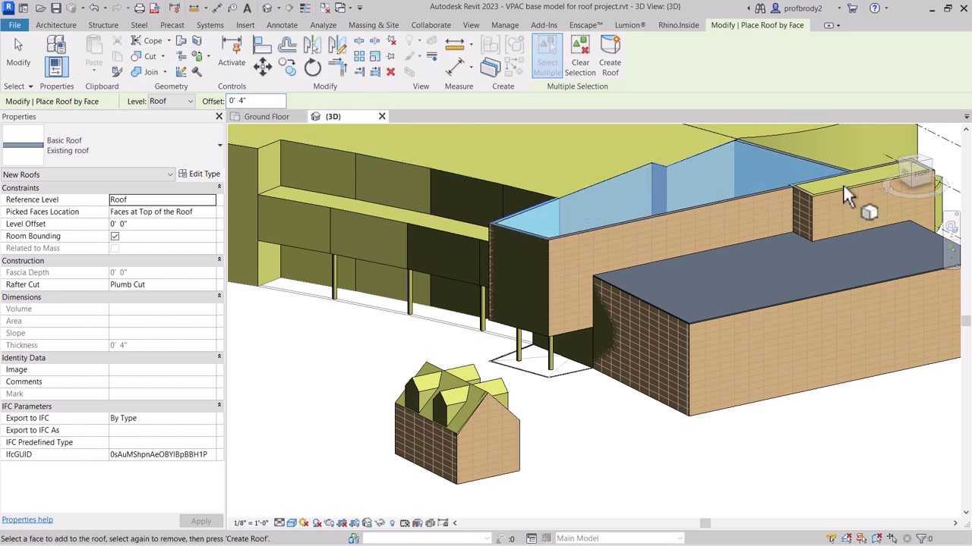
pyautogui.scroll(5, 826, 191)
pyautogui.scroll(1, 827, 191)
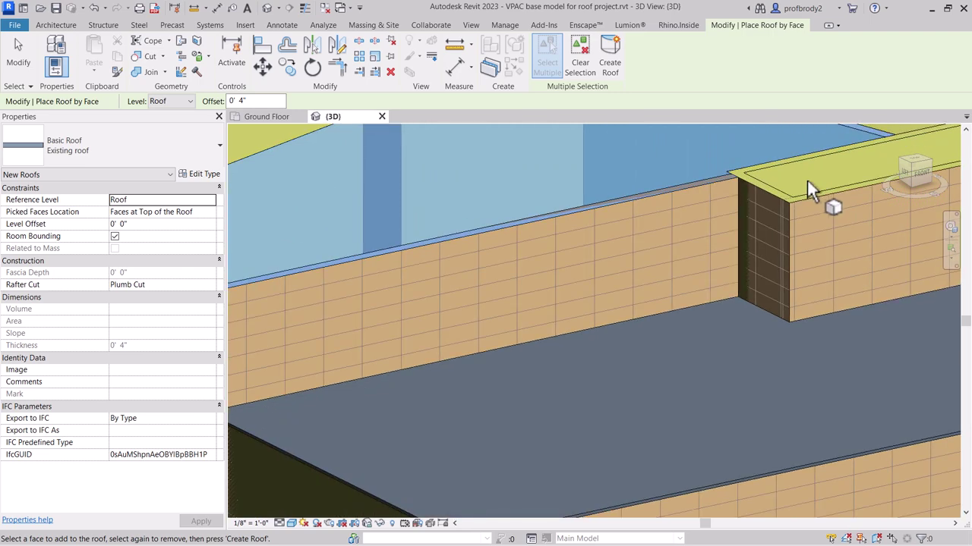
pyautogui.click(611, 55)
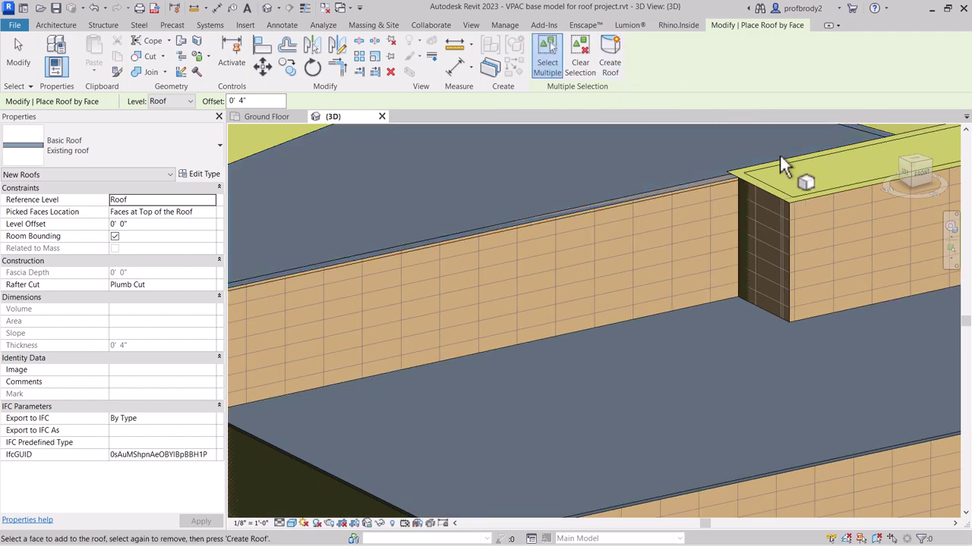
pyautogui.click(742, 174)
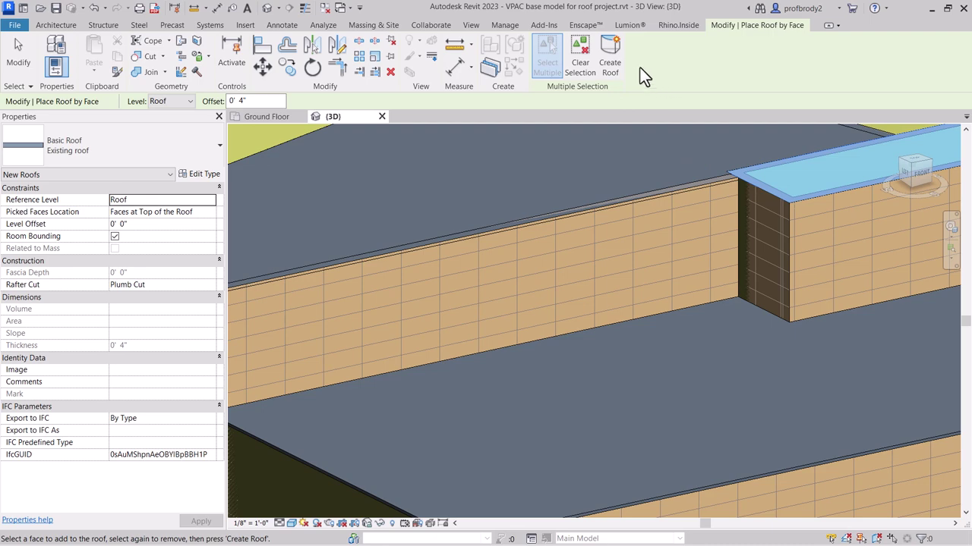
pyautogui.click(611, 60)
pyautogui.keyDown('shift'); pyautogui.moveTo(645, 159); pyautogui.dragTo(605, 244, button='middle'); pyautogui.keyUp('shift')
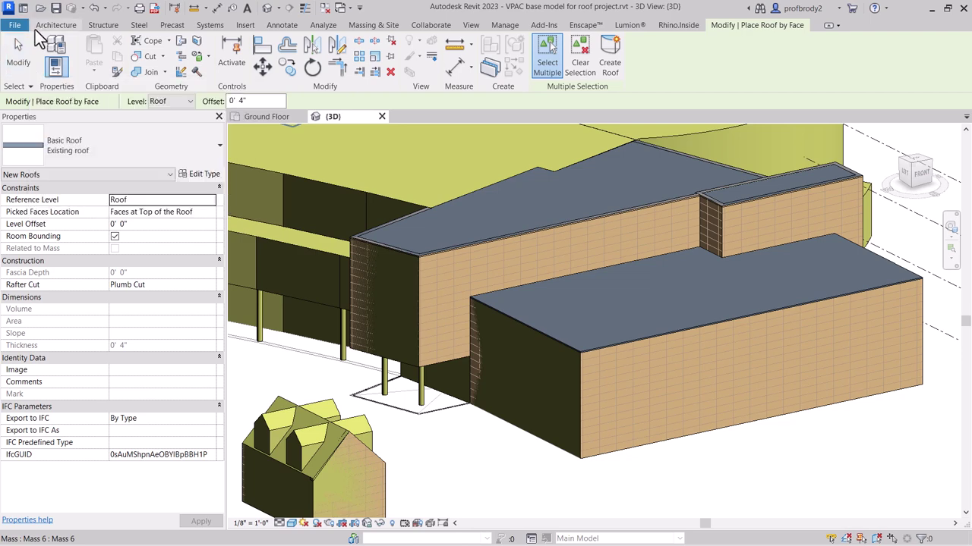
pyautogui.click(20, 49)
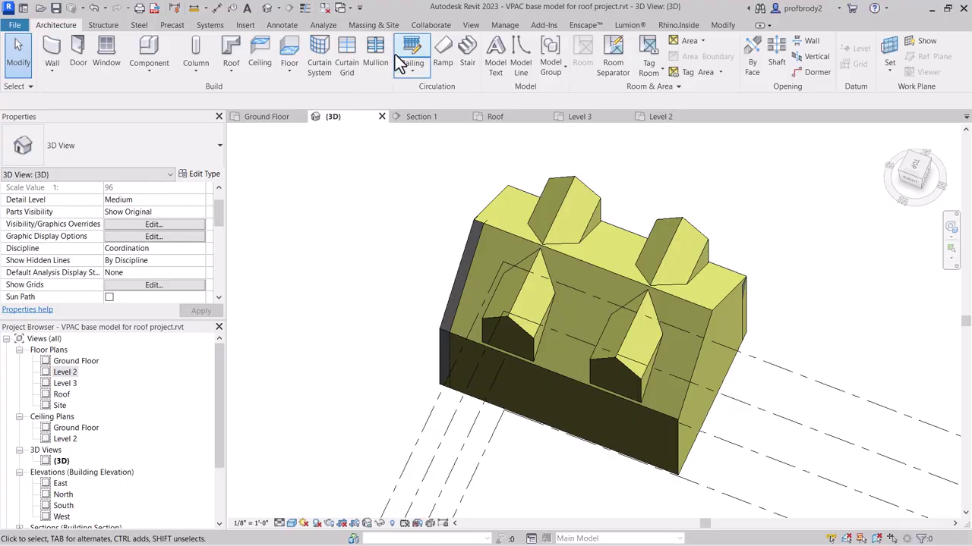
# Step: Create one Existing roof by face over the small mass's top and both dormer faces
pyautogui.click(232, 76)
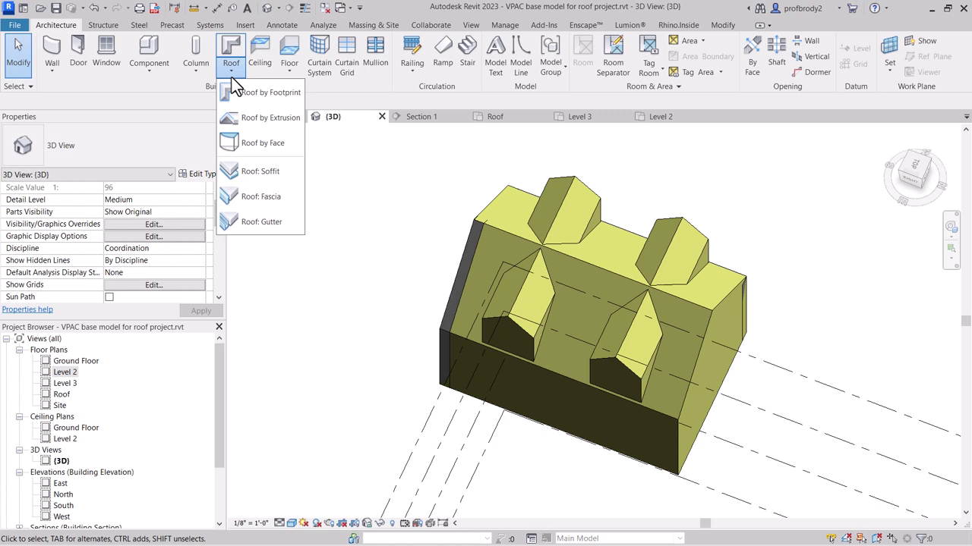
pyautogui.click(271, 146)
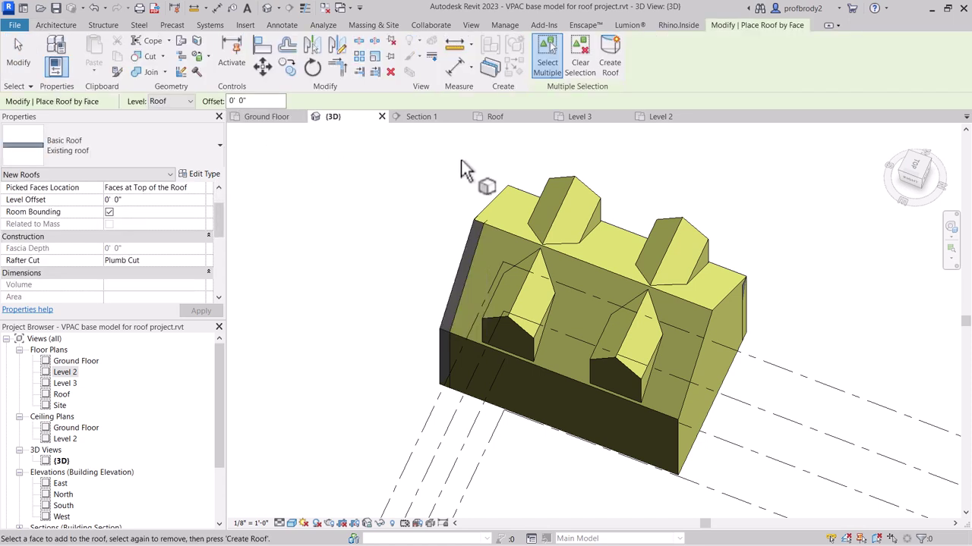
pyautogui.click(504, 197)
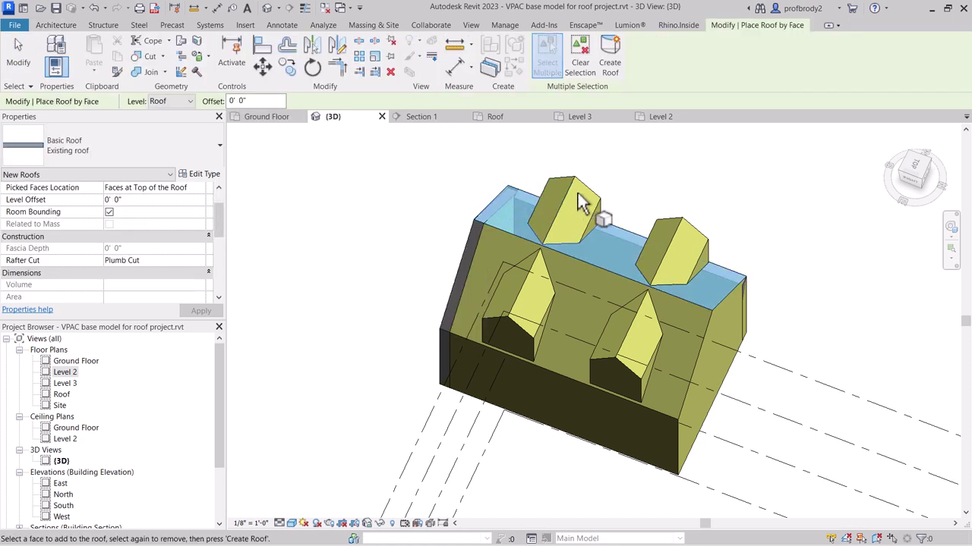
pyautogui.click(569, 191)
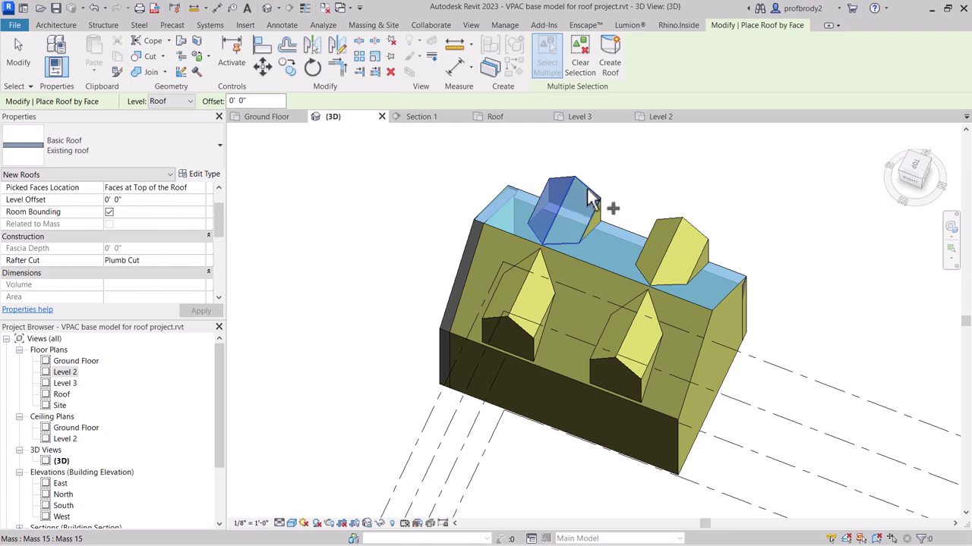
pyautogui.click(691, 236)
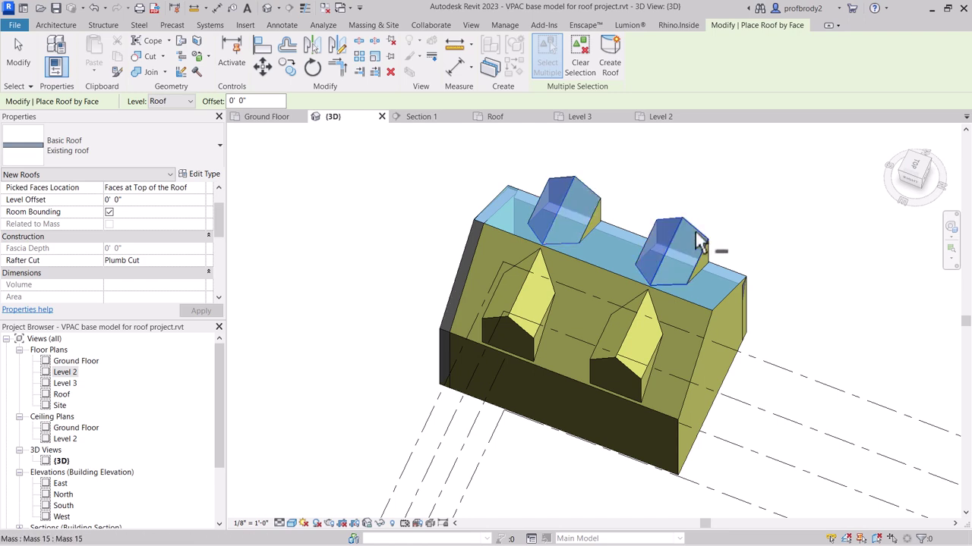
pyautogui.click(610, 65)
pyautogui.keyDown('shift'); pyautogui.moveTo(703, 213); pyautogui.dragTo(712, 225, button='middle'); pyautogui.keyUp('shift')
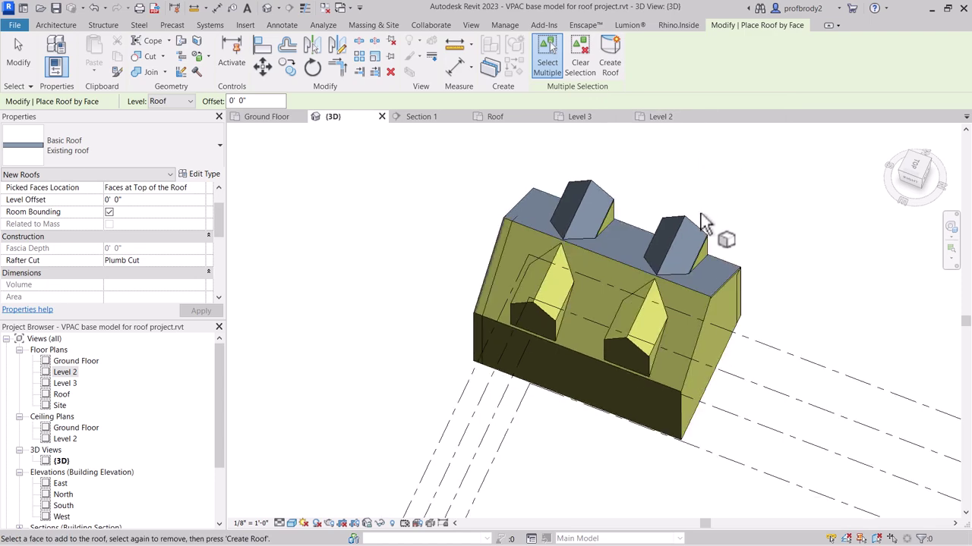
pyautogui.press('Escape')
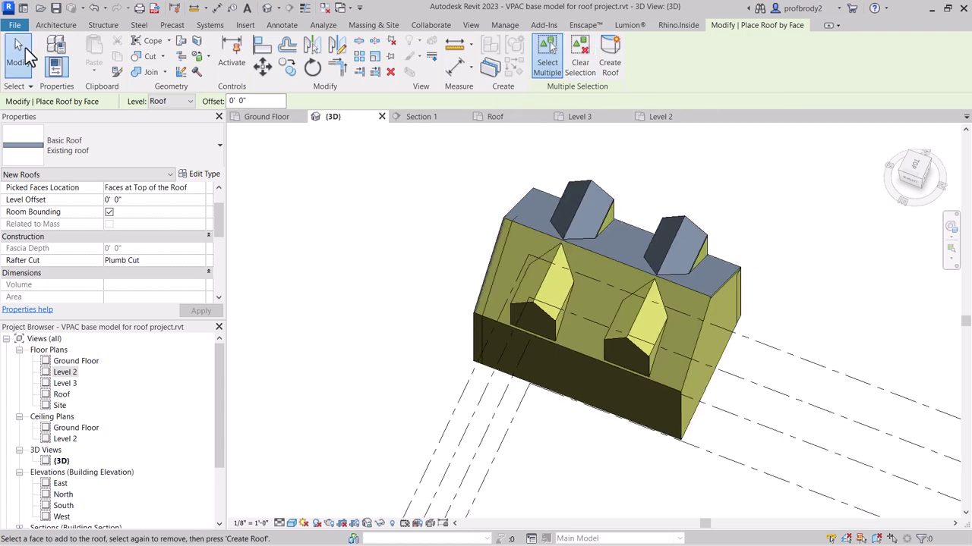
pyautogui.keyDown('shift'); pyautogui.moveTo(589, 243); pyautogui.dragTo(421, 227, button='middle'); pyautogui.keyUp('shift')
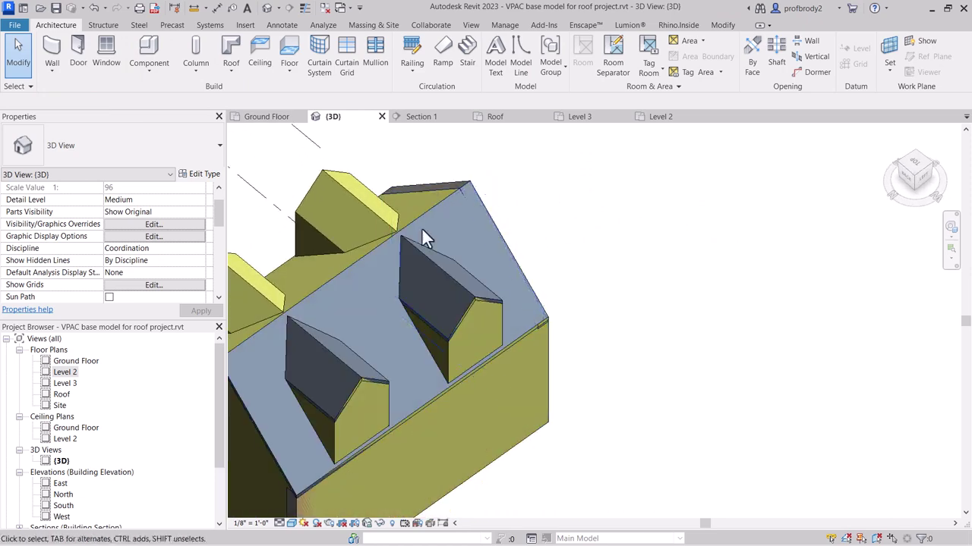
pyautogui.click(511, 259)
# Step: Drag the roof's dormer edge handle to reshape it, giving a 165.99 CF volume
pyautogui.moveTo(488, 309); pyautogui.dragTo(474, 325)
pyautogui.scroll(4, 474, 319)
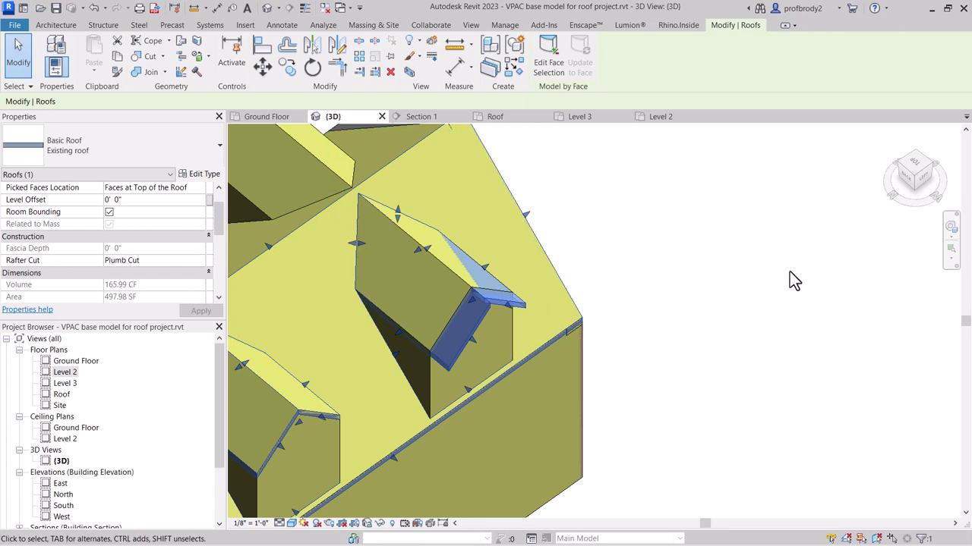
pyautogui.scroll(-2, 761, 270)
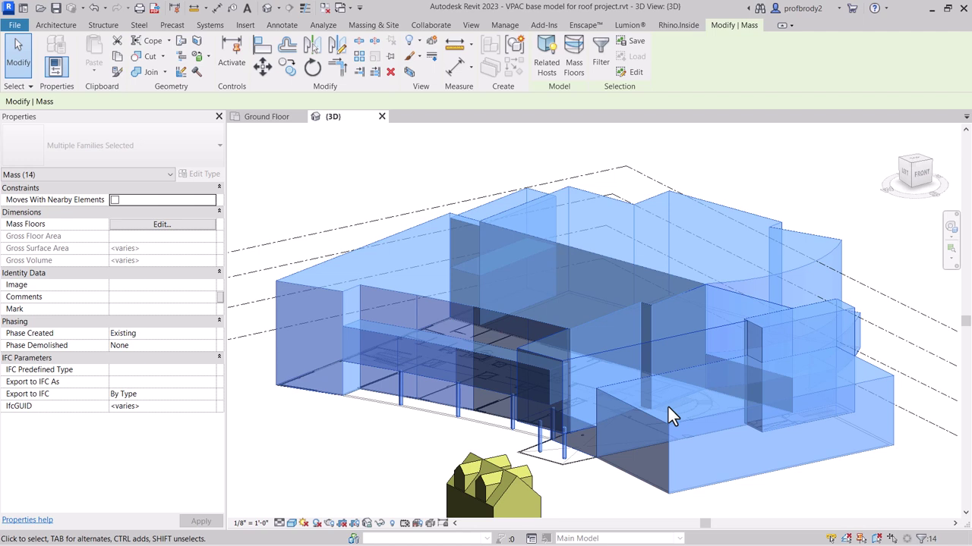
# Step: Add mass floors at Ground Floor, Level 2, Level 3 and Roof to all 14 masses
pyautogui.click(575, 67)
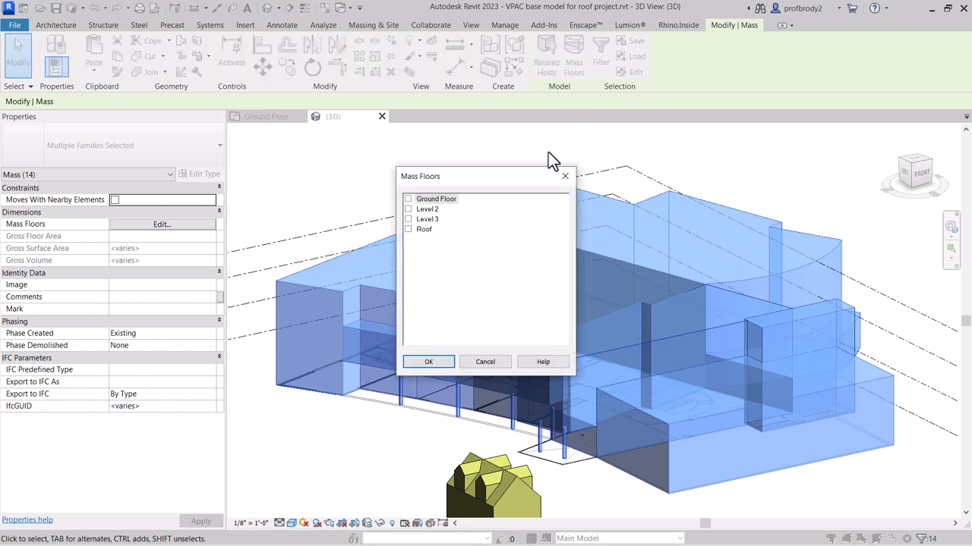
pyautogui.click(408, 198)
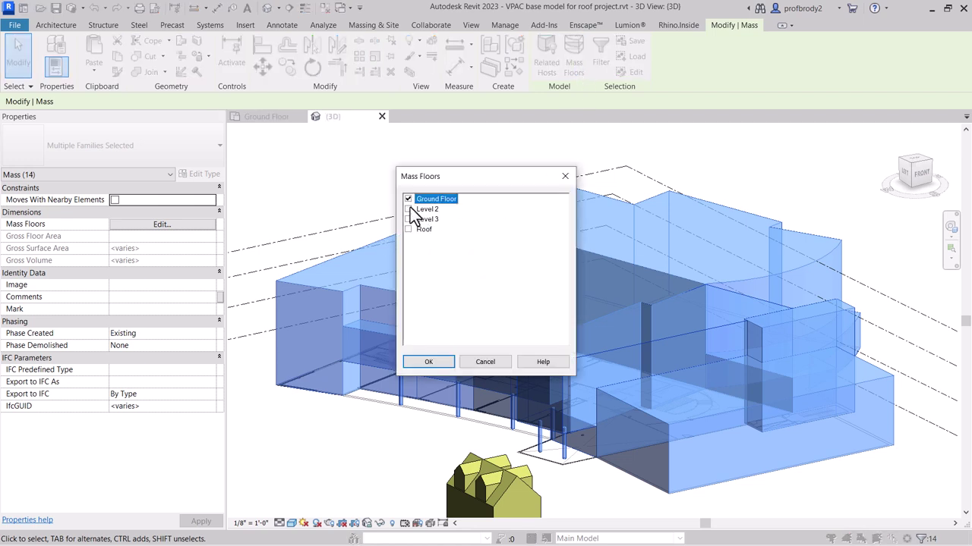
pyautogui.click(408, 209)
pyautogui.click(408, 219)
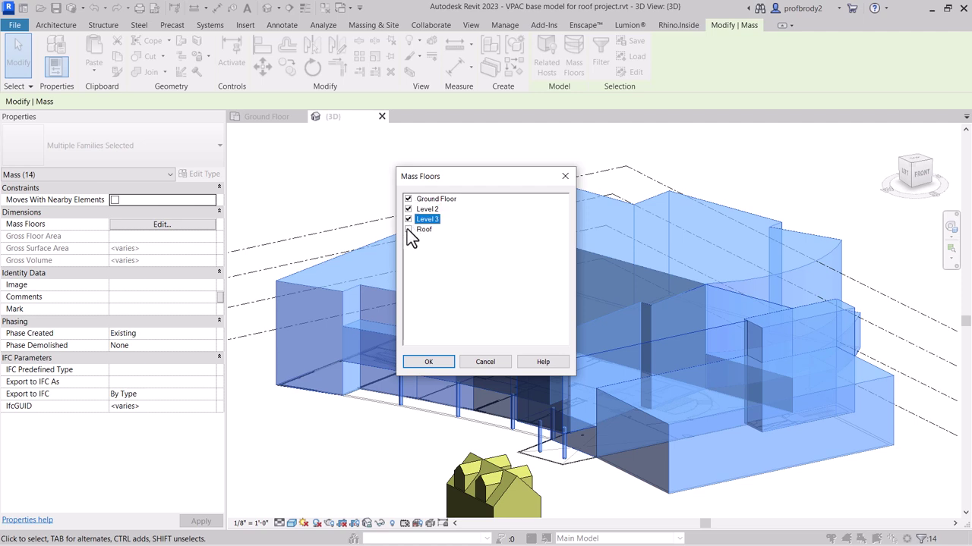
pyautogui.click(408, 229)
pyautogui.click(434, 364)
pyautogui.scroll(3, 479, 315)
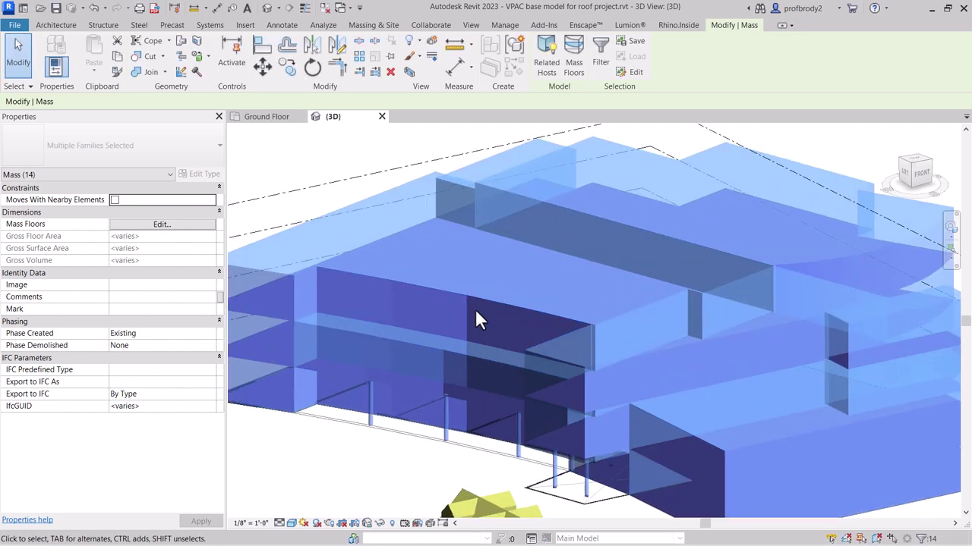
pyautogui.scroll(-3, 437, 319)
pyautogui.keyDown('shift'); pyautogui.moveTo(437, 319); pyautogui.dragTo(573, 367, button='middle'); pyautogui.keyUp('shift')
pyautogui.scroll(2, 645, 392)
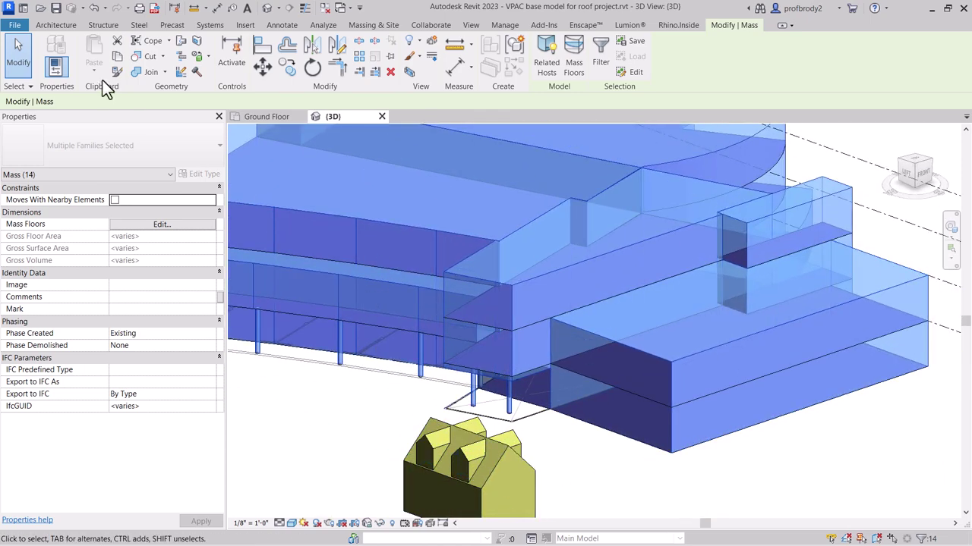
pyautogui.click(48, 28)
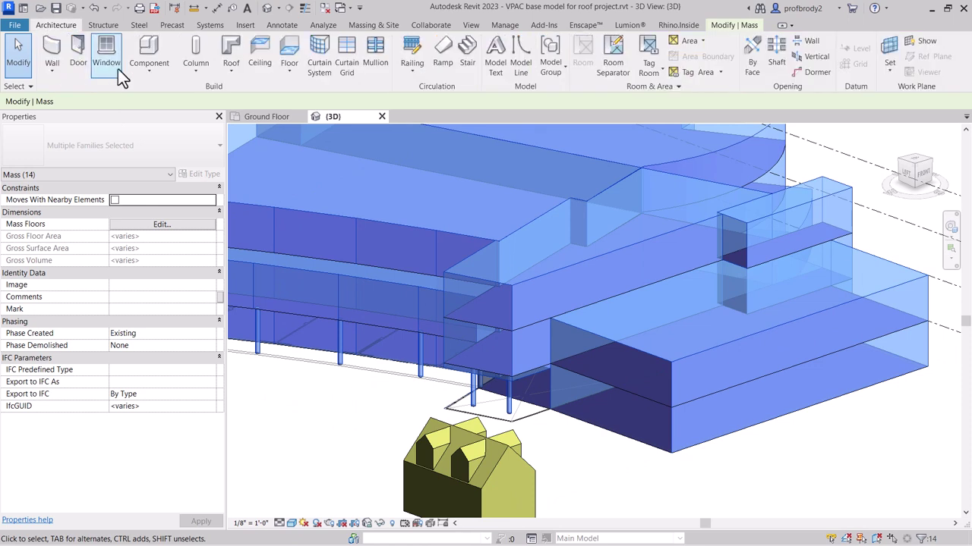
# Step: Pick the Ground Floor and Level 2 mass floor faces for Generic - 12" floors by face
pyautogui.click(288, 72)
pyautogui.click(309, 145)
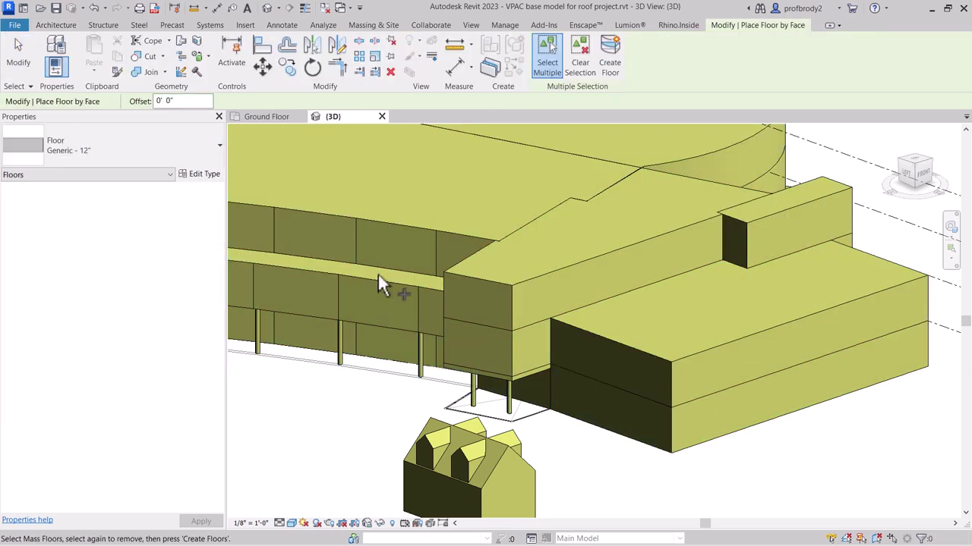
pyautogui.click(655, 456)
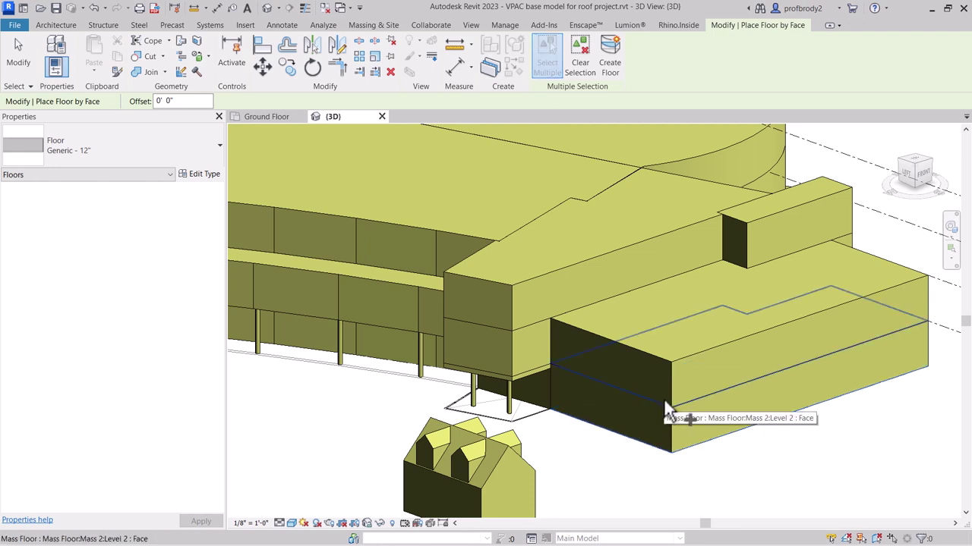
pyautogui.click(520, 377)
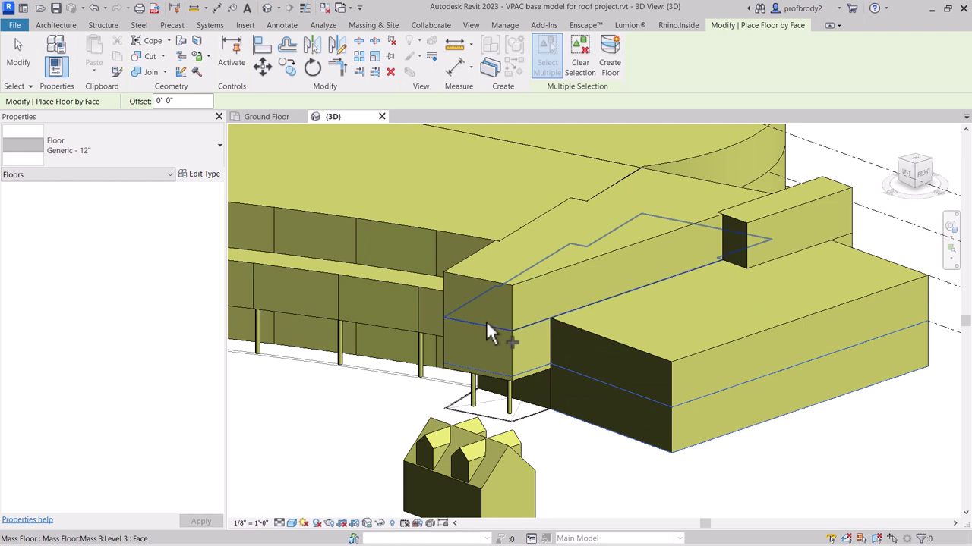
pyautogui.scroll(-1, 601, 273)
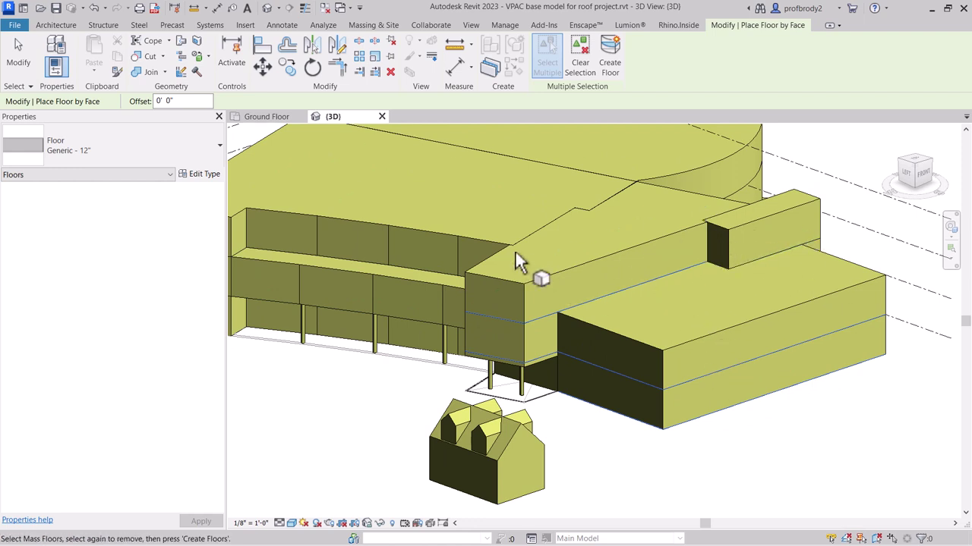
pyautogui.click(19, 60)
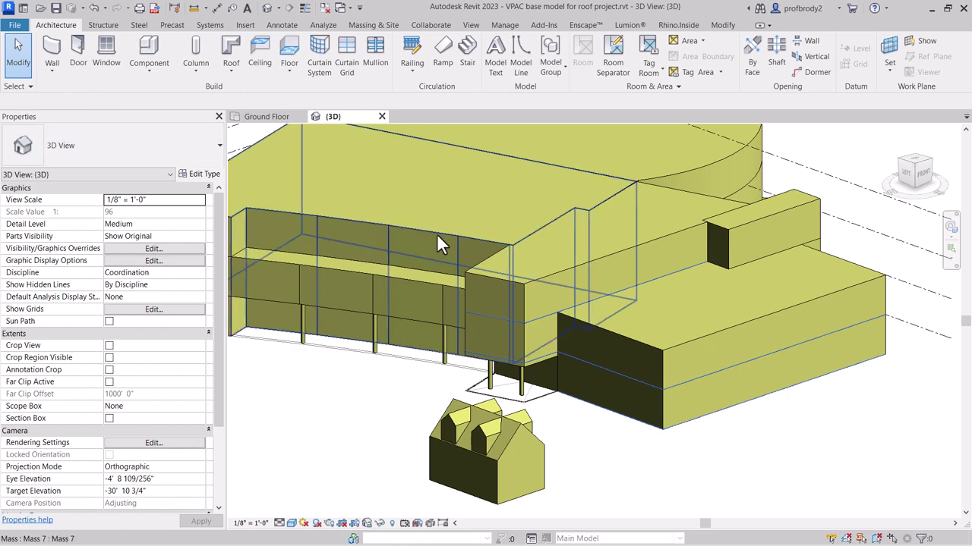
pyautogui.scroll(-2, 439, 236)
pyautogui.scroll(-4, 448, 247)
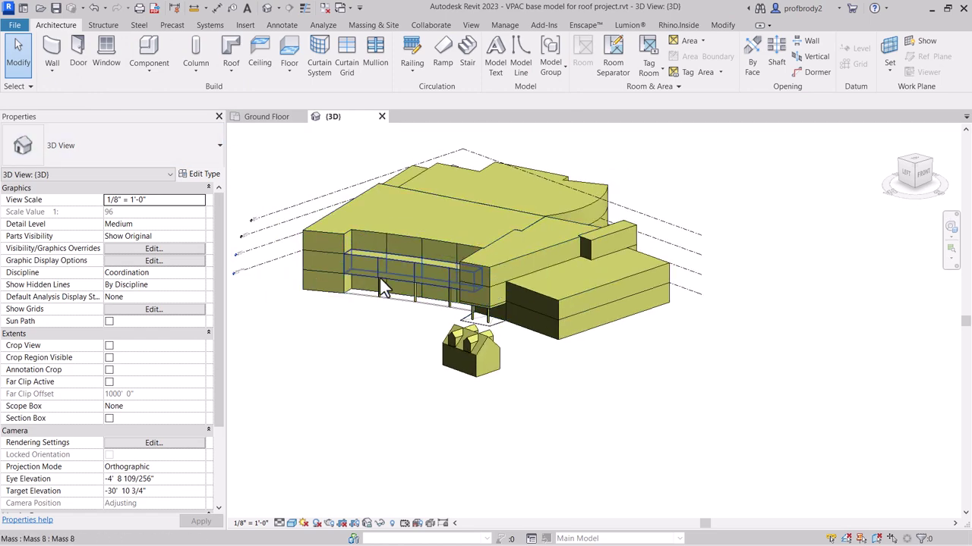
# Step: Draw Section 1 across the south part of the Ground Floor plan and open its view
pyautogui.click(275, 116)
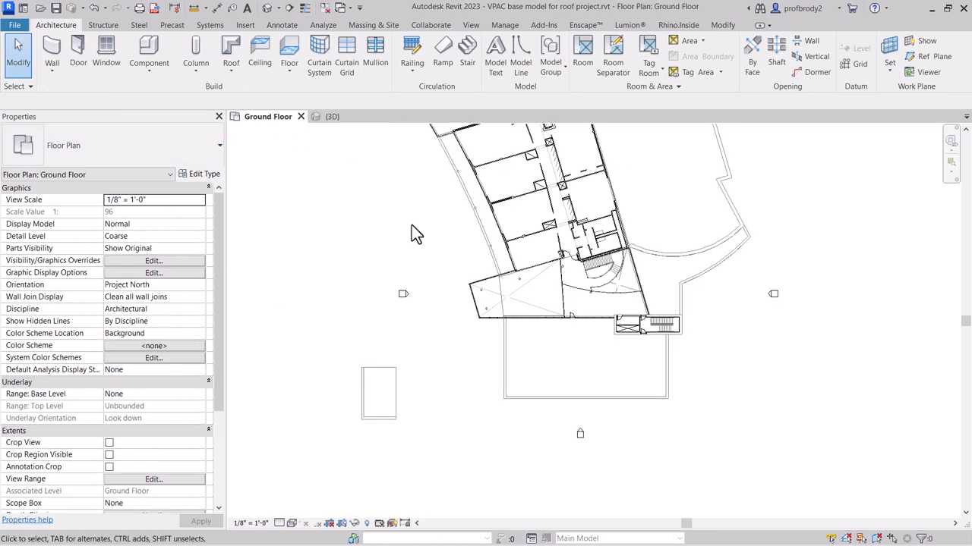
pyautogui.moveTo(412, 234); pyautogui.dragTo(454, 311, button='middle')
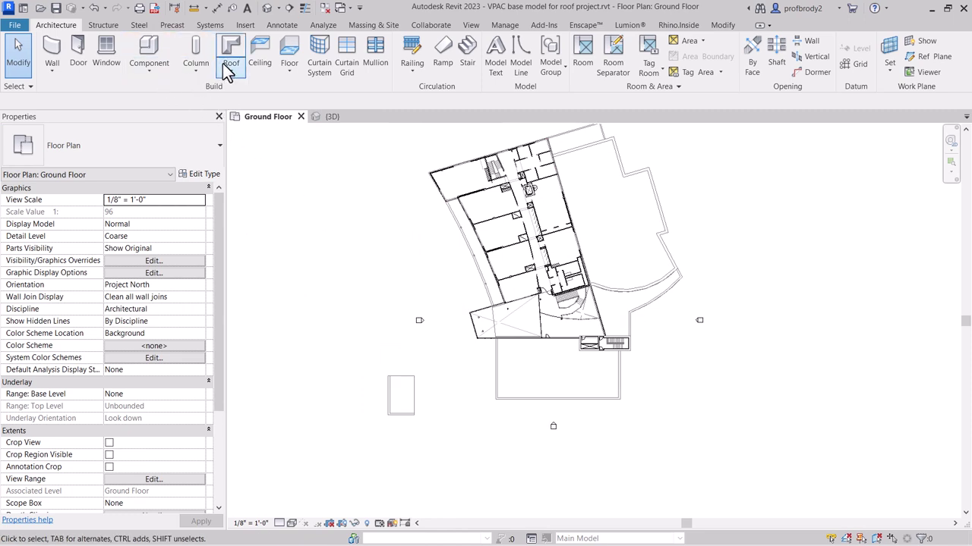
pyautogui.click(470, 26)
pyautogui.click(389, 61)
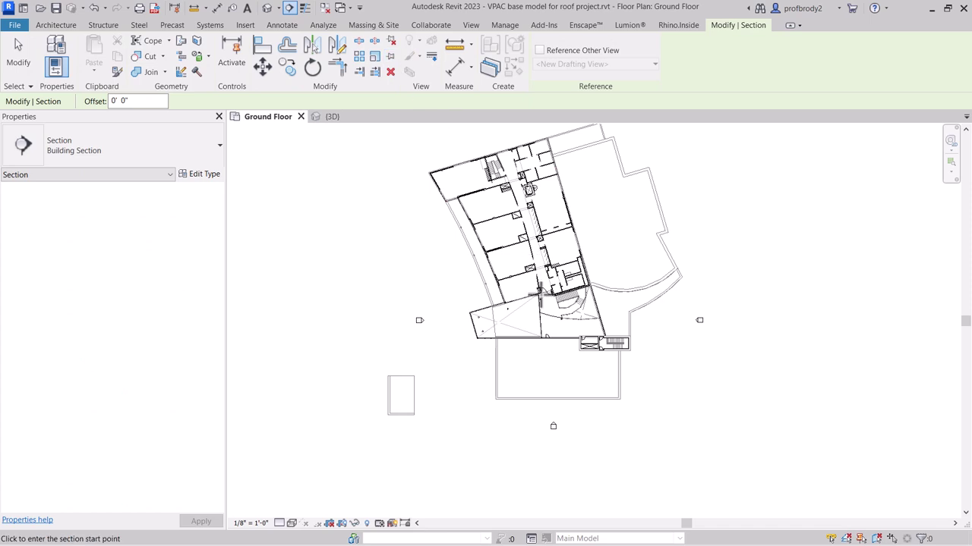
pyautogui.click(523, 282)
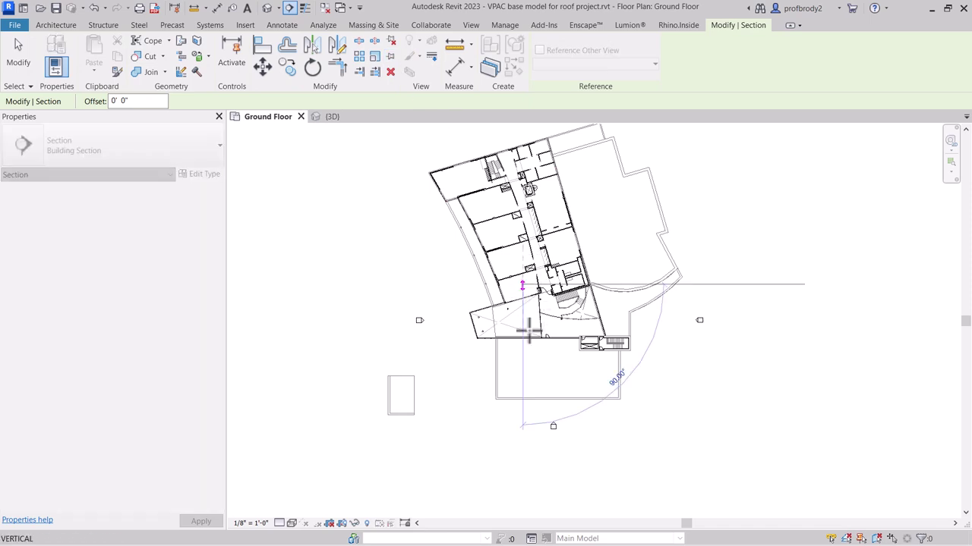
pyautogui.click(523, 418)
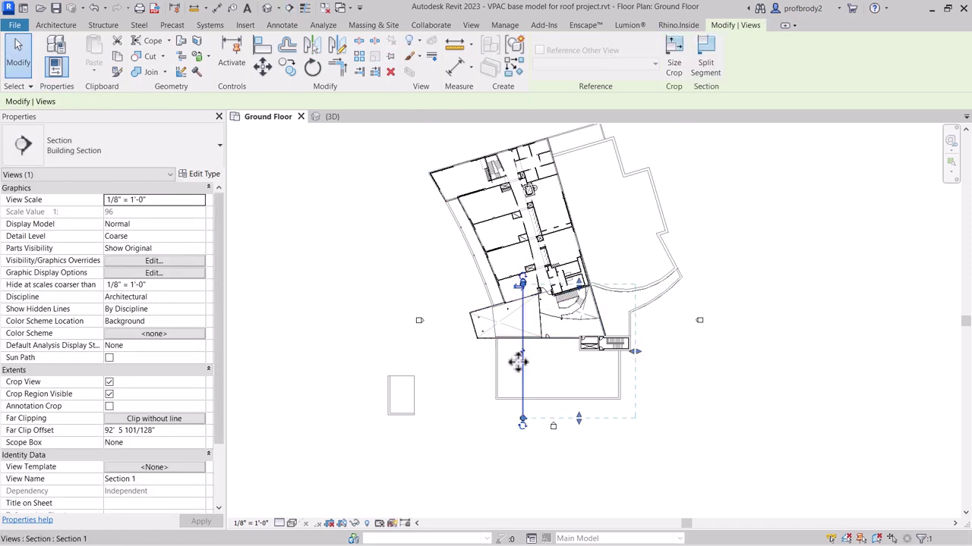
pyautogui.rightClick(524, 368)
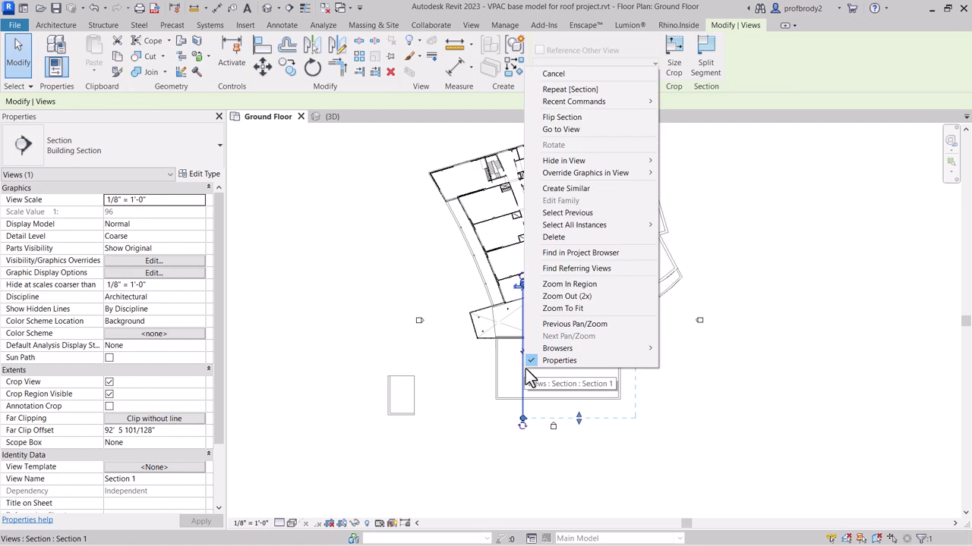
pyautogui.click(546, 129)
pyautogui.scroll(1, 706, 401)
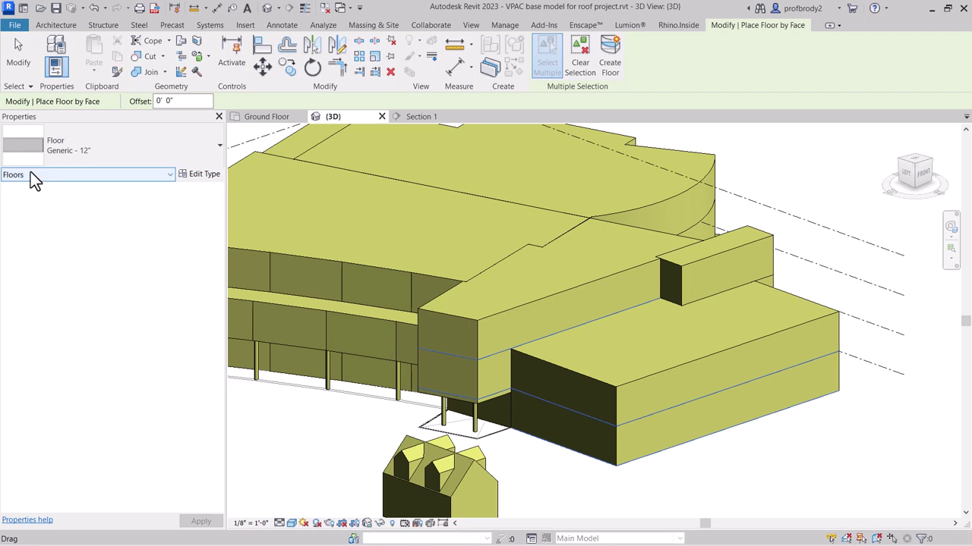
# Step: Create floors on the selected mass floor faces and zoom around to check the slabs
pyautogui.click(615, 69)
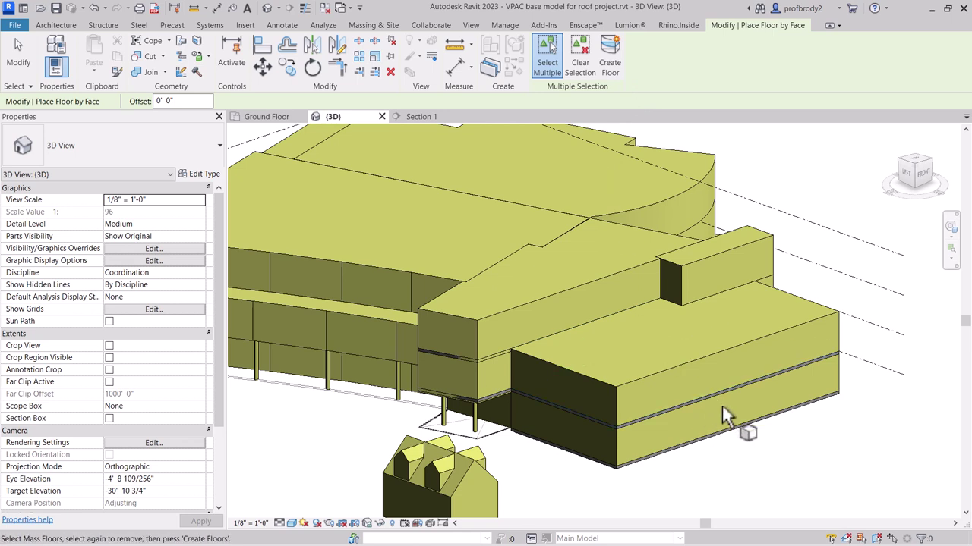
pyautogui.scroll(5, 722, 410)
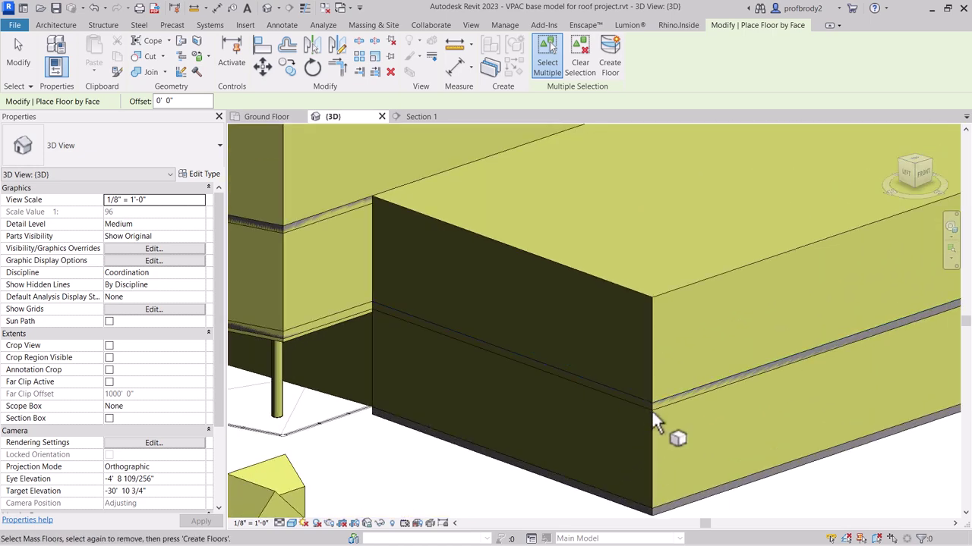
pyautogui.scroll(-3, 642, 424)
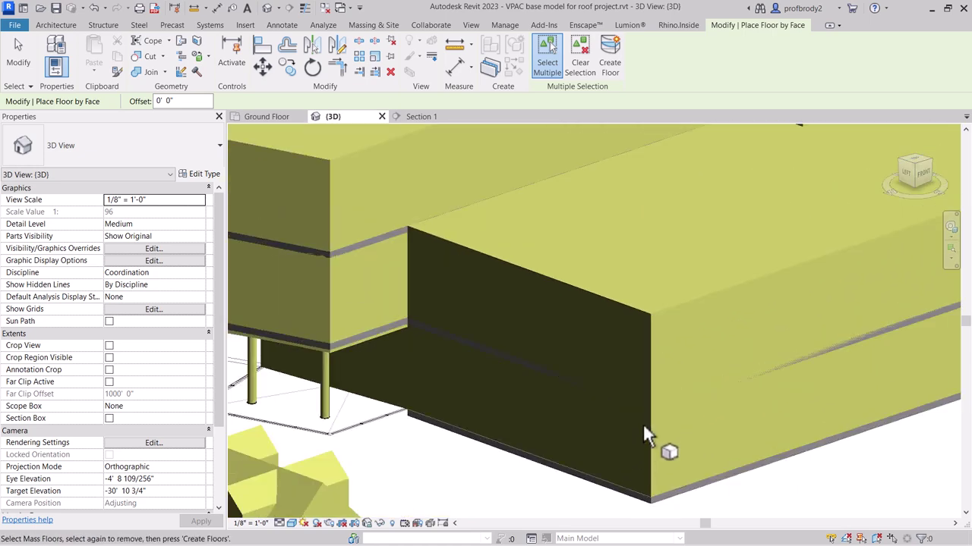
pyautogui.scroll(-4, 644, 325)
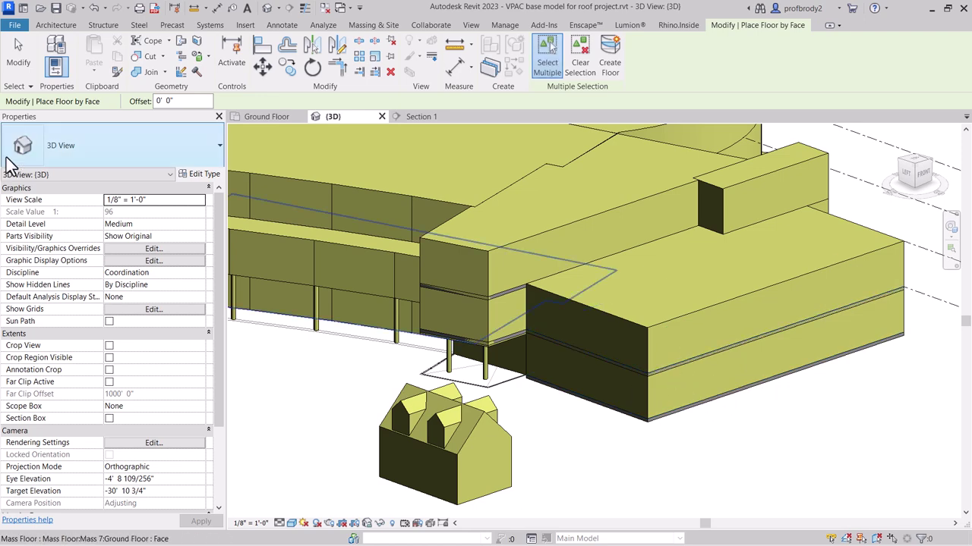
# Step: Pull the Ground Floor slab's bottom, left and right boundary edges inward, reaching 4533.47 SF
pyautogui.click(29, 70)
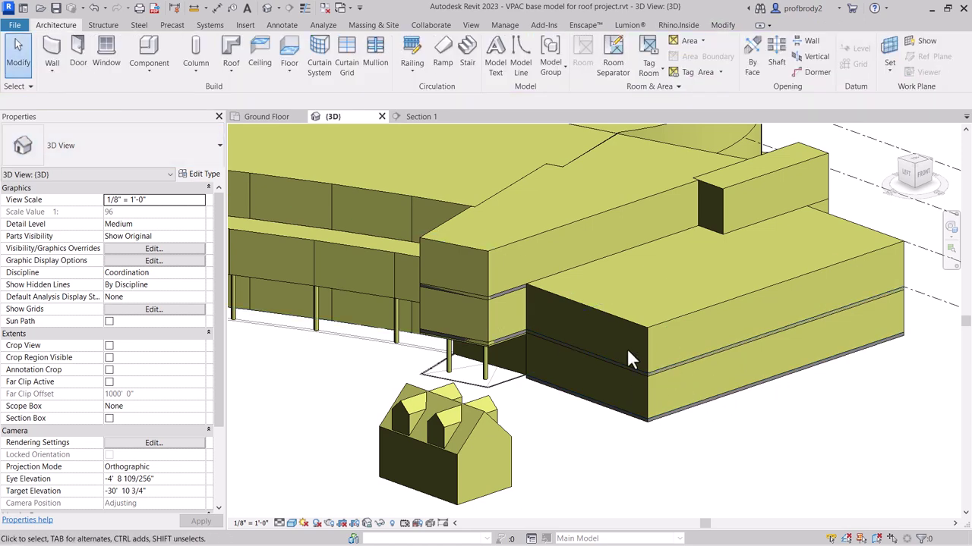
pyautogui.doubleClick(692, 406)
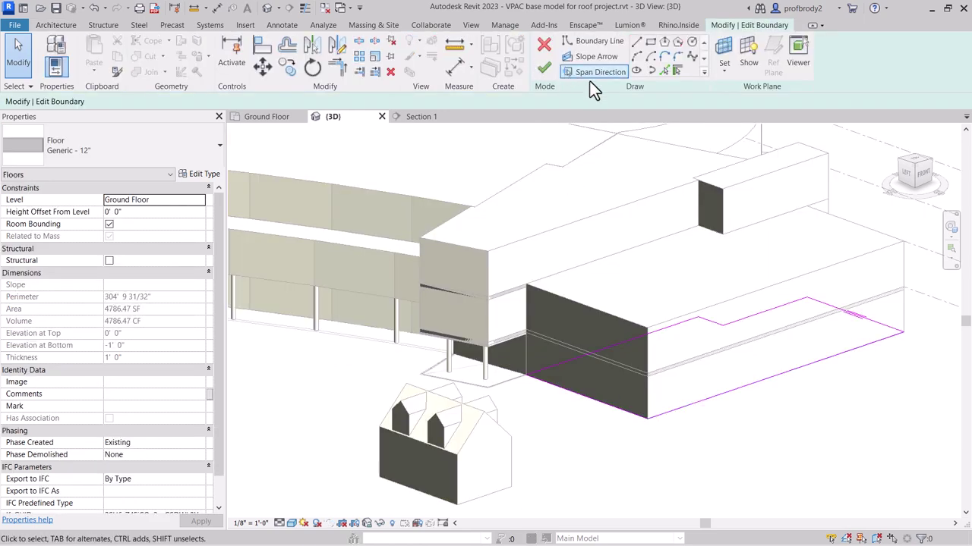
pyautogui.click(274, 118)
pyautogui.scroll(4, 563, 401)
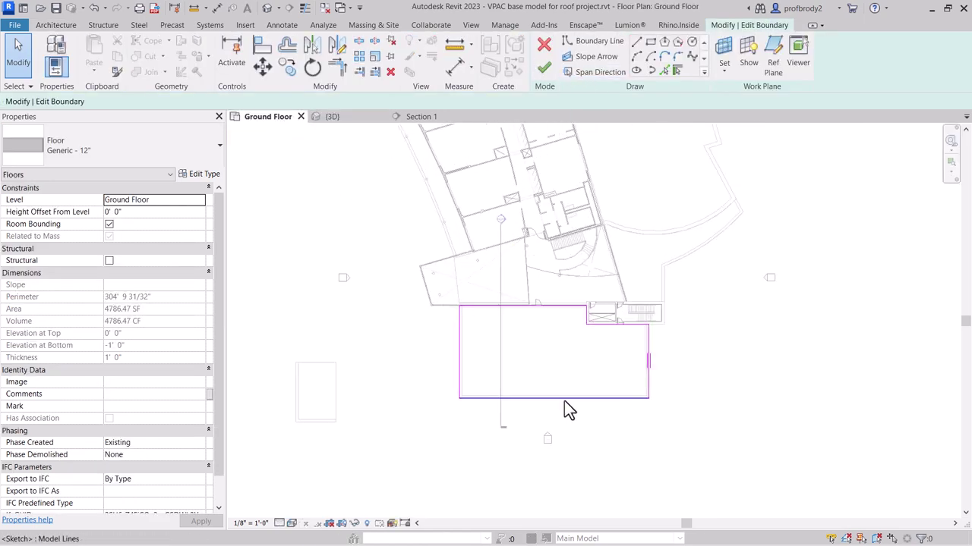
pyautogui.scroll(3, 409, 441)
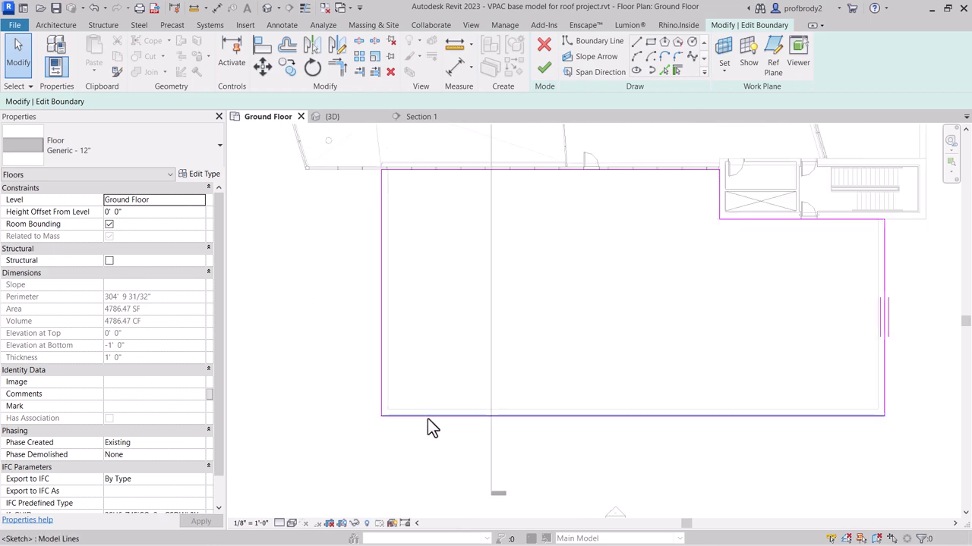
pyautogui.click(427, 415)
pyautogui.moveTo(427, 401); pyautogui.dragTo(428, 408)
pyautogui.click(415, 390)
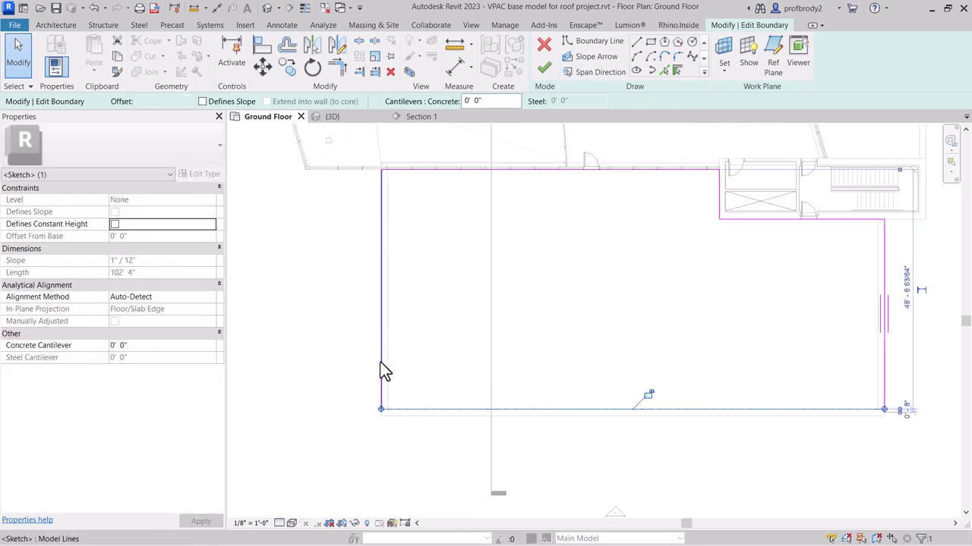
pyautogui.moveTo(384, 369)
pyautogui.mouseDown()
pyautogui.moveTo(402, 368)
pyautogui.moveTo(392, 369)
pyautogui.mouseUp()
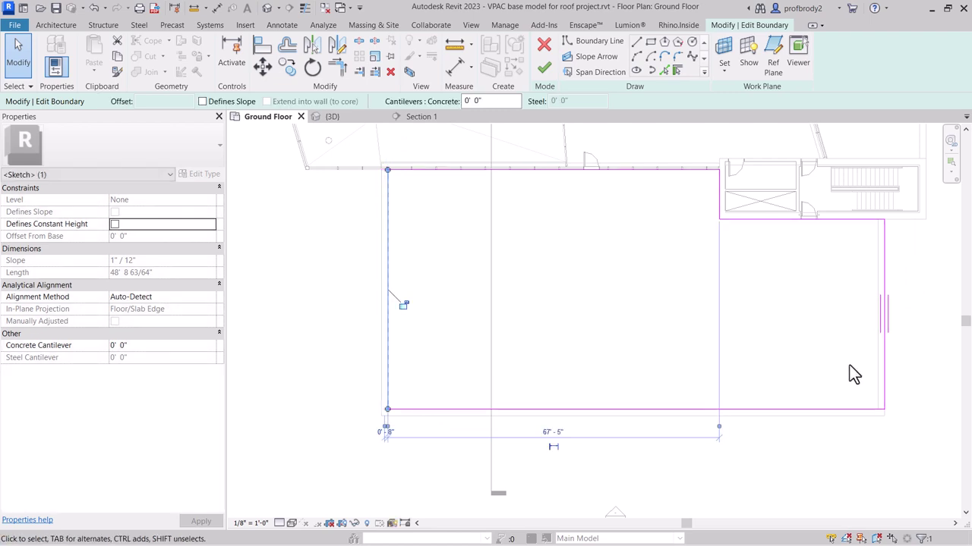
pyautogui.moveTo(884, 383)
pyautogui.mouseDown()
pyautogui.moveTo(861, 380)
pyautogui.moveTo(877, 383)
pyautogui.mouseUp()
pyautogui.scroll(-1, 450, 318)
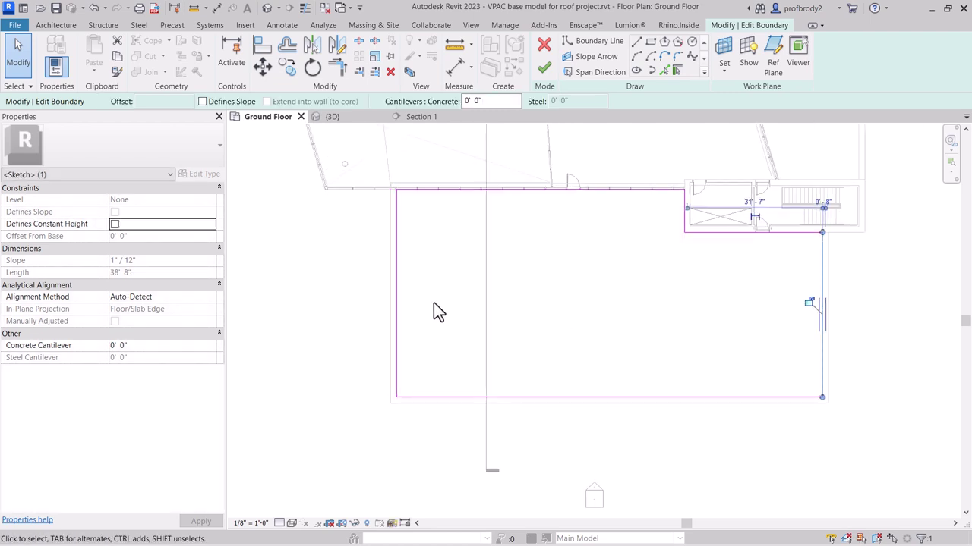
pyautogui.click(543, 70)
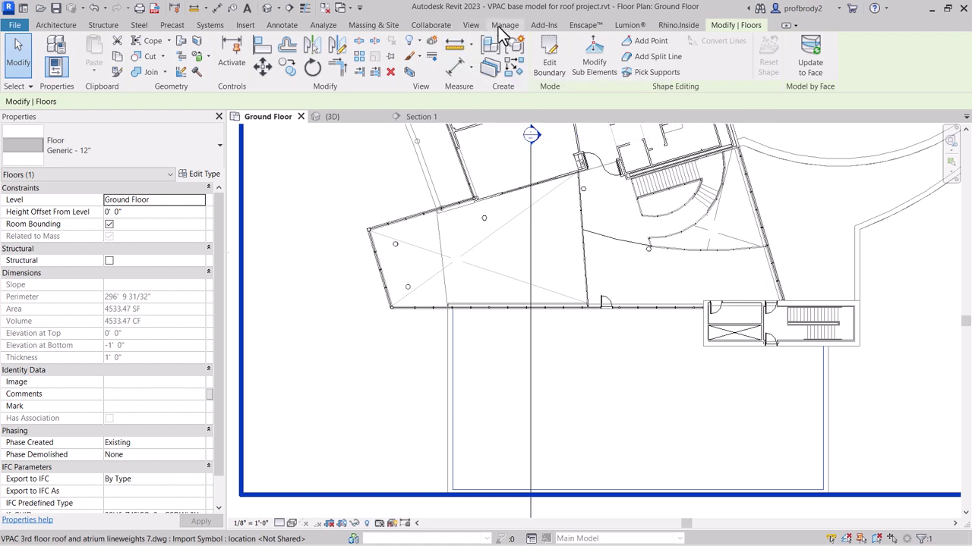
# Step: Create Level 3 and Roof floor plan views through the New Floor Plan dialog
pyautogui.click(471, 25)
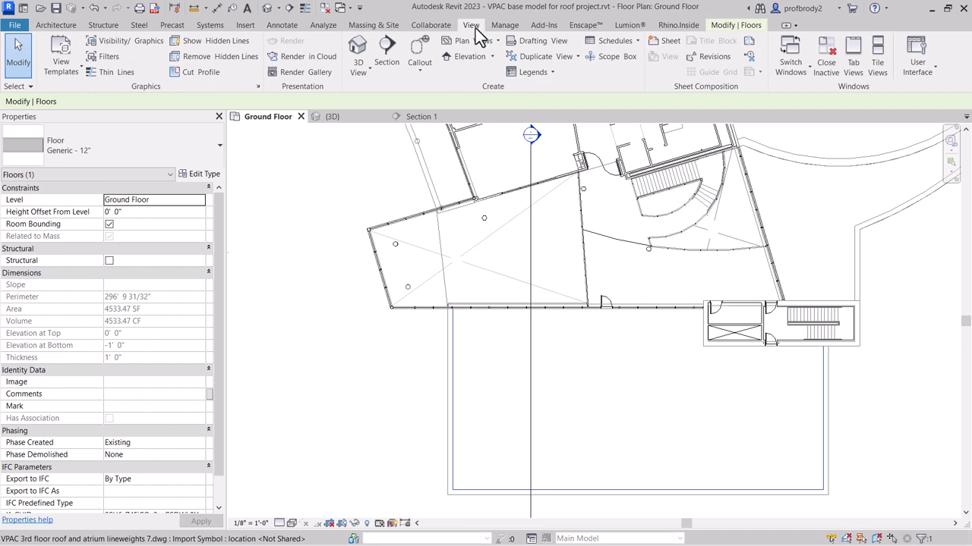
pyautogui.click(498, 41)
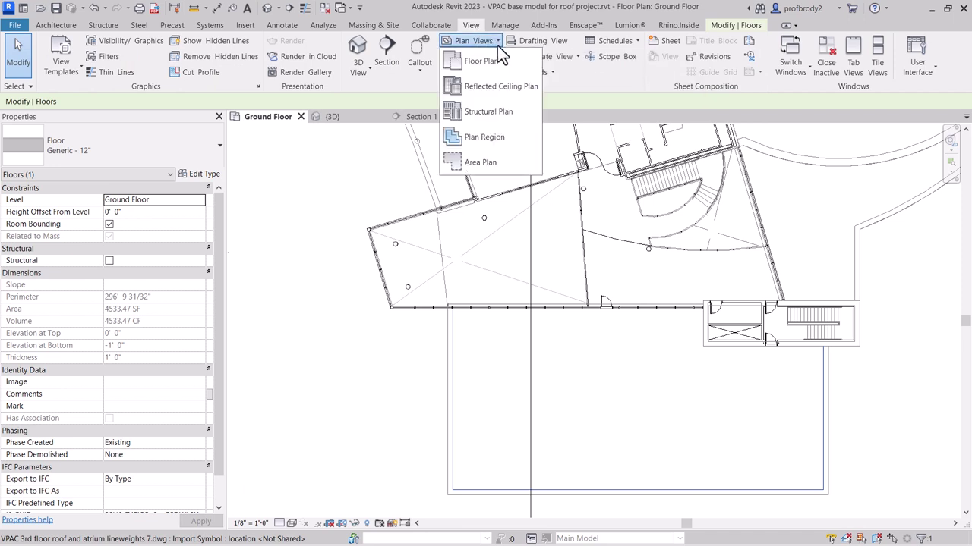
pyautogui.click(486, 66)
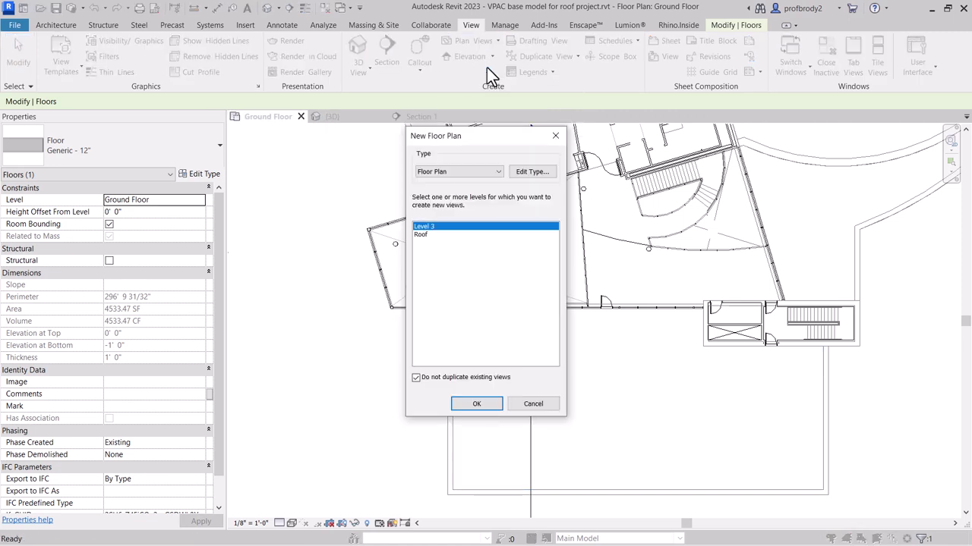
pyautogui.keyDown('shift'); pyautogui.click(430, 236); pyautogui.keyUp('shift')
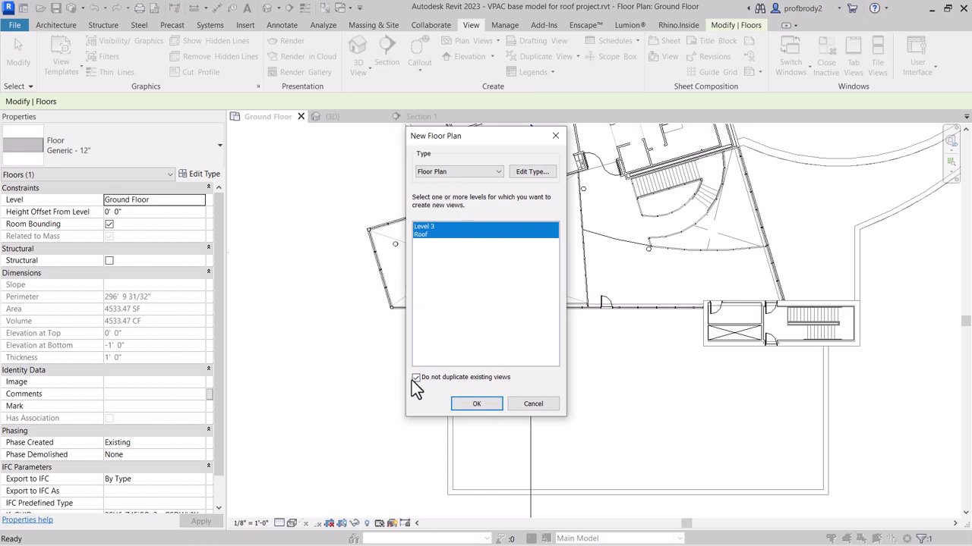
pyautogui.click(475, 406)
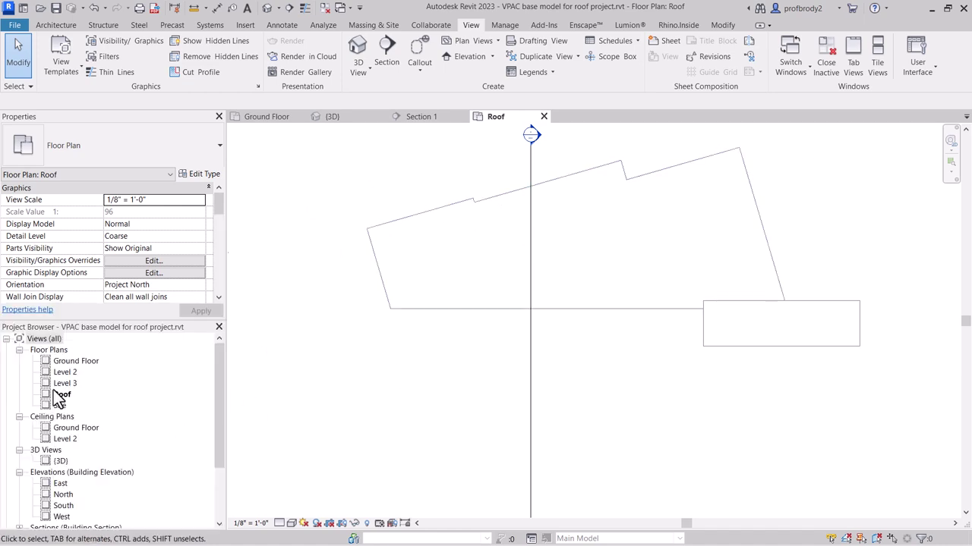
# Step: Set the Level 3 floor plan's Phase Filter to Show Complete, then return to the {3D} view
pyautogui.doubleClick(64, 383)
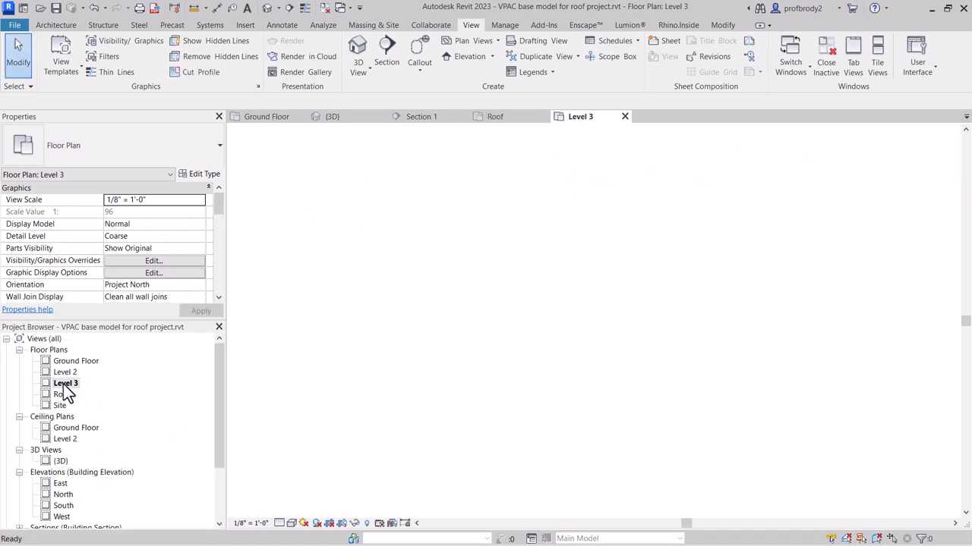
pyautogui.scroll(-1, 477, 361)
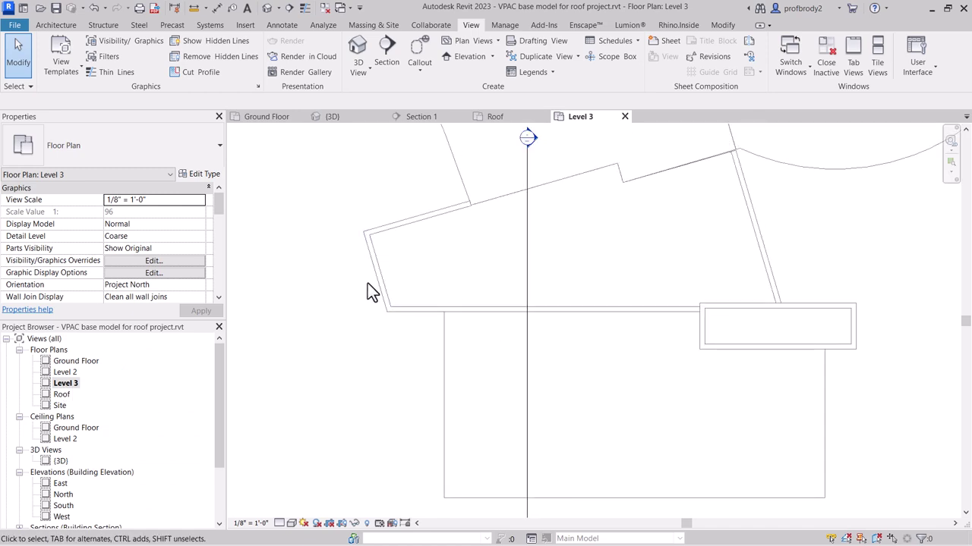
pyautogui.click(219, 329)
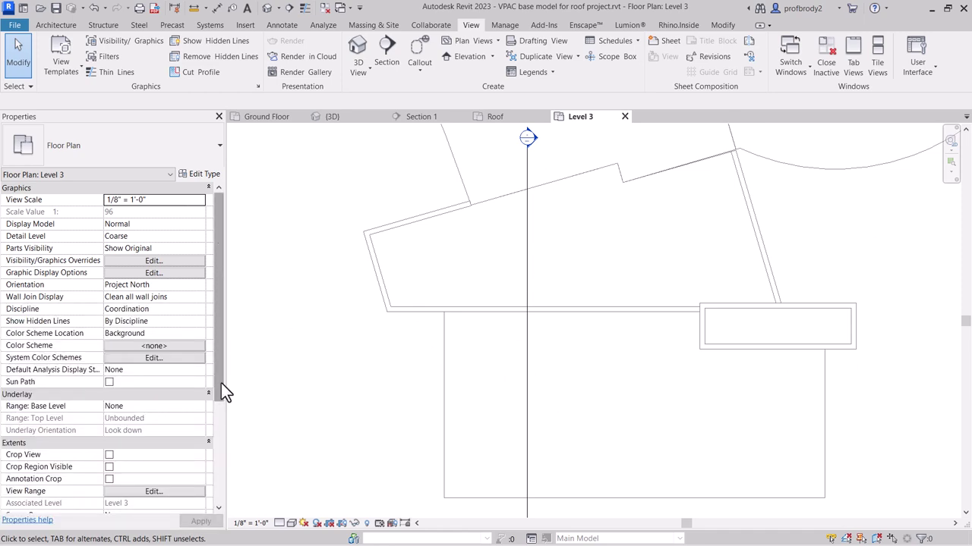
pyautogui.scroll(-5, 220, 387)
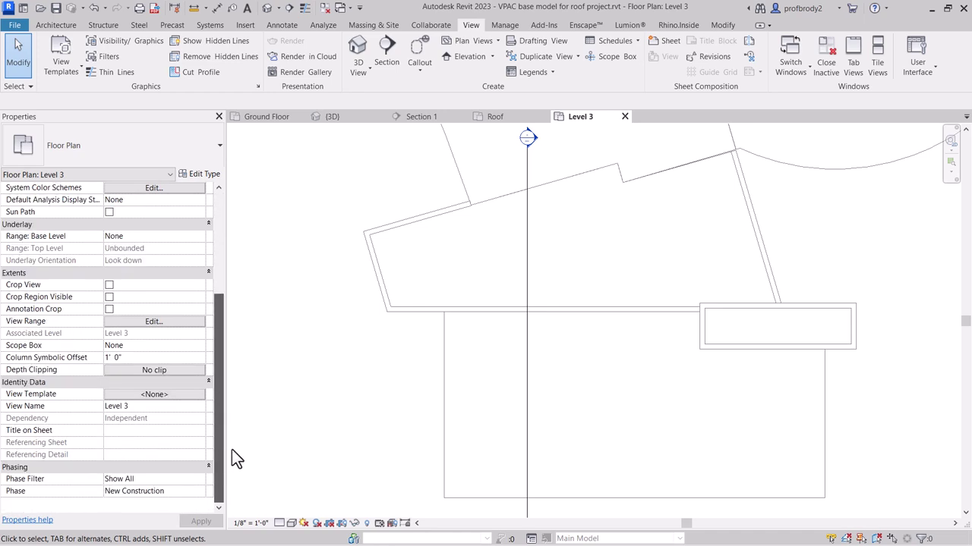
pyautogui.click(186, 480)
pyautogui.click(199, 479)
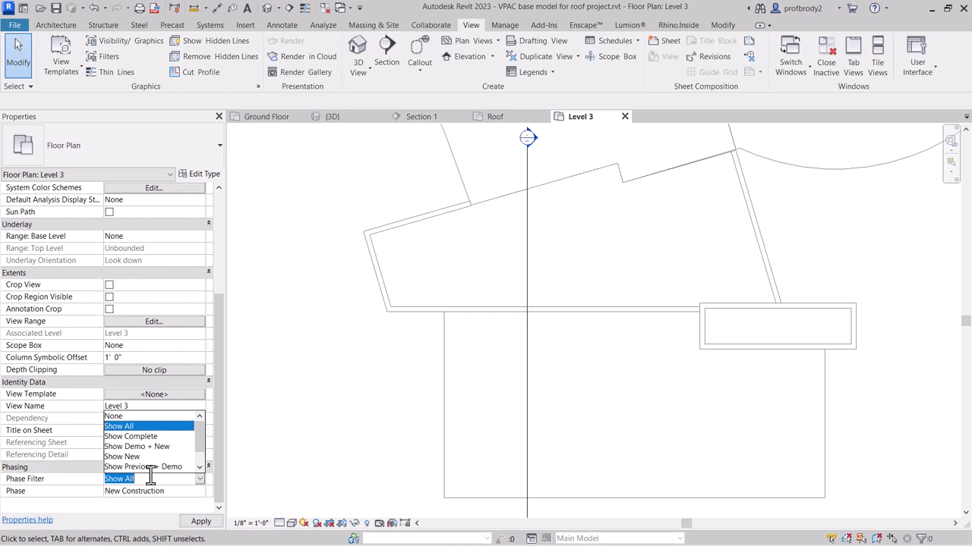
pyautogui.click(131, 437)
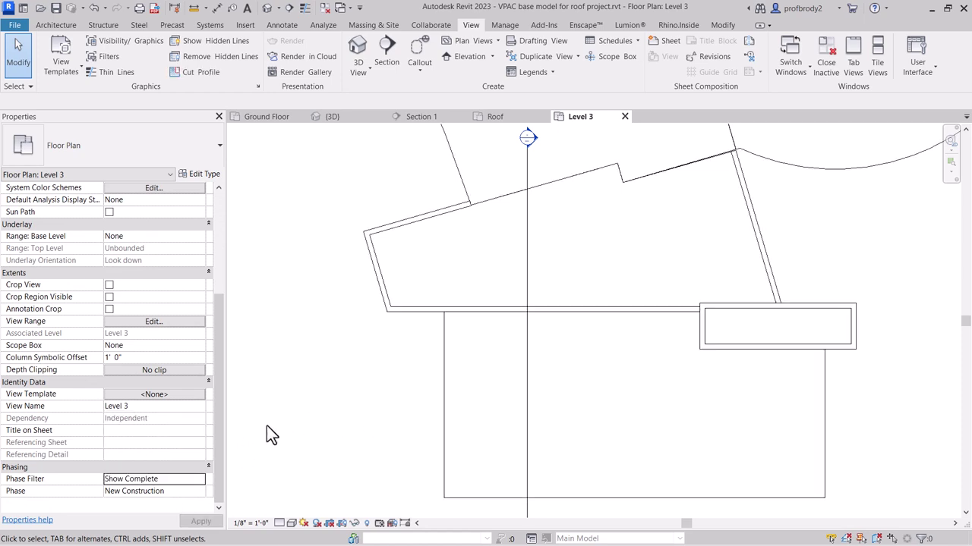
pyautogui.scroll(-3, 520, 381)
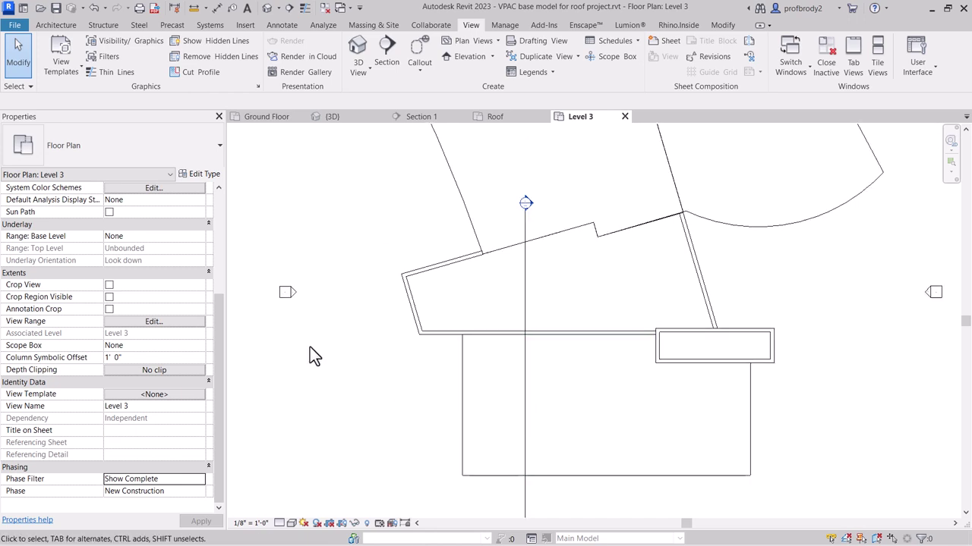
pyautogui.click(348, 116)
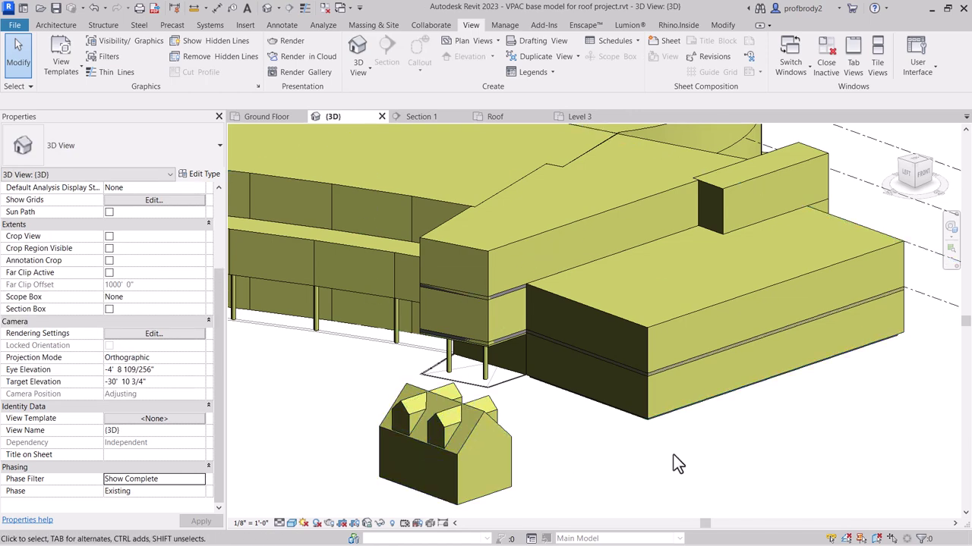
# Step: Select the thin floor slab and open its boundary sketch to check it
pyautogui.click(662, 371)
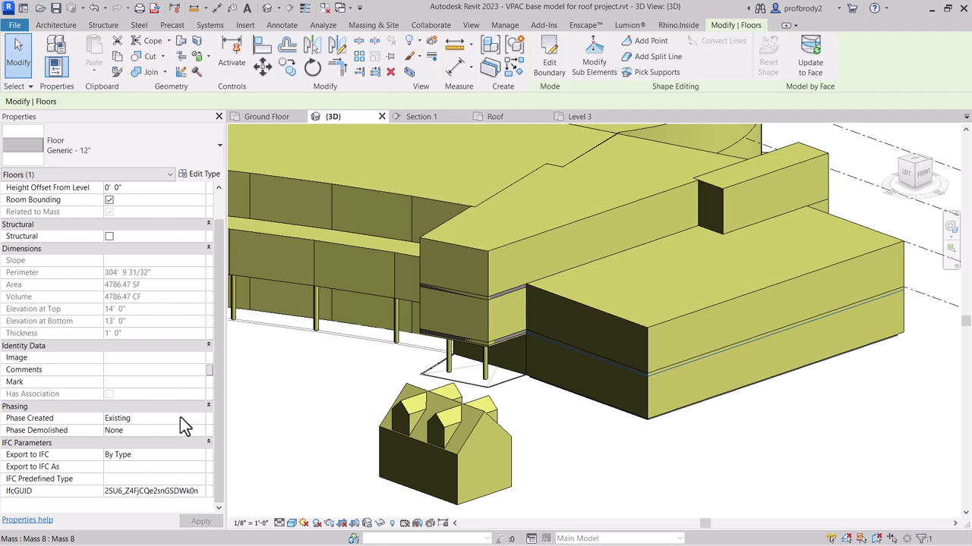
pyautogui.doubleClick(599, 361)
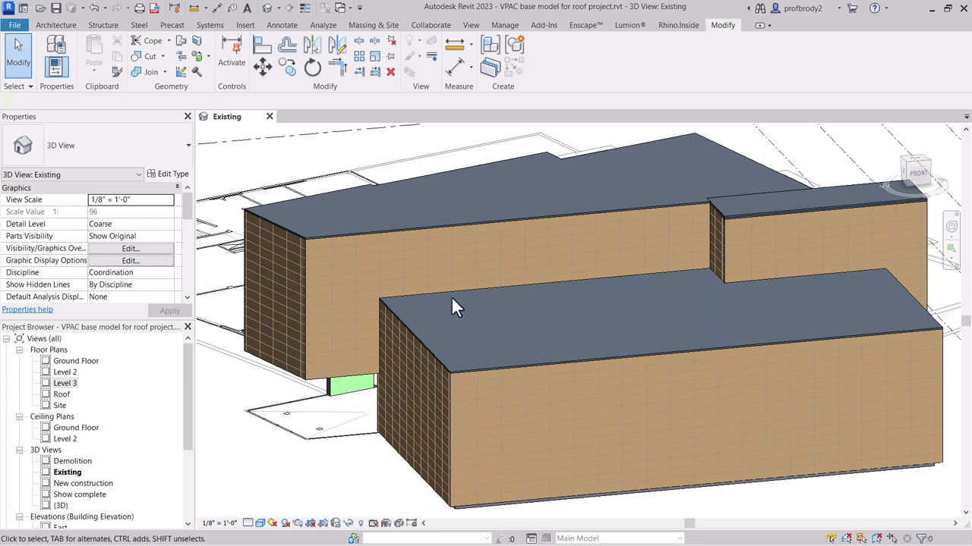
# Step: Select the rear Existing VPAC wall behind the front block and open its profile for editing
pyautogui.click(324, 259)
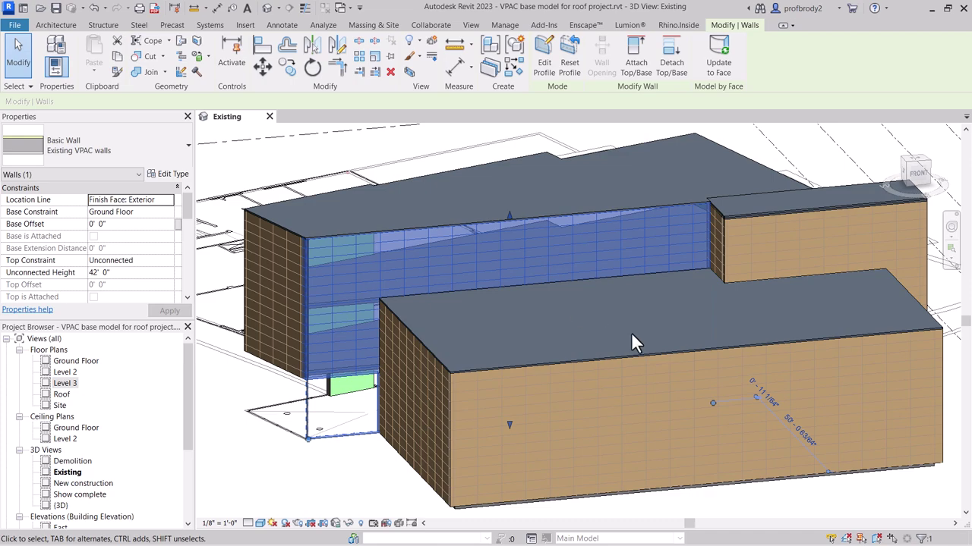
pyautogui.keyDown('shift'); pyautogui.moveTo(572, 373); pyautogui.dragTo(595, 349, button='middle'); pyautogui.keyUp('shift')
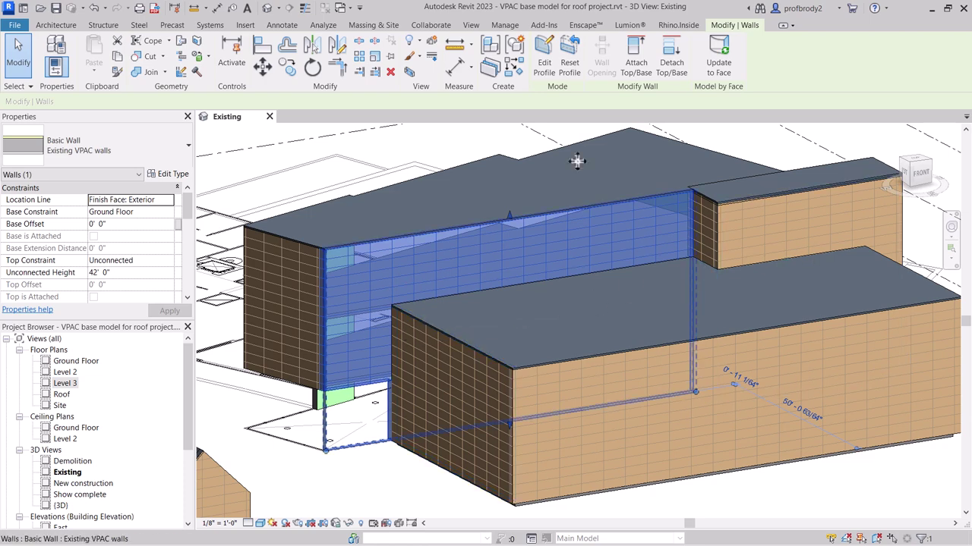
pyautogui.click(544, 65)
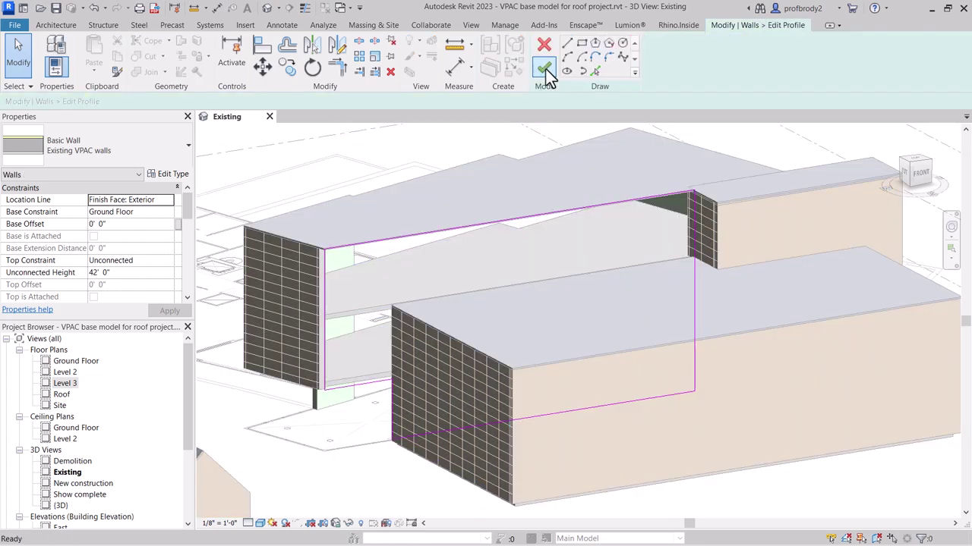
# Step: In the Front view, raise the profile's bottom line to the front block's roofline, dropping constraints, and finish
pyautogui.scroll(3, 442, 361)
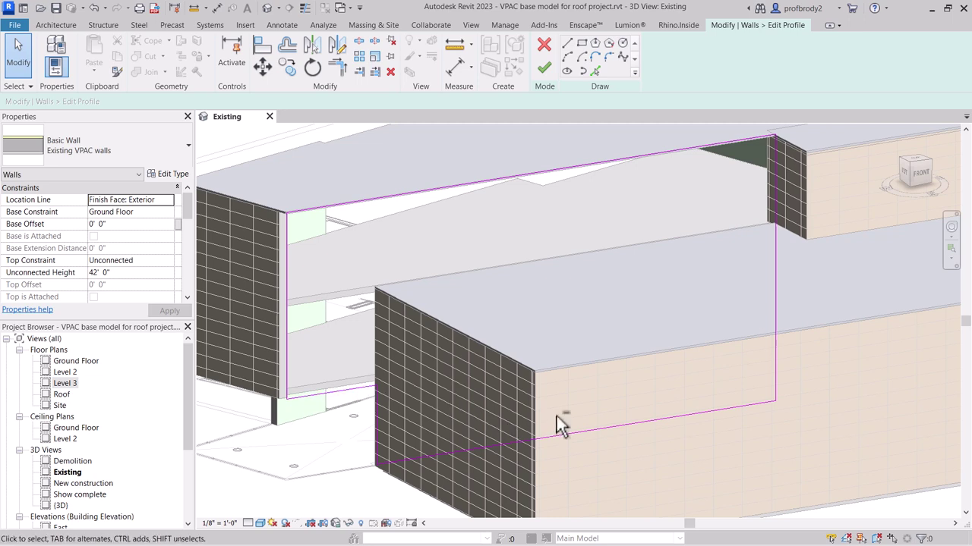
pyautogui.click(925, 183)
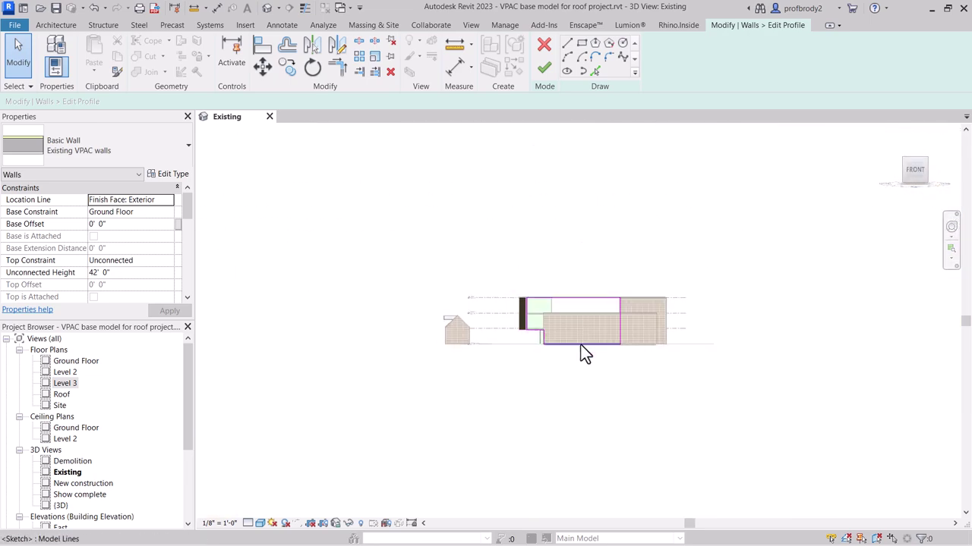
pyautogui.scroll(6, 596, 326)
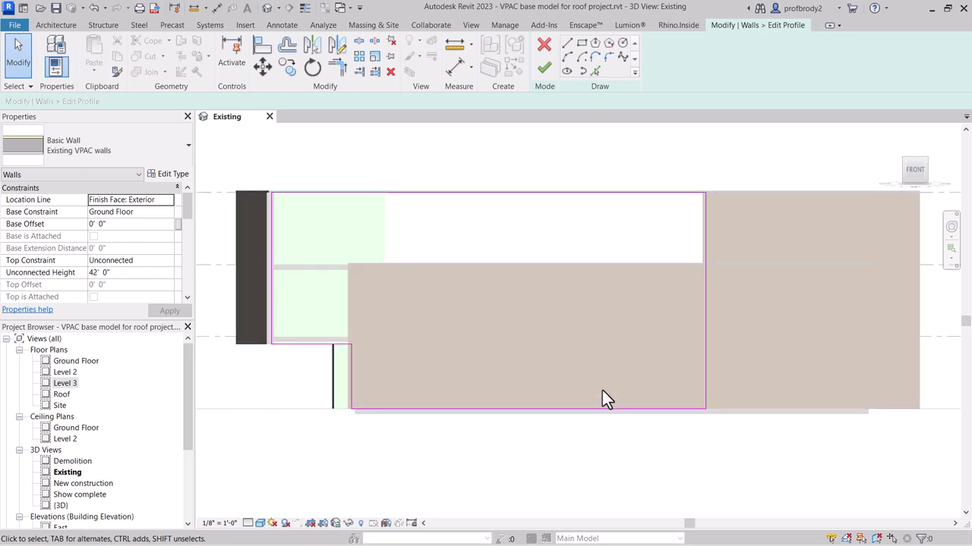
pyautogui.click(551, 410)
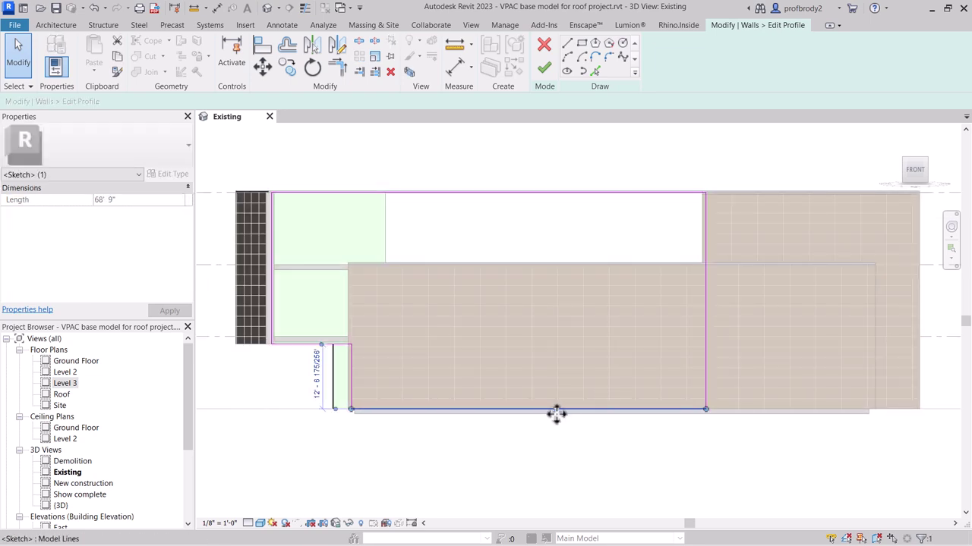
pyautogui.moveTo(601, 408); pyautogui.dragTo(599, 263)
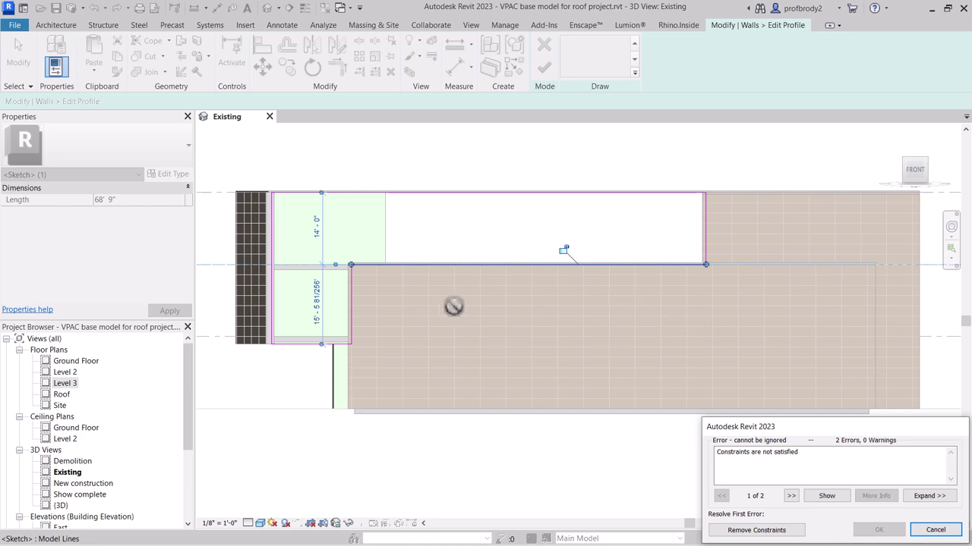
pyautogui.click(773, 531)
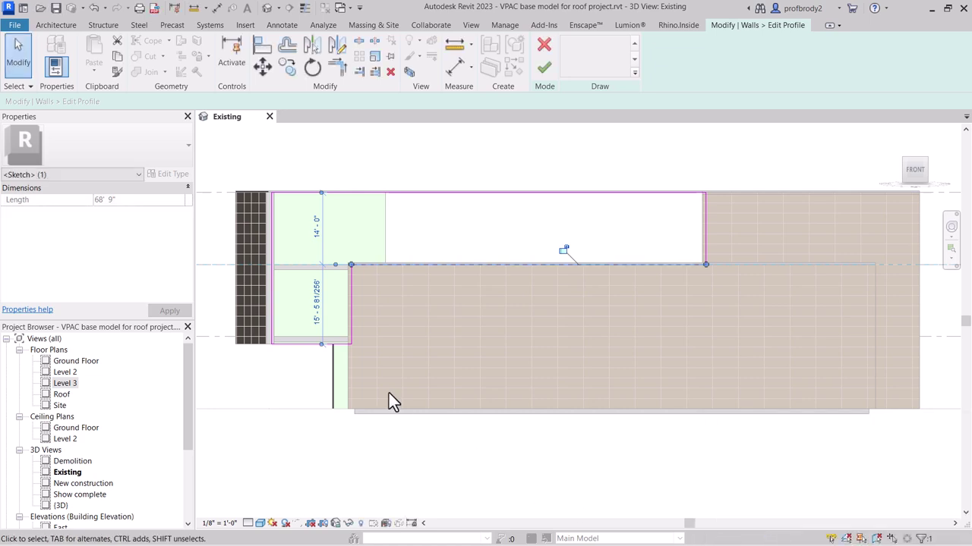
pyautogui.scroll(1, 412, 267)
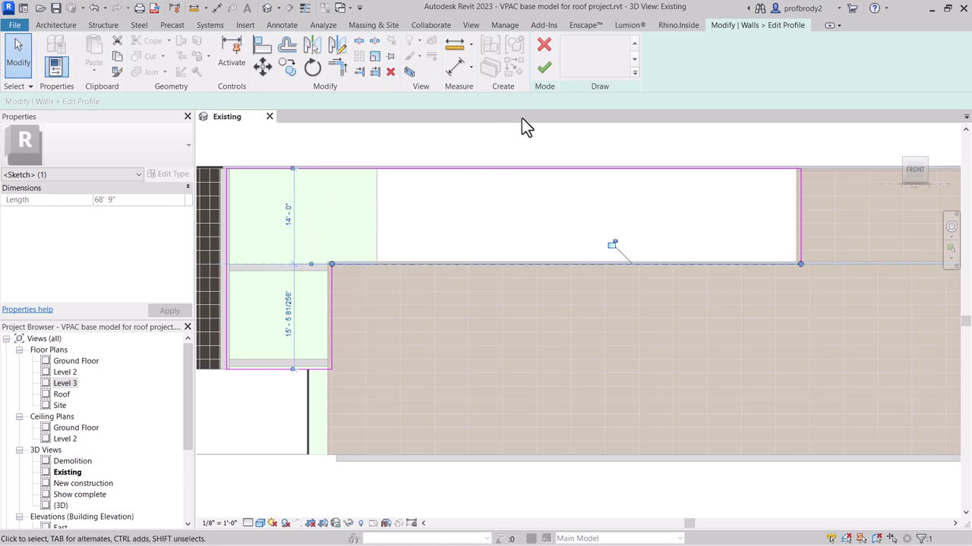
pyautogui.click(543, 67)
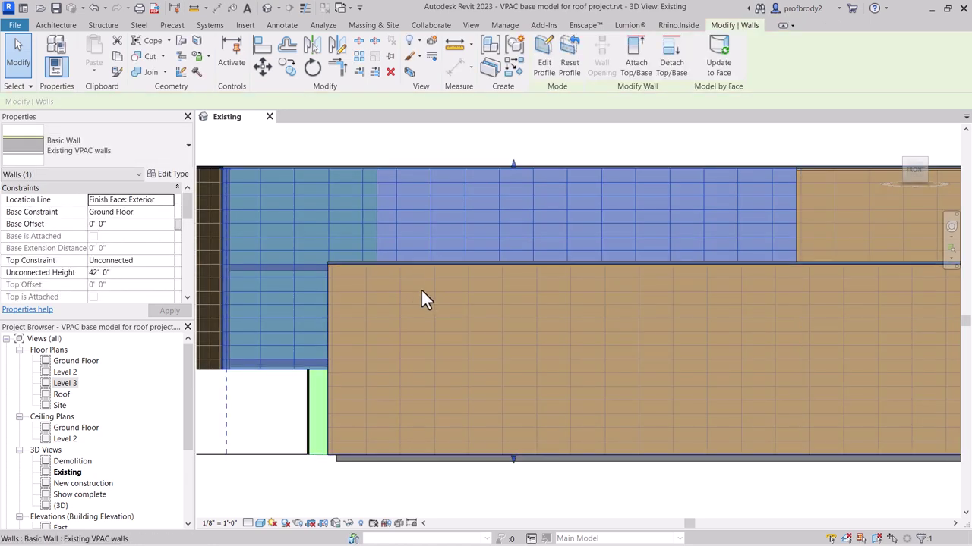
pyautogui.keyDown('shift'); pyautogui.moveTo(362, 352); pyautogui.dragTo(441, 392, button='middle'); pyautogui.keyUp('shift')
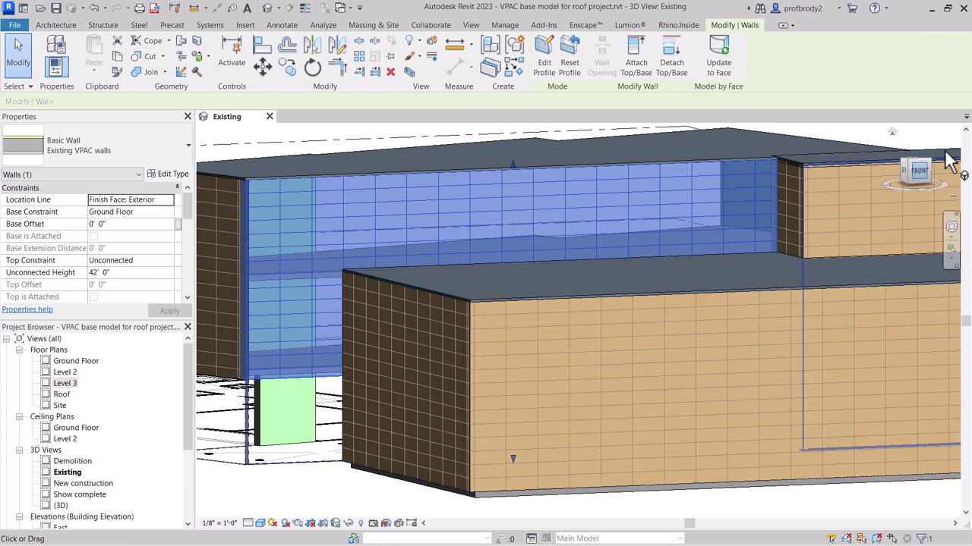
pyautogui.scroll(-1, 205, 378)
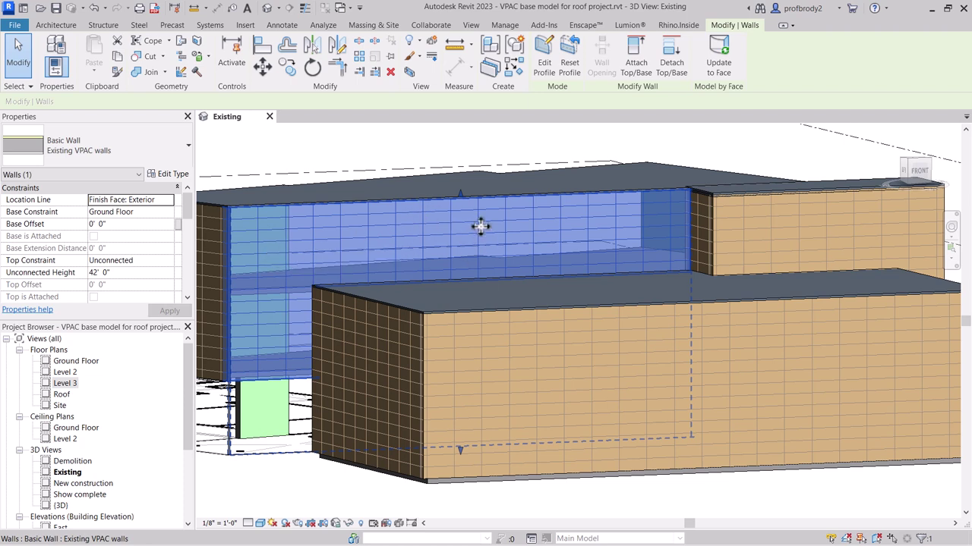
pyautogui.moveTo(921, 171)
pyautogui.mouseDown()
pyautogui.moveTo(927, 190)
pyautogui.moveTo(926, 179)
pyautogui.mouseUp()
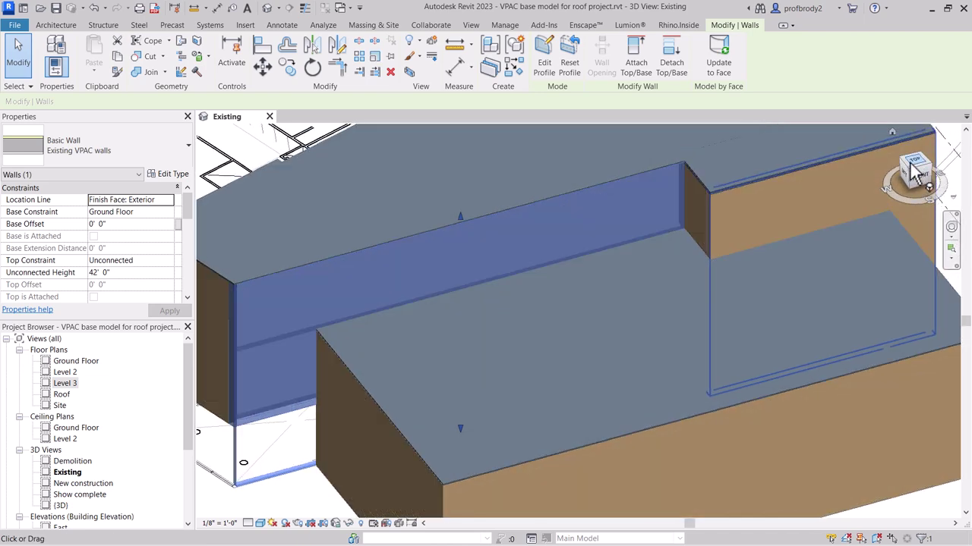
pyautogui.click(917, 173)
pyautogui.scroll(-3, 524, 345)
pyautogui.moveTo(524, 349); pyautogui.dragTo(542, 284, button='middle')
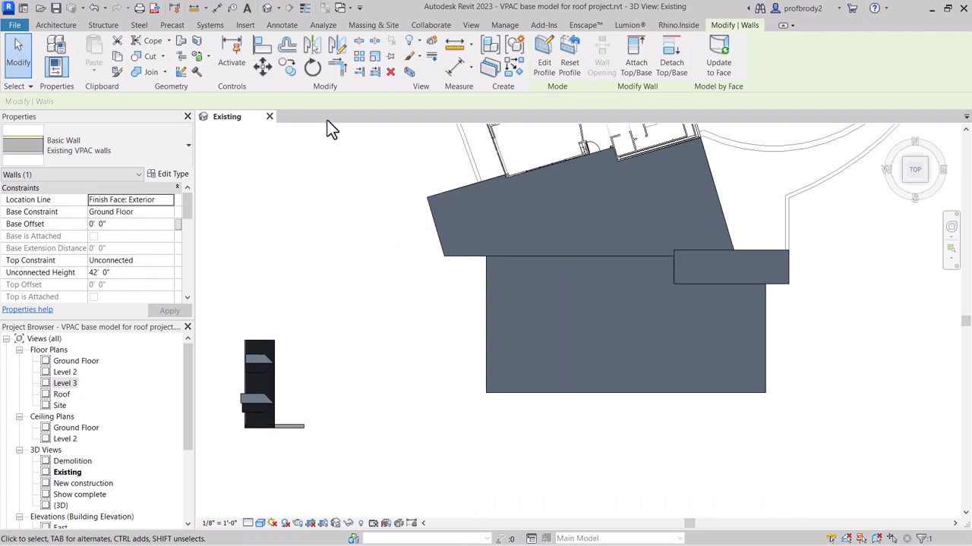
# Step: Copy the L-shaped wall south in front of the lower block, deleting the 36" x 84" openings
pyautogui.click(289, 72)
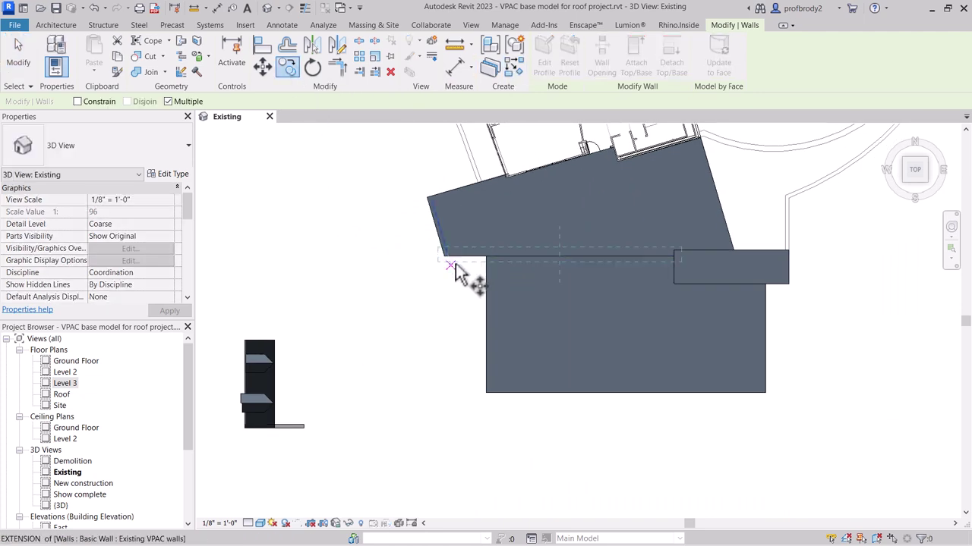
pyautogui.click(460, 260)
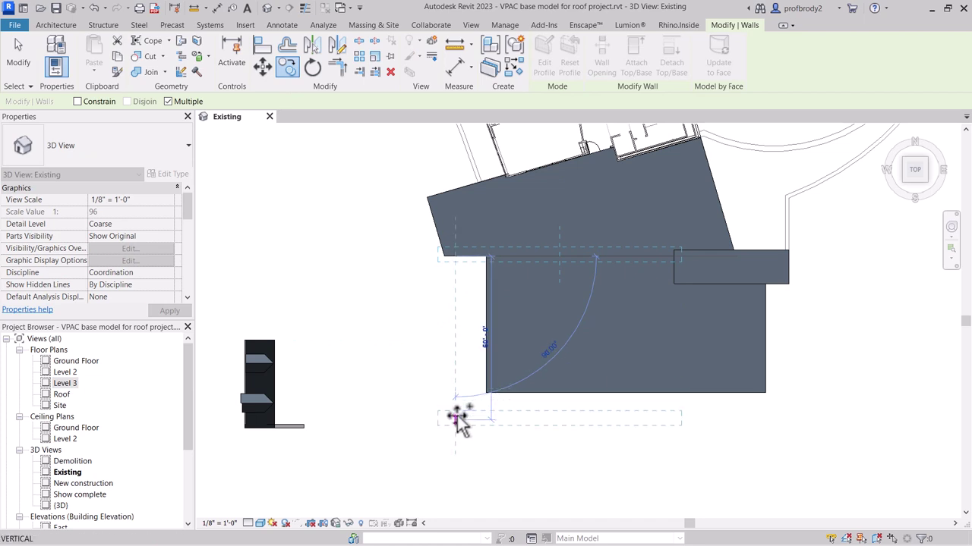
pyautogui.click(461, 417)
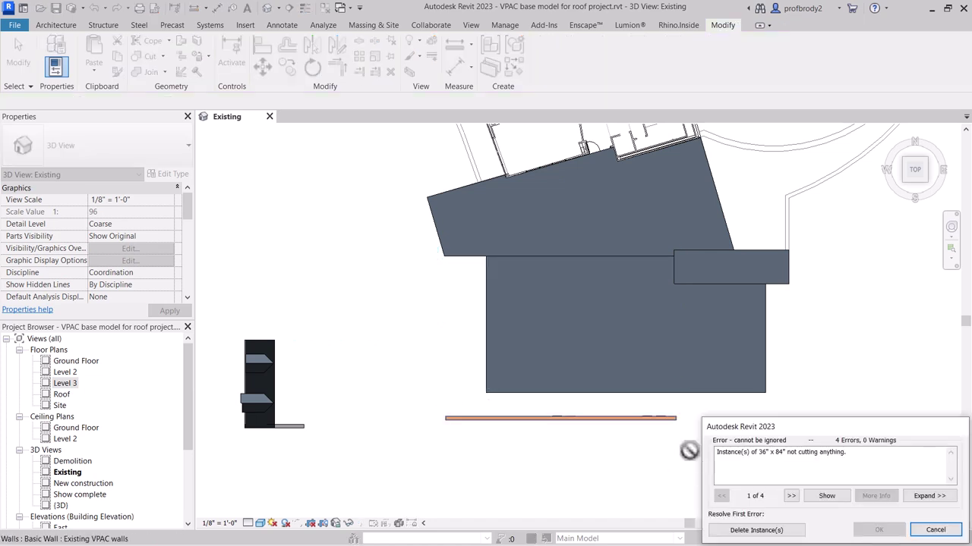
pyautogui.click(756, 530)
# Step: Select the copied wall, 84' - 3 3/128" long and 42' 0" high
pyautogui.keyDown('shift'); pyautogui.moveTo(512, 455); pyautogui.dragTo(521, 301, button='middle'); pyautogui.keyUp('shift')
pyautogui.scroll(3, 506, 332)
pyautogui.scroll(3, 555, 363)
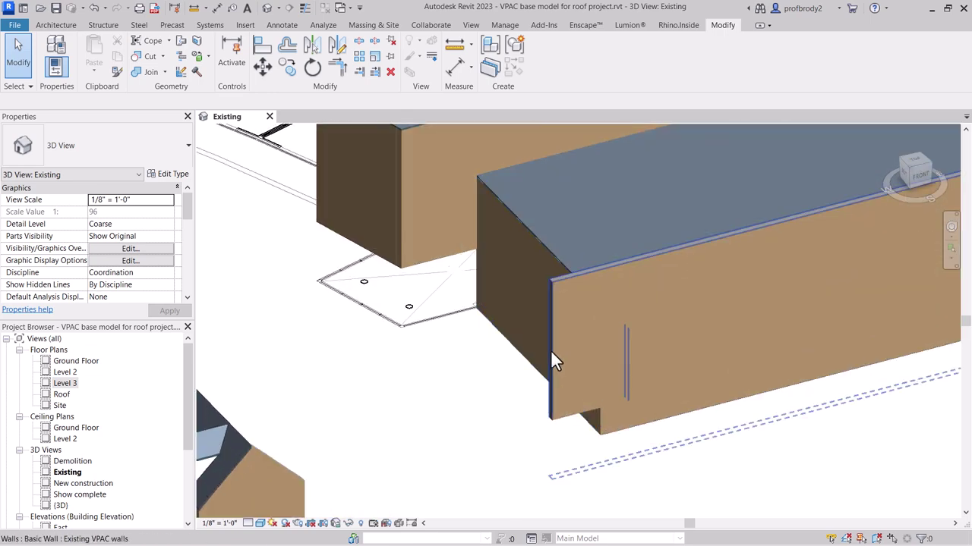
pyautogui.keyDown('shift'); pyautogui.moveTo(554, 363); pyautogui.dragTo(329, 330, button='middle'); pyautogui.keyUp('shift')
pyautogui.click(430, 382)
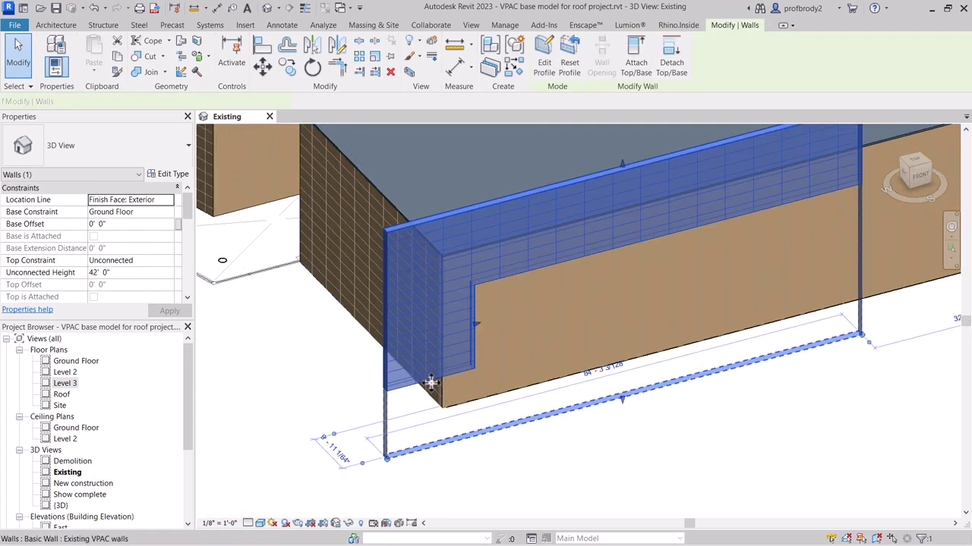
pyautogui.moveTo(431, 381); pyautogui.dragTo(405, 413, button='middle')
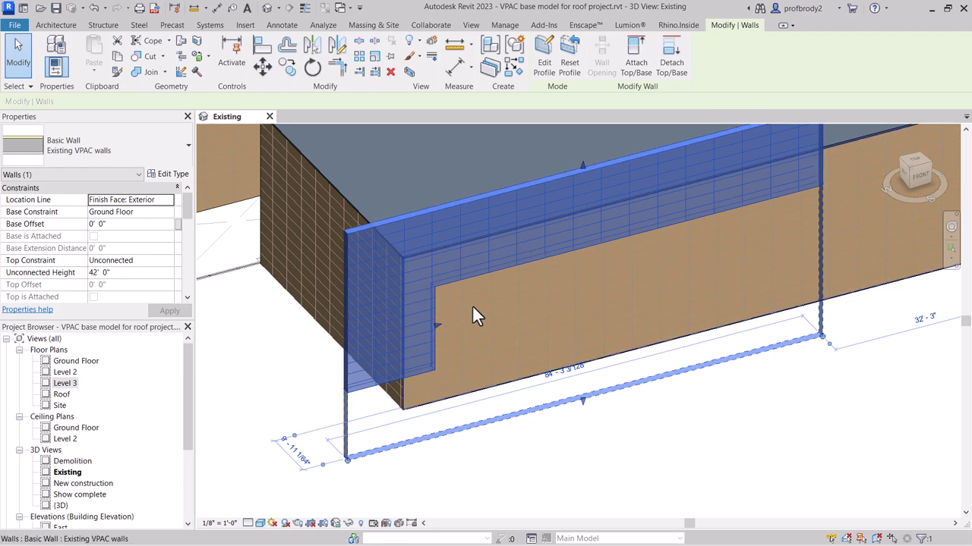
pyautogui.scroll(3, 503, 325)
pyautogui.scroll(-1, 455, 334)
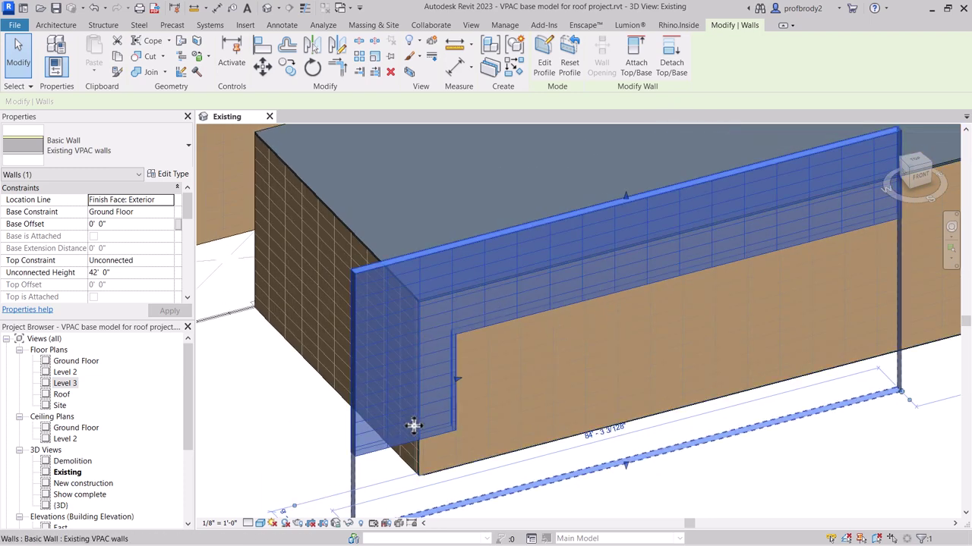
pyautogui.scroll(2, 413, 426)
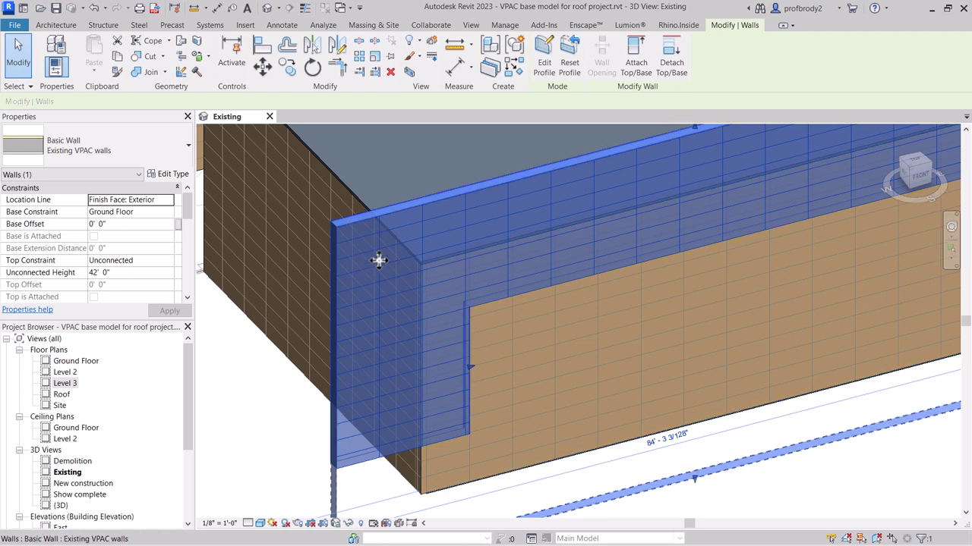
# Step: Change the copied wall's type to Curtain Wall: Storefront in the Properties type selector
pyautogui.click(188, 151)
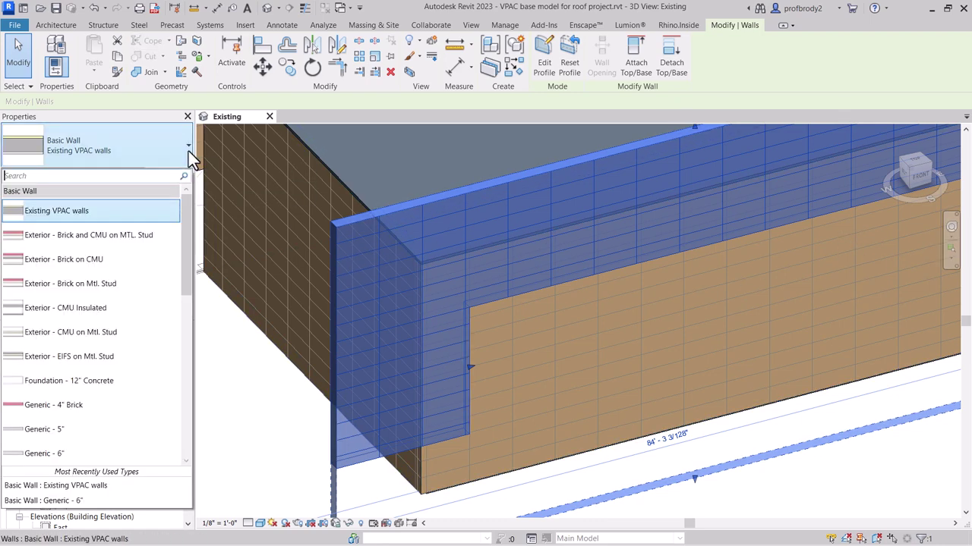
pyautogui.moveTo(190, 240); pyautogui.dragTo(199, 411)
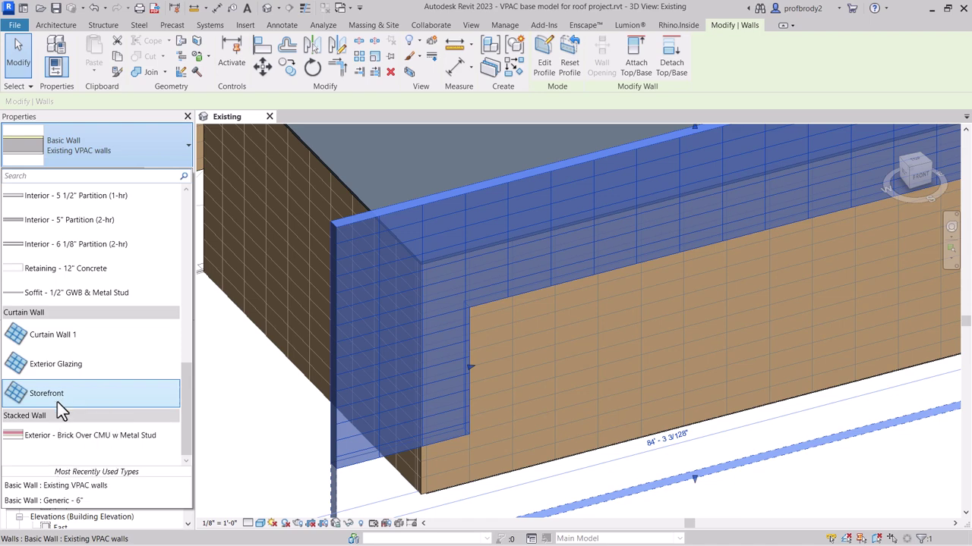
pyautogui.click(58, 395)
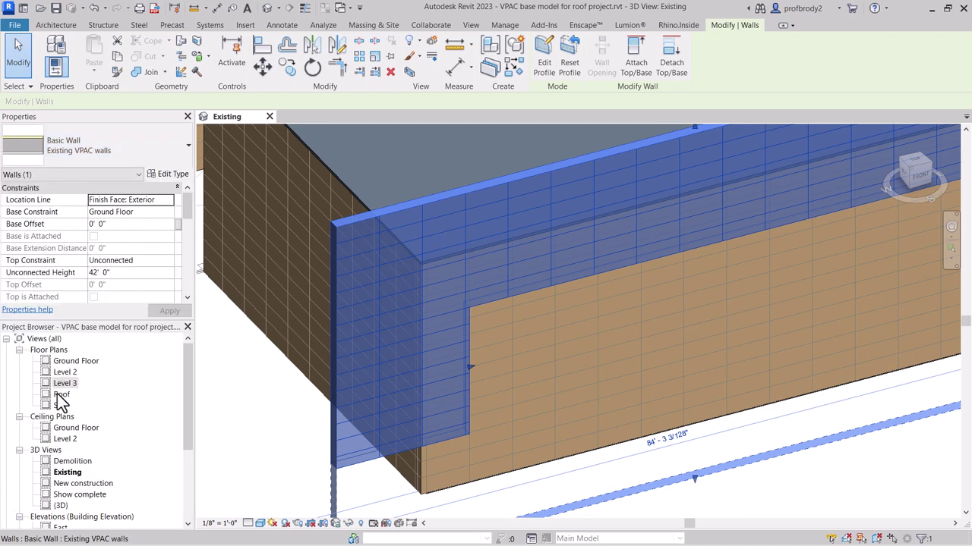
pyautogui.scroll(4, 375, 242)
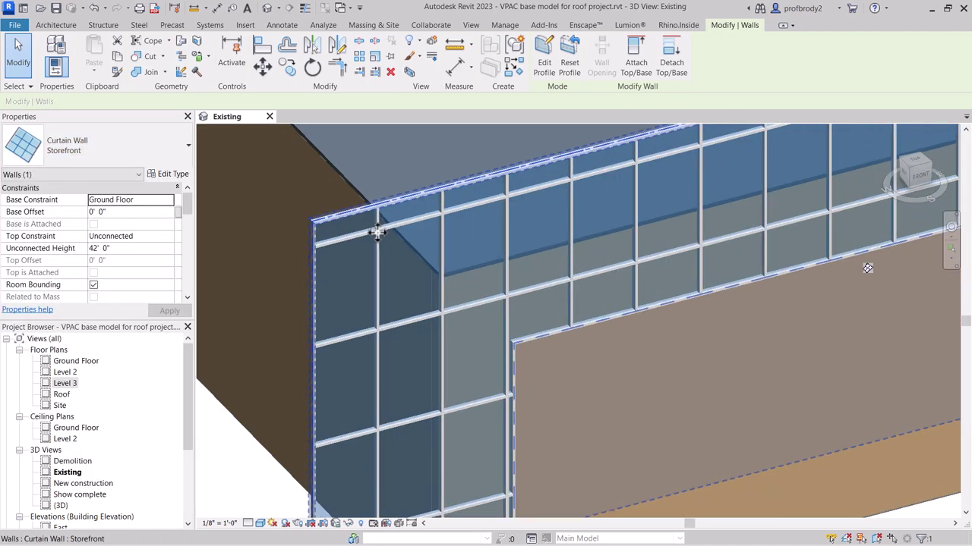
pyautogui.keyDown('shift'); pyautogui.moveTo(370, 241); pyautogui.dragTo(427, 251, button='middle'); pyautogui.keyUp('shift')
pyautogui.scroll(-3, 374, 317)
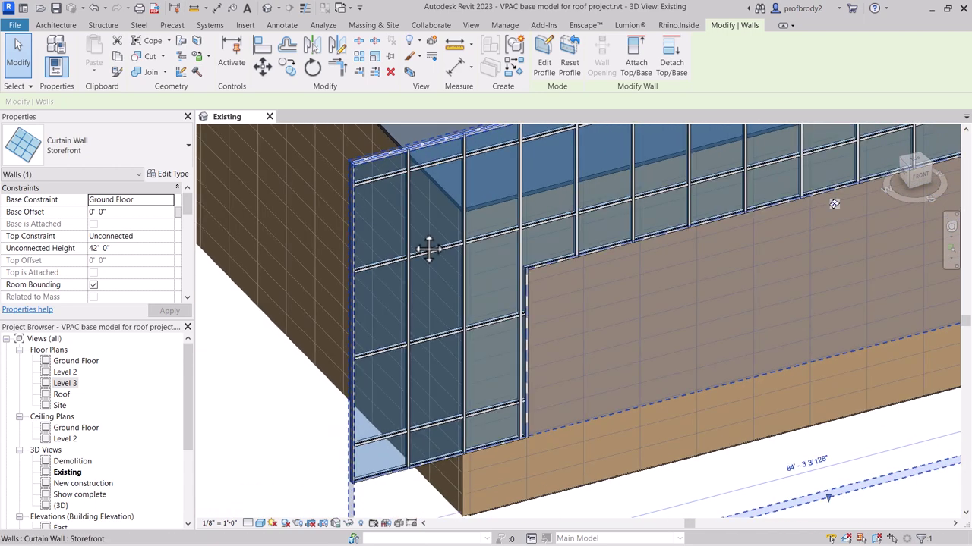
pyautogui.scroll(4, 495, 383)
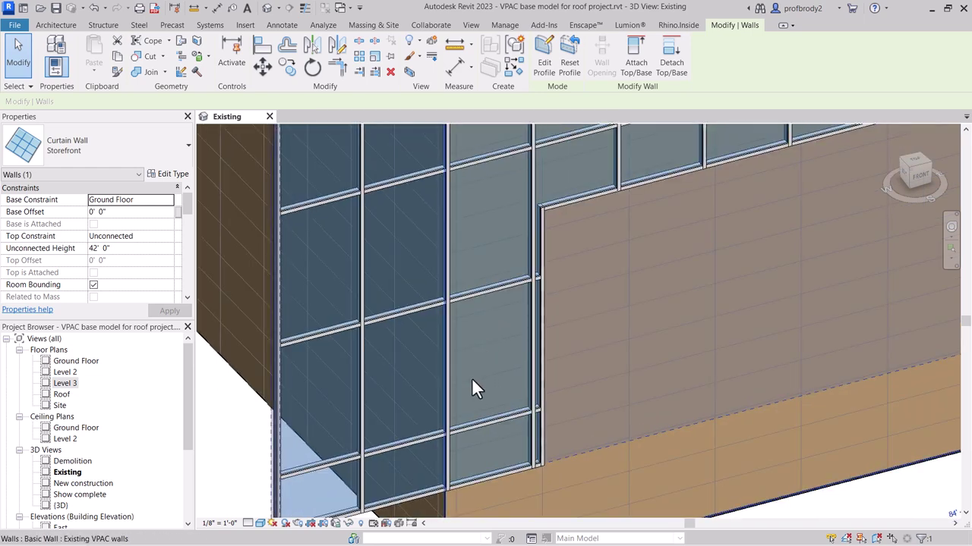
pyautogui.keyDown('shift'); pyautogui.moveTo(458, 357); pyautogui.dragTo(449, 341, button='middle'); pyautogui.keyUp('shift')
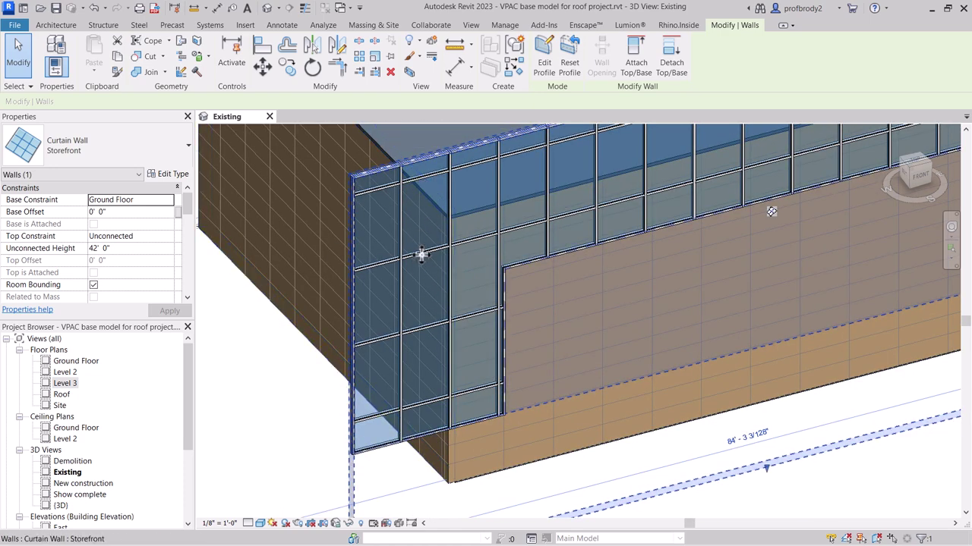
pyautogui.keyDown('shift'); pyautogui.moveTo(422, 252); pyautogui.dragTo(412, 253, button='middle'); pyautogui.keyUp('shift')
pyautogui.scroll(2, 415, 250)
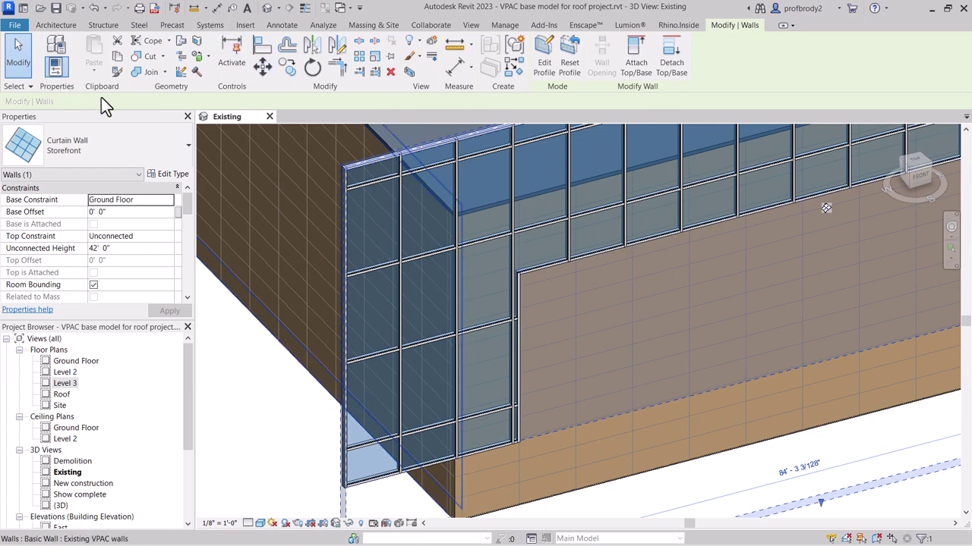
pyautogui.click(62, 28)
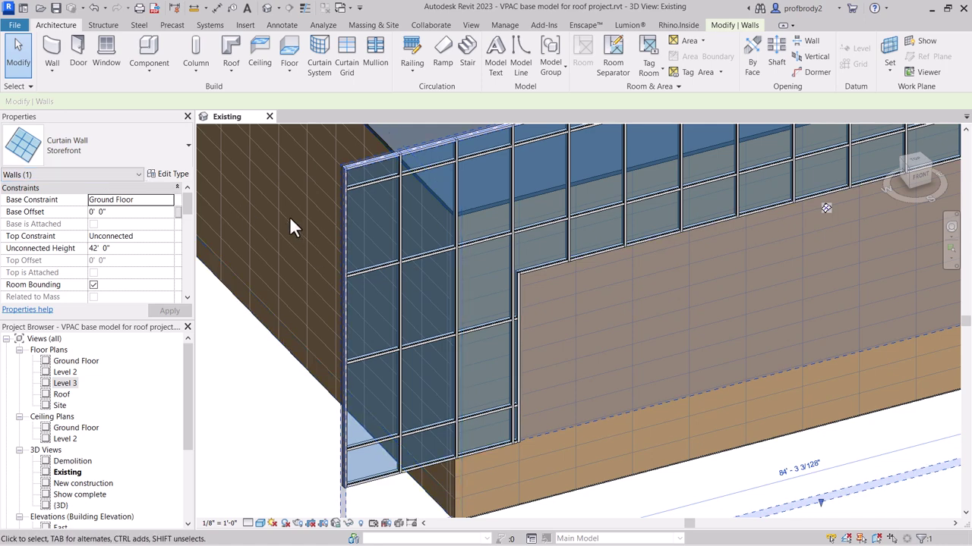
# Step: Duplicate Storefront as type 'Curtain wall existing' with Horizontal Grid Spacing 2', and apply
pyautogui.click(173, 177)
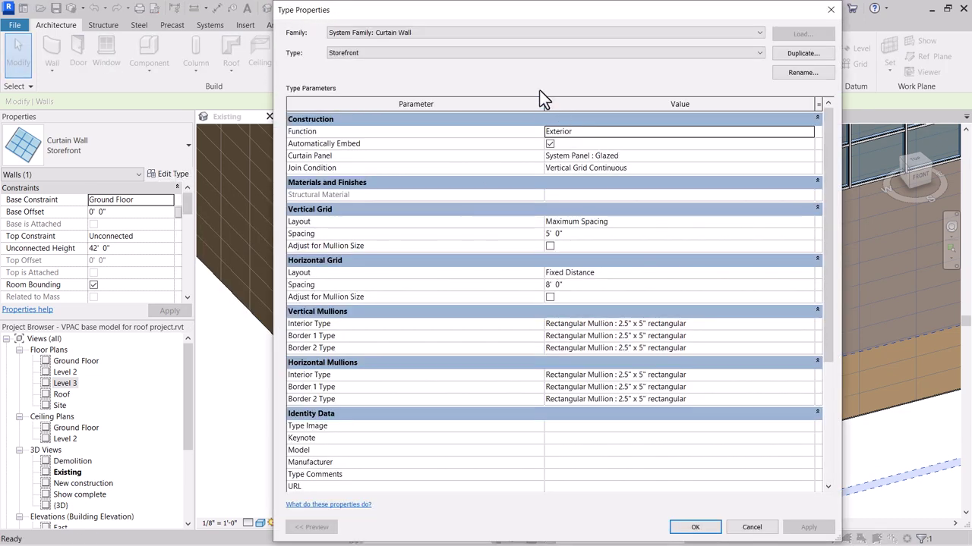
pyautogui.click(782, 57)
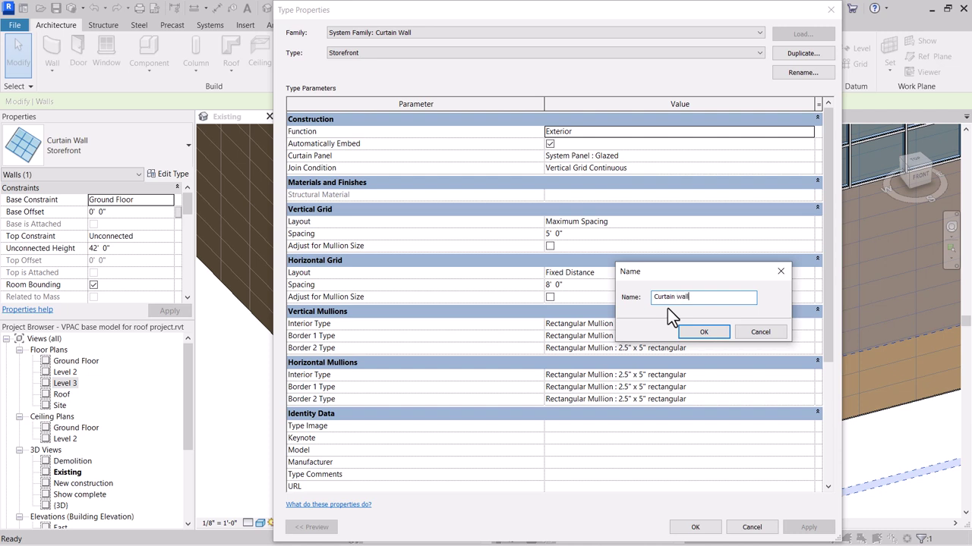
pyautogui.write('Curtain wall existing')
pyautogui.press('Return')
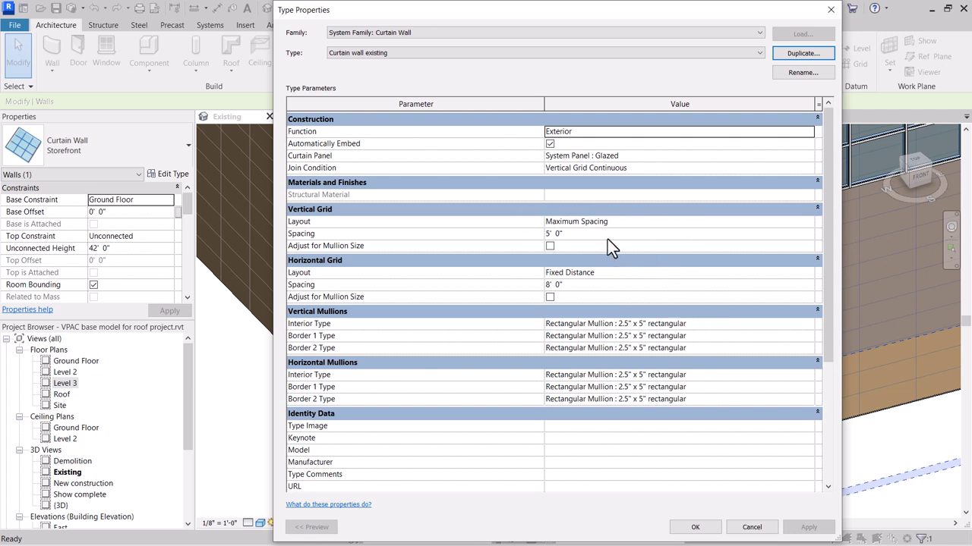
pyautogui.click(587, 285)
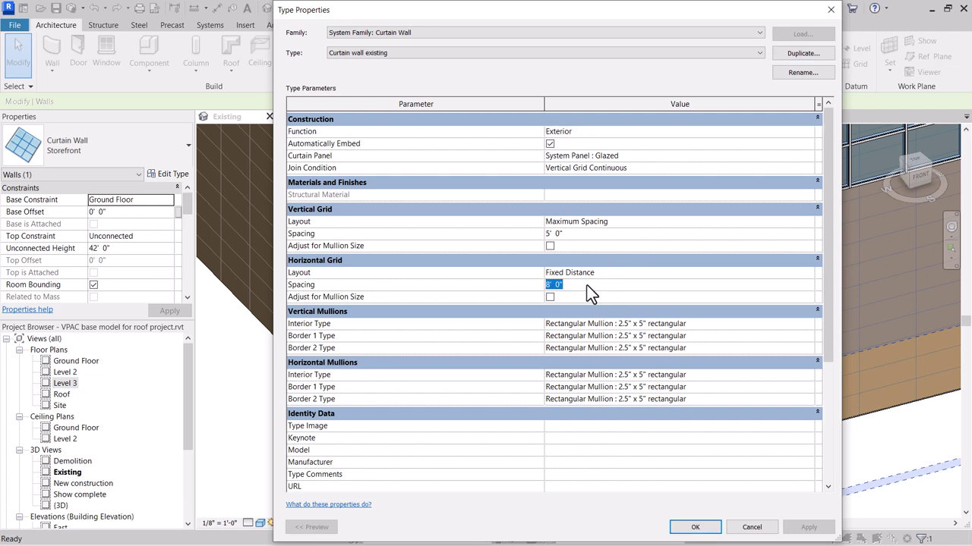
pyautogui.write('2')
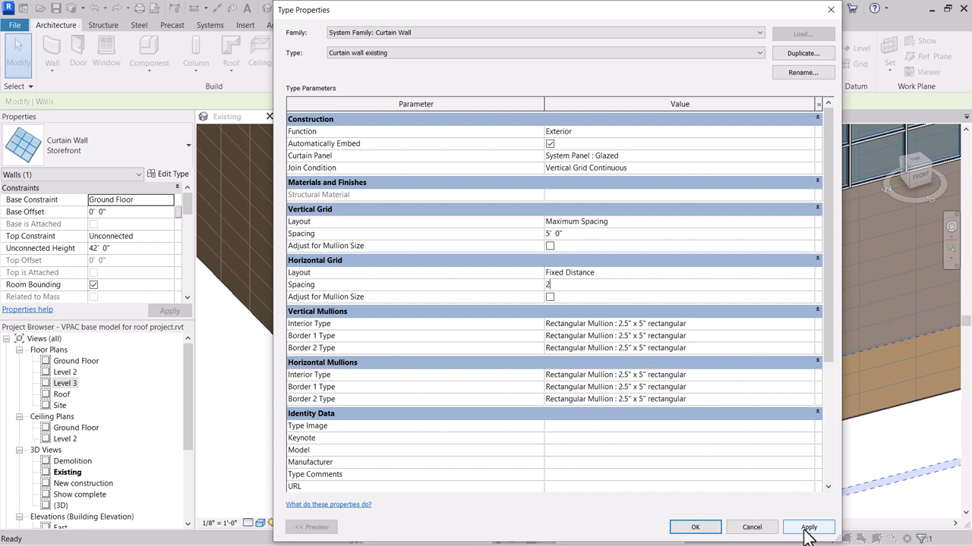
pyautogui.click(806, 531)
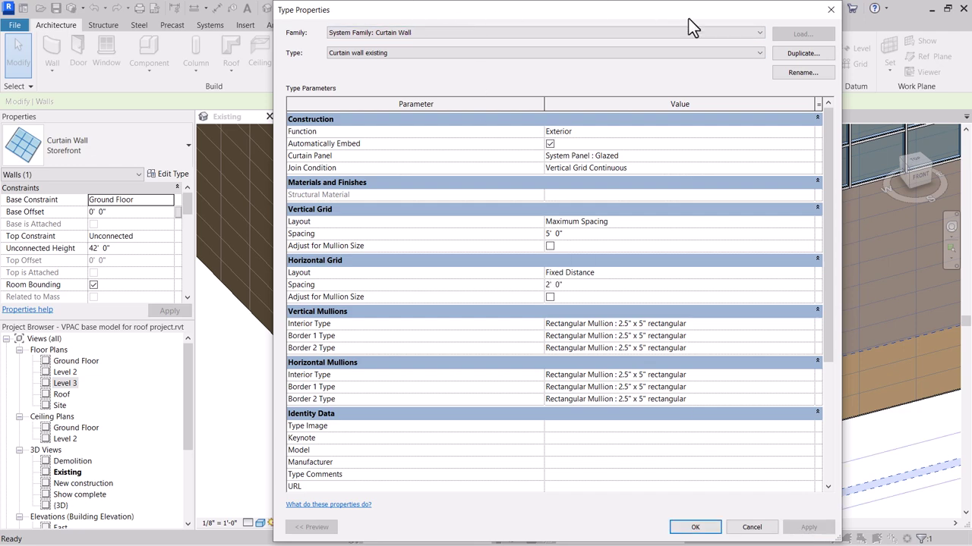
pyautogui.click(686, 527)
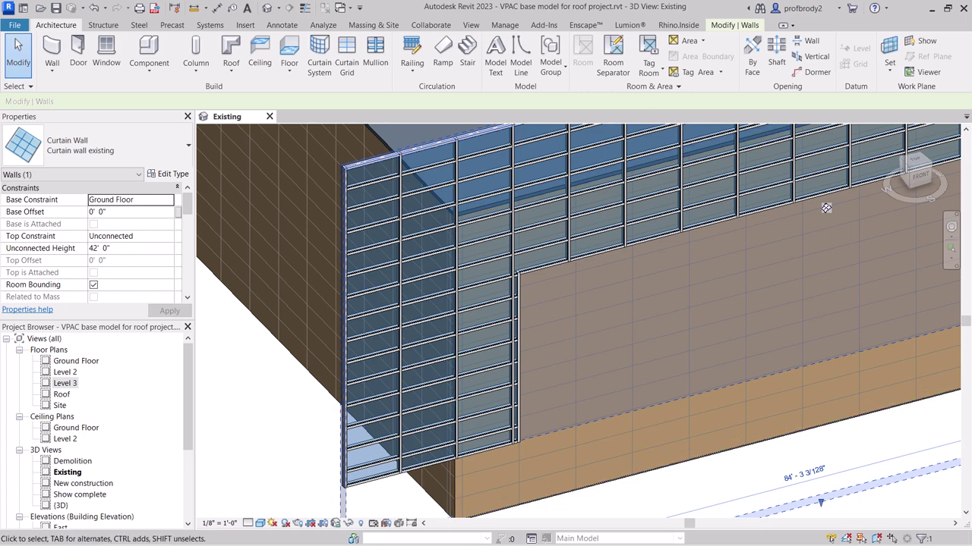
# Step: Switch to the ViewCube FRONT view and zoom in on the curtain wall's upper left part
pyautogui.keyDown('shift'); pyautogui.moveTo(826, 208); pyautogui.dragTo(790, 228, button='middle'); pyautogui.keyUp('shift')
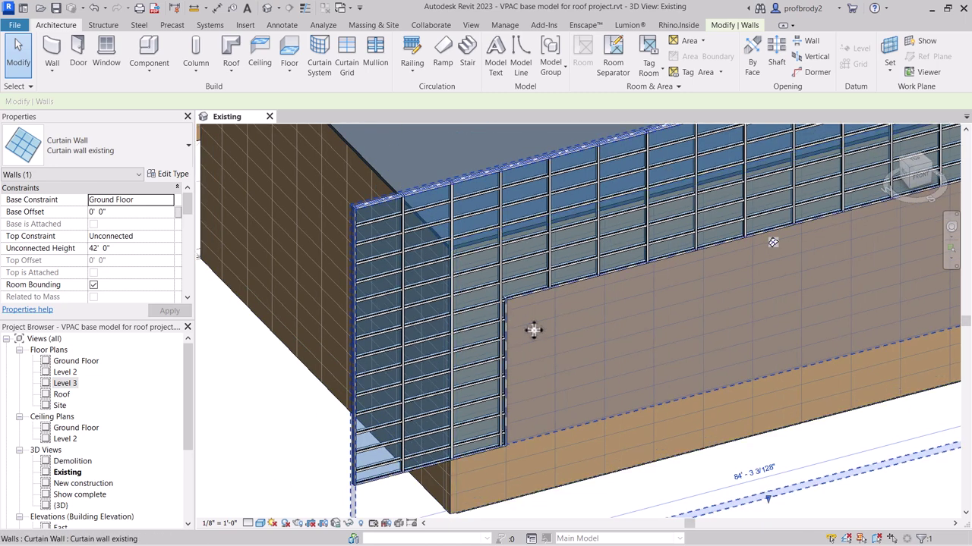
pyautogui.keyDown('shift'); pyautogui.moveTo(470, 289); pyautogui.dragTo(536, 184, button='middle'); pyautogui.keyUp('shift')
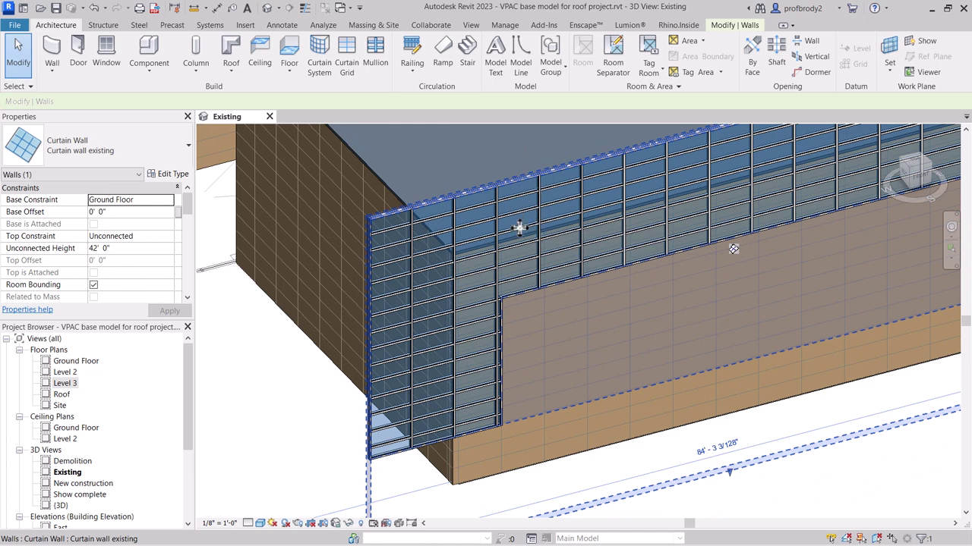
pyautogui.keyDown('shift'); pyautogui.moveTo(521, 226); pyautogui.dragTo(509, 325, button='middle'); pyautogui.keyUp('shift')
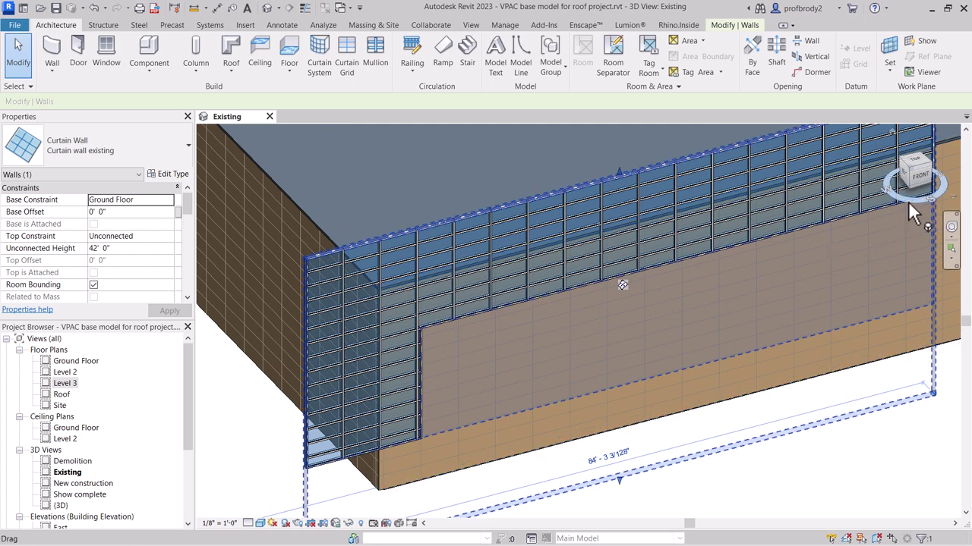
pyautogui.click(920, 178)
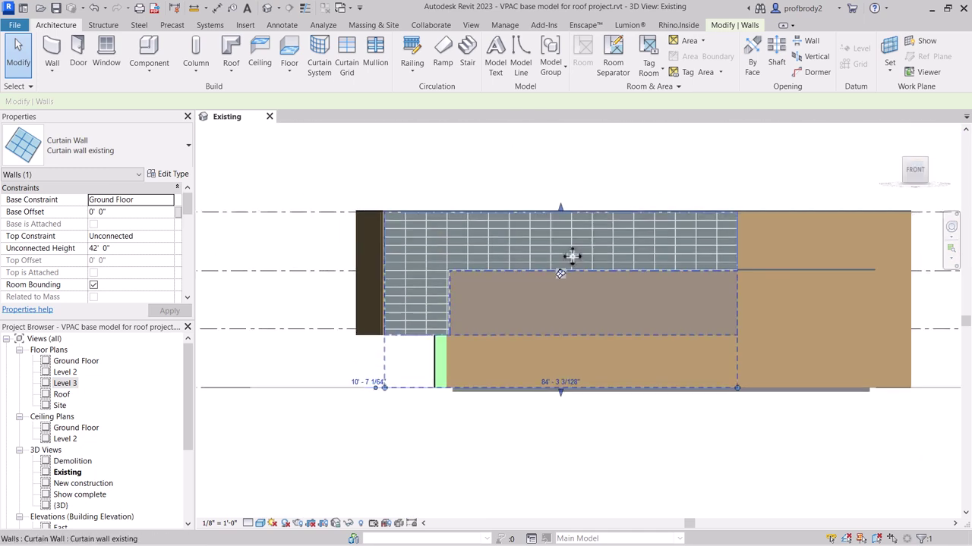
pyautogui.scroll(2, 458, 238)
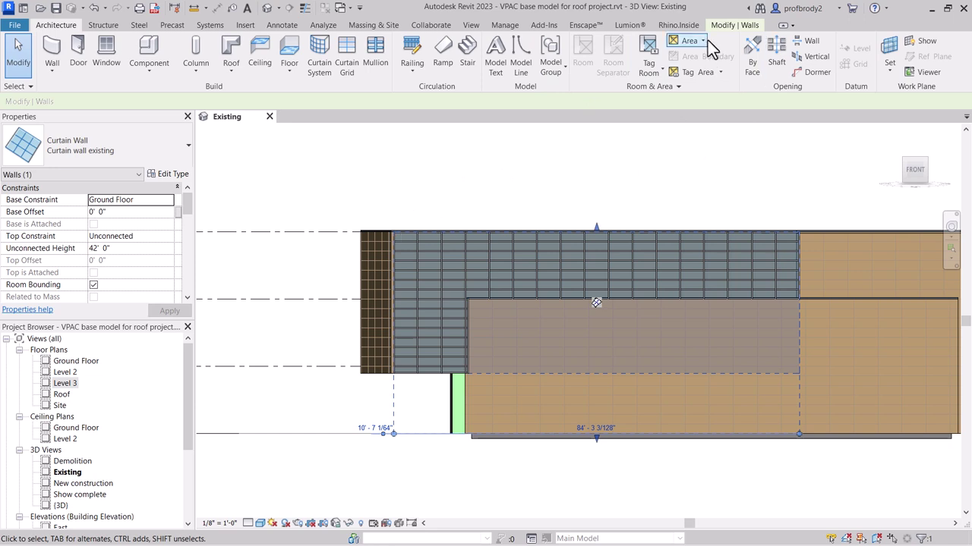
pyautogui.click(731, 27)
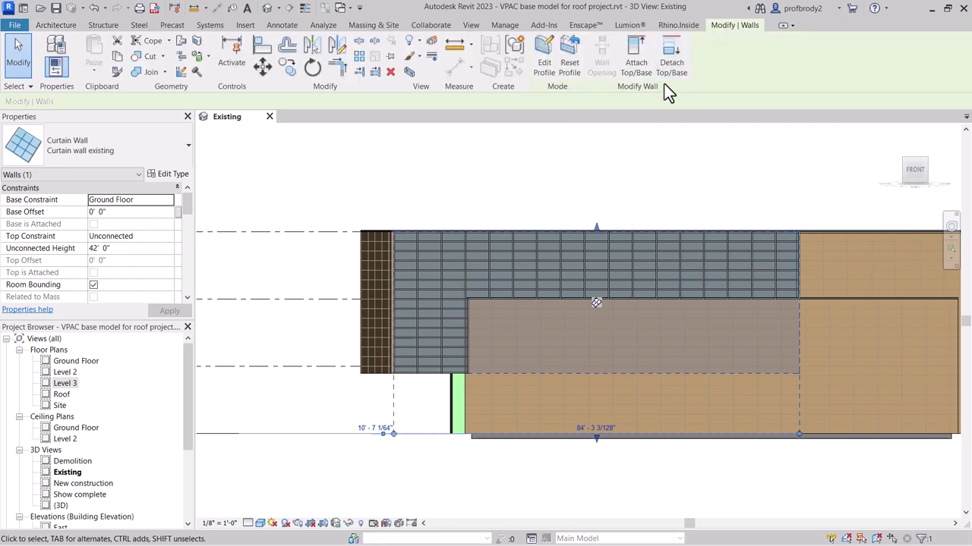
# Step: In the curtain wall's profile sketch, lower the top edge and raise the bottom edge
pyautogui.click(547, 68)
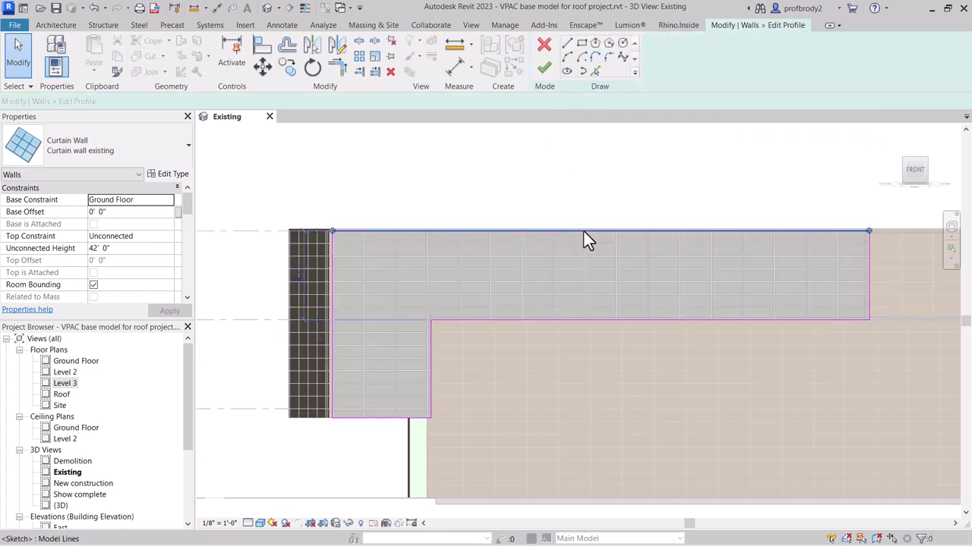
pyautogui.click(583, 232)
pyautogui.moveTo(584, 232); pyautogui.dragTo(585, 259)
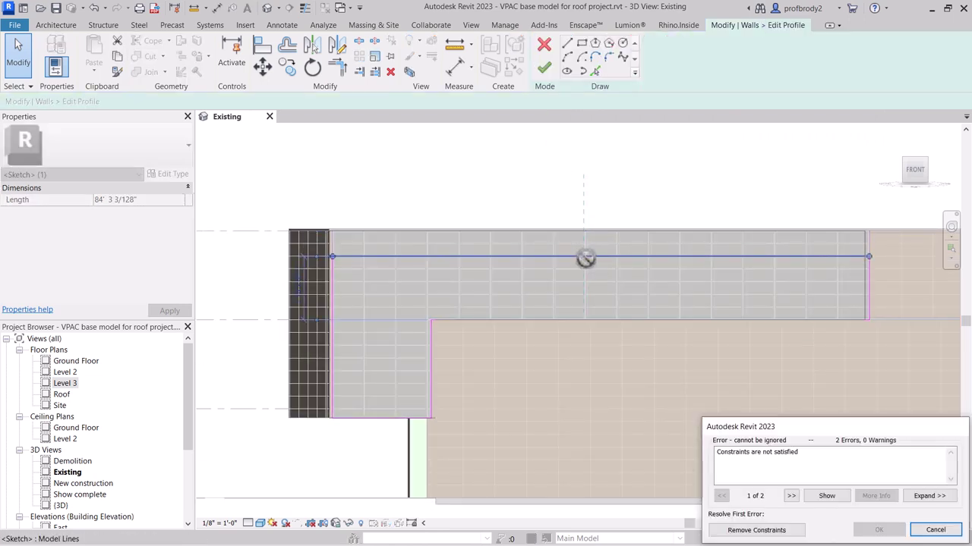
pyautogui.click(756, 530)
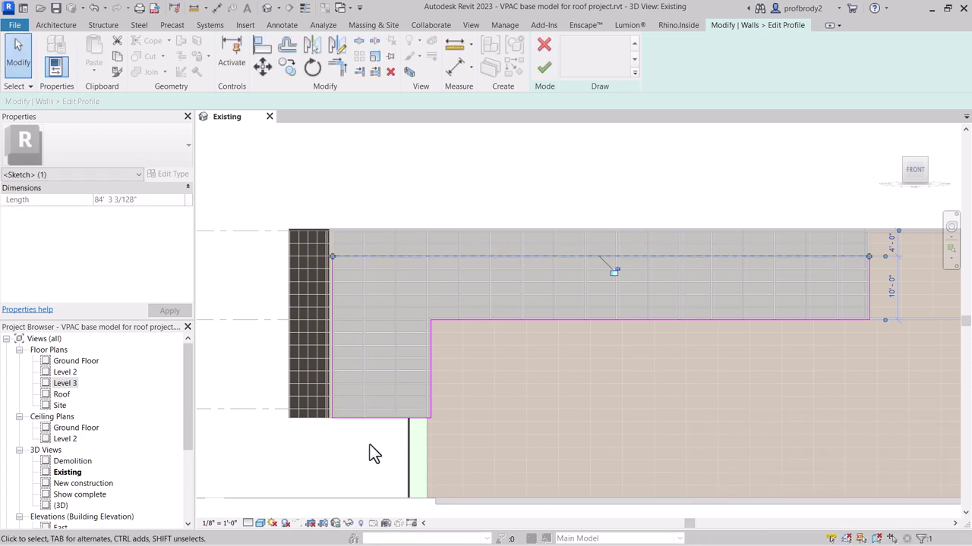
pyautogui.moveTo(375, 417); pyautogui.dragTo(379, 397)
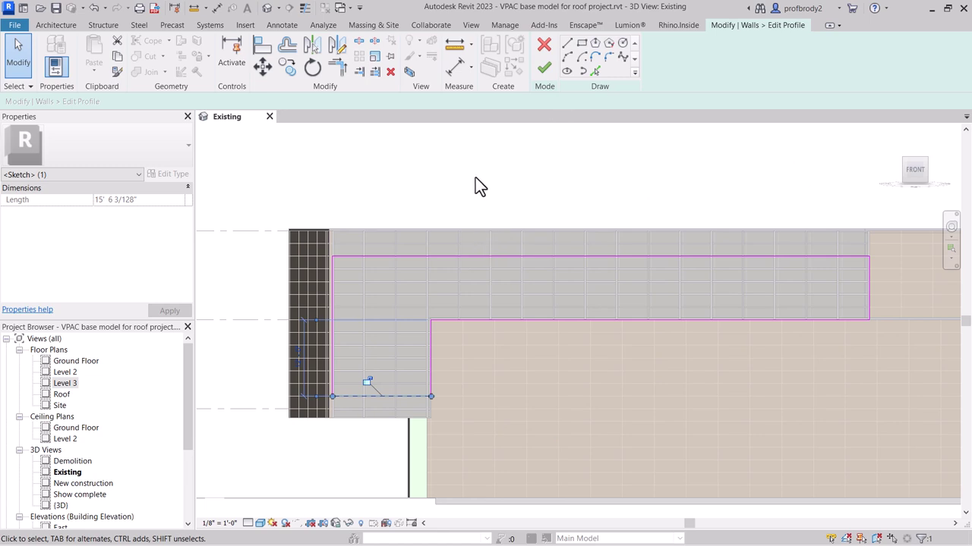
# Step: Nudge the inner vertical and horizontal profile edges slightly, then finish the profile edit
pyautogui.scroll(2, 425, 388)
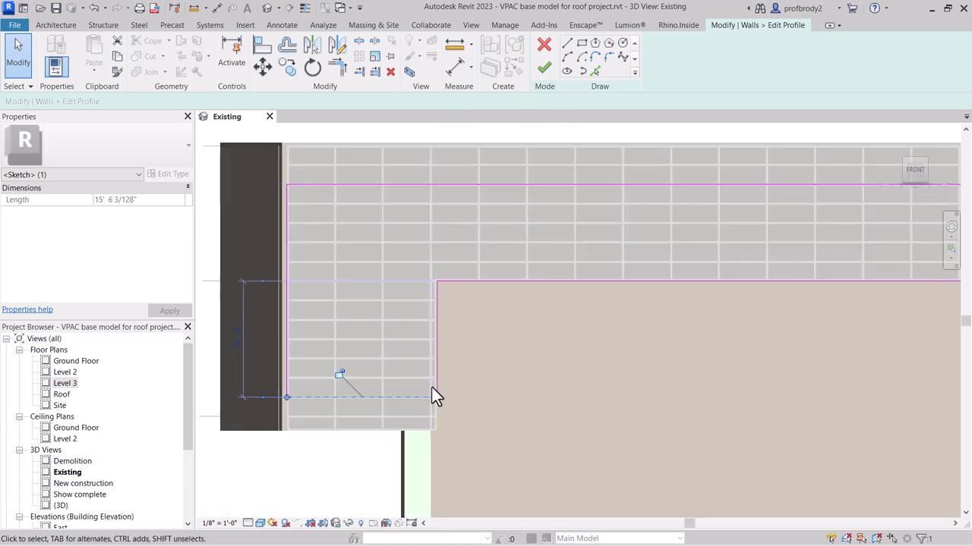
pyautogui.click(437, 349)
pyautogui.moveTo(434, 348)
pyautogui.mouseDown()
pyautogui.moveTo(419, 349)
pyautogui.moveTo(431, 354)
pyautogui.mouseUp()
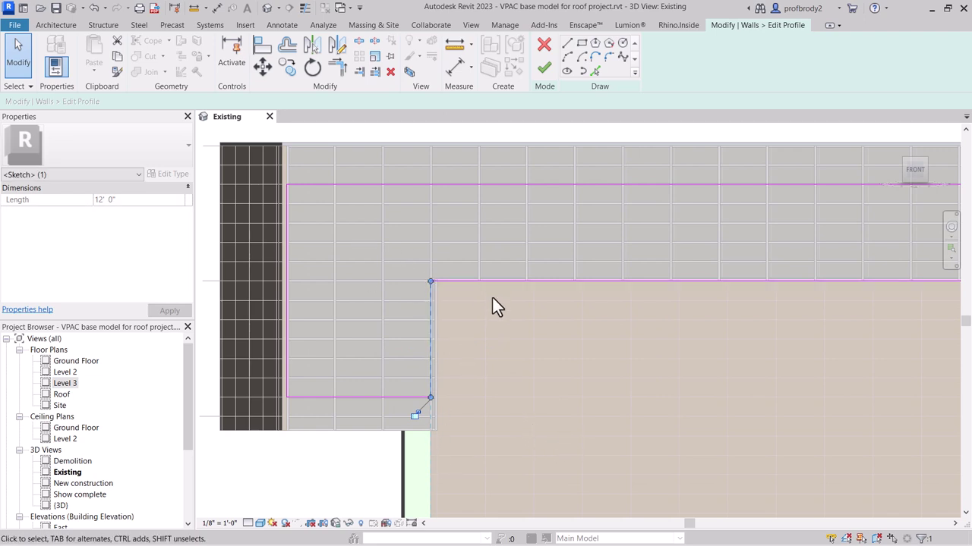
pyautogui.scroll(2, 477, 287)
pyautogui.click(472, 279)
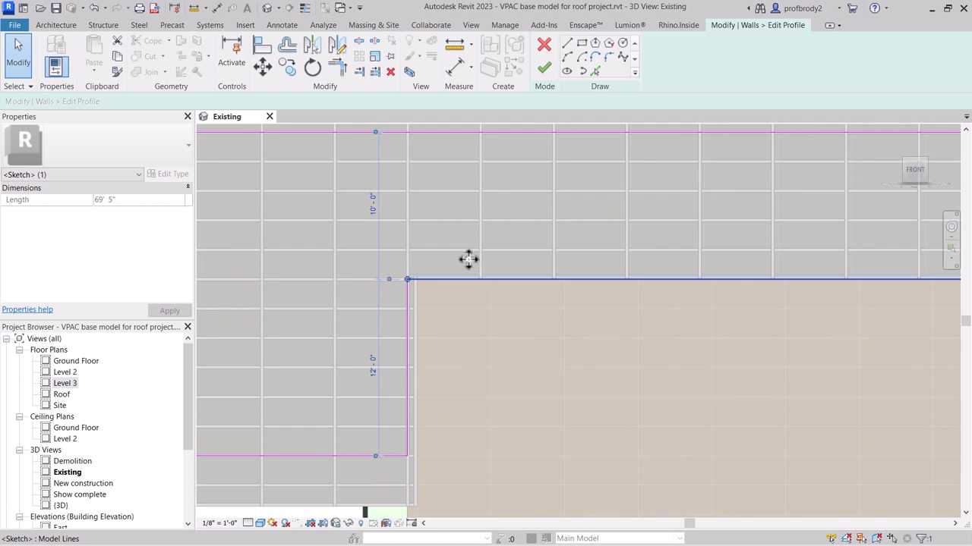
pyautogui.moveTo(468, 259); pyautogui.dragTo(466, 271)
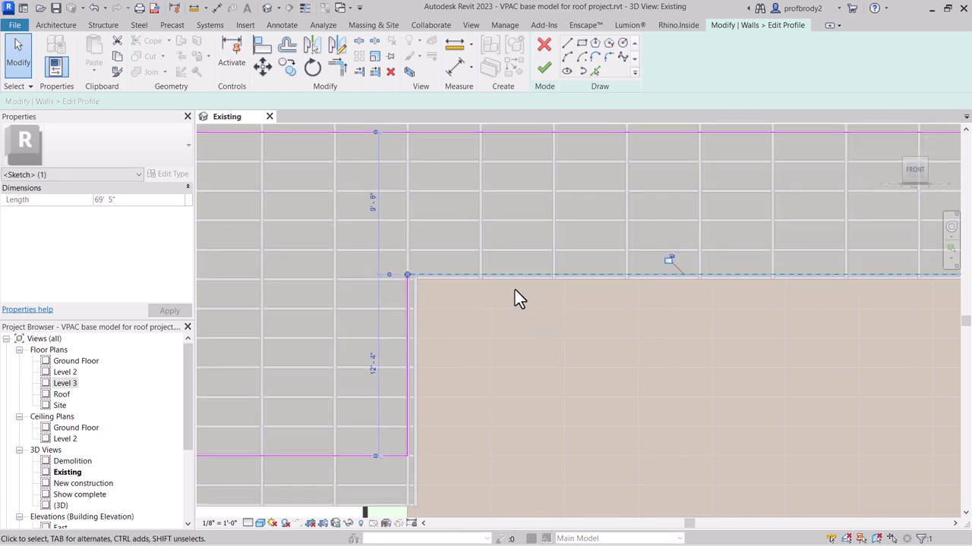
pyautogui.scroll(-2, 501, 302)
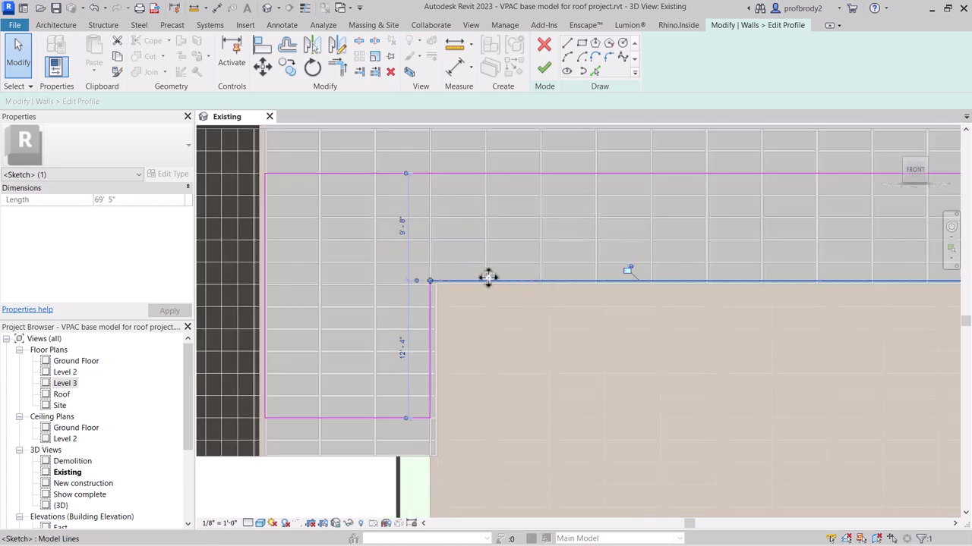
pyautogui.scroll(-3, 501, 300)
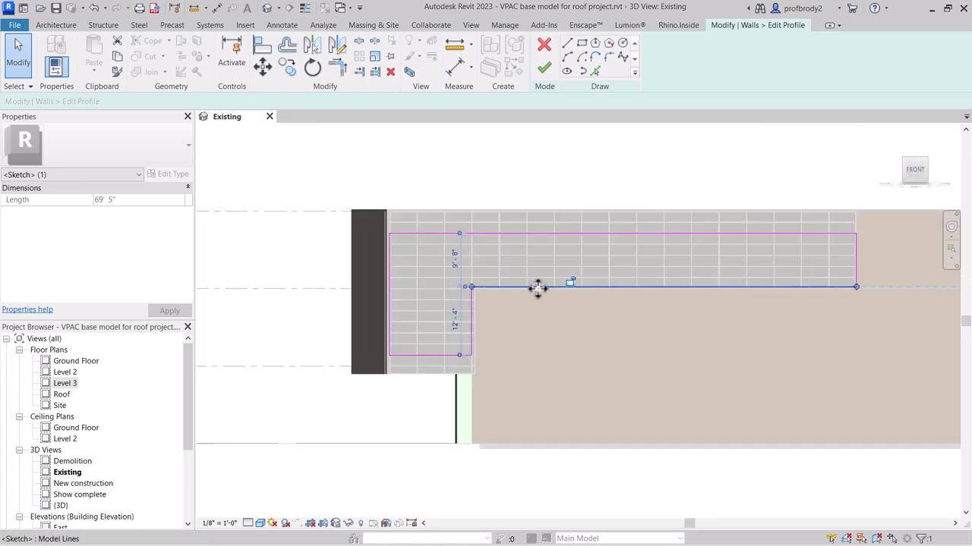
pyautogui.scroll(1, 537, 287)
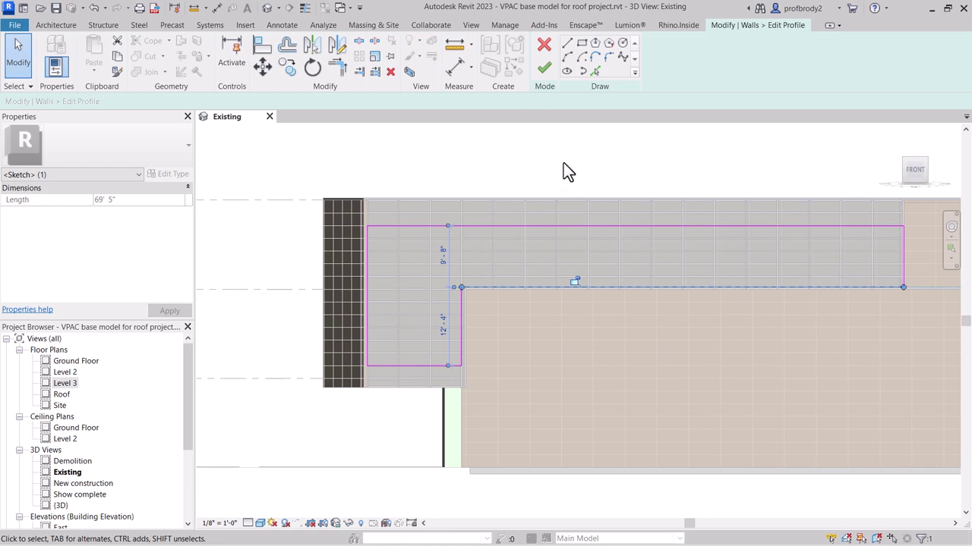
pyautogui.click(544, 70)
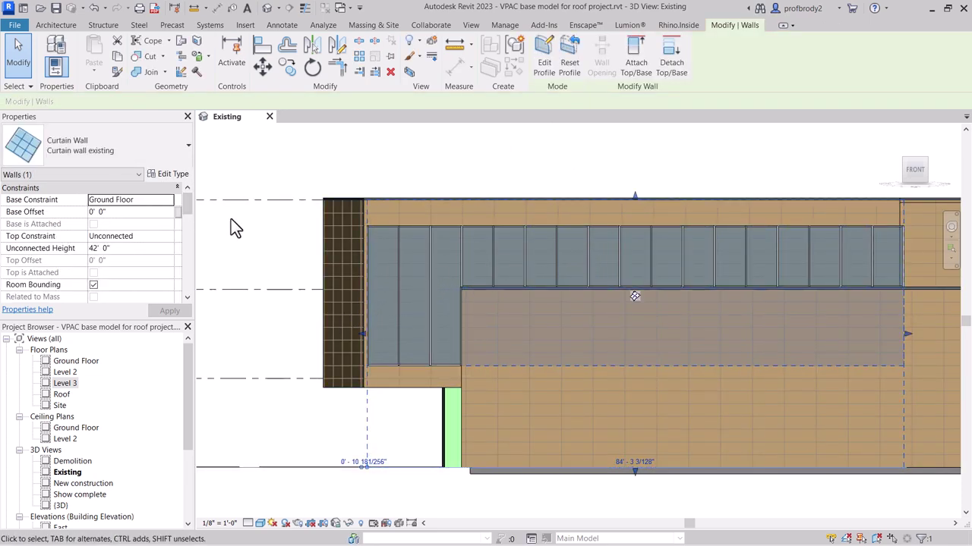
# Step: Turn on Adjust for Mullion Size for both grids of Curtain wall existing and apply
pyautogui.scroll(2, 365, 277)
pyautogui.scroll(1, 379, 280)
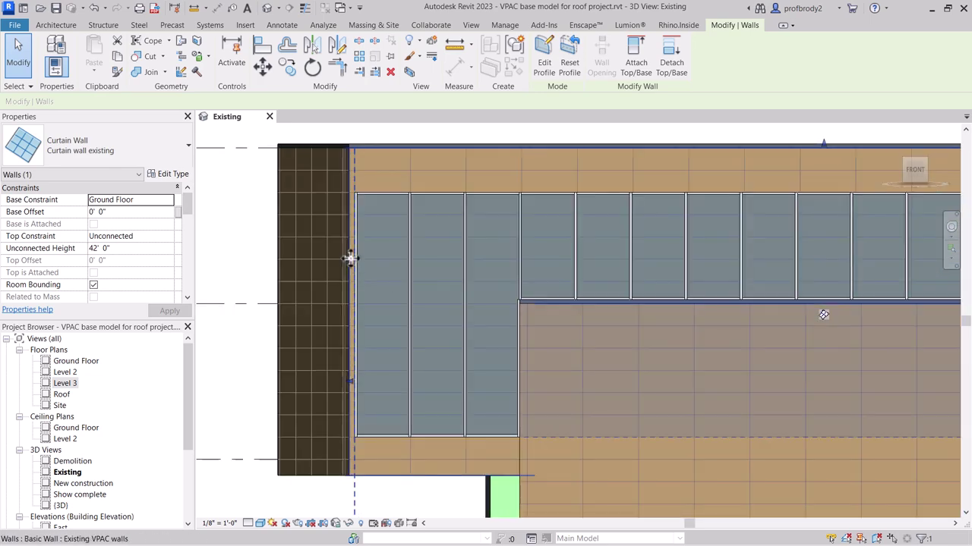
pyautogui.click(174, 176)
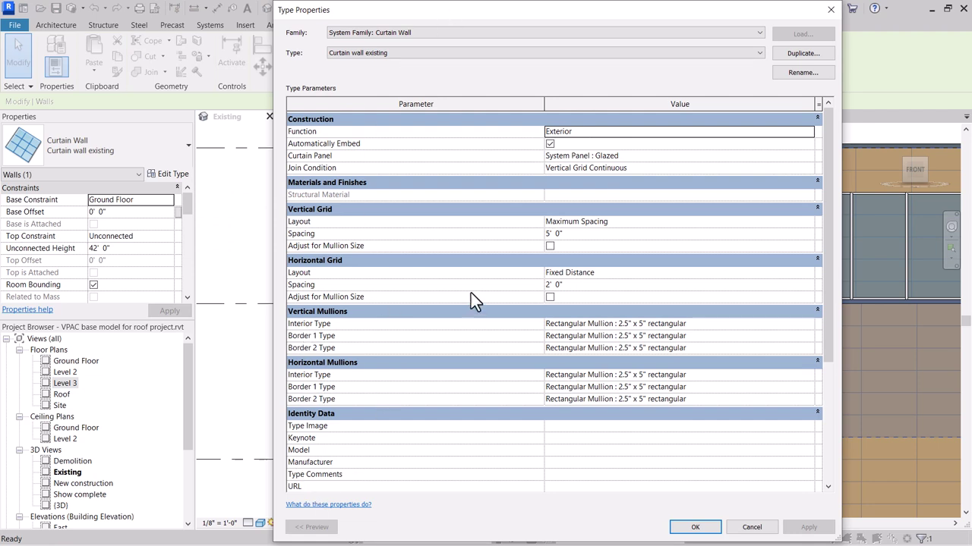
pyautogui.click(551, 245)
pyautogui.click(550, 297)
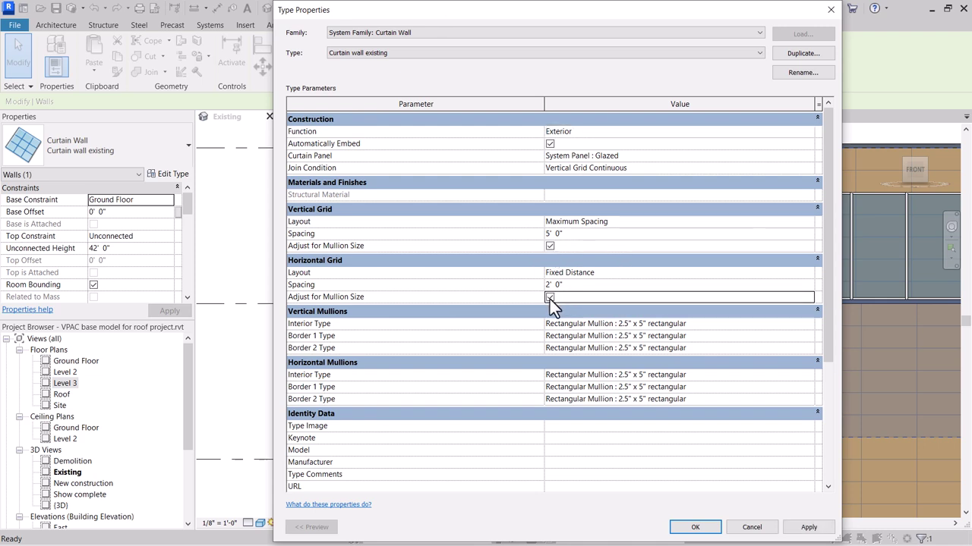
pyautogui.moveTo(613, 12); pyautogui.dragTo(367, 13)
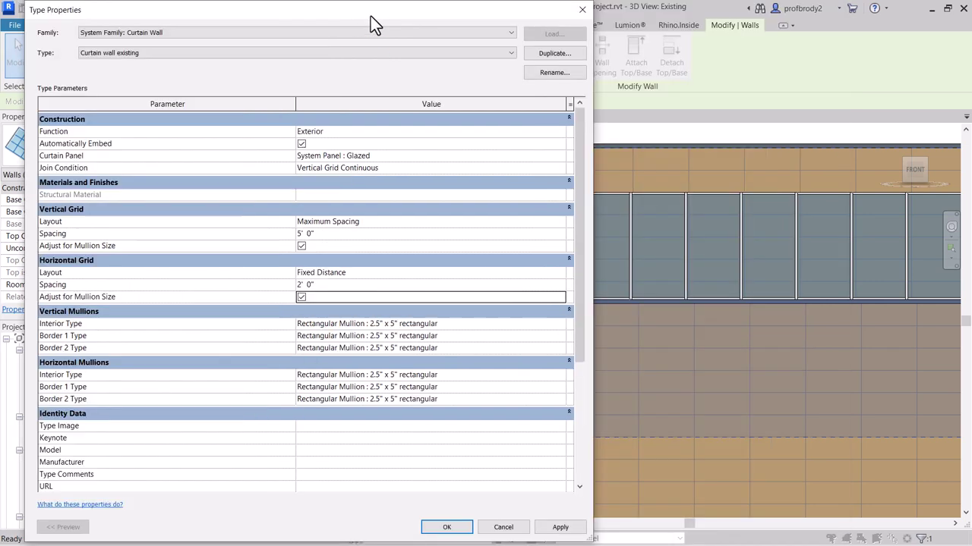
pyautogui.click(560, 527)
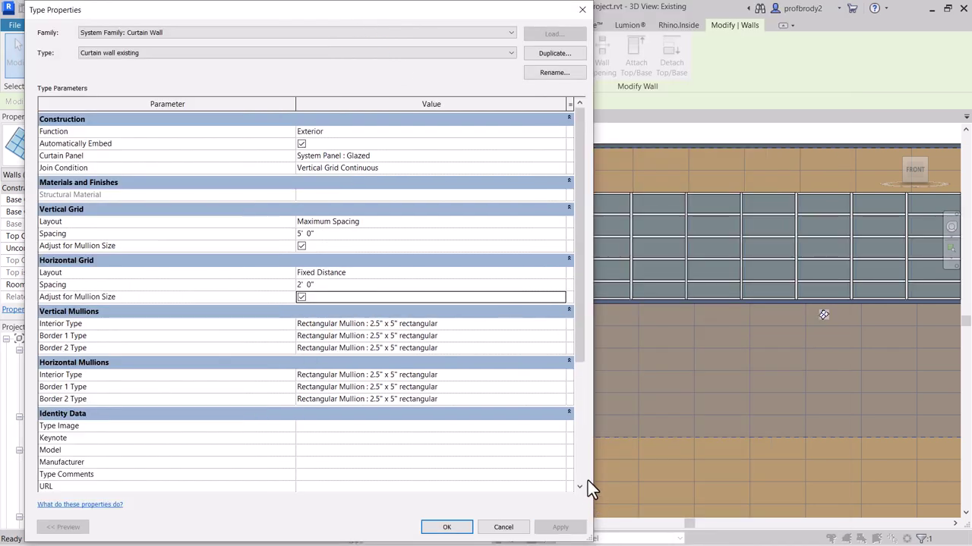
pyautogui.moveTo(590, 486); pyautogui.dragTo(448, 461)
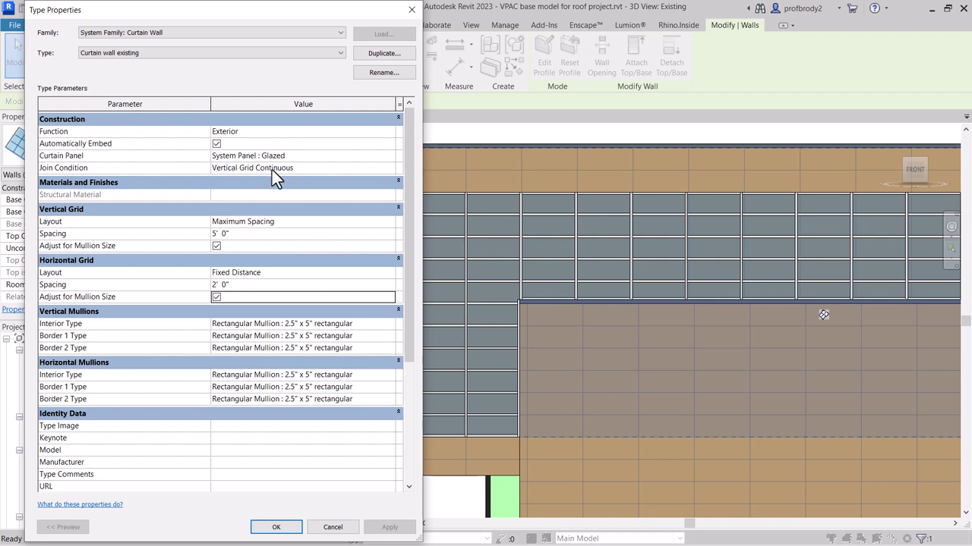
# Step: Set the Curtain wall existing Join Condition to Border and Vertical Grid Continuous
pyautogui.click(357, 169)
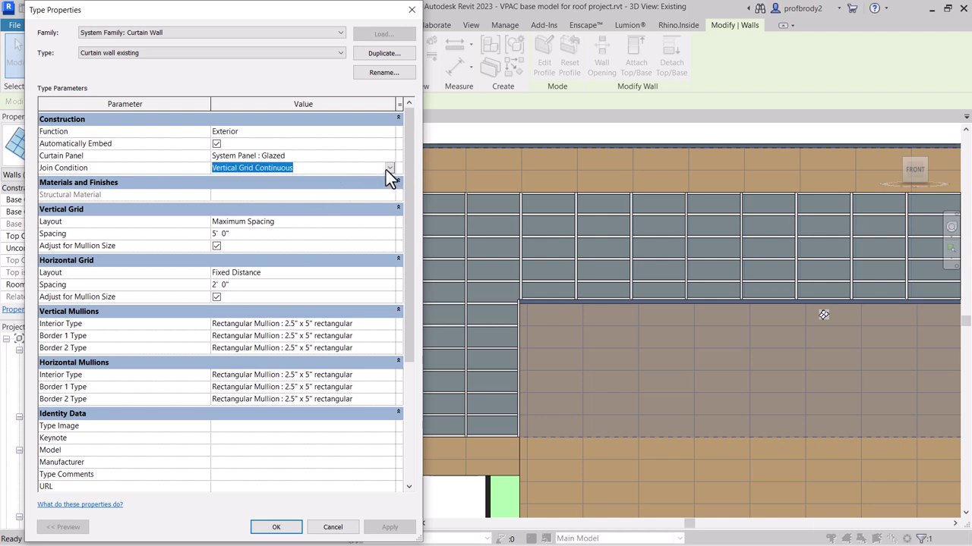
pyautogui.click(390, 167)
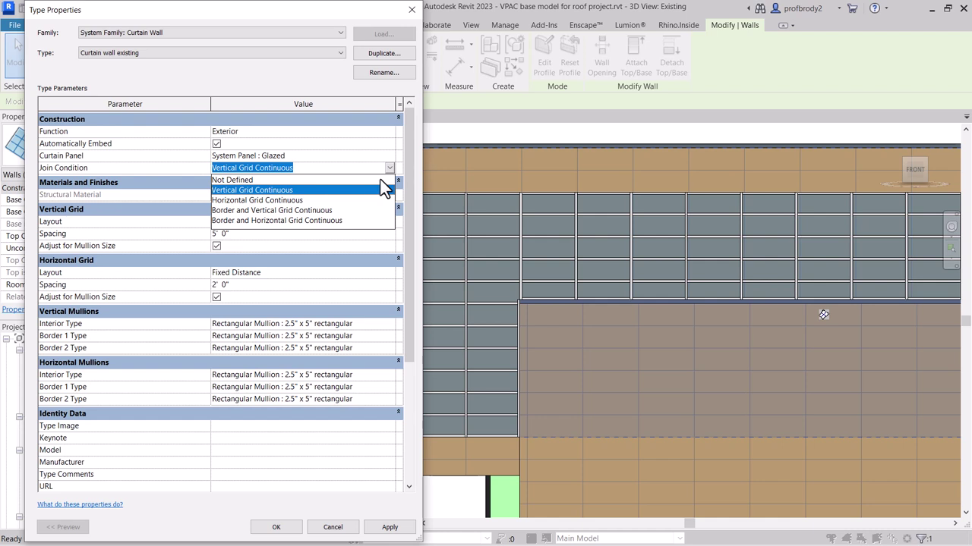
pyautogui.click(278, 211)
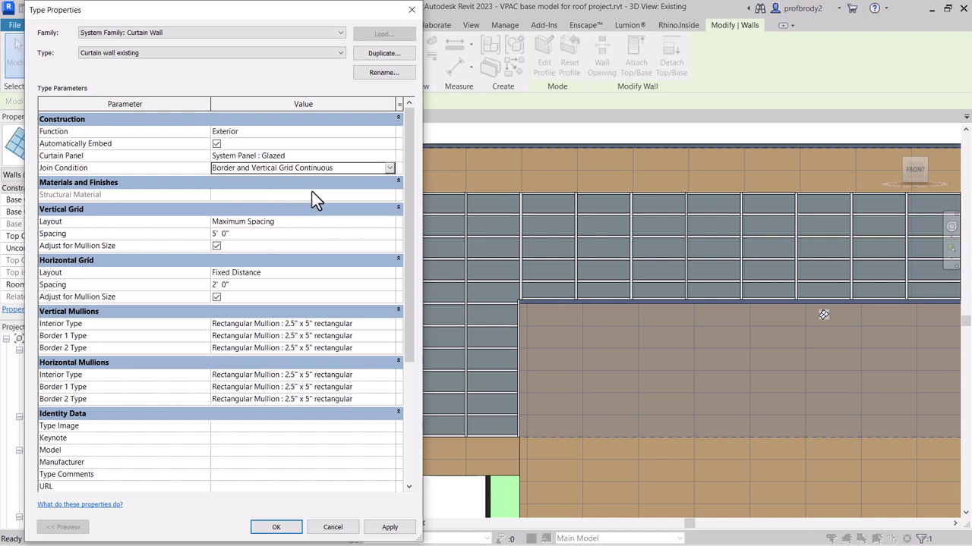
pyautogui.click(390, 528)
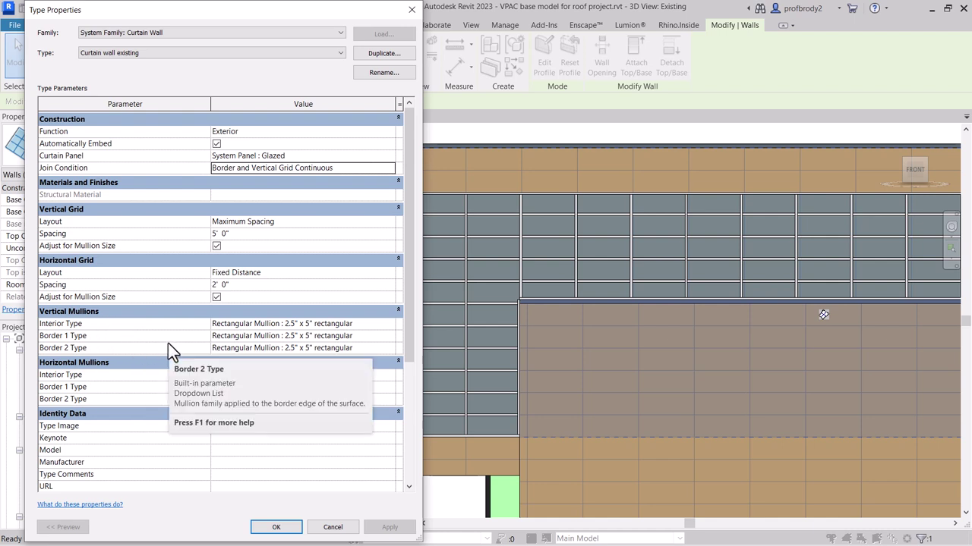
# Step: Set vertical Border 1 to L Corner Mullion and accept the corner mullion warning
pyautogui.click(391, 335)
pyautogui.click(389, 335)
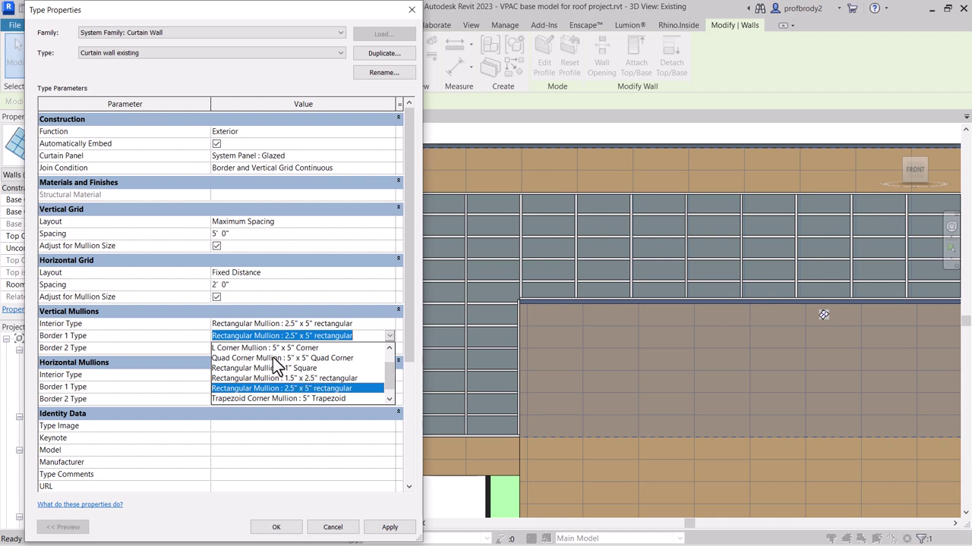
pyautogui.click(265, 348)
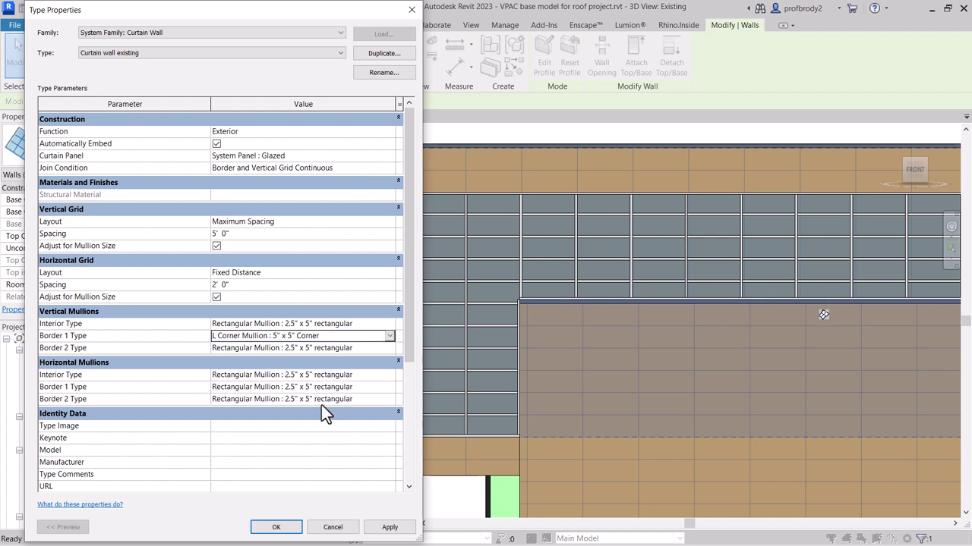
pyautogui.click(389, 337)
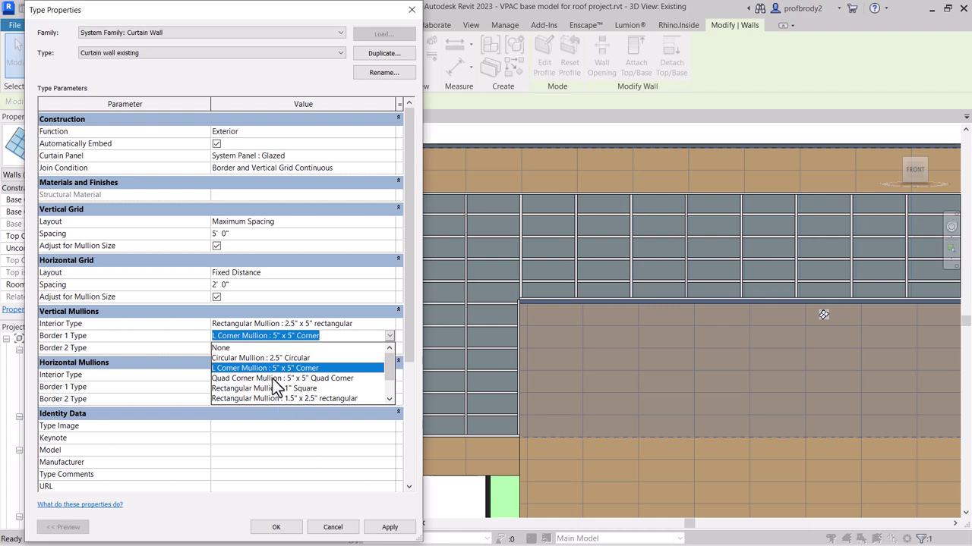
pyautogui.click(265, 369)
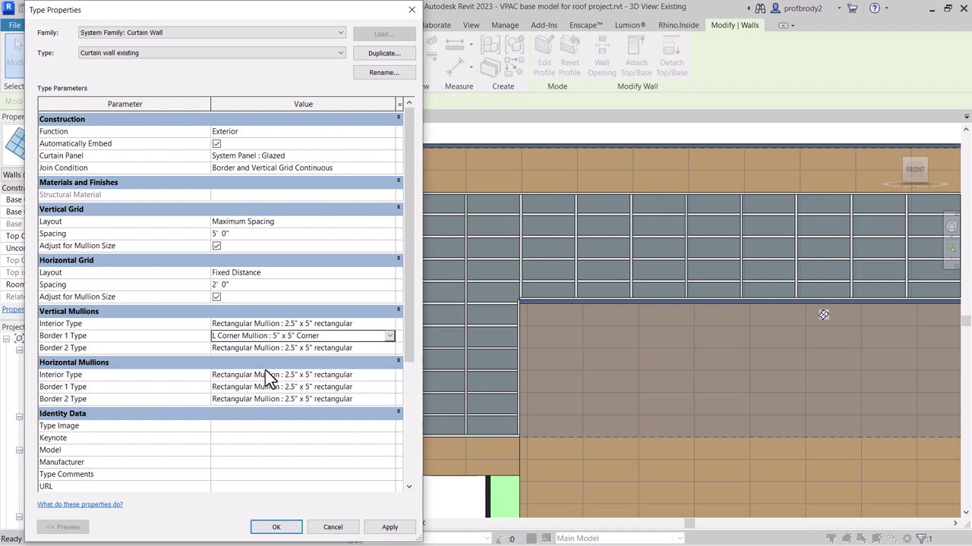
pyautogui.click(389, 526)
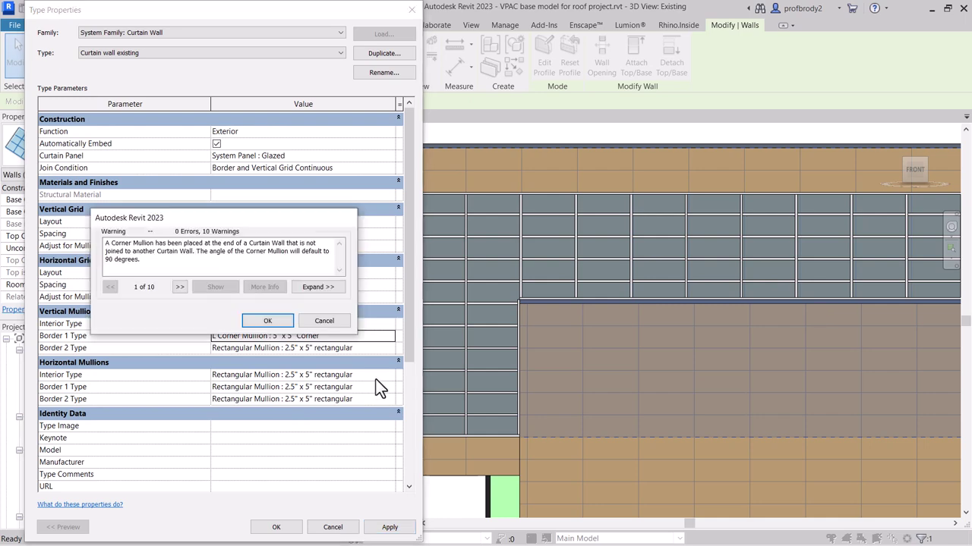
pyautogui.click(258, 325)
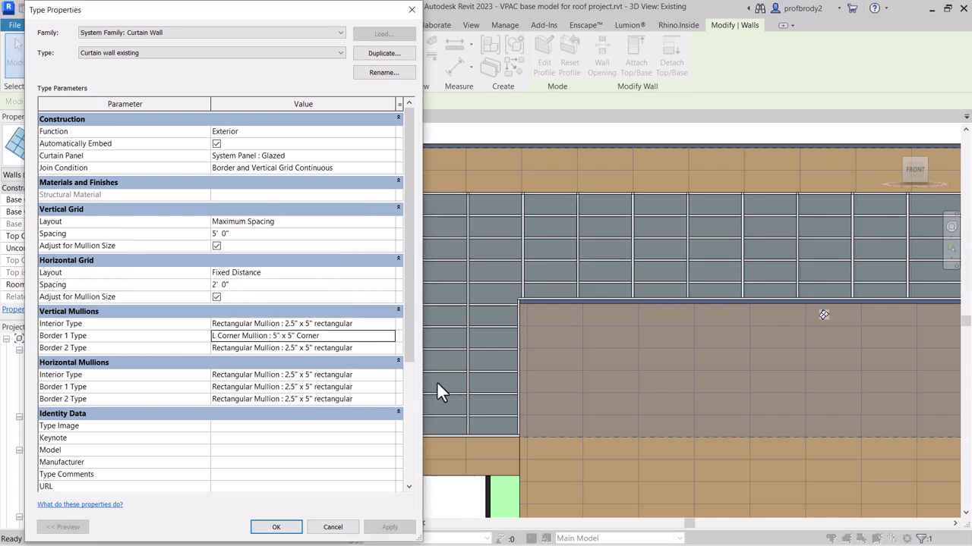
# Step: Set horizontal Border 1 to L Corner Mullion and accept the warnings
pyautogui.scroll(-3, 432, 246)
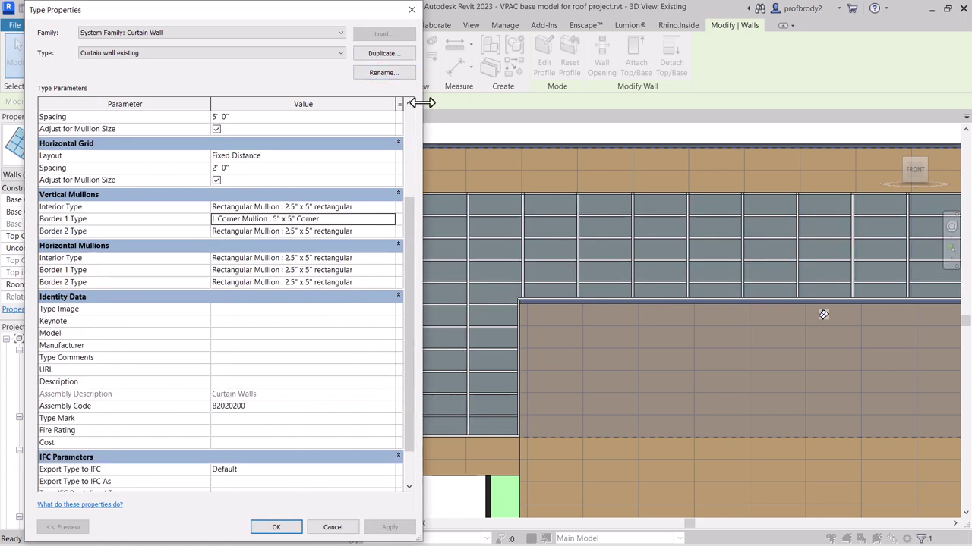
pyautogui.moveTo(422, 100); pyautogui.dragTo(339, 100)
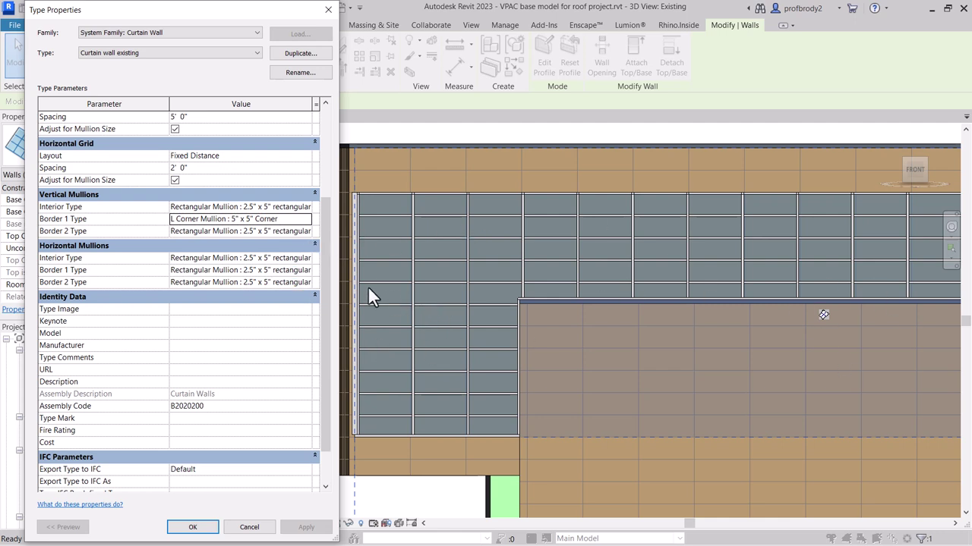
pyautogui.click(306, 272)
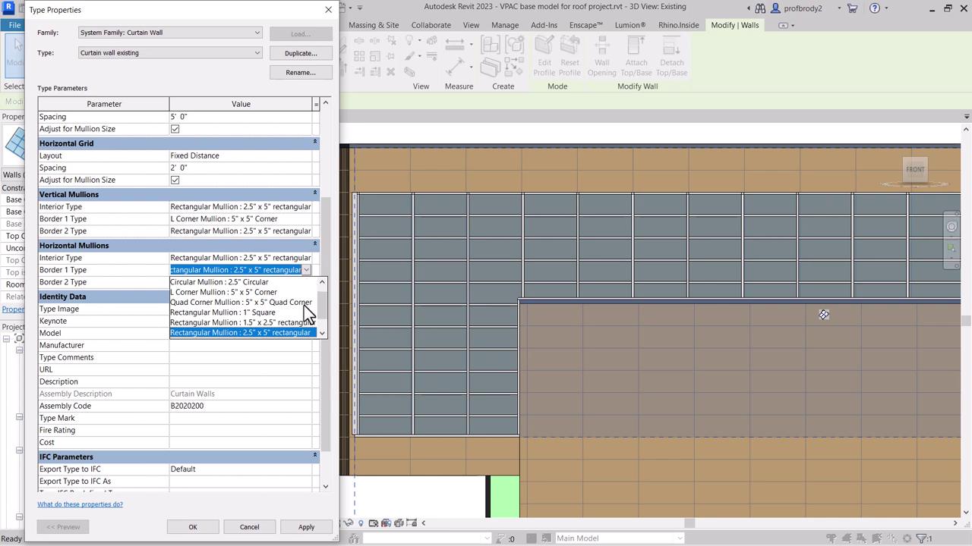
pyautogui.click(247, 292)
pyautogui.click(306, 527)
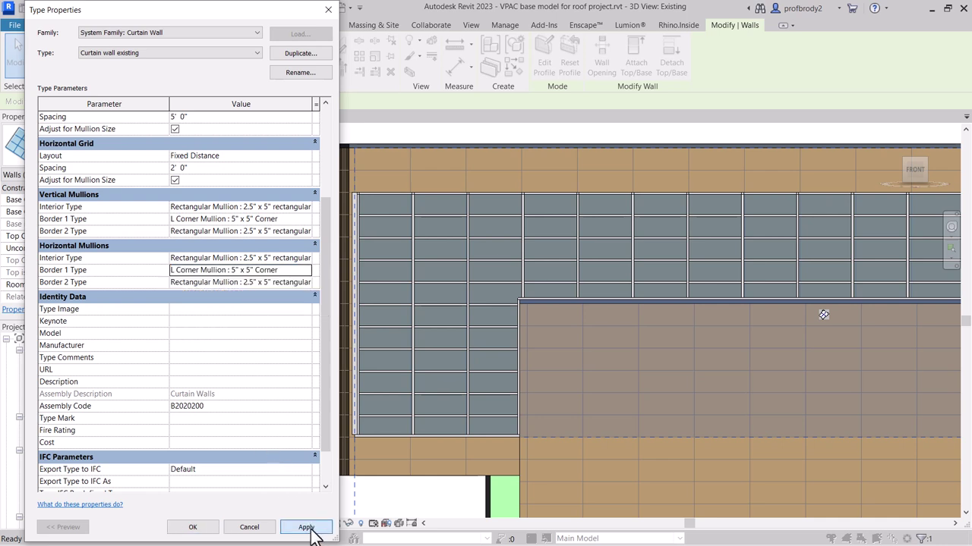
pyautogui.click(243, 321)
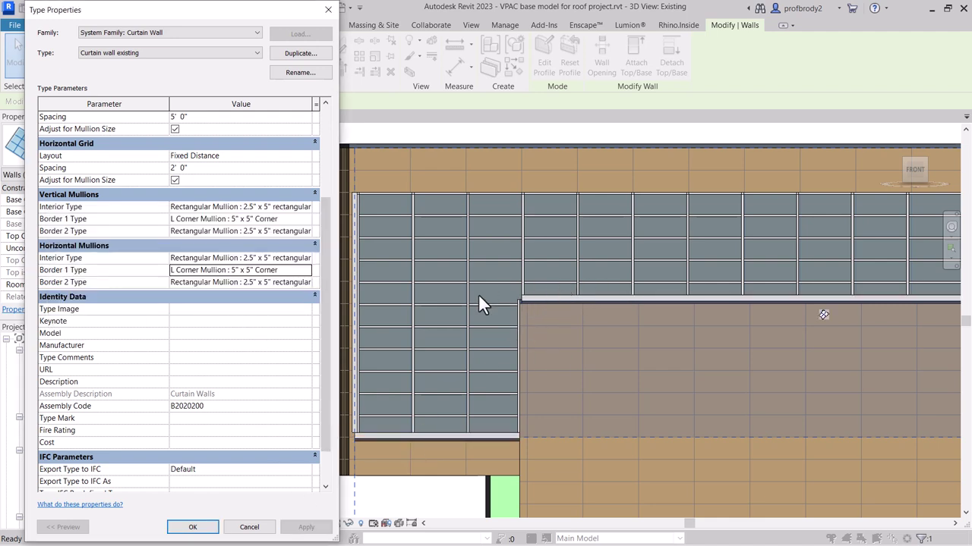
# Step: Set horizontal and vertical Border 2 to L Corner Mullion, accept warnings, and confirm the type
pyautogui.click(302, 283)
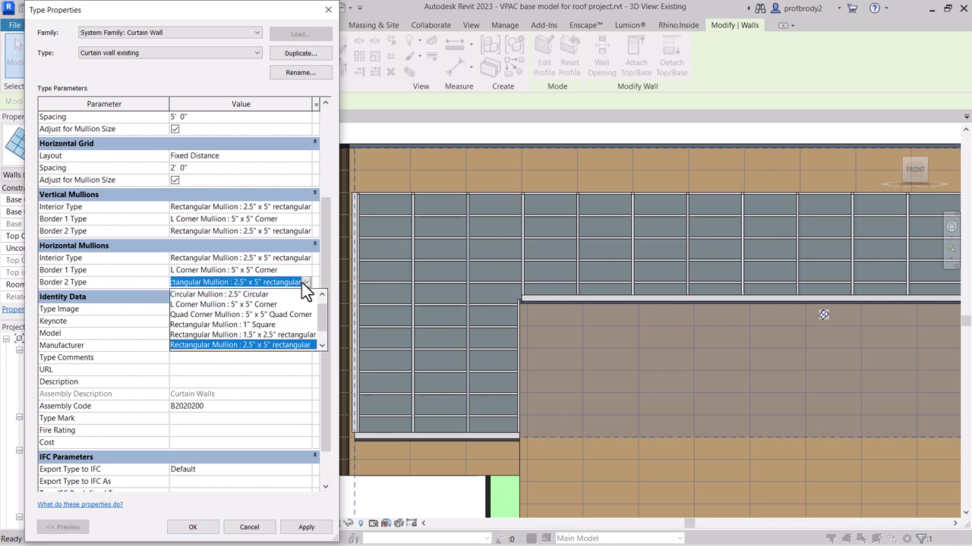
pyautogui.click(246, 305)
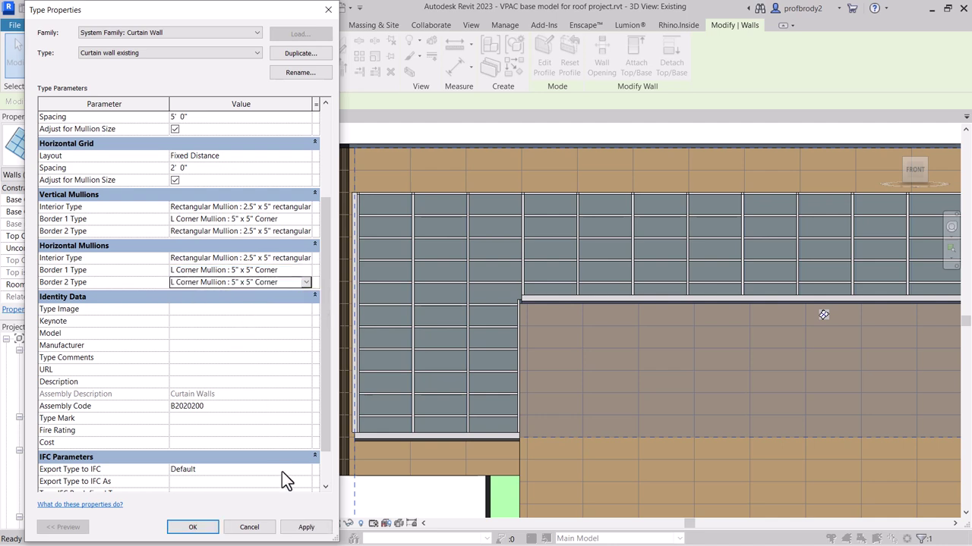
pyautogui.click(306, 232)
pyautogui.click(253, 257)
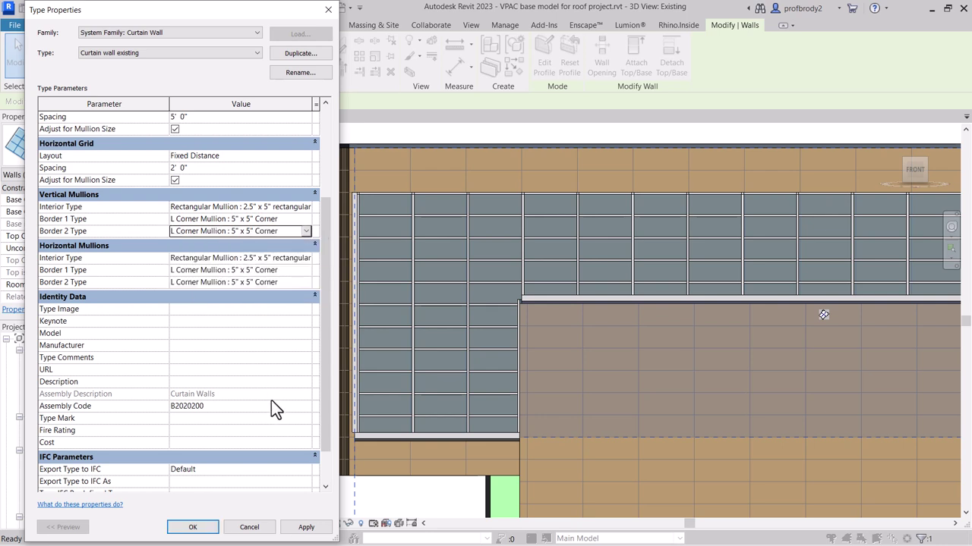
pyautogui.click(211, 529)
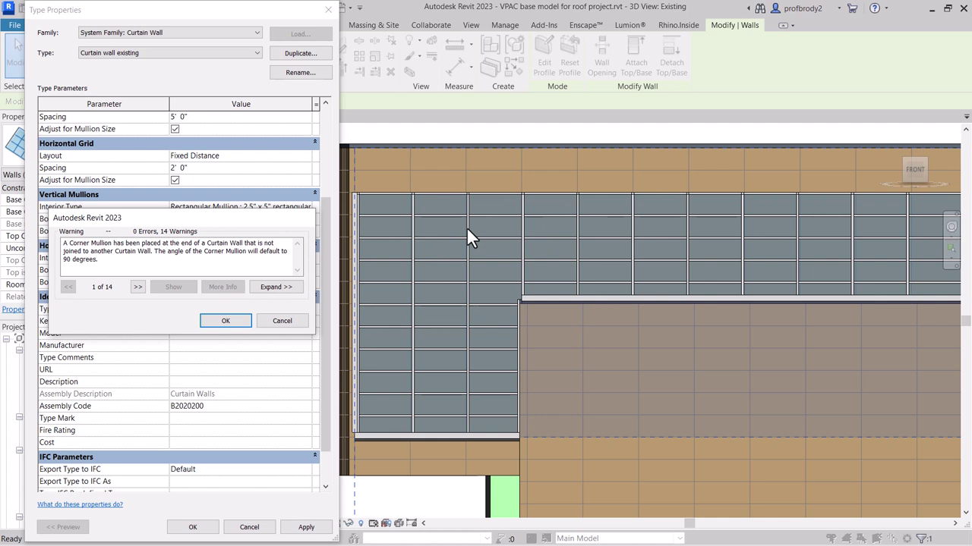
pyautogui.click(222, 323)
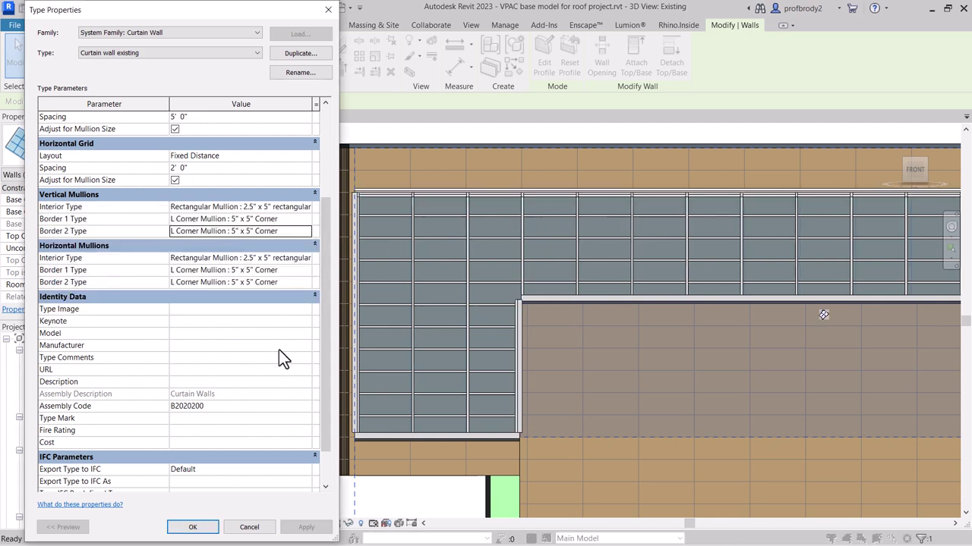
pyautogui.click(194, 527)
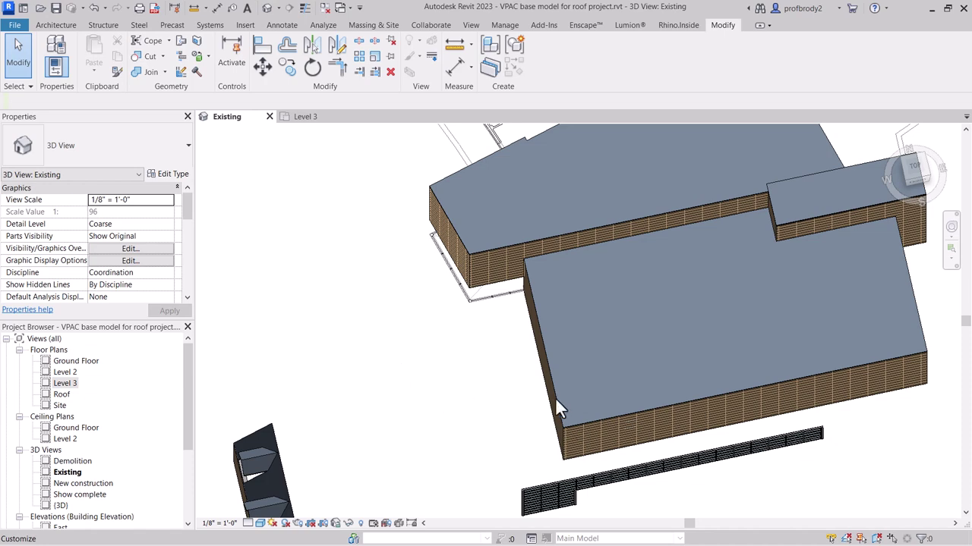
# Step: Select the standalone curtain wall, review its type properties unchanged, then go to the Level 3 plan
pyautogui.moveTo(556, 403)
pyautogui.keyDown('shift'); pyautogui.mouseDown(button='middle')
pyautogui.moveTo(516, 344)
pyautogui.moveTo(509, 388)
pyautogui.moveTo(543, 426)
pyautogui.moveTo(515, 382)
pyautogui.mouseUp(button='middle'); pyautogui.keyUp('shift')
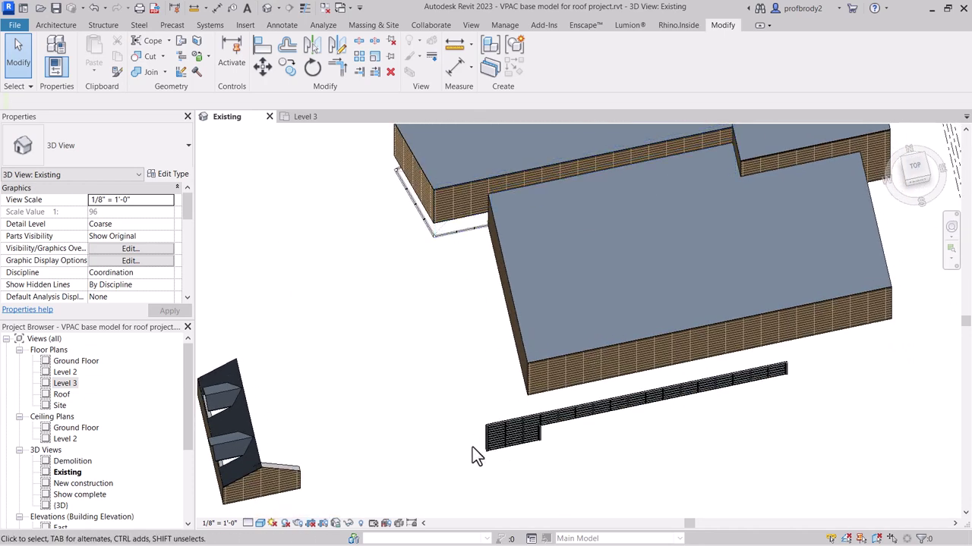
pyautogui.click(513, 426)
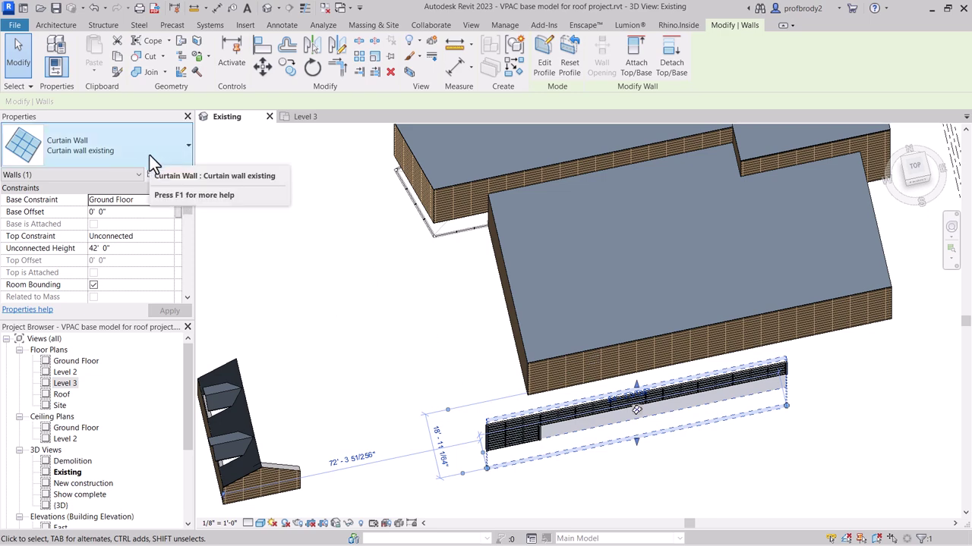
pyautogui.click(168, 175)
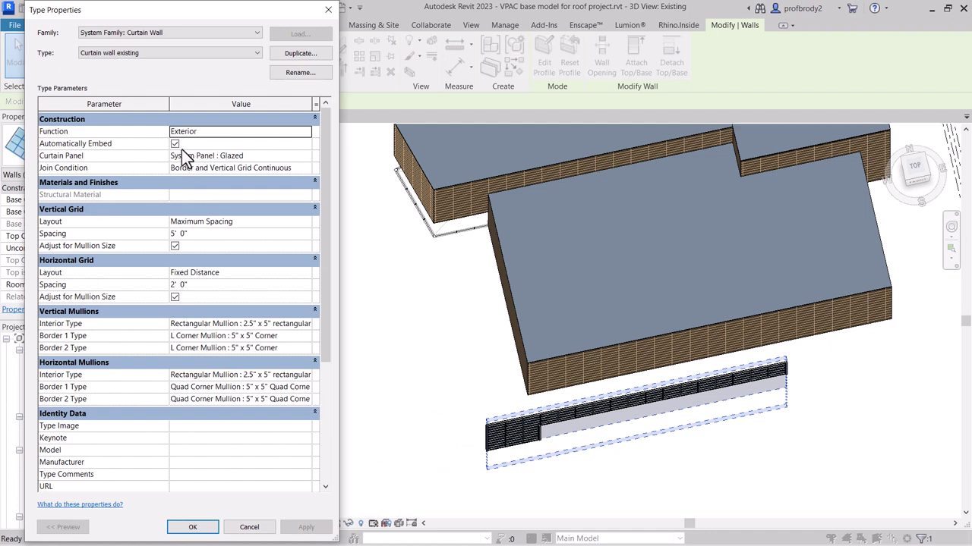
pyautogui.click(327, 11)
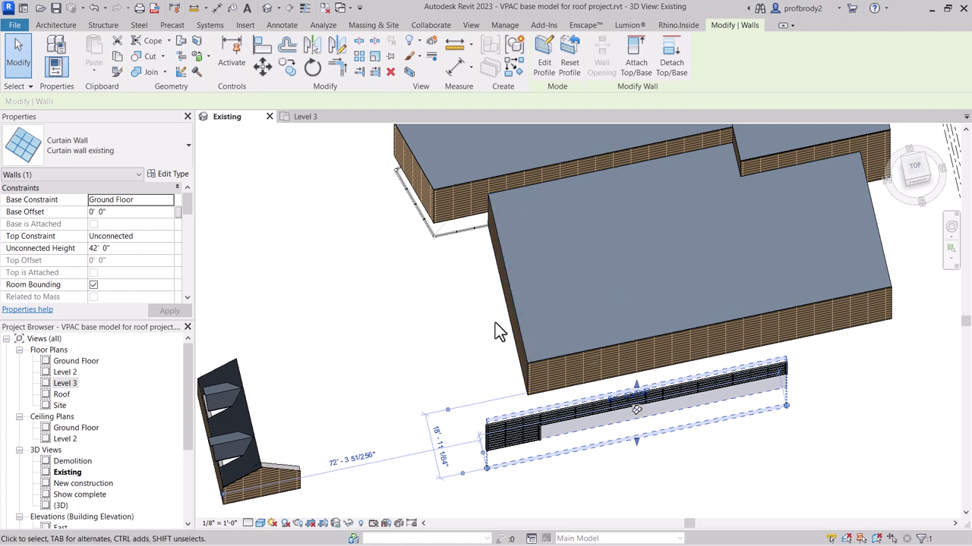
pyautogui.click(310, 118)
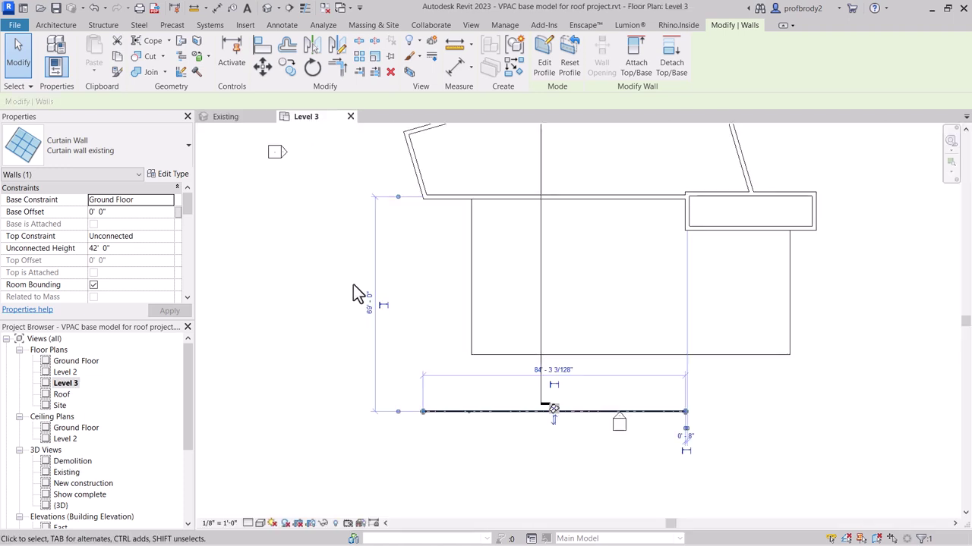
# Step: Move the curtain wall from its end onto the lower wall, deleting the non-cutting 36" x 84" instances
pyautogui.scroll(2, 451, 377)
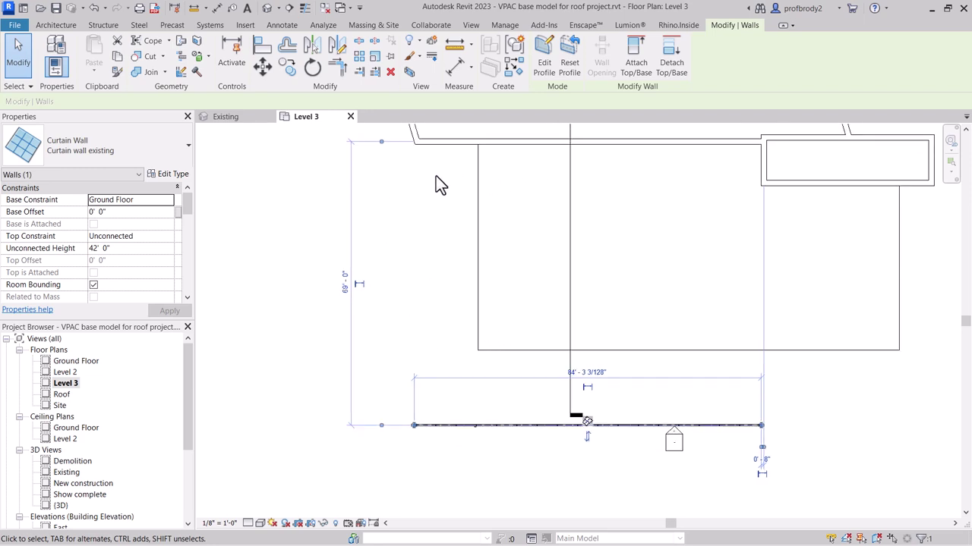
pyautogui.click(263, 68)
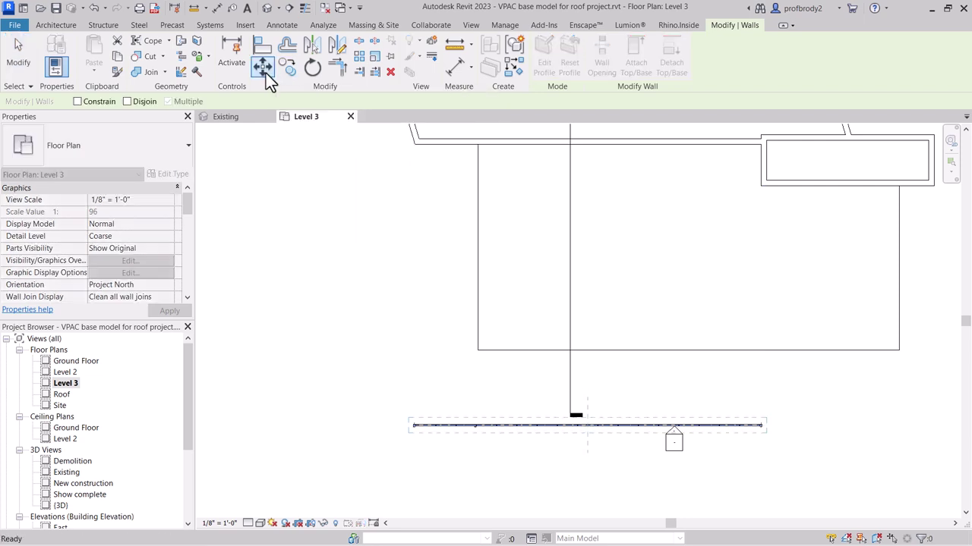
pyautogui.click(455, 425)
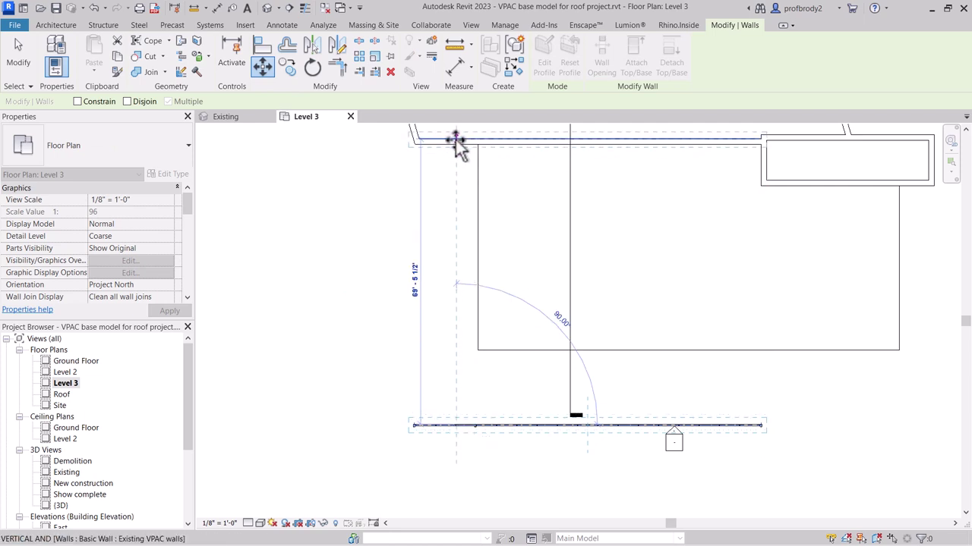
pyautogui.scroll(1, 459, 148)
pyautogui.scroll(1, 466, 155)
pyautogui.moveTo(466, 151); pyautogui.dragTo(456, 347, button='middle')
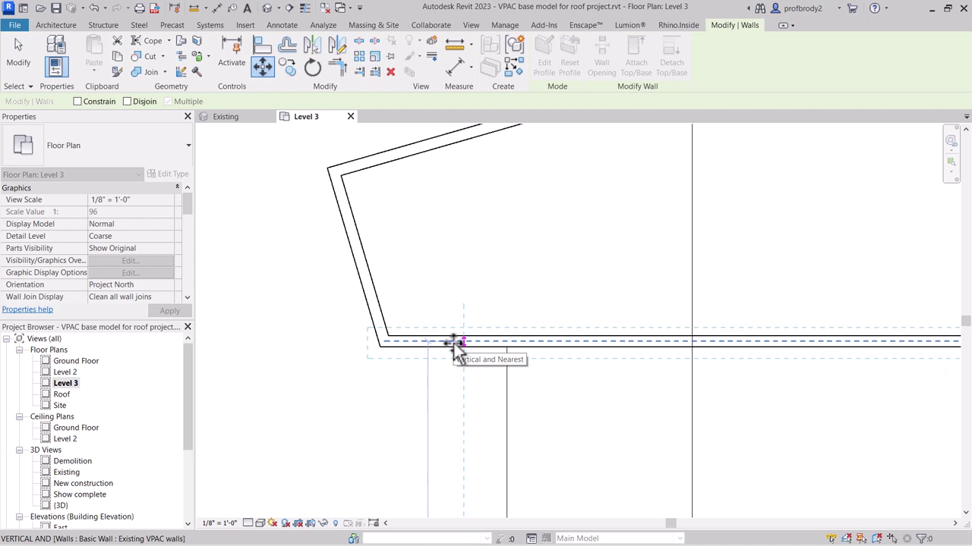
pyautogui.scroll(2, 455, 343)
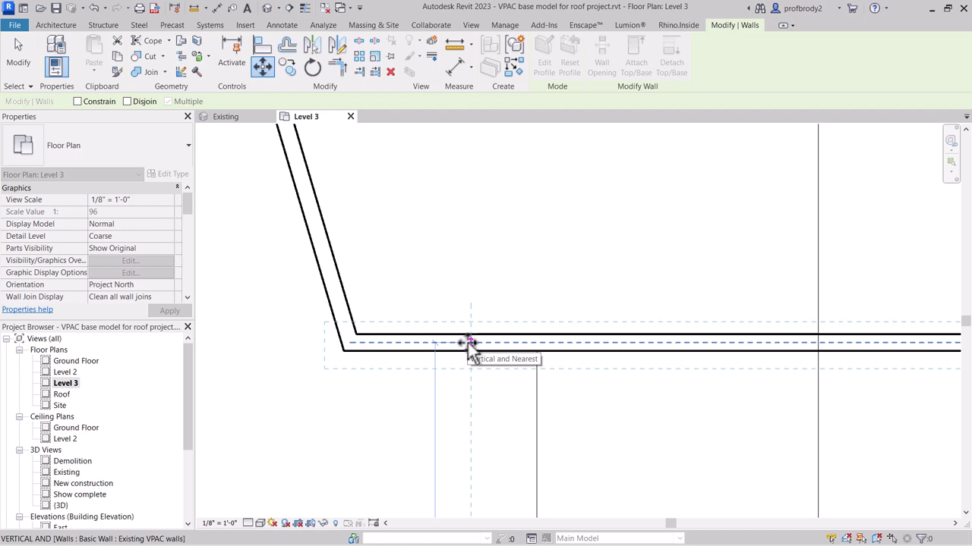
pyautogui.click(471, 377)
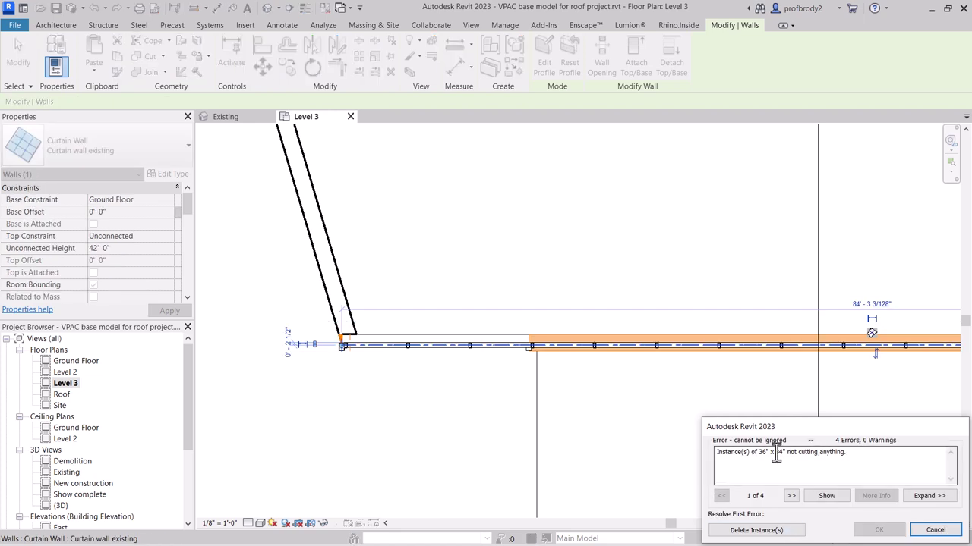
pyautogui.click(788, 531)
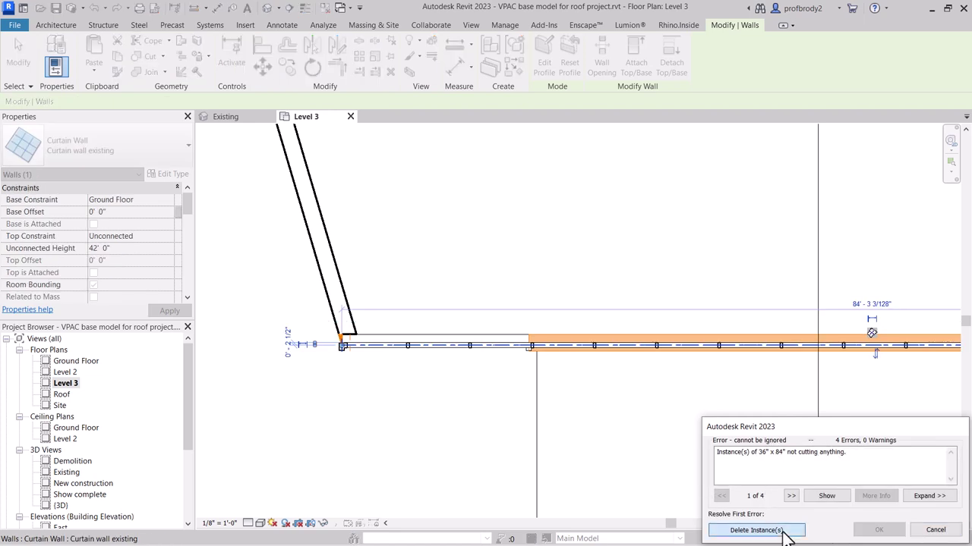
# Step: Switch to the Existing 3D view
pyautogui.scroll(-2, 450, 357)
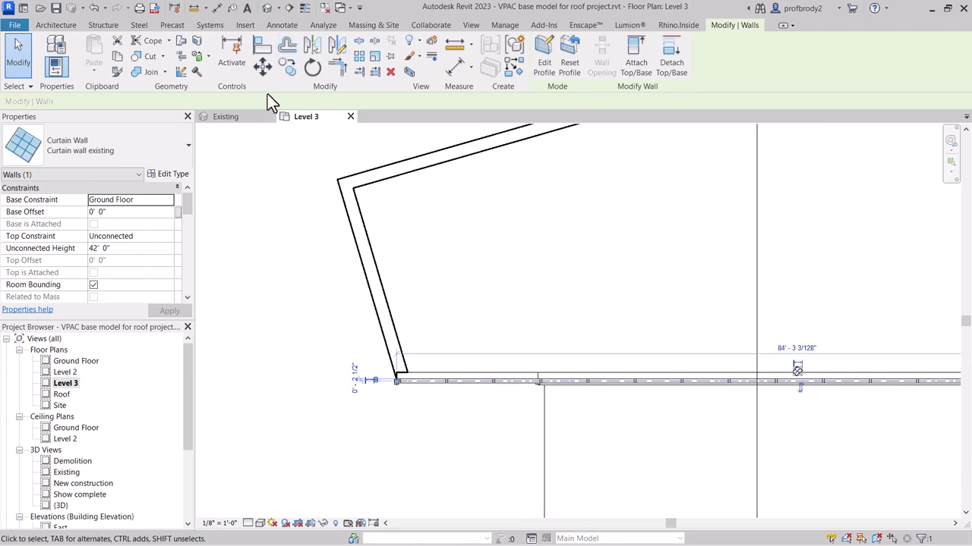
pyautogui.click(240, 119)
pyautogui.scroll(2, 341, 331)
# Step: Orbit the 3D model to inspect the relocated curtain-wall facade
pyautogui.scroll(-2, 390, 276)
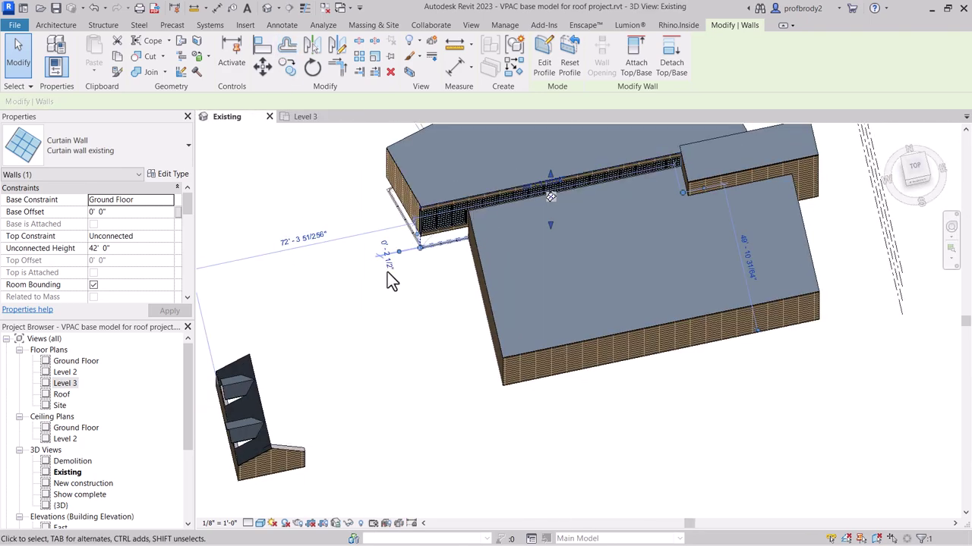
pyautogui.scroll(2, 347, 256)
pyautogui.scroll(-2, 389, 311)
pyautogui.scroll(5, 427, 266)
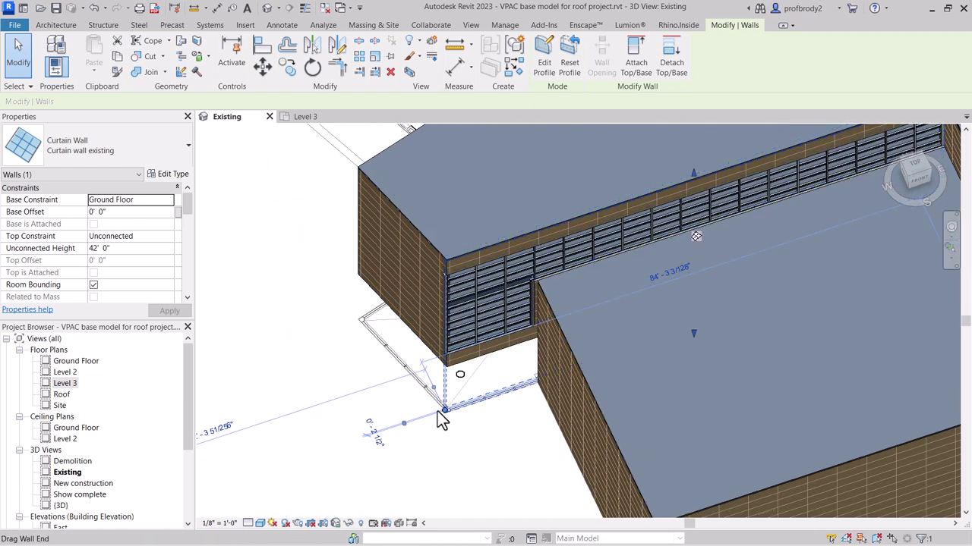
pyautogui.keyDown('shift'); pyautogui.moveTo(456, 290); pyautogui.dragTo(565, 288, button='middle'); pyautogui.keyUp('shift')
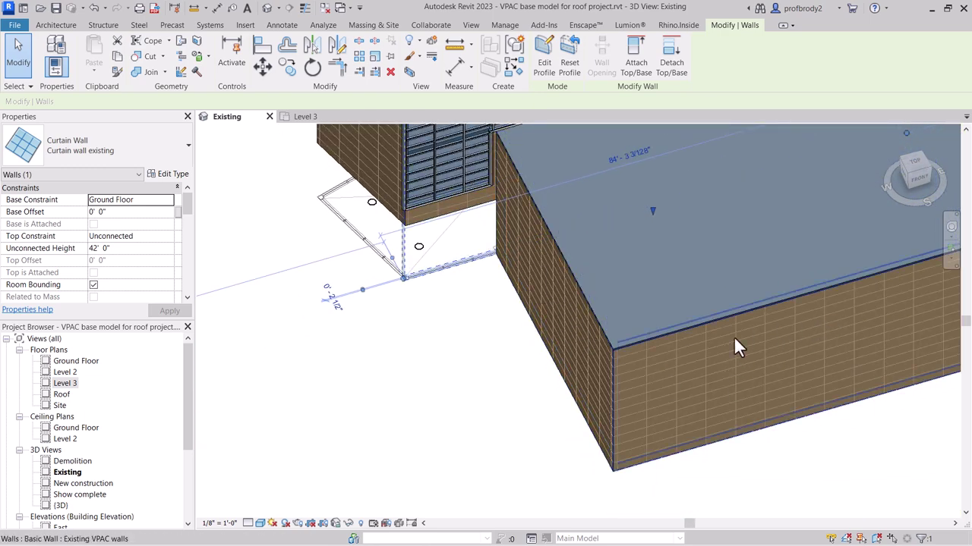
pyautogui.moveTo(734, 339); pyautogui.dragTo(494, 325, button='middle')
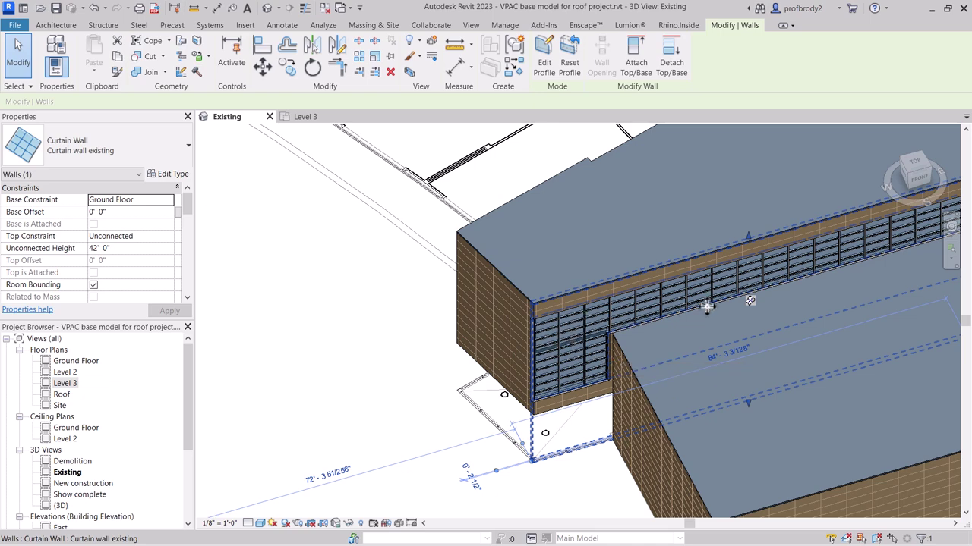
# Step: Start a ZR zoom region, then return to the Level 3 floor plan
pyautogui.press('z')
pyautogui.press('r')
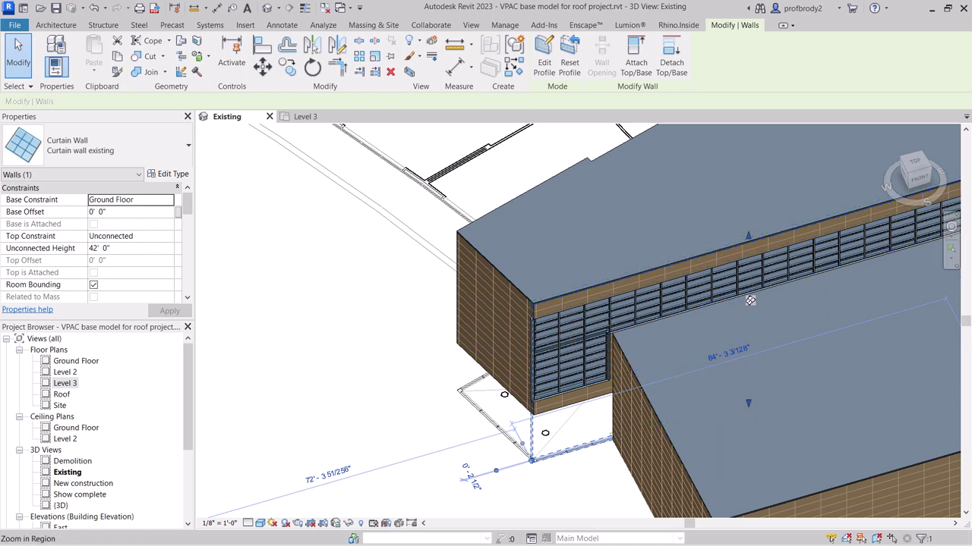
pyautogui.hotkey('ctrl', 'Tab')
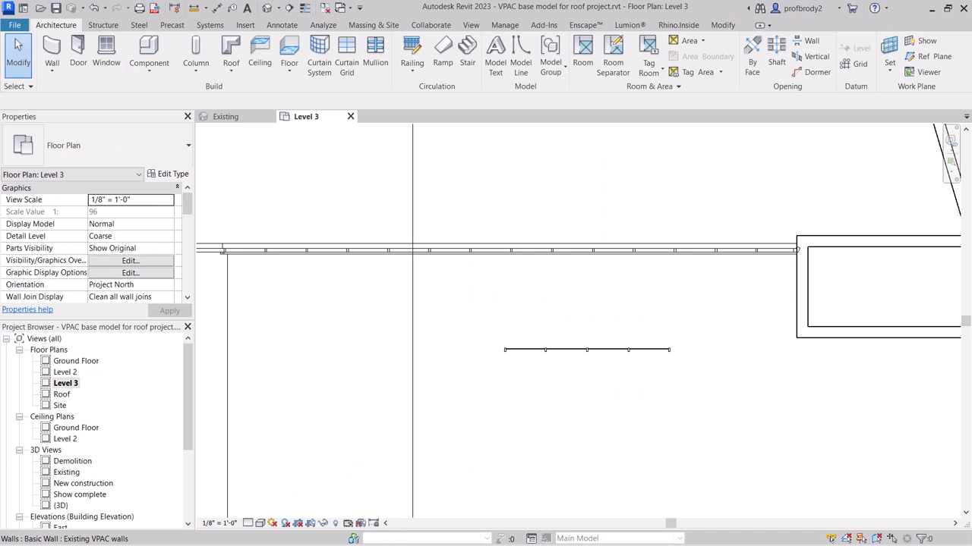
pyautogui.scroll(1, 582, 224)
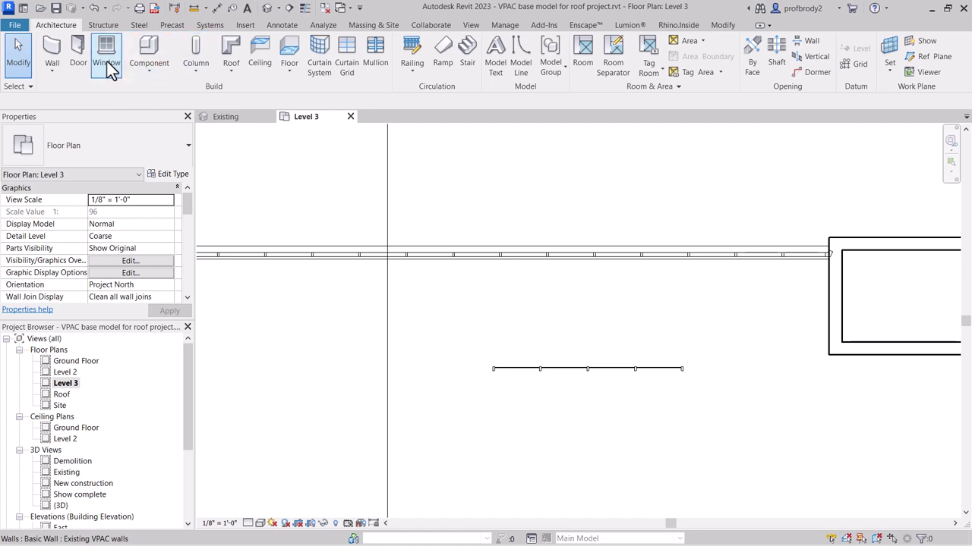
pyautogui.click(78, 51)
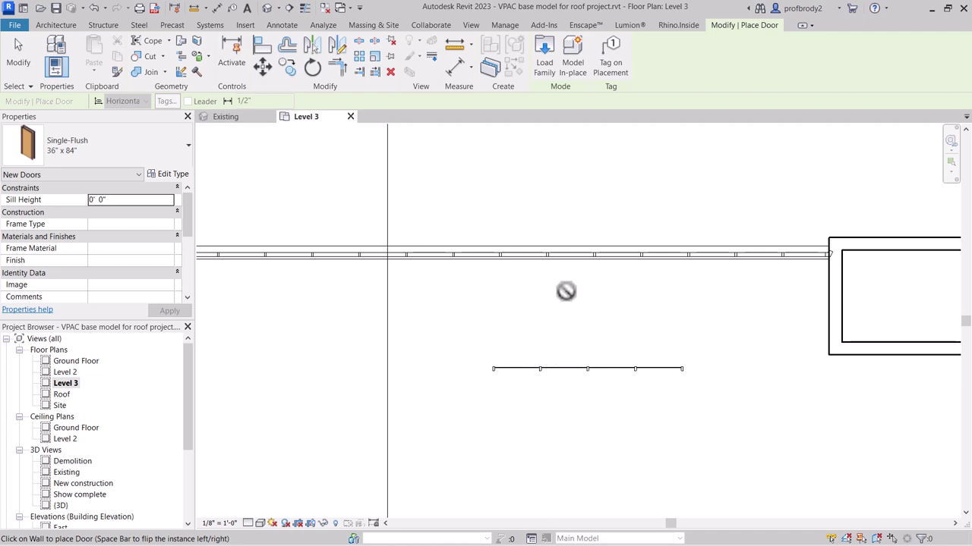
pyautogui.press('Escape')
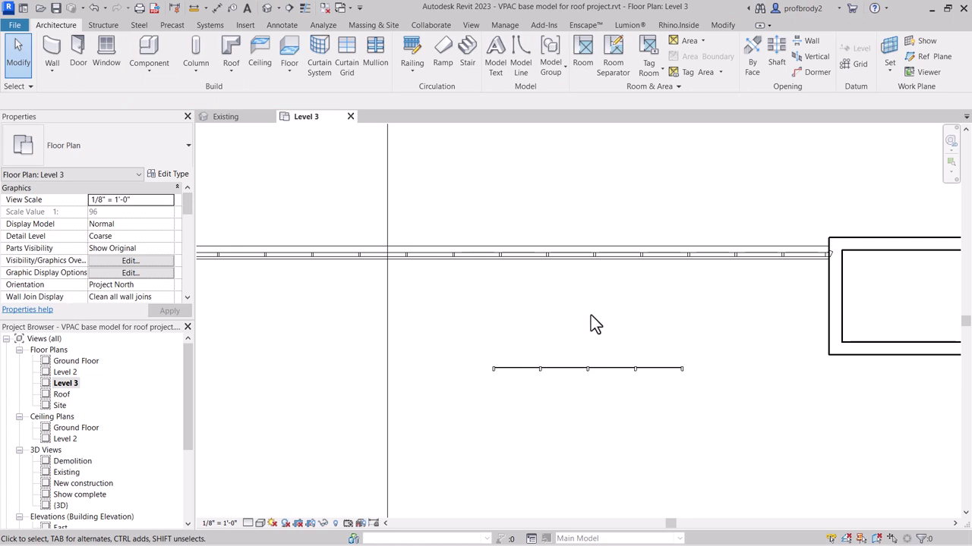
pyautogui.scroll(1, 545, 373)
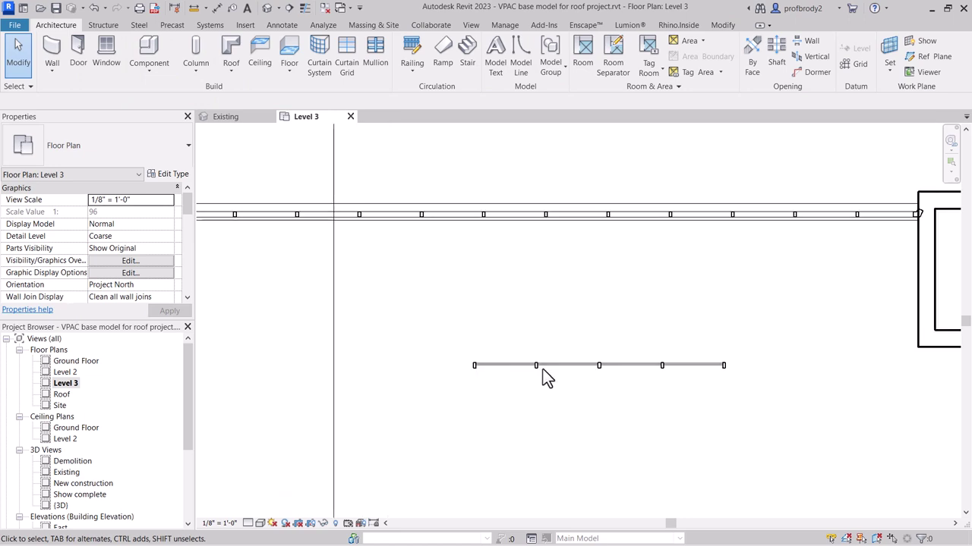
pyautogui.scroll(3, 559, 372)
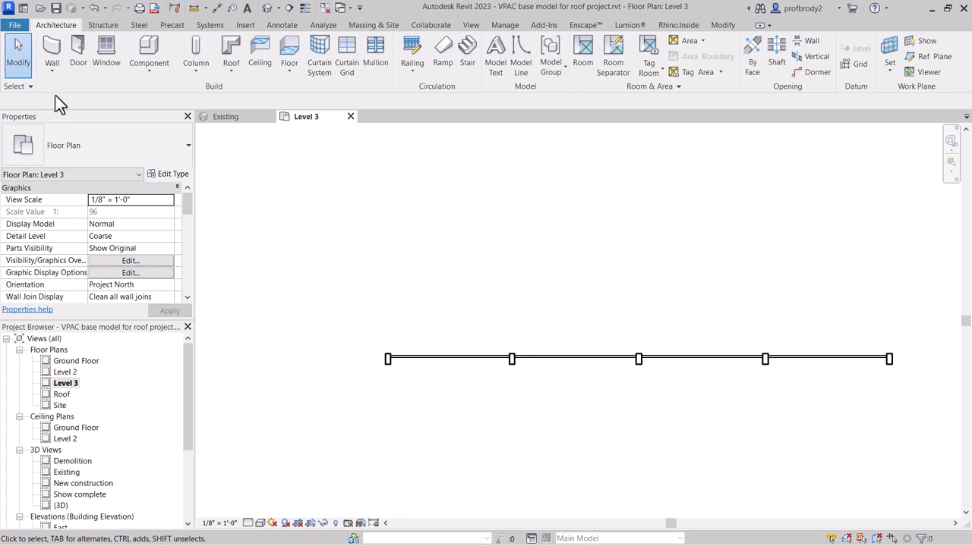
# Step: Window-select the middle bay and filter the selection down to just the Curtain Panel
pyautogui.moveTo(487, 321); pyautogui.dragTo(669, 399)
pyautogui.scroll(3, 630, 376)
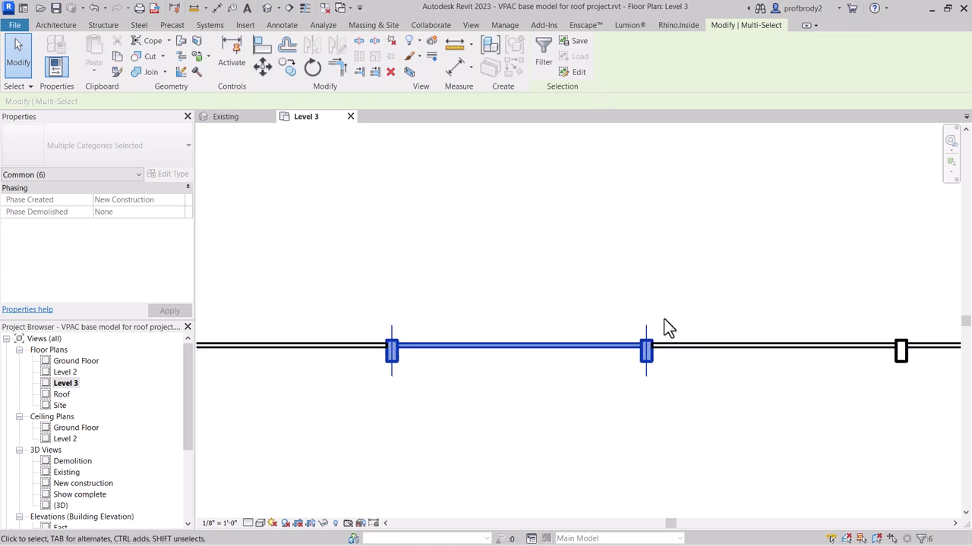
pyautogui.click(545, 55)
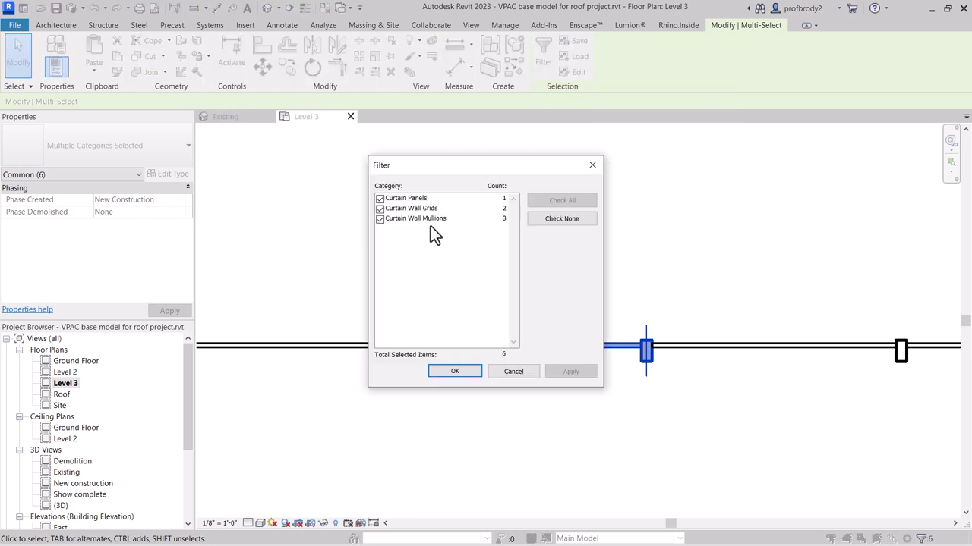
pyautogui.moveTo(420, 172); pyautogui.dragTo(714, 182)
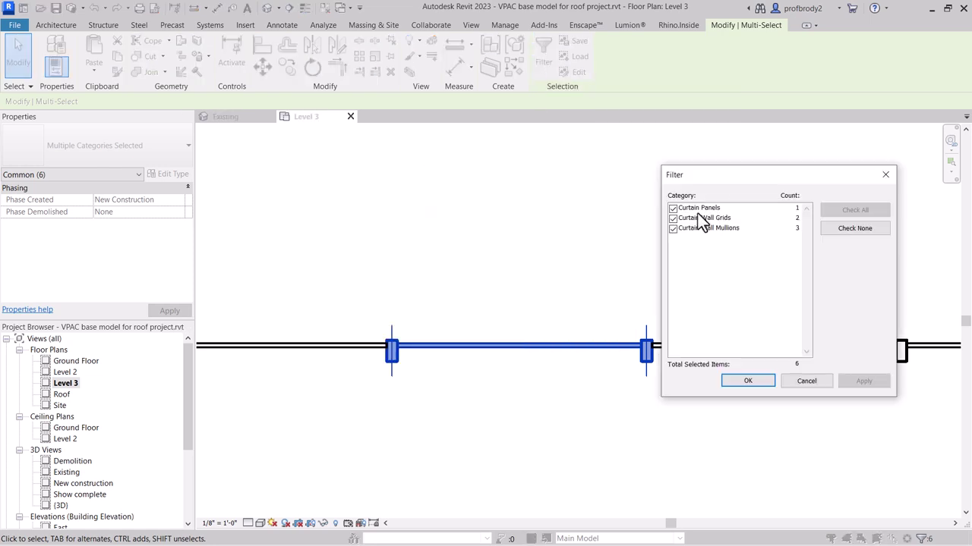
pyautogui.click(672, 217)
pyautogui.click(672, 229)
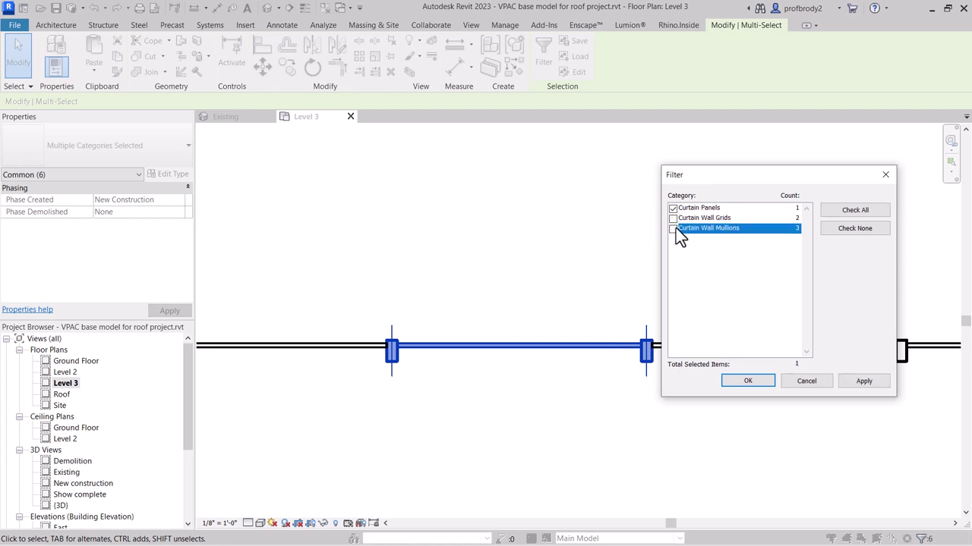
pyautogui.click(859, 382)
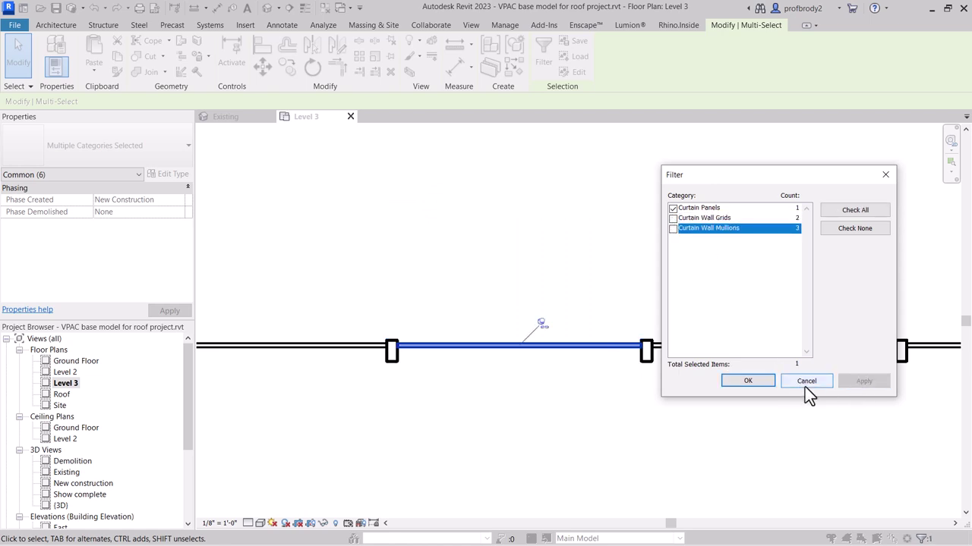
pyautogui.click(744, 382)
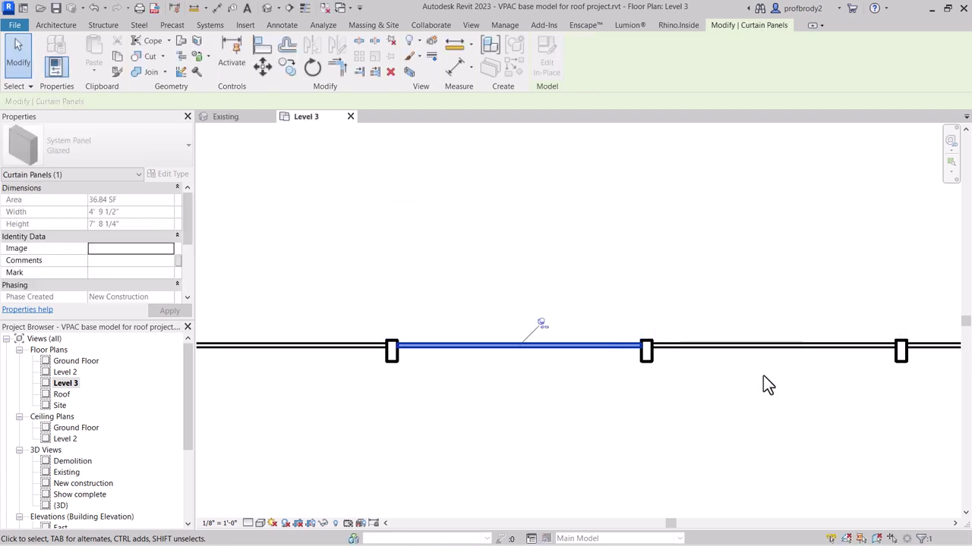
# Step: Unpin the panel and change it to Empty System Panel : Empty
pyautogui.click(541, 325)
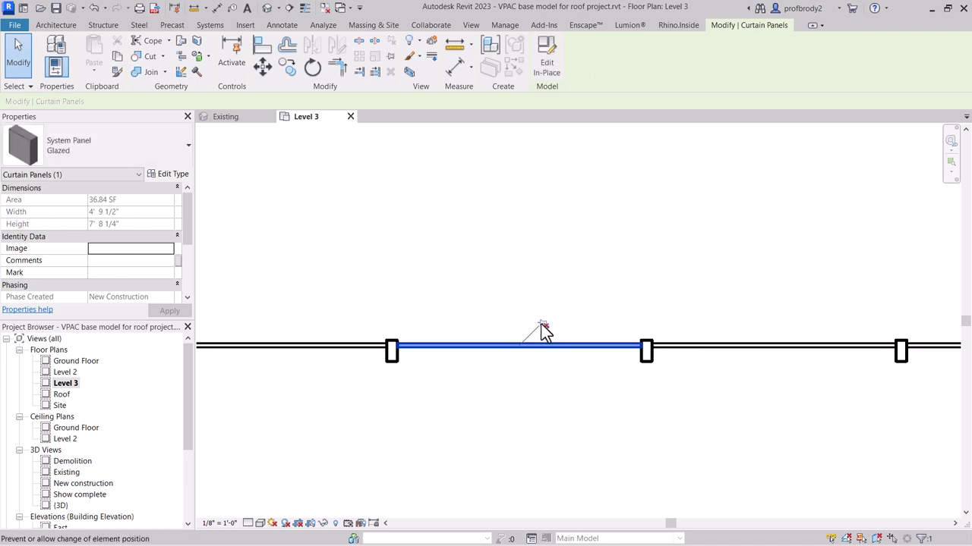
pyautogui.click(172, 147)
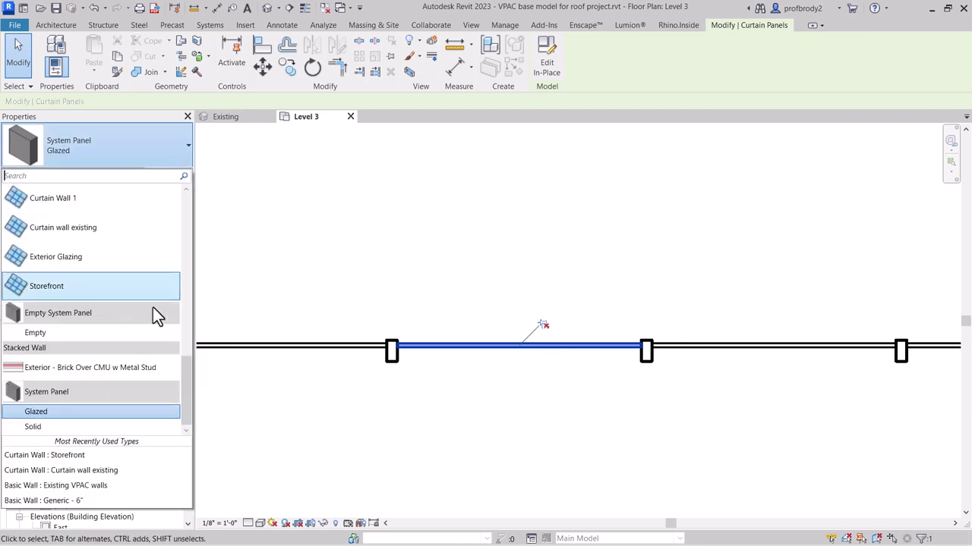
pyautogui.click(84, 334)
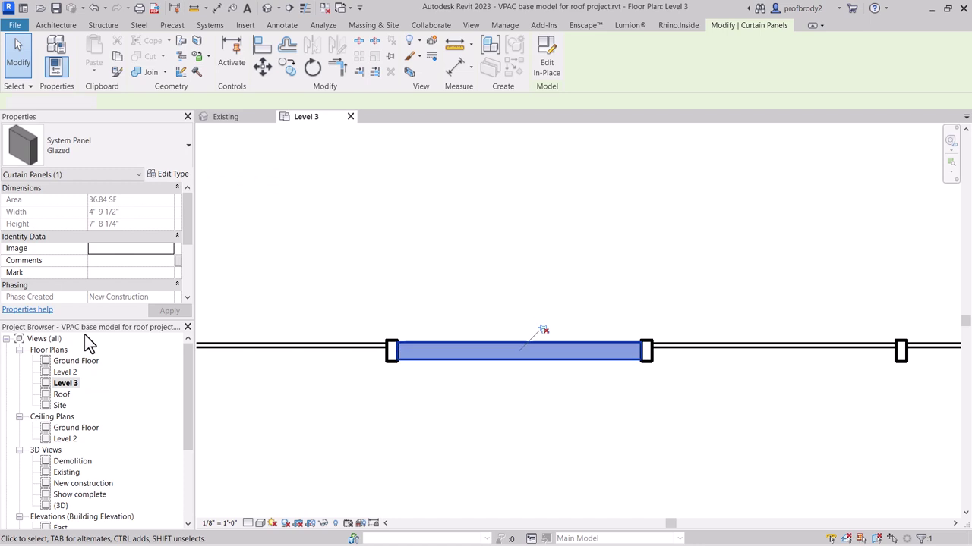
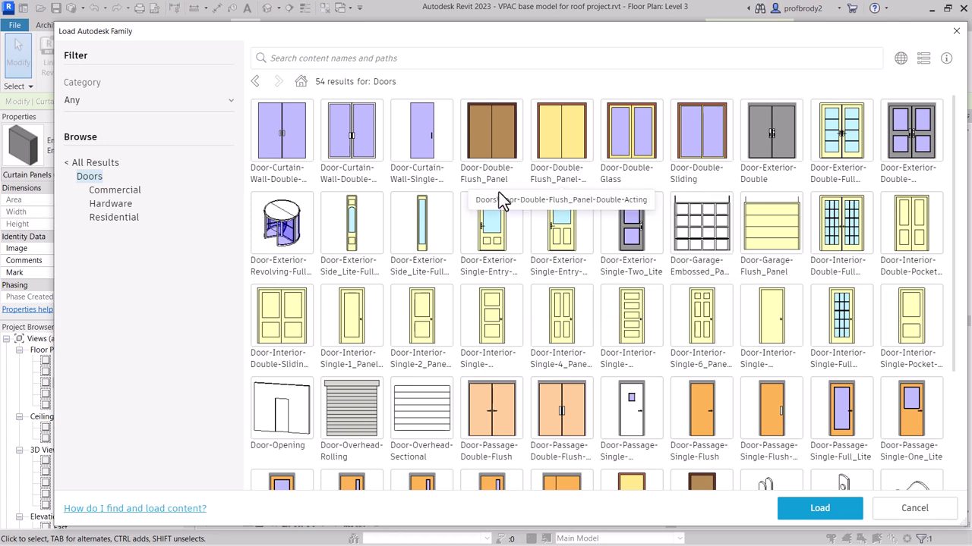
# Step: Load the single curtain-wall door and the Door-Passage-Single-Full_Lite door in its 36" x 84" size
pyautogui.click(356, 168)
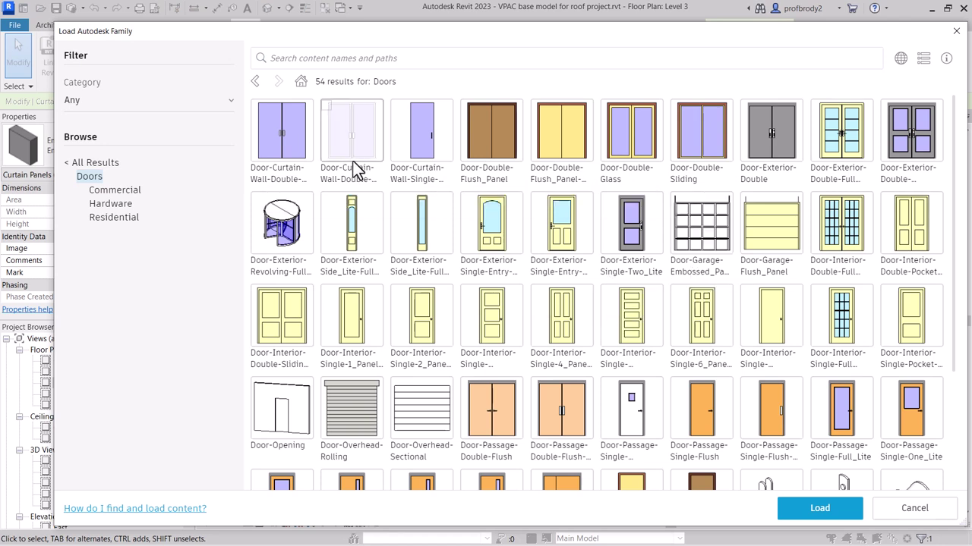
pyautogui.click(419, 156)
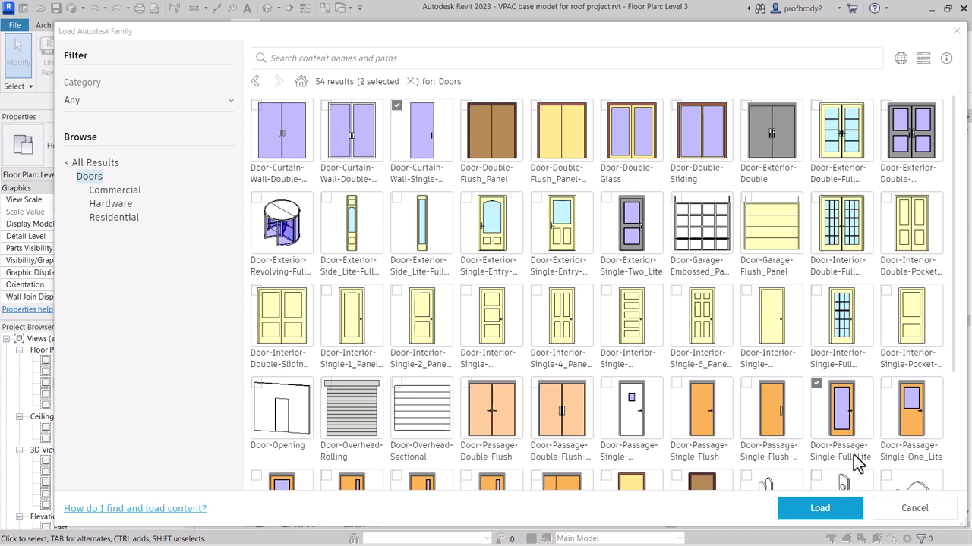
pyautogui.click(820, 509)
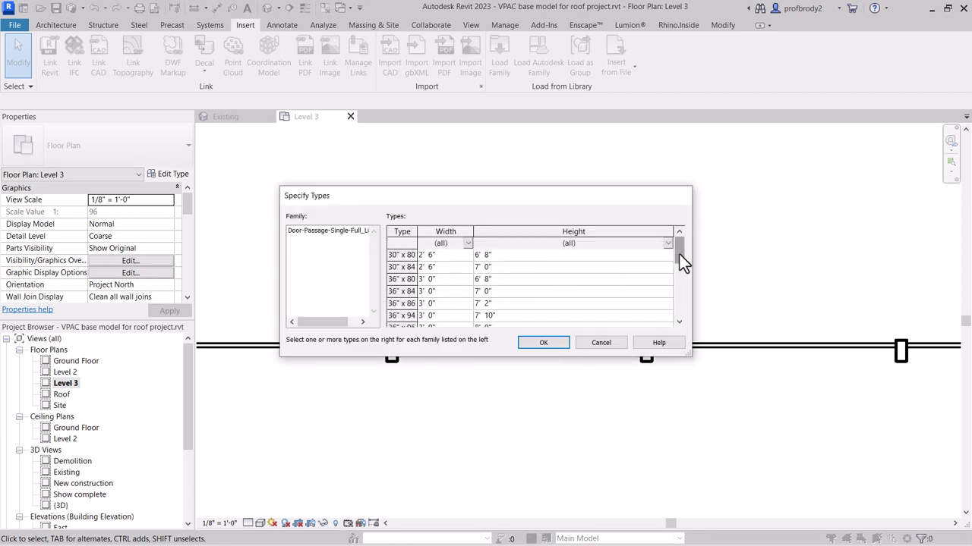
pyautogui.moveTo(679, 254); pyautogui.dragTo(680, 265)
pyautogui.click(401, 267)
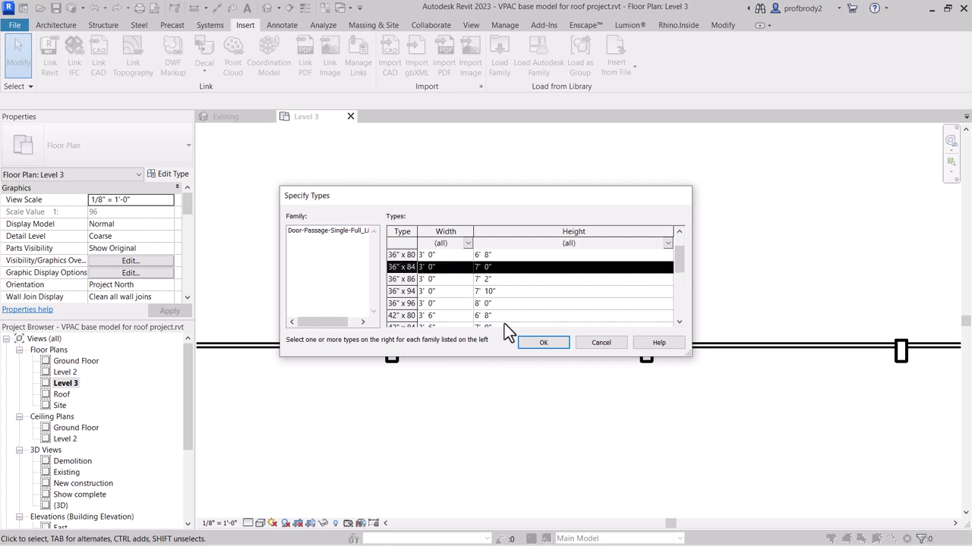
pyautogui.click(543, 343)
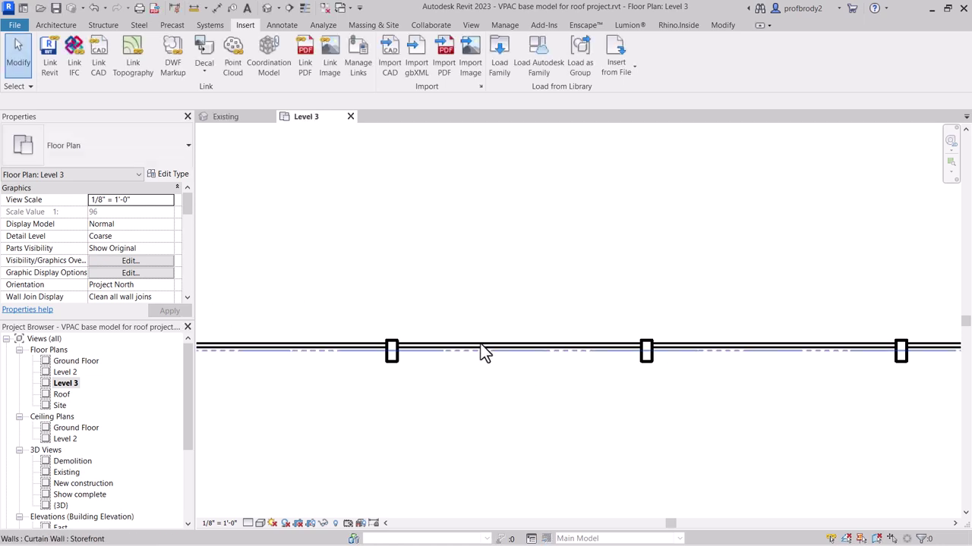
# Step: Swap the glazed panel between the storefront mullions for a Door-Curtain-Wall-Single-Glass door
pyautogui.scroll(1, 483, 346)
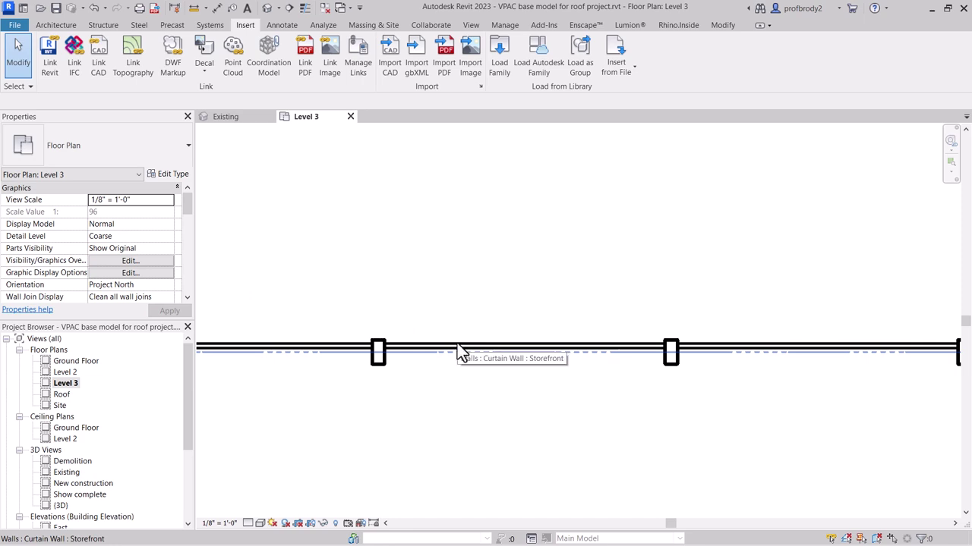
pyautogui.moveTo(357, 295); pyautogui.dragTo(718, 430)
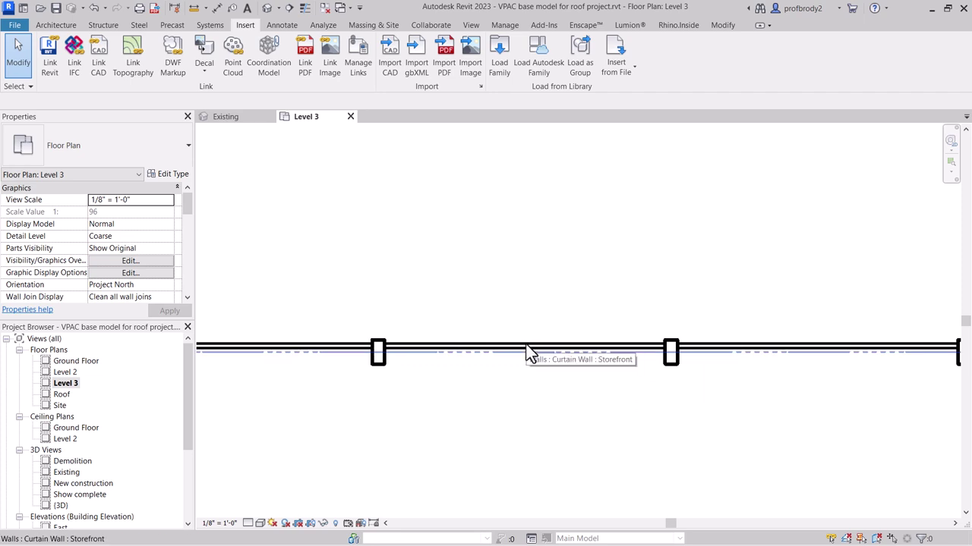
pyautogui.press('Tab')
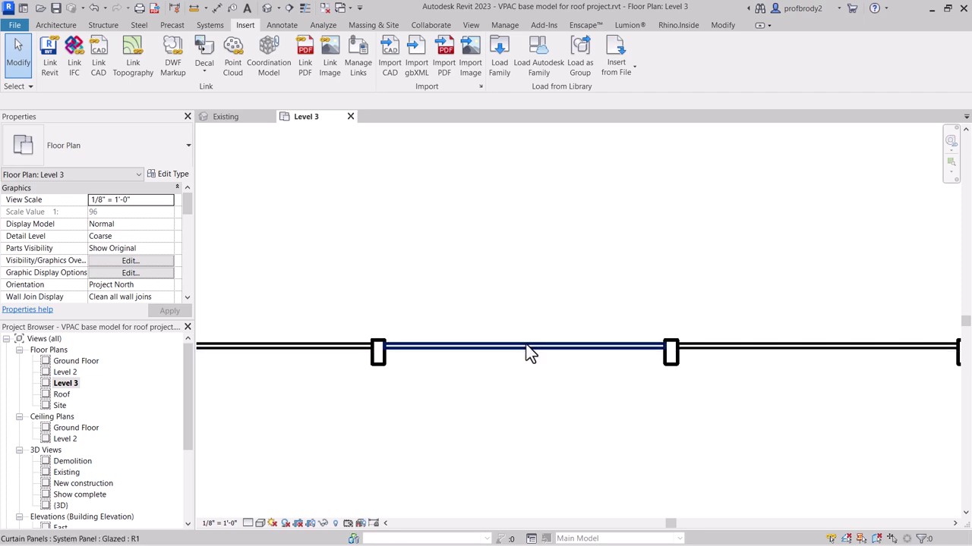
pyautogui.click(526, 349)
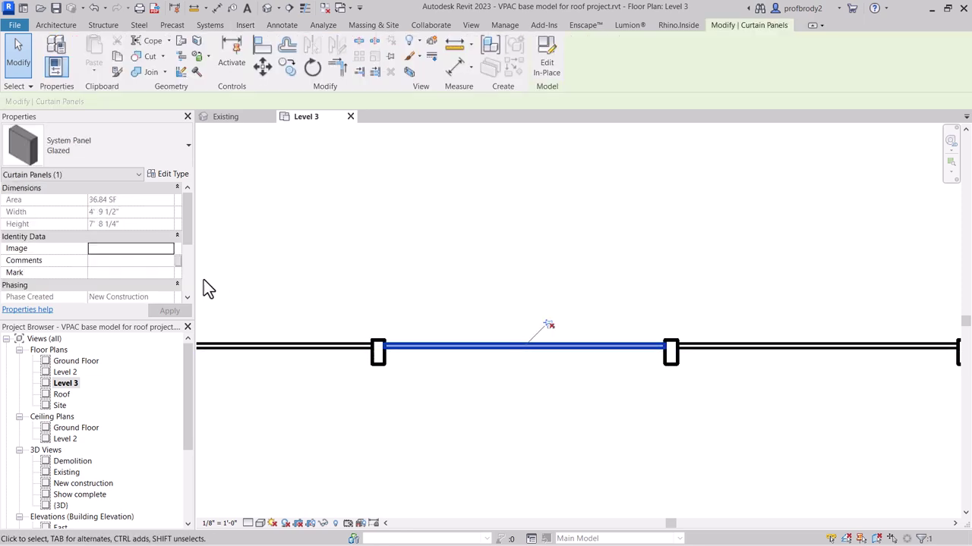
pyautogui.click(182, 151)
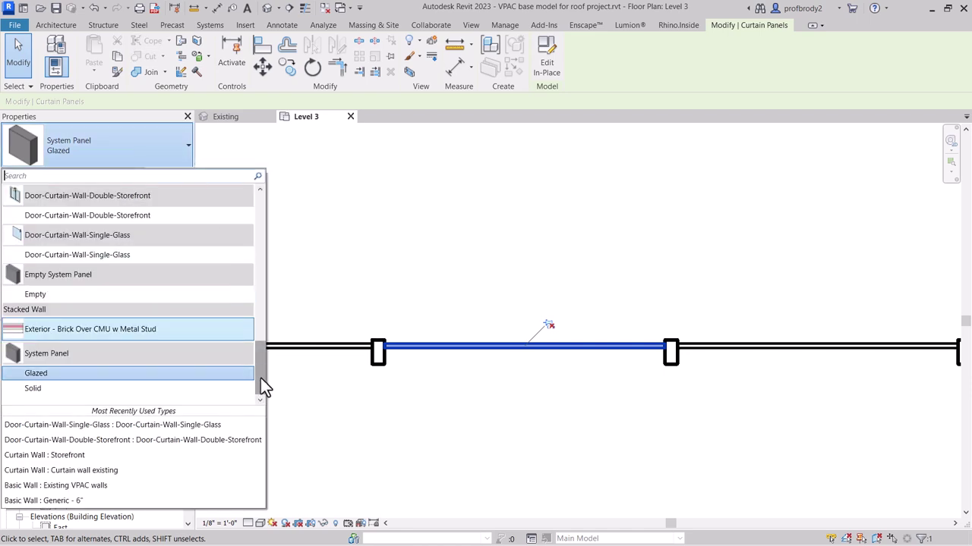
pyautogui.moveTo(260, 378); pyautogui.dragTo(261, 365)
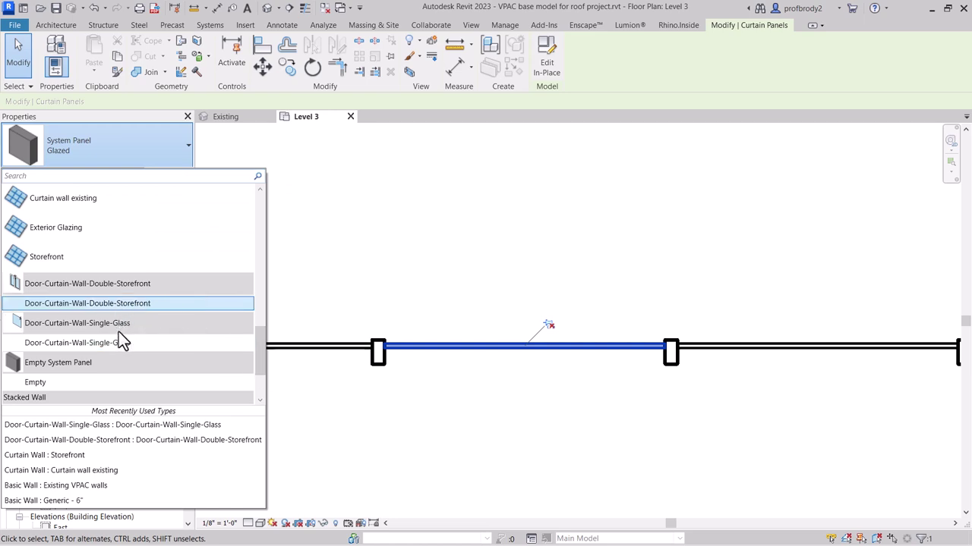
pyautogui.moveTo(79, 322)
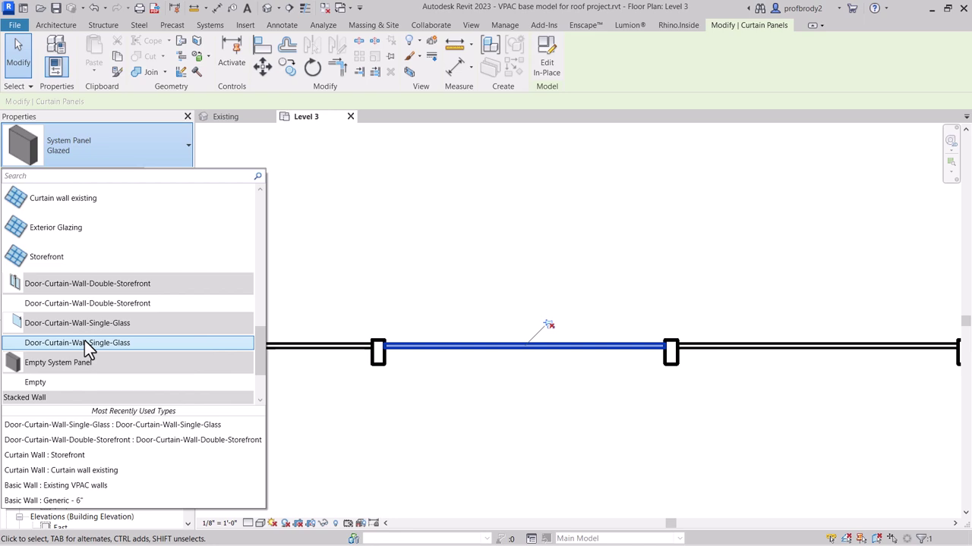
pyautogui.click(87, 349)
pyautogui.scroll(-1, 562, 387)
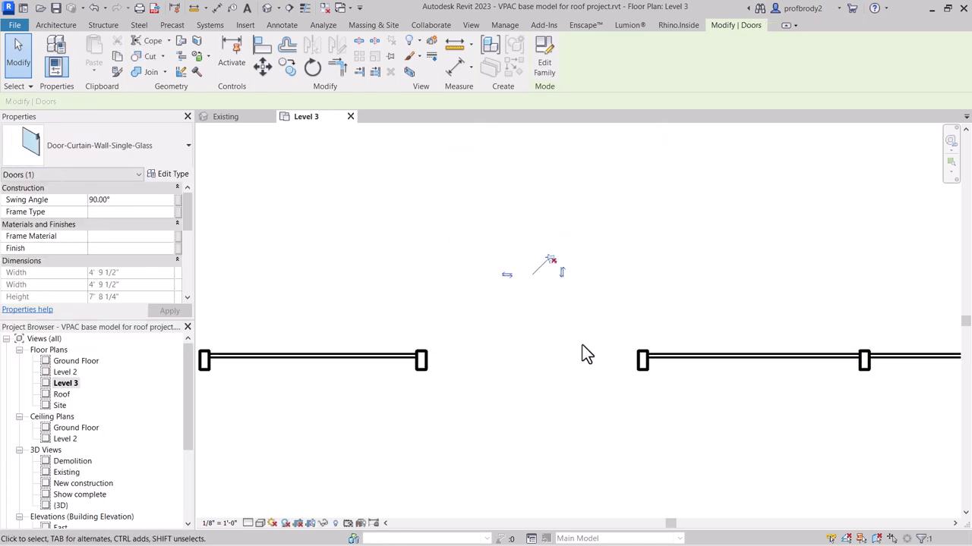
pyautogui.scroll(-1, 587, 354)
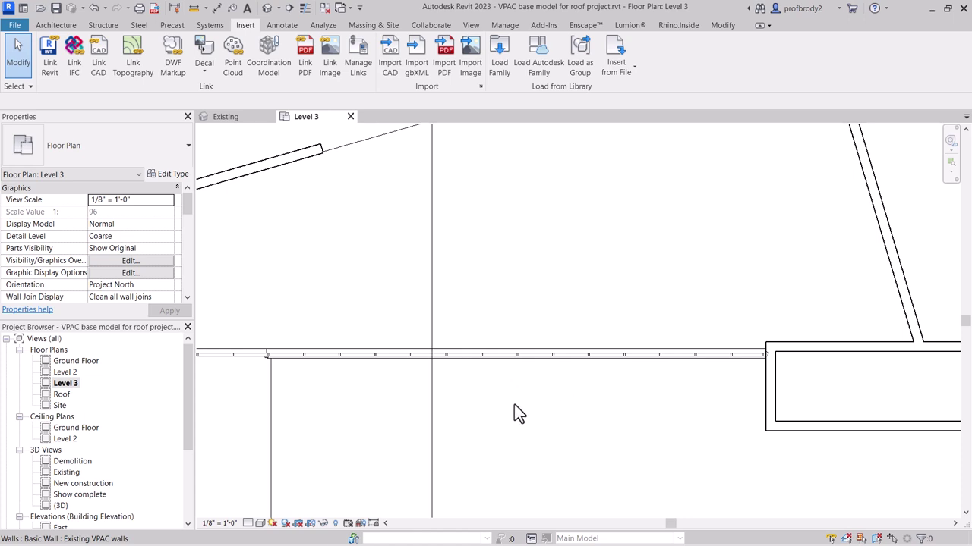
pyautogui.scroll(1, 497, 382)
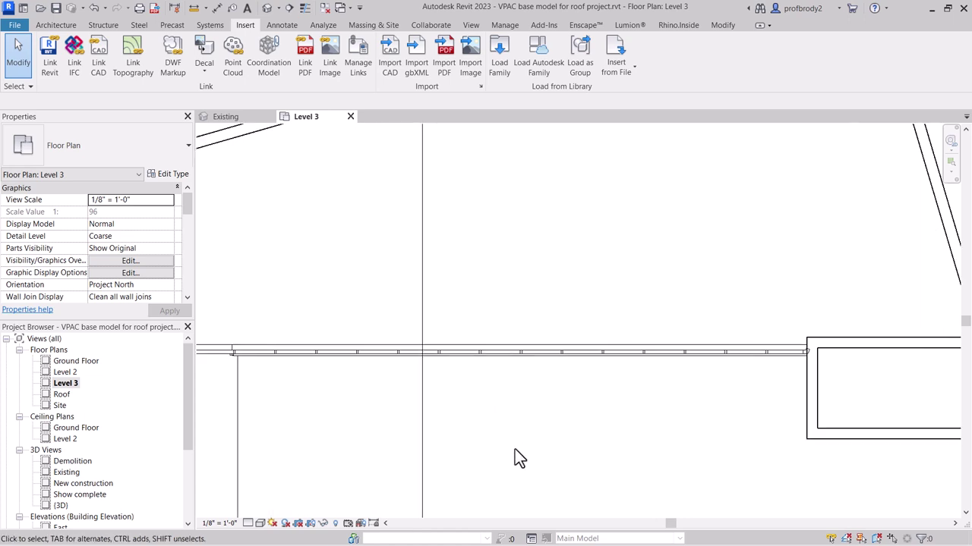
pyautogui.scroll(-1, 516, 437)
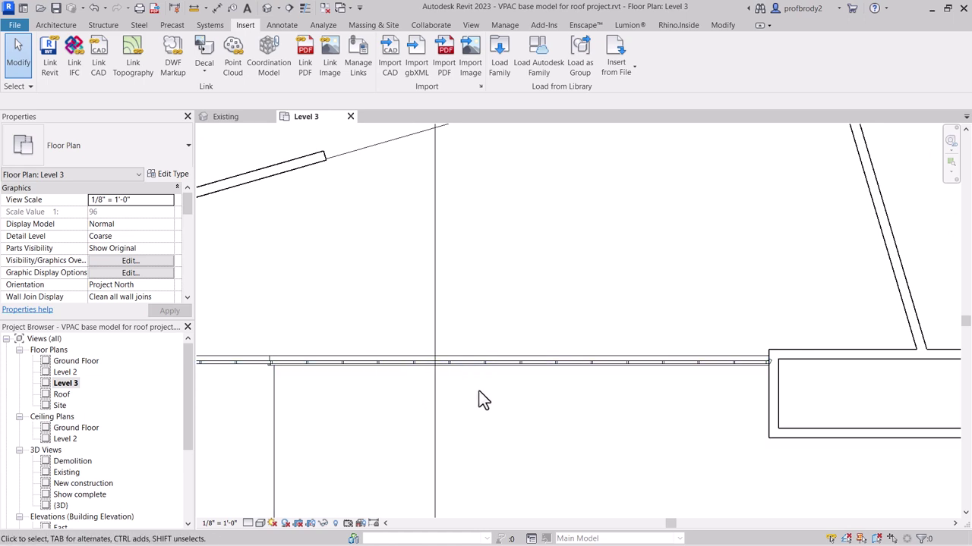
pyautogui.scroll(2, 535, 346)
pyautogui.scroll(2, 542, 405)
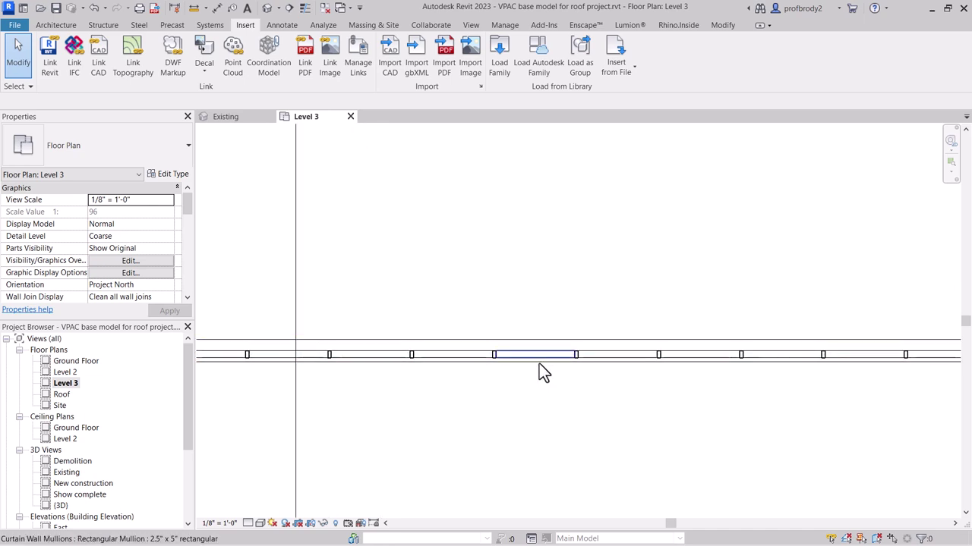
# Step: Place a Door-Passage-Single-Full_Lite door in the Level 3 curtain wall and delete the conflicting mullion
pyautogui.click(54, 25)
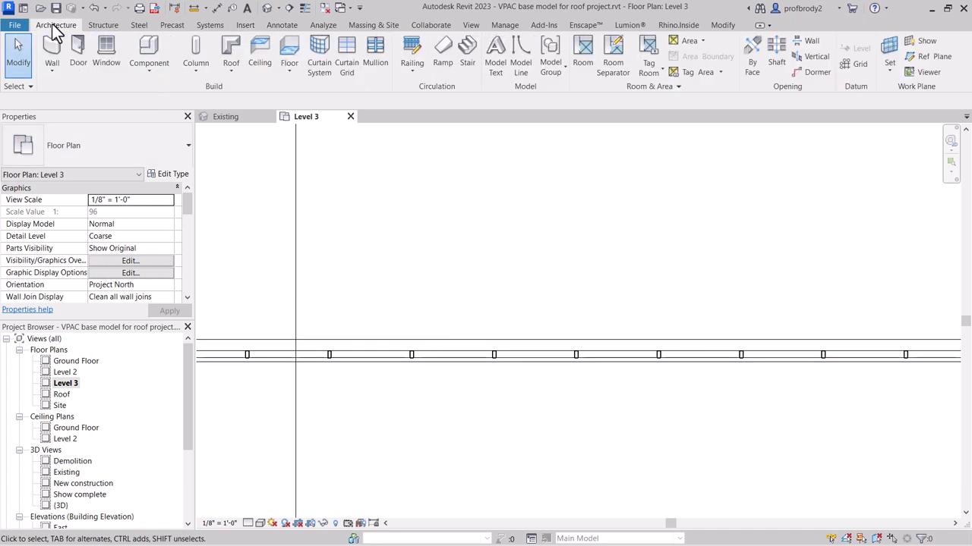
pyautogui.click(78, 59)
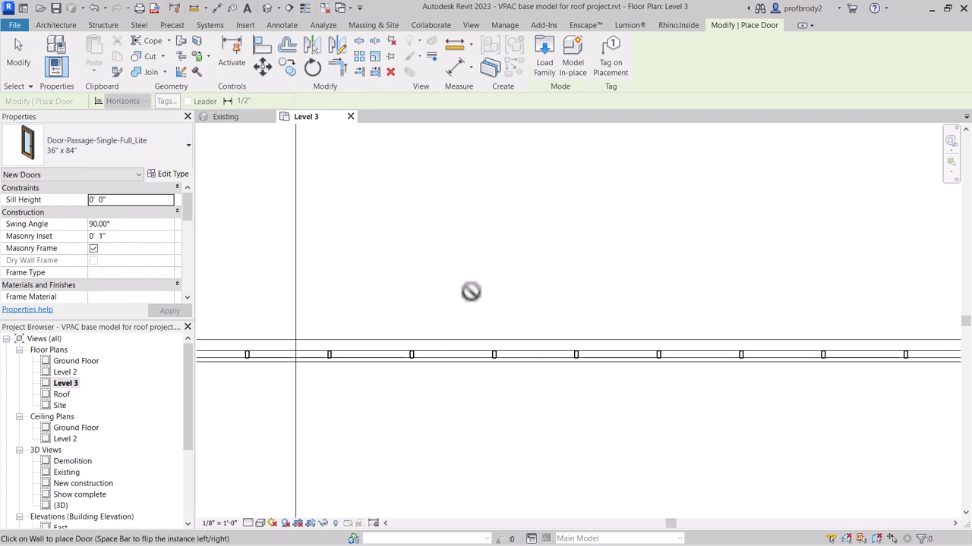
pyautogui.click(629, 347)
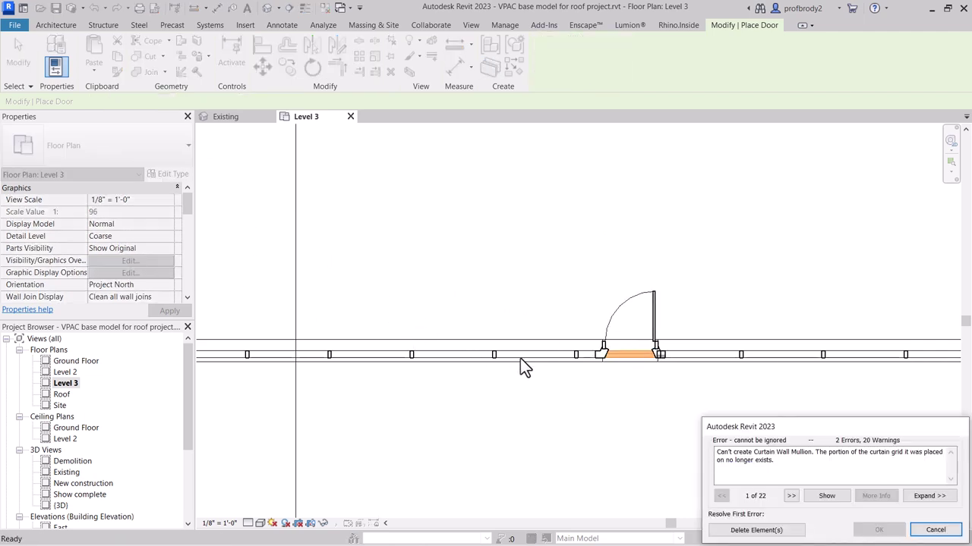
pyautogui.scroll(5, 630, 362)
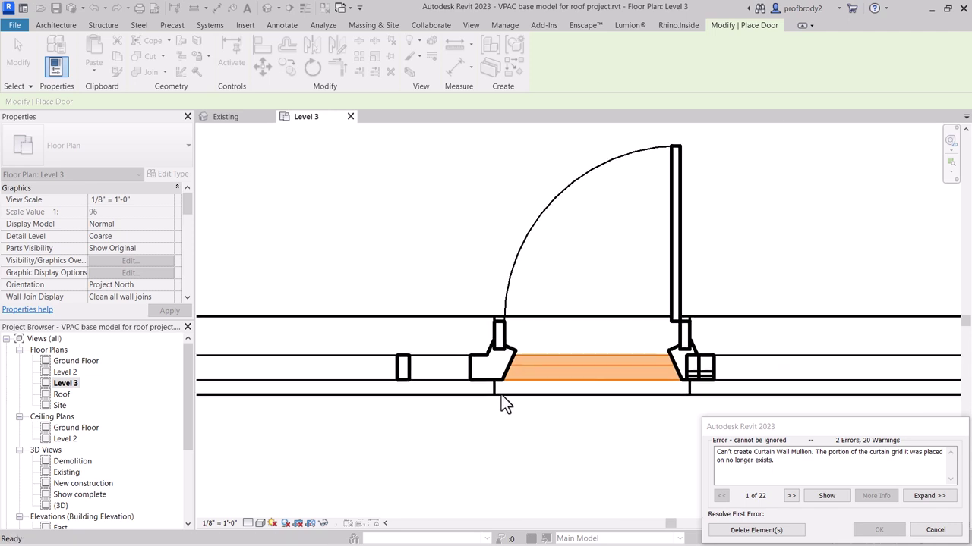
pyautogui.click(756, 530)
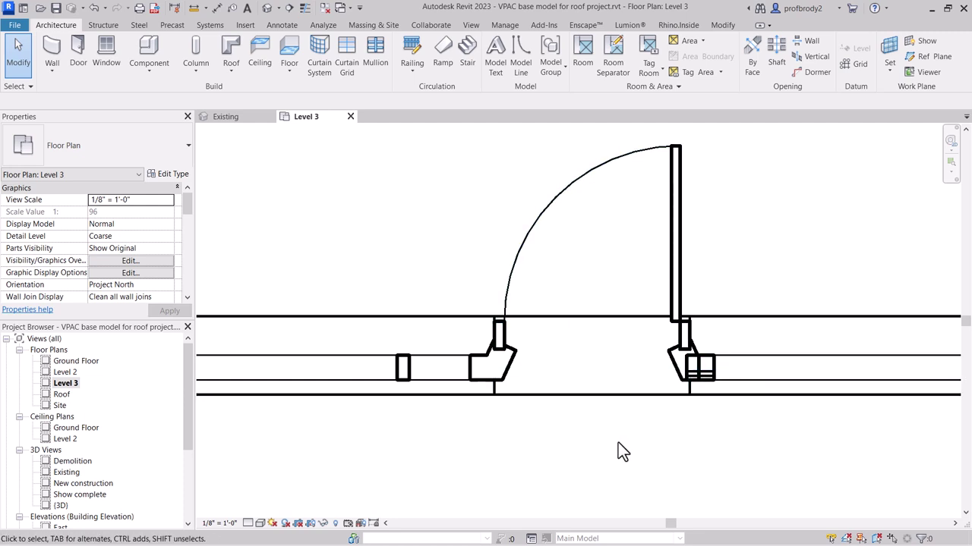
pyautogui.scroll(-2, 642, 418)
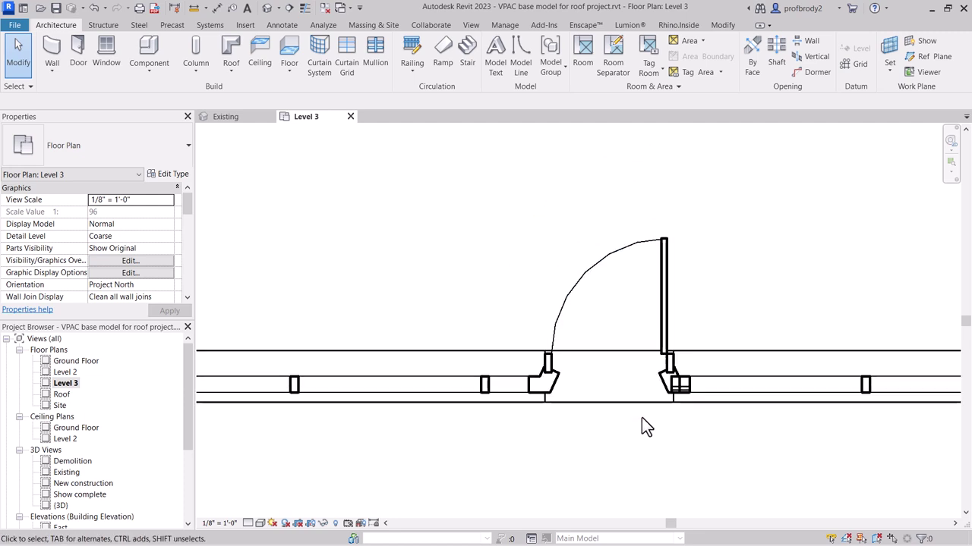
pyautogui.scroll(-2, 641, 418)
pyautogui.scroll(1, 642, 417)
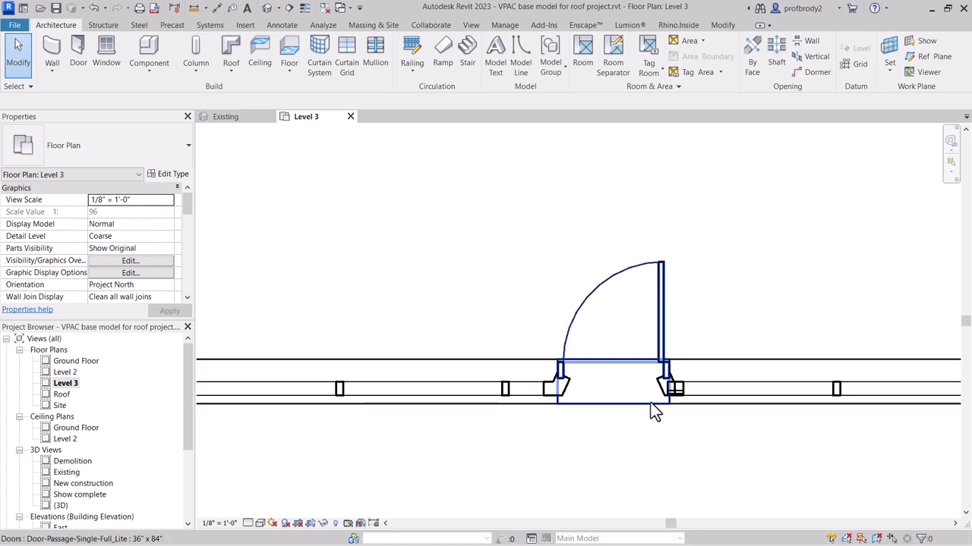
pyautogui.scroll(2, 674, 386)
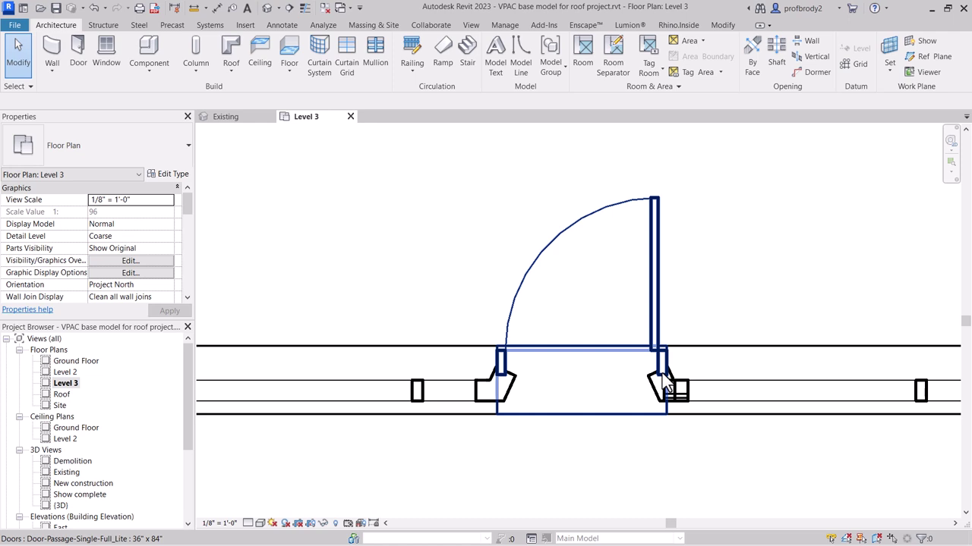
pyautogui.click(673, 389)
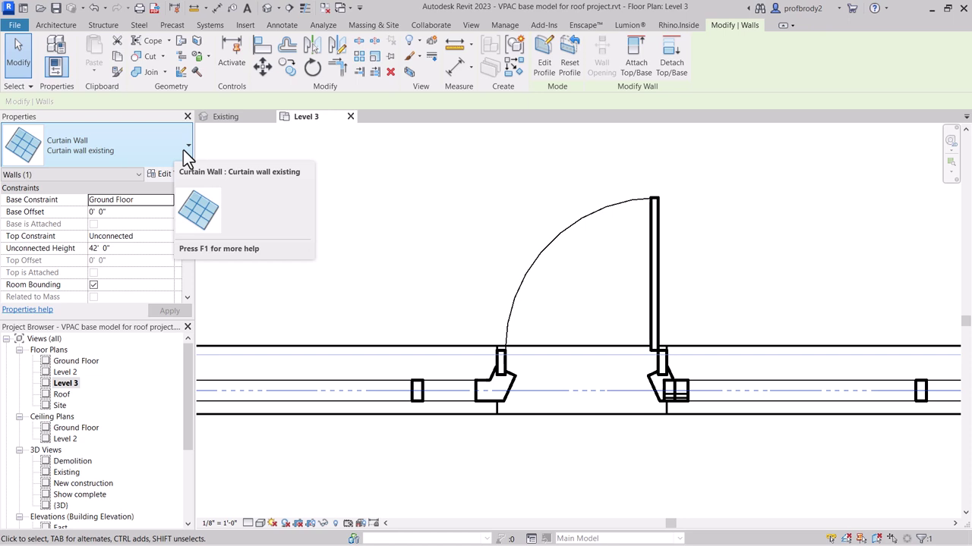
pyautogui.scroll(-10, 696, 377)
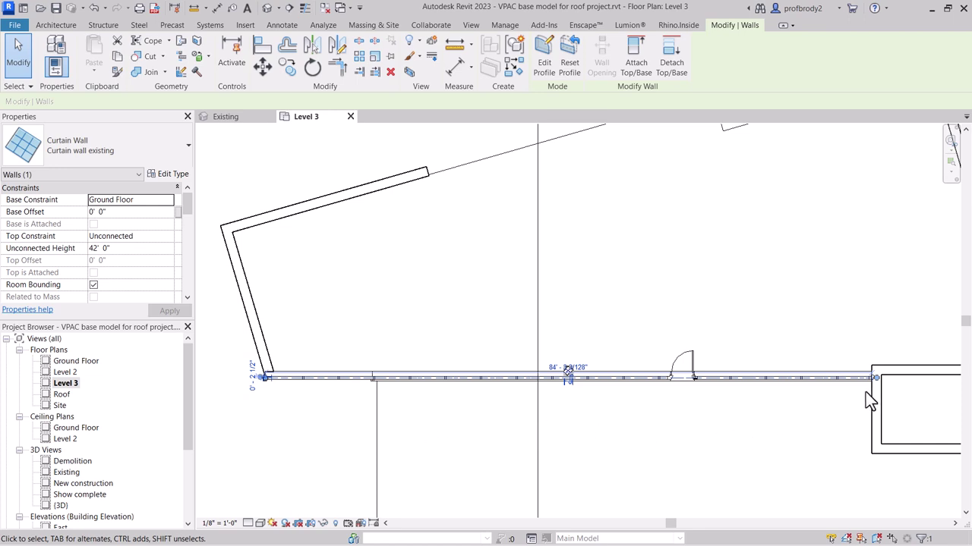
pyautogui.scroll(1, 872, 376)
pyautogui.scroll(2, 876, 380)
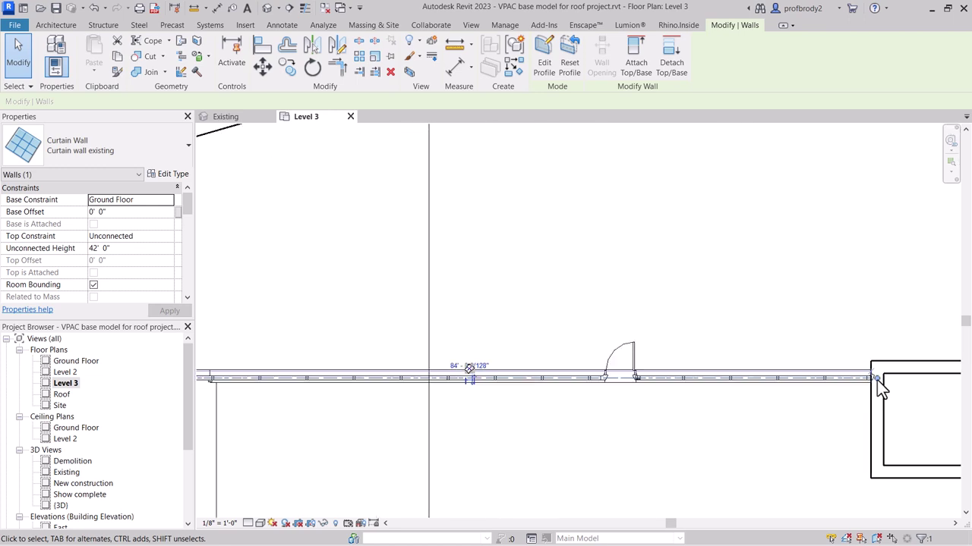
pyautogui.scroll(-1, 877, 380)
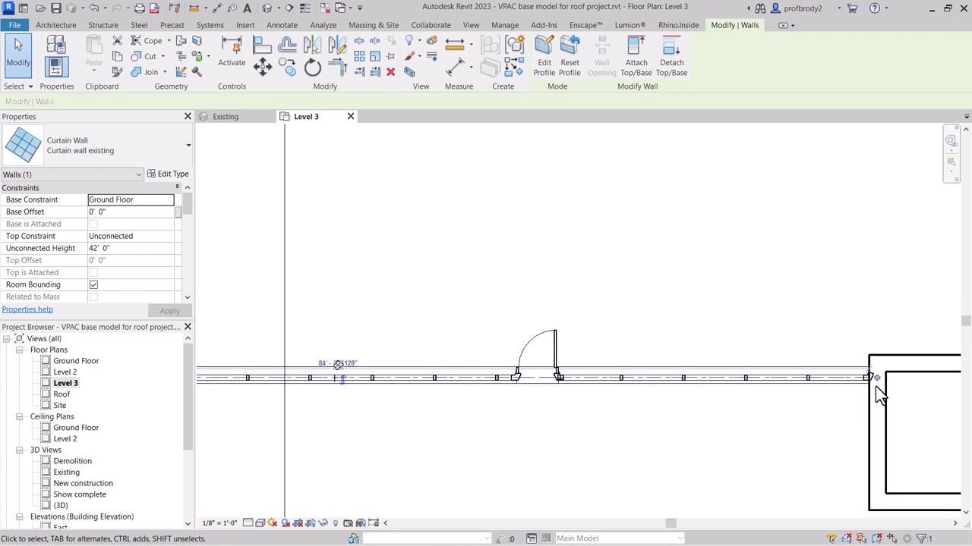
pyautogui.scroll(-1, 784, 406)
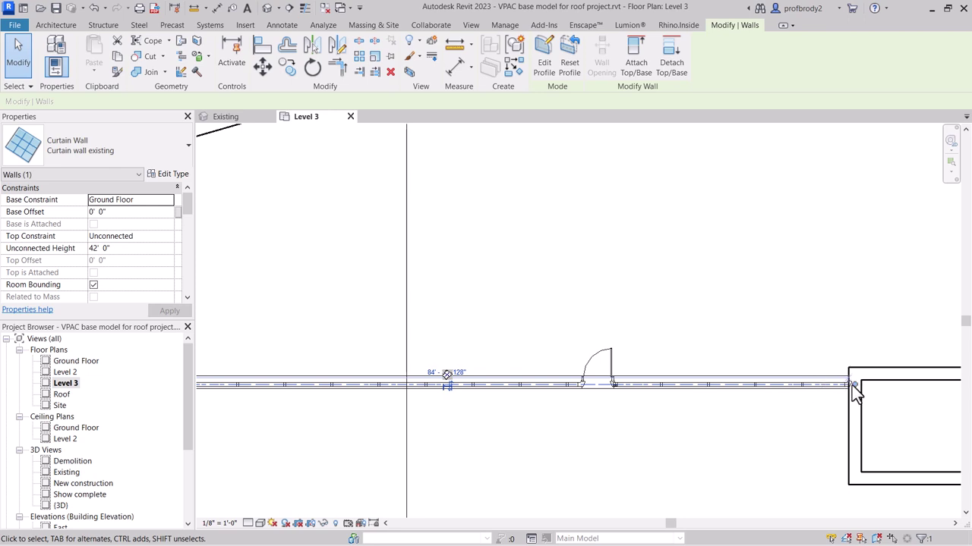
pyautogui.scroll(-2, 714, 418)
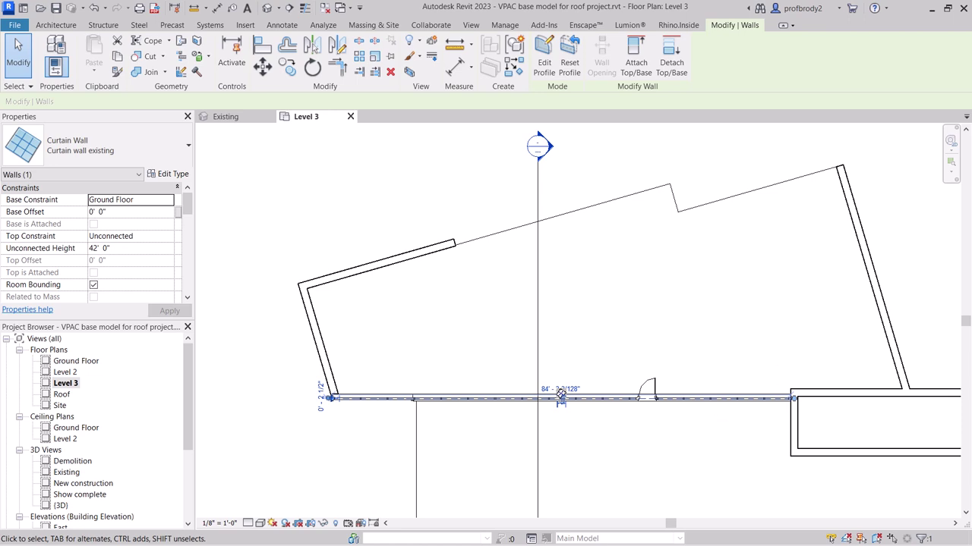
# Step: Save the project, select the angled left wall, and switch to the Existing 3D view
pyautogui.click(296, 354)
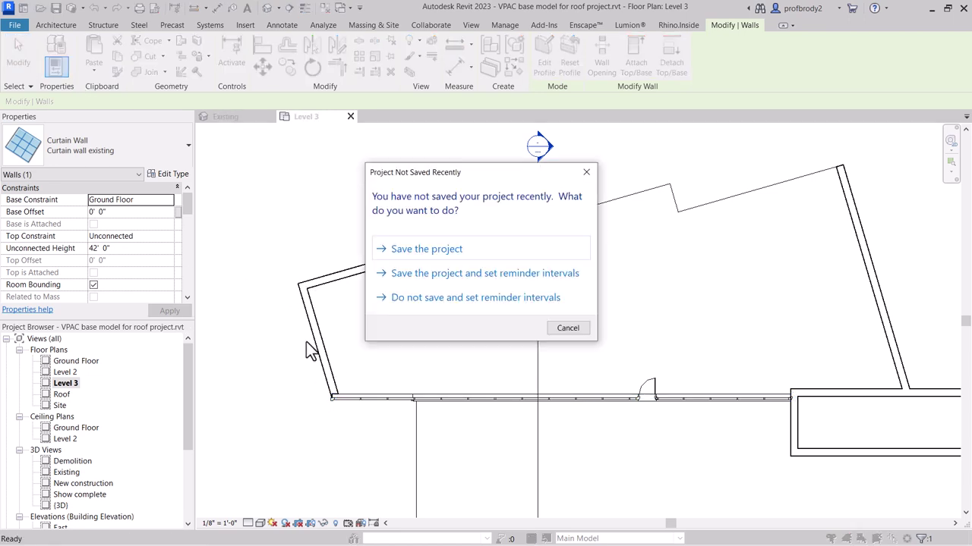
pyautogui.click(405, 248)
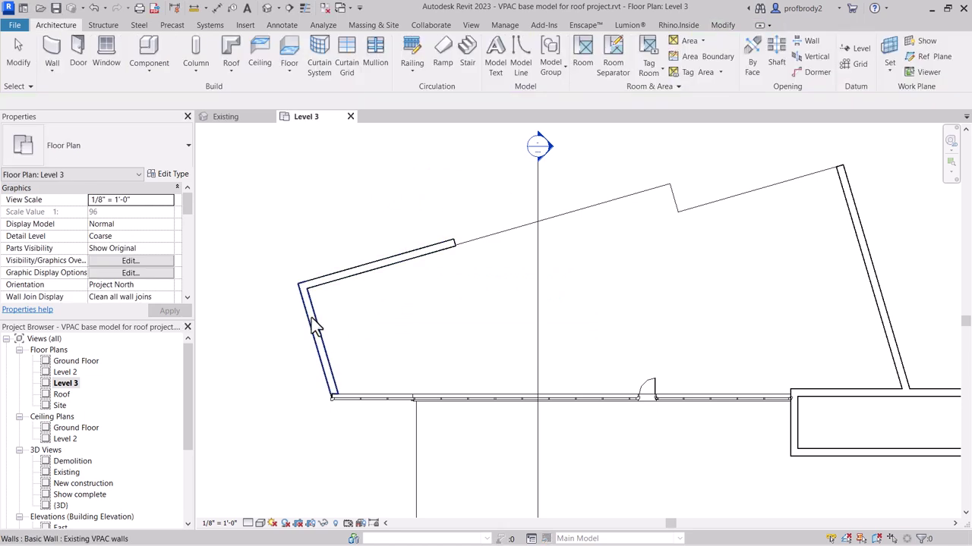
pyautogui.click(315, 326)
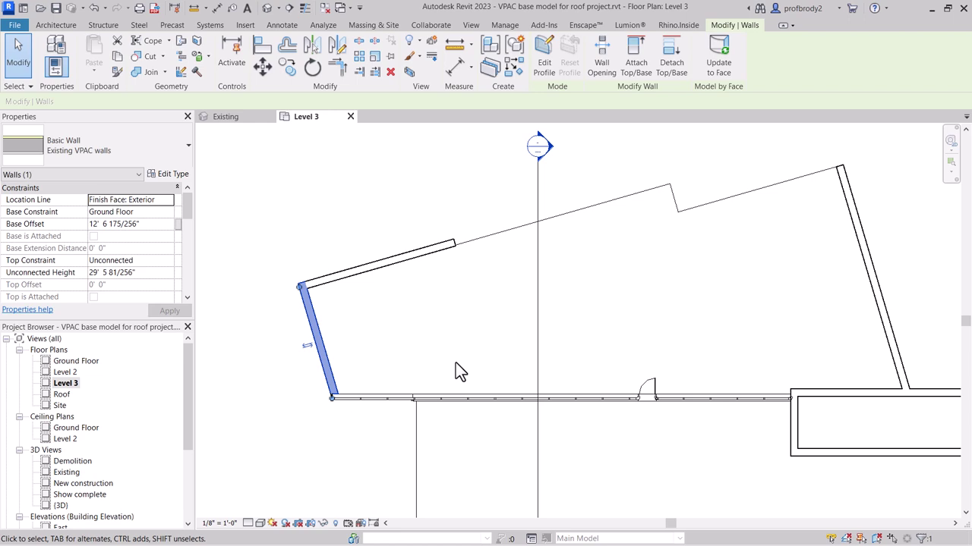
pyautogui.hotkey('ctrl', 'Tab')
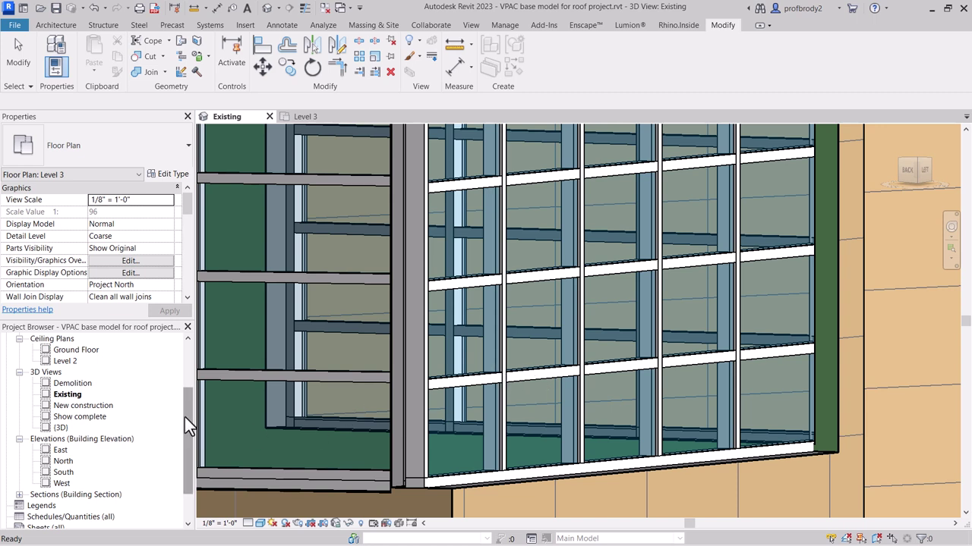
# Step: Find the 2.5" x 5" rectangular type under Families > Curtain Wall Mullions > Rectangular Mullion and open its context menu
pyautogui.moveTo(186, 422); pyautogui.dragTo(195, 462)
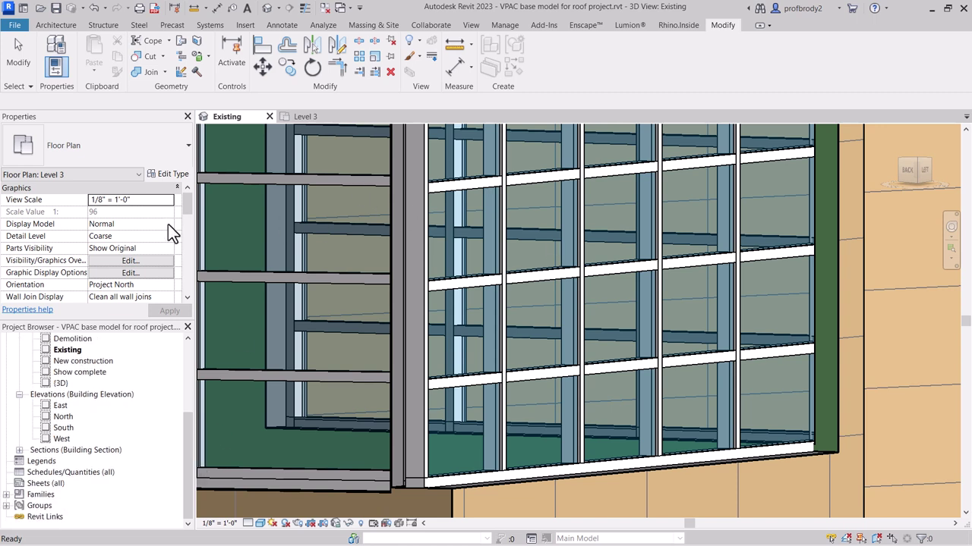
pyautogui.click(7, 495)
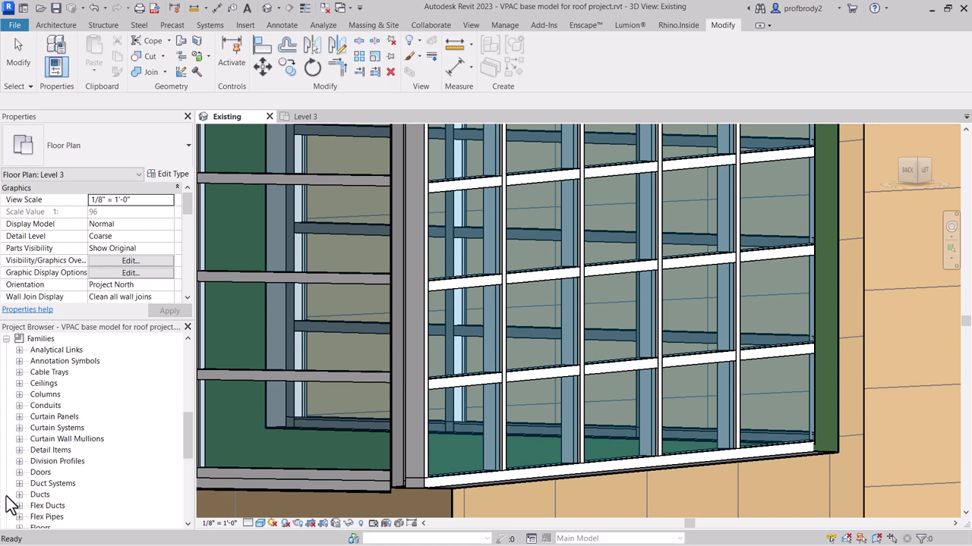
pyautogui.click(20, 438)
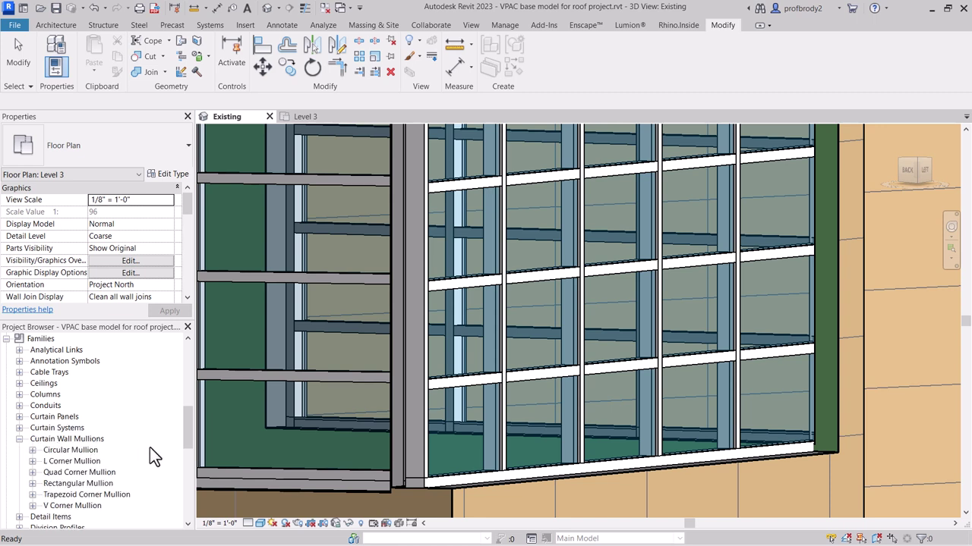
pyautogui.moveTo(189, 436); pyautogui.dragTo(189, 443)
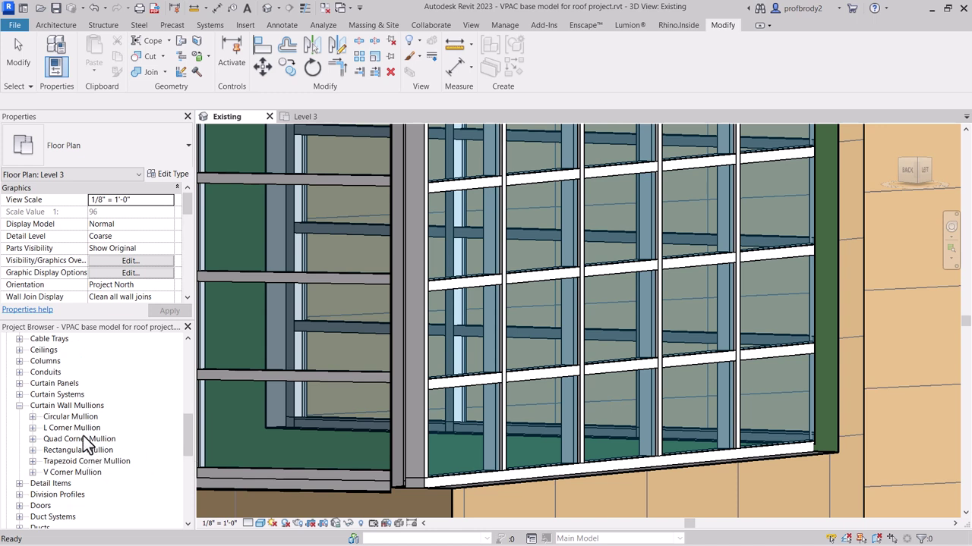
pyautogui.click(34, 450)
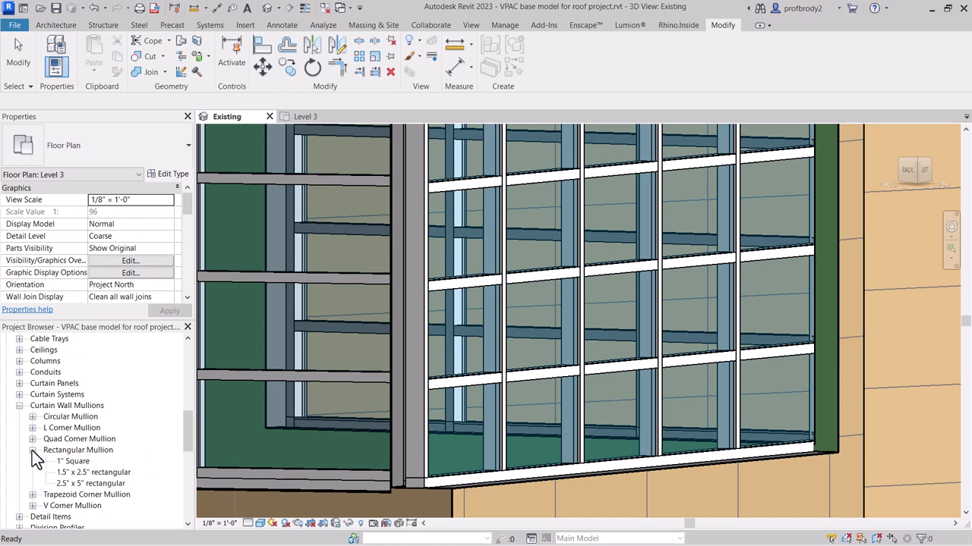
pyautogui.click(74, 451)
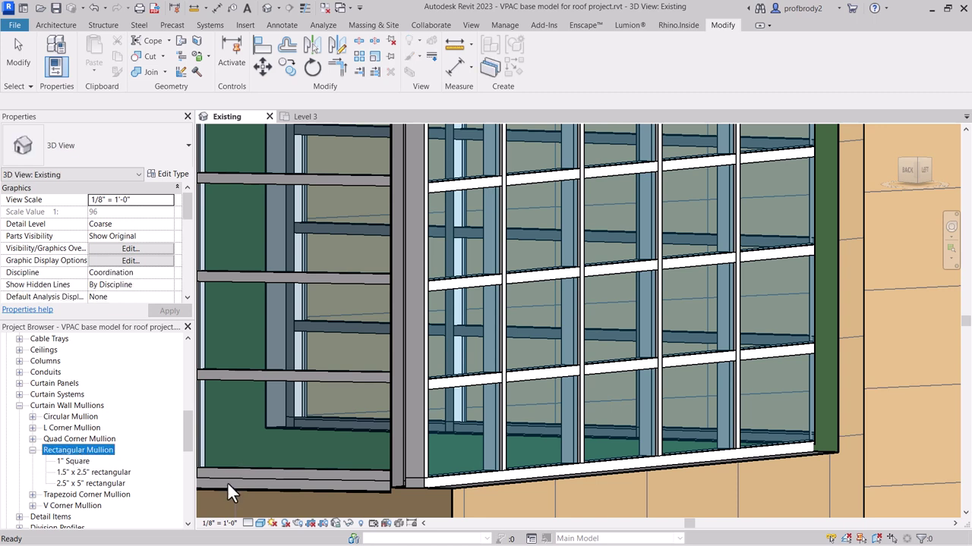
pyautogui.click(88, 484)
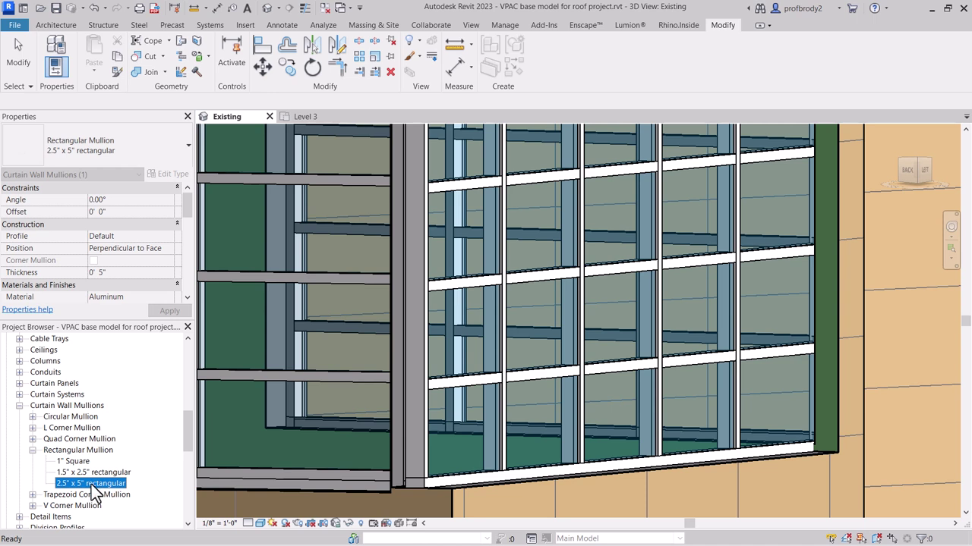
pyautogui.rightClick(95, 488)
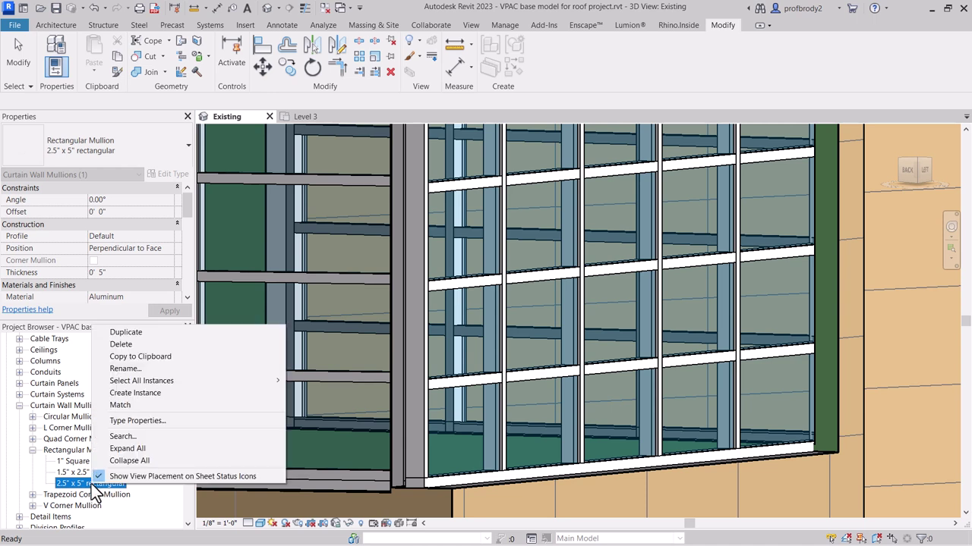
# Step: Duplicate the 2.5" x 5" rectangular mullion type as '12" x 5" rectangular fins'
pyautogui.click(149, 421)
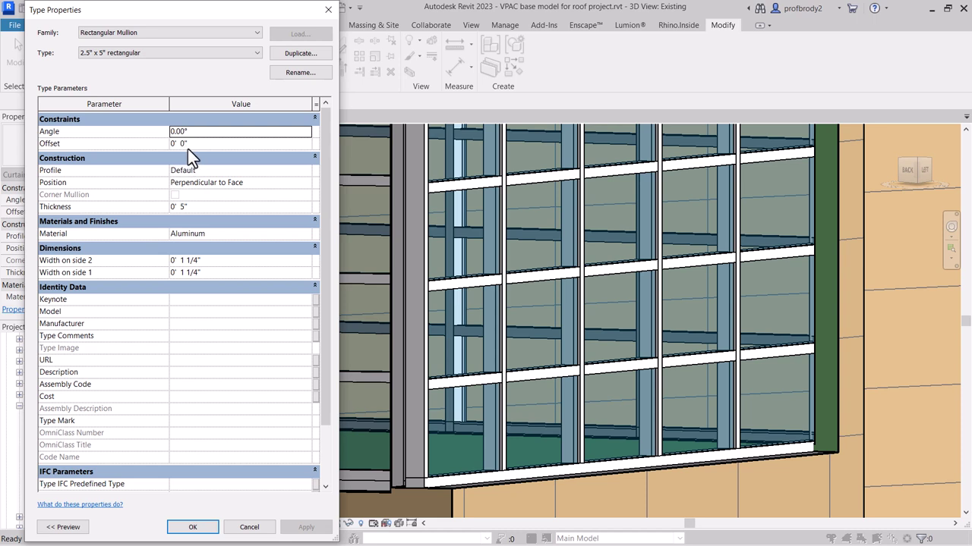
pyautogui.click(299, 54)
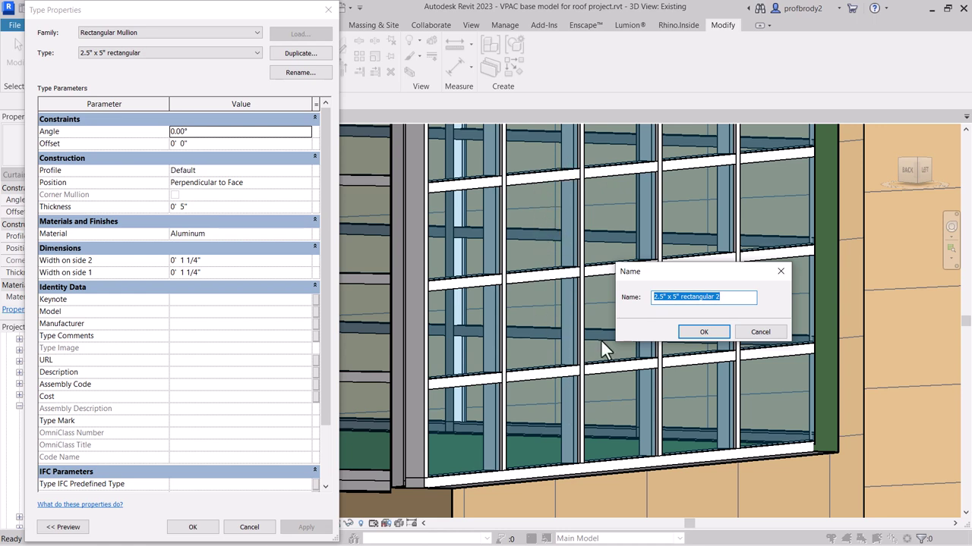
pyautogui.click(657, 296)
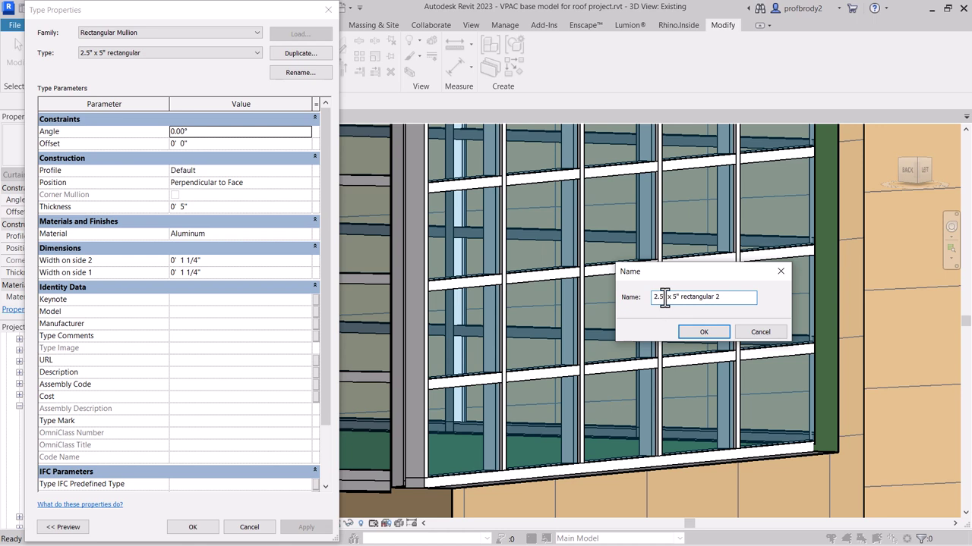
pyautogui.moveTo(665, 297); pyautogui.dragTo(653, 298)
pyautogui.write('12')
pyautogui.click(732, 301)
pyautogui.press('BackSpace')
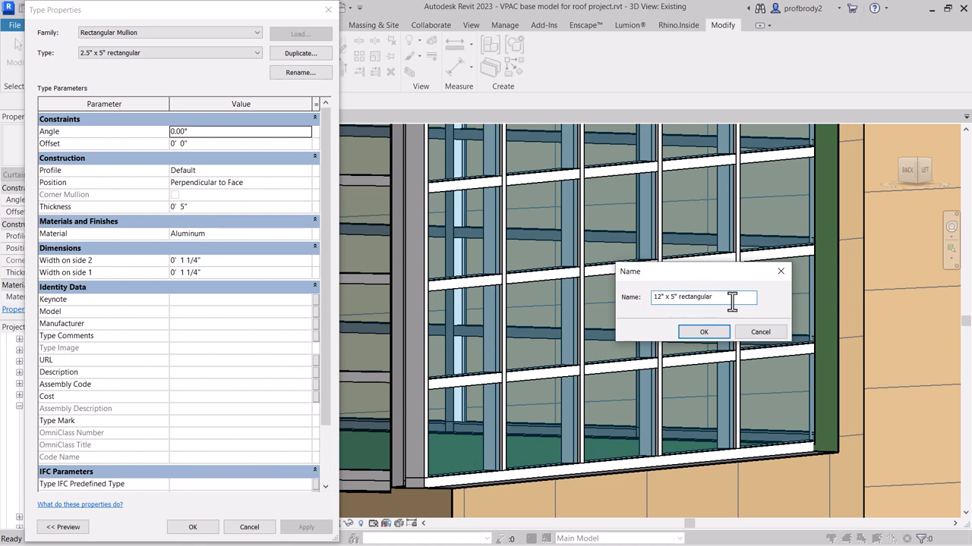
pyautogui.write('fra')
pyautogui.click(713, 335)
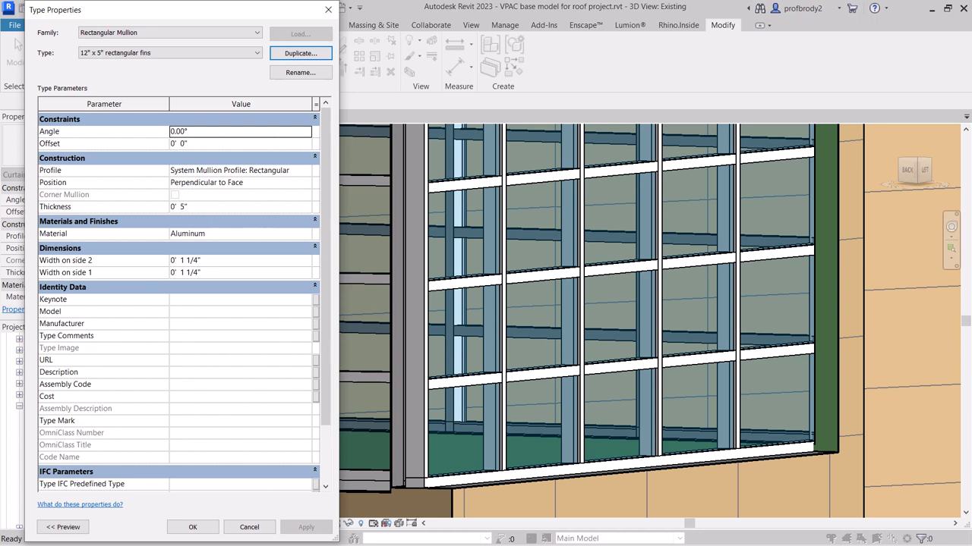
# Step: Set the fins mullion type's Thickness to 12" and Offset to 6" and apply
pyautogui.moveTo(151, 10); pyautogui.dragTo(166, 10)
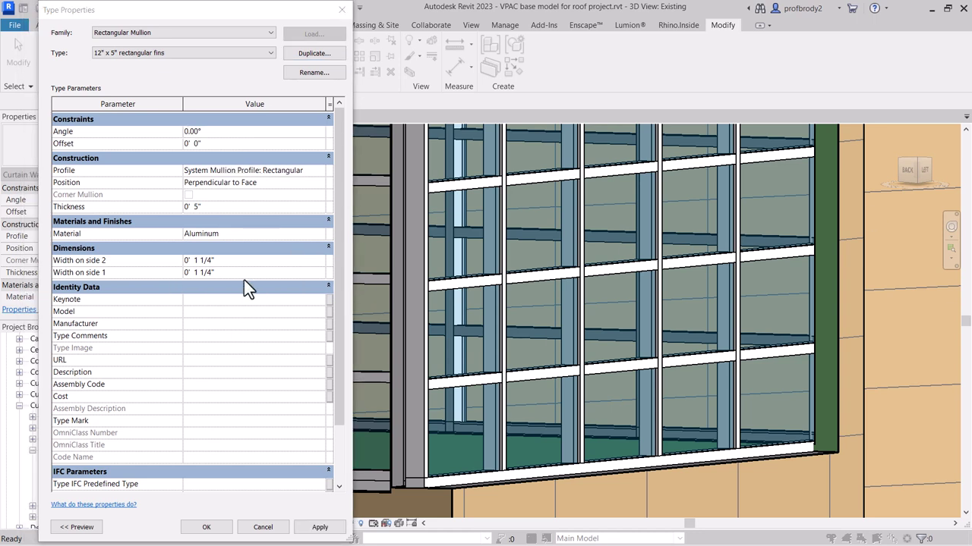
pyautogui.click(192, 204)
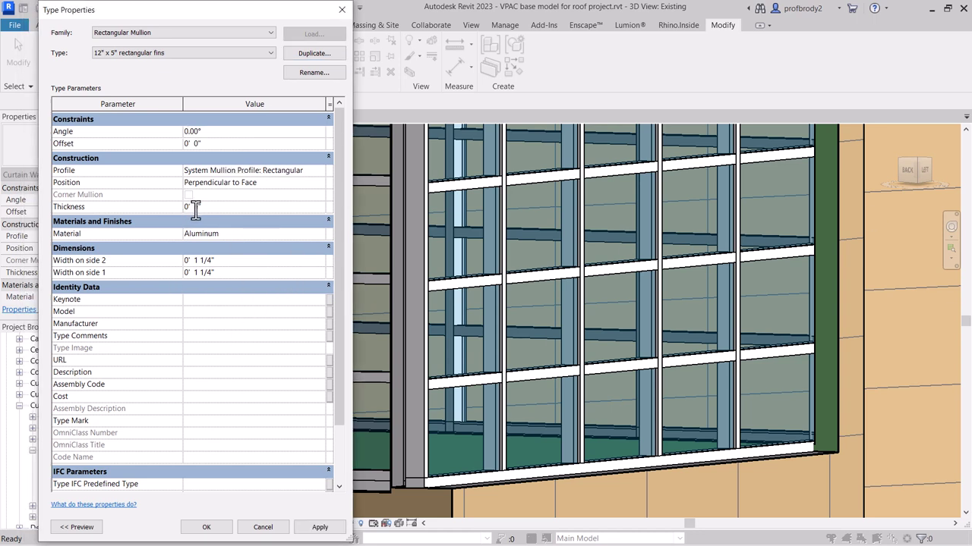
pyautogui.doubleClick(198, 207)
pyautogui.write('12')
pyautogui.click(187, 145)
pyautogui.doubleClick(196, 143)
pyautogui.write('6')
pyautogui.click(334, 529)
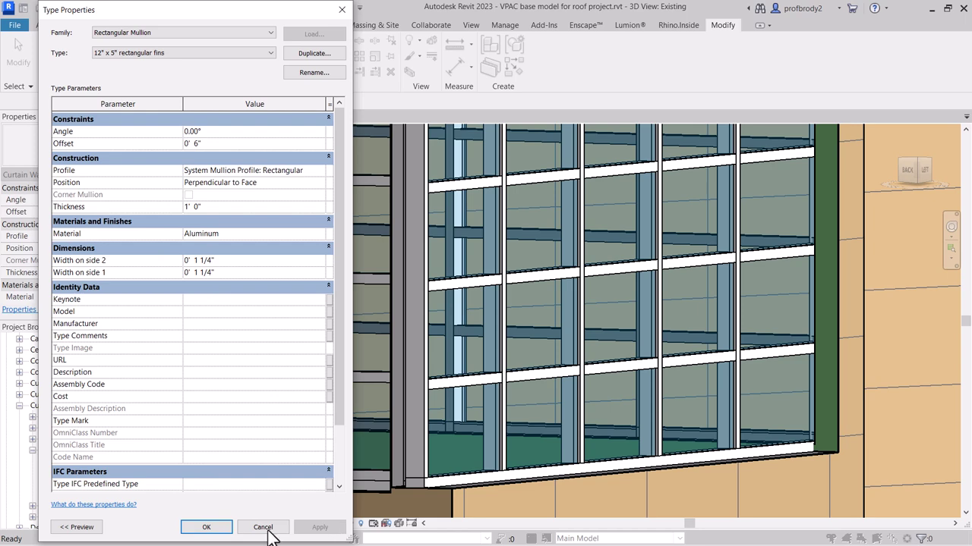
# Step: Preview the fins mullion type in the {3D} view and close Type Properties
pyautogui.click(73, 527)
pyautogui.moveTo(248, 21); pyautogui.dragTo(470, 20)
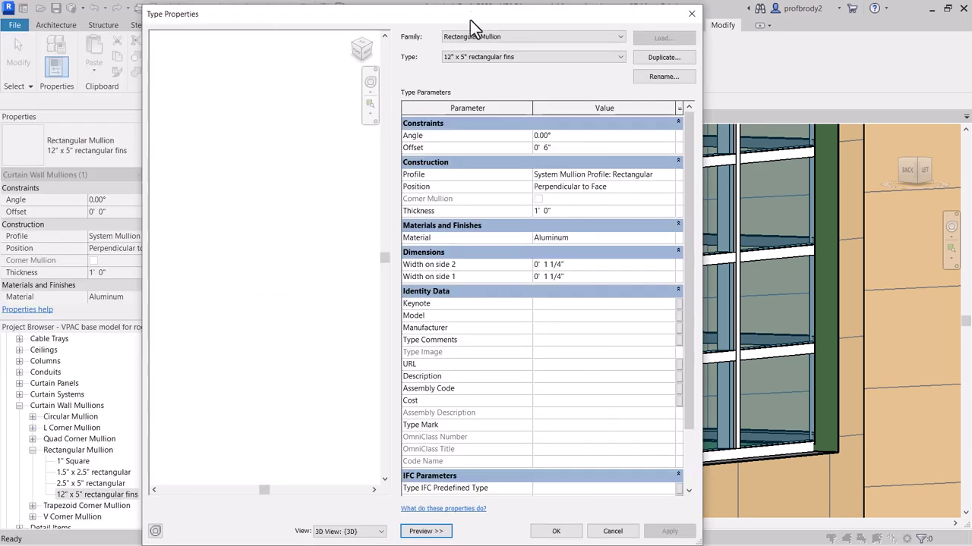
pyautogui.click(348, 531)
pyautogui.click(343, 535)
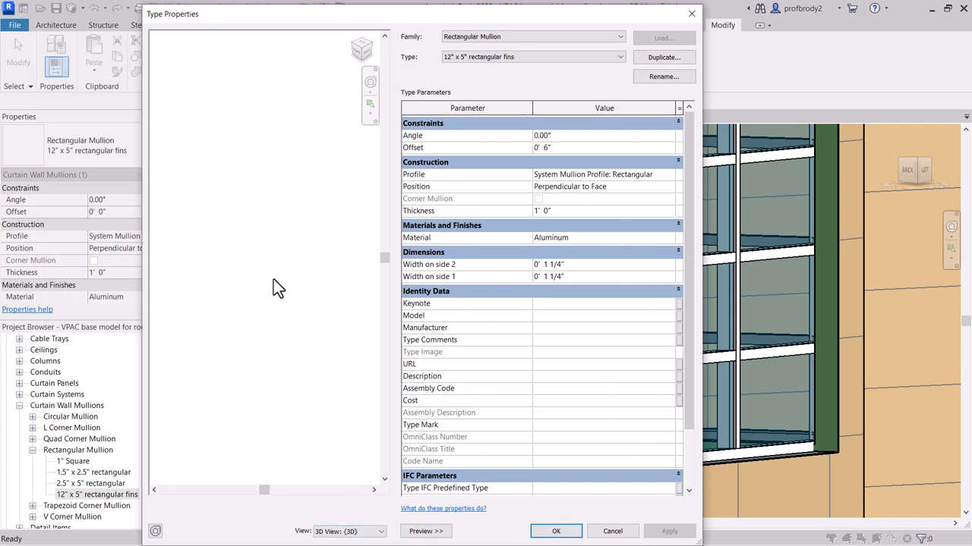
pyautogui.click(555, 532)
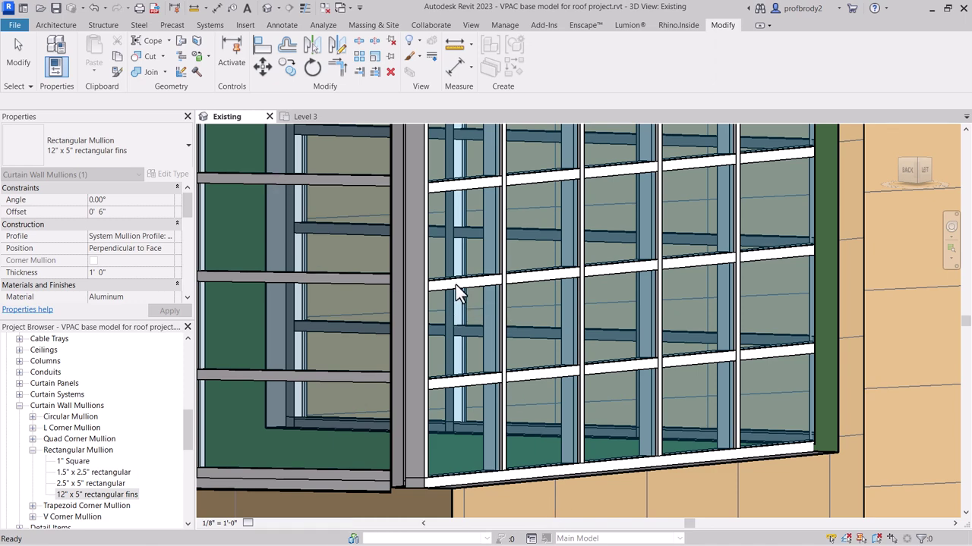
# Step: Duplicate the existing curtain wall's type as 'Curtain wall existing FINS'
pyautogui.press('Escape')
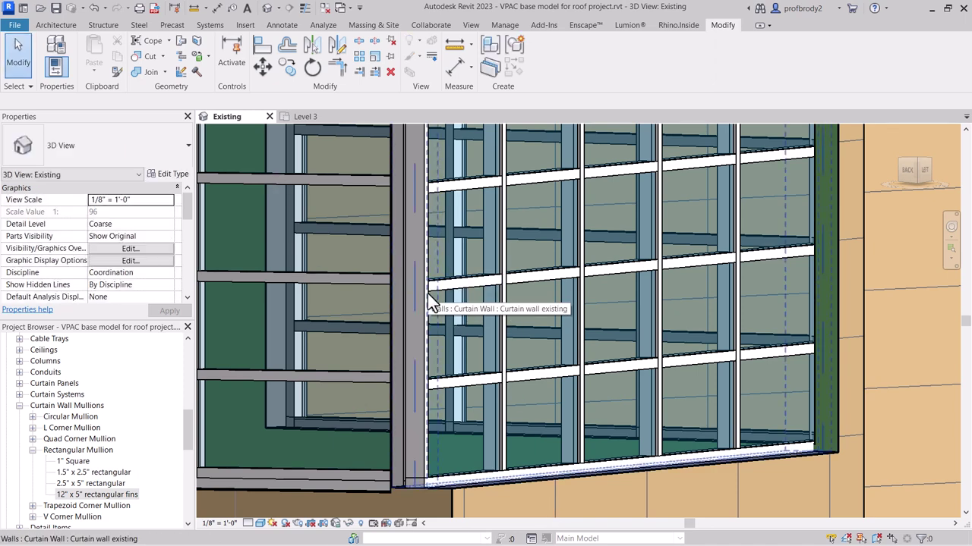
pyautogui.click(427, 293)
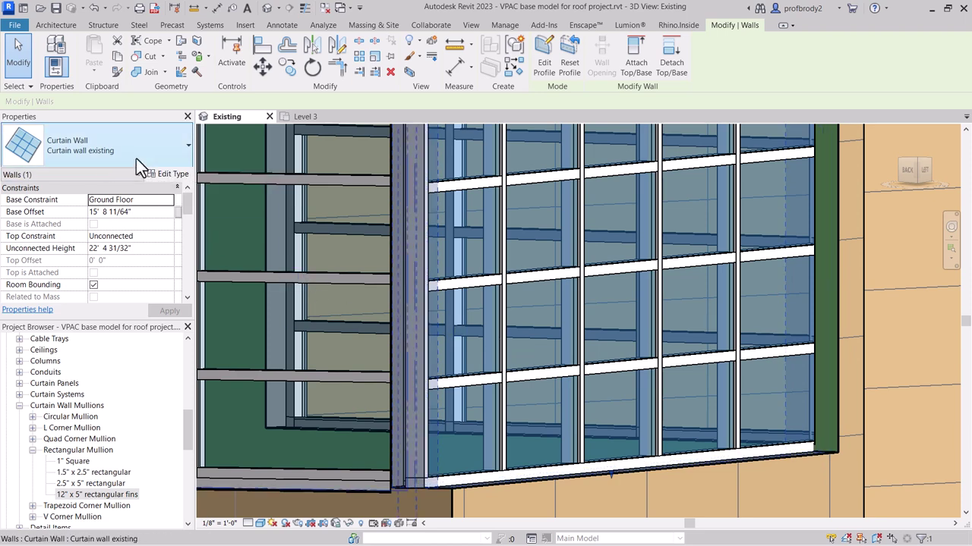
pyautogui.click(172, 145)
pyautogui.click(171, 145)
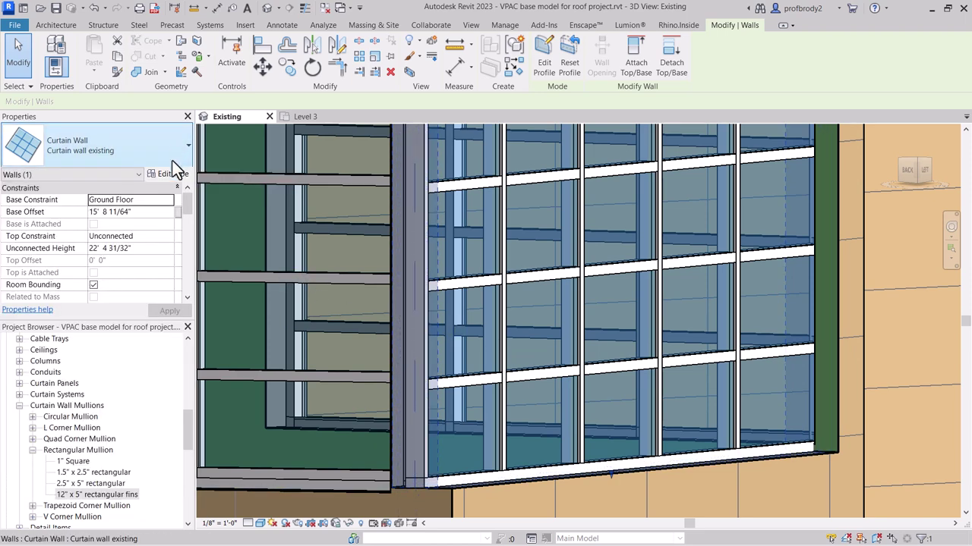
pyautogui.click(173, 174)
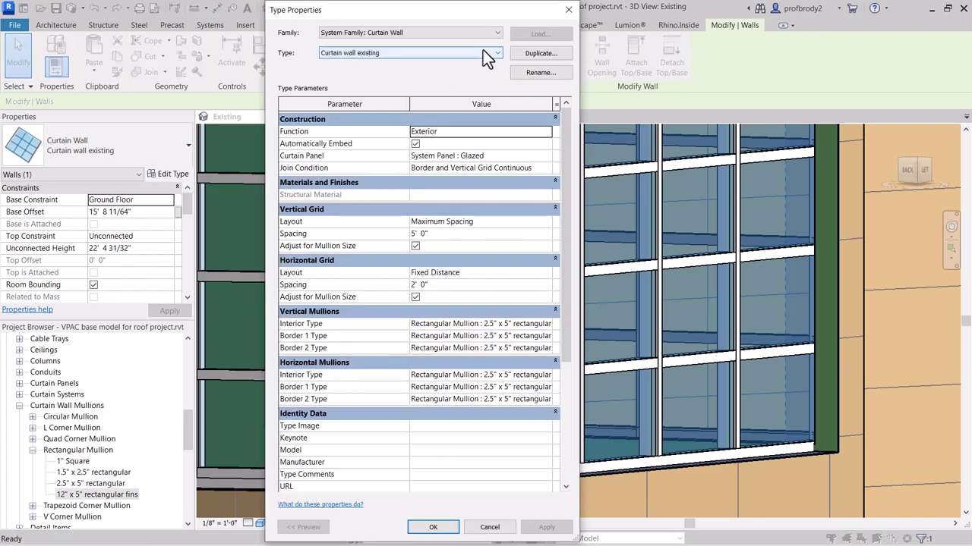
pyautogui.click(541, 53)
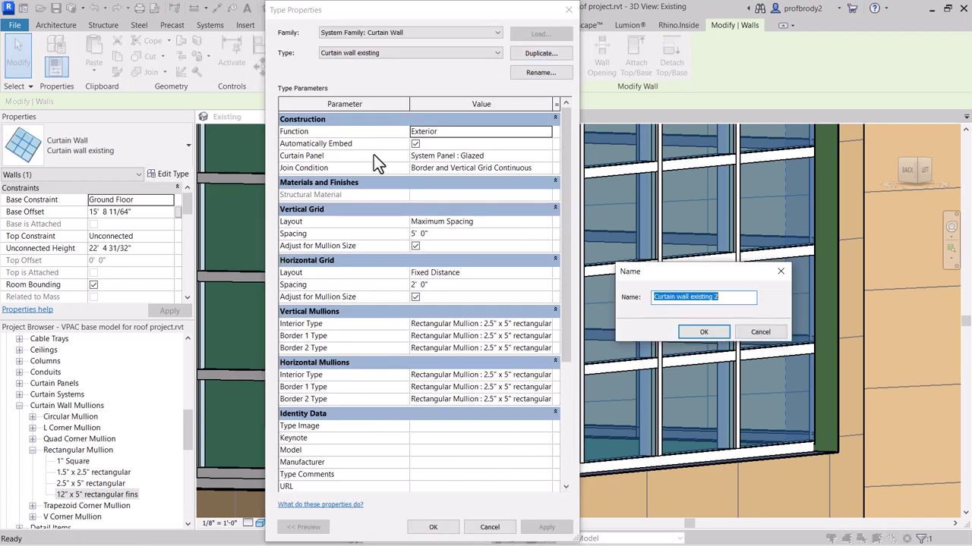
pyautogui.click(719, 297)
pyautogui.press('BackSpace')
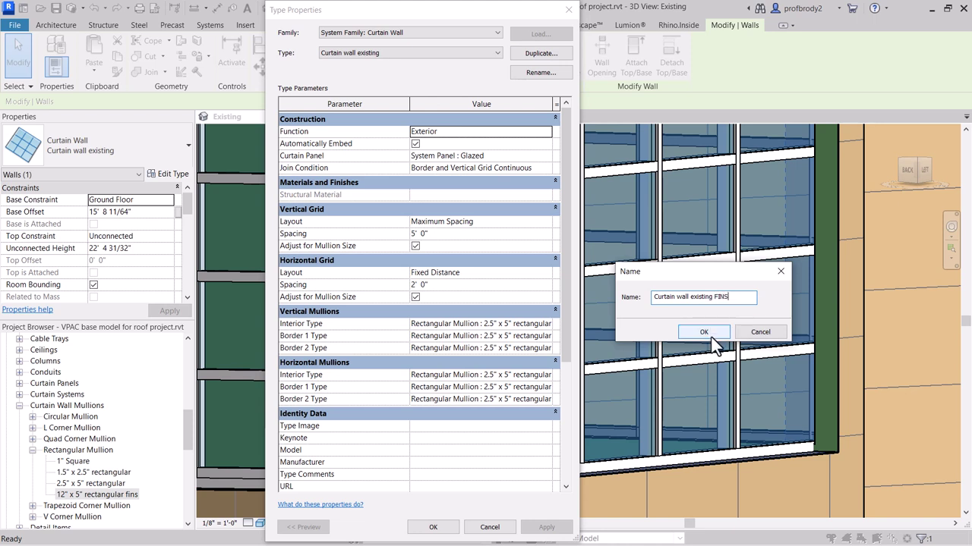
pyautogui.click(711, 336)
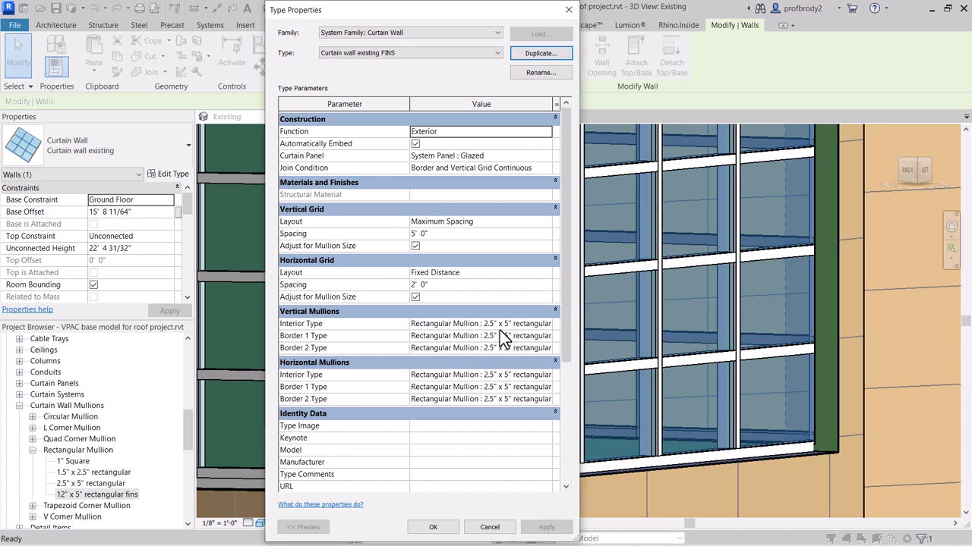
# Step: Set the Horizontal Mullions Interior Type to 12" x 5" rectangular fins and apply
pyautogui.click(527, 374)
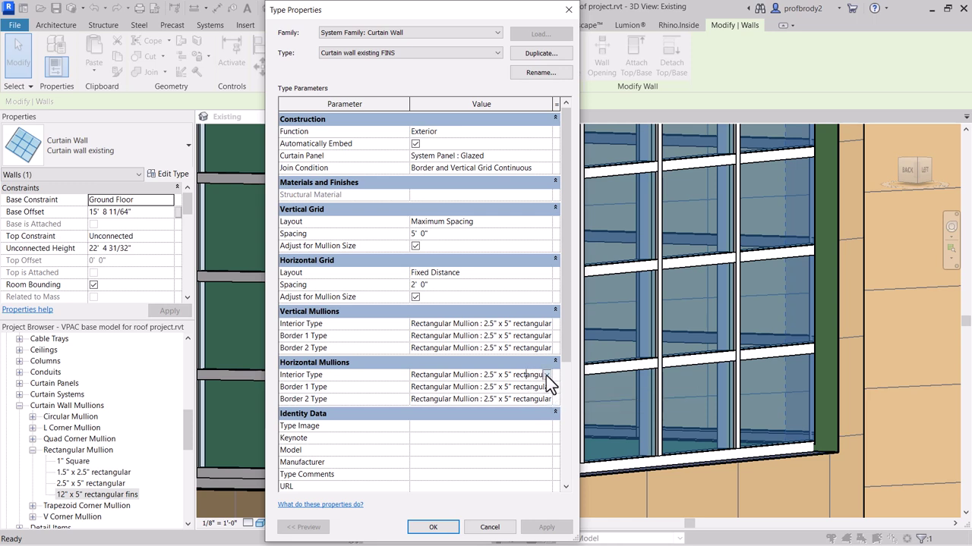
pyautogui.click(547, 375)
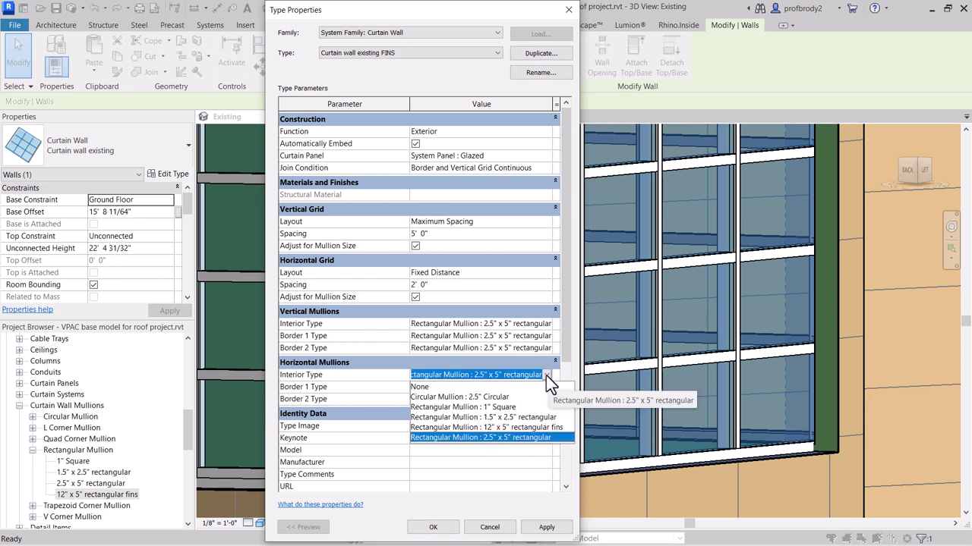
pyautogui.click(546, 429)
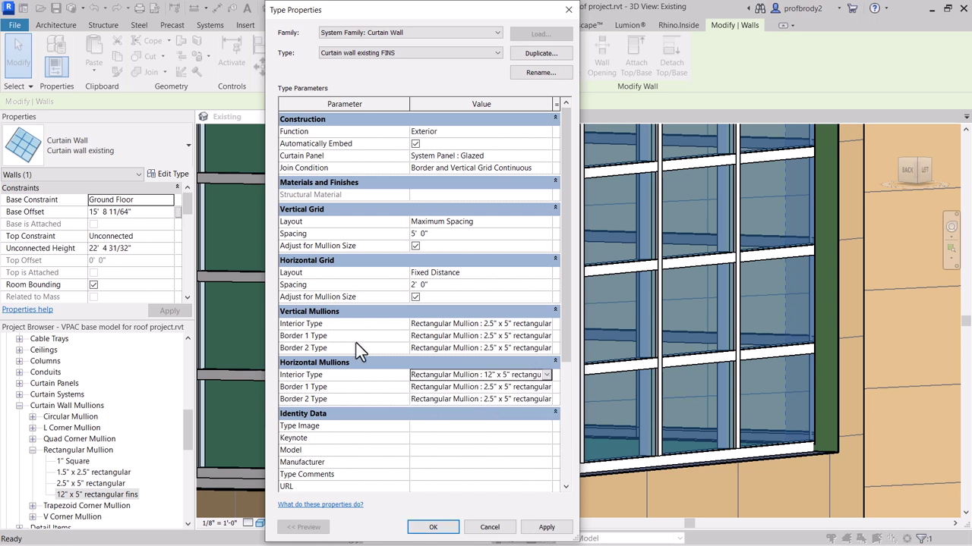
pyautogui.click(560, 533)
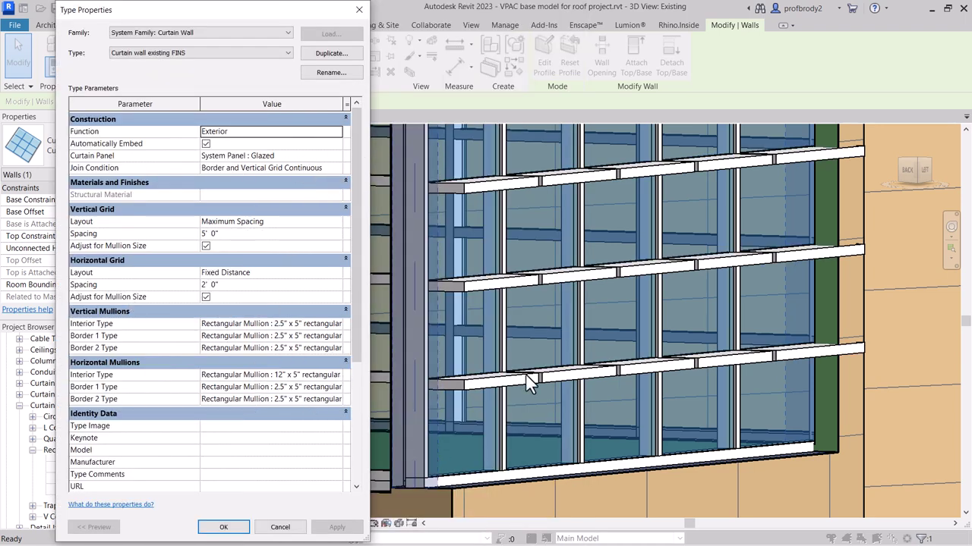
# Step: Set the curtain wall's Join Condition to Border and Horizontal Grid Continuous and apply
pyautogui.click(331, 171)
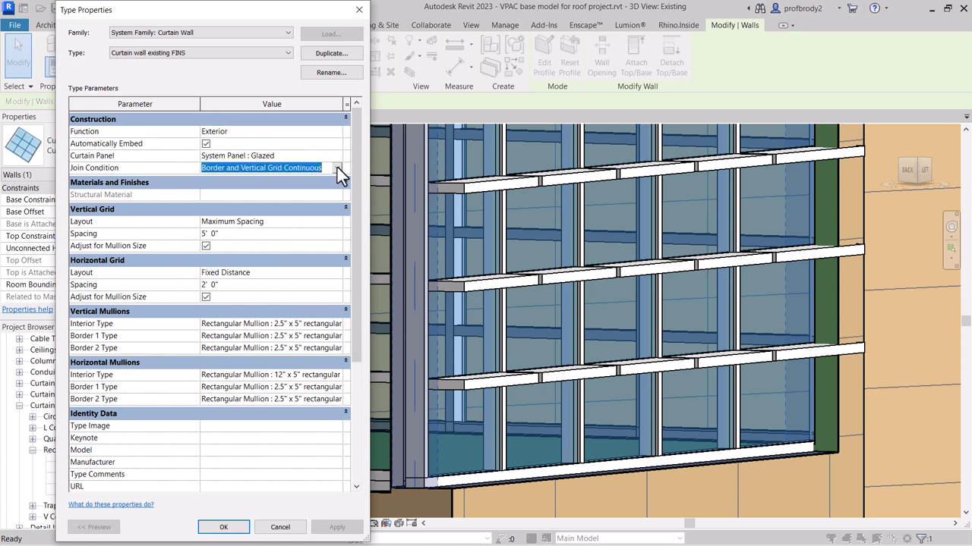
pyautogui.click(337, 167)
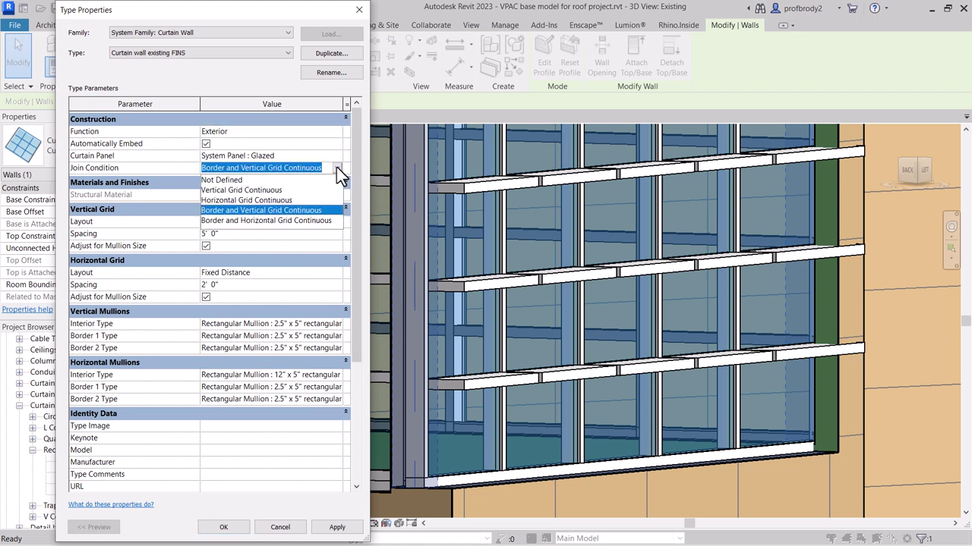
pyautogui.click(313, 222)
pyautogui.click(347, 529)
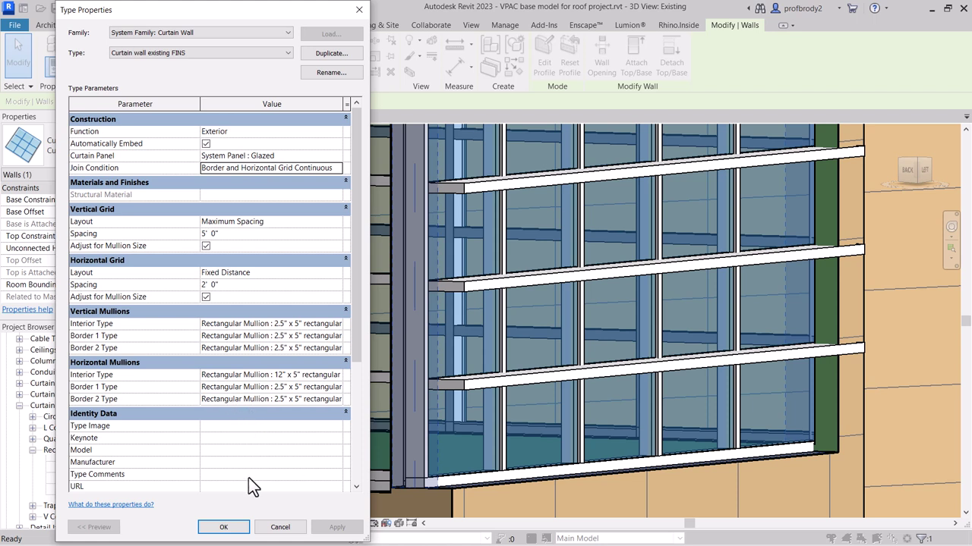
pyautogui.click(240, 529)
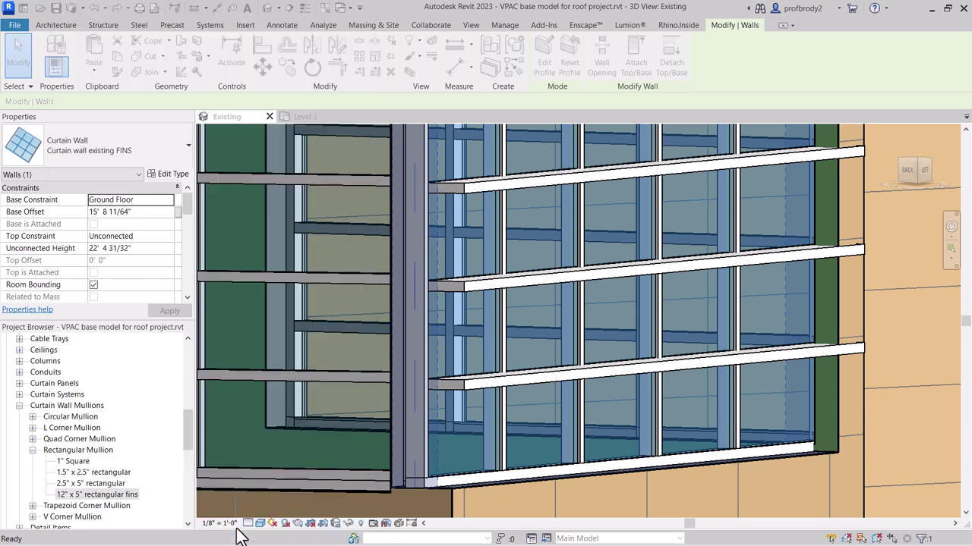
pyautogui.scroll(2, 408, 273)
pyautogui.scroll(-3, 488, 277)
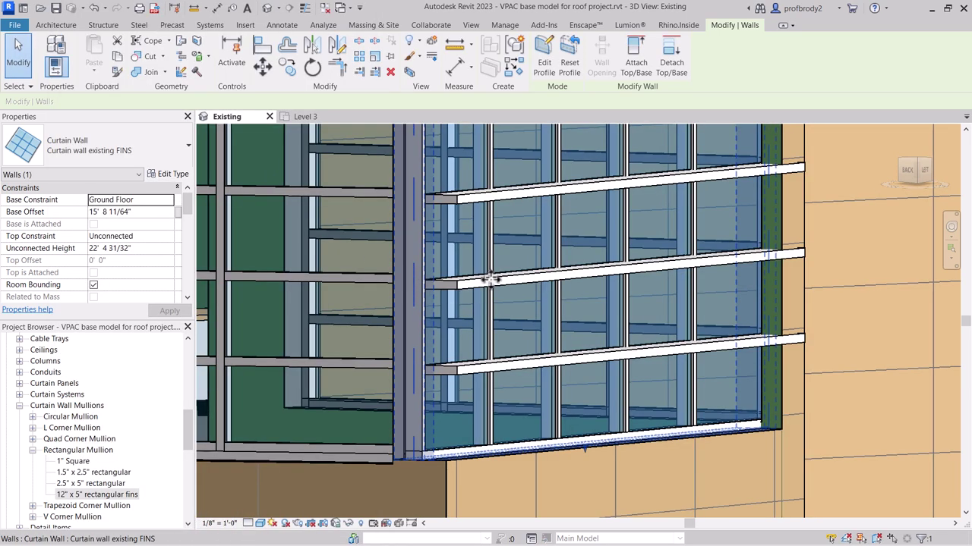
pyautogui.scroll(2, 748, 243)
pyautogui.click(747, 246)
pyautogui.scroll(-3, 746, 246)
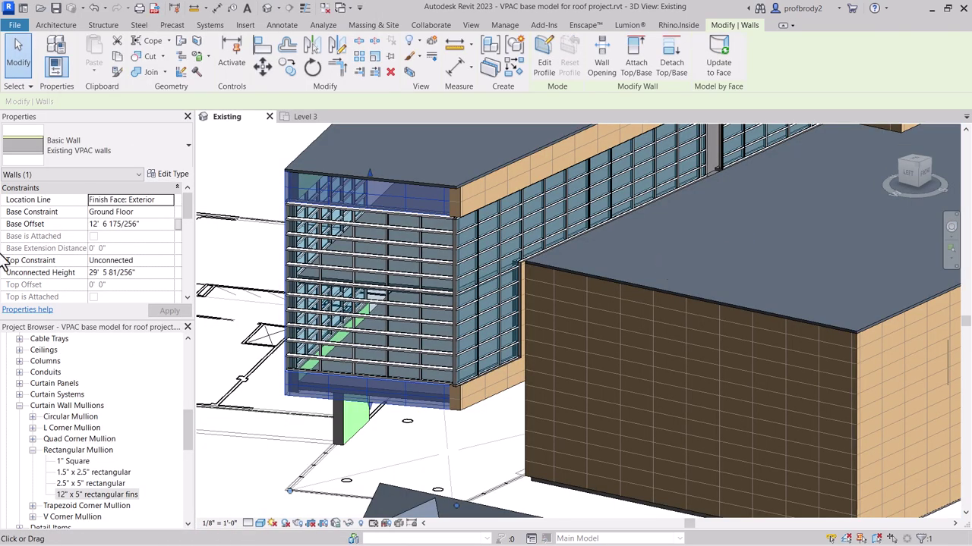
pyautogui.keyDown('shift'); pyautogui.moveTo(746, 245); pyautogui.dragTo(470, 364, button='middle'); pyautogui.keyUp('shift')
pyautogui.scroll(2, 449, 398)
pyautogui.scroll(1, 444, 281)
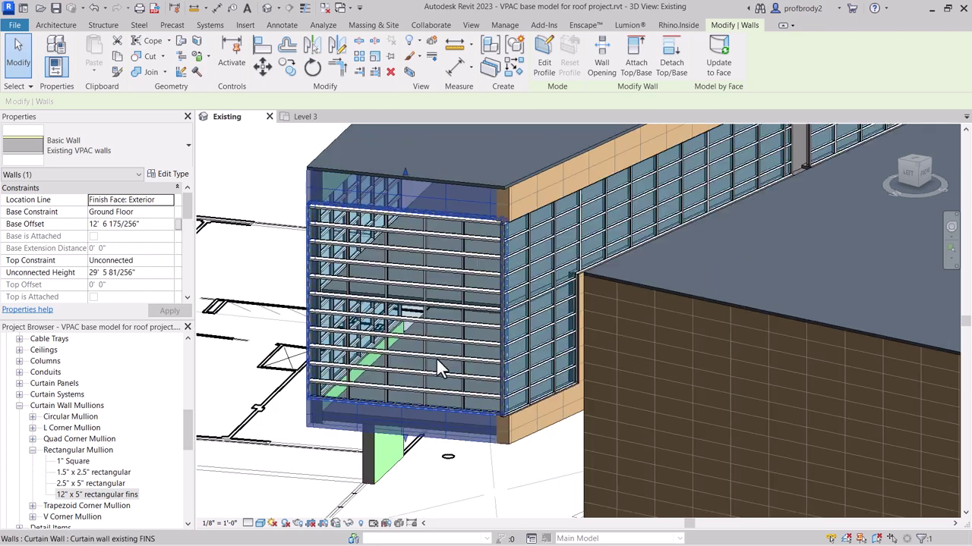
pyautogui.scroll(-1, 503, 348)
pyautogui.scroll(2, 501, 346)
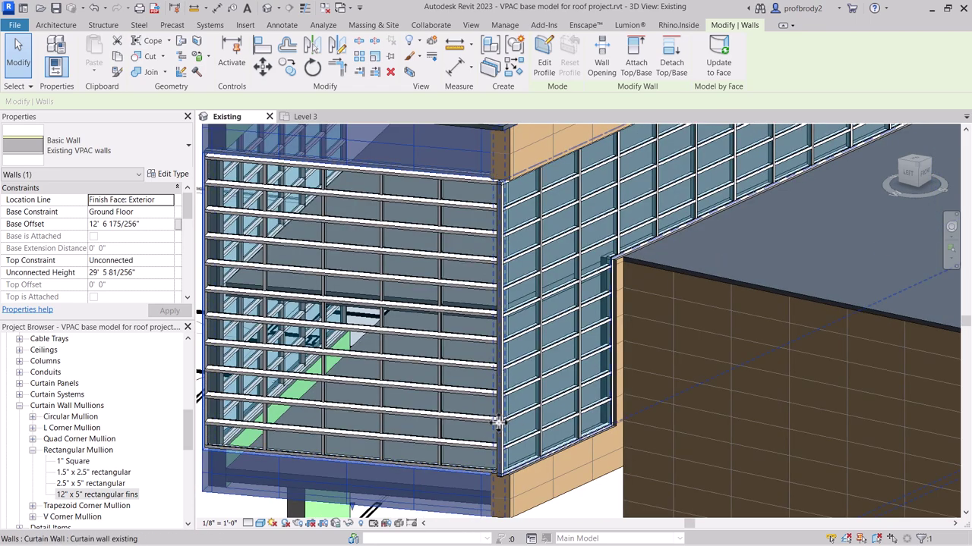
pyautogui.scroll(-2, 510, 434)
pyautogui.scroll(-1, 498, 427)
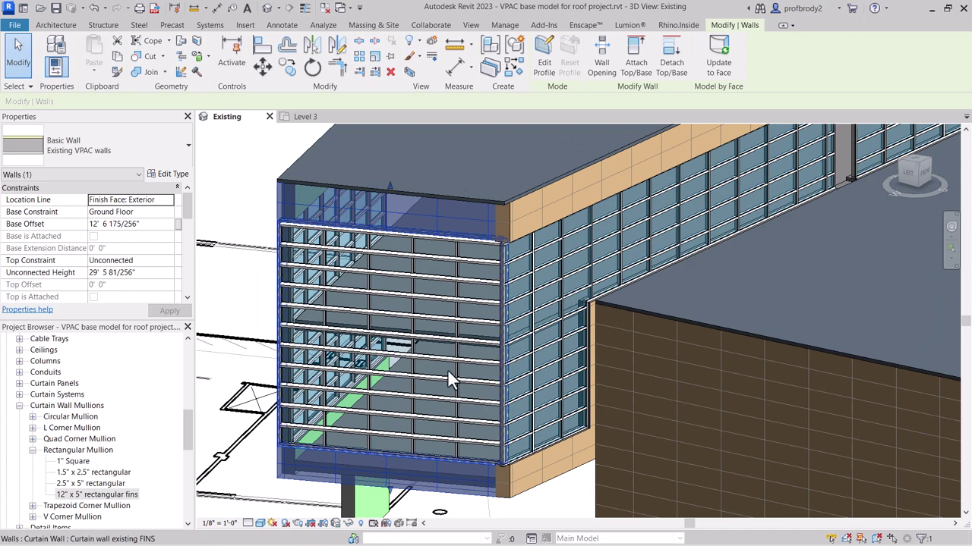
pyautogui.scroll(1, 467, 363)
pyautogui.scroll(-1, 466, 363)
pyautogui.keyDown('shift'); pyautogui.moveTo(483, 384); pyautogui.dragTo(454, 387, button='middle'); pyautogui.keyUp('shift')
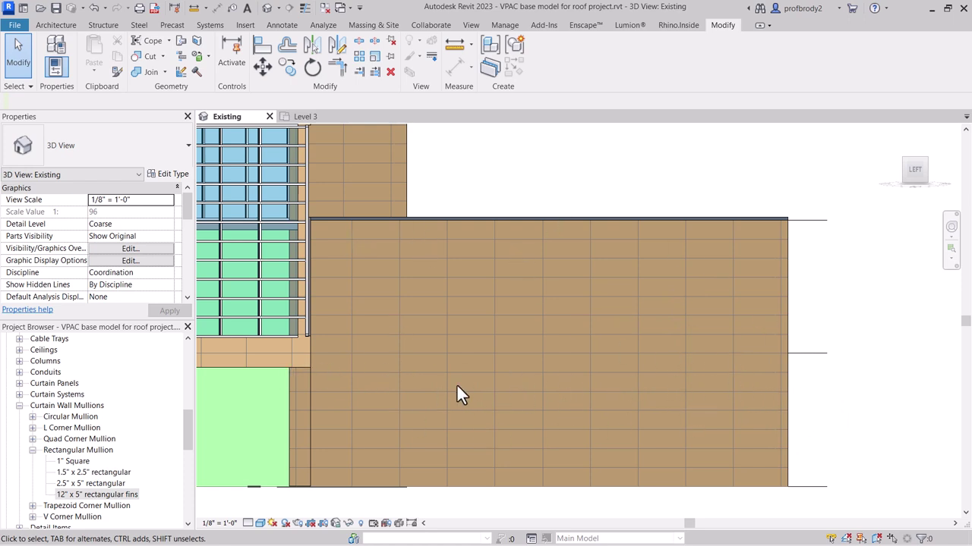
# Step: Select the three masonry walls, toggle the type preview between plan and section, and edit the Structure layers
pyautogui.click(787, 353)
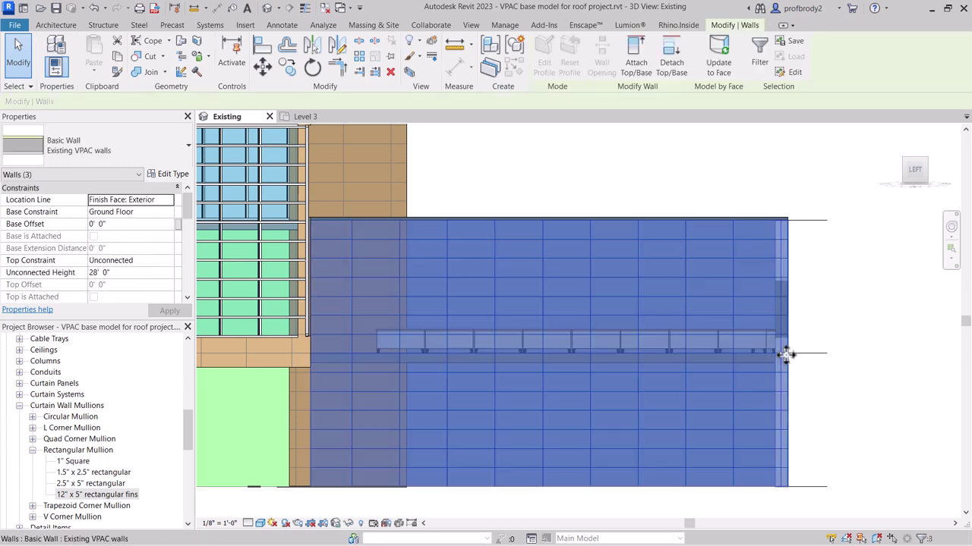
pyautogui.click(169, 175)
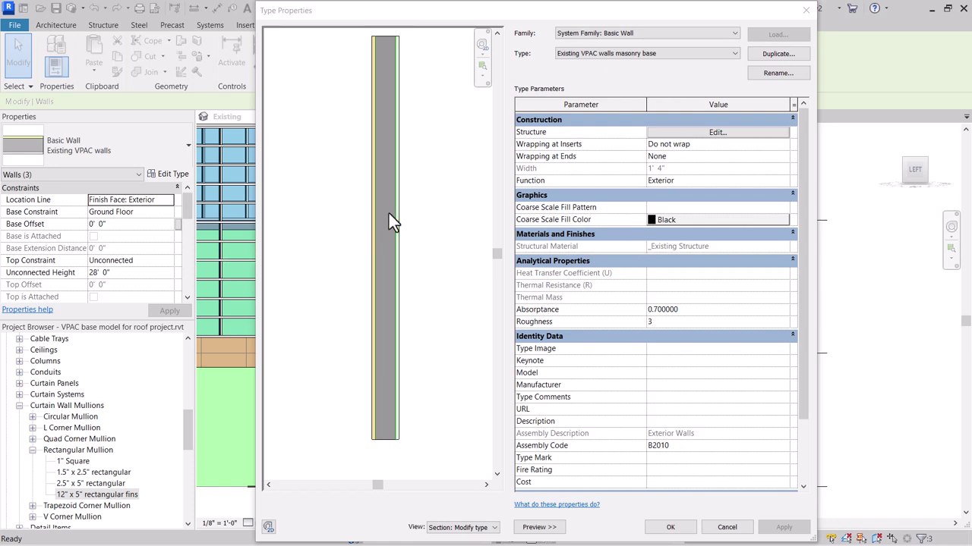
pyautogui.click(462, 527)
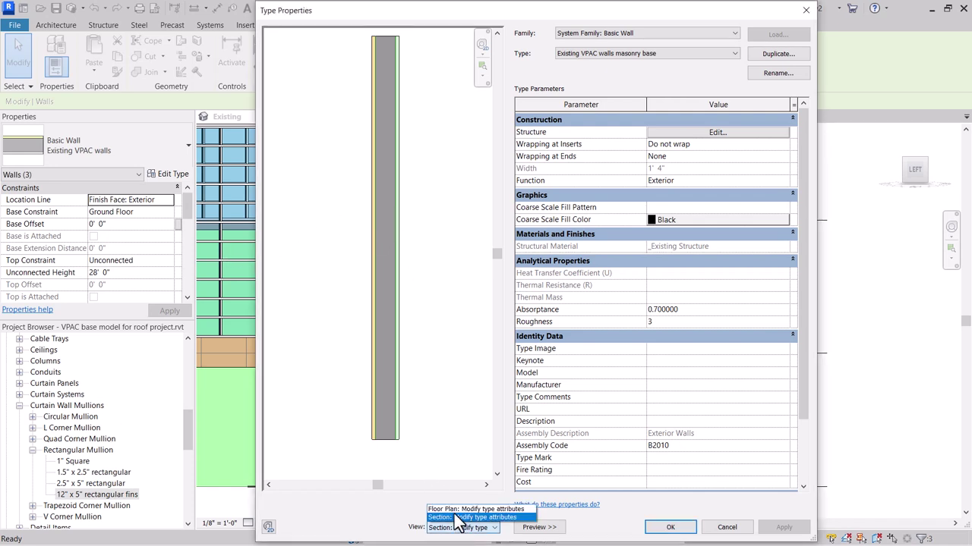
pyautogui.click(470, 509)
pyautogui.click(480, 529)
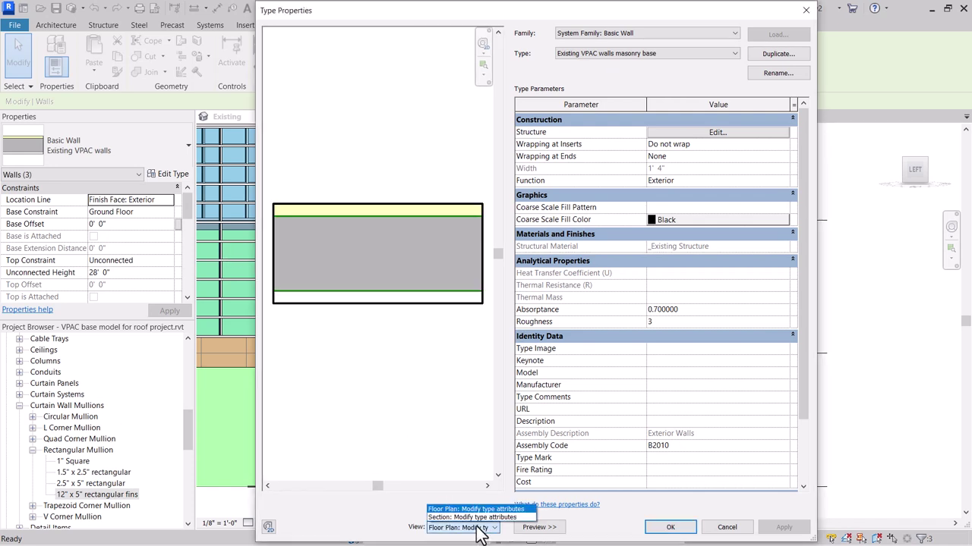
pyautogui.click(470, 517)
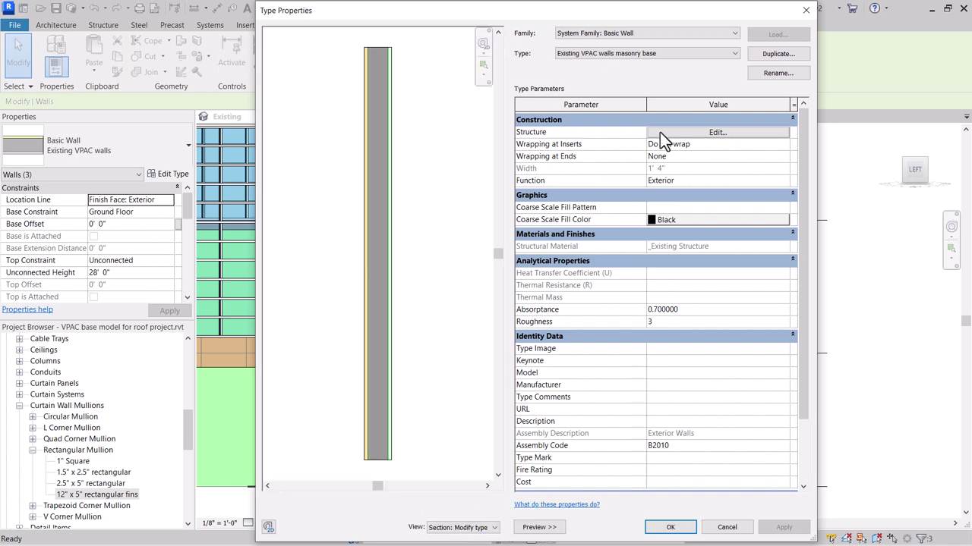
pyautogui.click(725, 133)
pyautogui.moveTo(446, 17); pyautogui.dragTo(336, 16)
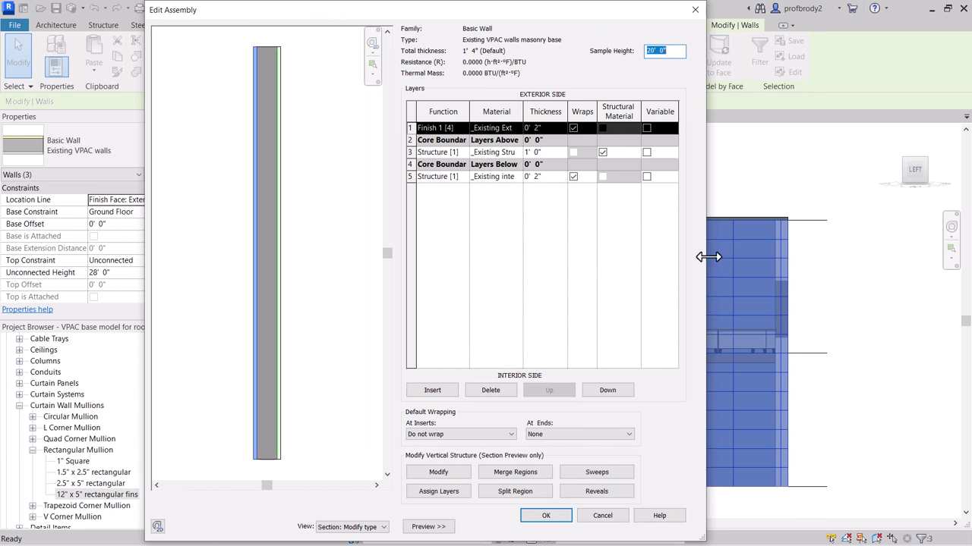
# Step: Split the exterior finish layer into a lower region and set the split height to 10'-0"
pyautogui.moveTo(705, 255); pyautogui.dragTo(820, 258)
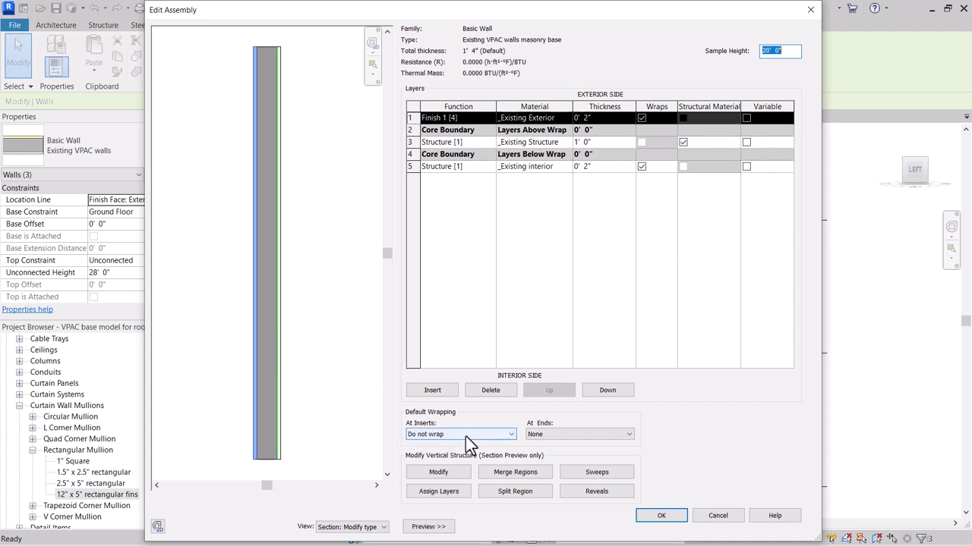
pyautogui.click(513, 493)
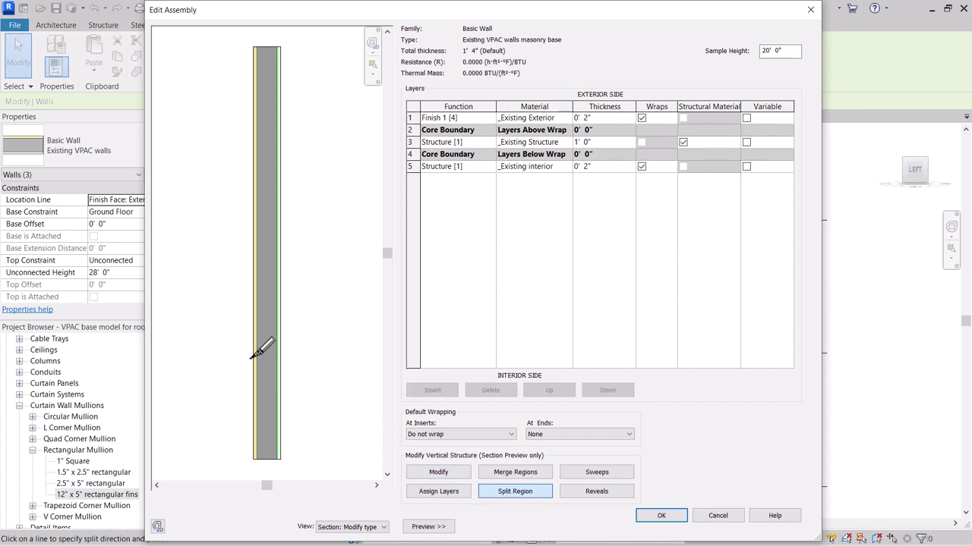
pyautogui.click(256, 307)
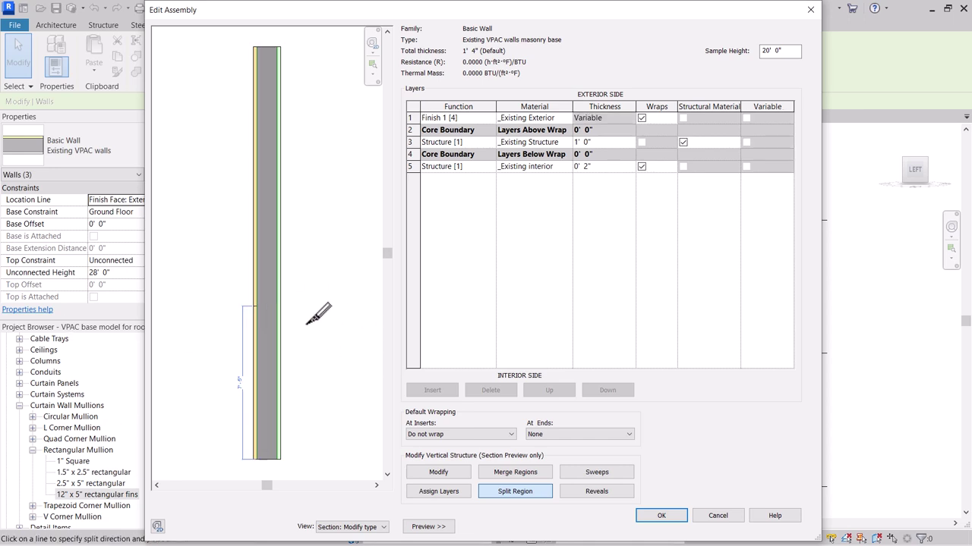
pyautogui.click(444, 474)
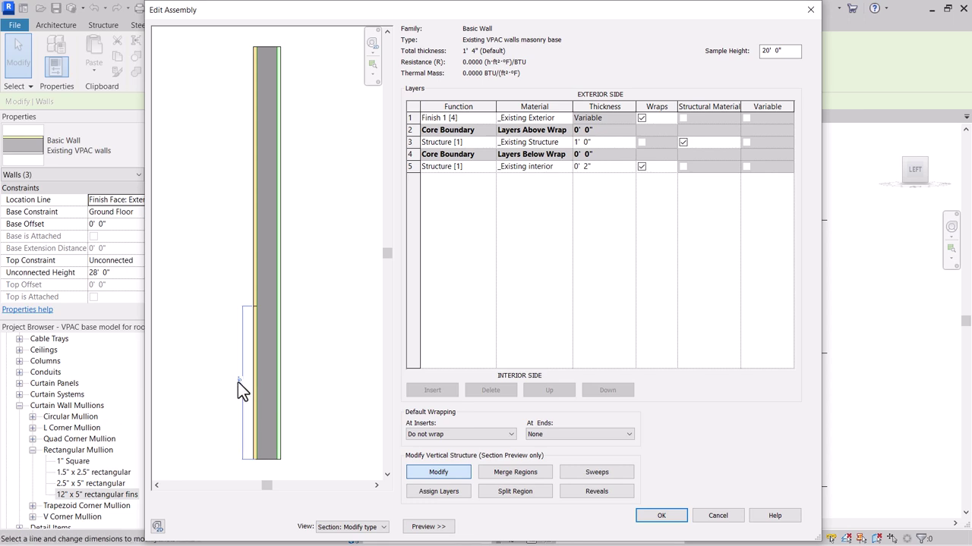
pyautogui.click(257, 308)
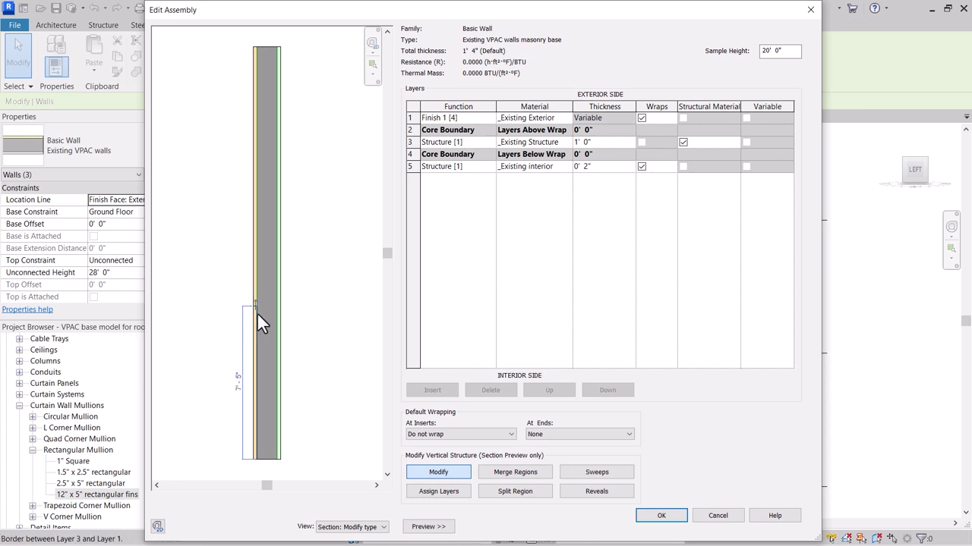
pyautogui.click(238, 383)
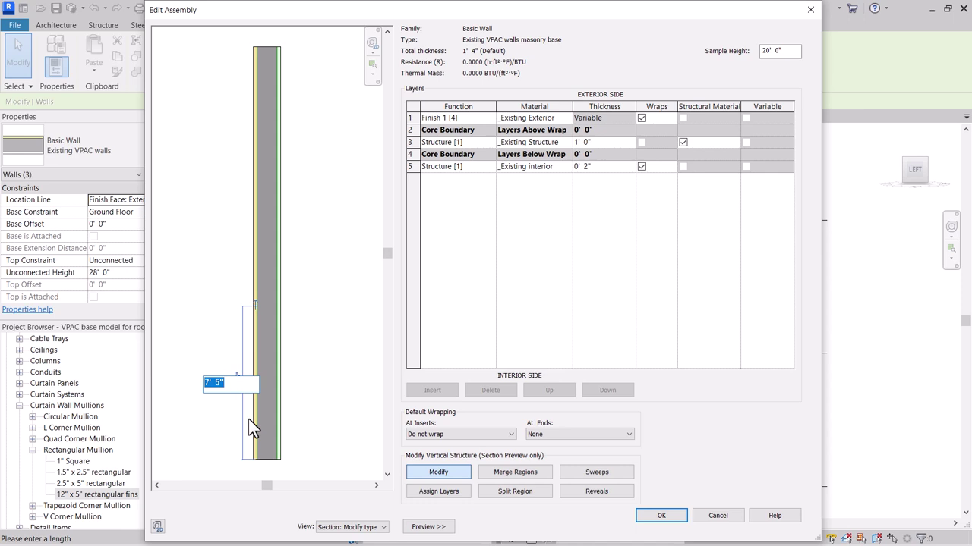
pyautogui.write('10')
pyautogui.press('Return')
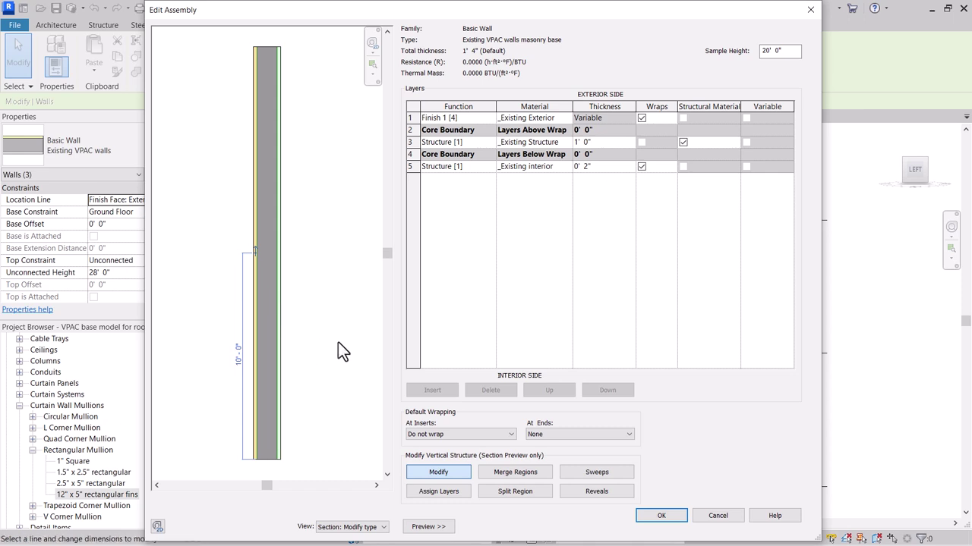
# Step: Insert a masonry foundation layer above the exterior finish and assign it to the lower wall region
pyautogui.click(529, 238)
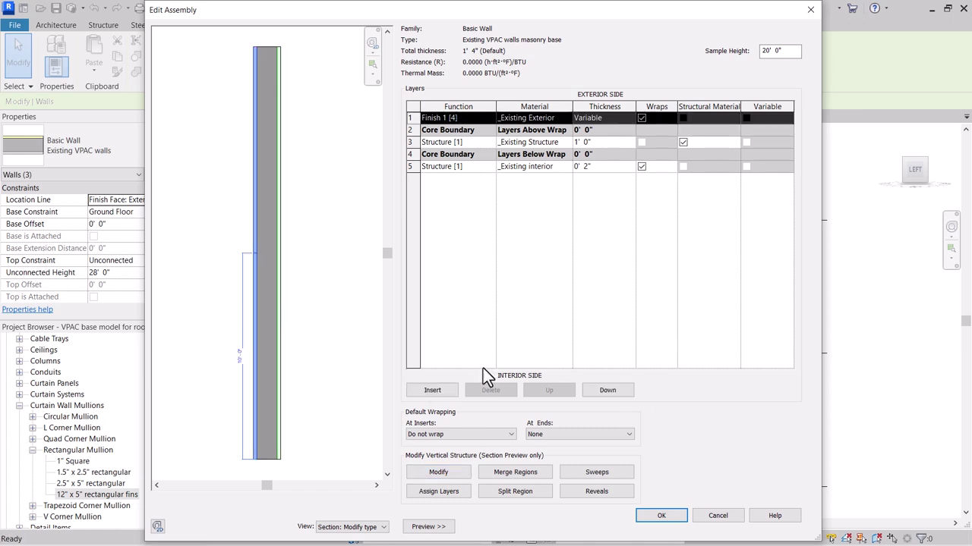
pyautogui.click(443, 395)
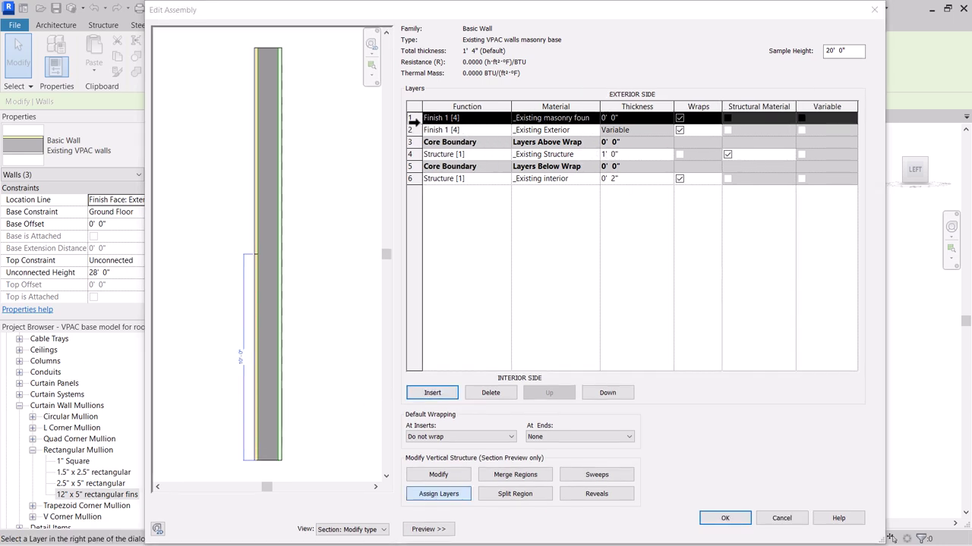
pyautogui.click(414, 119)
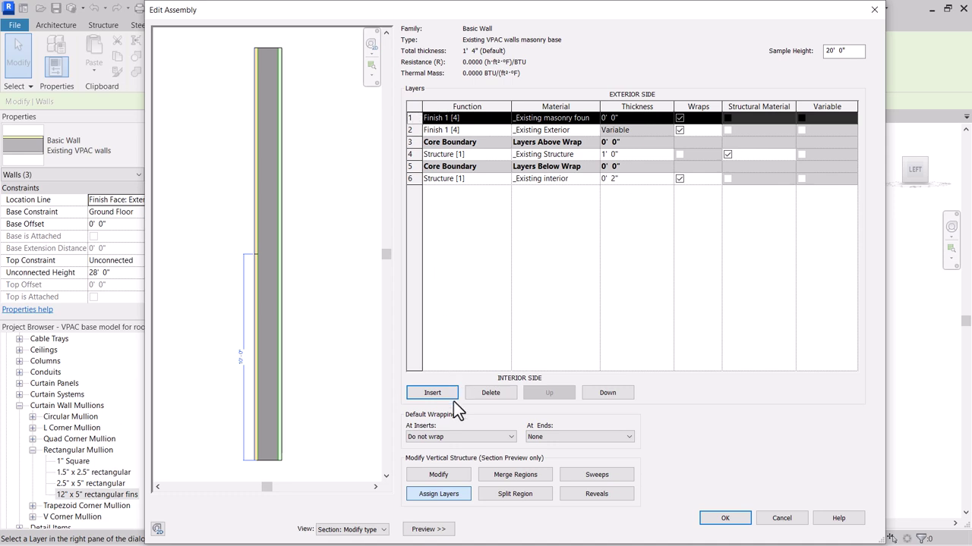
pyautogui.click(444, 497)
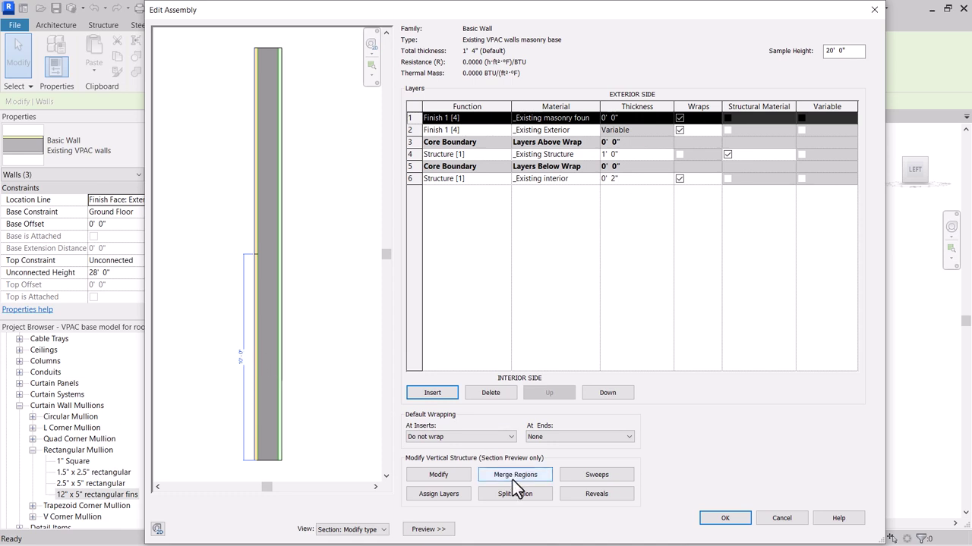
pyautogui.click(444, 494)
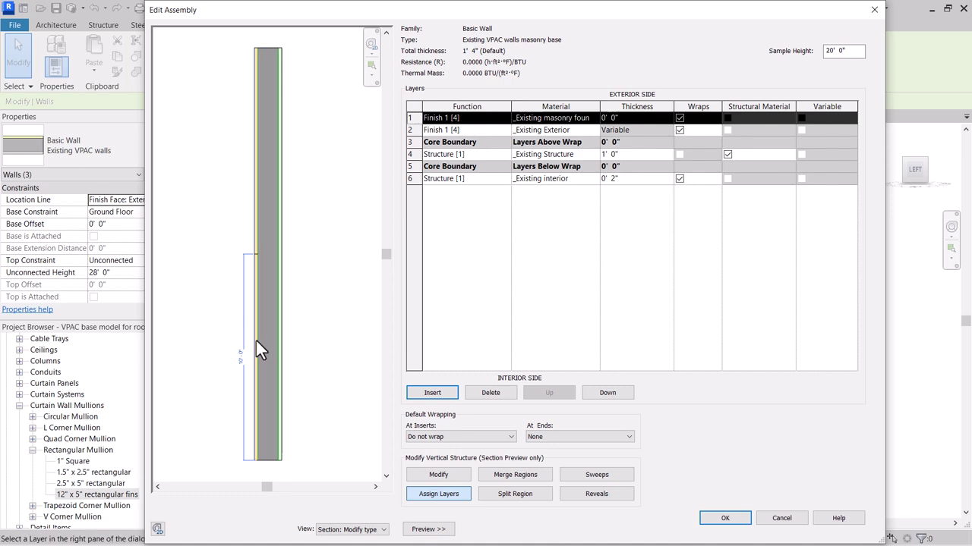
pyautogui.click(257, 346)
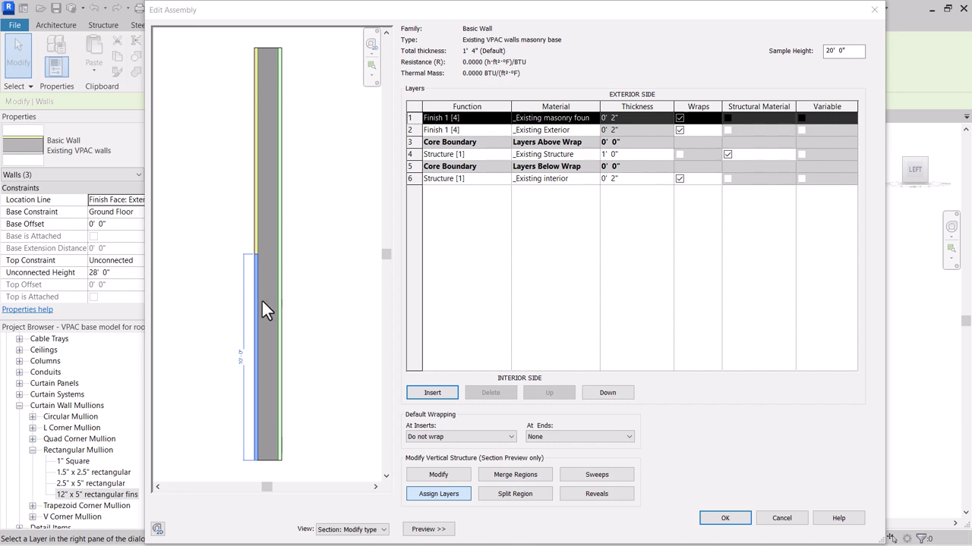
pyautogui.click(765, 521)
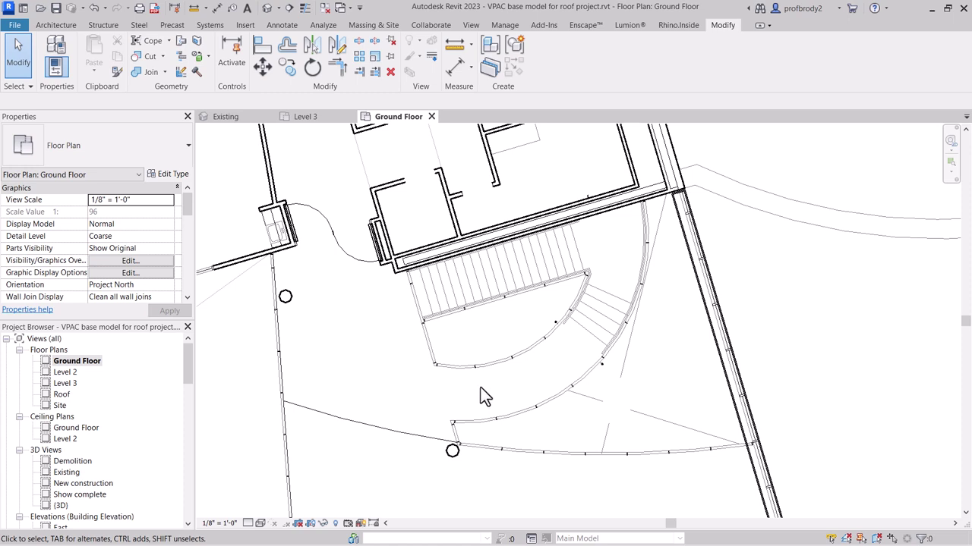
# Step: Zoom into the curved stair on the Ground Floor plan and bring up the Architecture tools
pyautogui.scroll(1, 490, 391)
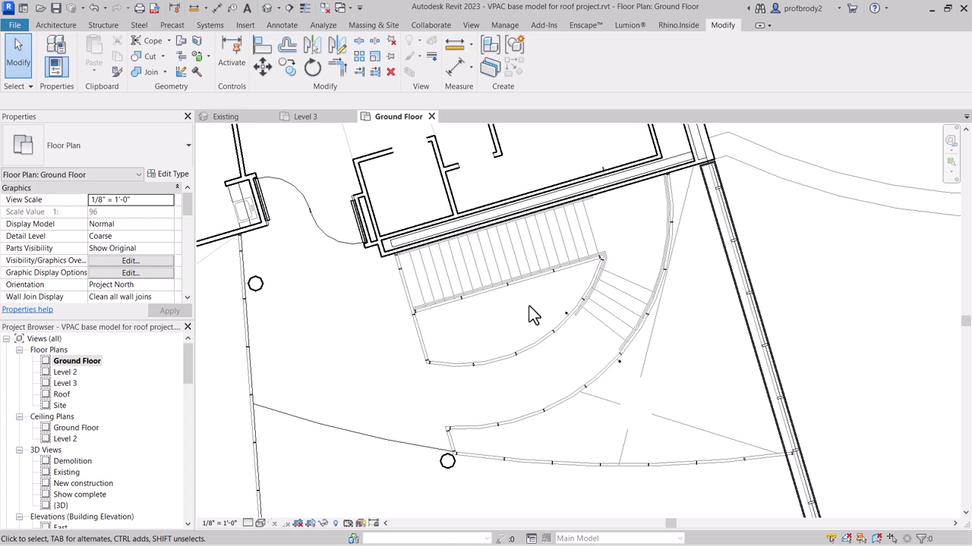
pyautogui.scroll(1, 524, 315)
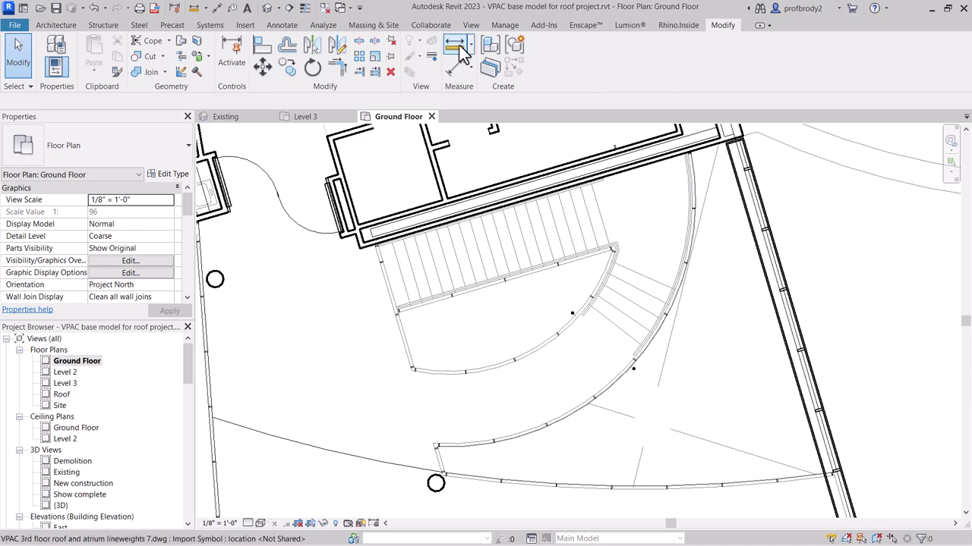
pyautogui.click(56, 25)
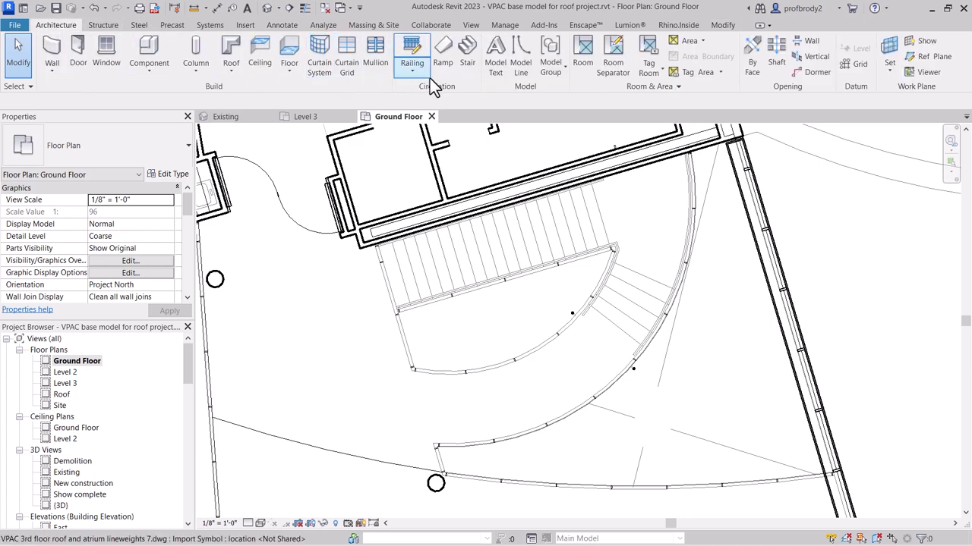
# Step: Lay a 5' 2" wide straight stair run from the straight flight's edge to the angled wall
pyautogui.click(468, 58)
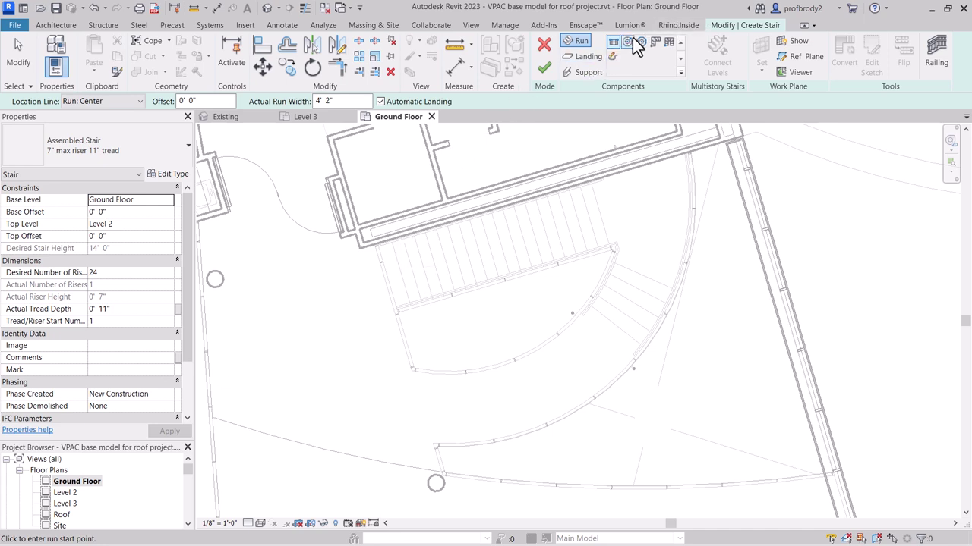
pyautogui.click(400, 271)
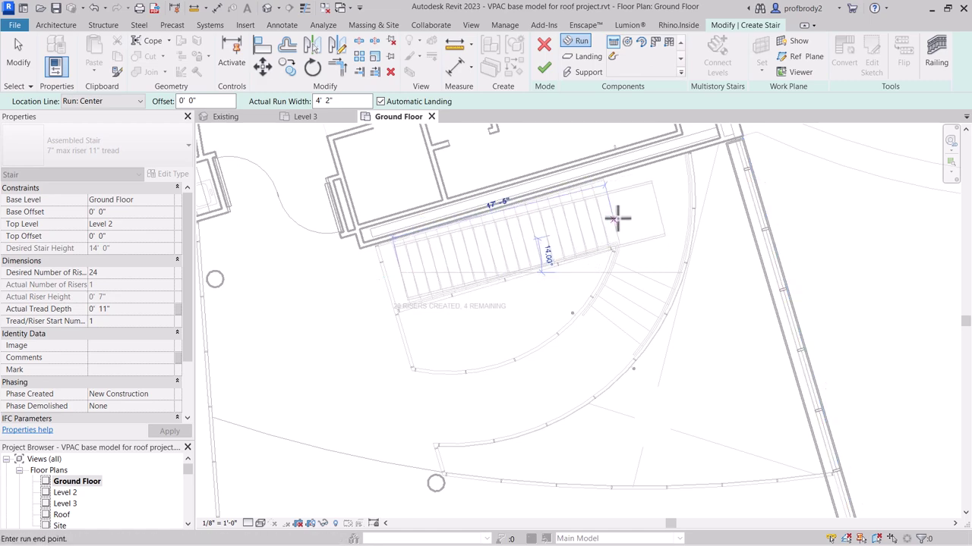
pyautogui.click(569, 223)
pyautogui.click(320, 101)
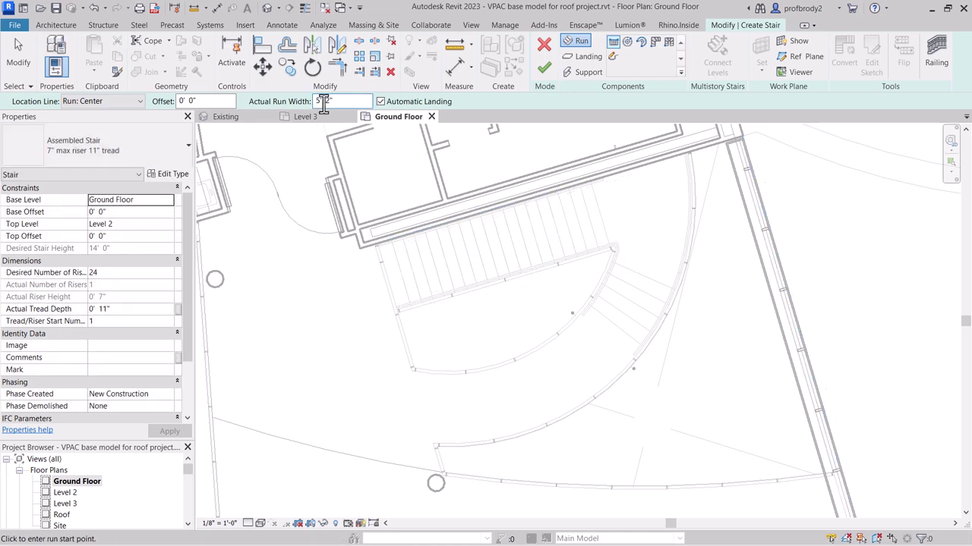
pyautogui.click(400, 271)
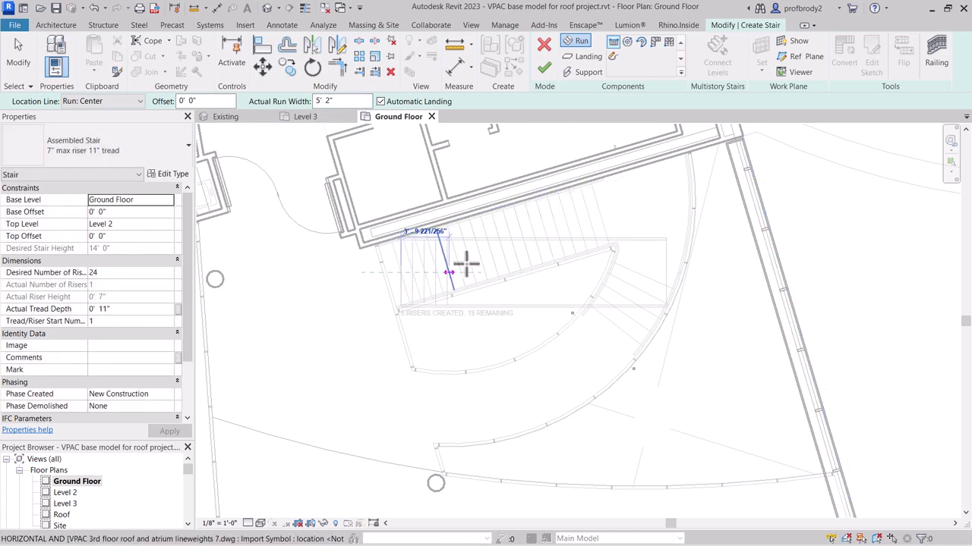
pyautogui.click(600, 213)
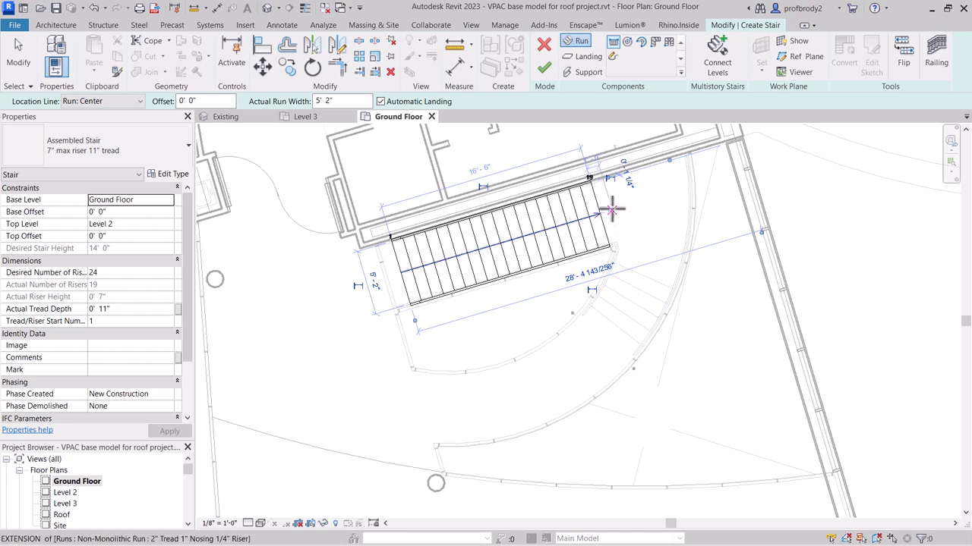
pyautogui.click(613, 58)
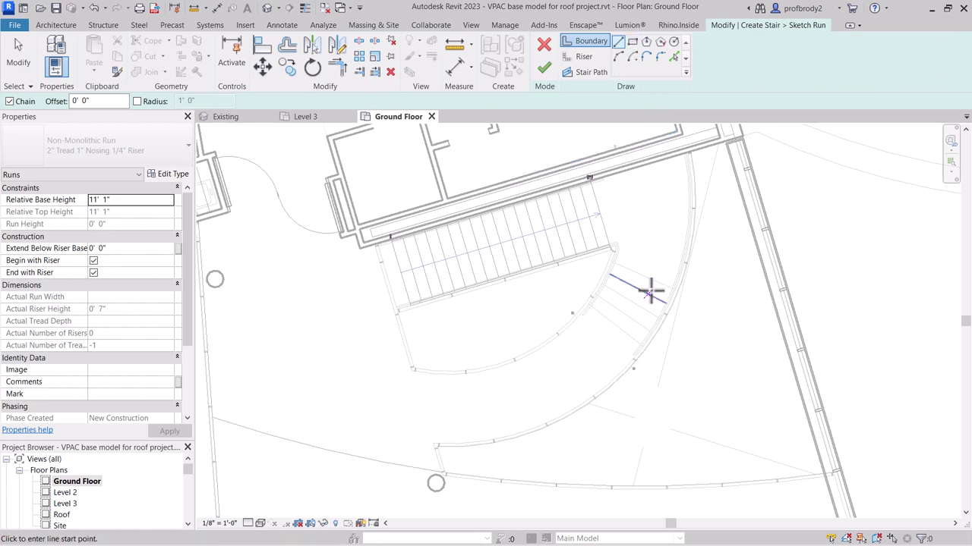
# Step: Start a boundary arc along the outer stair edge, then cancel the unfinished arc
pyautogui.scroll(2, 623, 292)
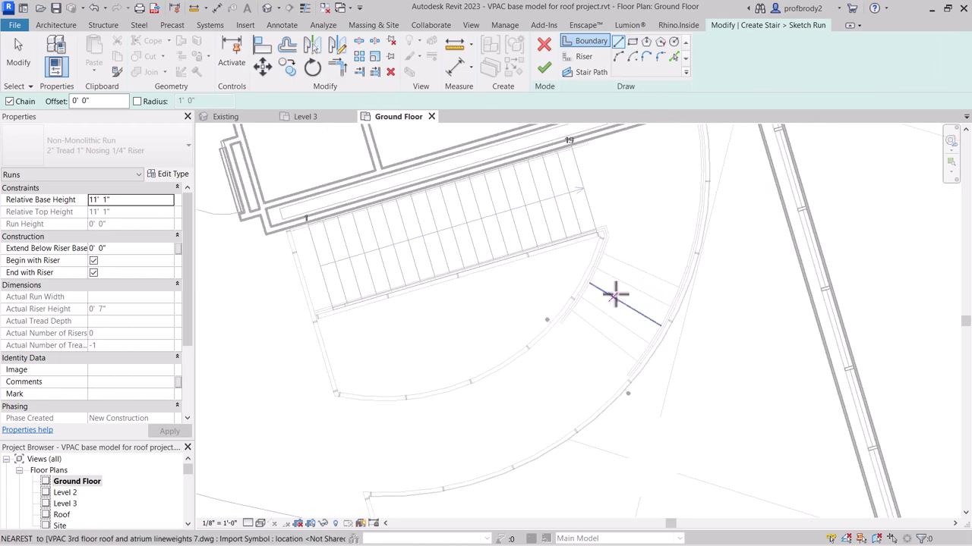
pyautogui.click(619, 58)
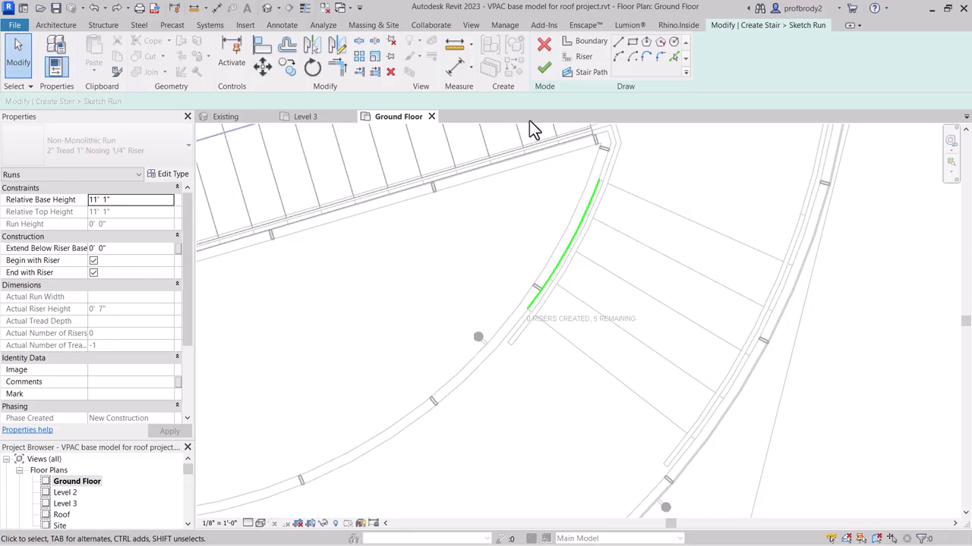
pyautogui.click(586, 41)
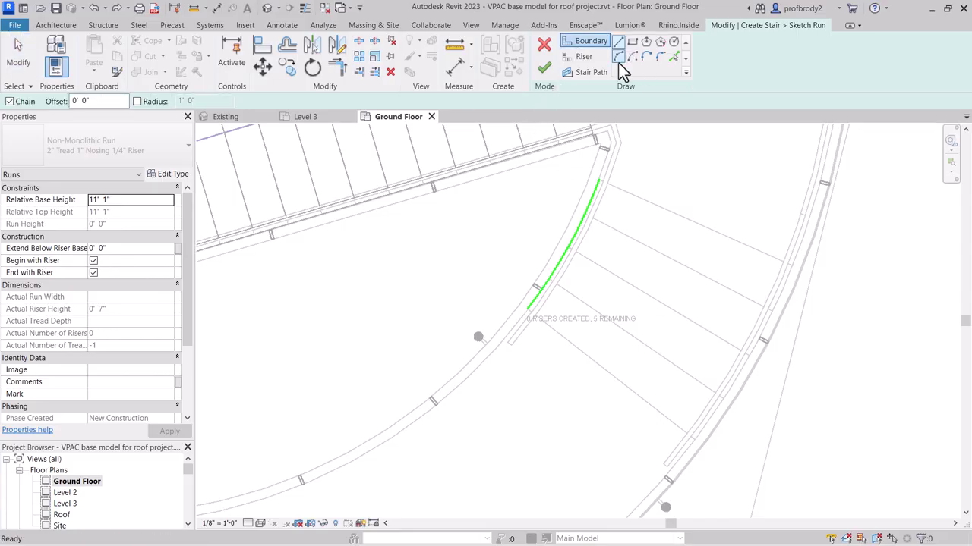
pyautogui.click(673, 58)
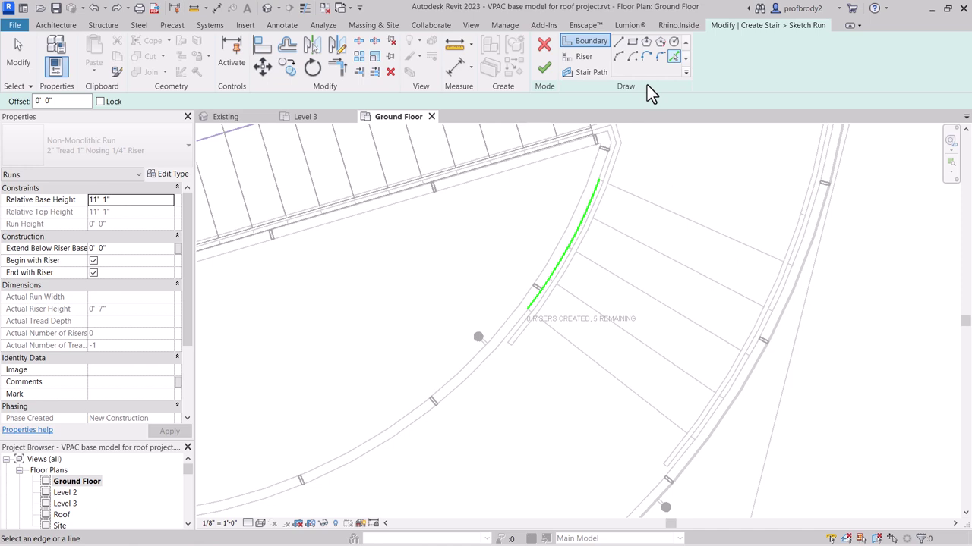
pyautogui.click(617, 56)
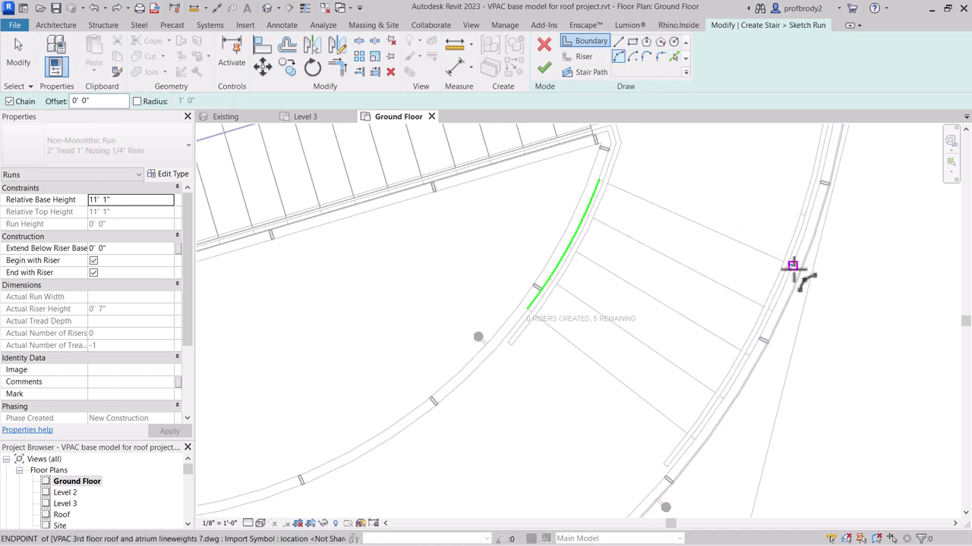
pyautogui.click(792, 267)
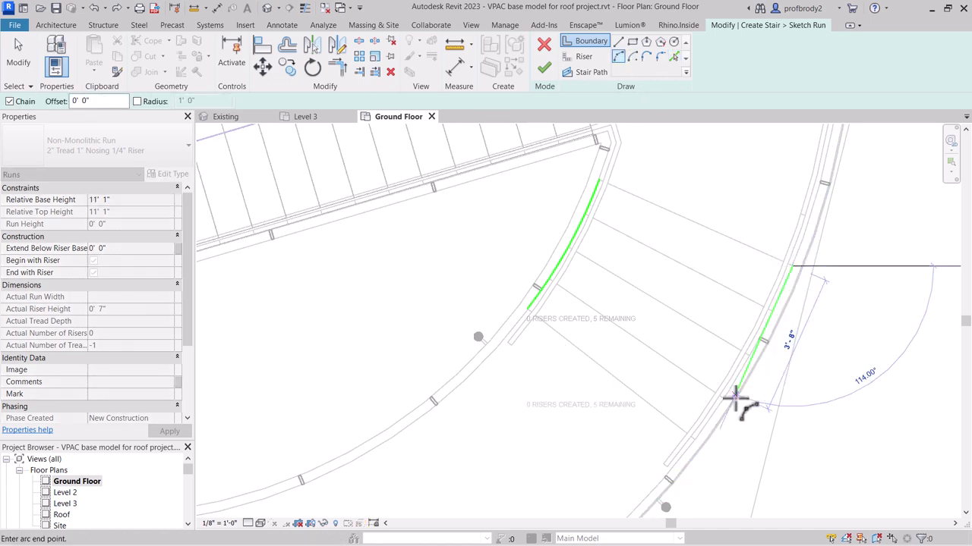
pyautogui.click(695, 439)
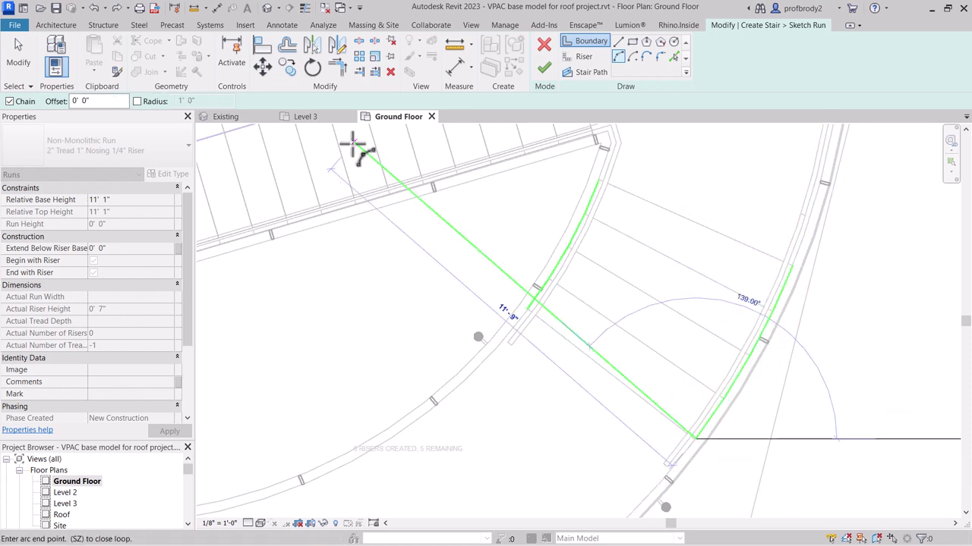
pyautogui.press('Escape')
pyautogui.press('Escape')
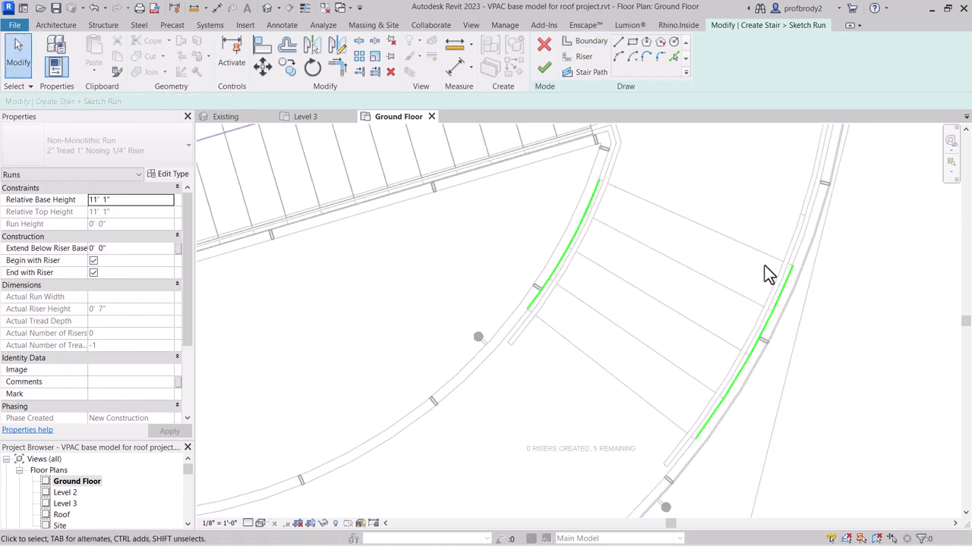
# Step: Pick five existing tread lines as the risers of the curved run
pyautogui.click(584, 57)
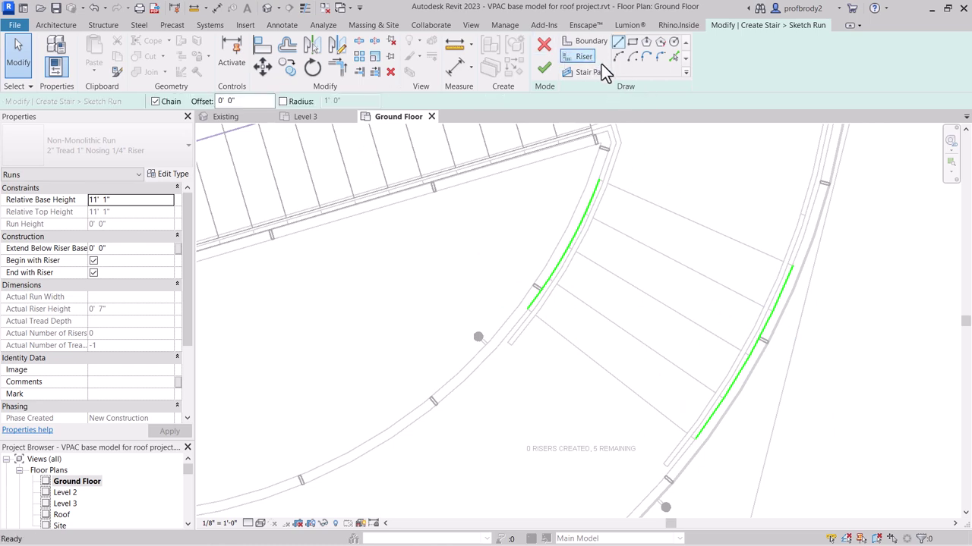
pyautogui.click(673, 56)
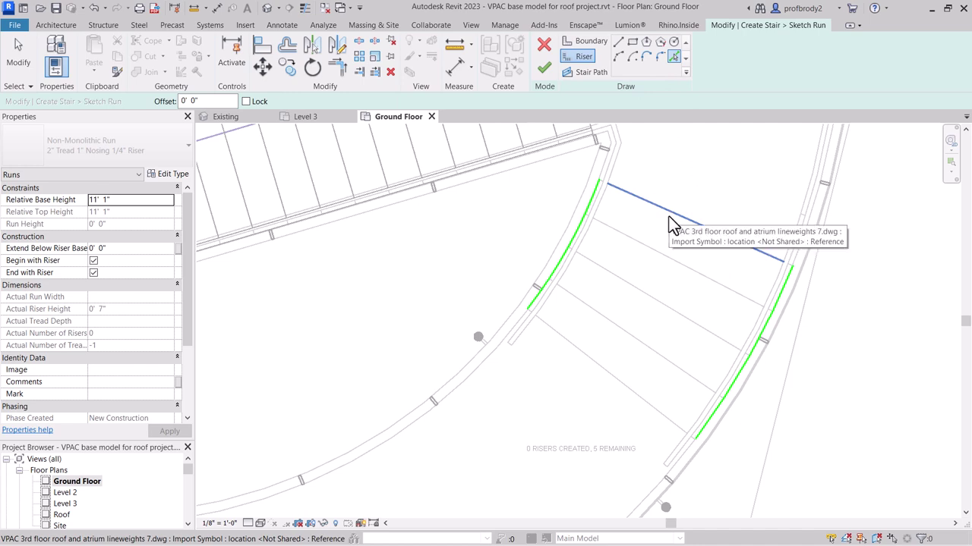
pyautogui.click(668, 218)
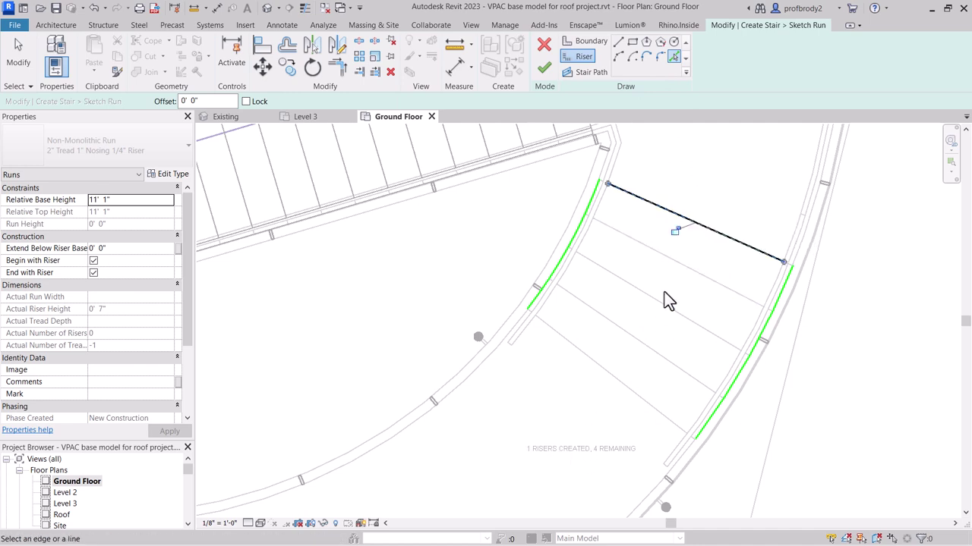
pyautogui.click(664, 256)
pyautogui.click(668, 308)
pyautogui.click(659, 355)
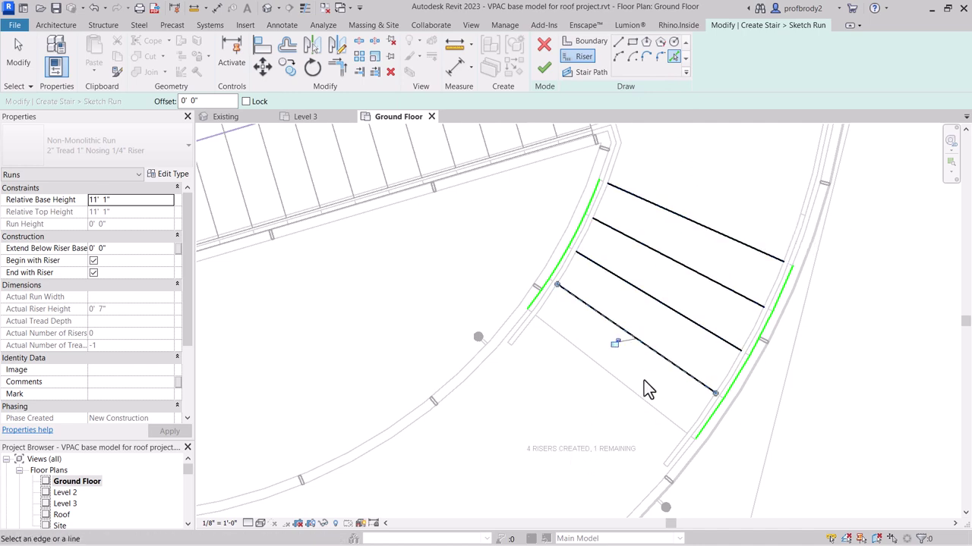
pyautogui.click(644, 389)
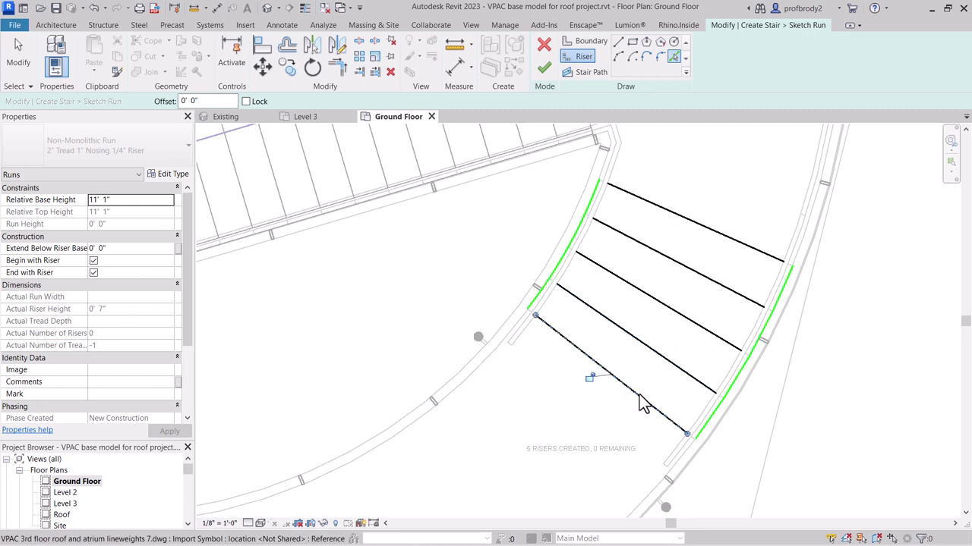
# Step: Dismiss the invalid-sketch error, extend both arc boundaries past the risers, and finish the run
pyautogui.click(545, 68)
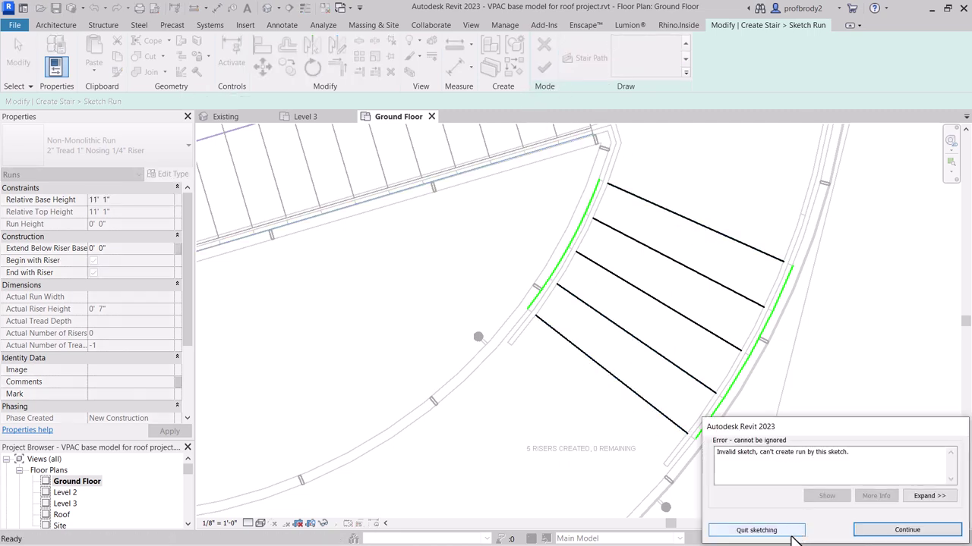
pyautogui.click(900, 531)
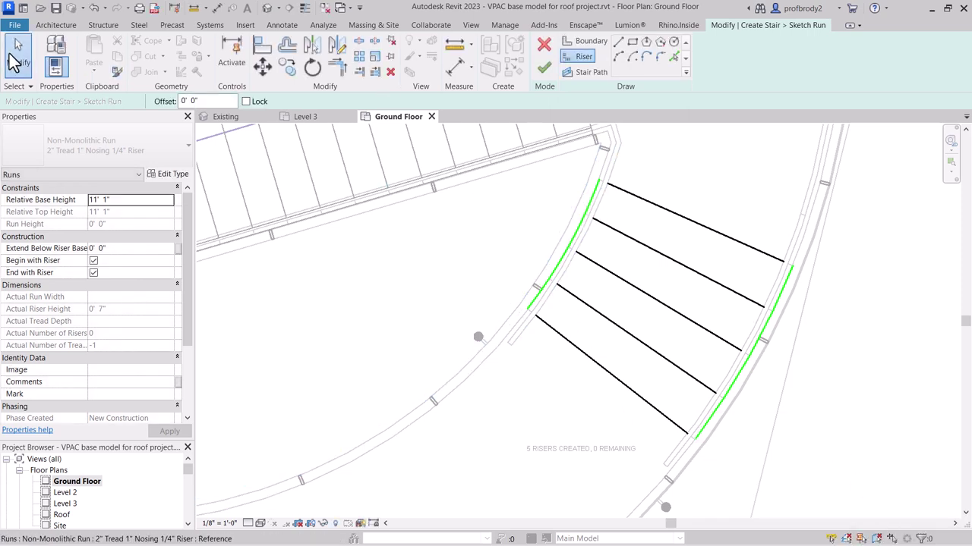
pyautogui.click(16, 59)
pyautogui.click(601, 184)
pyautogui.moveTo(601, 185)
pyautogui.mouseDown()
pyautogui.moveTo(619, 167)
pyautogui.moveTo(608, 151)
pyautogui.mouseUp()
pyautogui.click(796, 283)
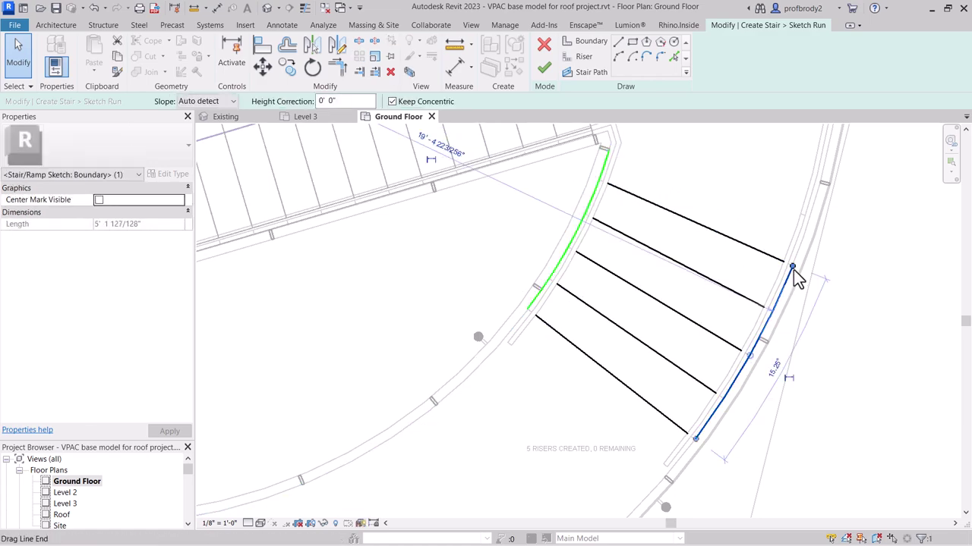
pyautogui.moveTo(794, 270); pyautogui.dragTo(802, 241)
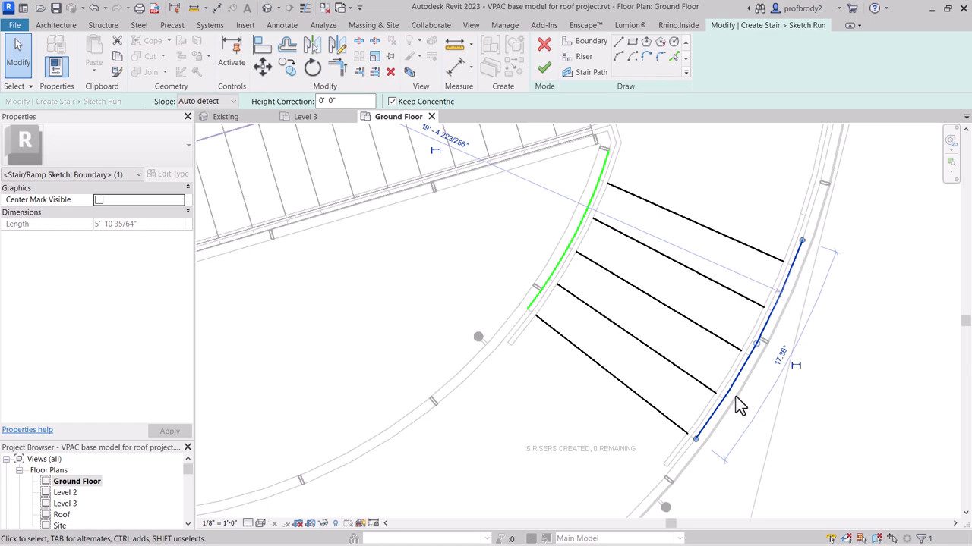
pyautogui.moveTo(695, 439); pyautogui.dragTo(685, 453)
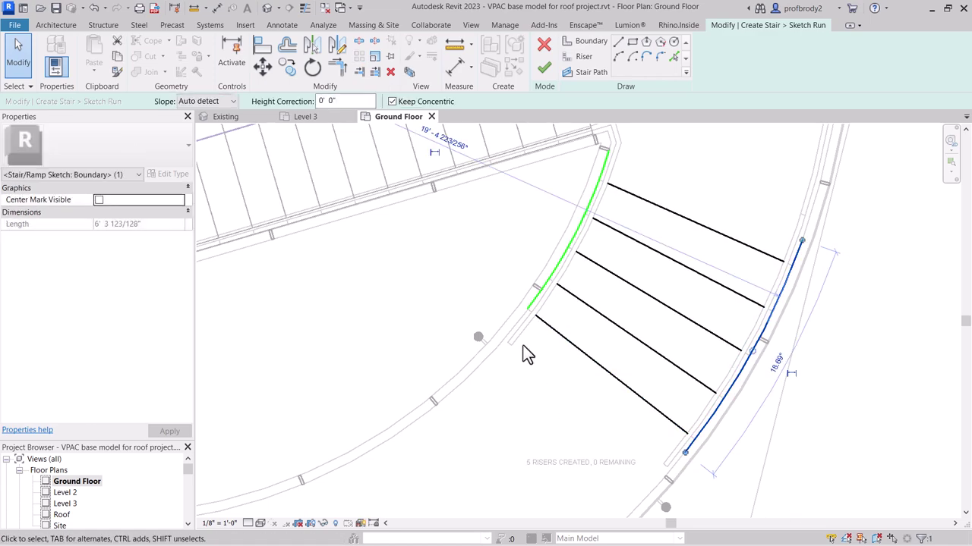
pyautogui.click(529, 304)
pyautogui.moveTo(527, 307); pyautogui.dragTo(517, 320)
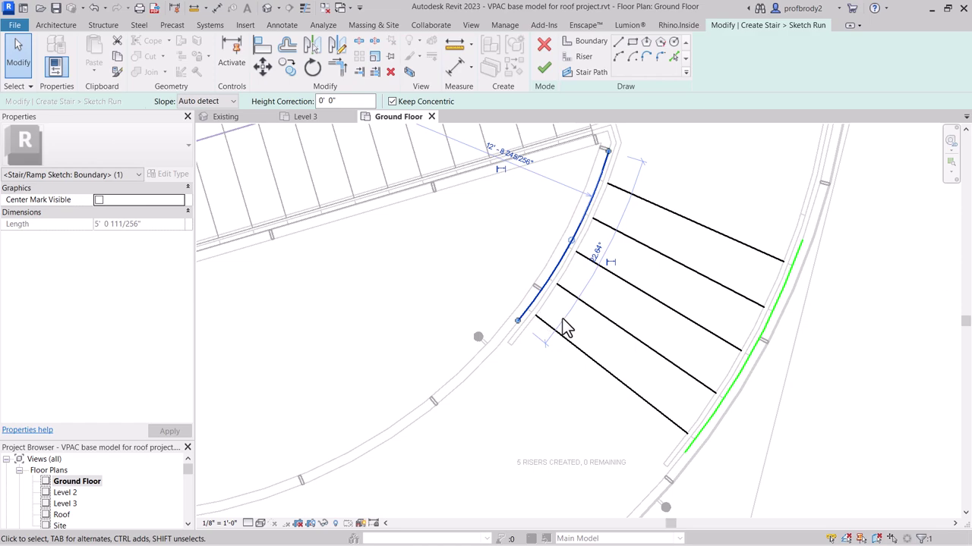
pyautogui.click(542, 70)
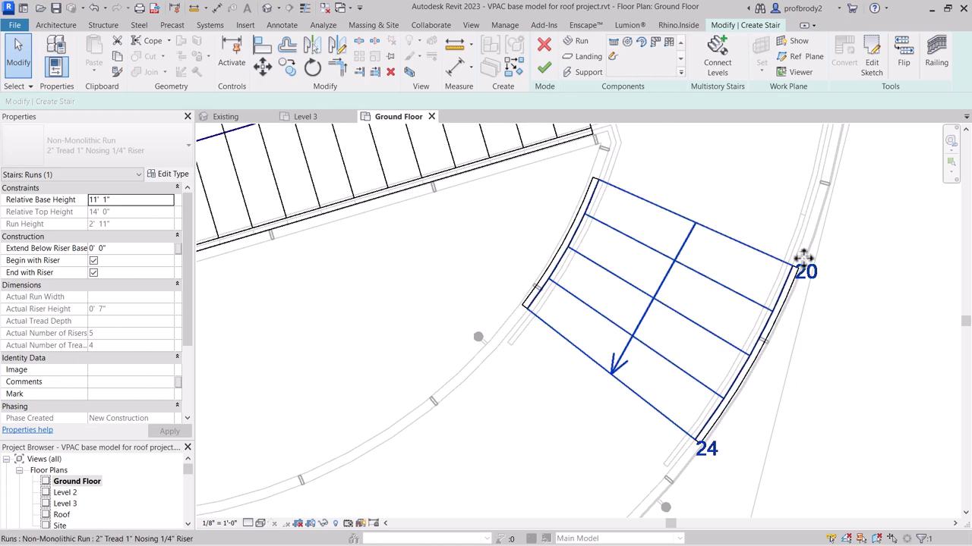
# Step: Pan the plan to show both runs, cancelling the landing and run tools briefly started
pyautogui.scroll(-3, 785, 326)
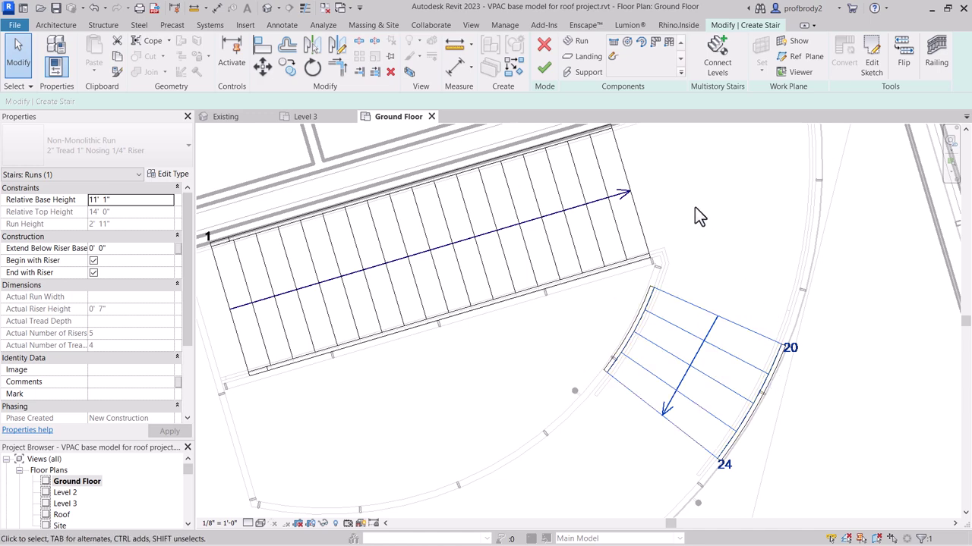
pyautogui.click(582, 58)
pyautogui.moveTo(700, 254); pyautogui.dragTo(640, 312, button='middle')
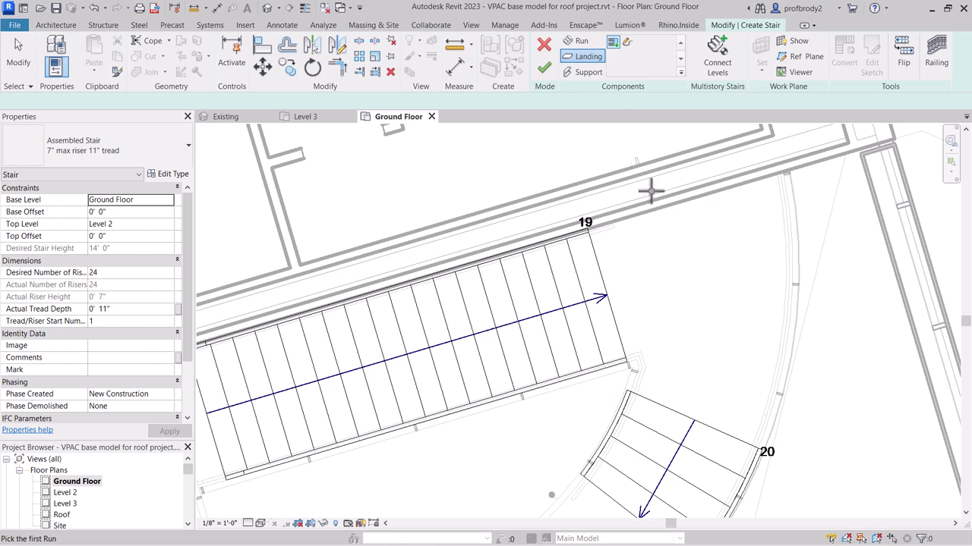
pyautogui.click(579, 42)
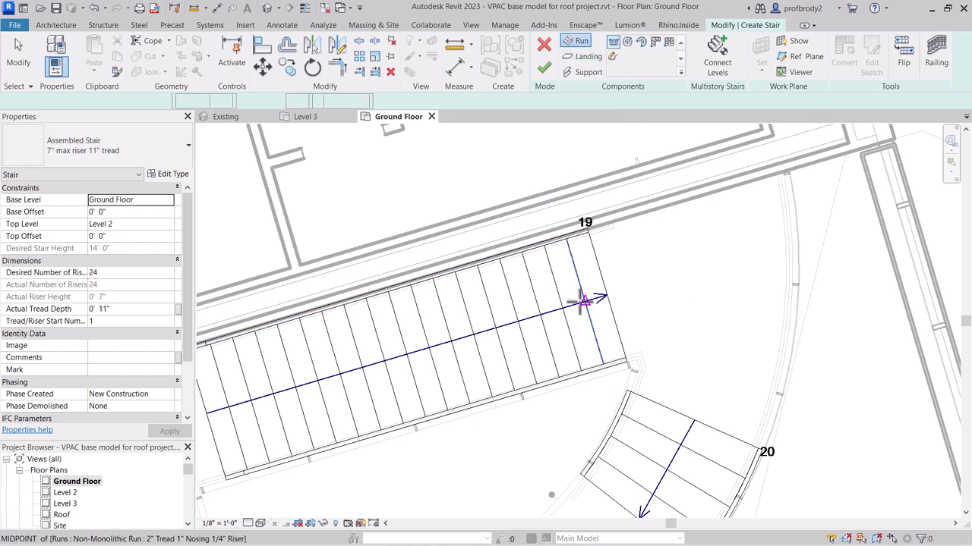
pyautogui.click(27, 57)
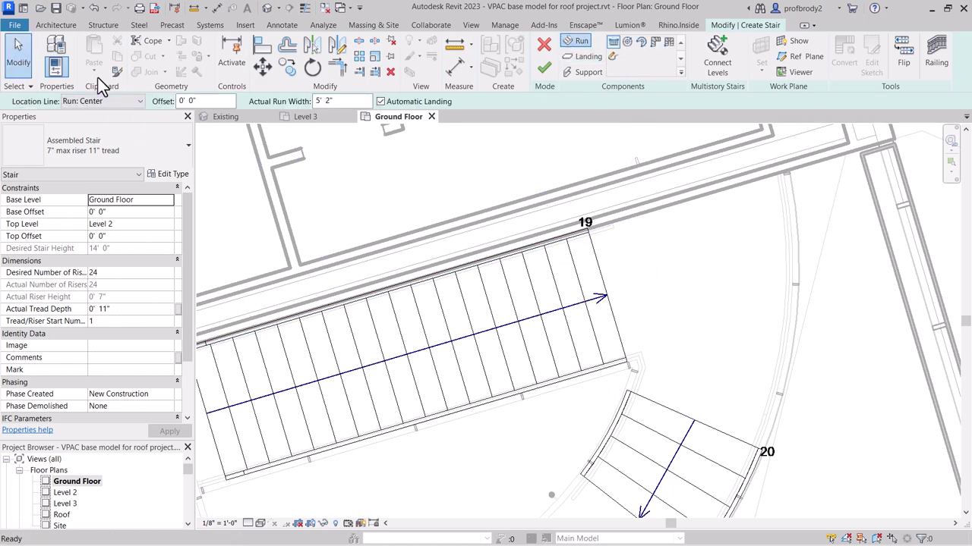
# Step: Check the straight run's Relative Top Height, then start sketching a landing
pyautogui.click(603, 275)
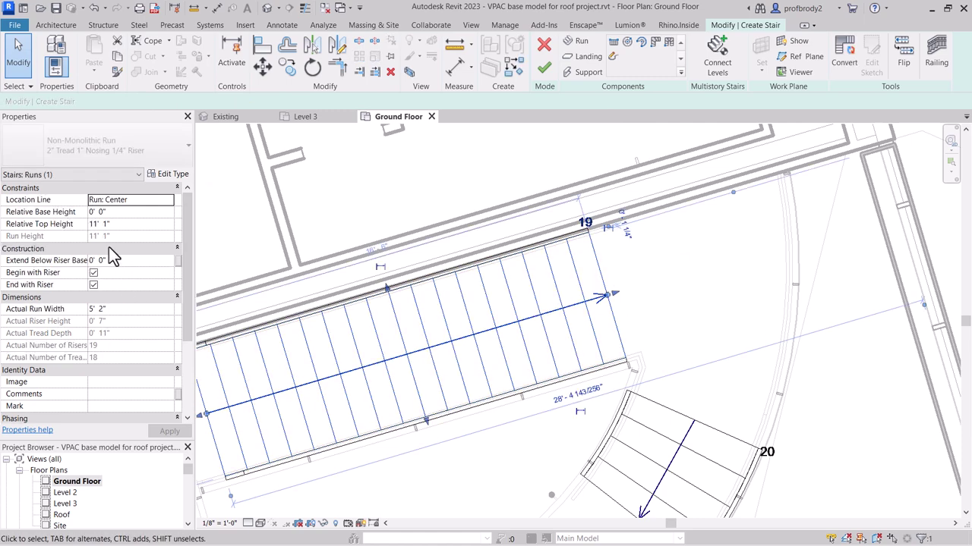
pyautogui.click(119, 225)
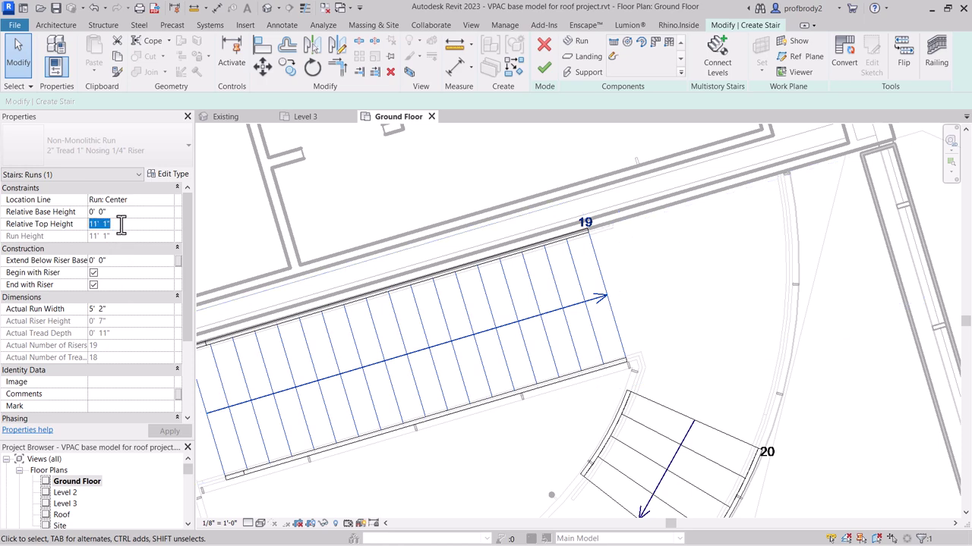
pyautogui.click(525, 163)
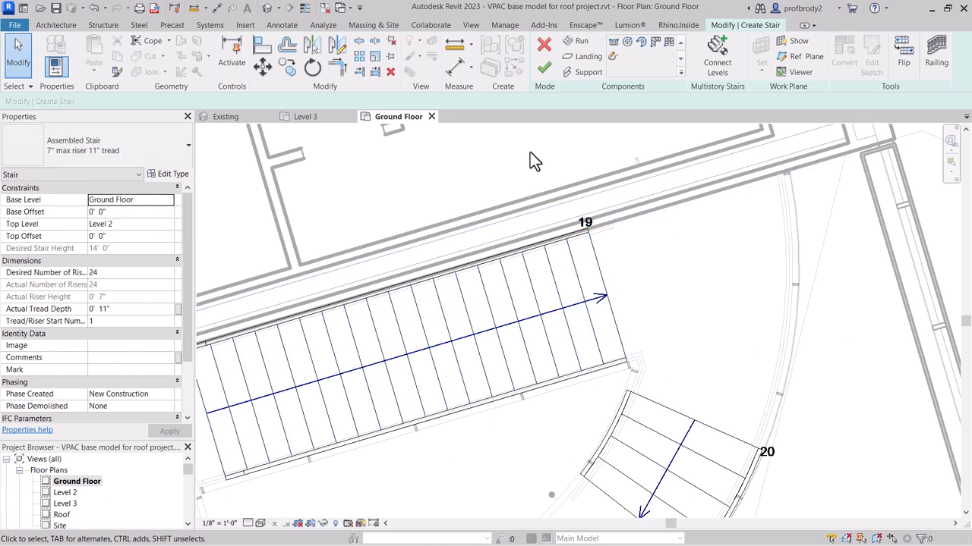
pyautogui.click(588, 56)
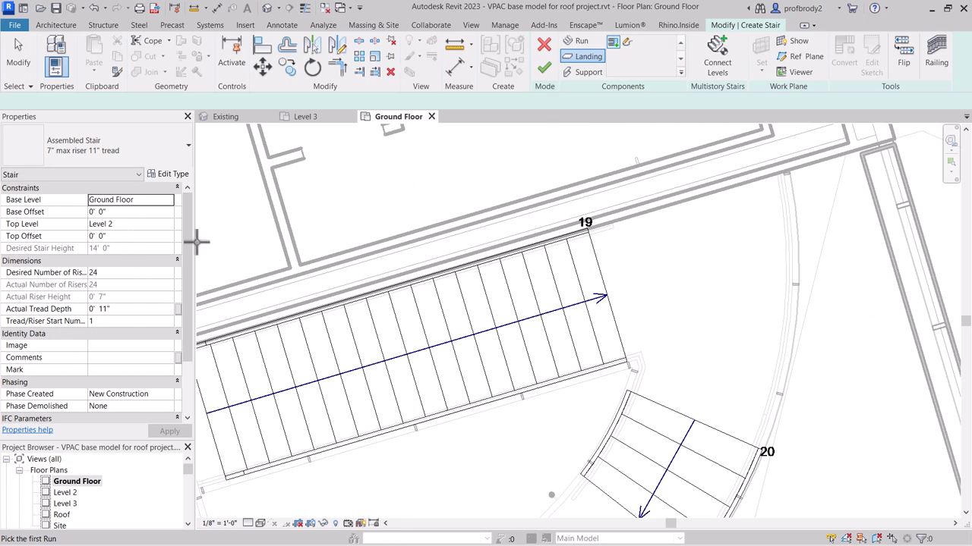
pyautogui.click(627, 43)
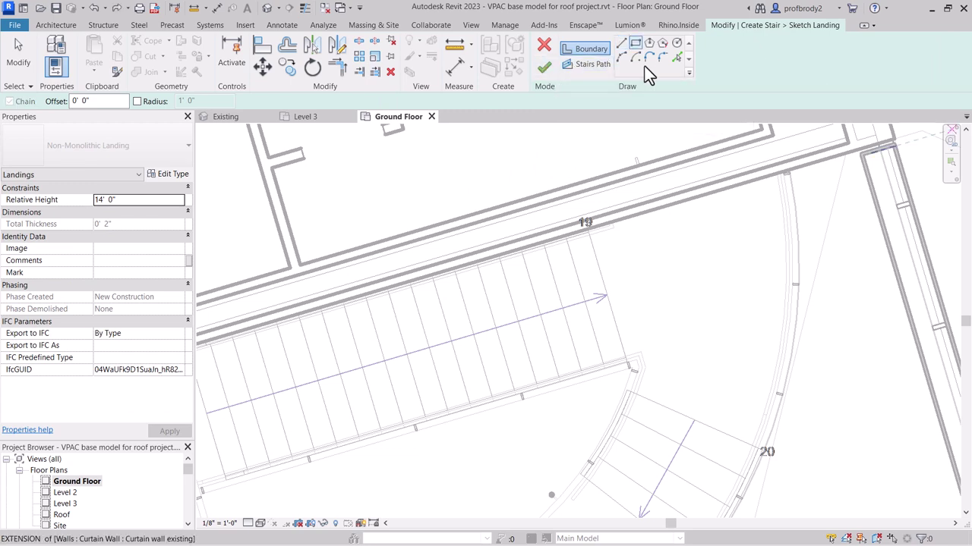
# Step: Trace the landing boundary with Pick Lines and trim the wall-side line to a corner at riser 19
pyautogui.click(636, 43)
pyautogui.click(621, 44)
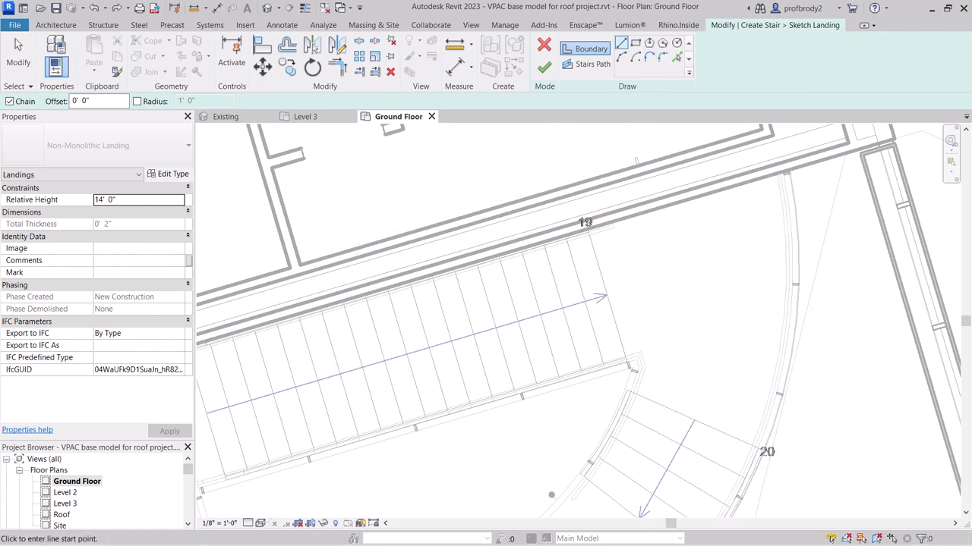
pyautogui.press('p')
pyautogui.press('l')
pyautogui.scroll(1, 552, 290)
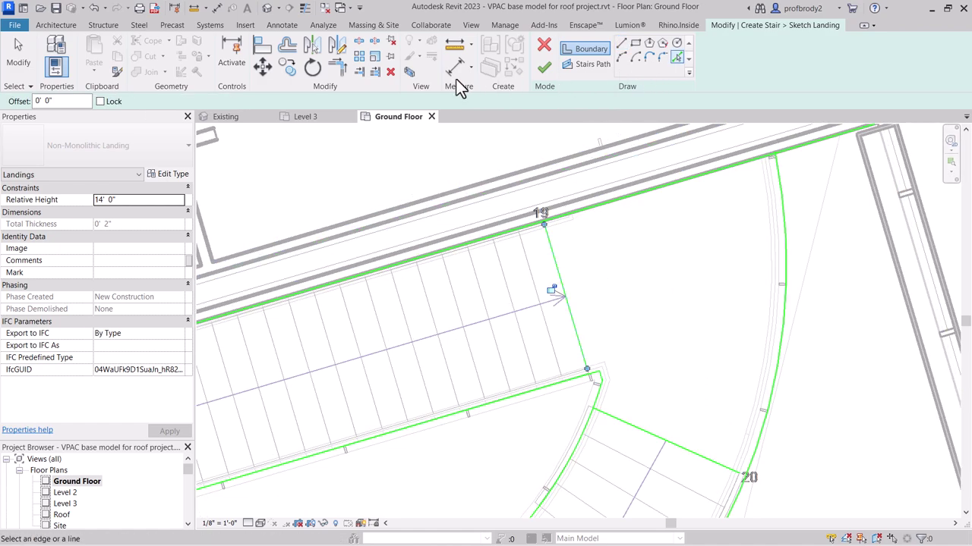
pyautogui.click(337, 67)
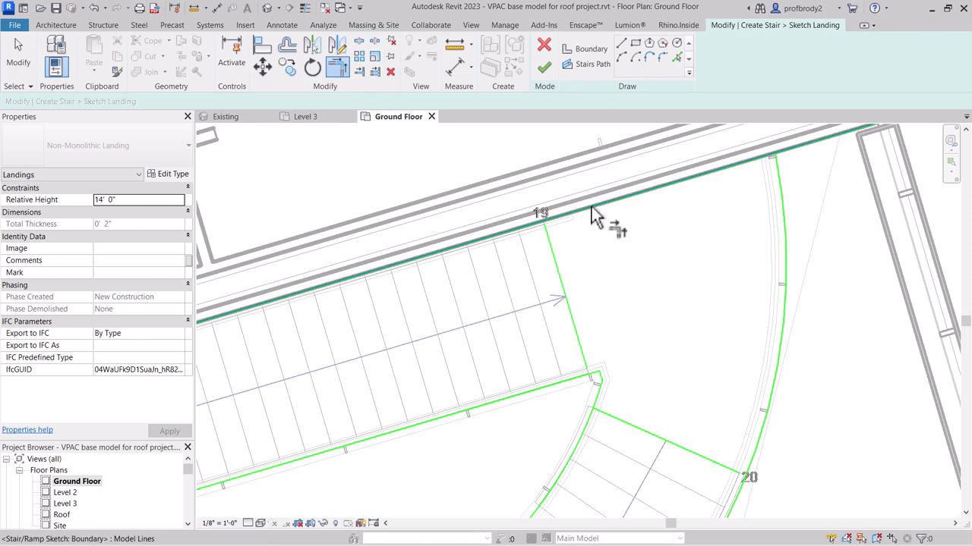
pyautogui.click(592, 215)
pyautogui.click(560, 258)
pyautogui.scroll(-1, 531, 281)
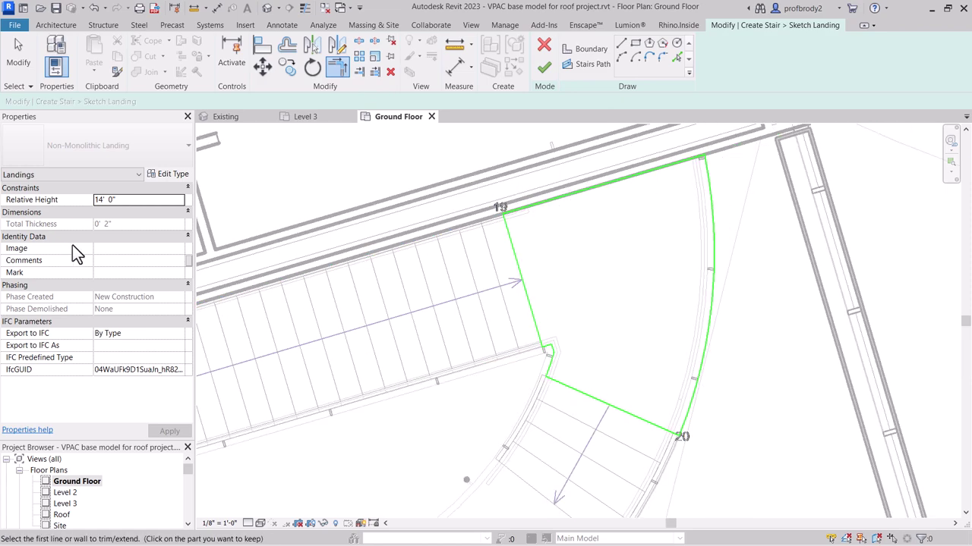
# Step: Set the landing's relative height to 11' 1" and finish the landing sketch
pyautogui.click(145, 200)
pyautogui.write("11'1")
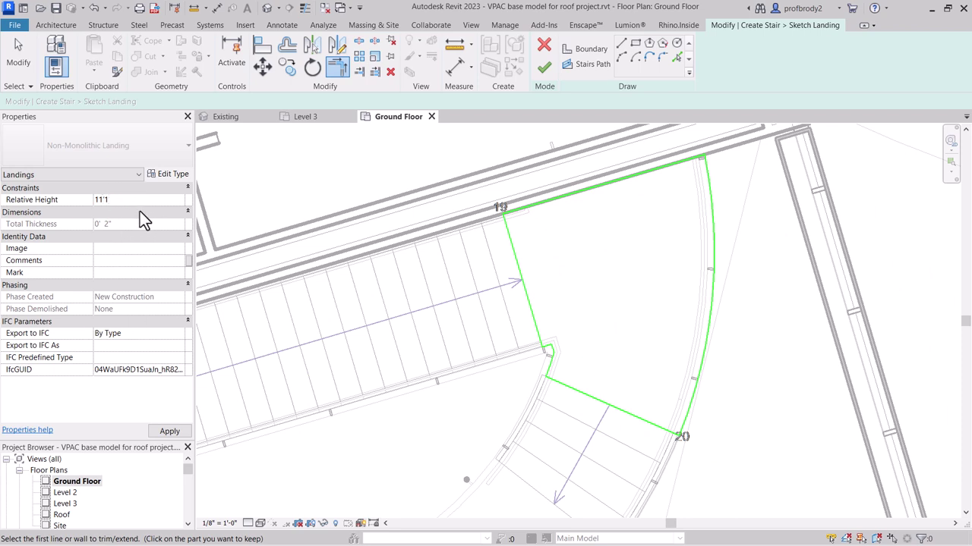
pyautogui.press('Return')
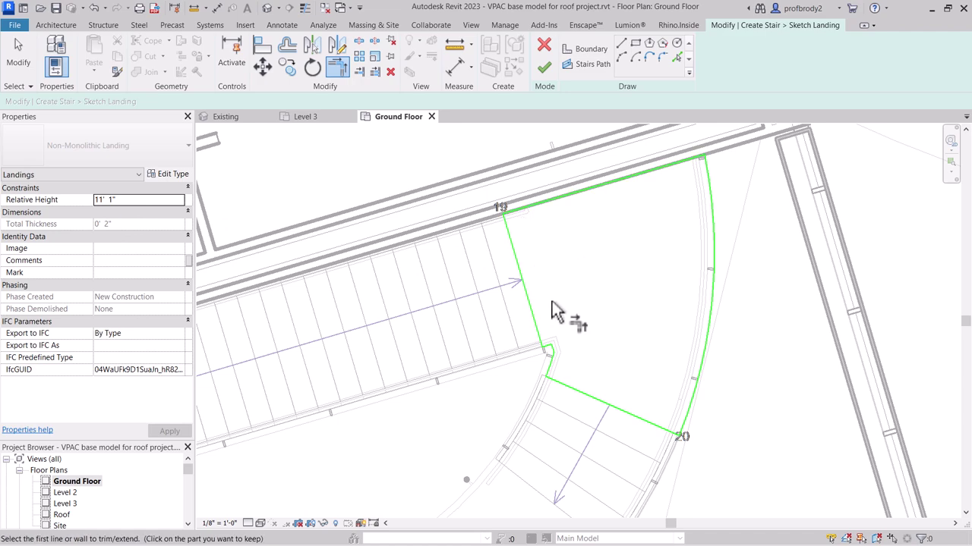
pyautogui.click(543, 68)
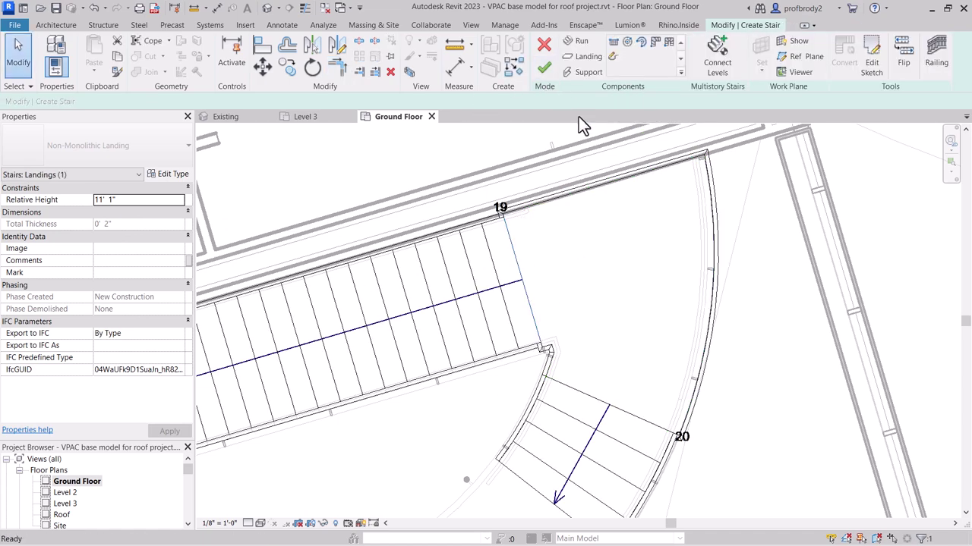
# Step: Finish the stair and orbit the Existing 3D view to inspect it
pyautogui.click(545, 70)
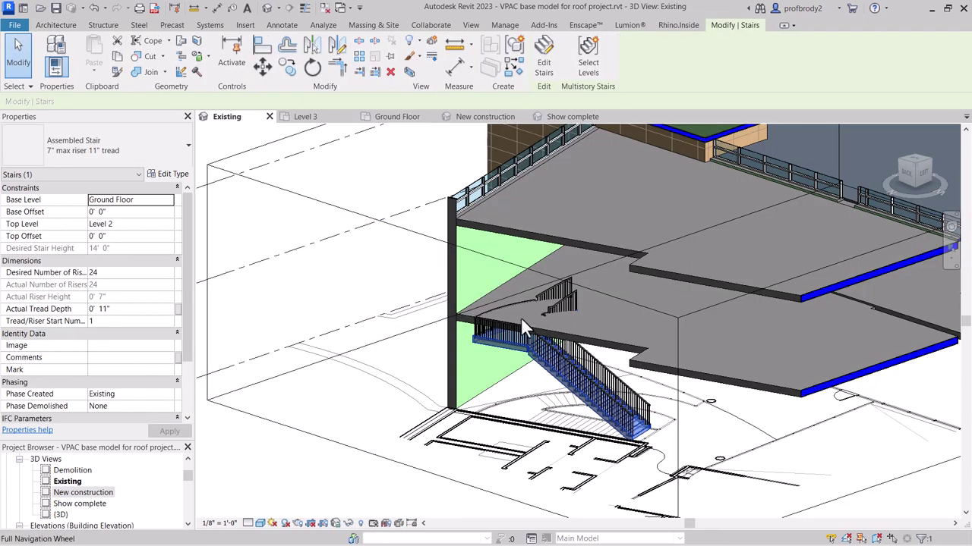
pyautogui.keyDown('shift'); pyautogui.moveTo(529, 320); pyautogui.dragTo(582, 353, button='middle'); pyautogui.keyUp('shift')
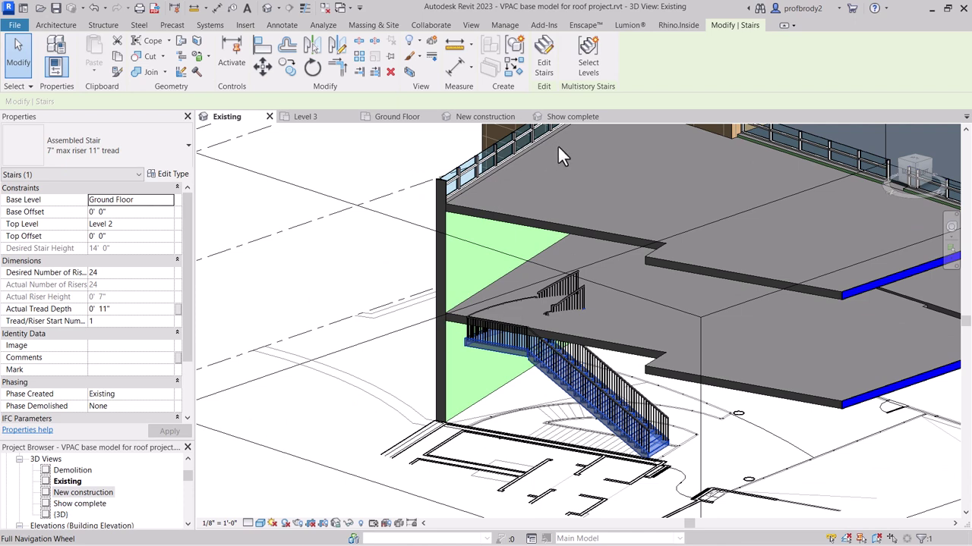
# Step: Connect Level 3 to the multistory stair and finish it
pyautogui.click(589, 68)
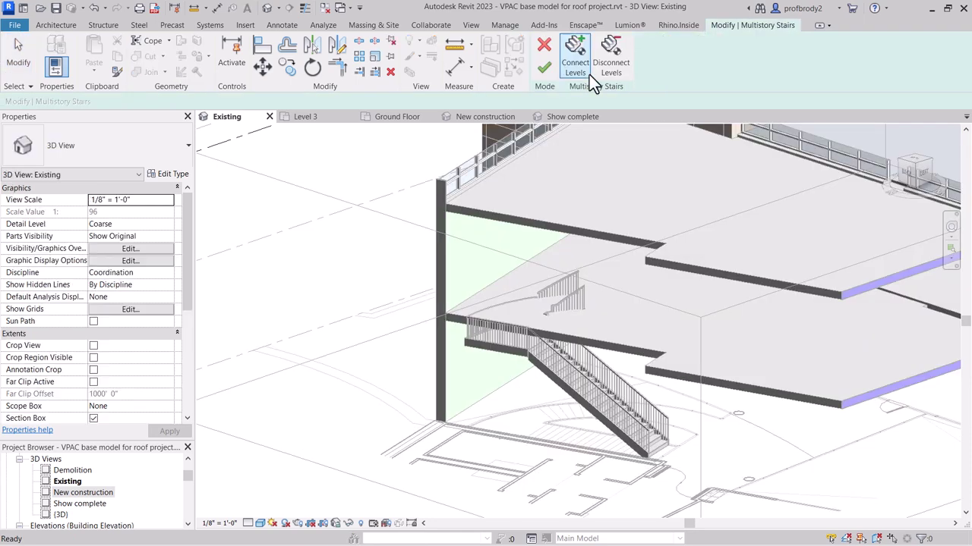
pyautogui.scroll(-3, 420, 328)
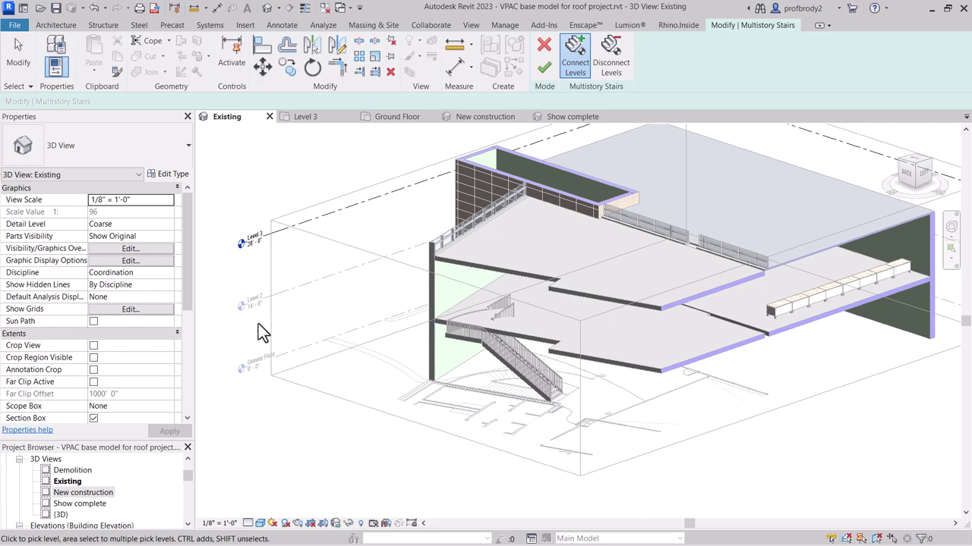
pyautogui.click(281, 234)
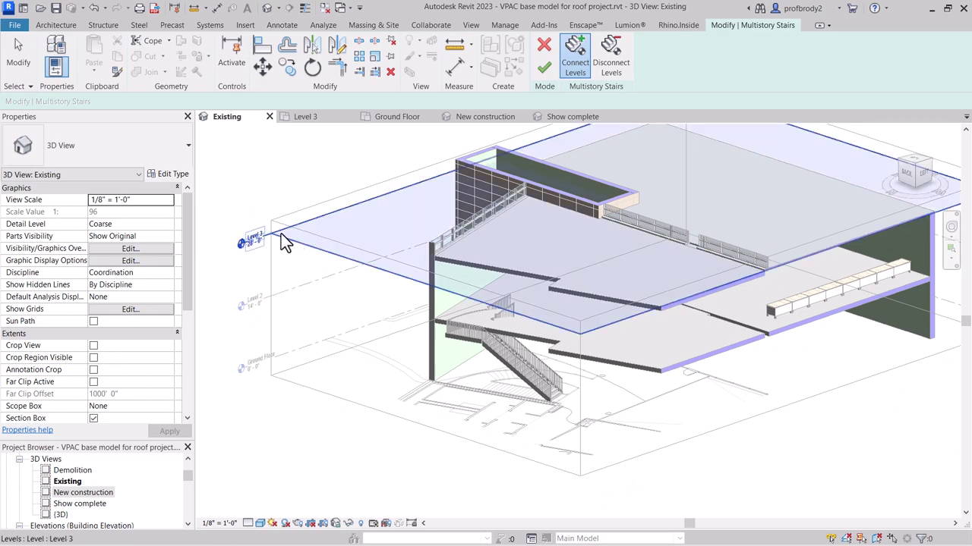
pyautogui.click(543, 67)
pyautogui.scroll(4, 444, 372)
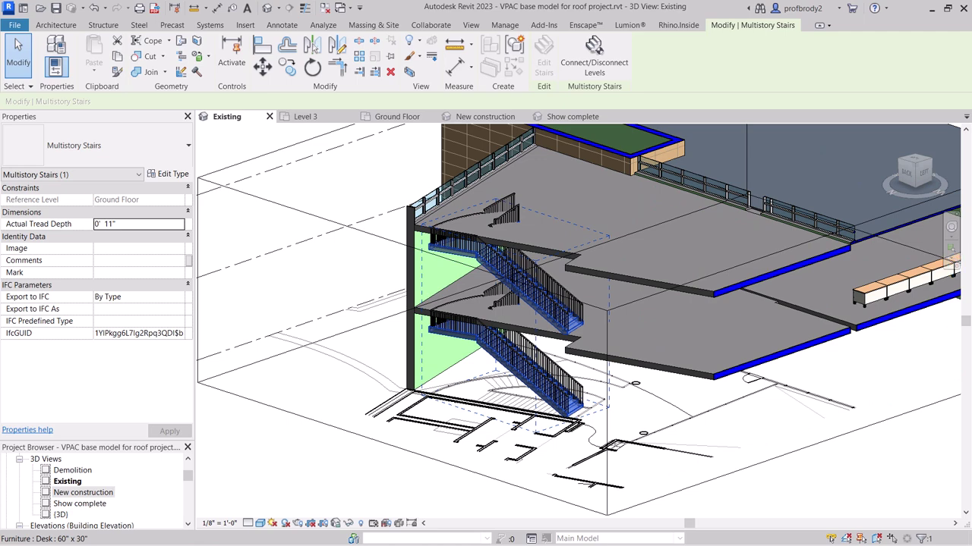
# Step: Start a shaft opening, view Level 3 in Hidden Line, then discard the shaft sketch
pyautogui.click(56, 24)
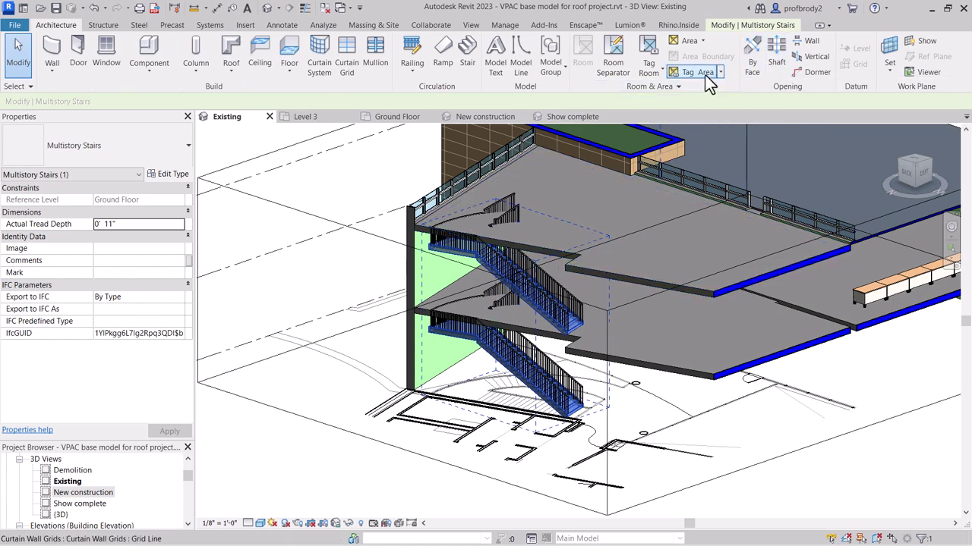
pyautogui.click(770, 65)
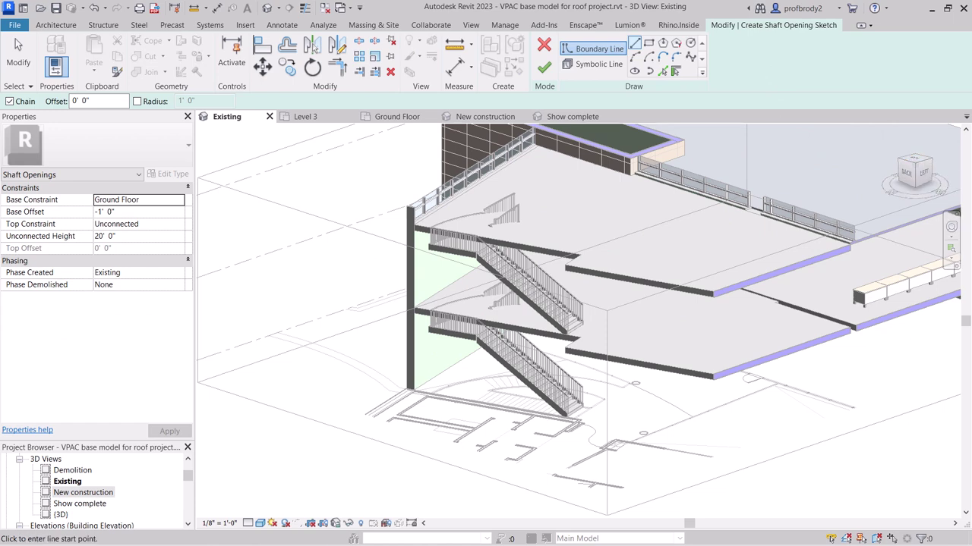
pyautogui.click(313, 120)
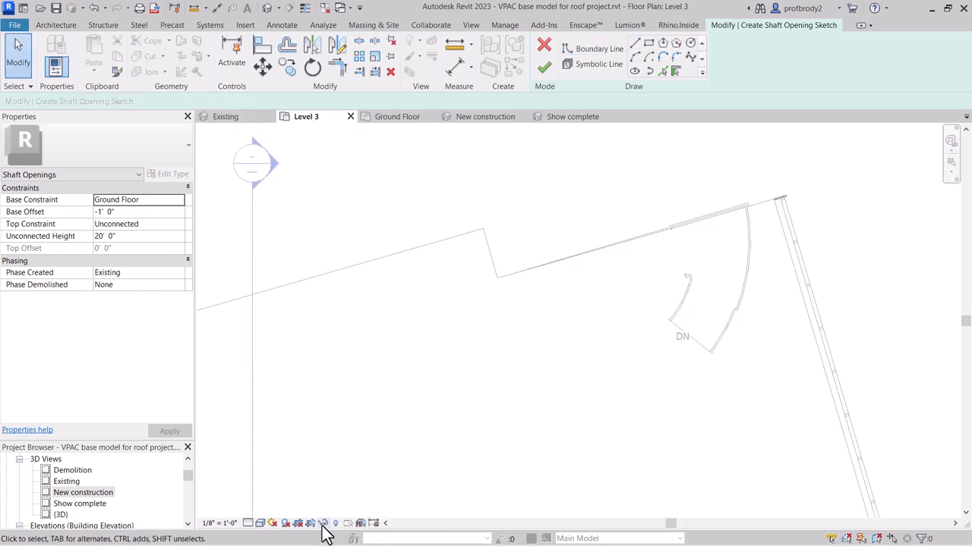
pyautogui.click(262, 523)
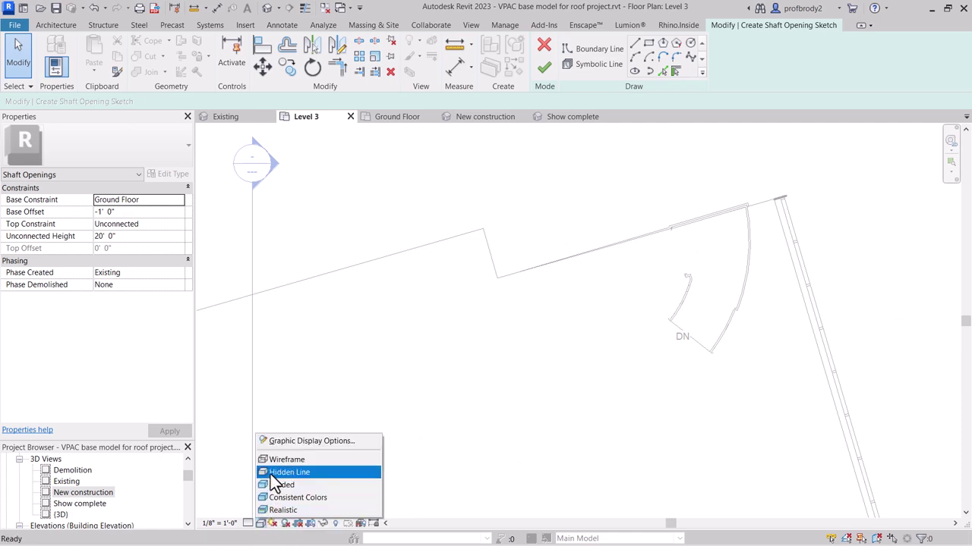
pyautogui.click(267, 470)
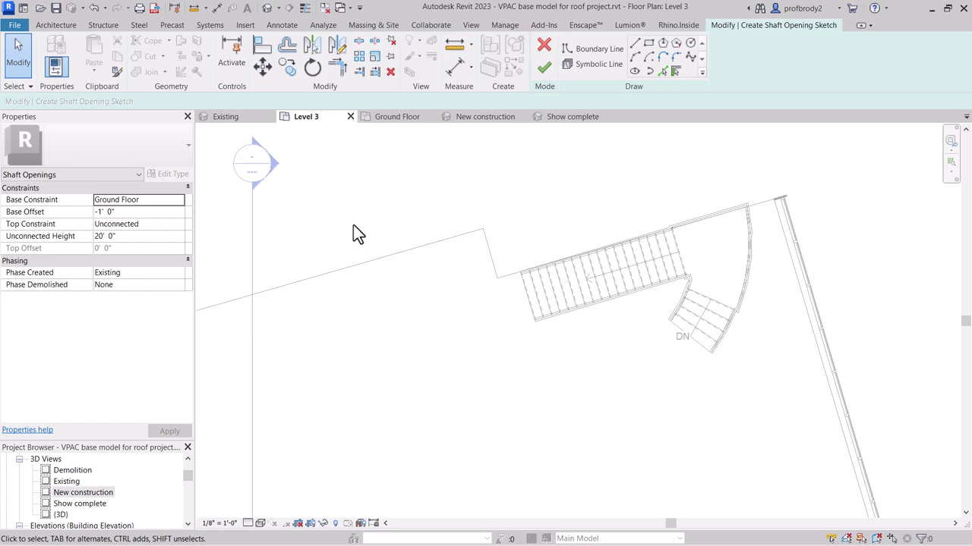
pyautogui.click(544, 48)
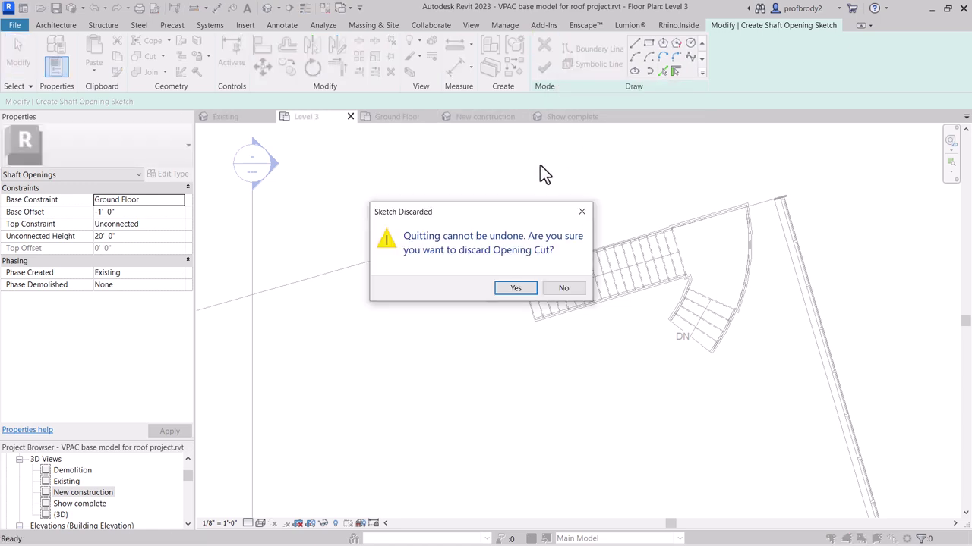
pyautogui.click(516, 288)
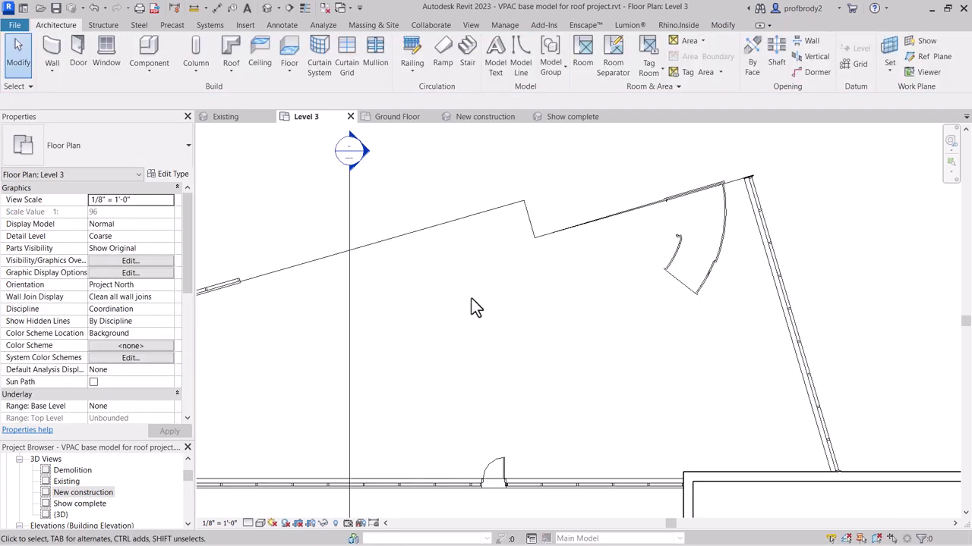
# Step: Set the Level 3 view range's View Depth to Unlimited and apply the change
pyautogui.moveTo(495, 318); pyautogui.dragTo(502, 341, button='middle')
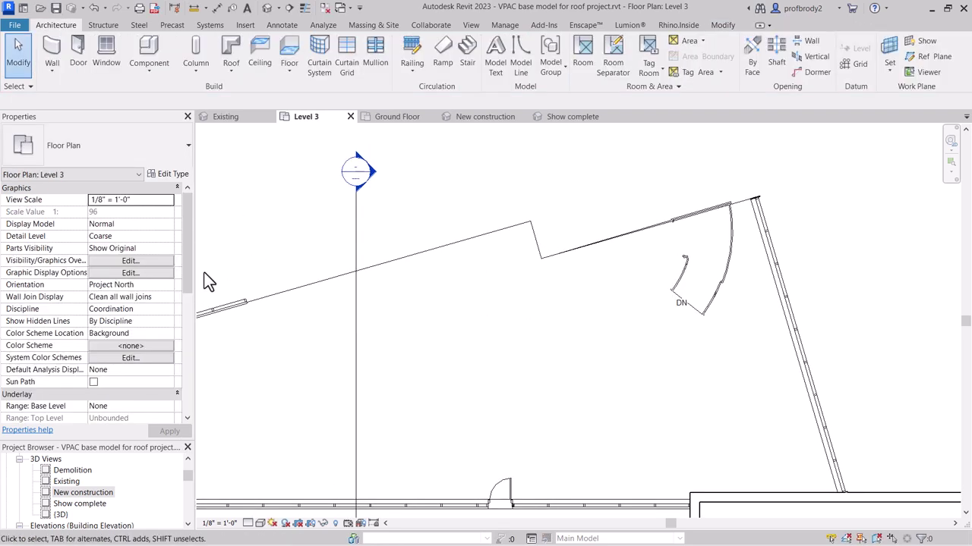
pyautogui.scroll(-5, 186, 268)
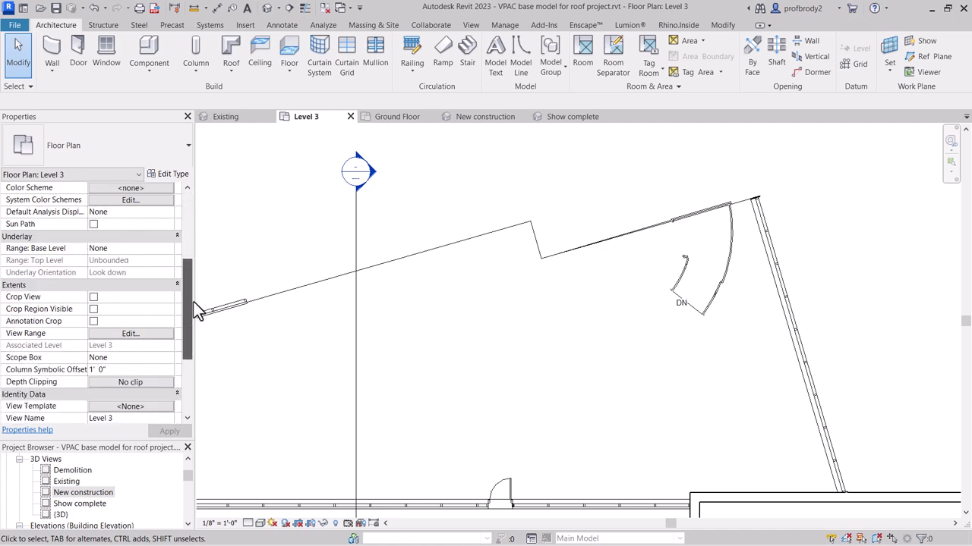
pyautogui.scroll(-2, 201, 320)
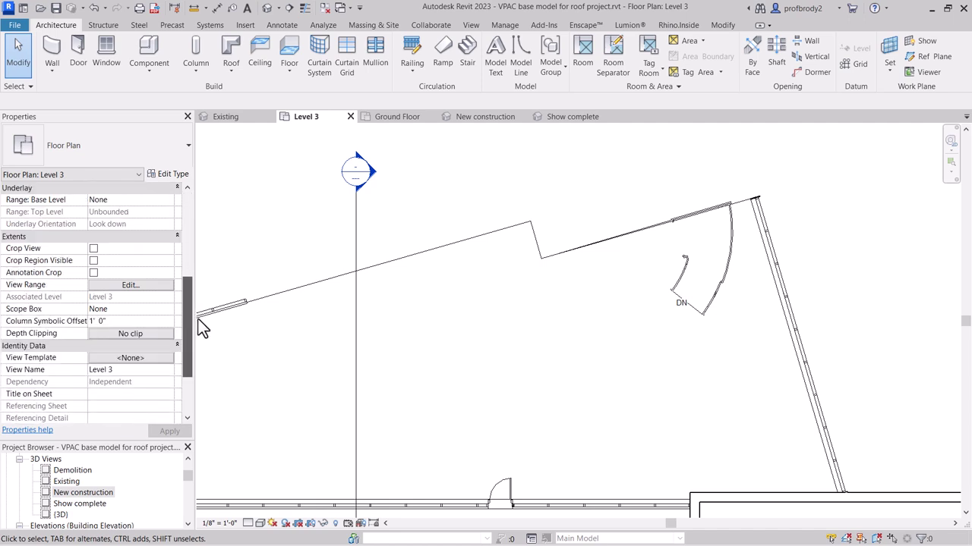
pyautogui.scroll(3, 199, 325)
pyautogui.scroll(1, 218, 324)
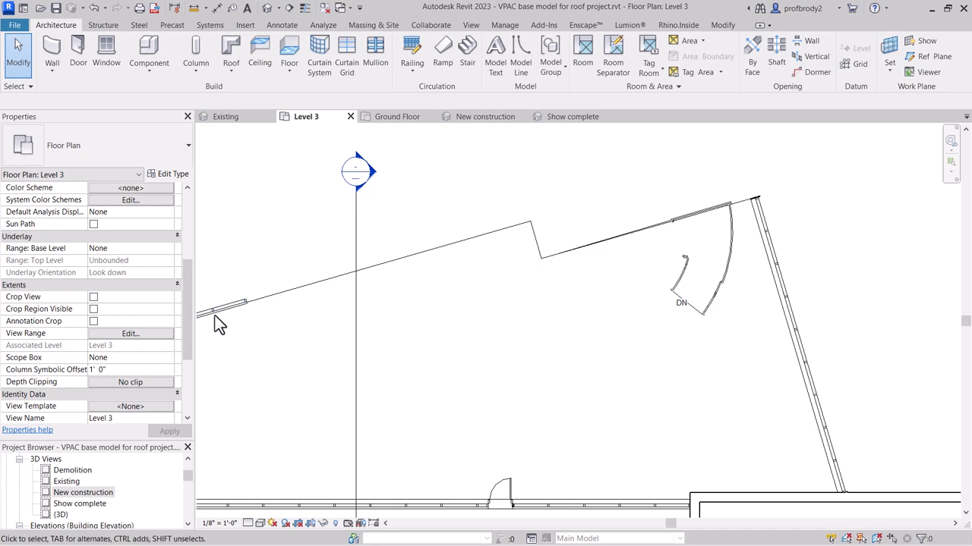
pyautogui.click(130, 336)
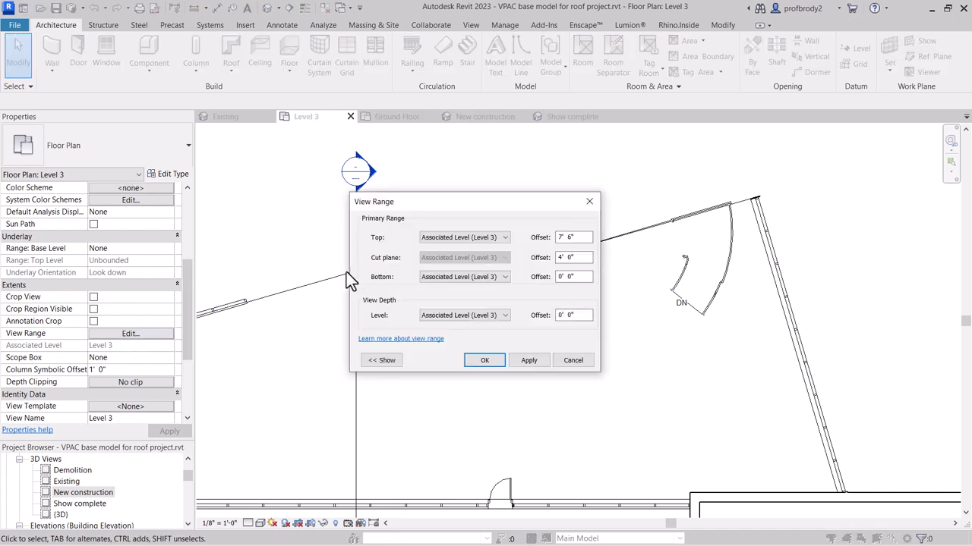
pyautogui.moveTo(411, 201); pyautogui.dragTo(179, 125)
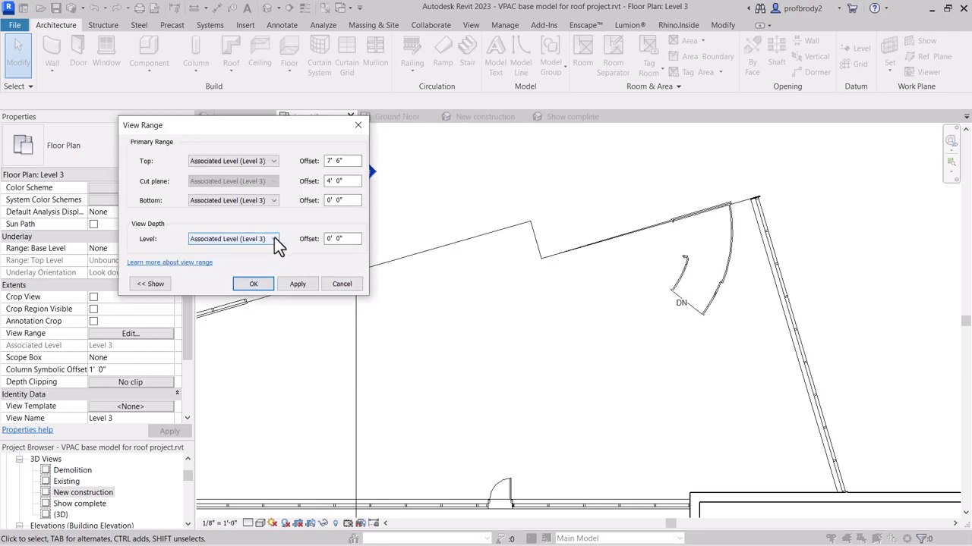
pyautogui.click(273, 239)
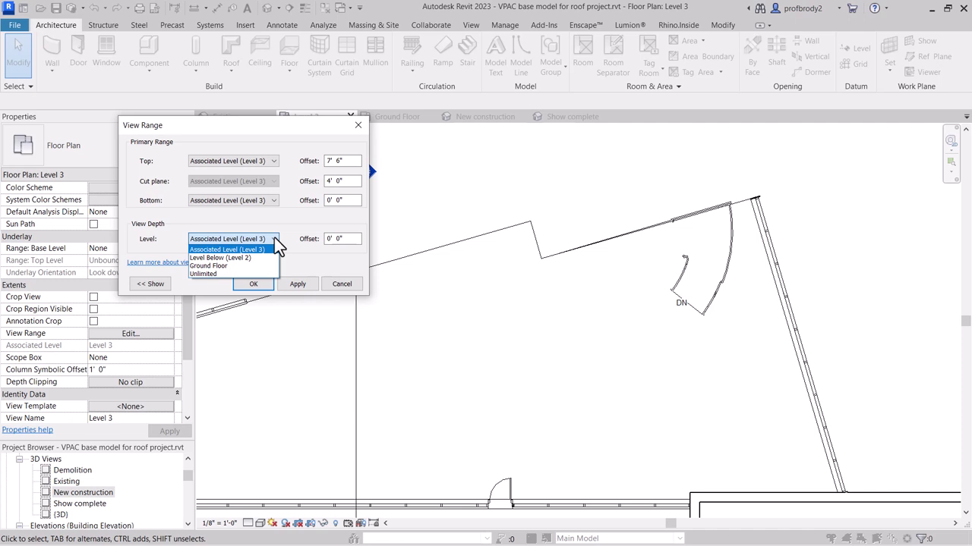
pyautogui.click(216, 274)
pyautogui.click(298, 284)
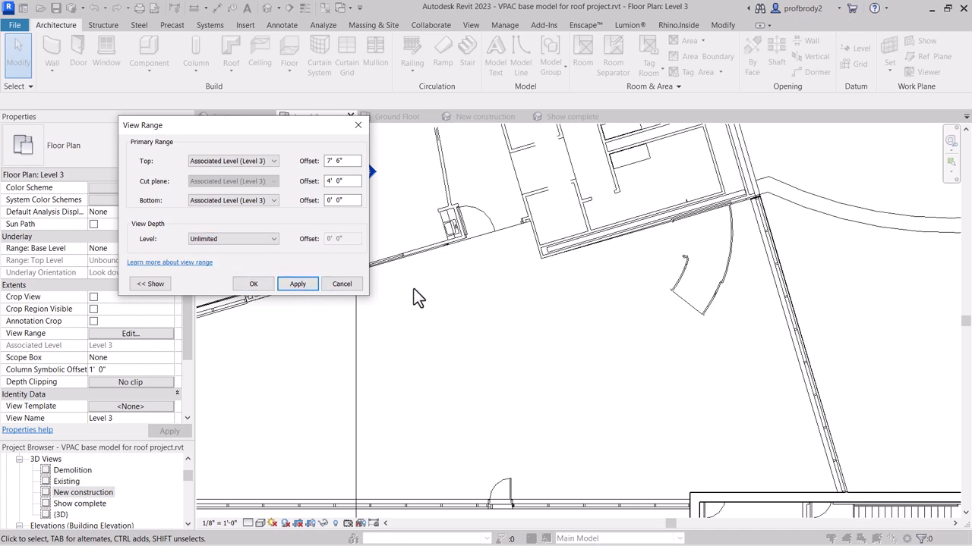
pyautogui.click(253, 285)
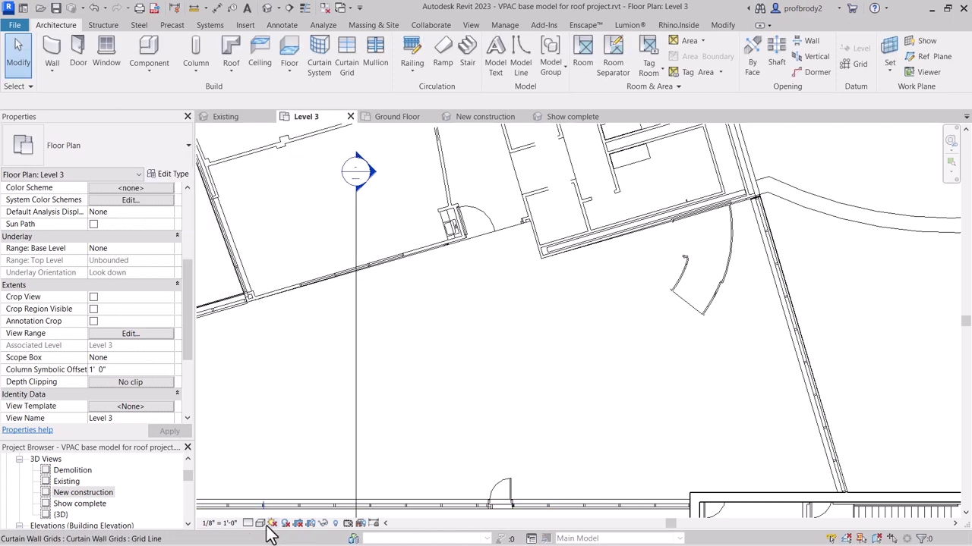
pyautogui.click(260, 524)
# Step: Show the plan in Wireframe and start trimming the shaft sketch lines into corners
pyautogui.click(285, 460)
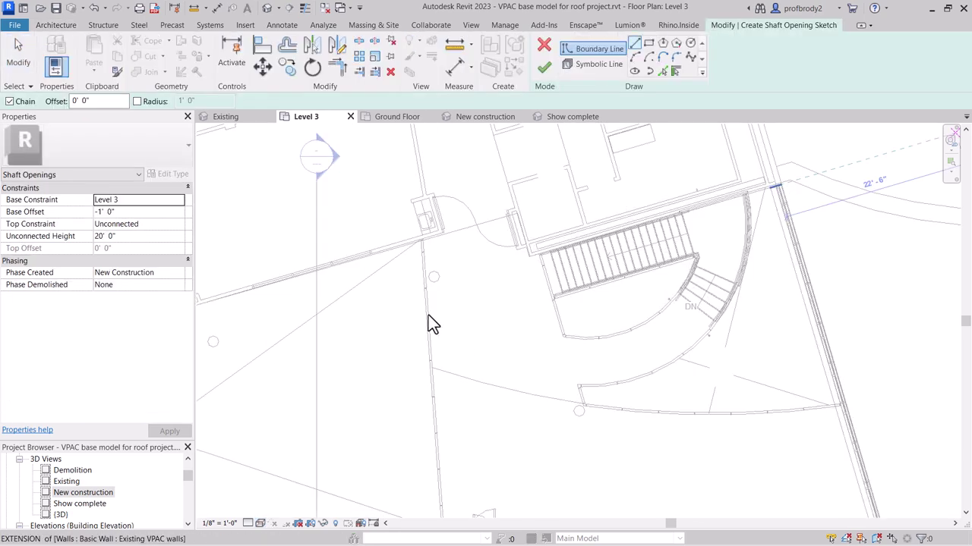
pyautogui.scroll(1, 654, 280)
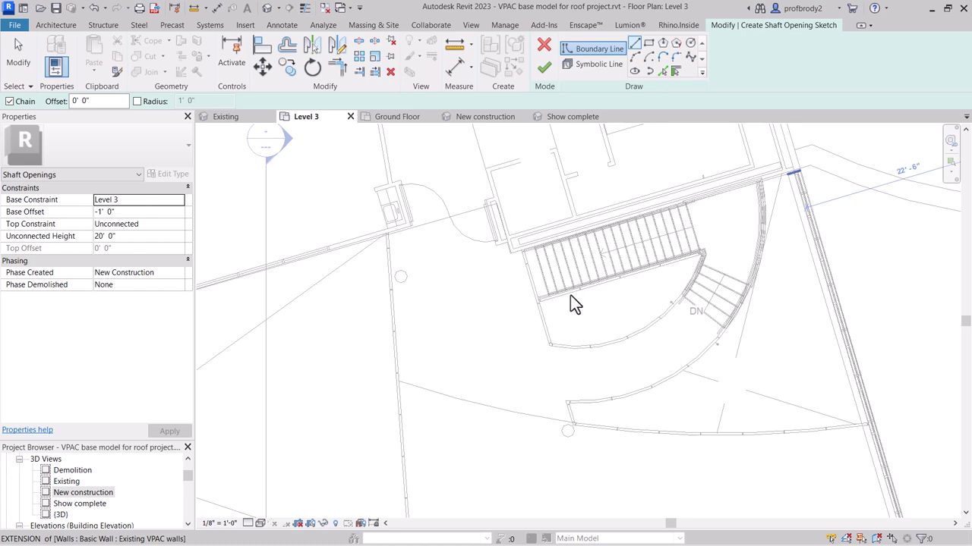
pyautogui.press('t')
pyautogui.press('r')
pyautogui.scroll(2, 486, 276)
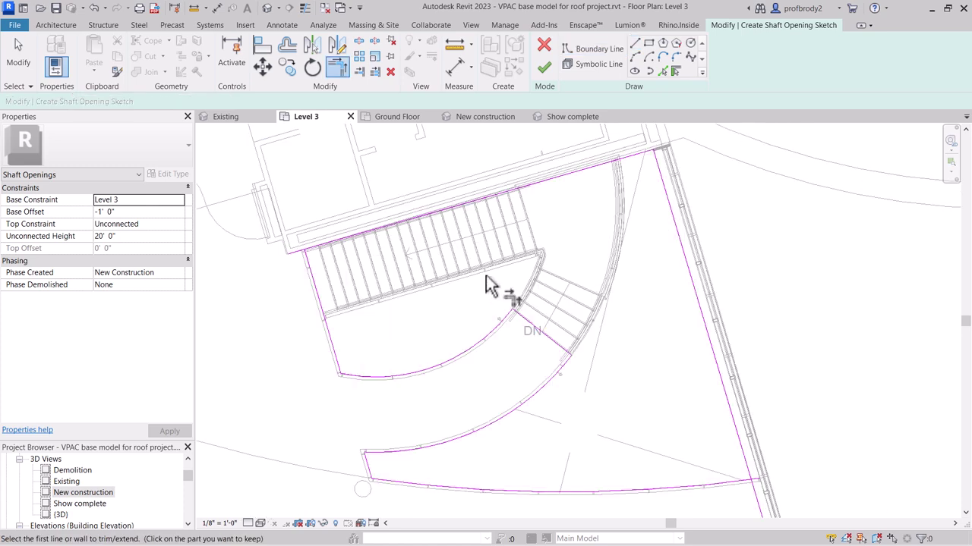
pyautogui.scroll(4, 509, 334)
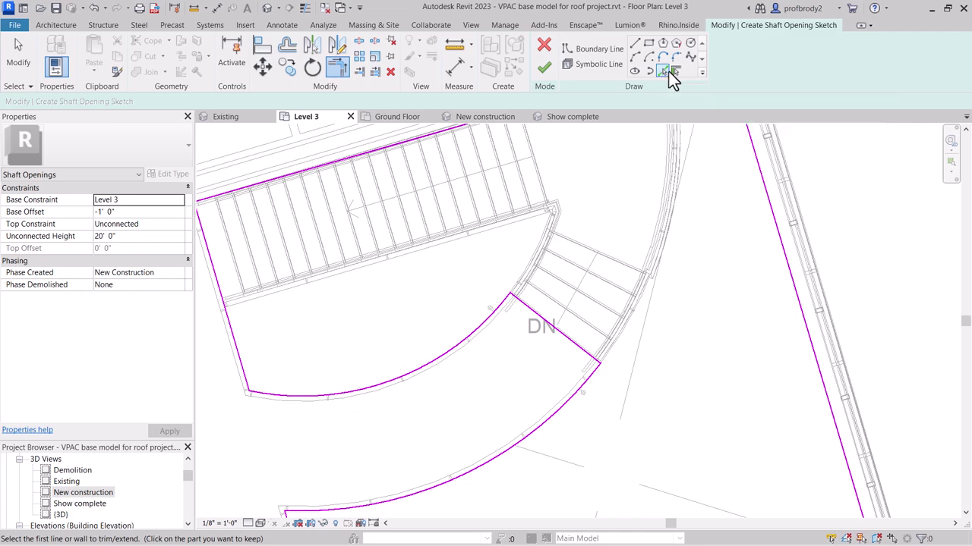
pyautogui.scroll(-1, 497, 355)
pyautogui.scroll(-1, 497, 356)
pyautogui.moveTo(497, 355)
pyautogui.mouseDown(button='middle')
pyautogui.moveTo(590, 325)
pyautogui.moveTo(618, 288)
pyautogui.mouseUp(button='middle')
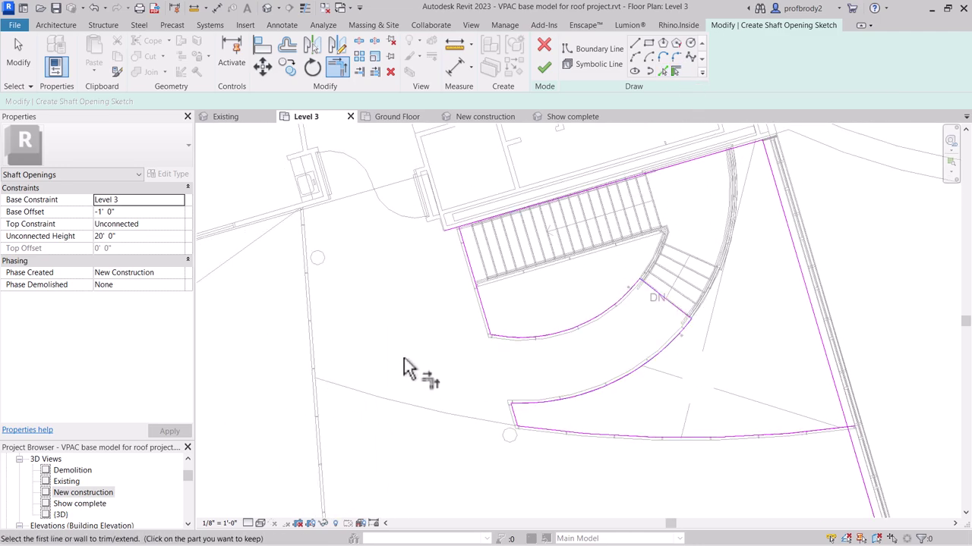
# Step: Base the shaft at Ground Floor with a positive 1' 0" base offset
pyautogui.click(181, 200)
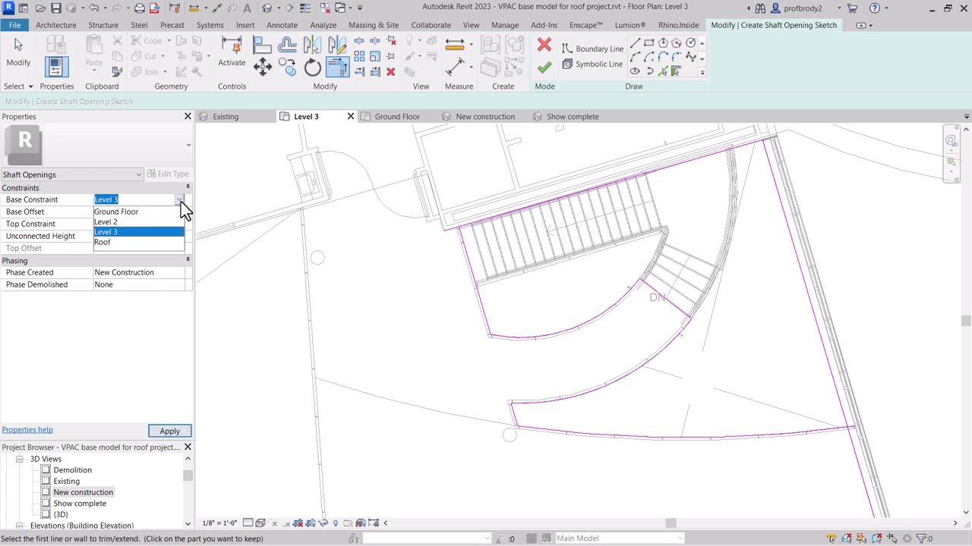
pyautogui.click(122, 213)
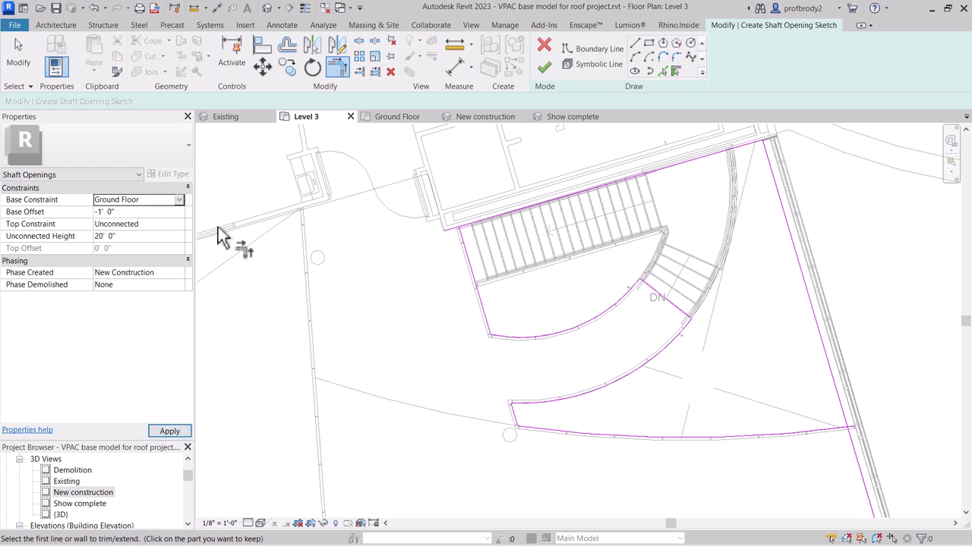
pyautogui.click(103, 214)
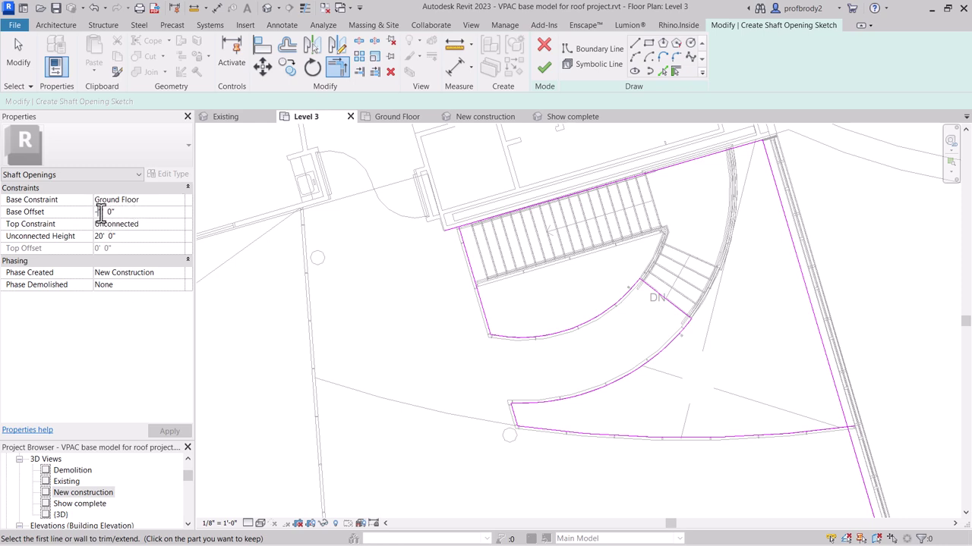
pyautogui.moveTo(98, 213); pyautogui.dragTo(94, 212)
pyautogui.press('Delete')
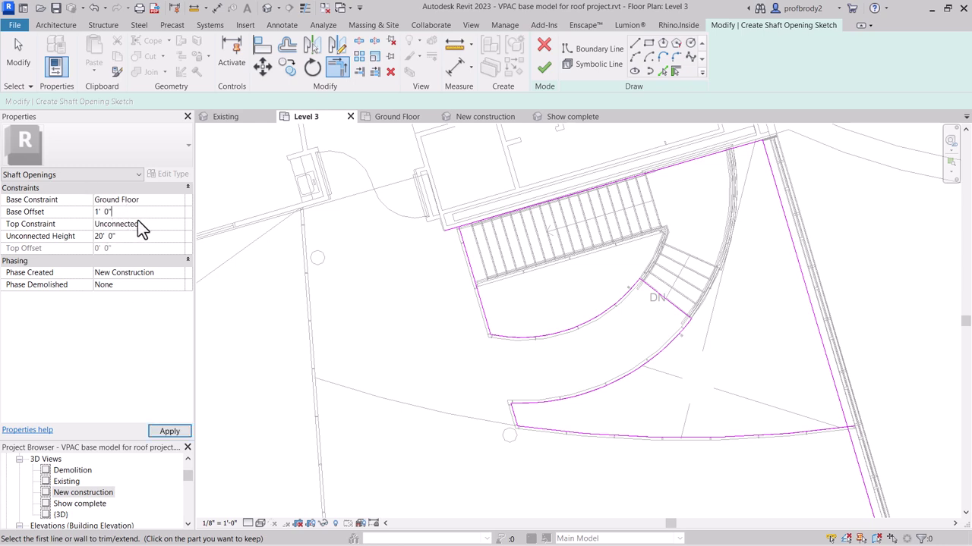
# Step: Set the shaft's top constraint to the Roof level with a -1 top offset
pyautogui.click(175, 226)
pyautogui.click(180, 227)
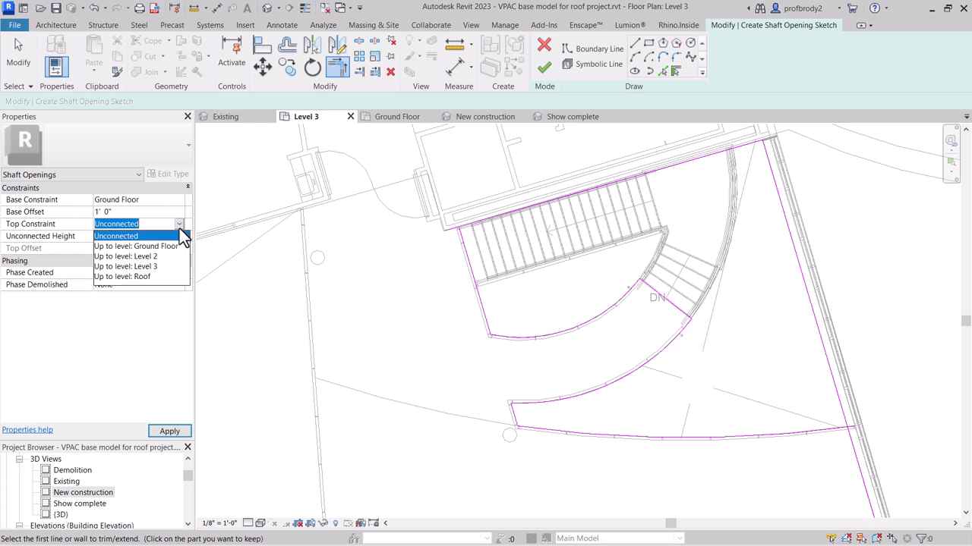
pyautogui.click(143, 277)
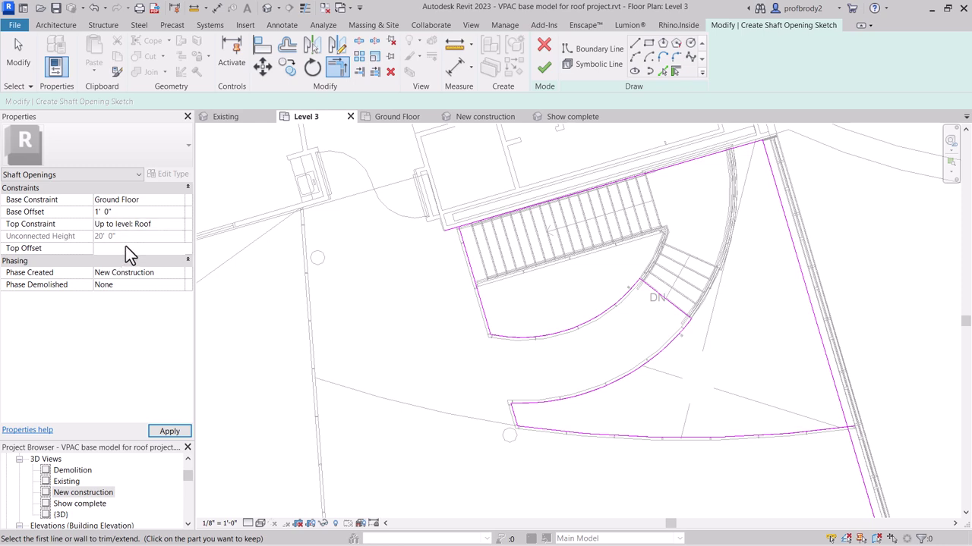
pyautogui.click(126, 250)
pyautogui.write('-1\' 0"')
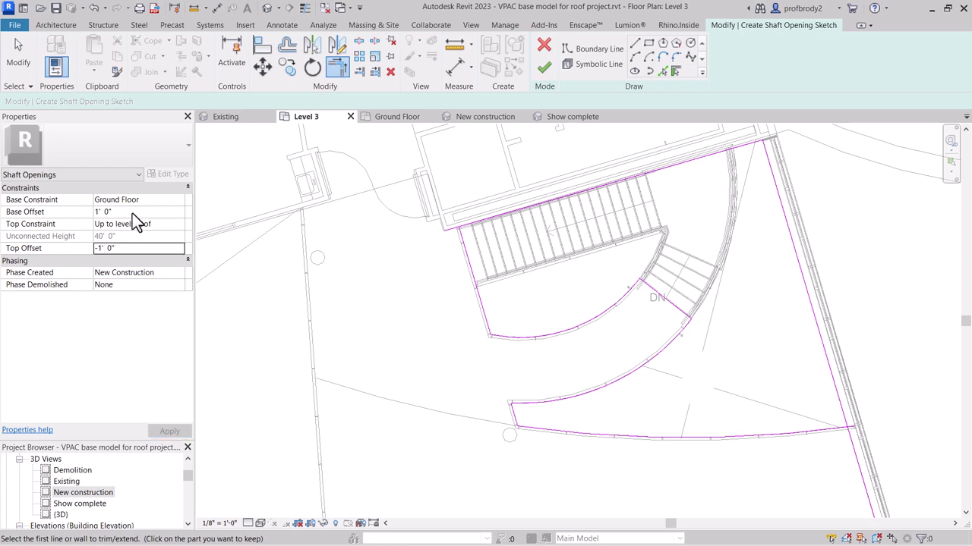
# Step: Change the shaft top to Level 3 with a 1' 0" top offset and apply
pyautogui.click(132, 213)
pyautogui.click(139, 249)
pyautogui.click(175, 224)
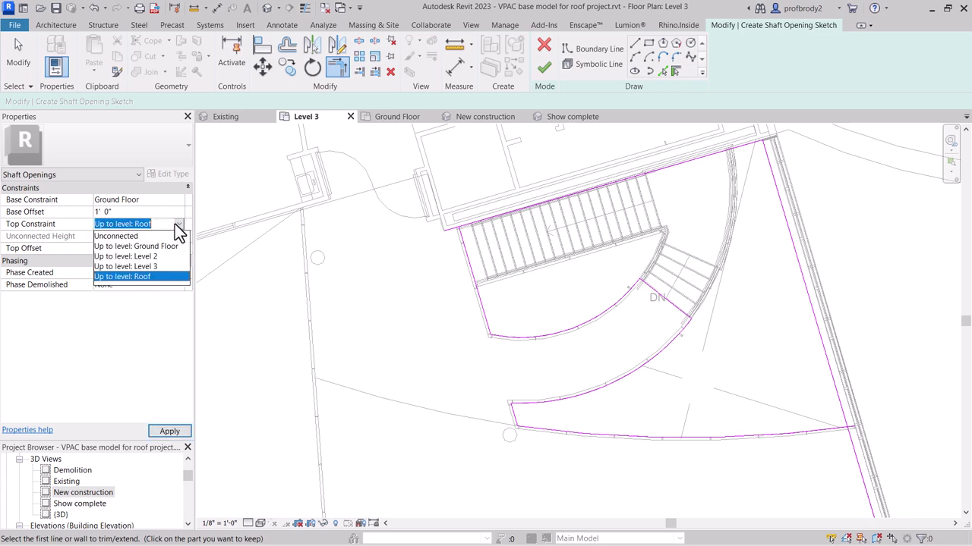
pyautogui.click(145, 265)
pyautogui.click(124, 249)
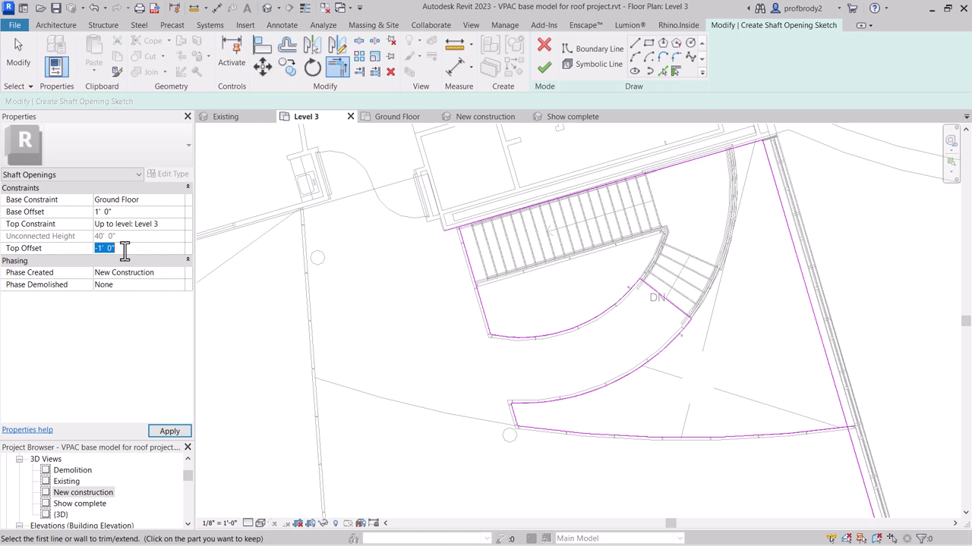
pyautogui.write('1')
pyautogui.click(139, 212)
pyautogui.click(185, 431)
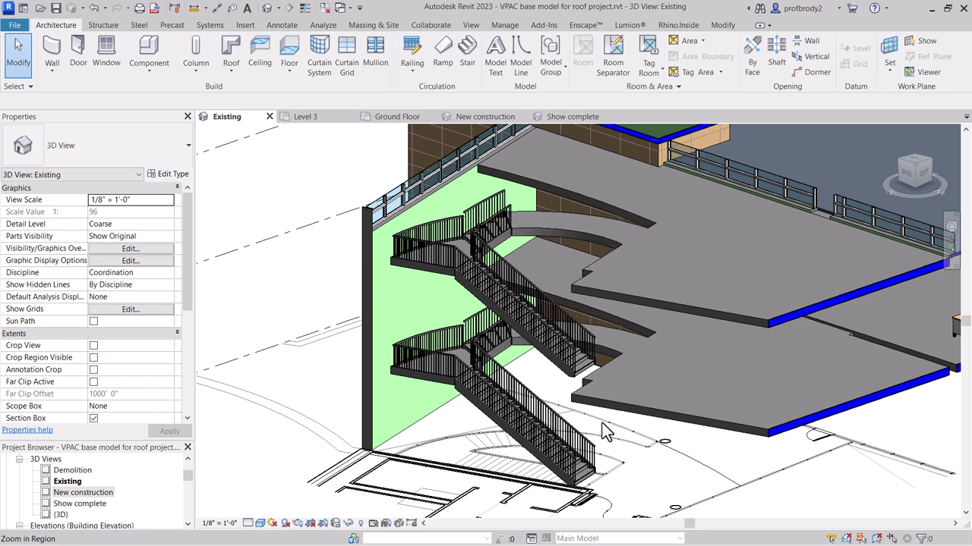
# Step: Switch back to the Level 3 floor plan showing the curved stair opening
pyautogui.hotkey('ctrl', 'Tab')
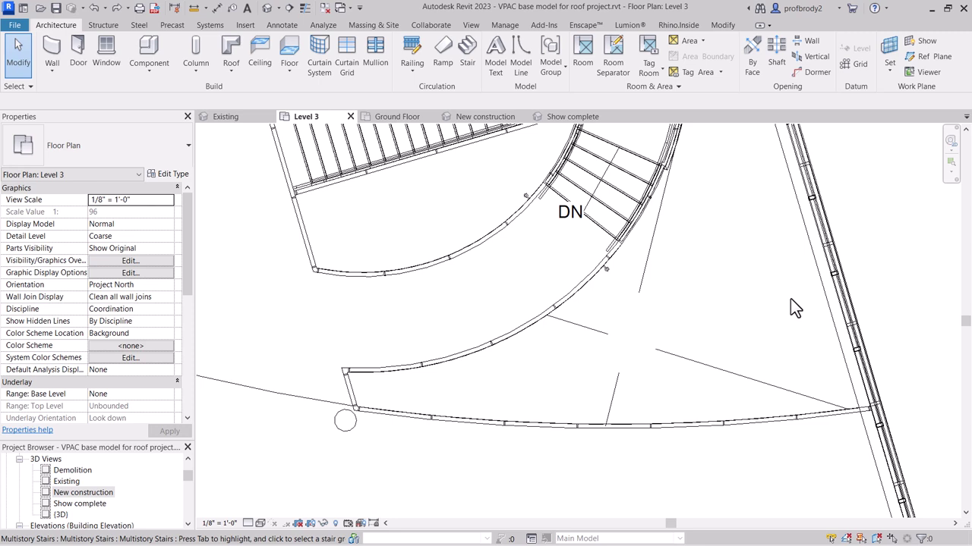
# Step: Sketch a railing path from the opening's bottom arc, short left edge and upper arc
pyautogui.click(413, 52)
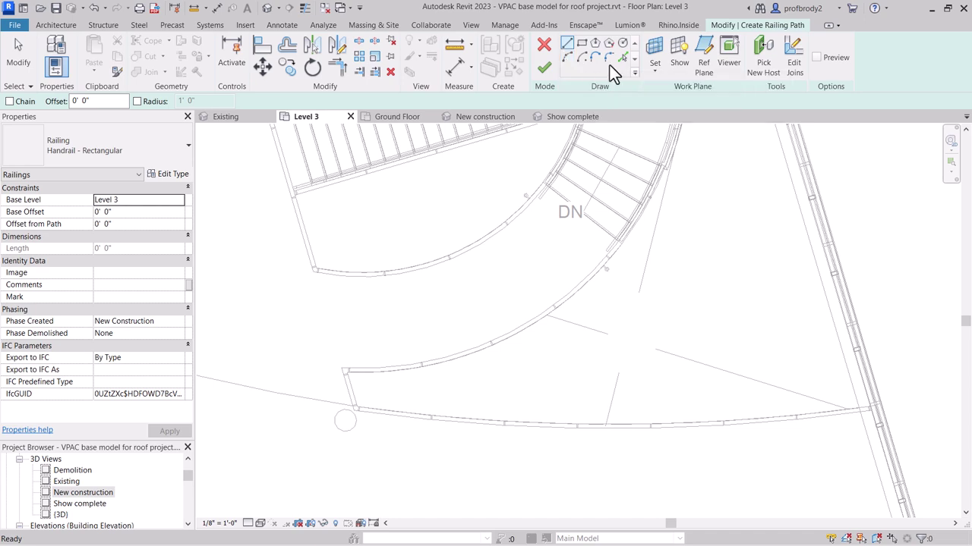
pyautogui.click(623, 59)
pyautogui.click(672, 433)
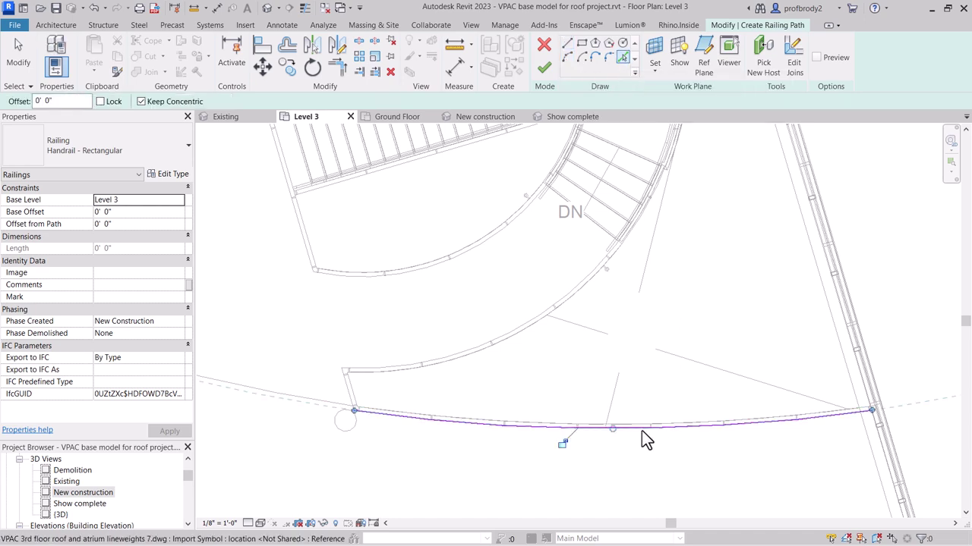
pyautogui.click(343, 394)
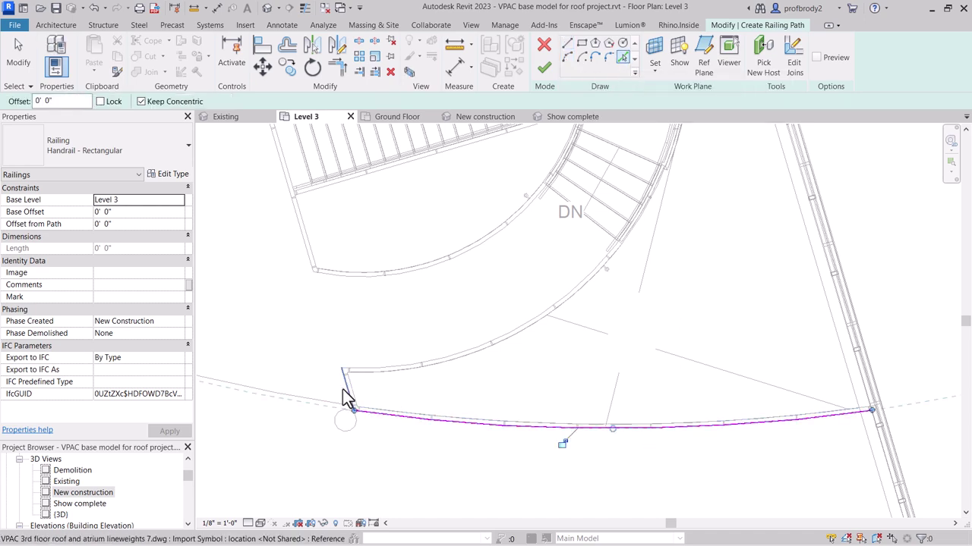
pyautogui.click(402, 372)
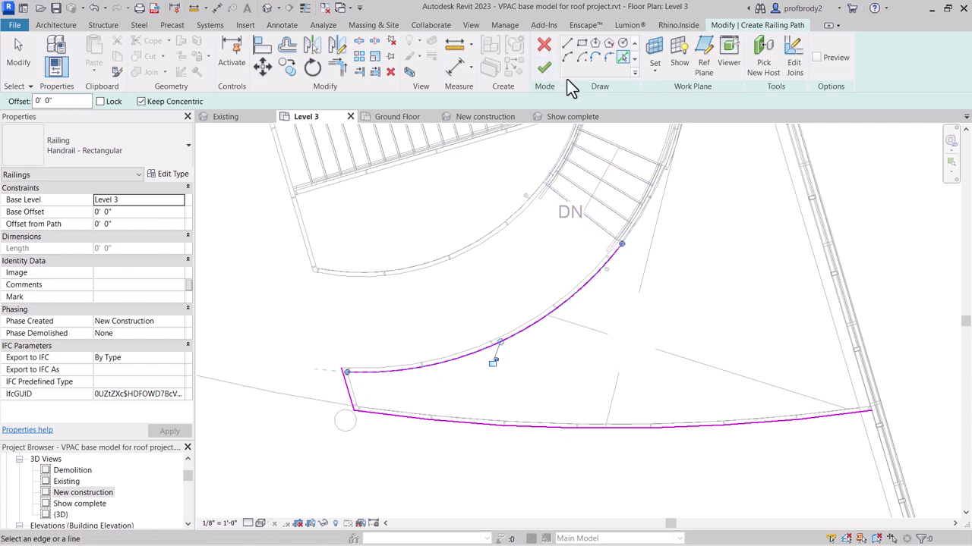
pyautogui.press('Escape')
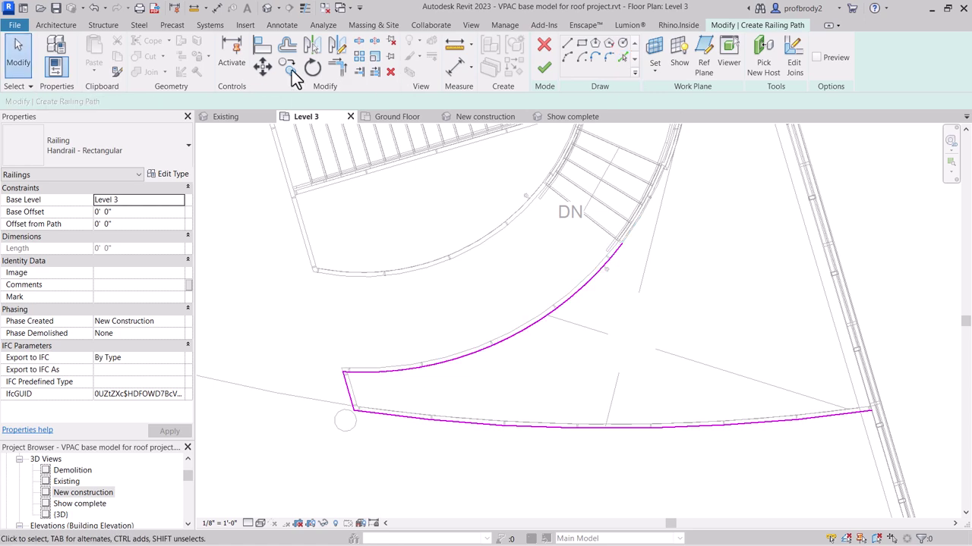
# Step: Make the railing type Guardrail - Rectangular and finish the sketch
pyautogui.click(191, 151)
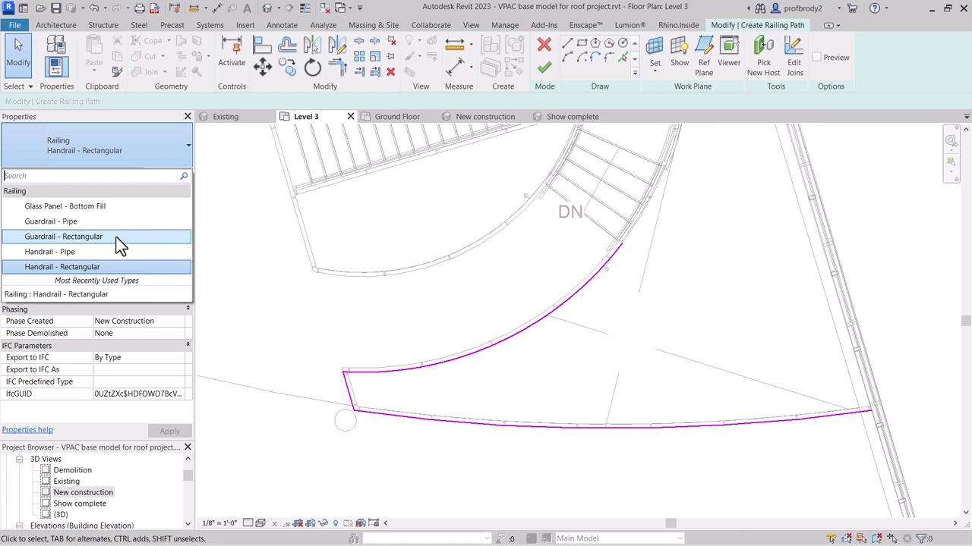
pyautogui.press('Escape')
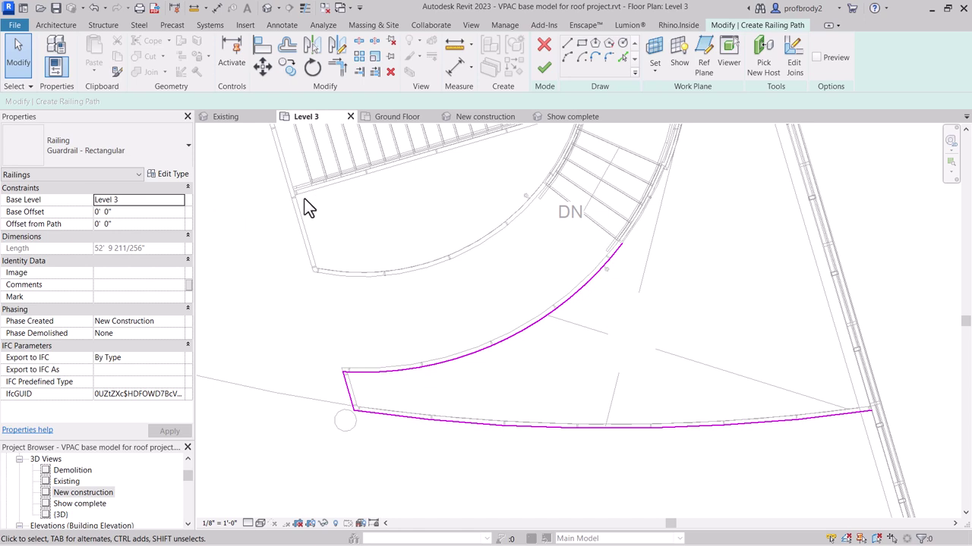
pyautogui.press('Return')
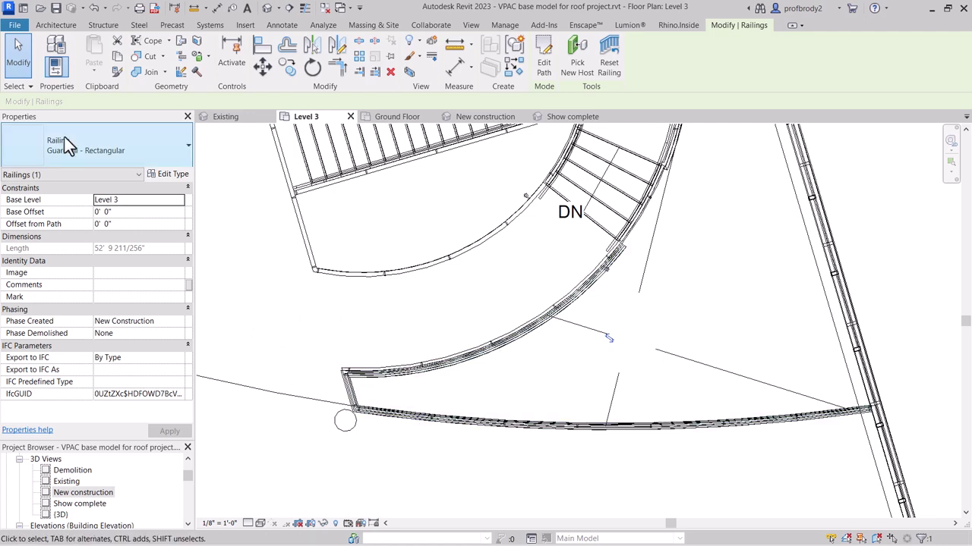
# Step: Set the new opening railing's Phase Created to Existing and apply
pyautogui.click(21, 66)
pyautogui.click(427, 421)
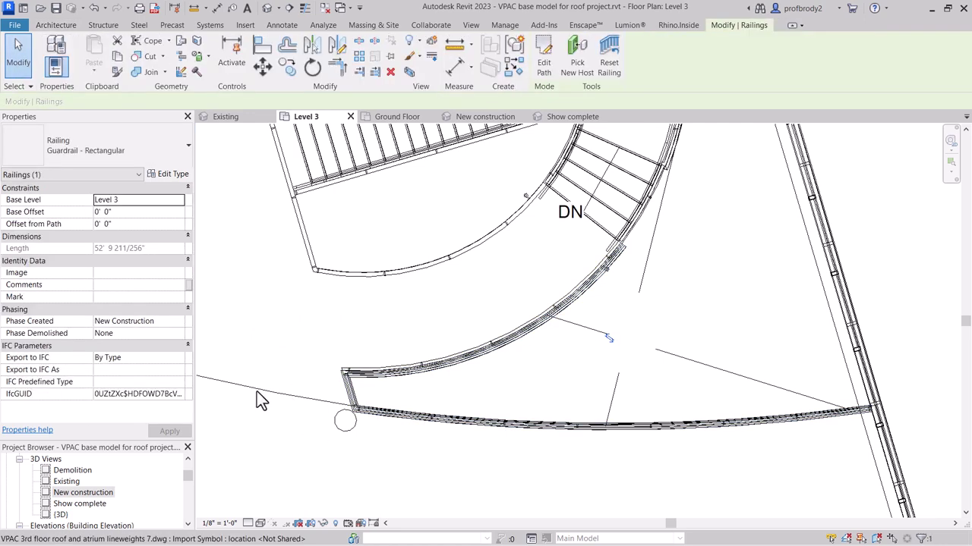
pyautogui.click(175, 323)
pyautogui.click(178, 321)
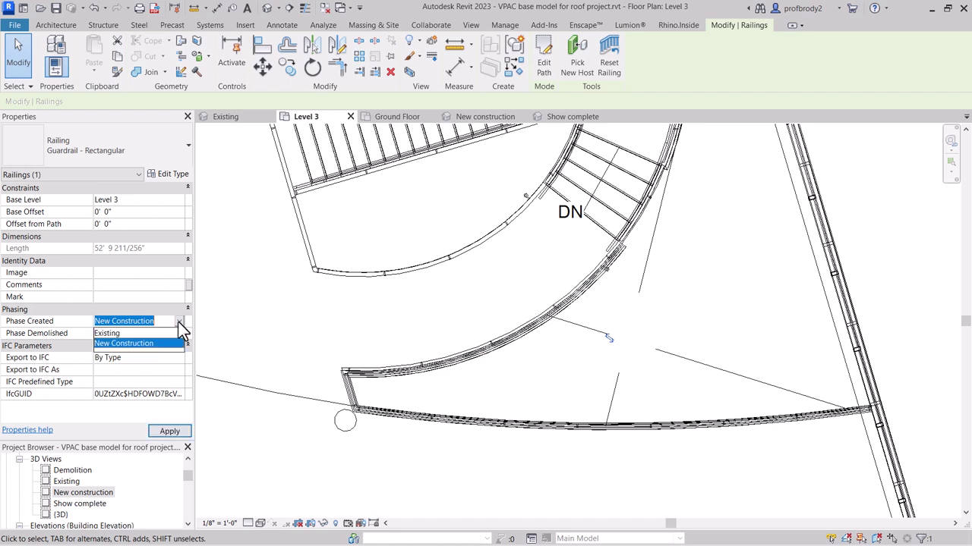
pyautogui.click(137, 334)
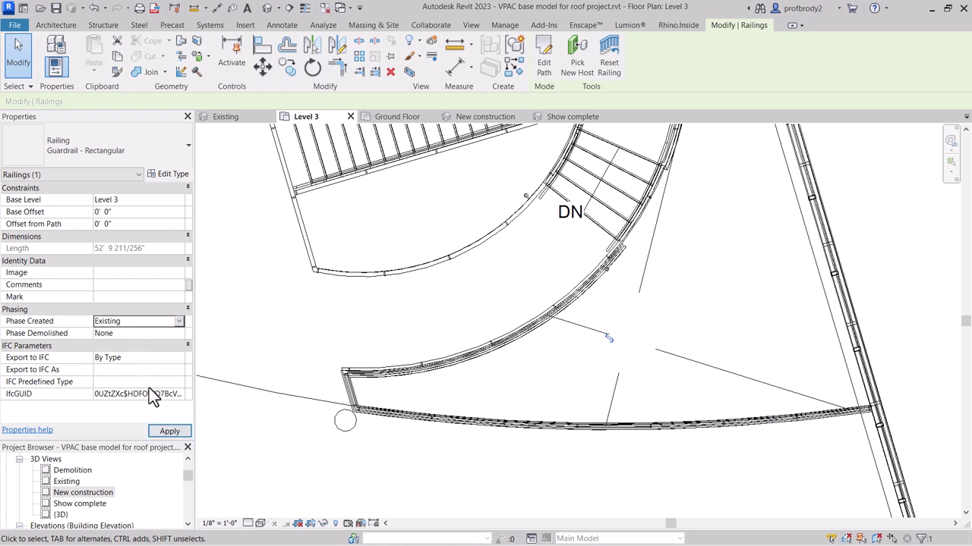
pyautogui.click(171, 432)
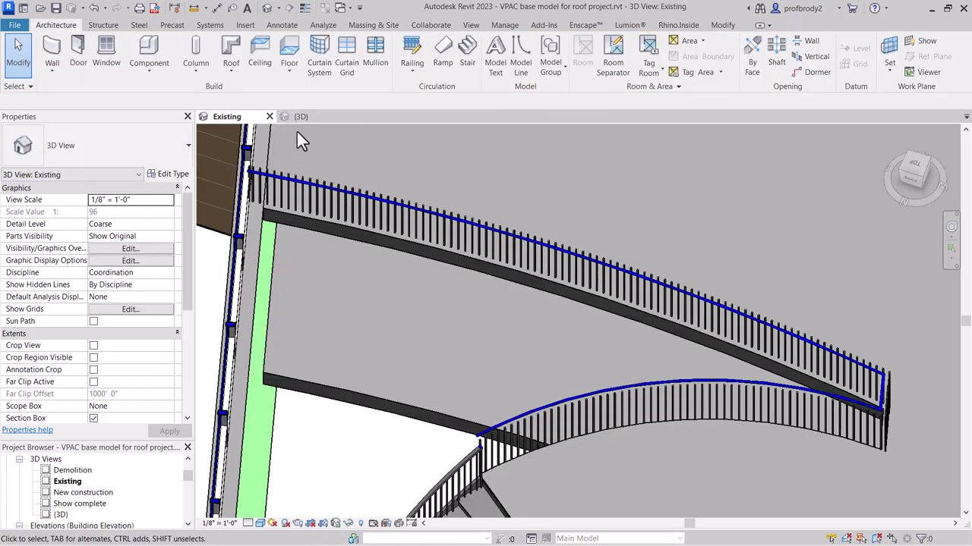
# Step: In the Railing_Samples 3D view, select the Handrail - Glass Panel w Brackets sample
pyautogui.click(304, 120)
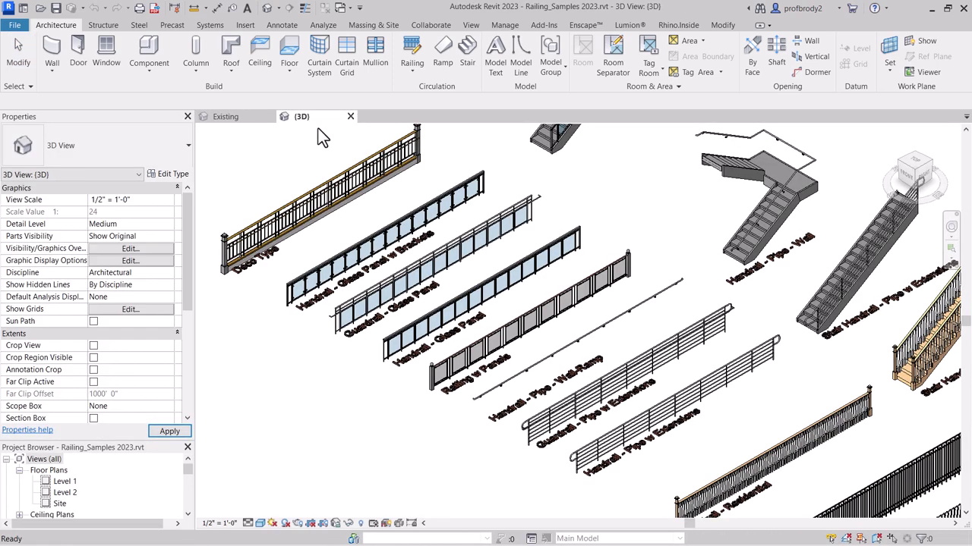
pyautogui.scroll(-2, 642, 393)
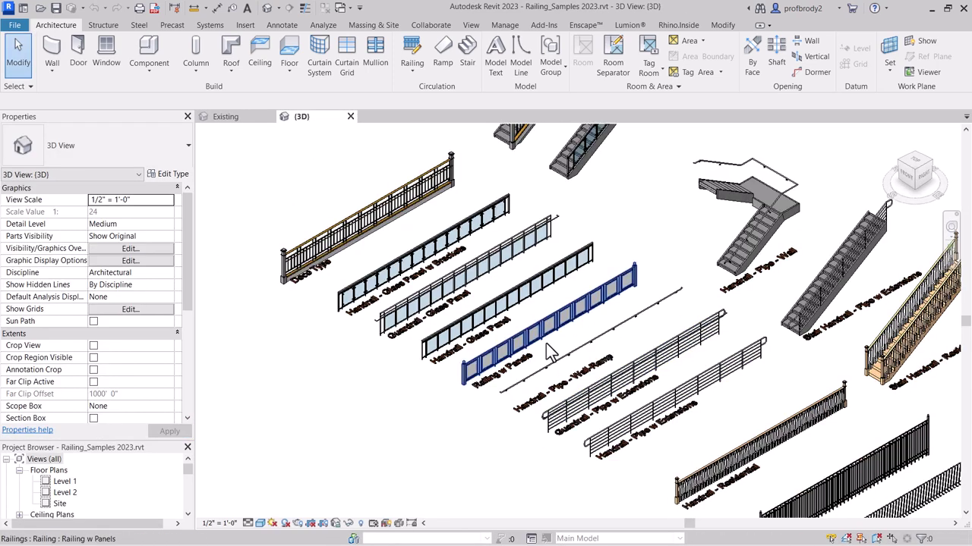
pyautogui.scroll(-1, 642, 397)
pyautogui.moveTo(667, 403); pyautogui.dragTo(704, 407, button='middle')
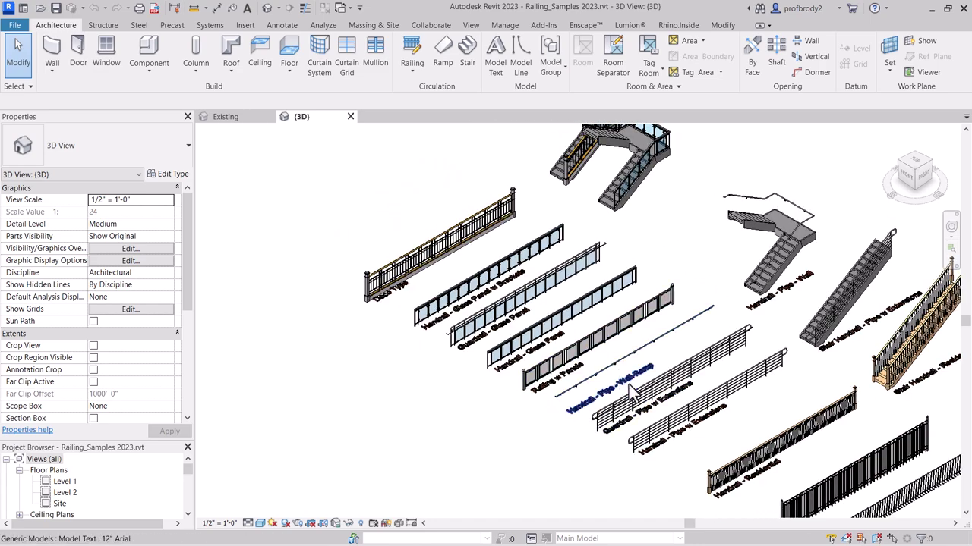
pyautogui.scroll(3, 501, 262)
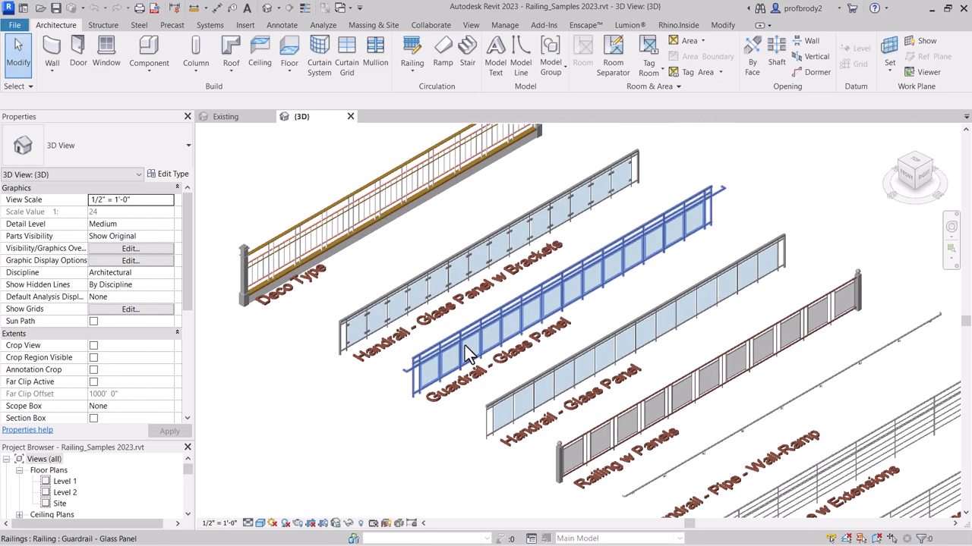
pyautogui.scroll(4, 448, 311)
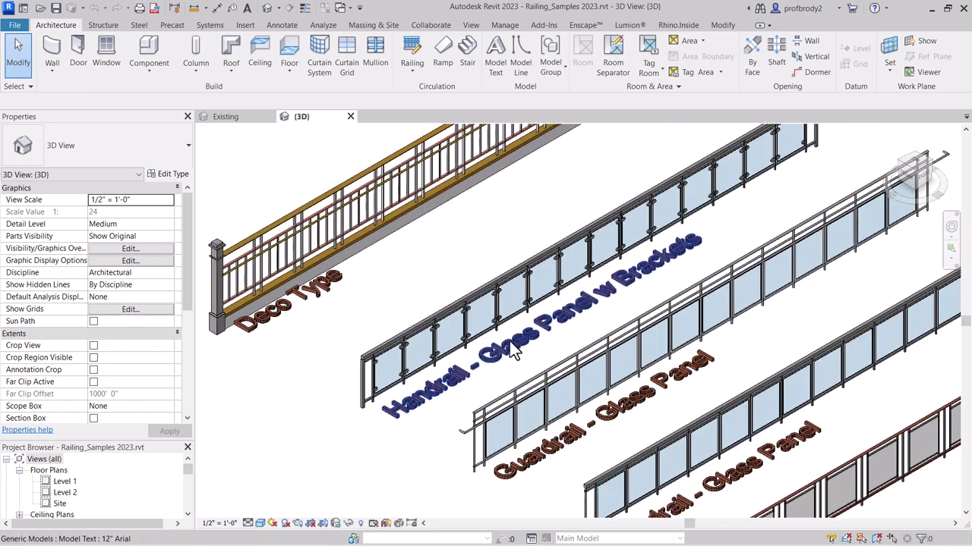
pyautogui.click(463, 319)
pyautogui.scroll(2, 412, 377)
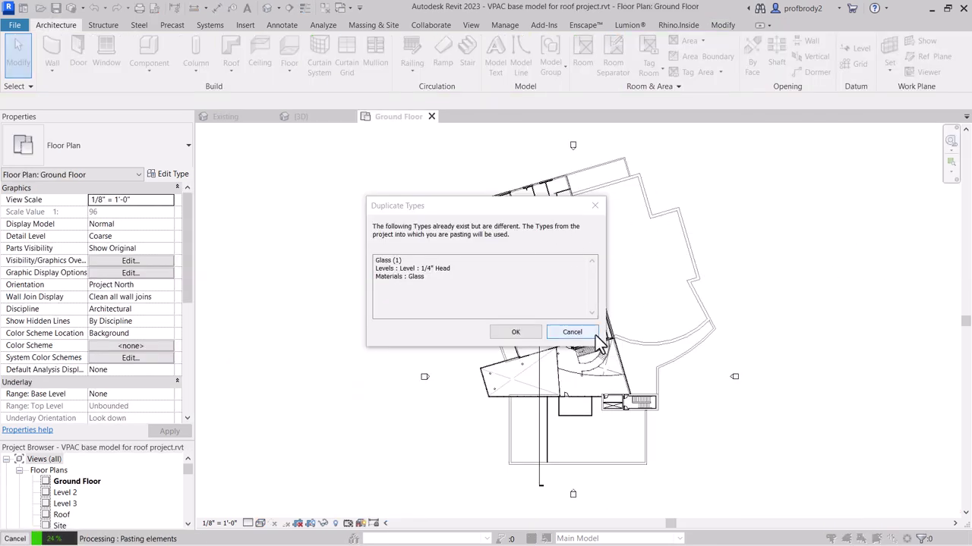
# Step: Accept the duplicate types warning and finish placing the pasted railing in the plan
pyautogui.click(423, 217)
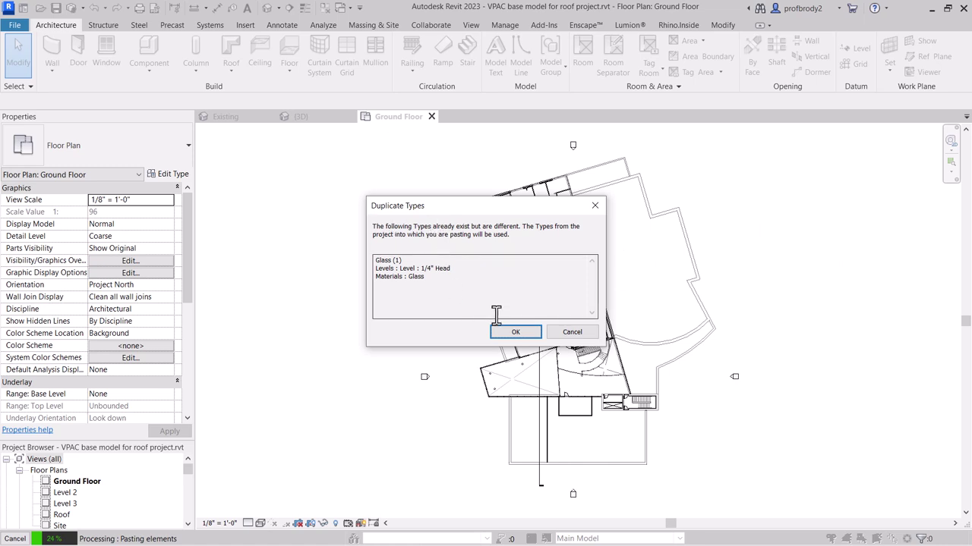
pyautogui.click(514, 334)
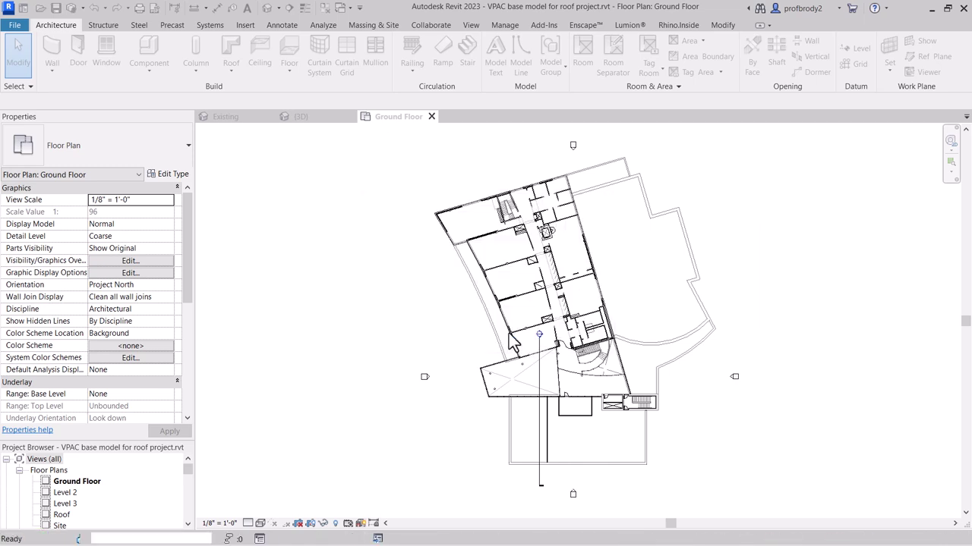
pyautogui.click(595, 452)
pyautogui.scroll(3, 559, 427)
pyautogui.moveTo(560, 427); pyautogui.dragTo(418, 268, button='middle')
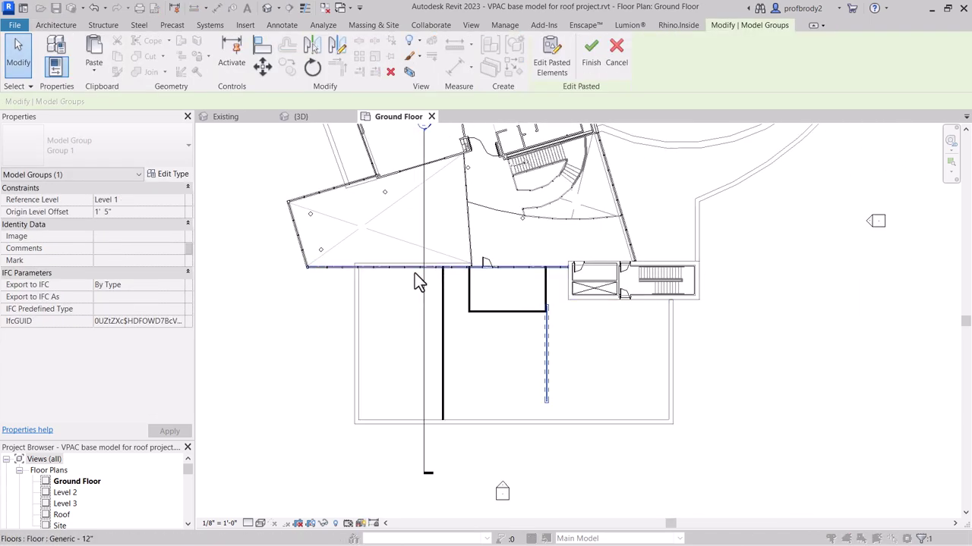
pyautogui.click(592, 65)
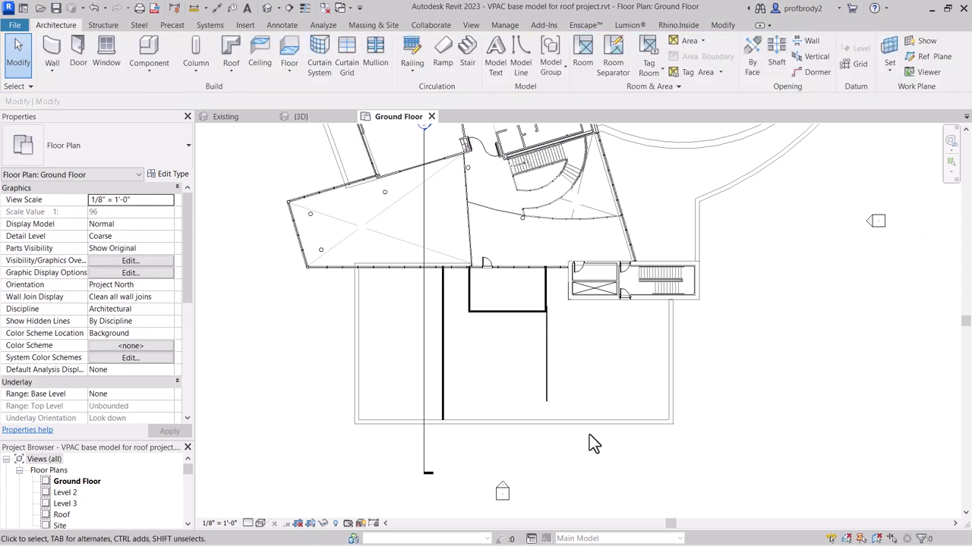
# Step: Delete the pasted glass-panel railing instance and return to the Existing 3D view
pyautogui.click(546, 380)
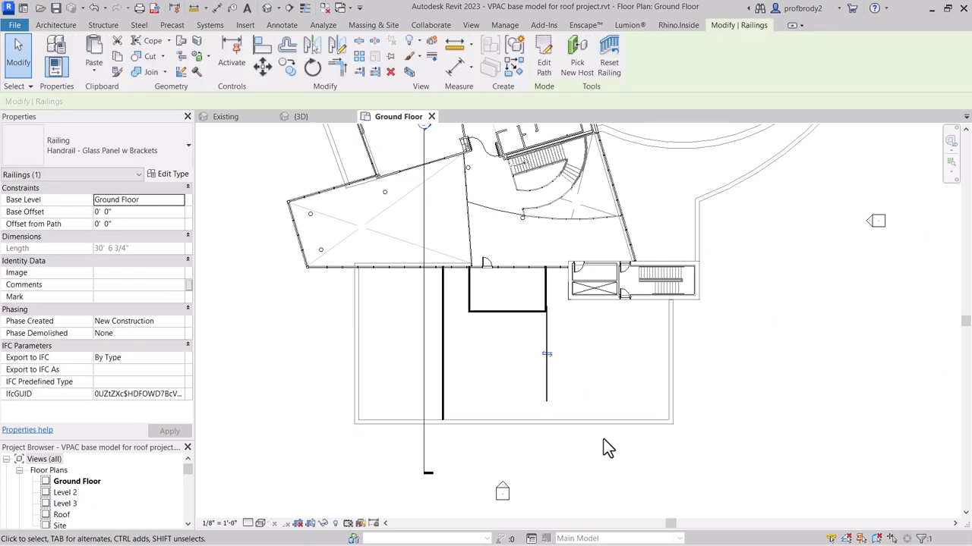
pyautogui.press('Delete')
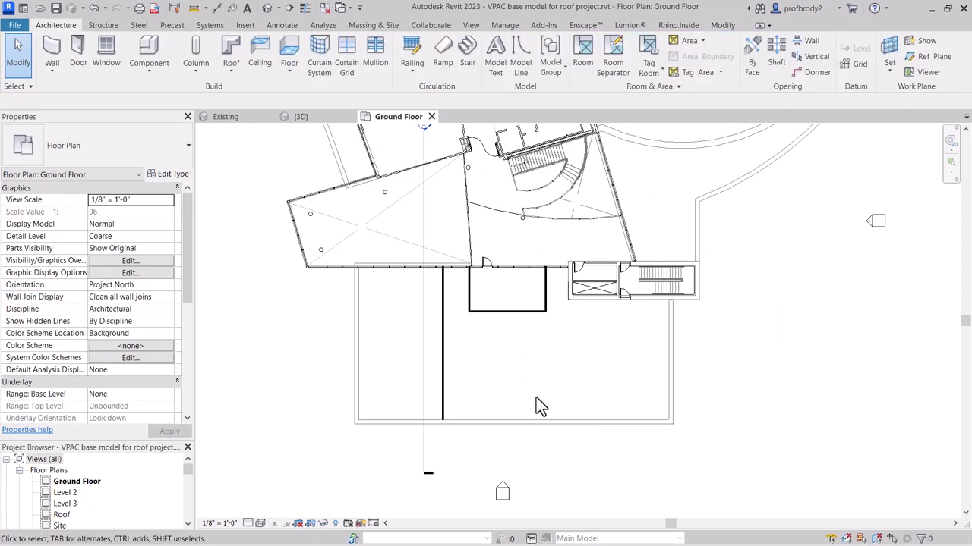
pyautogui.click(236, 117)
pyautogui.scroll(8, 350, 359)
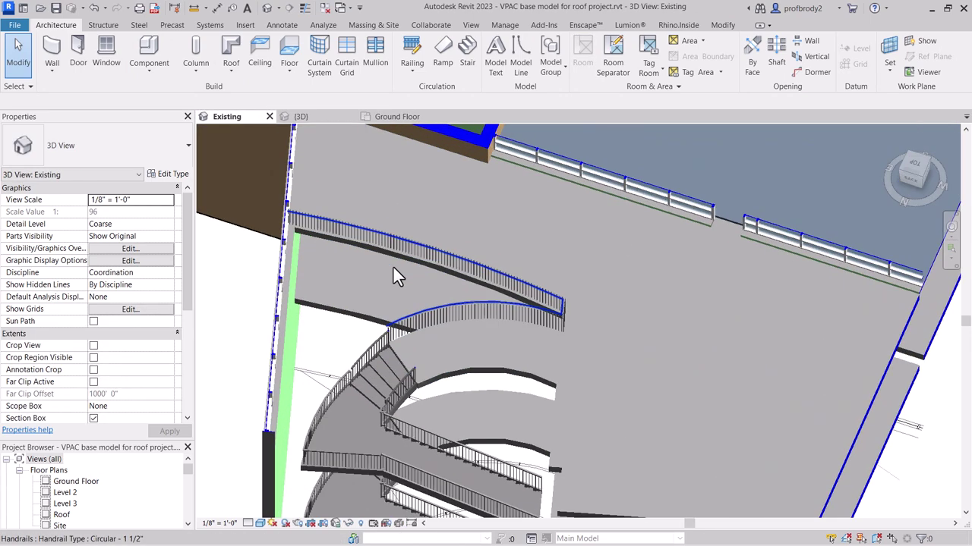
# Step: Change the curved opening railing's type to Handrail - Glass Panel w Brackets
pyautogui.click(424, 249)
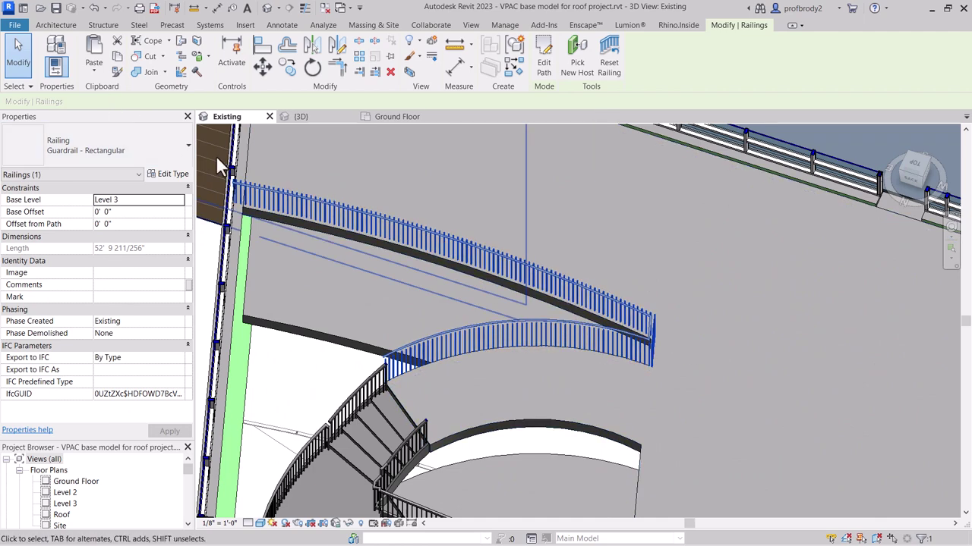
pyautogui.click(184, 145)
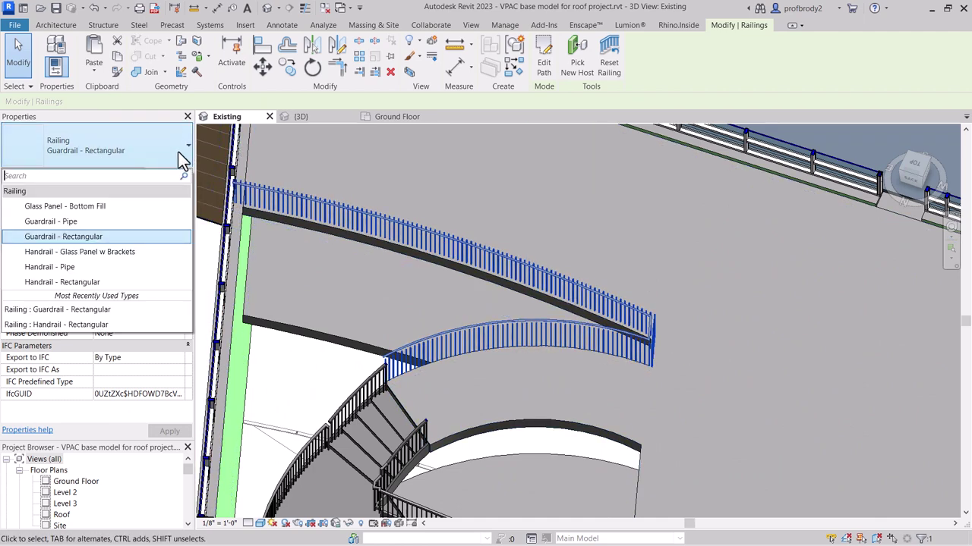
pyautogui.click(155, 206)
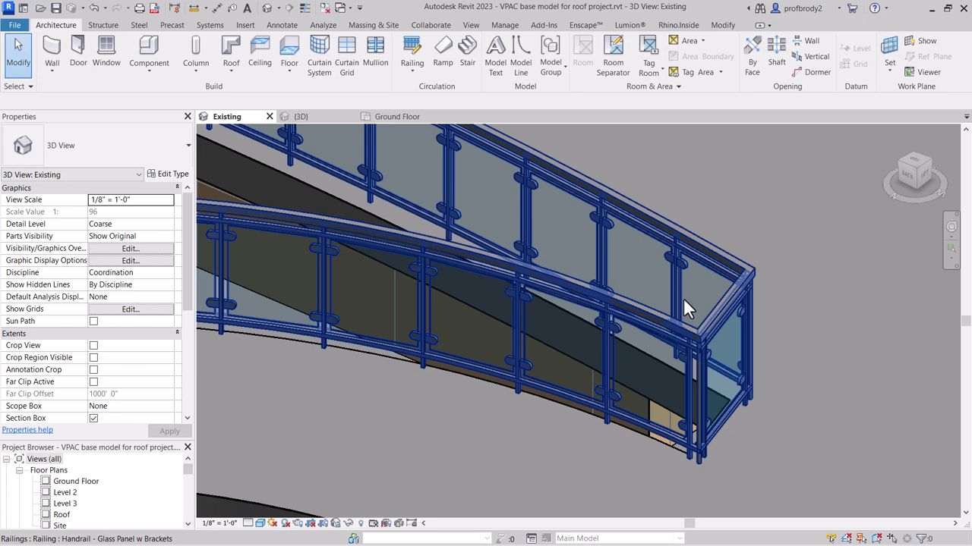
pyautogui.click(708, 335)
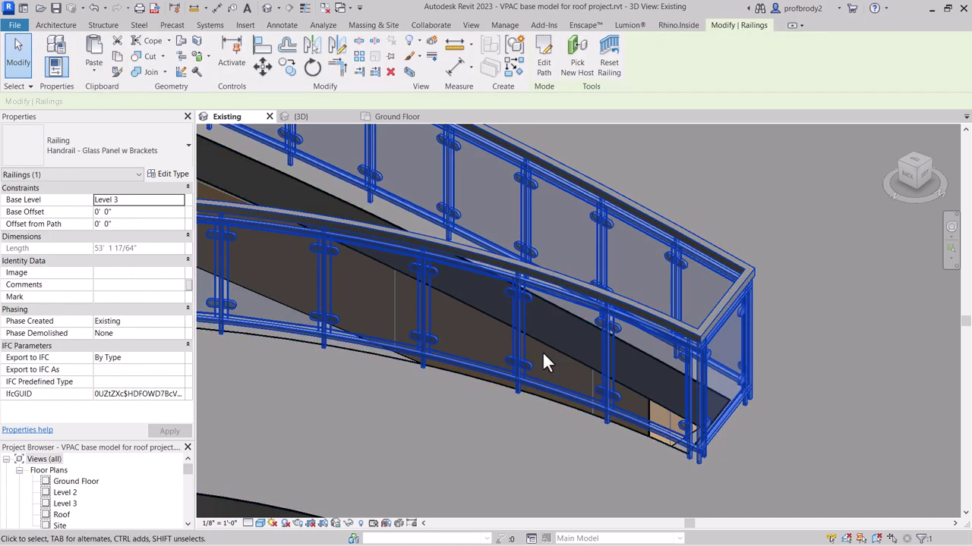
# Step: Duplicate the glass panel railing type as 'Handrail - Glass Panel existing'
pyautogui.click(173, 176)
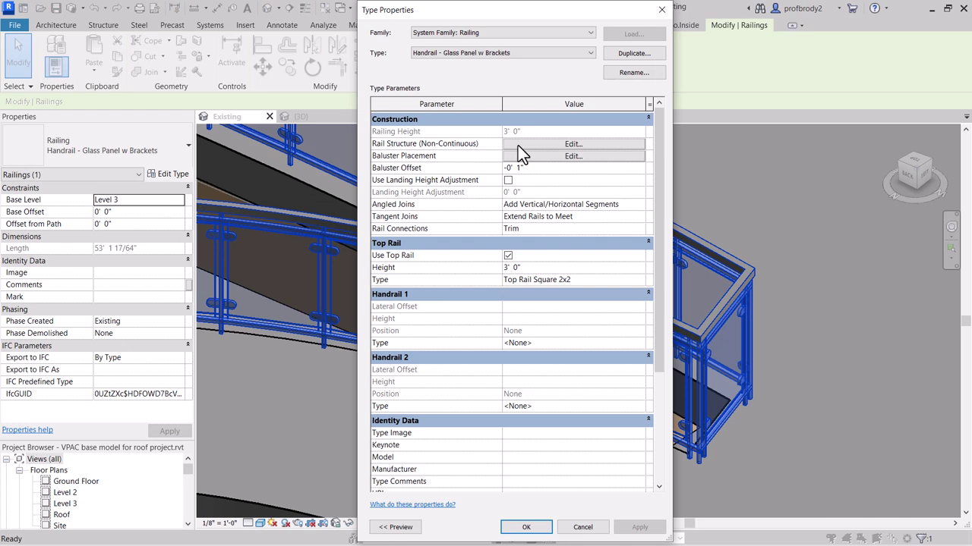
pyautogui.click(622, 57)
pyautogui.doubleClick(753, 297)
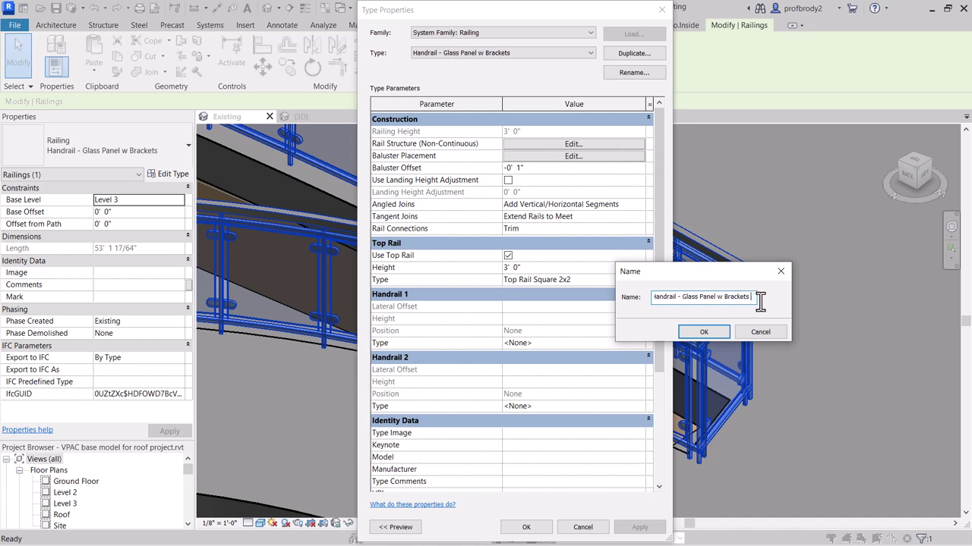
pyautogui.press('BackSpace')
pyautogui.press('BackSpace')
pyautogui.press('BackSpace')
pyautogui.press('BackSpace')
pyautogui.press('BackSpace')
pyautogui.press('BackSpace')
pyautogui.press('BackSpace')
pyautogui.press('Return')
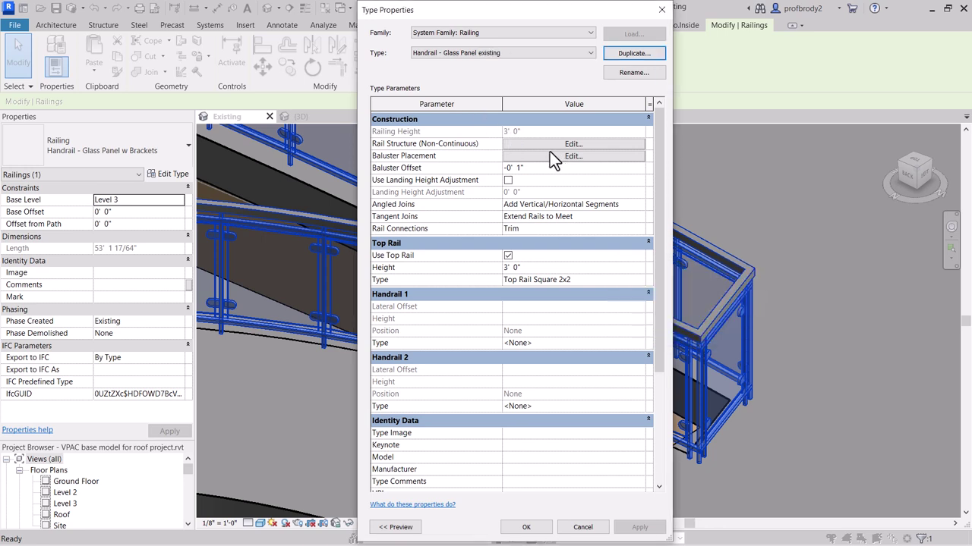
# Step: Preview the railing type in 3D View: 3D View 1 and widen the dialog
pyautogui.click(393, 528)
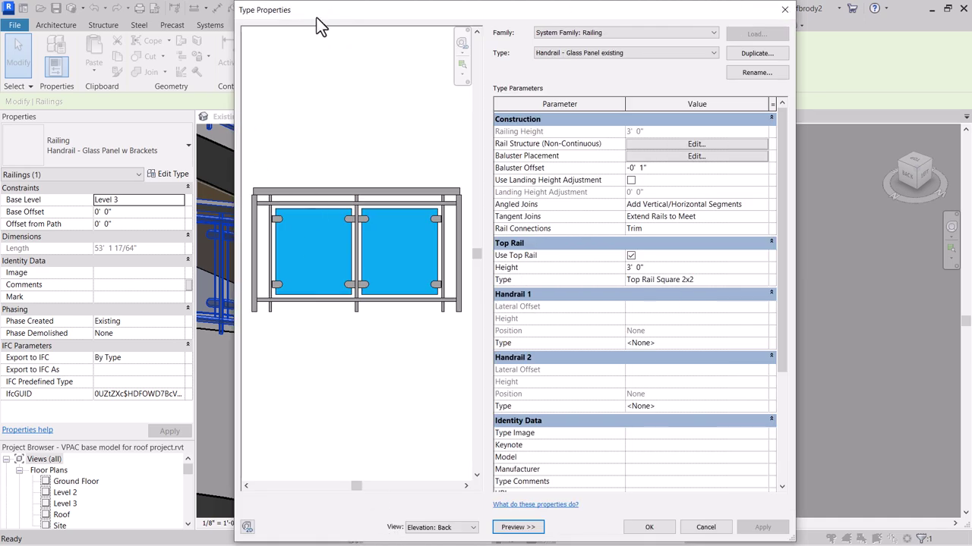
pyautogui.moveTo(316, 17); pyautogui.dragTo(299, 18)
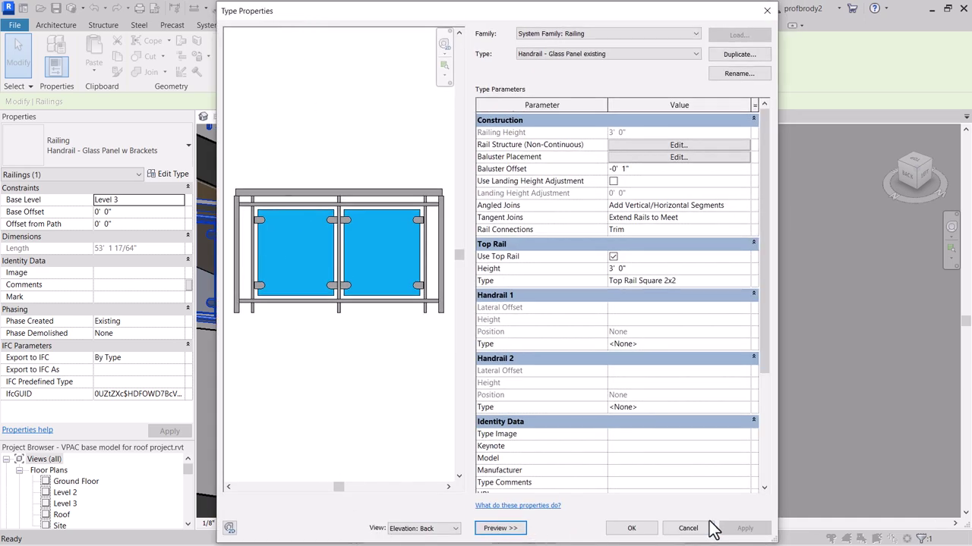
pyautogui.click(453, 529)
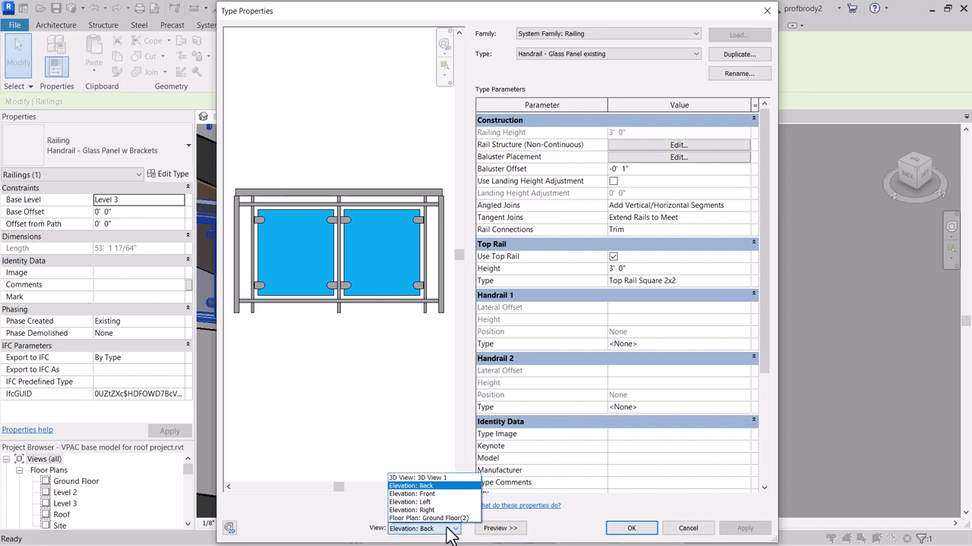
pyautogui.click(425, 478)
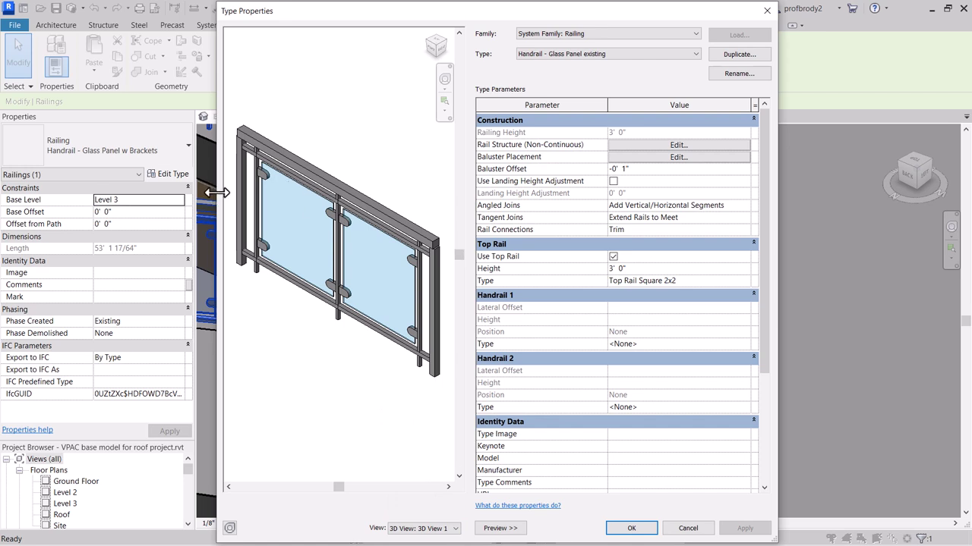
pyautogui.moveTo(216, 193); pyautogui.dragTo(63, 194)
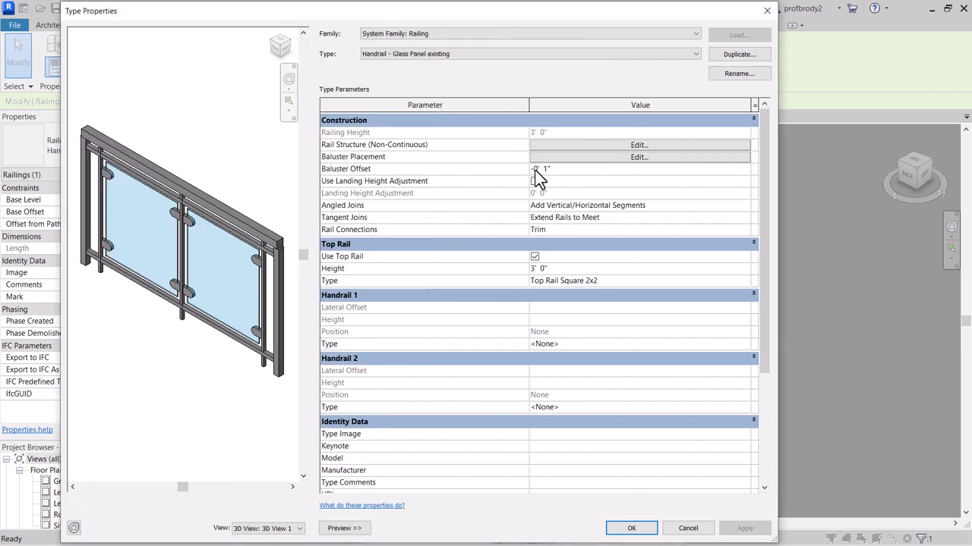
# Step: Delete Rail 2 and Rail 3 from the rail structure, leaving only the top rail
pyautogui.click(570, 145)
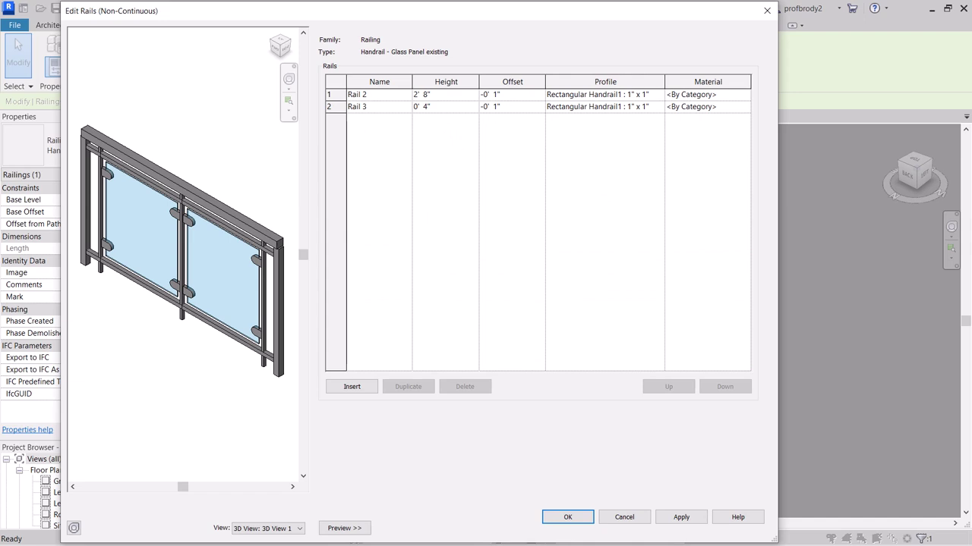
pyautogui.click(434, 96)
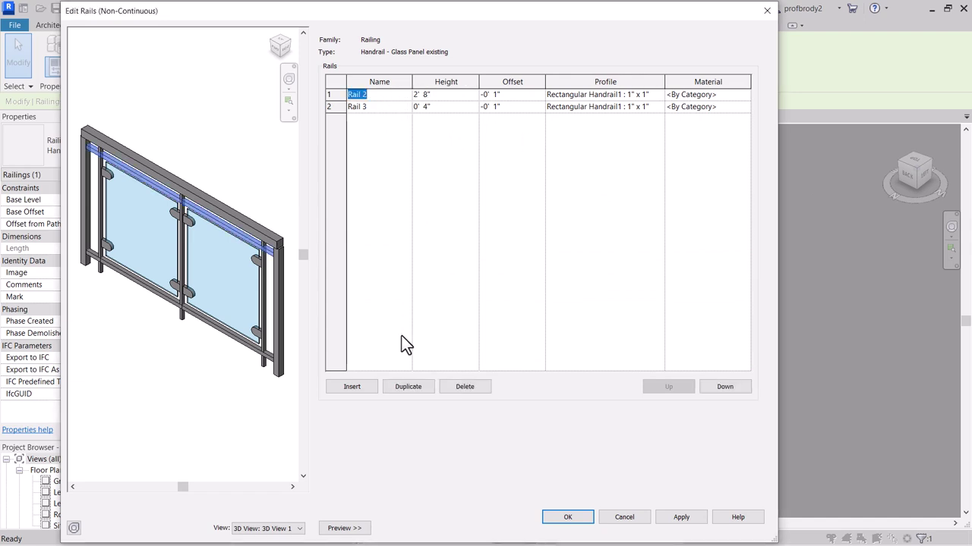
pyautogui.click(466, 388)
pyautogui.click(512, 303)
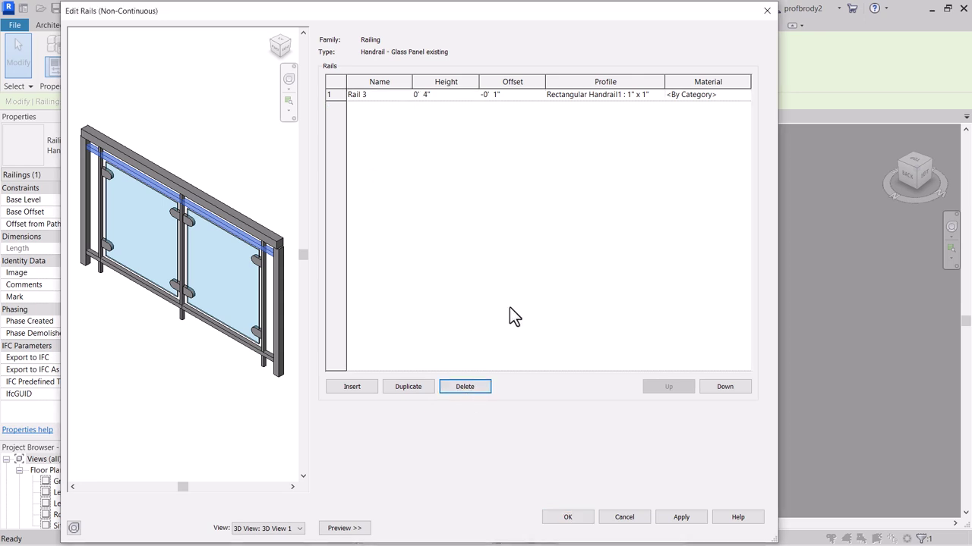
pyautogui.click(464, 388)
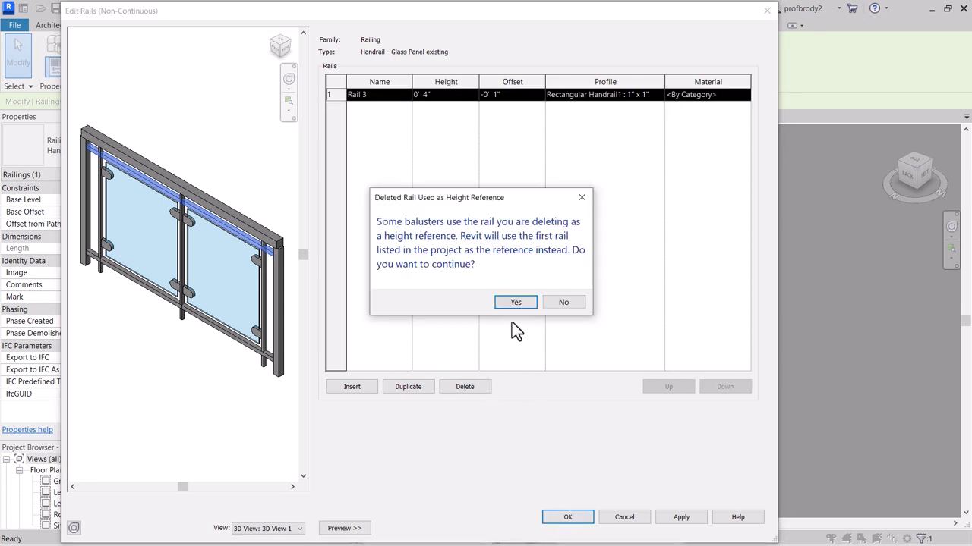
pyautogui.click(514, 303)
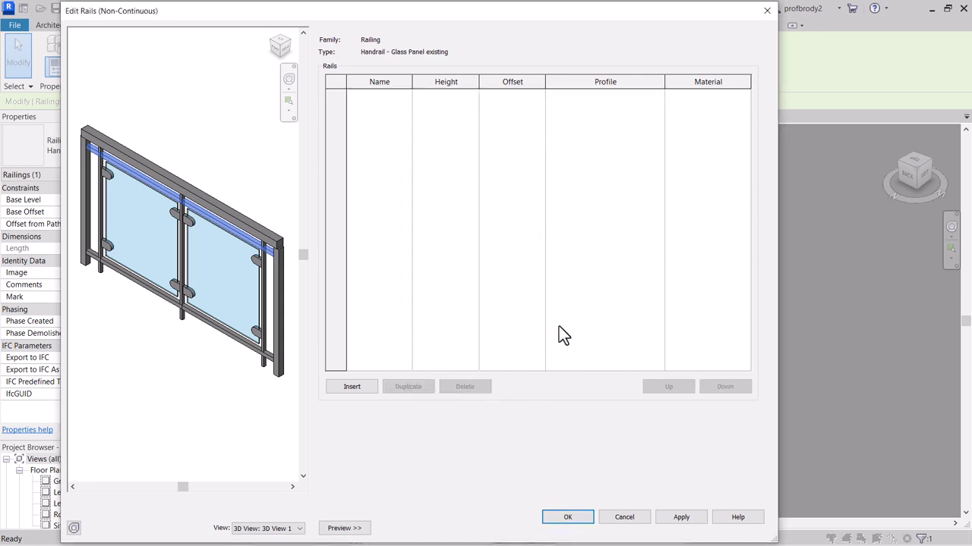
pyautogui.click(678, 519)
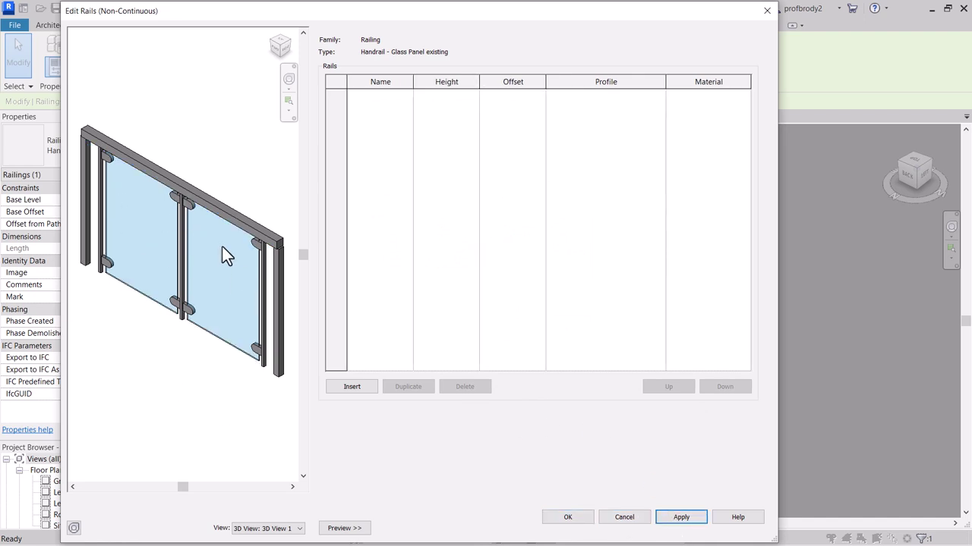
pyautogui.press('Escape')
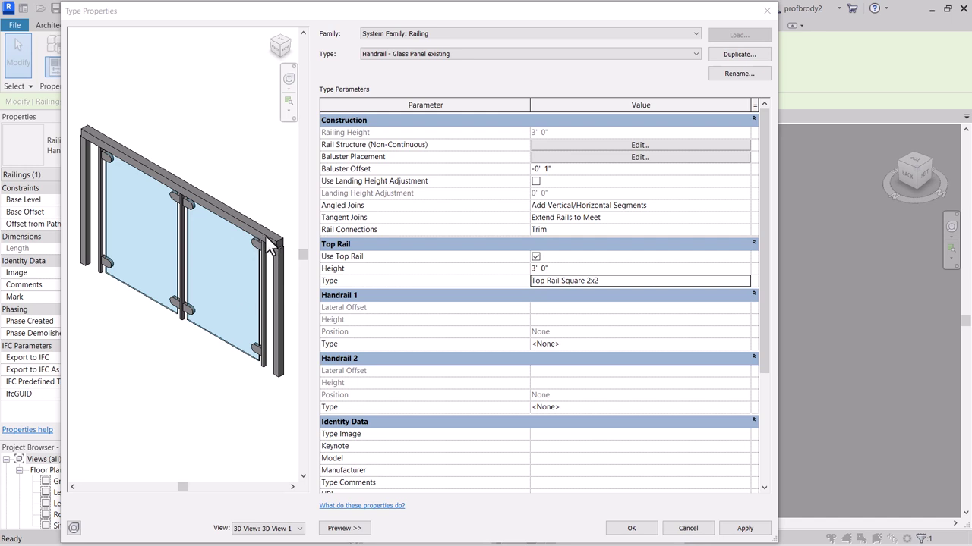
# Step: Duplicate the Top Rail Square 2x2 type as 'Top Rail Square 1x4'
pyautogui.click(617, 282)
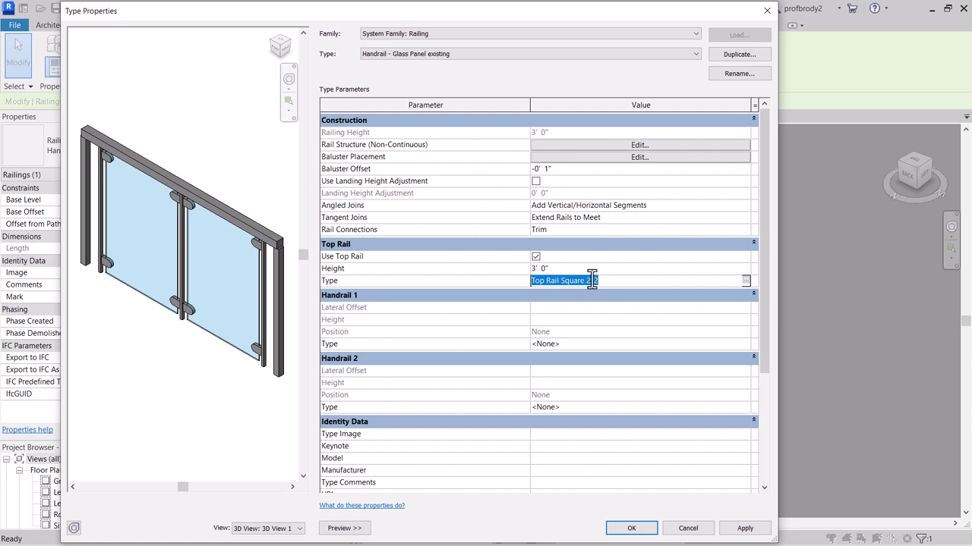
pyautogui.click(746, 281)
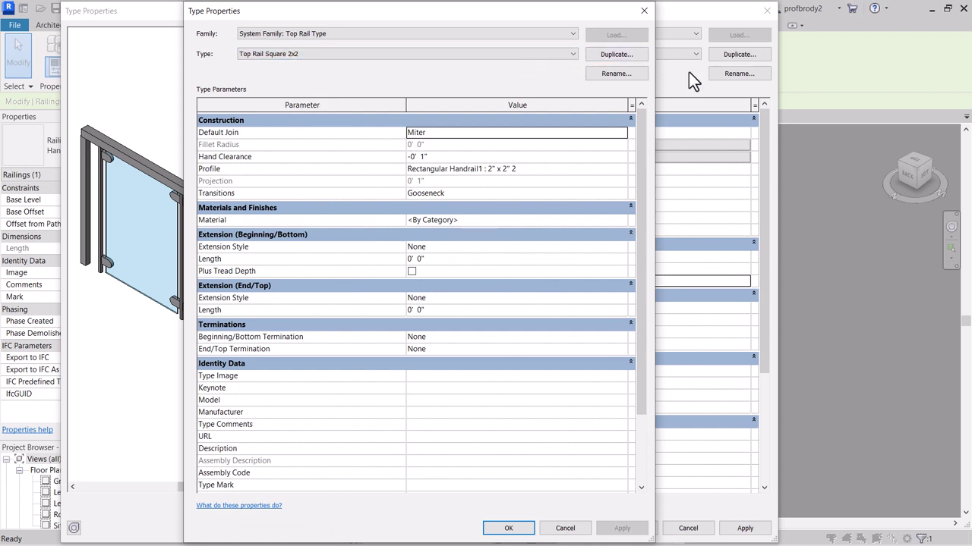
pyautogui.click(614, 55)
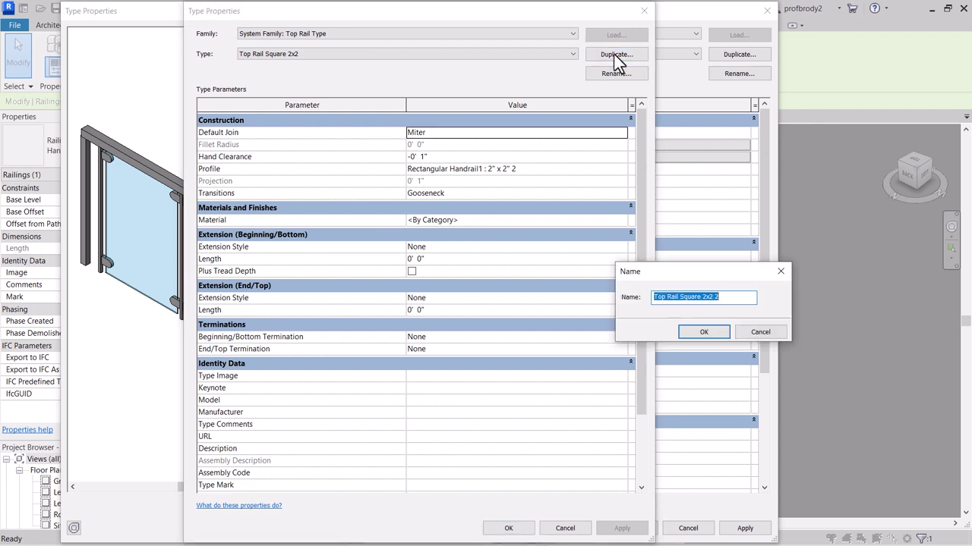
pyautogui.click(728, 301)
pyautogui.press('BackSpace')
pyautogui.press('BackSpace')
pyautogui.click(718, 332)
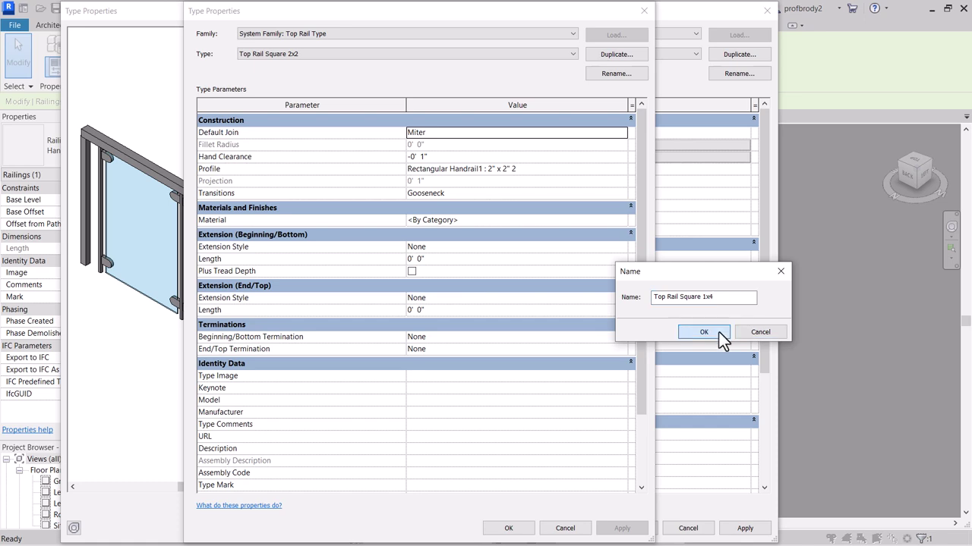
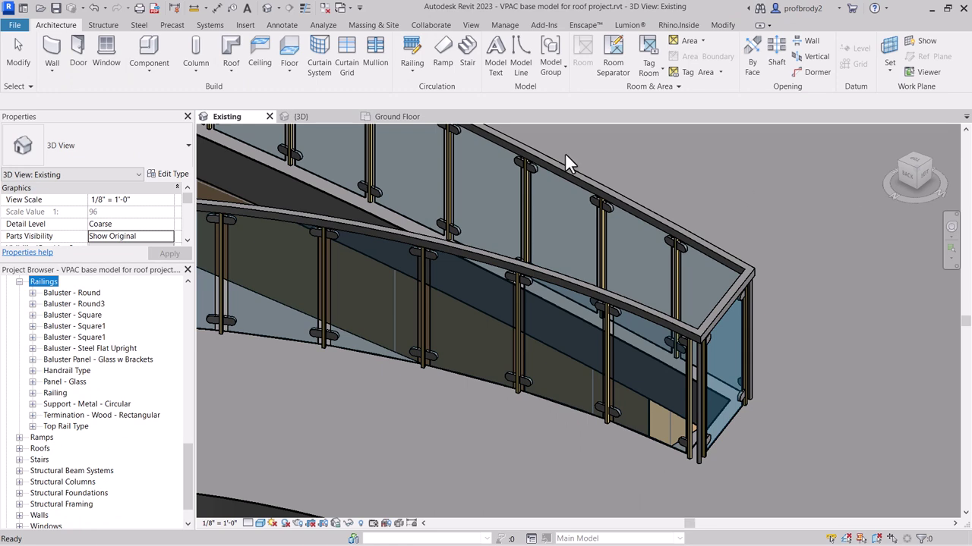
# Step: In the Project Browser, display the Profiles > Rectangular Handrail 2" x 2" type's properties
pyautogui.click(33, 304)
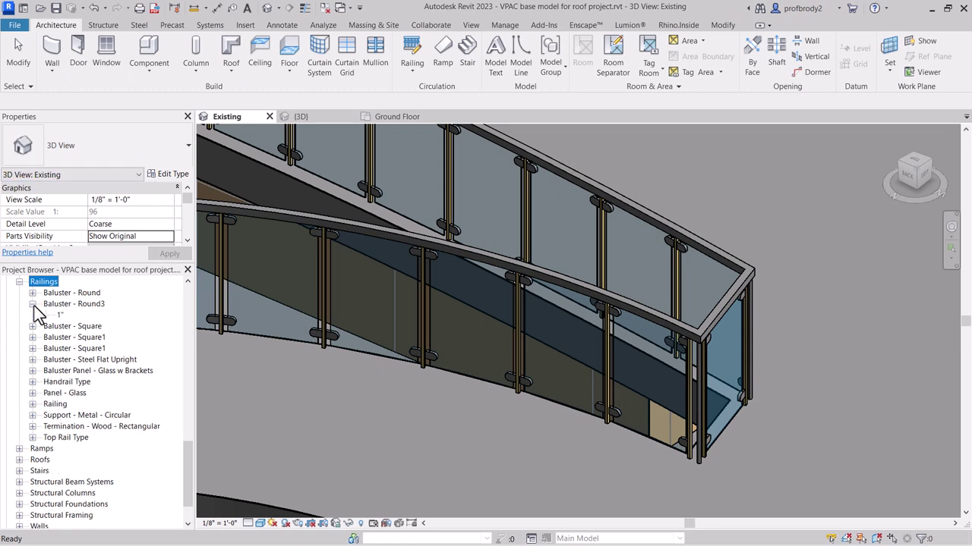
pyautogui.click(32, 304)
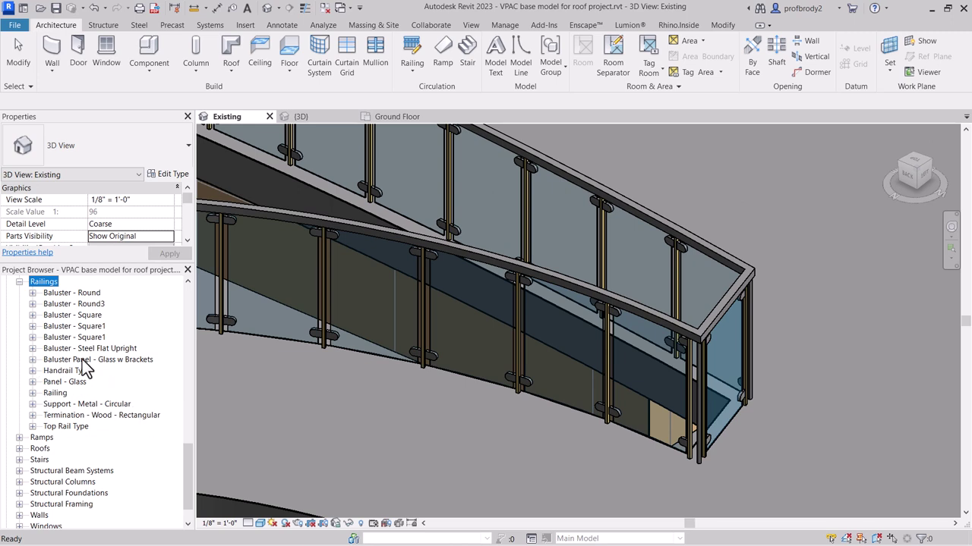
pyautogui.click(19, 281)
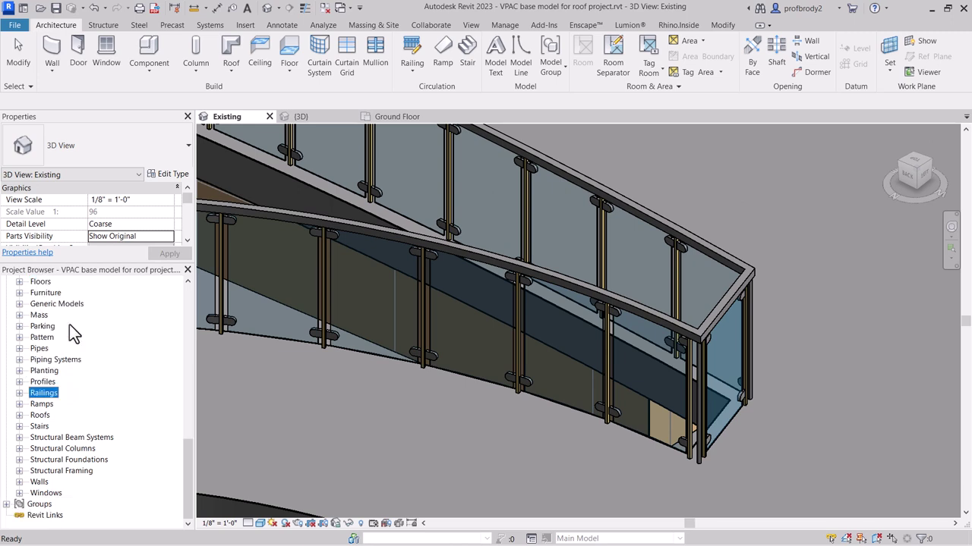
pyautogui.click(45, 383)
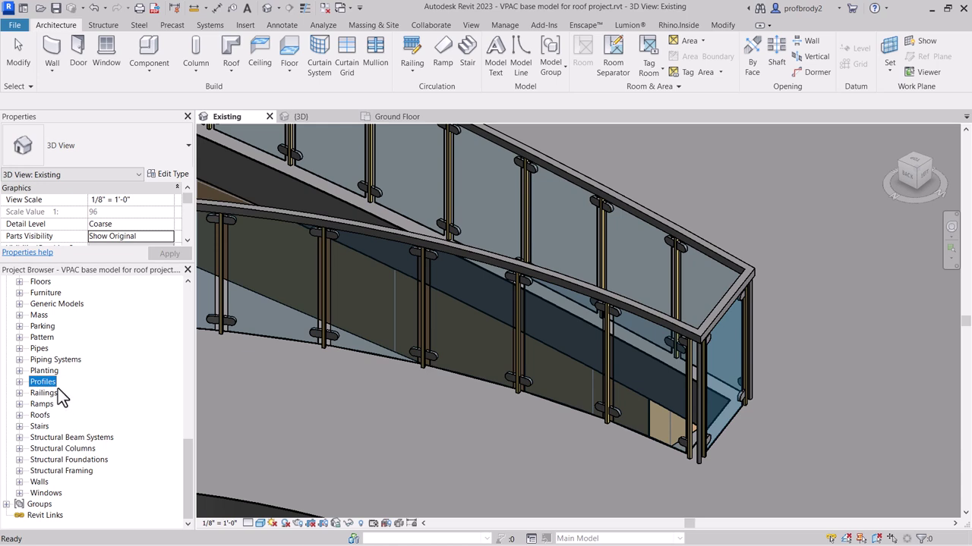
pyautogui.click(19, 382)
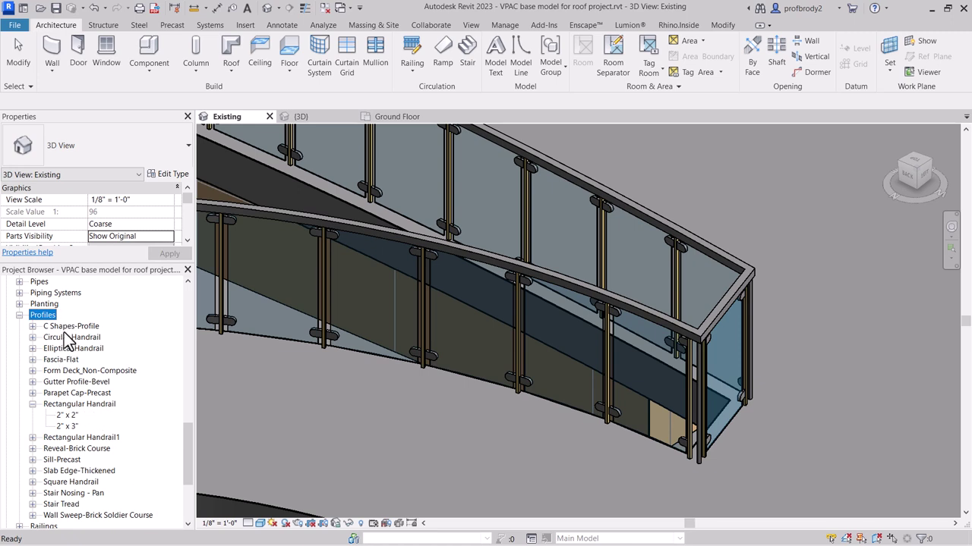
pyautogui.click(75, 404)
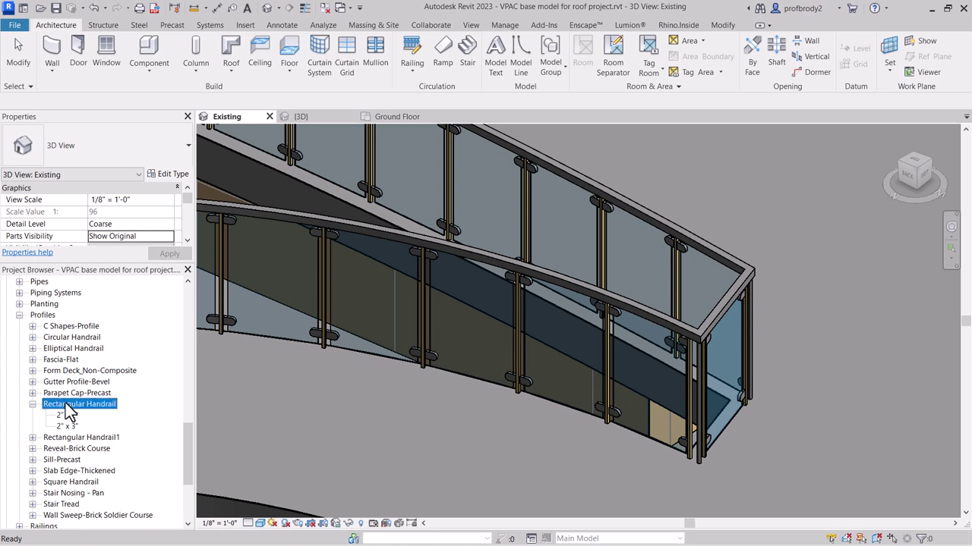
pyautogui.click(67, 415)
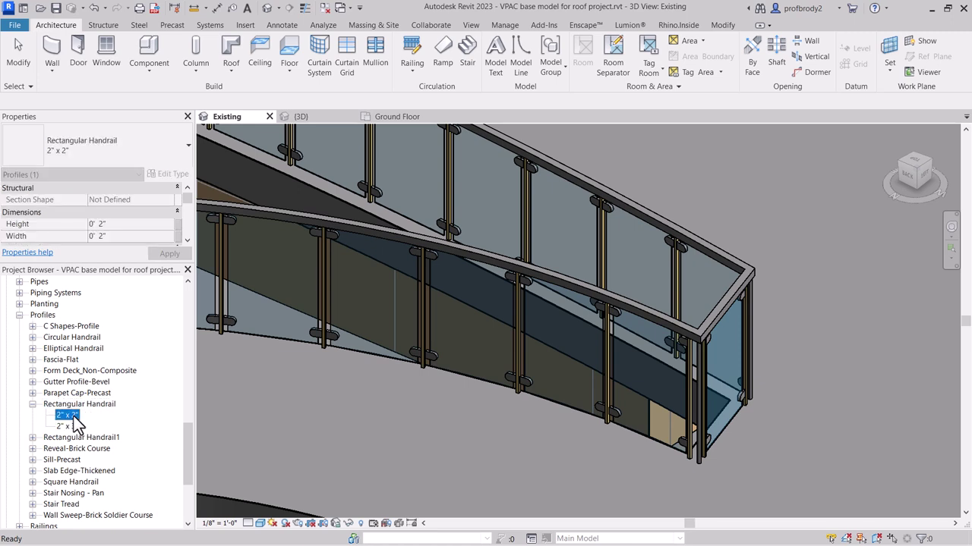
# Step: Duplicate the 2" x 2" Rectangular Handrail profile as a new type named 1x4
pyautogui.rightClick(76, 423)
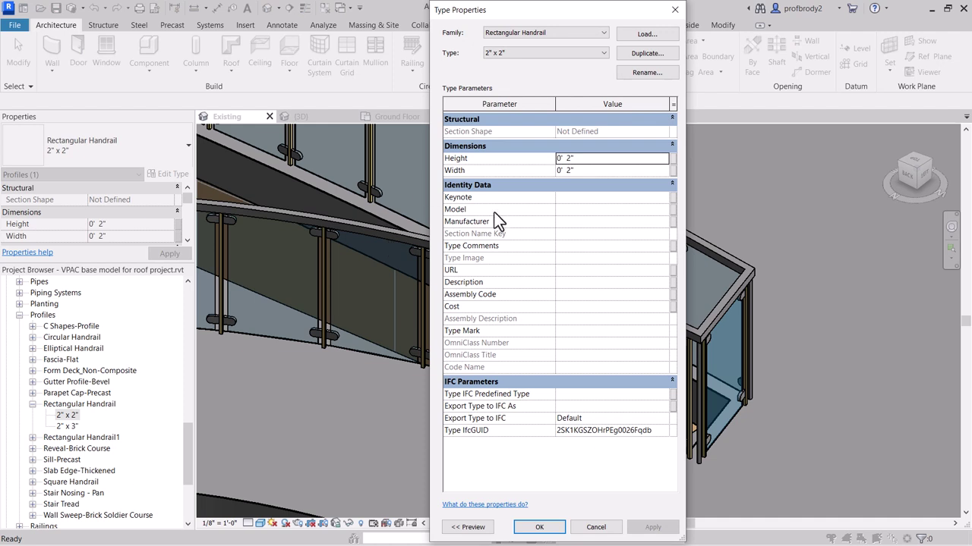
pyautogui.click(646, 54)
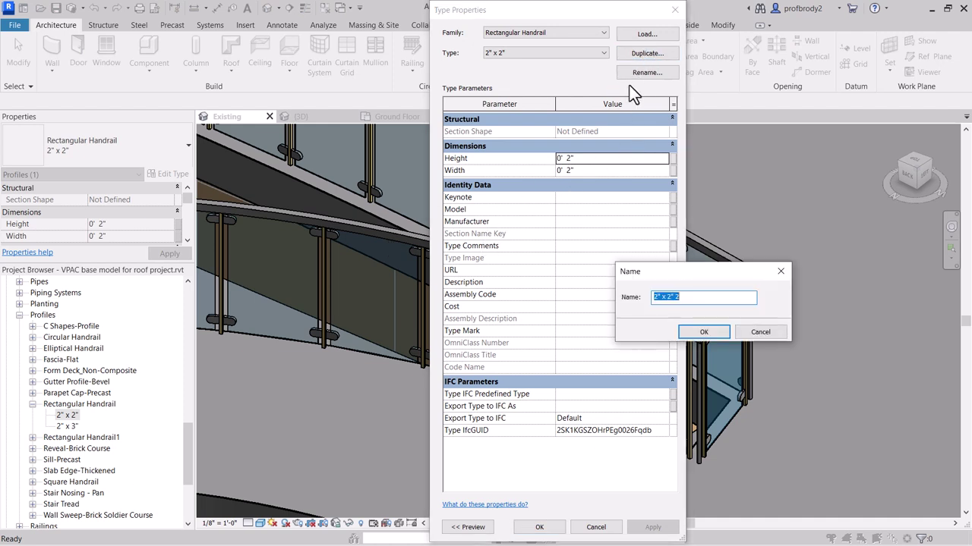
pyautogui.click(687, 299)
pyautogui.moveTo(687, 298); pyautogui.dragTo(646, 301)
pyautogui.write('1x4')
pyautogui.click(703, 331)
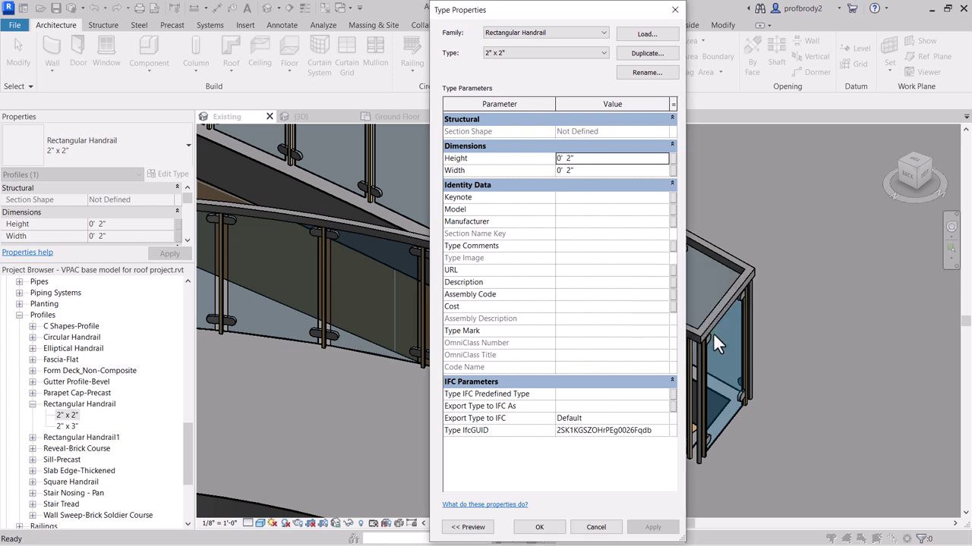
# Step: Set the 1x4 profile's Height to 0' 0 1/2" and Width to 0' 4", then confirm
pyautogui.doubleClick(569, 157)
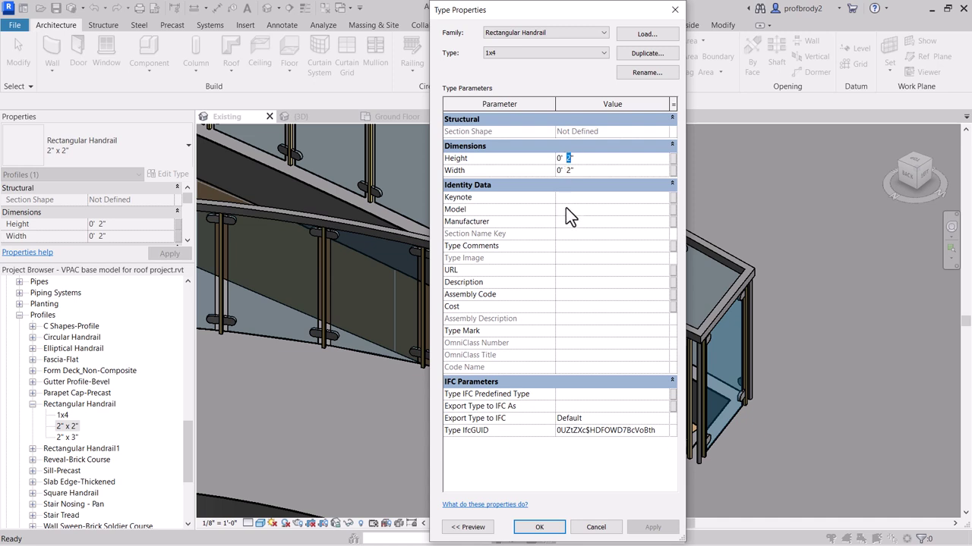
pyautogui.write('.5')
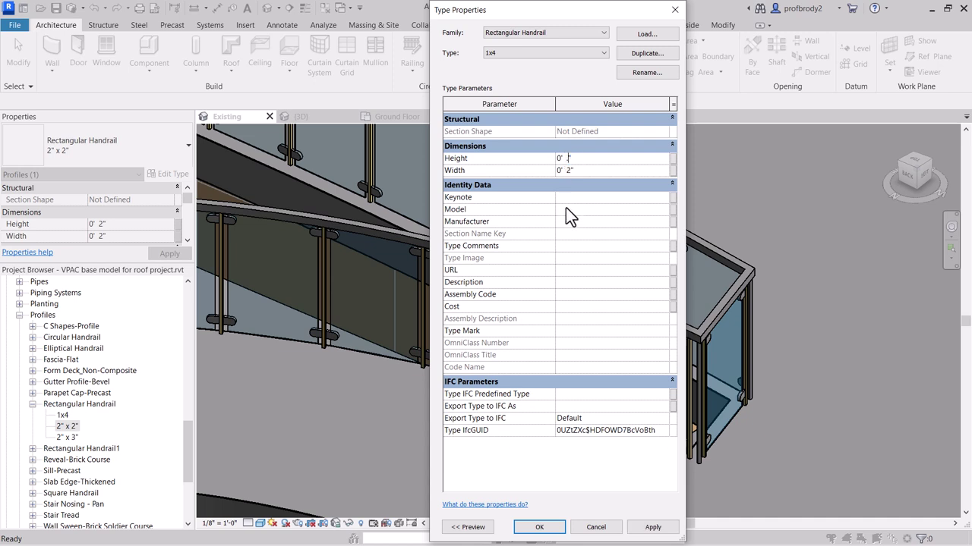
pyautogui.click(570, 171)
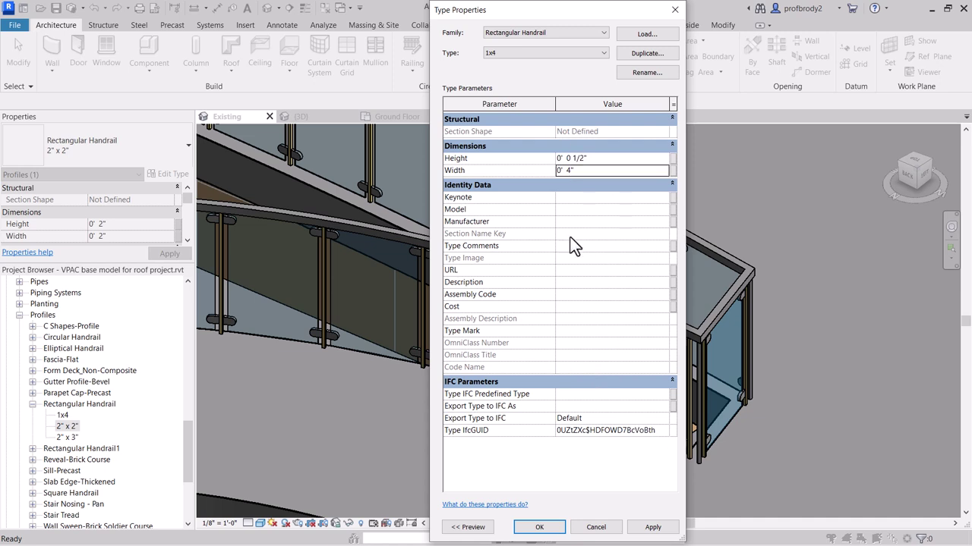
pyautogui.click(652, 527)
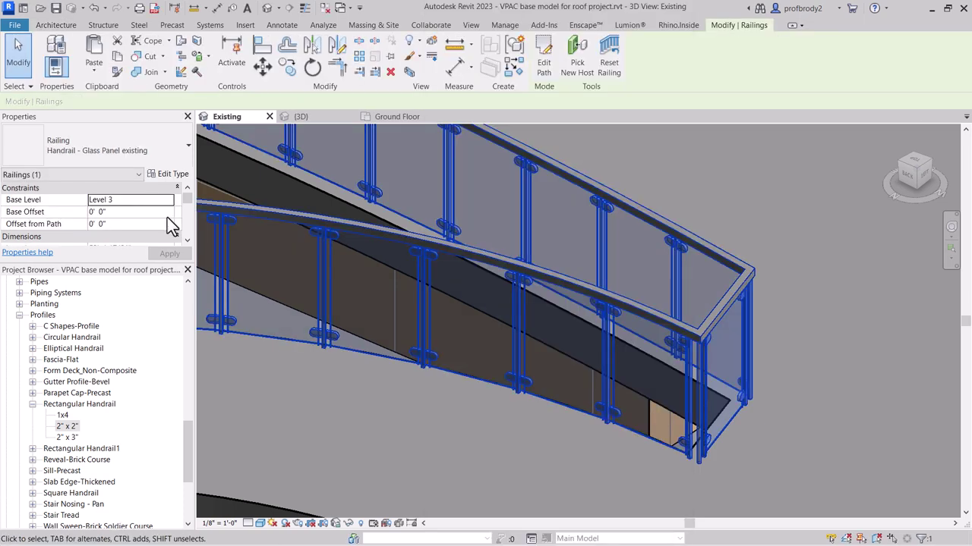
# Step: Set the Top Rail Square 1x4 type's Profile to Rectangular Handrail : 1x4 and confirm both dialogs
pyautogui.click(171, 179)
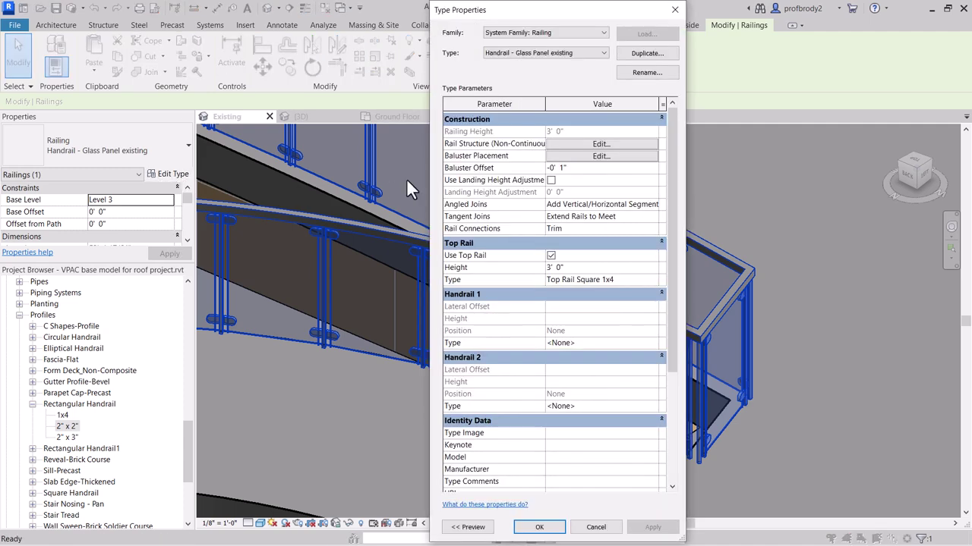
pyautogui.click(613, 282)
pyautogui.click(653, 280)
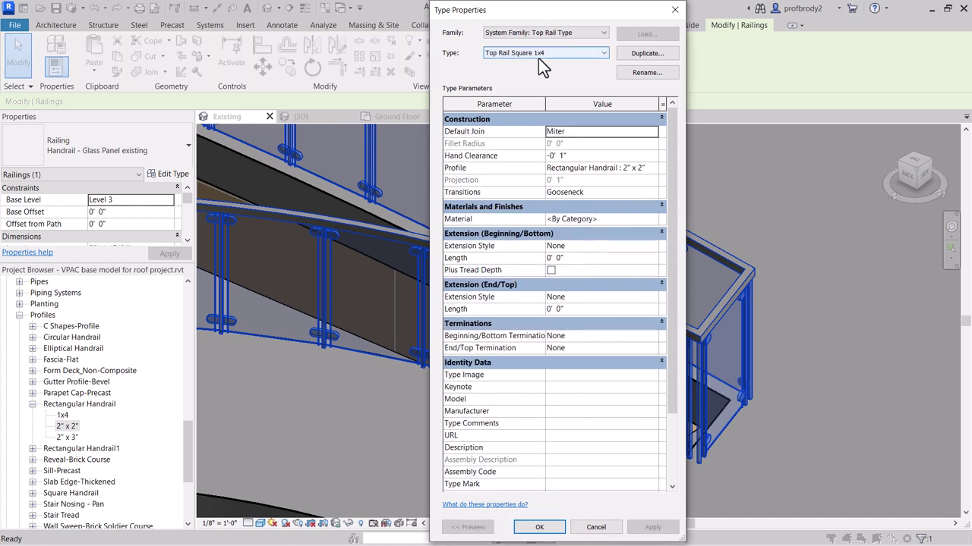
pyautogui.click(651, 168)
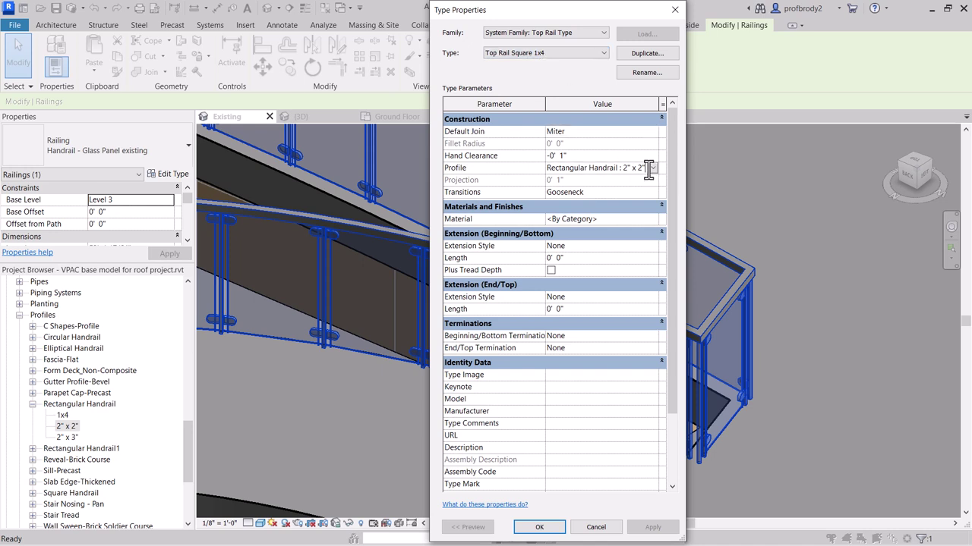
pyautogui.click(652, 168)
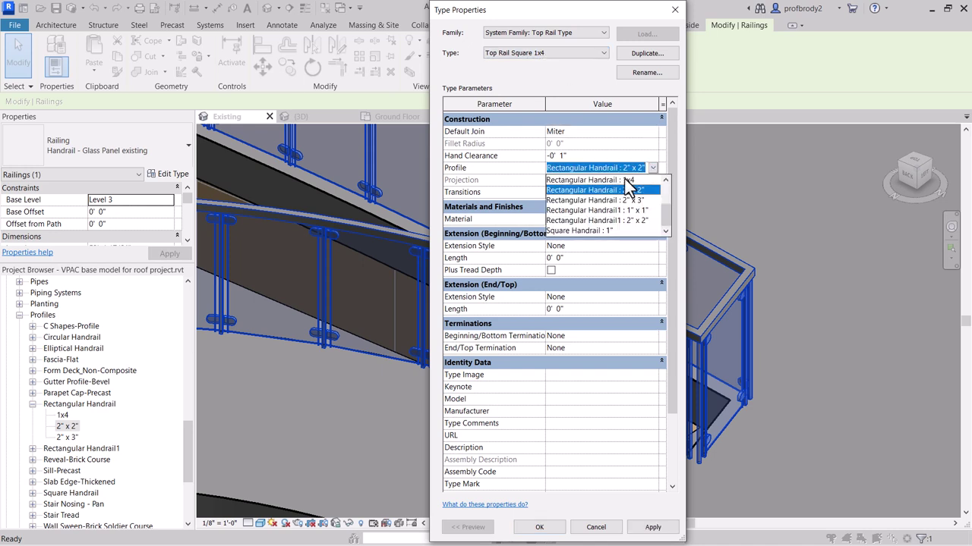
pyautogui.click(624, 180)
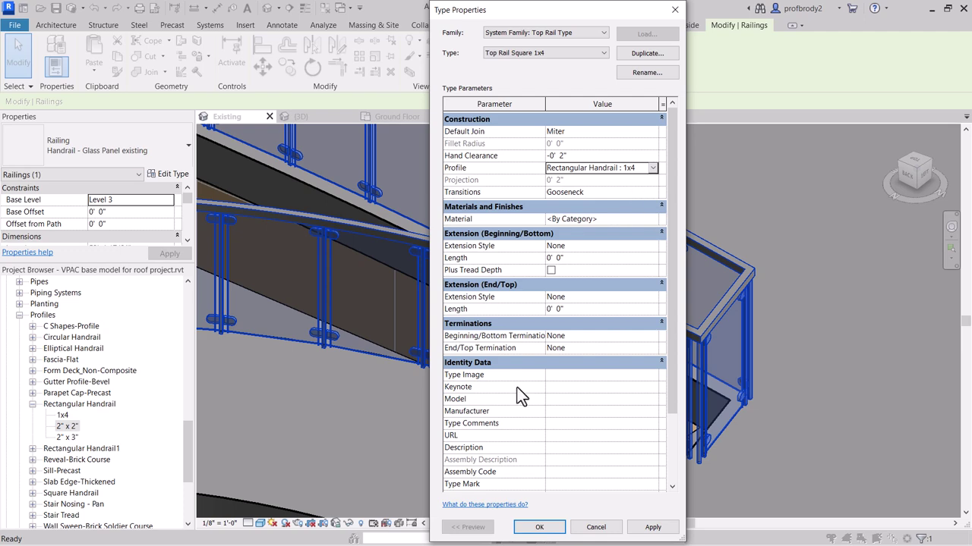
pyautogui.click(652, 527)
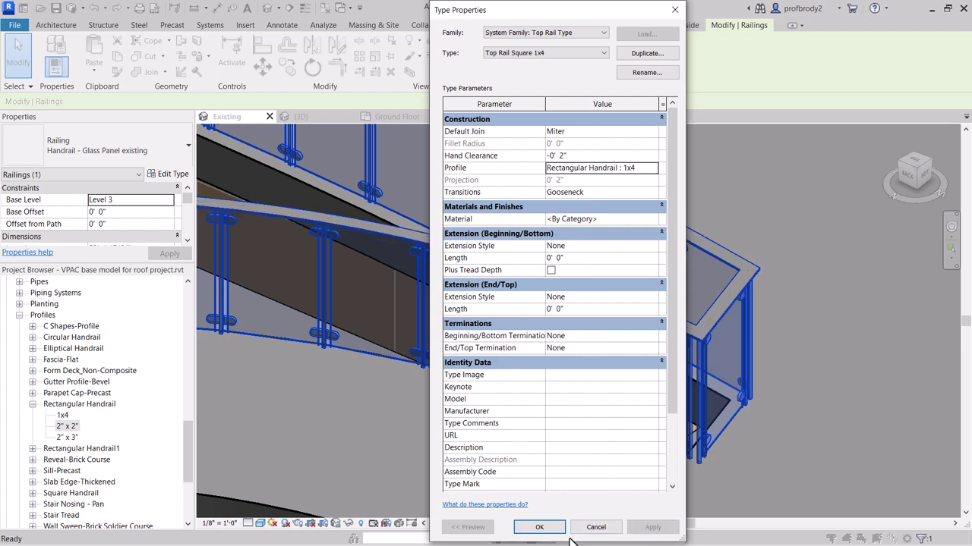
pyautogui.click(548, 529)
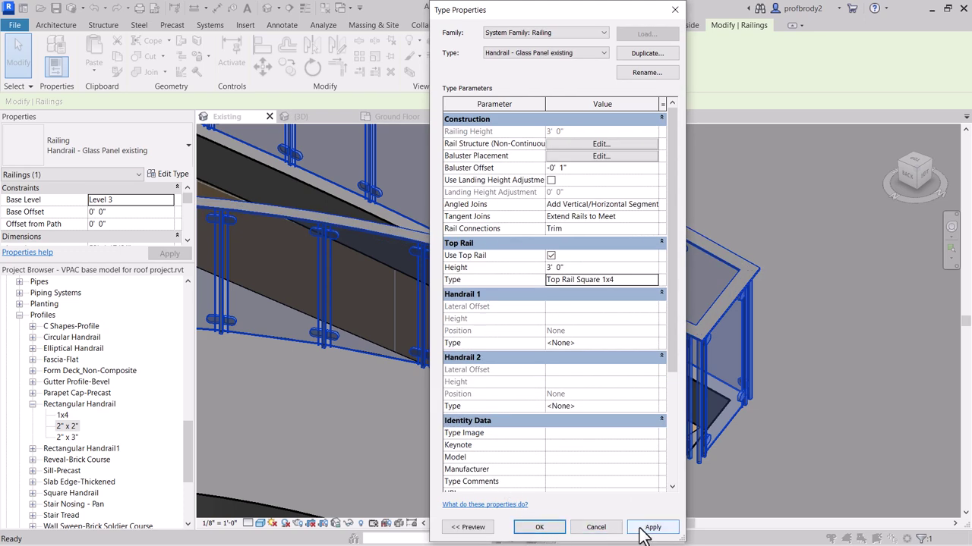
pyautogui.click(539, 527)
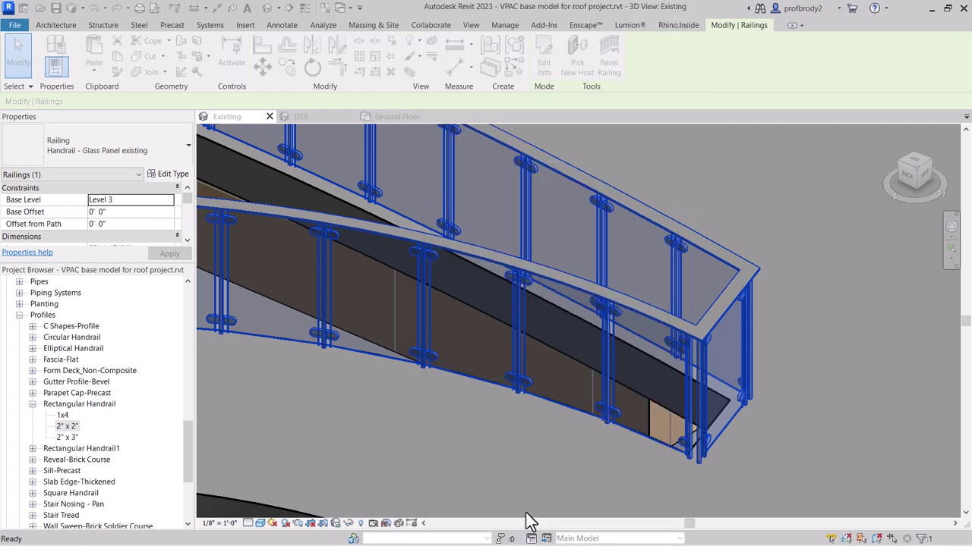
pyautogui.click(598, 460)
pyautogui.scroll(2, 619, 464)
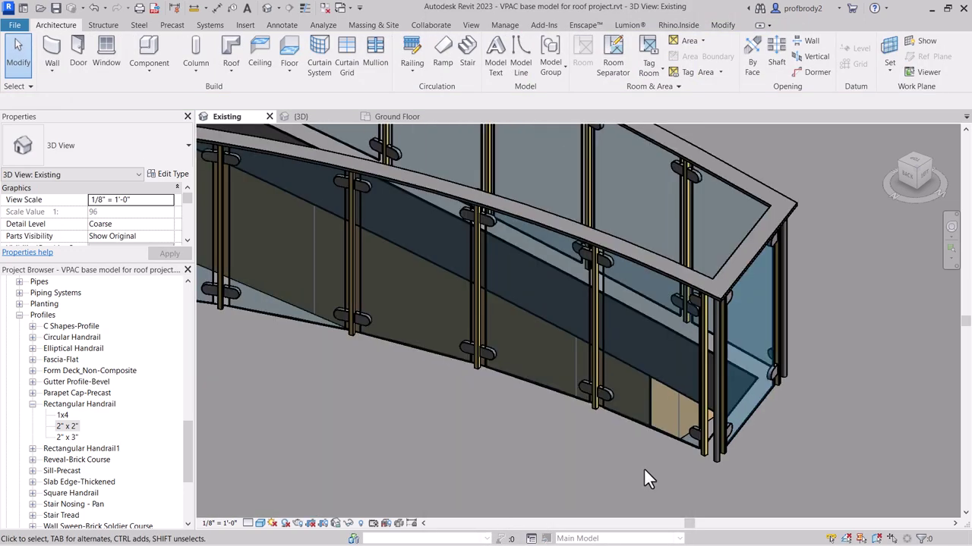
# Step: Give the glass-panel railing type a 0' 0" Baluster Offset and a 3' 6" Top Rail Height
pyautogui.click(660, 410)
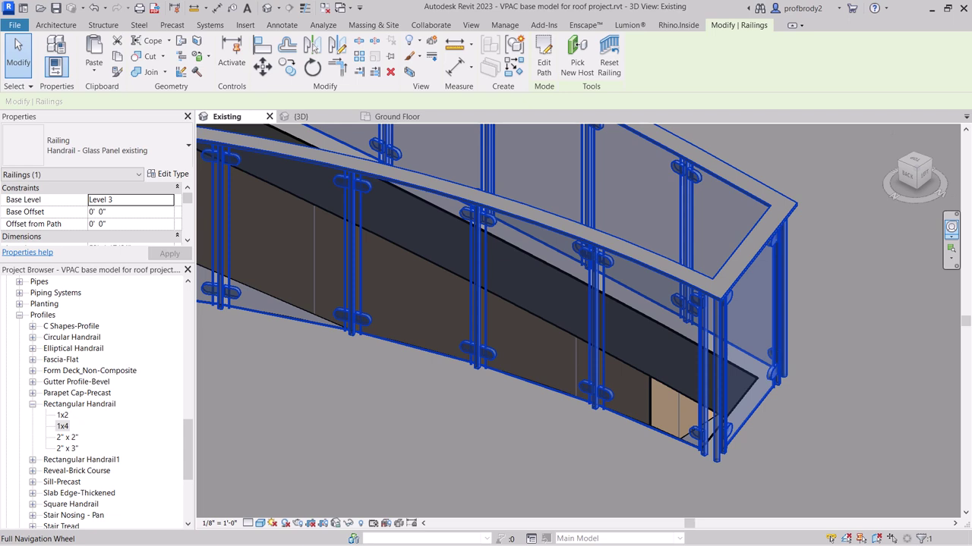
pyautogui.click(171, 175)
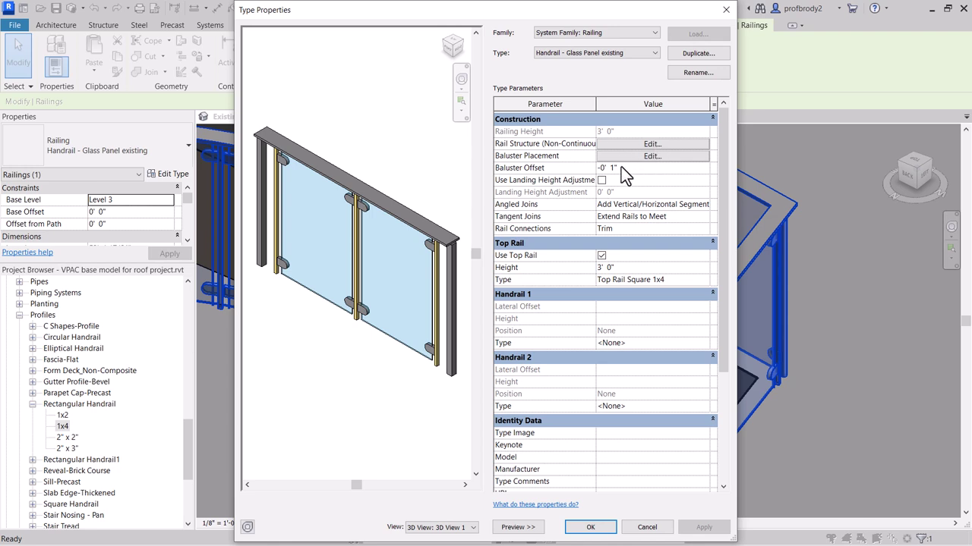
pyautogui.click(649, 168)
pyautogui.write('0')
pyautogui.press('Return')
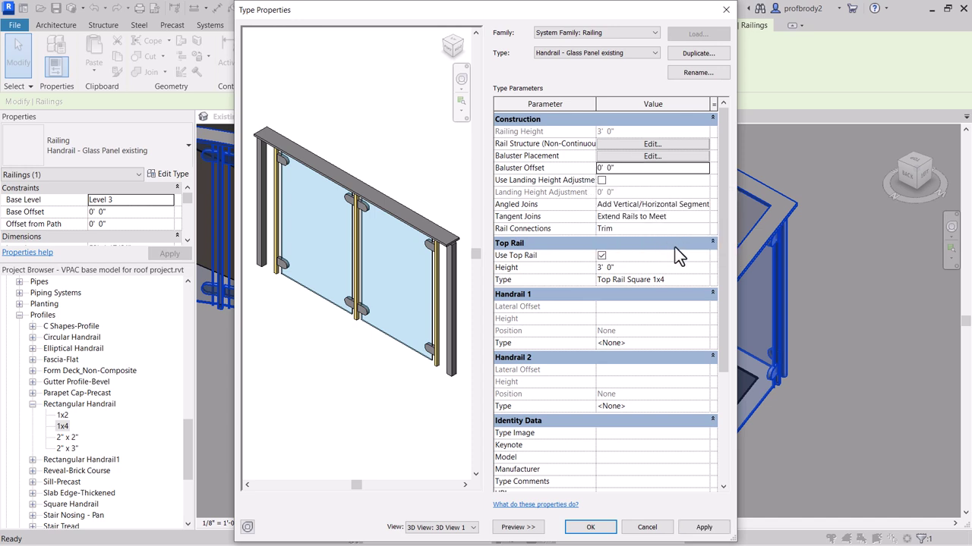
pyautogui.click(629, 267)
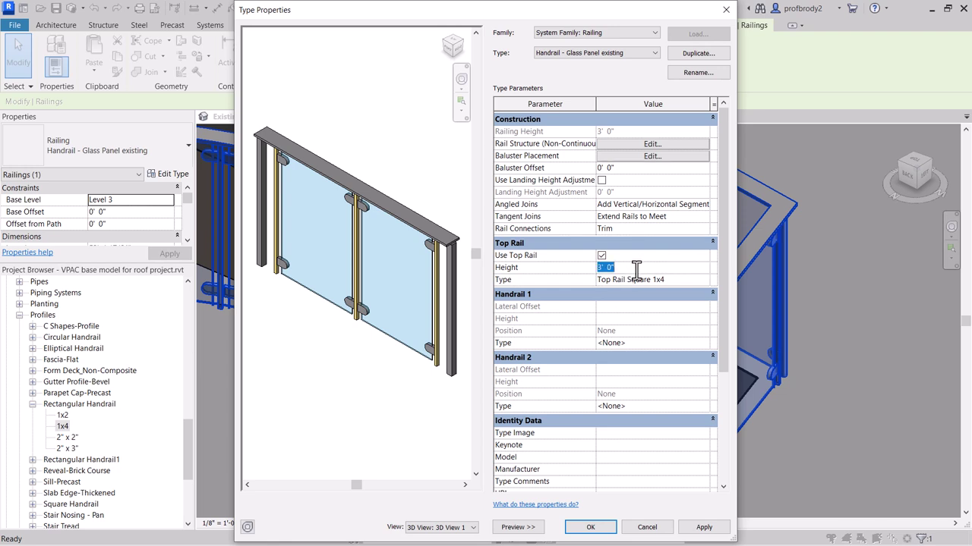
pyautogui.write('3 6')
pyautogui.press('Return')
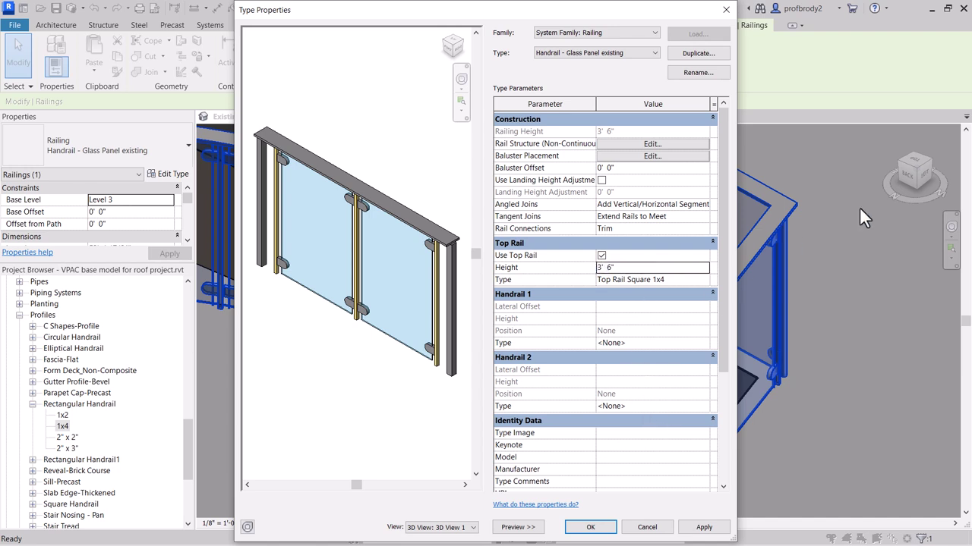
# Step: Add New Rail(1) at 0' 4" height using the Rectangular Handrail : 1x2 profile
pyautogui.click(636, 145)
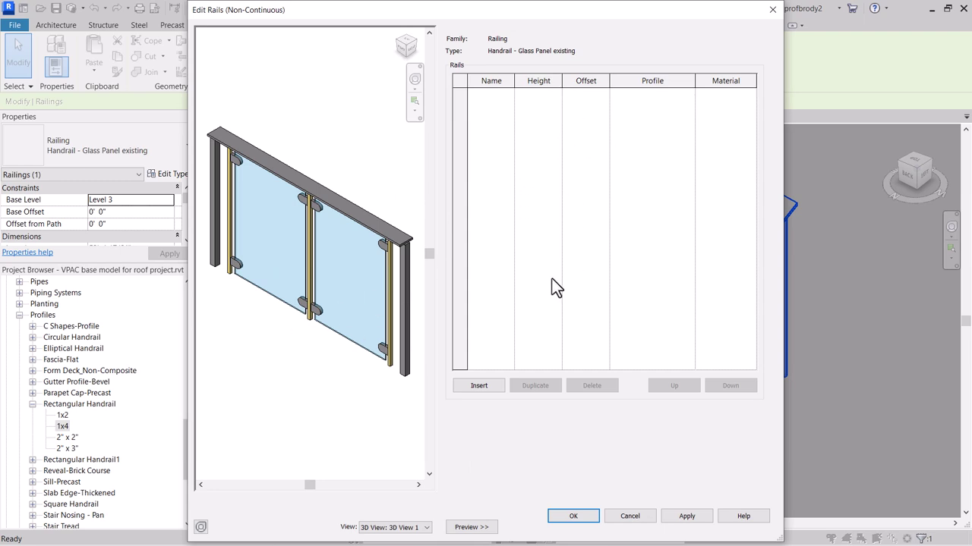
pyautogui.click(479, 387)
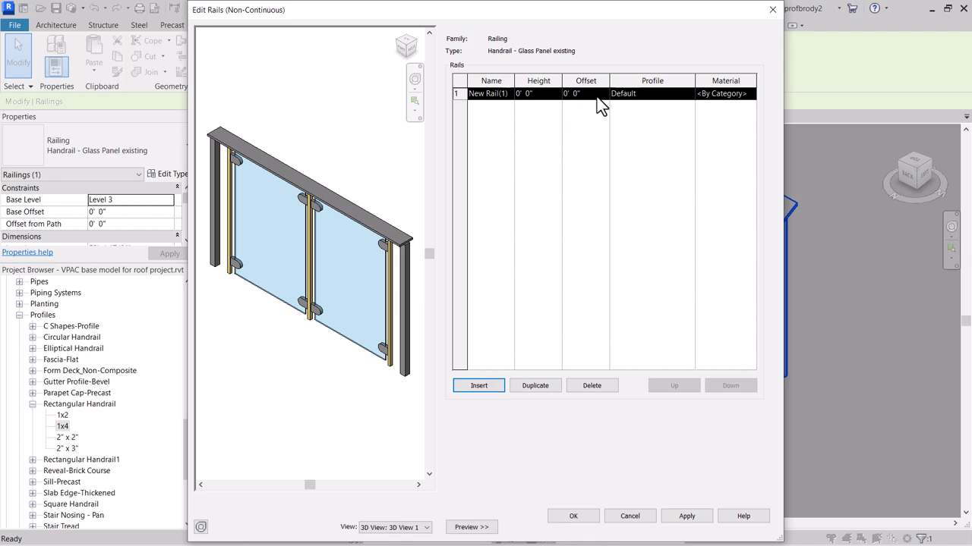
pyautogui.click(537, 95)
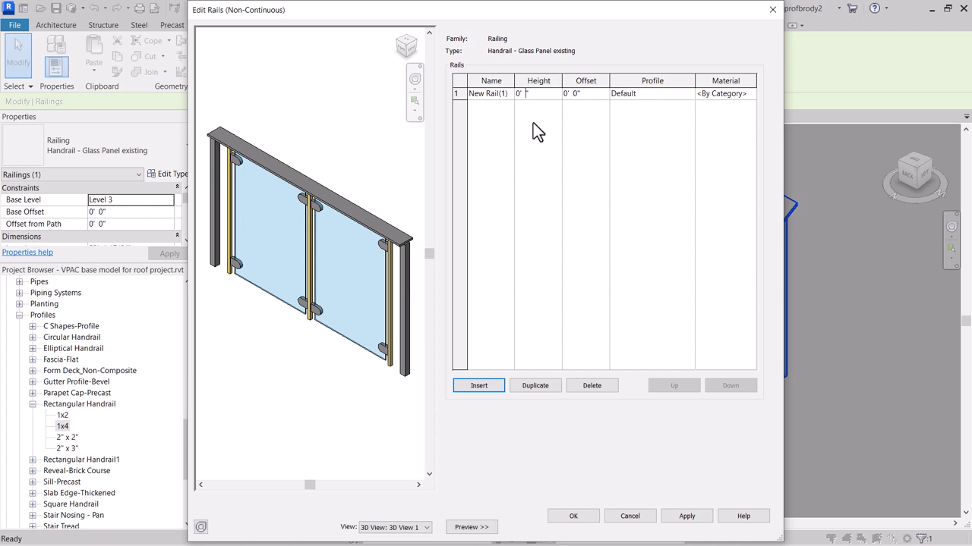
pyautogui.write('4')
pyautogui.click(648, 97)
pyautogui.click(688, 95)
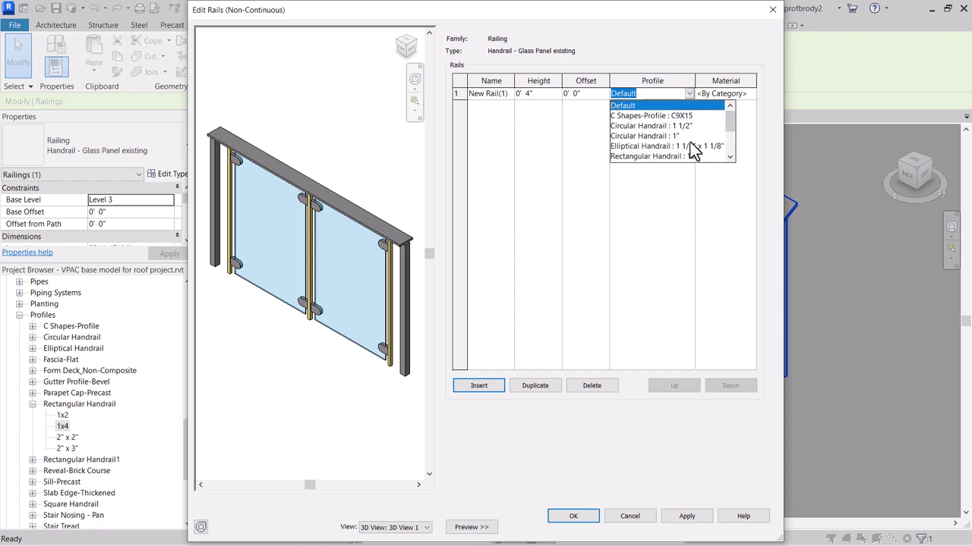
pyautogui.click(676, 156)
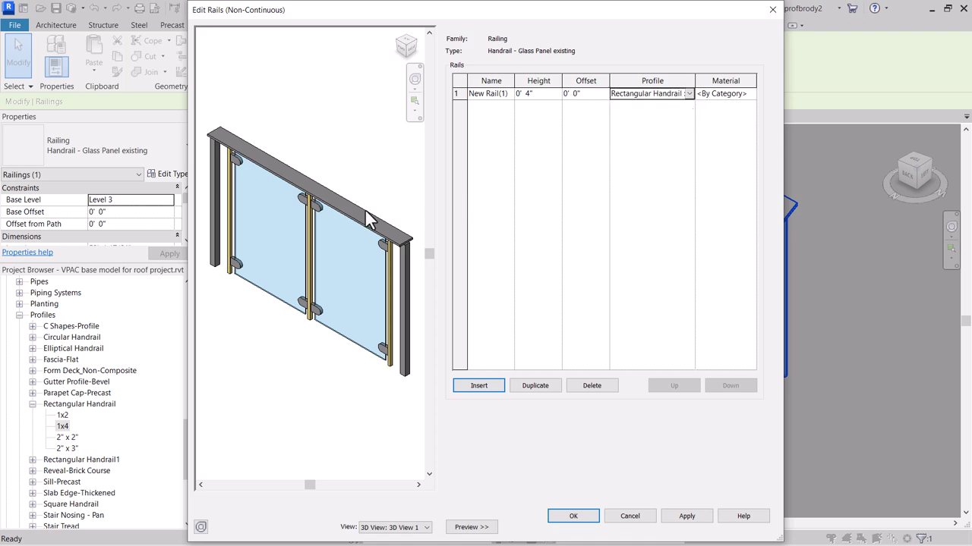
pyautogui.click(734, 94)
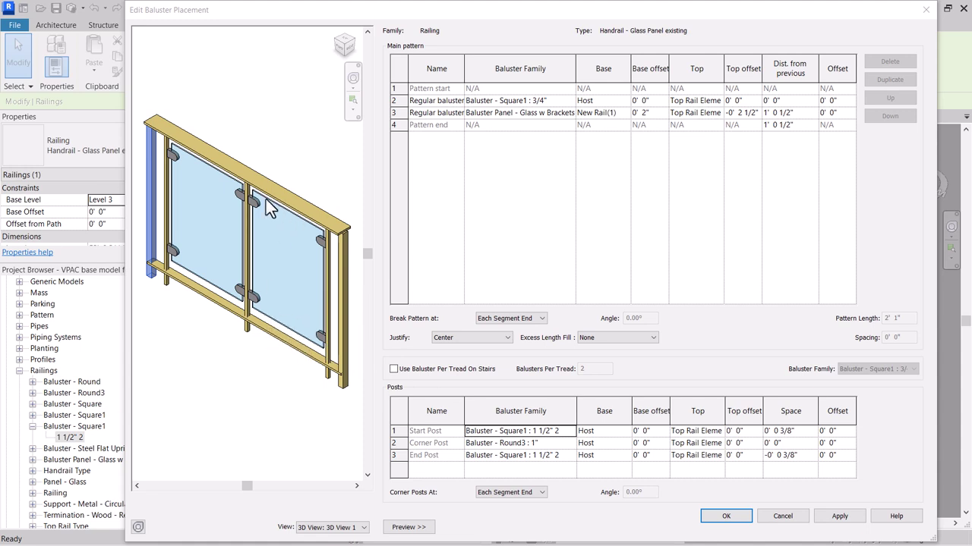
# Step: Set the glass panel row's Base to New Rail(1) and Top to Top Rail Element, then apply
pyautogui.click(542, 112)
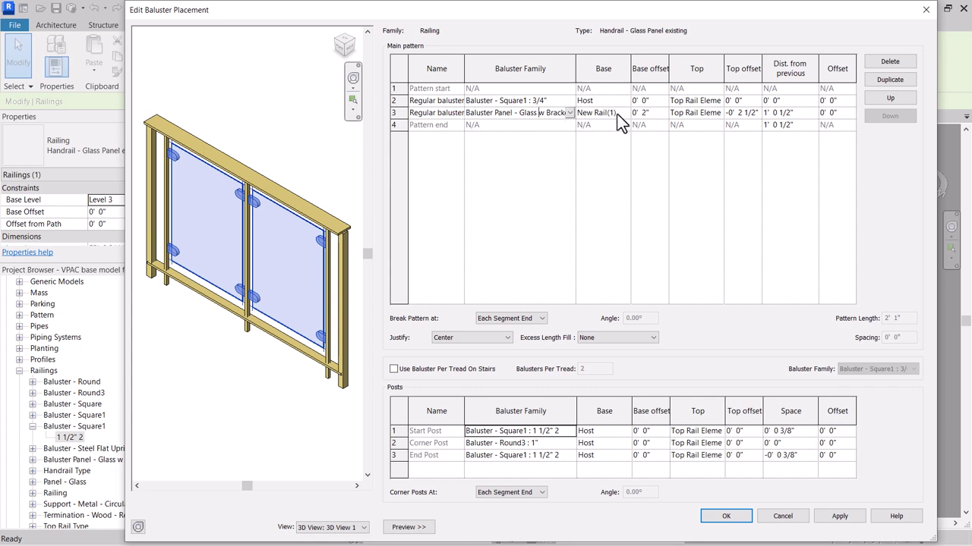
pyautogui.click(620, 117)
pyautogui.click(624, 114)
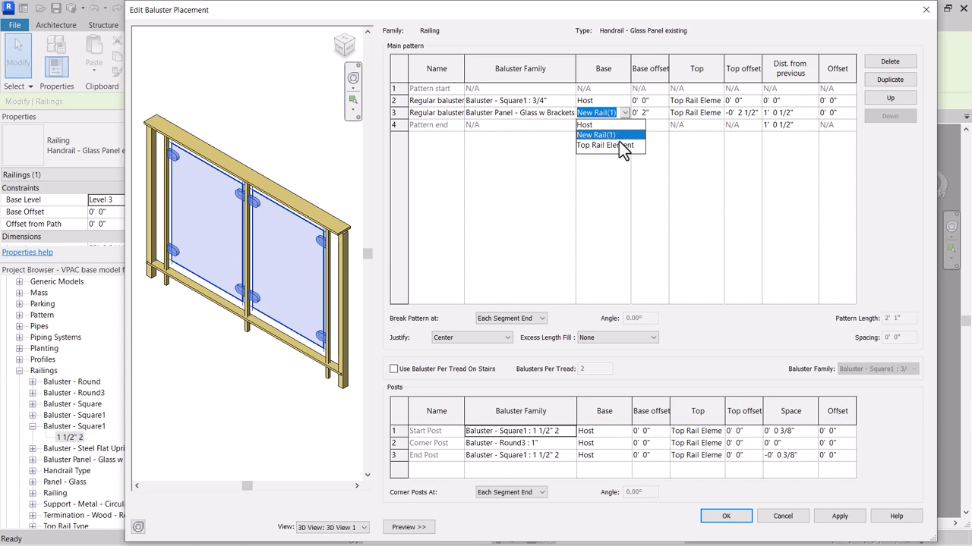
pyautogui.click(612, 136)
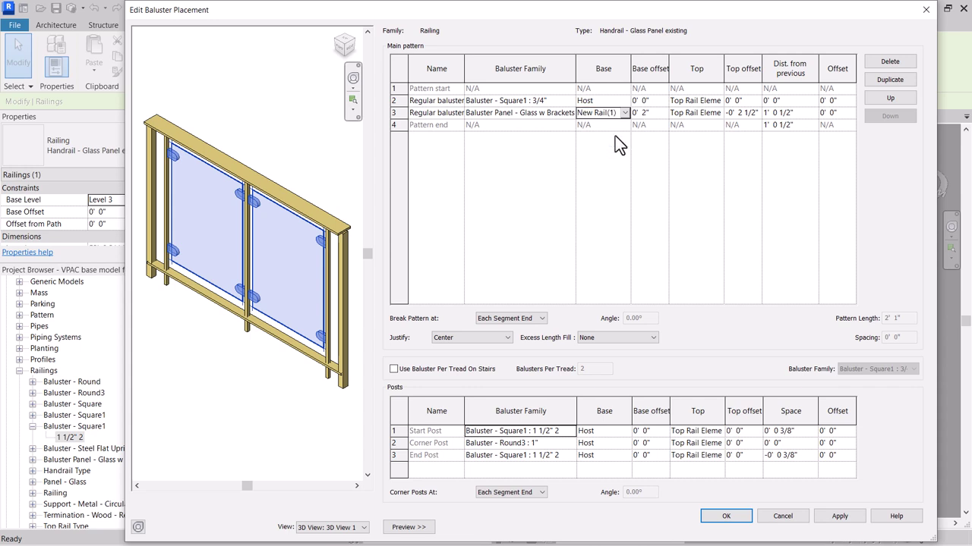
pyautogui.click(661, 113)
pyautogui.click(699, 113)
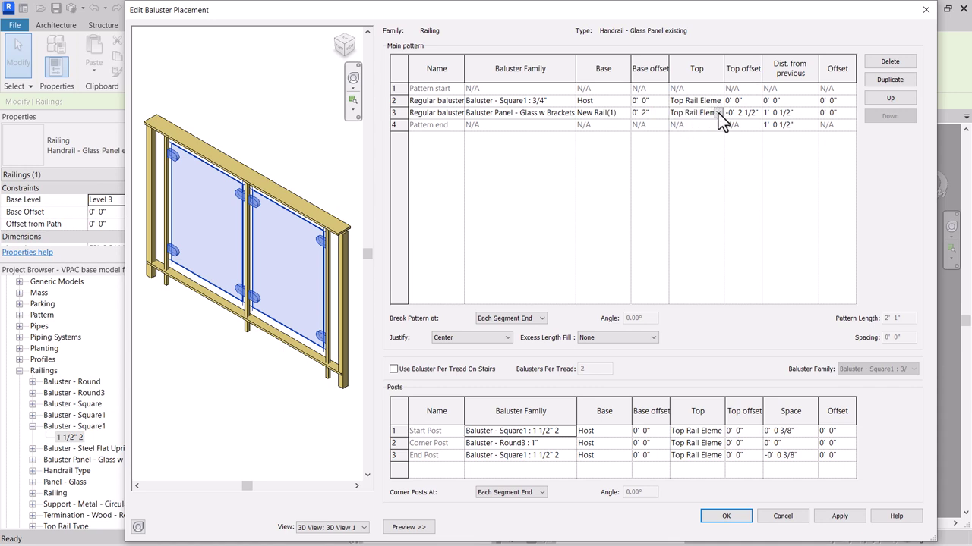
pyautogui.click(718, 113)
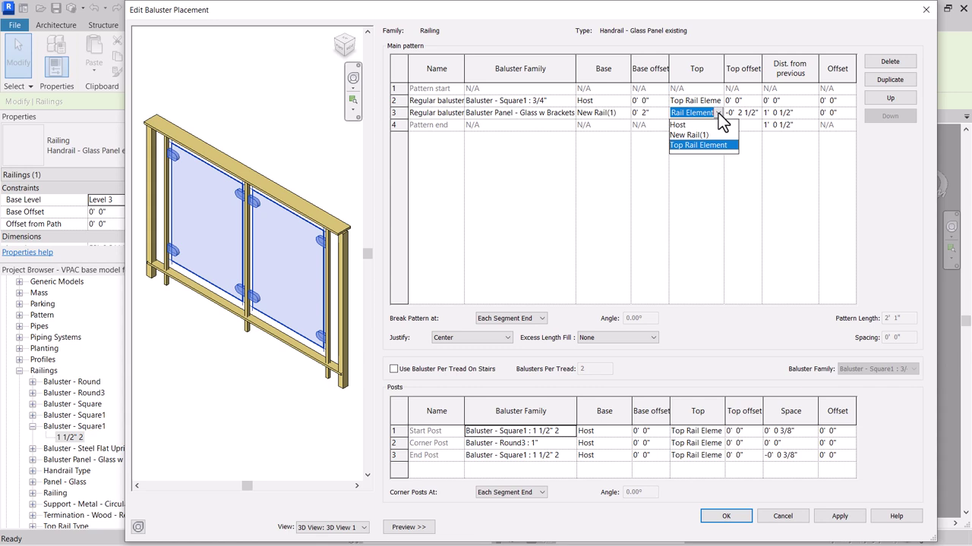
pyautogui.click(718, 115)
pyautogui.click(757, 120)
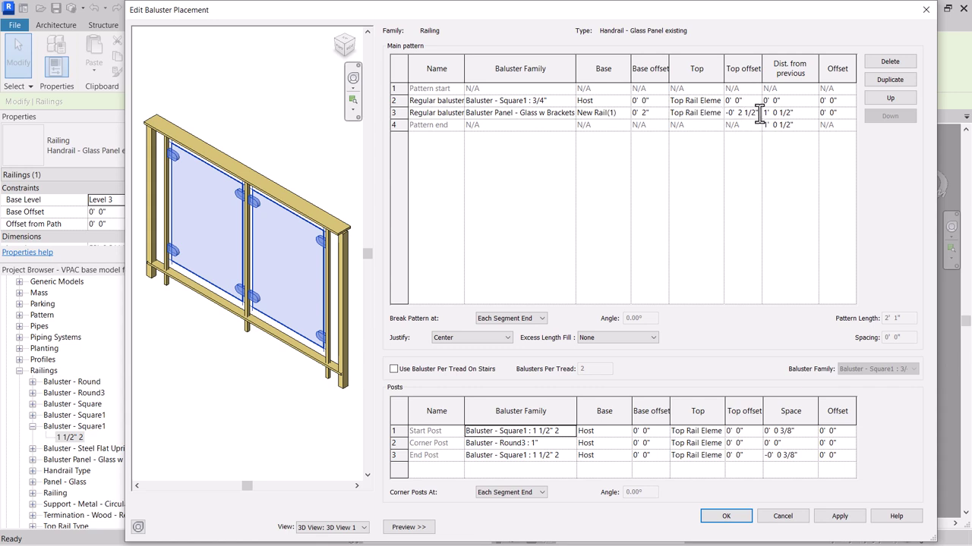
pyautogui.click(759, 116)
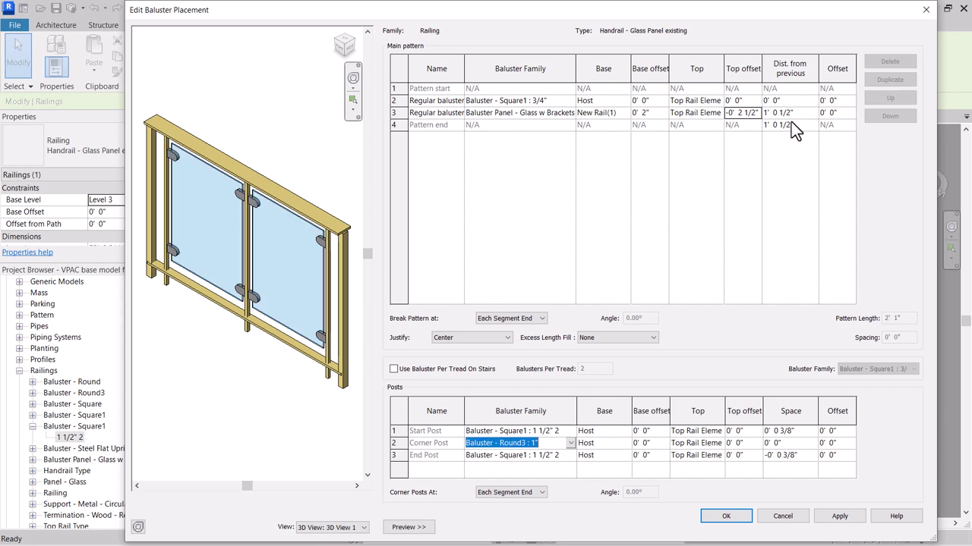
pyautogui.click(840, 517)
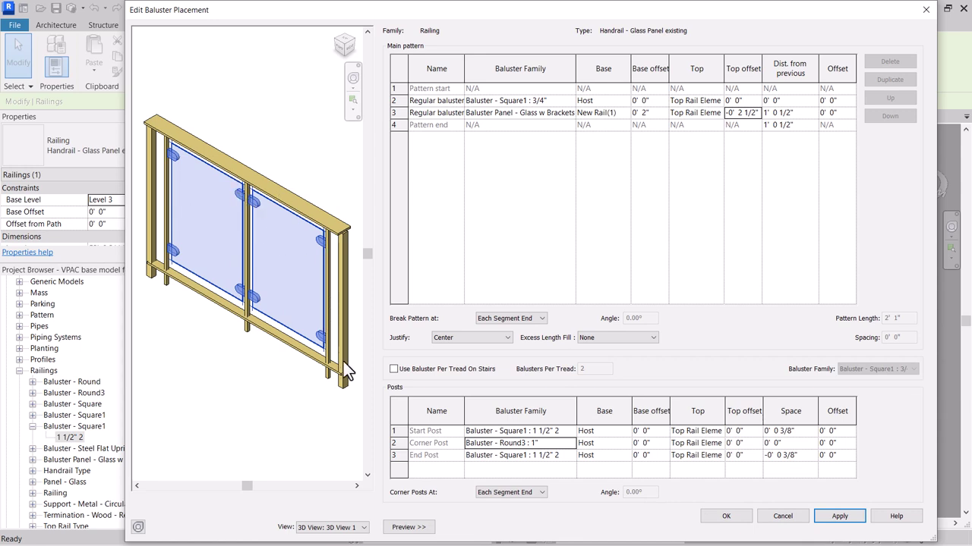
# Step: Leave the Start Post family unchanged and confirm the baluster placement settings
pyautogui.click(488, 431)
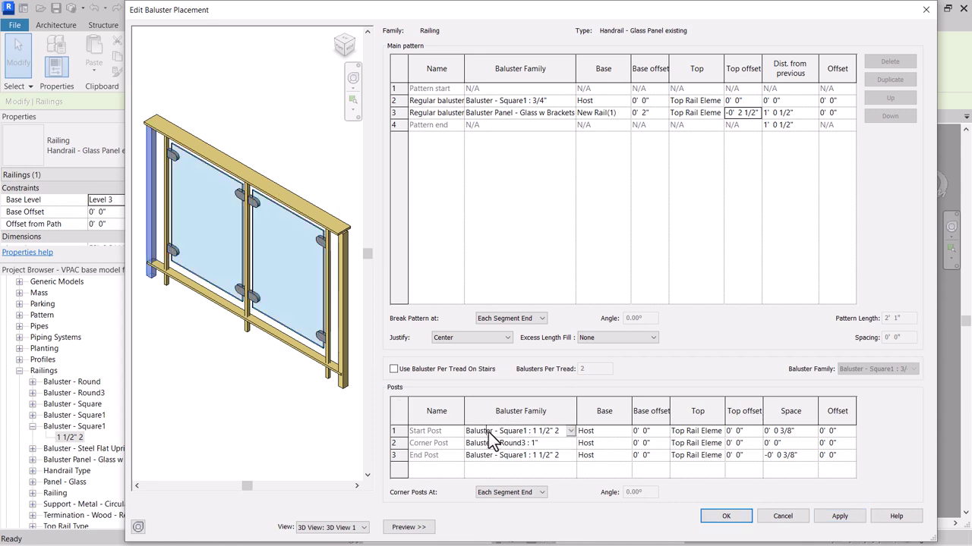
pyautogui.click(419, 430)
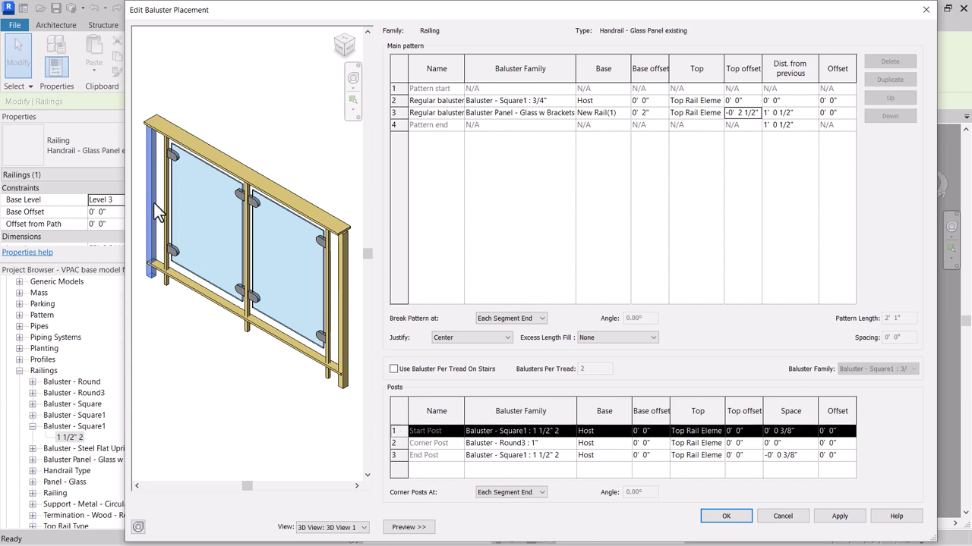
pyautogui.click(557, 431)
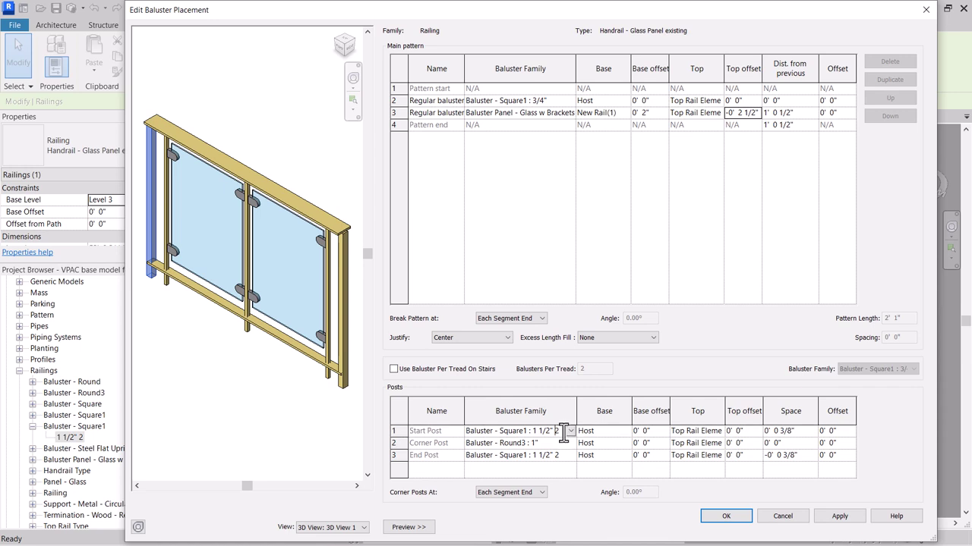
pyautogui.moveTo(559, 431); pyautogui.dragTo(533, 430)
pyautogui.click(570, 432)
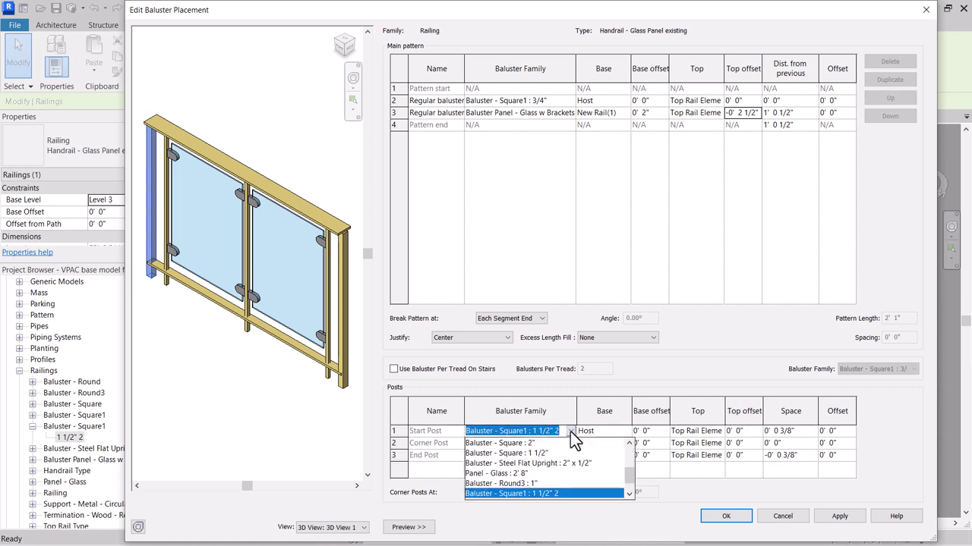
pyautogui.click(570, 431)
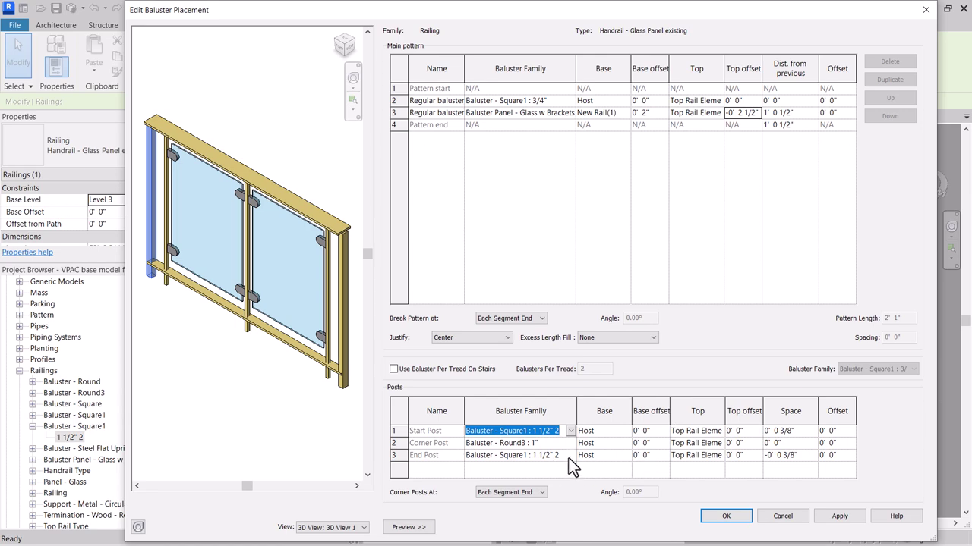
pyautogui.click(834, 519)
pyautogui.click(737, 521)
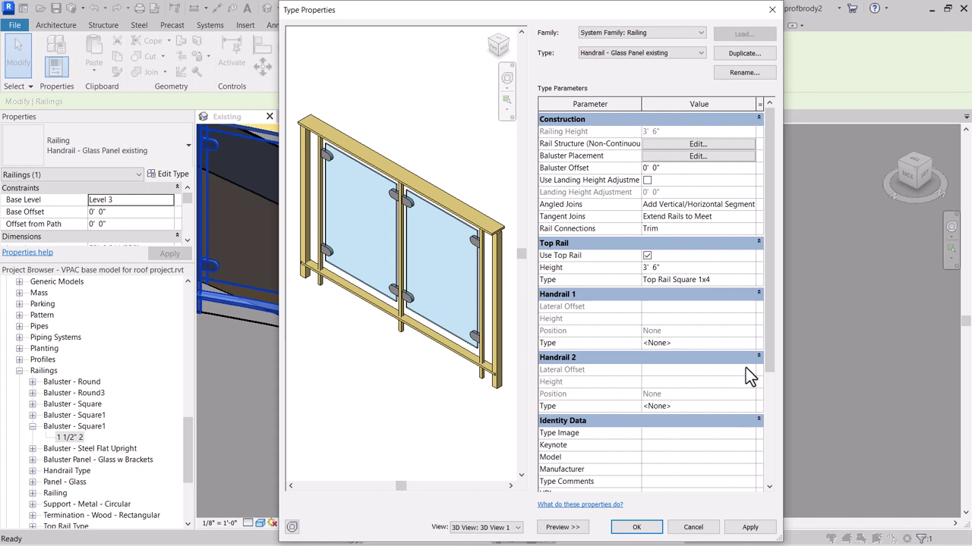
# Step: Review the Top Rail Square 1x4 material, then close all dialogs without changes
pyautogui.click(742, 282)
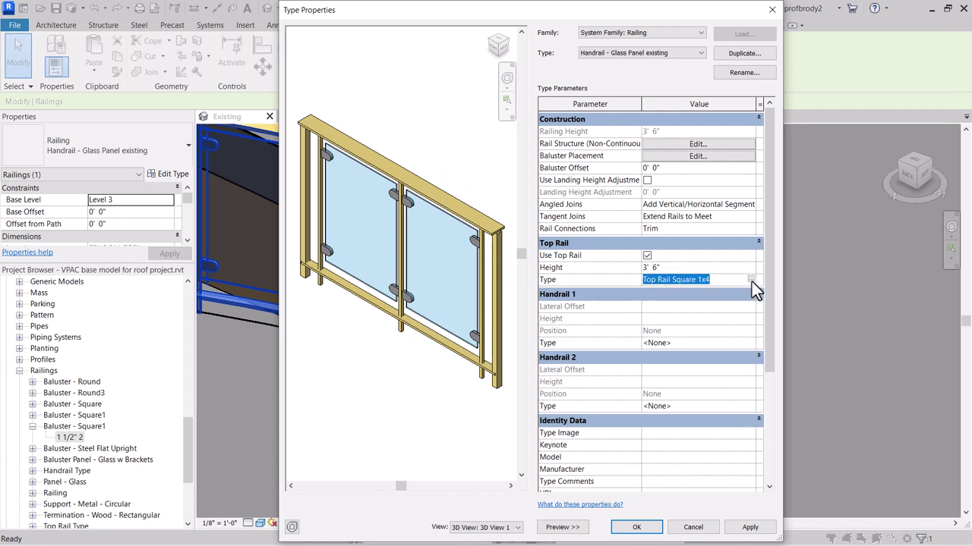
pyautogui.click(751, 280)
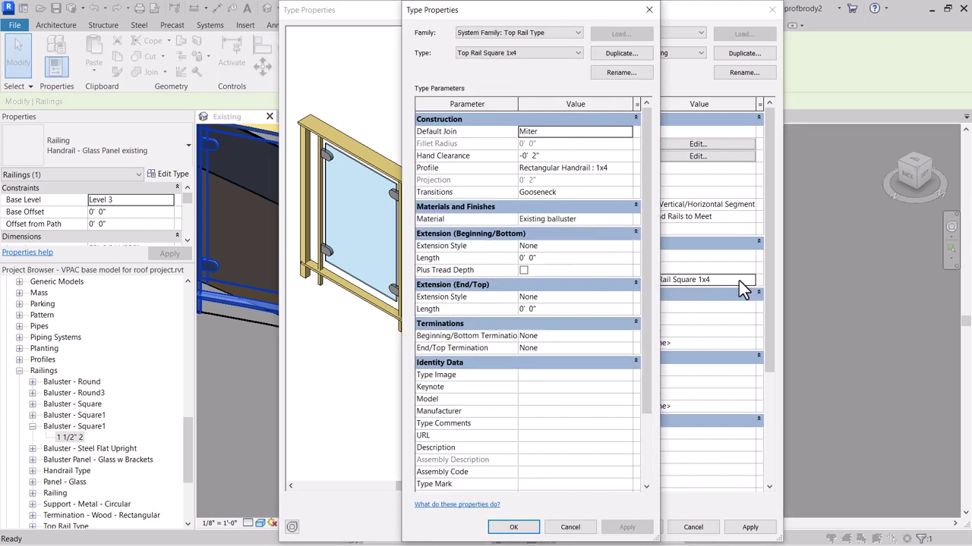
pyautogui.click(598, 220)
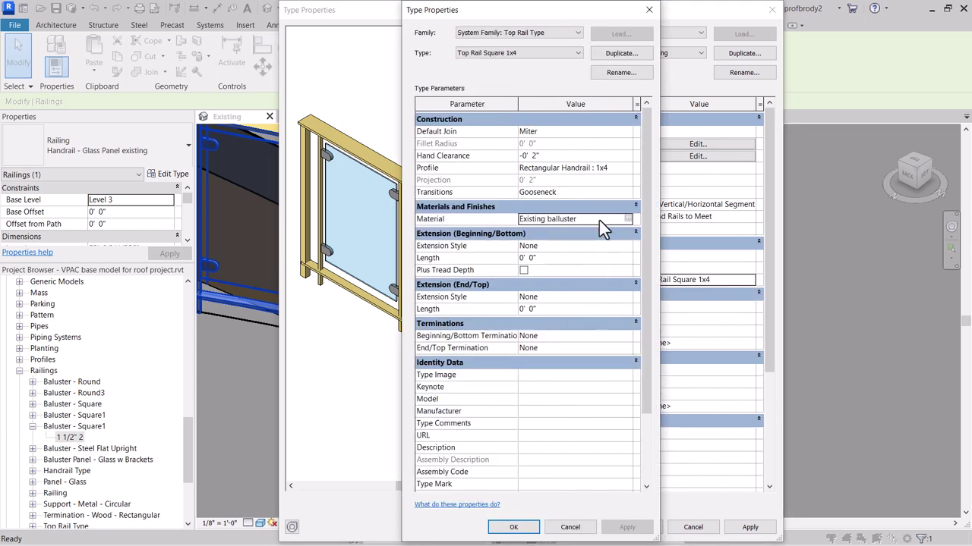
pyautogui.click(629, 220)
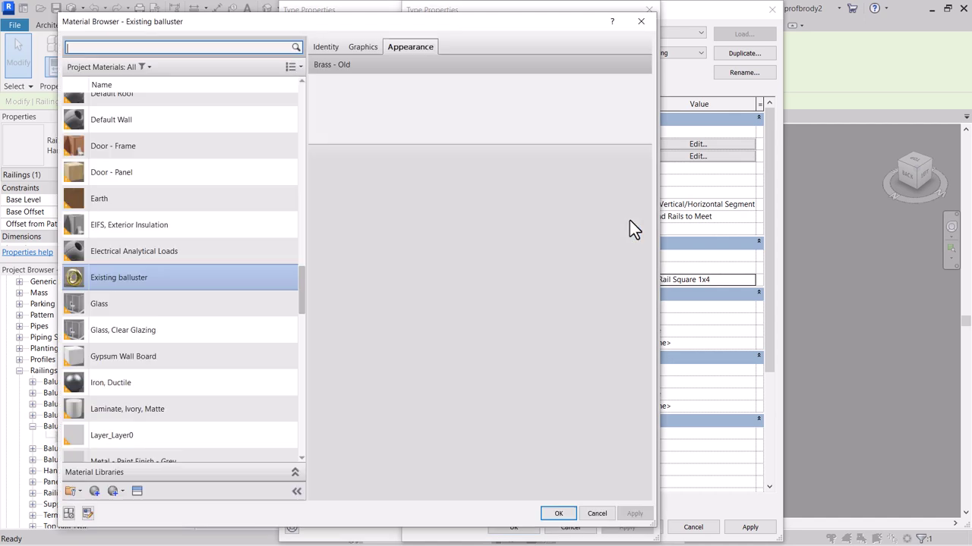
pyautogui.click(647, 23)
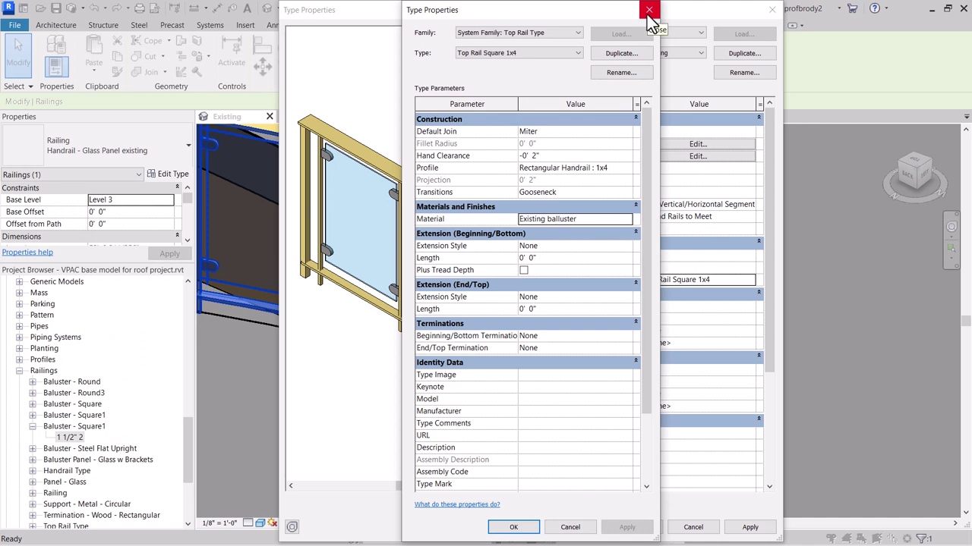
pyautogui.click(649, 11)
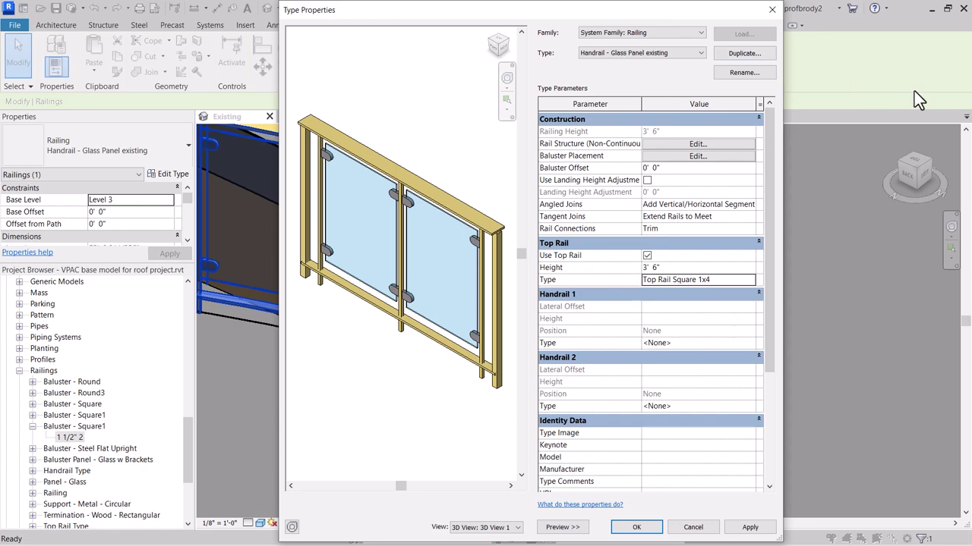
pyautogui.press('Escape')
pyautogui.press('Escape')
# Step: Orbit the Existing 3D view and select the curved glass railing
pyautogui.keyDown('shift'); pyautogui.moveTo(283, 221); pyautogui.dragTo(689, 334, button='middle'); pyautogui.keyUp('shift')
pyautogui.scroll(-2, 491, 295)
pyautogui.click(543, 287)
pyautogui.scroll(2, 524, 281)
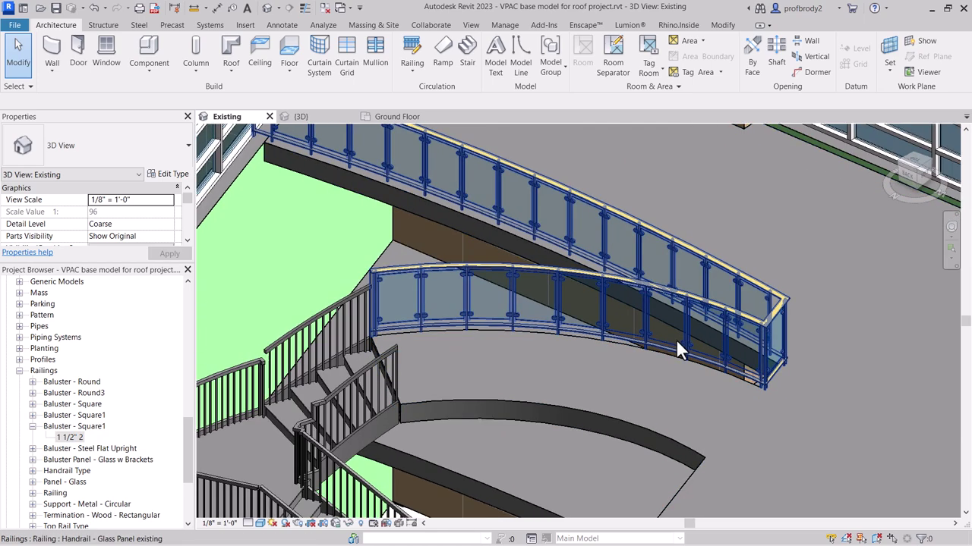
# Step: Paste the curved glass railing Aligned to Selected Levels onto Level 2
pyautogui.press('Escape')
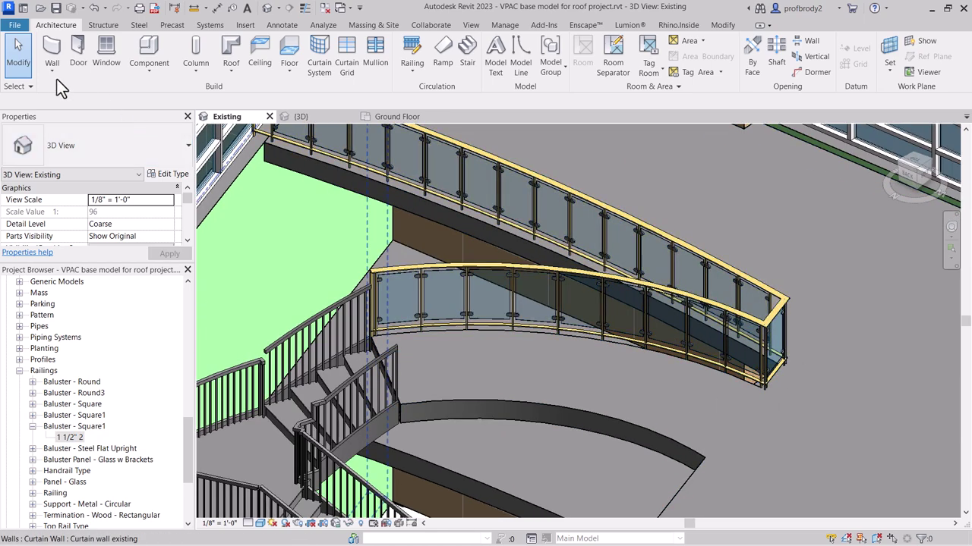
pyautogui.click(764, 341)
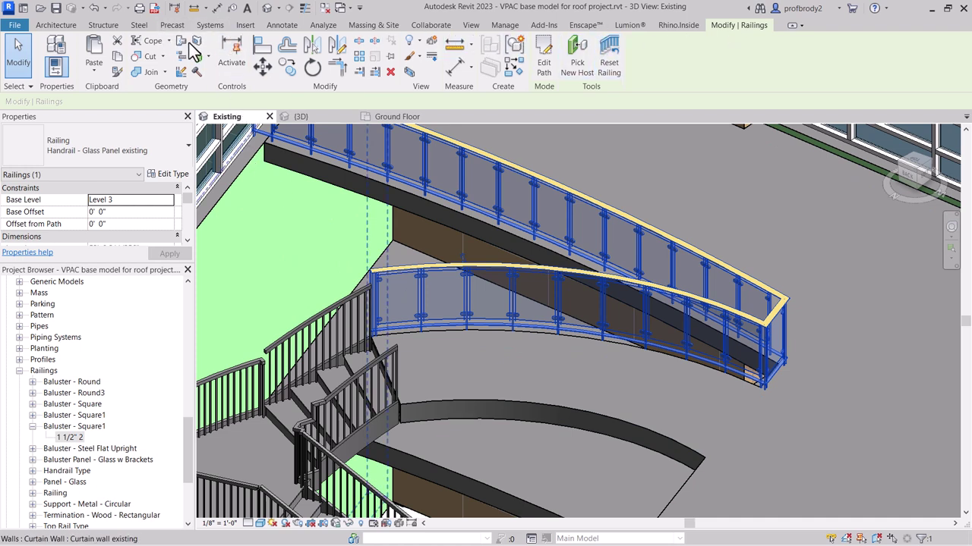
pyautogui.click(94, 73)
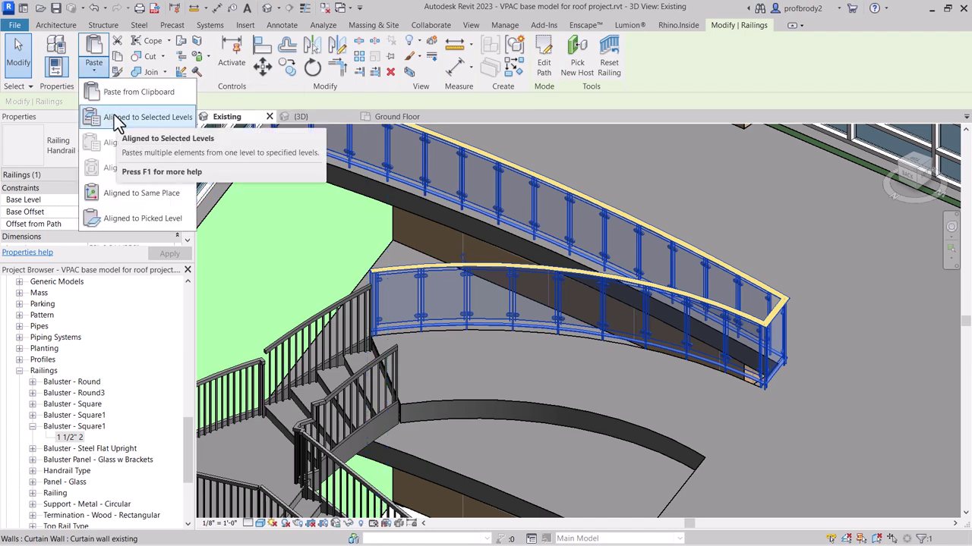
pyautogui.click(113, 120)
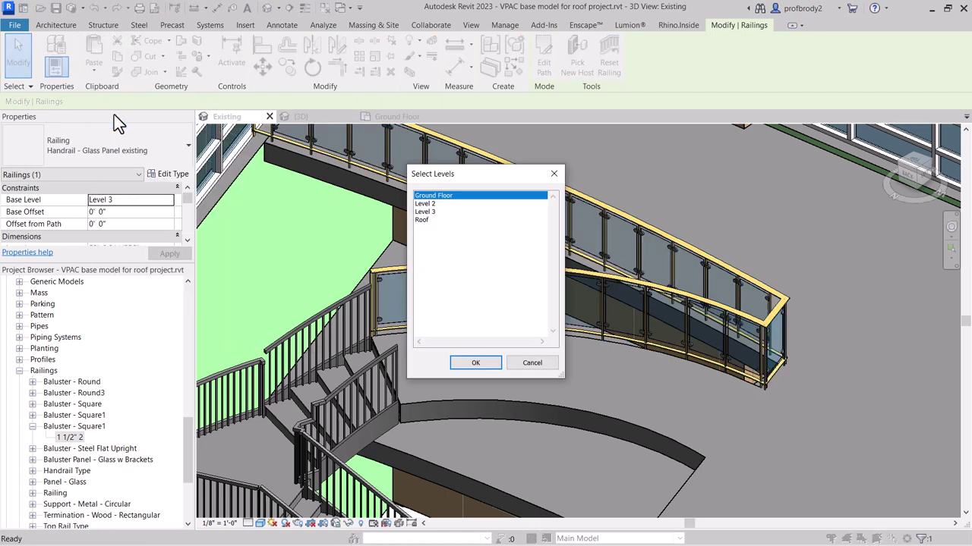
pyautogui.click(427, 204)
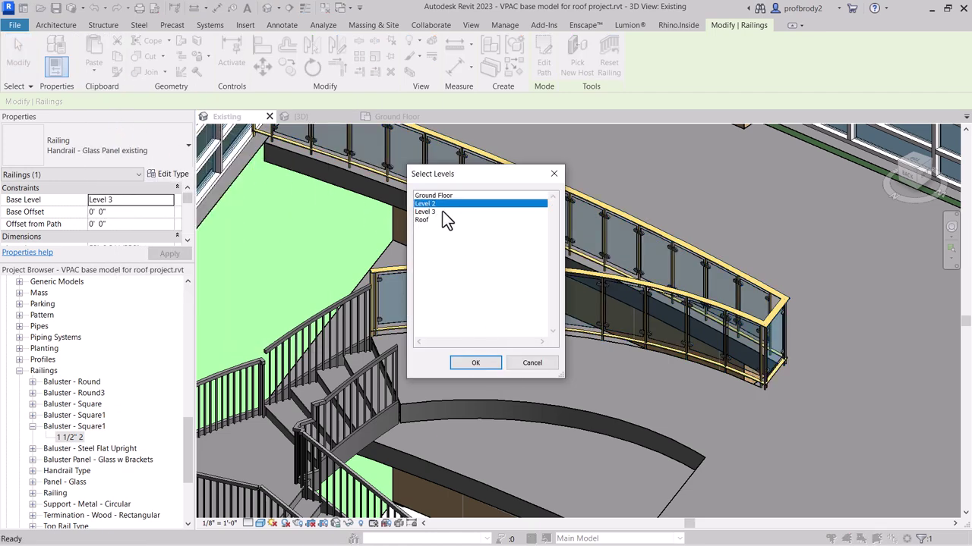
pyautogui.click(473, 366)
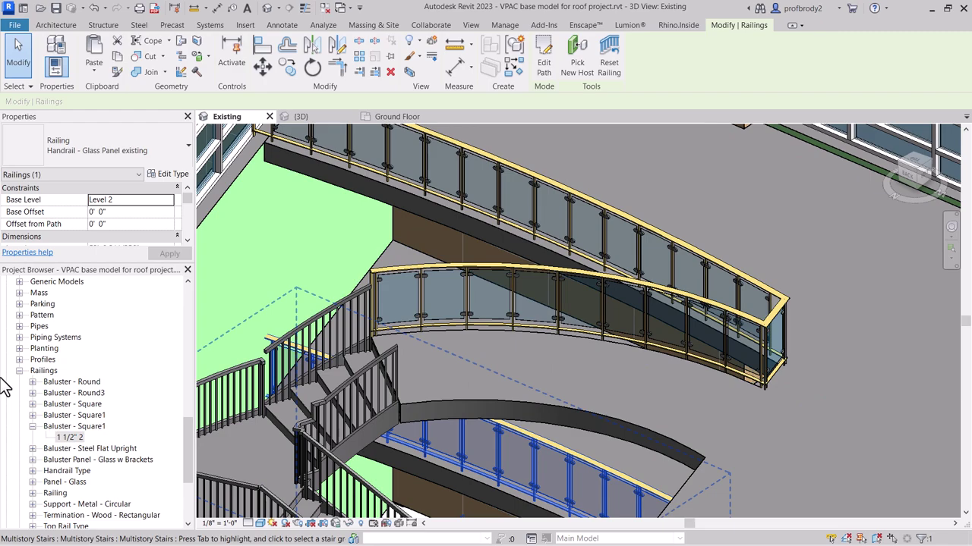
pyautogui.keyDown('shift'); pyautogui.moveTo(249, 294); pyautogui.dragTo(350, 297, button='middle'); pyautogui.keyUp('shift')
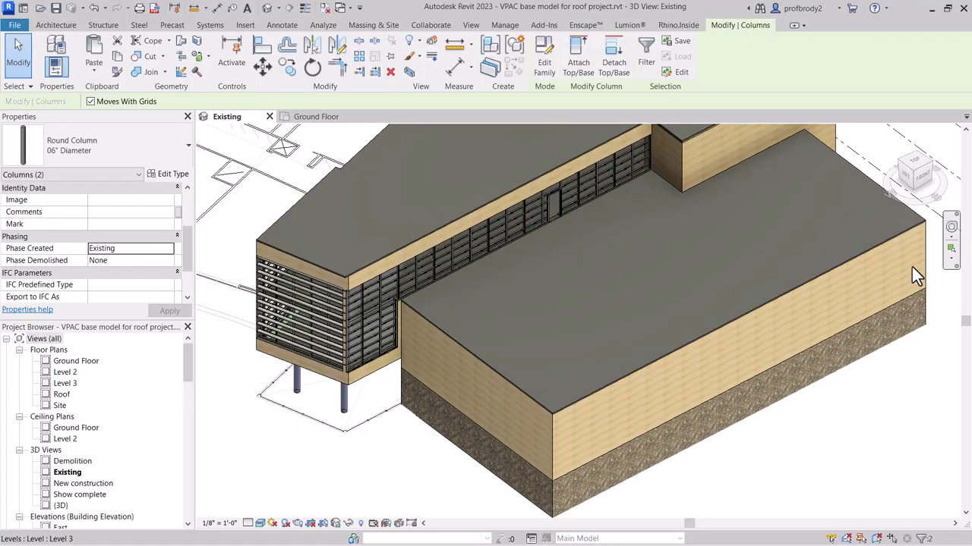